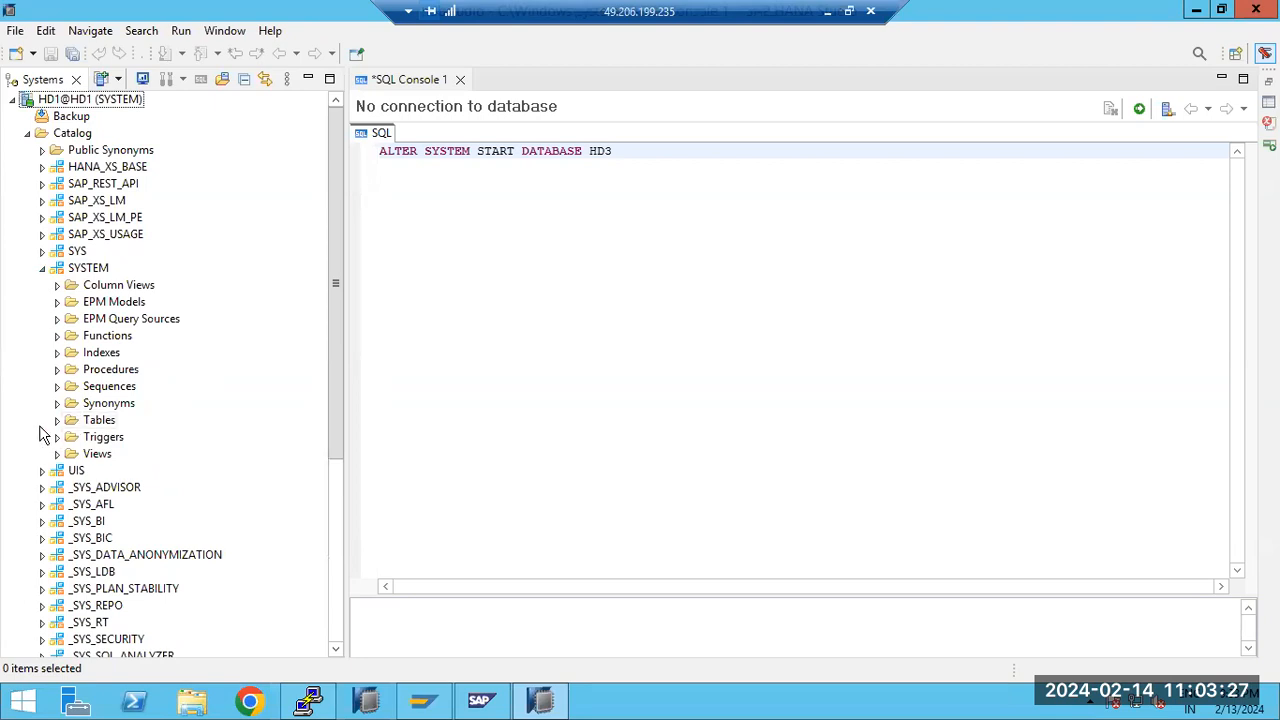
Expand the SYSTEM schema's Tables folder and review the operations available for the ZTEST table, then collapse the folder
{"action": "left_click", "coordinate": [57, 421]}
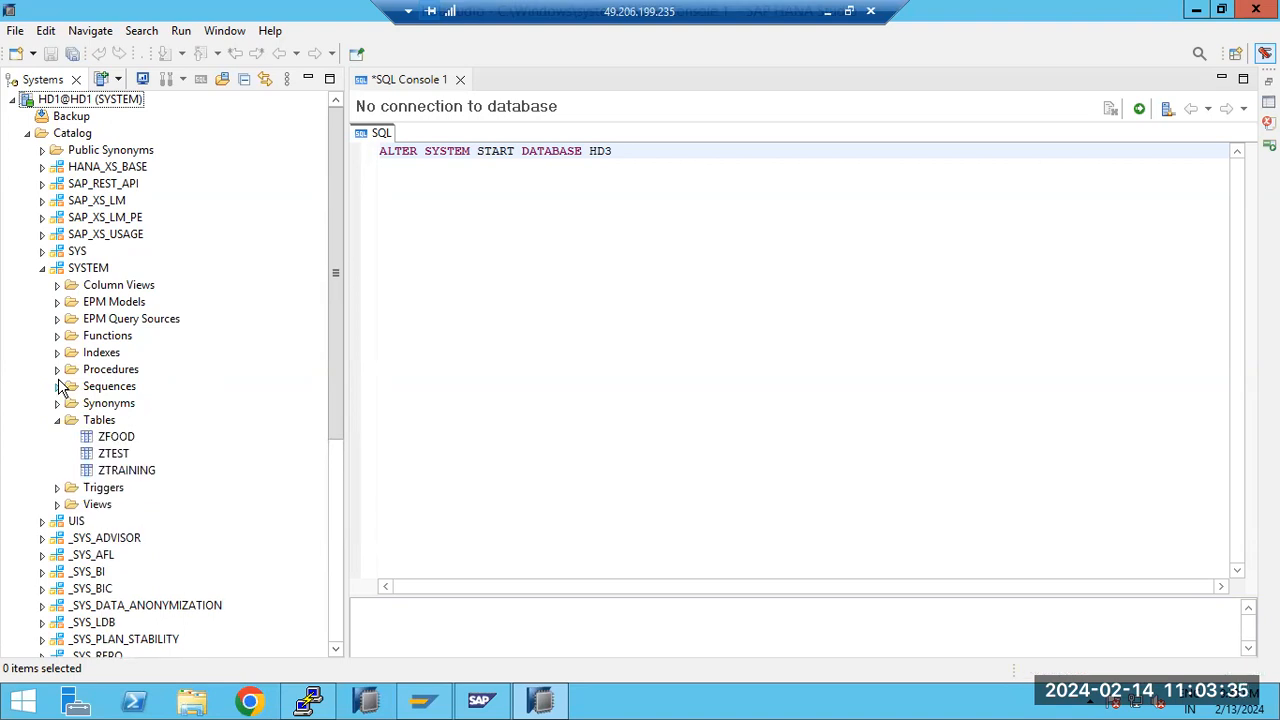
{"action": "left_click", "coordinate": [127, 458]}
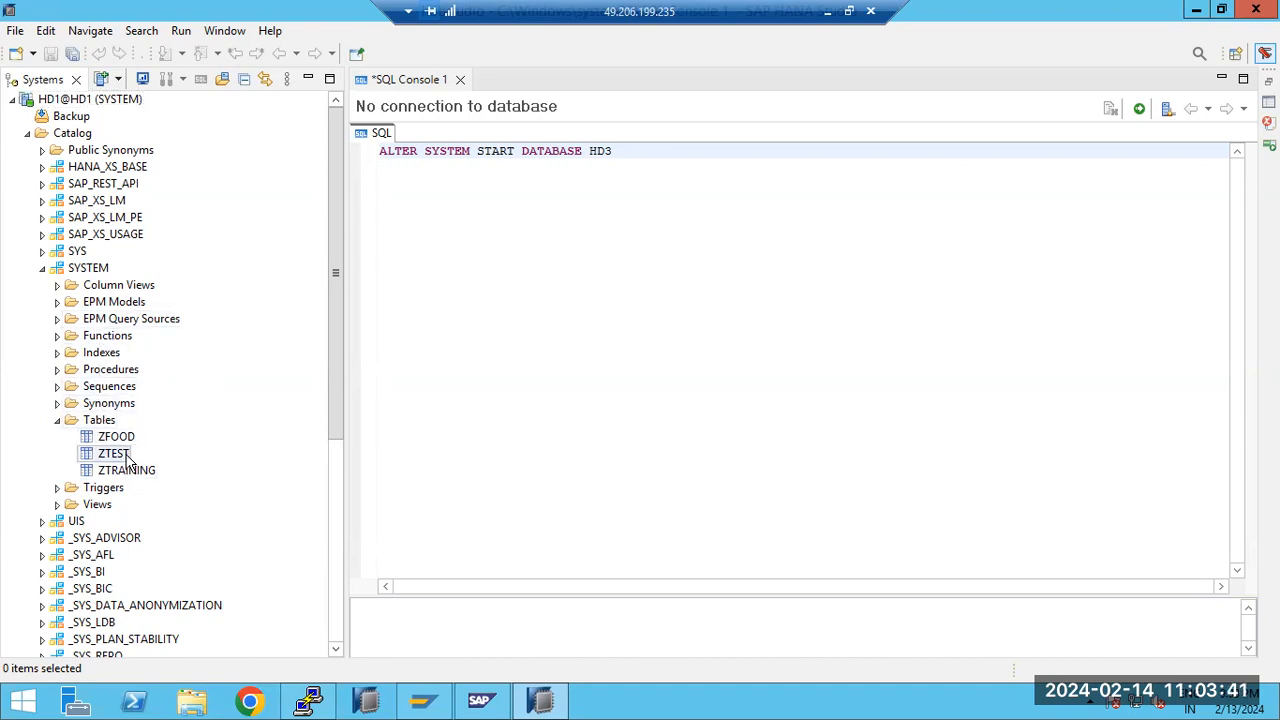
{"action": "right_click", "coordinate": [127, 458]}
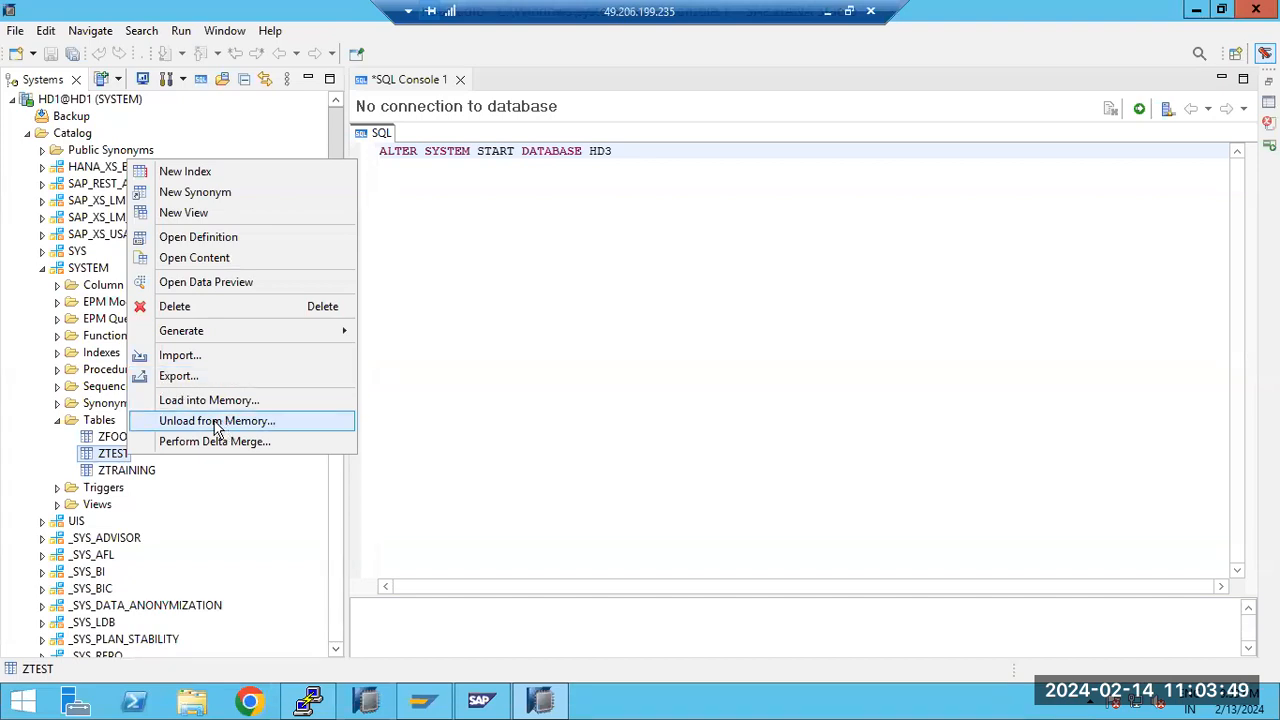
{"action": "left_click", "coordinate": [57, 421]}
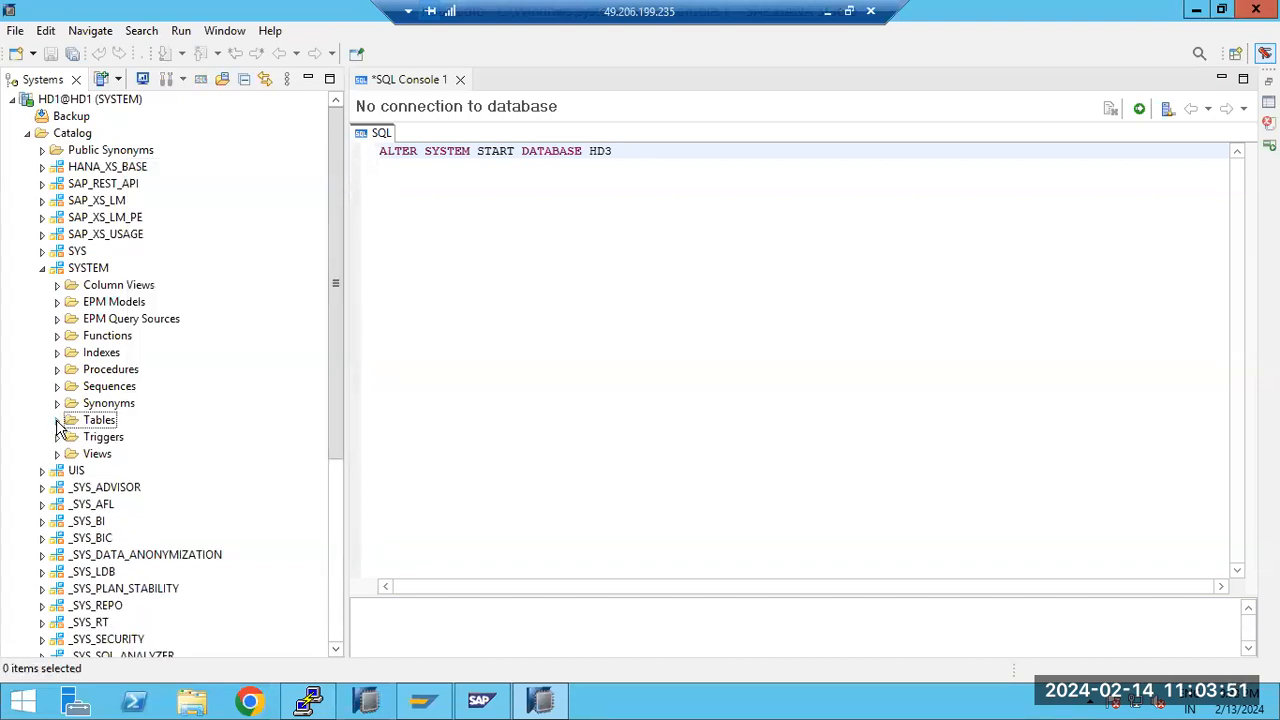
Collapse and reopen the SYSTEM schema in the HD1 catalog to view its list of tables again
{"action": "left_click", "coordinate": [42, 268]}
{"action": "left_click", "coordinate": [70, 269]}
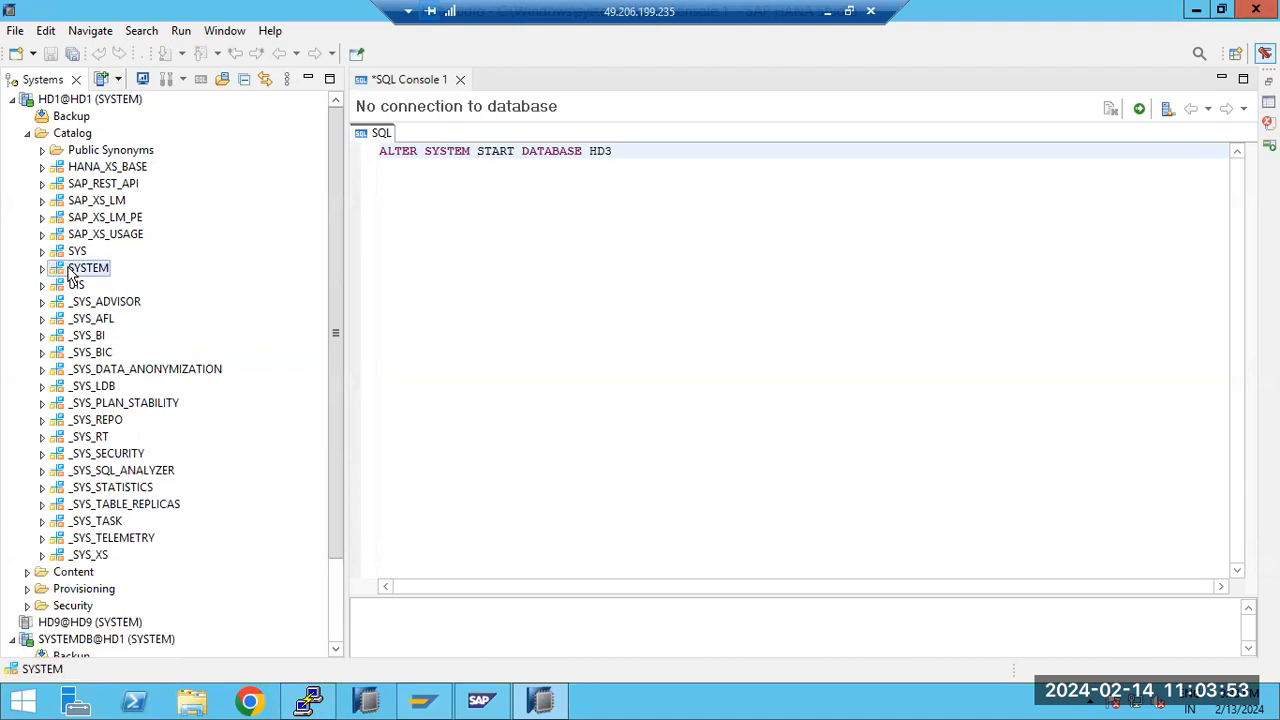
{"action": "left_click", "coordinate": [42, 268]}
{"action": "left_click", "coordinate": [57, 421]}
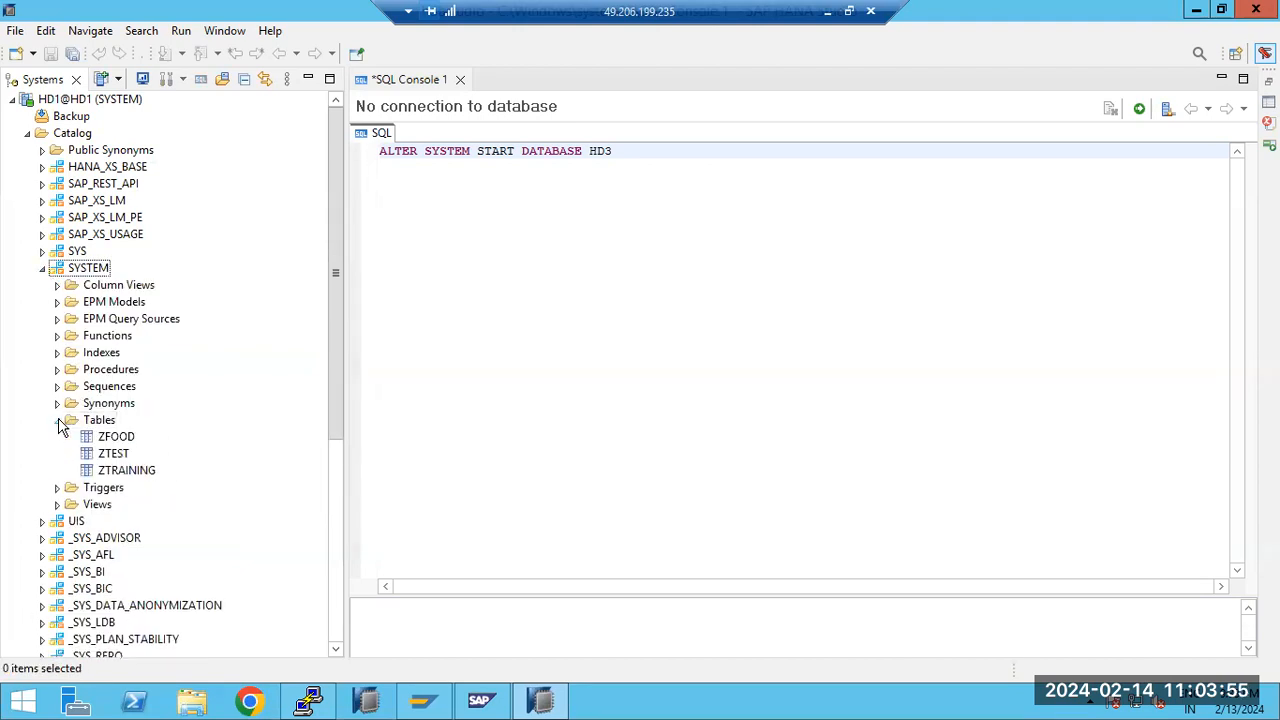
{"action": "left_click", "coordinate": [57, 421]}
Expand the SYS schema and its Tables folder to examine the system tables, then collapse the schema
{"action": "left_click", "coordinate": [42, 251]}
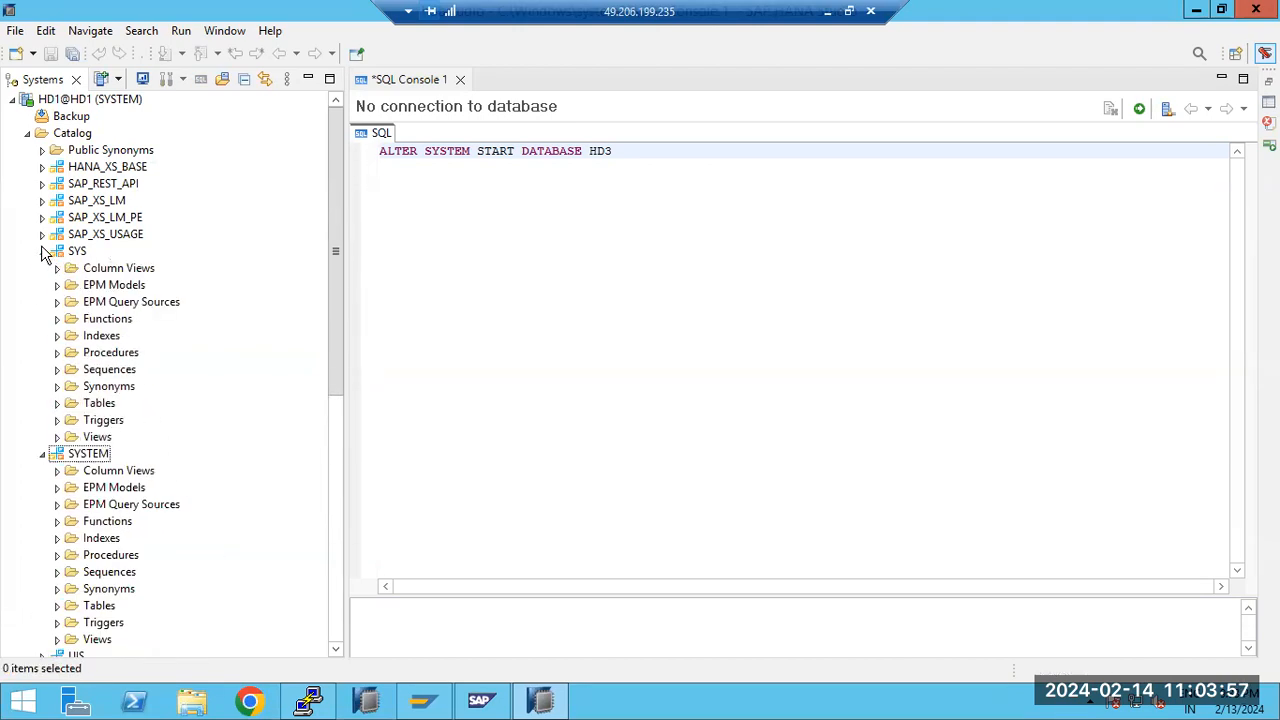
{"action": "left_click", "coordinate": [57, 404]}
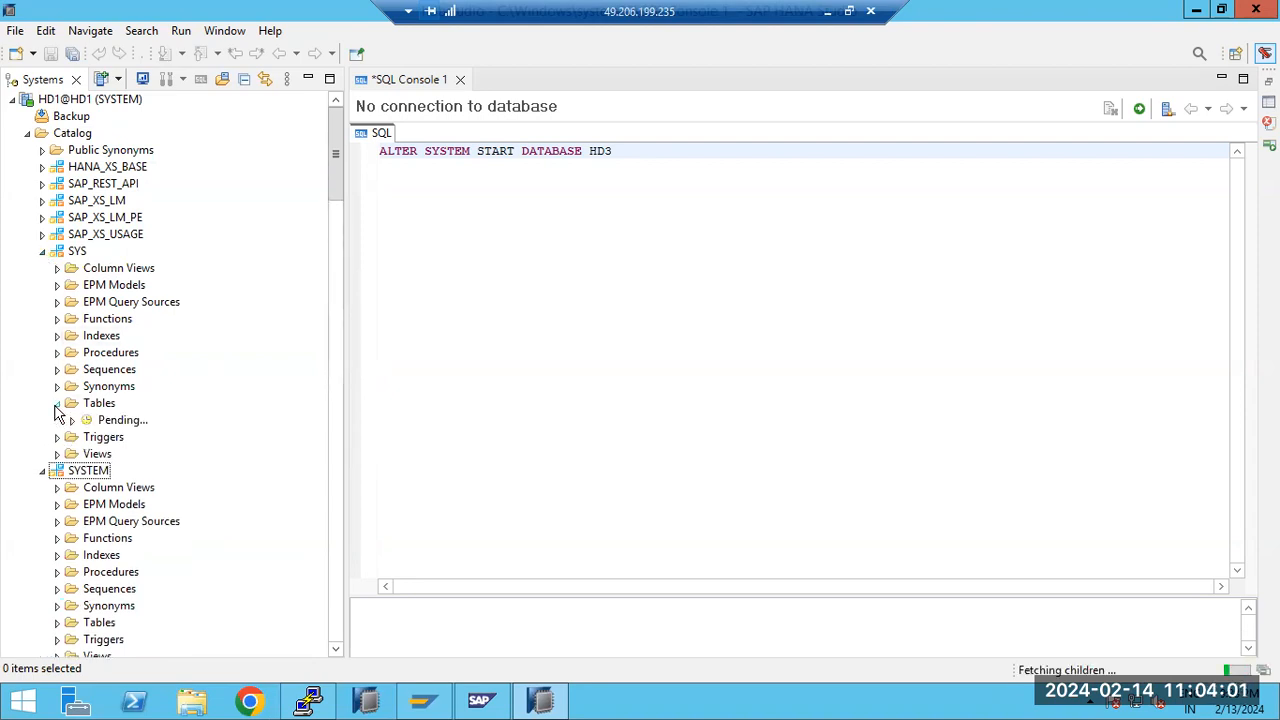
{"action": "left_click", "coordinate": [42, 251]}
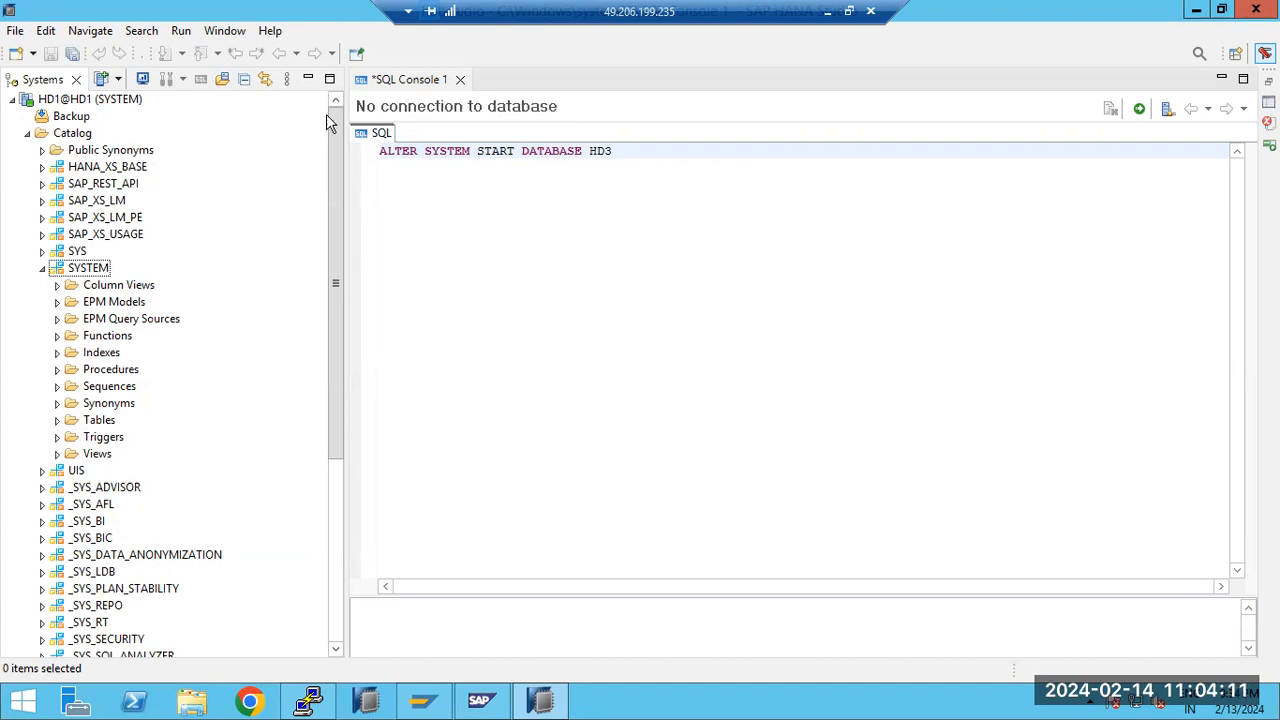
Collapse the HD1 Catalog folder and expand the Content folder to show its packages
{"action": "left_click", "coordinate": [28, 134]}
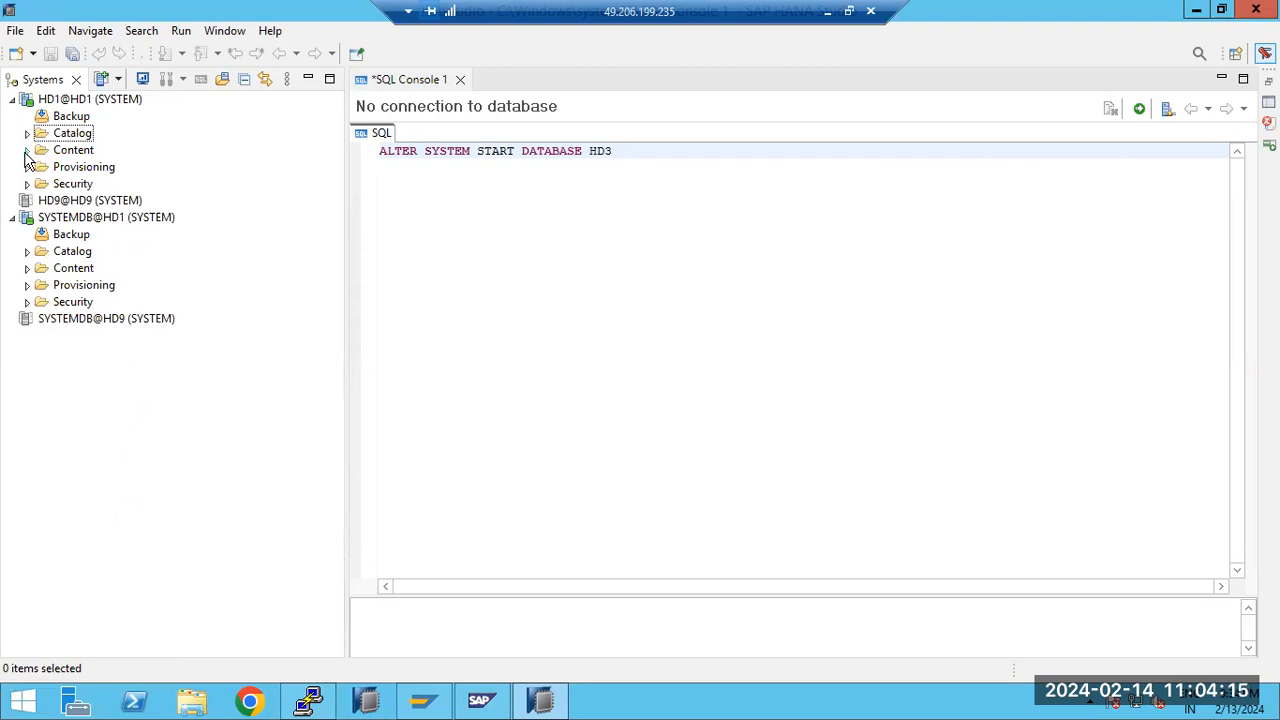
{"action": "left_click", "coordinate": [27, 151]}
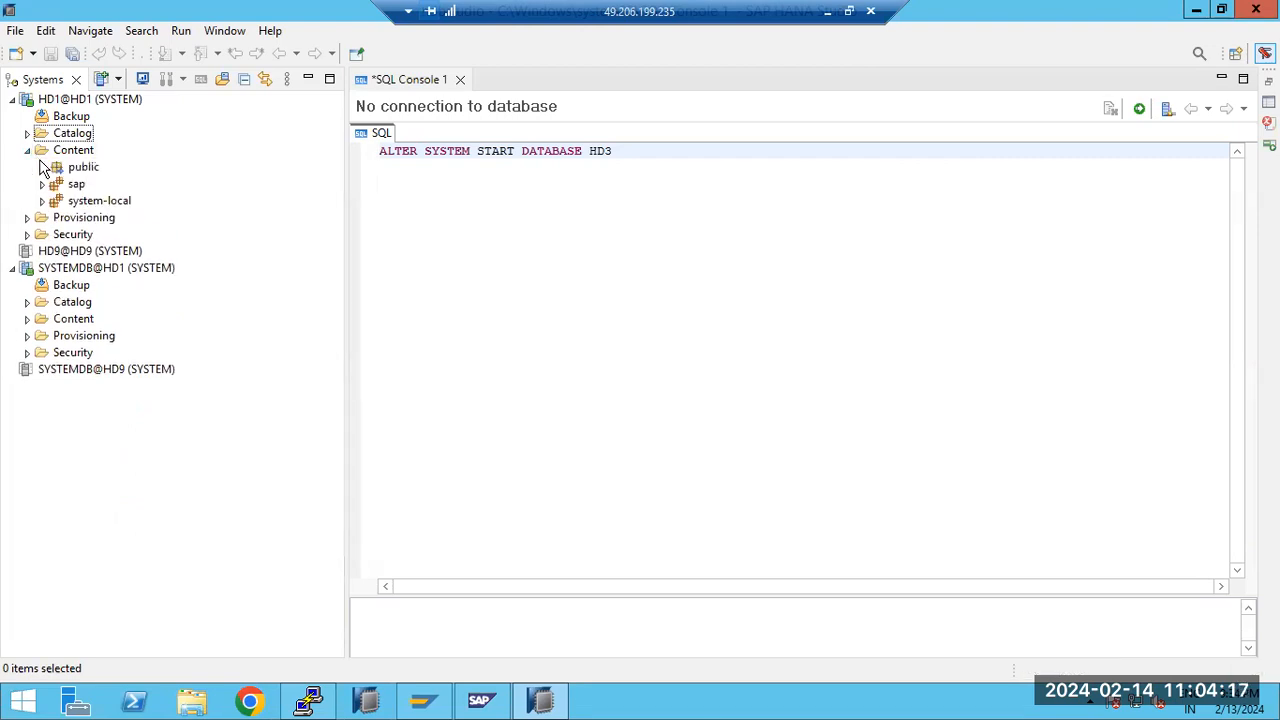
{"action": "left_click", "coordinate": [47, 155]}
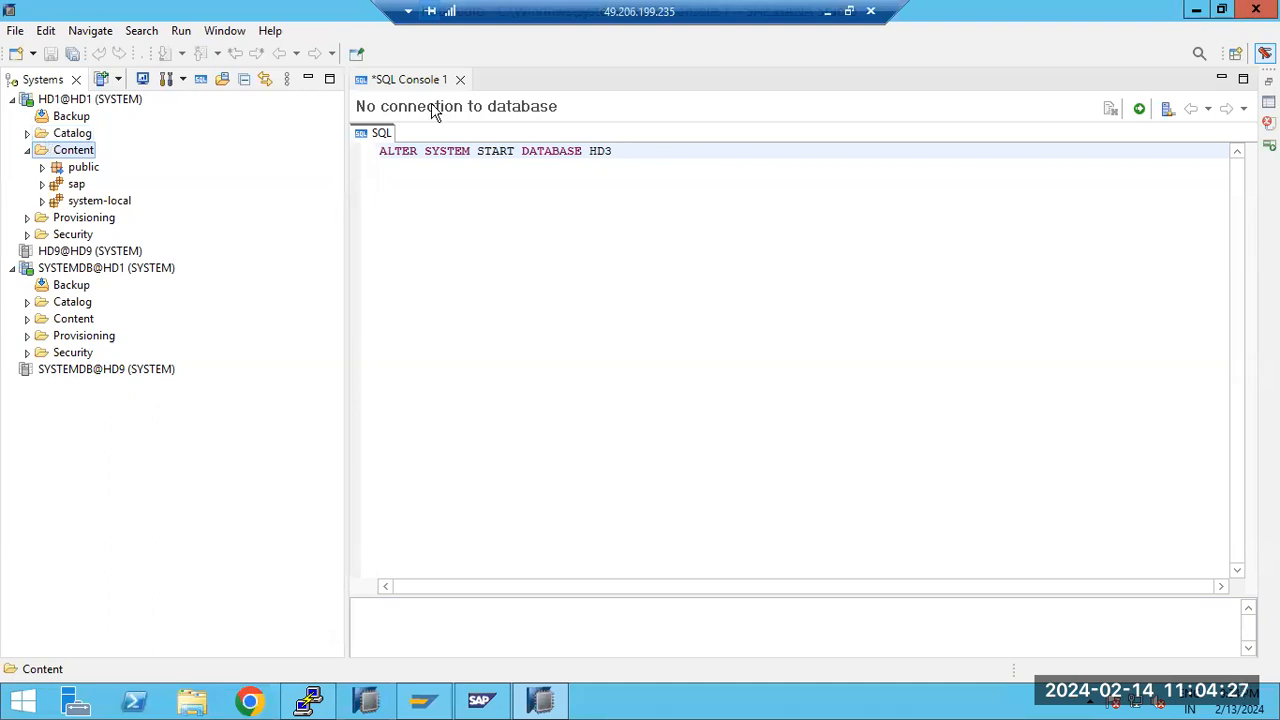
Switch to Paint and add the note "HANA developer -" in a text box spanning the canvas
{"action": "left_click", "coordinate": [827, 12]}
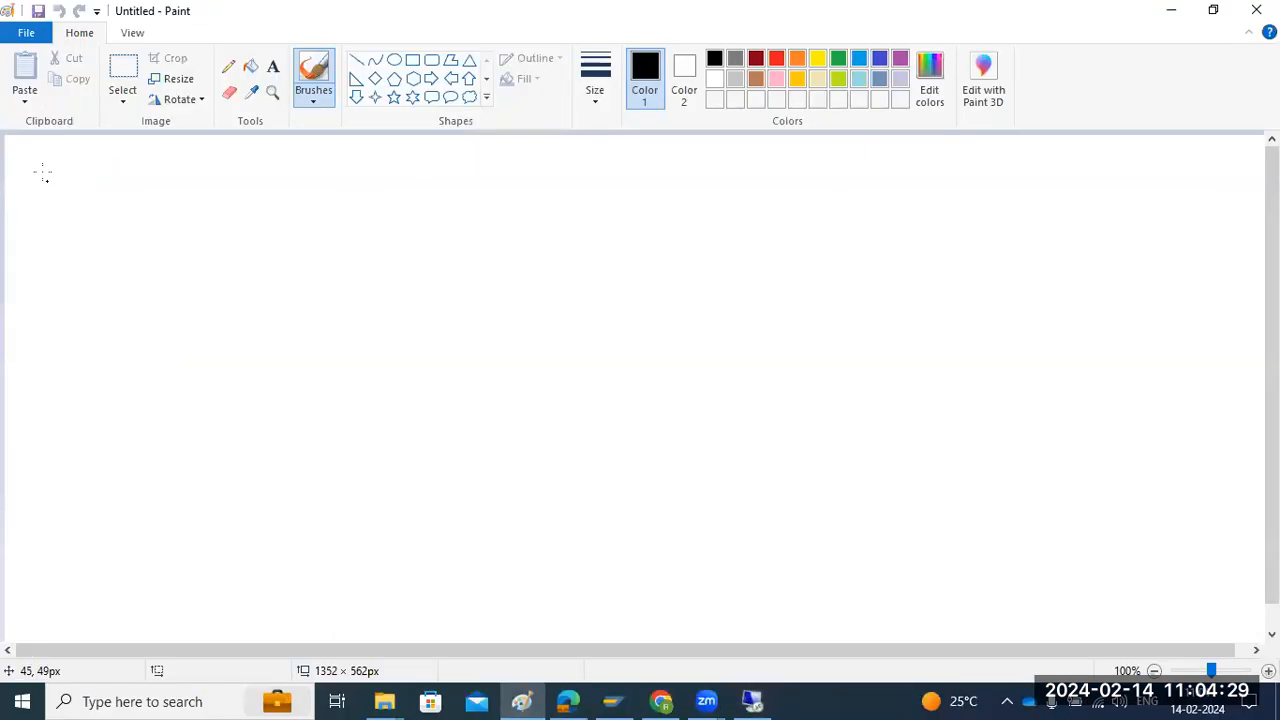
{"action": "left_click", "coordinate": [273, 66]}
{"action": "left_click_drag", "start_coordinate": [25, 150], "coordinate": [1243, 620]}
{"action": "type", "text": "HANA develop"}
{"action": "key", "text": "BackSpace"}
{"action": "type", "text": "oper -"}
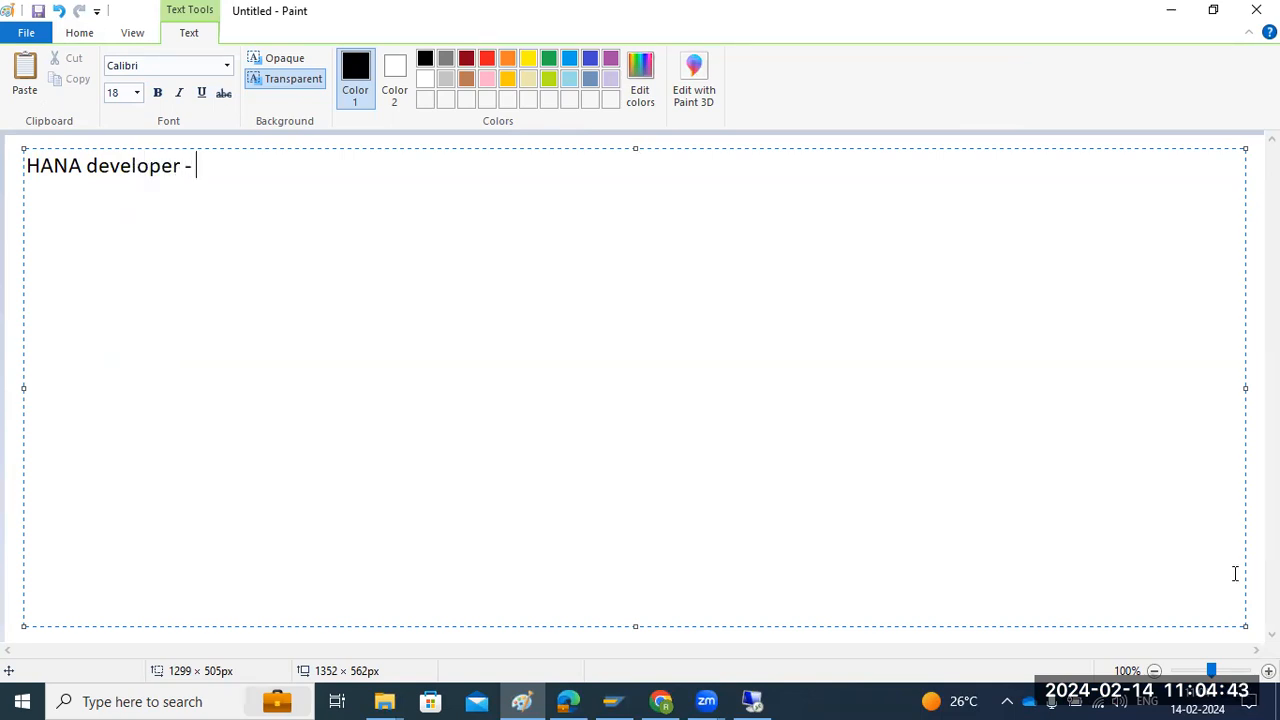
Switch back to SAP HANA Studio in the remote session and inspect the subpackages of the sap package
{"action": "left_click", "coordinate": [751, 700]}
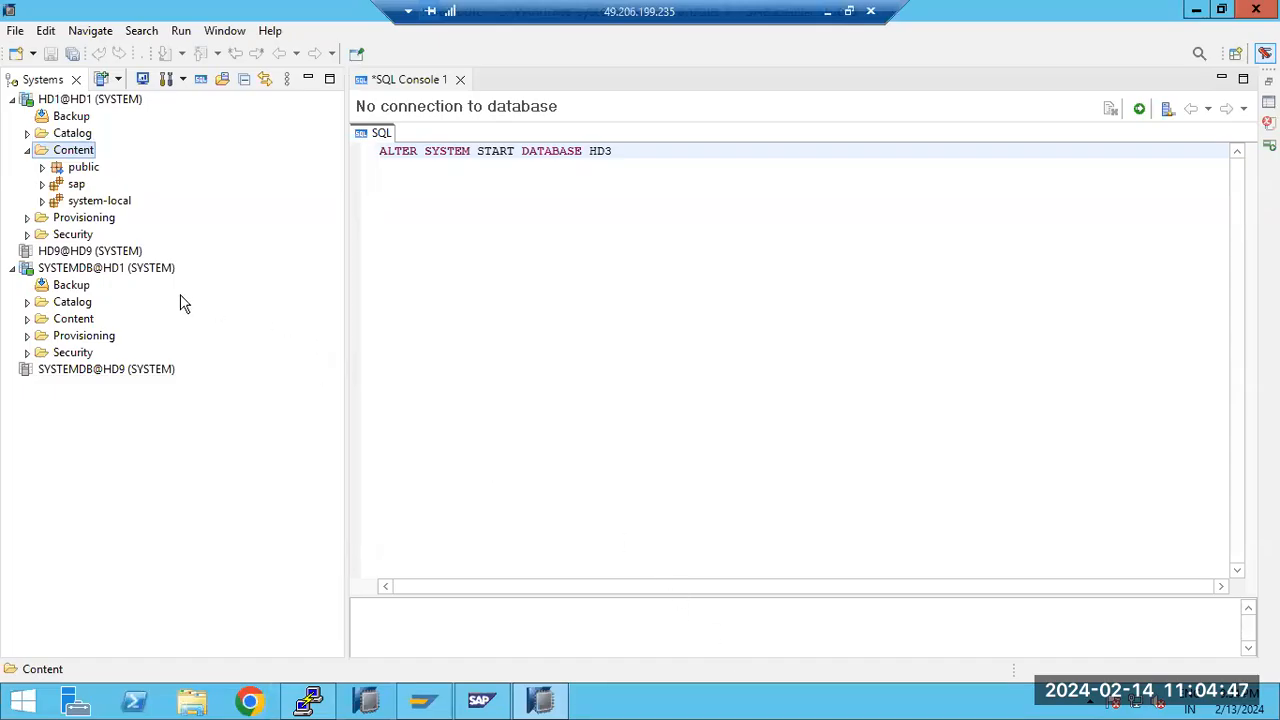
{"action": "left_click", "coordinate": [43, 185]}
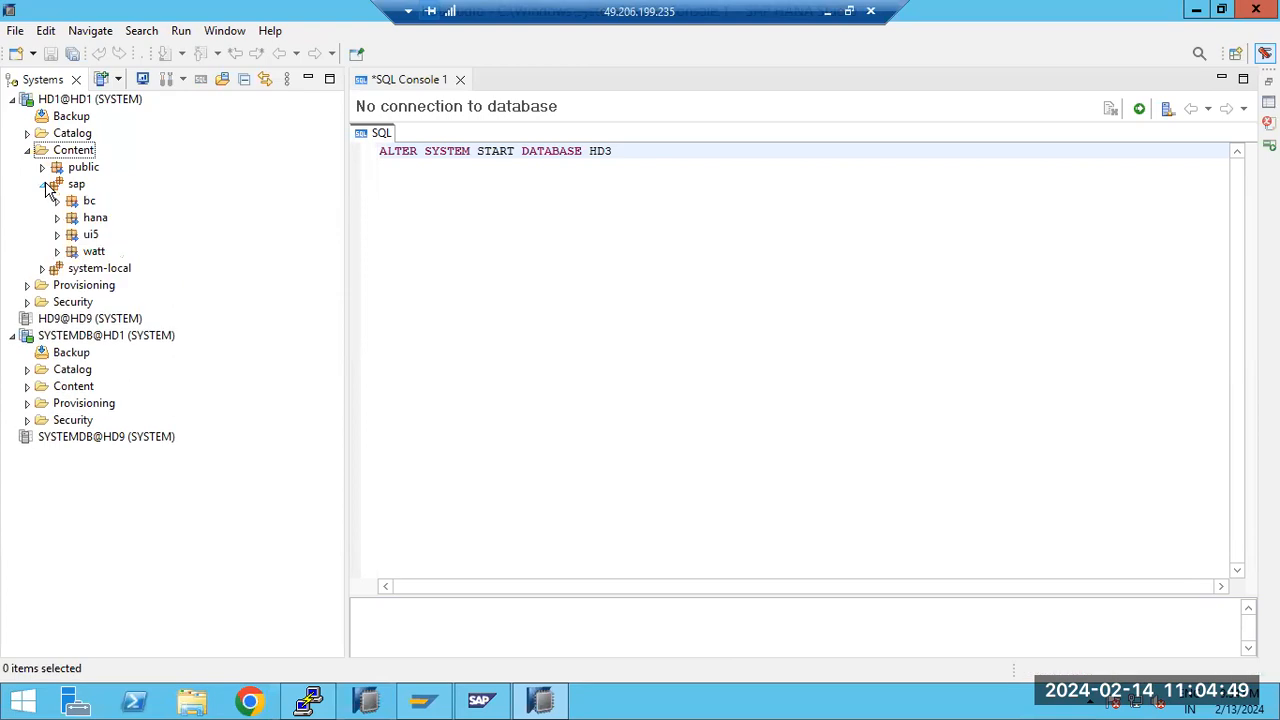
{"action": "left_click", "coordinate": [43, 185]}
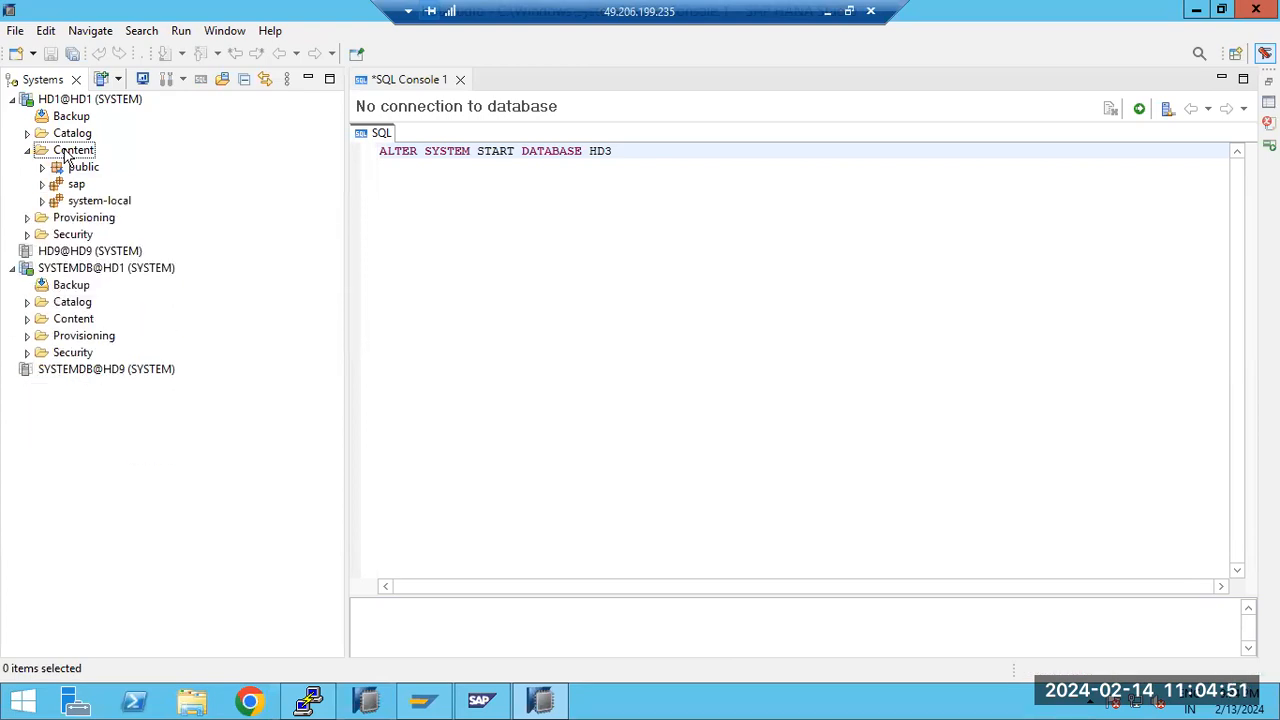
Create a new package named ZTRAINING in the Content folder of HD1
{"action": "left_click", "coordinate": [70, 151]}
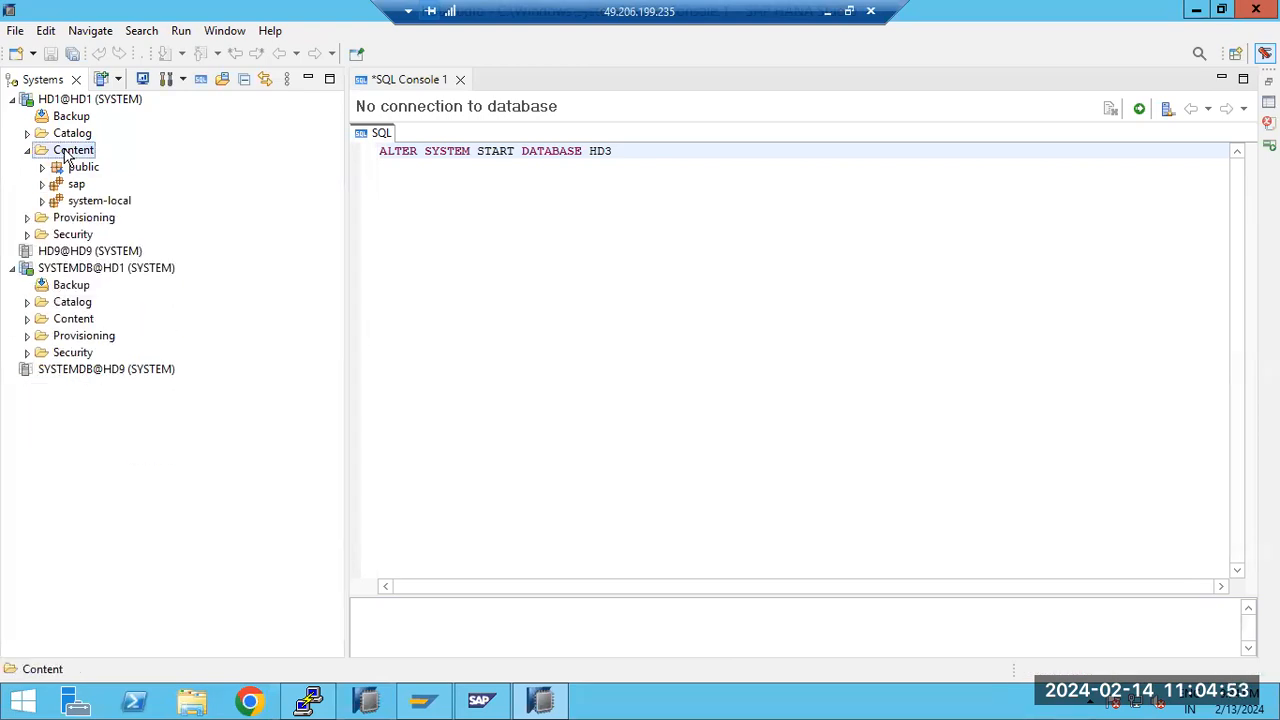
{"action": "right_click", "coordinate": [66, 157]}
{"action": "mouse_move", "coordinate": [149, 168]}
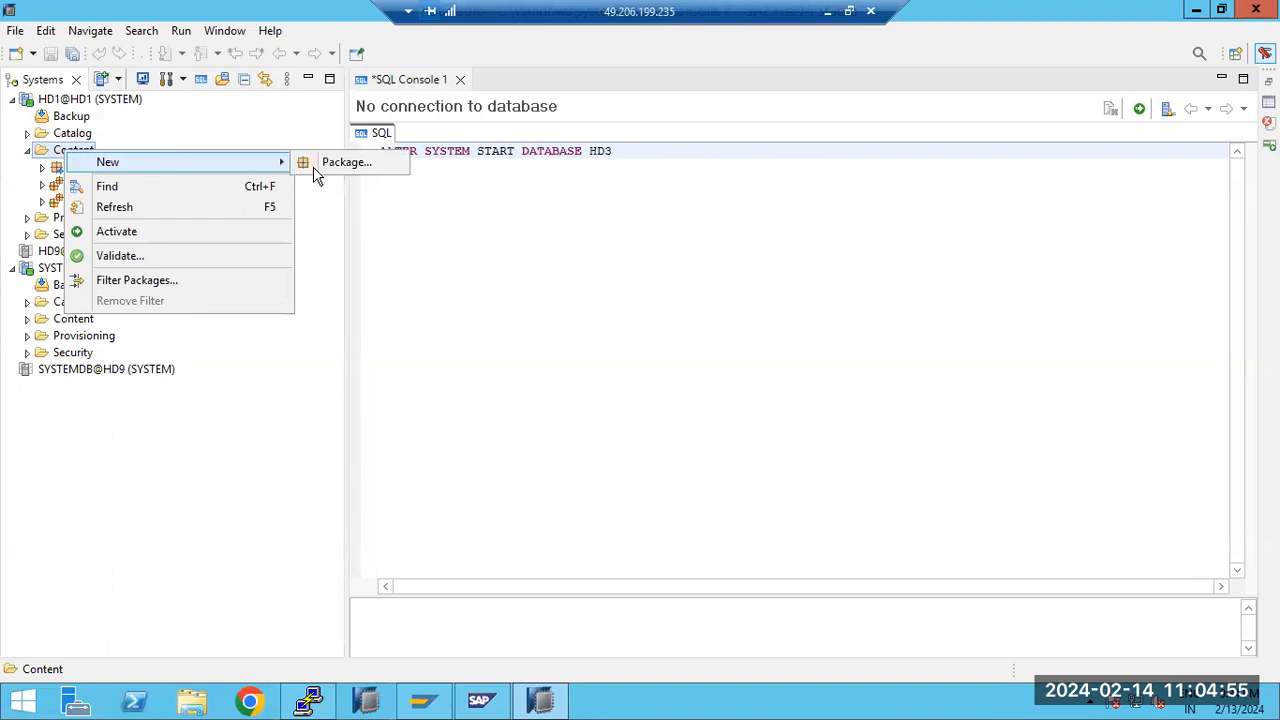
{"action": "left_click", "coordinate": [315, 176]}
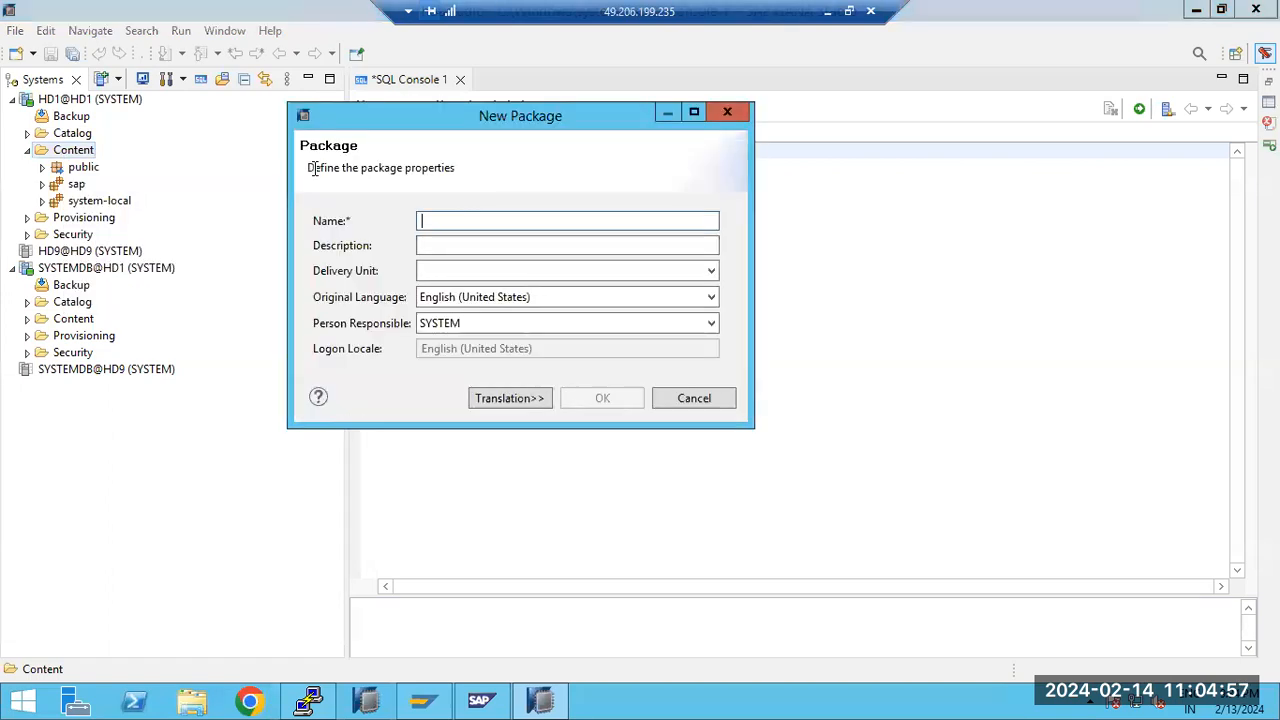
{"action": "type", "text": "ZTRA"}
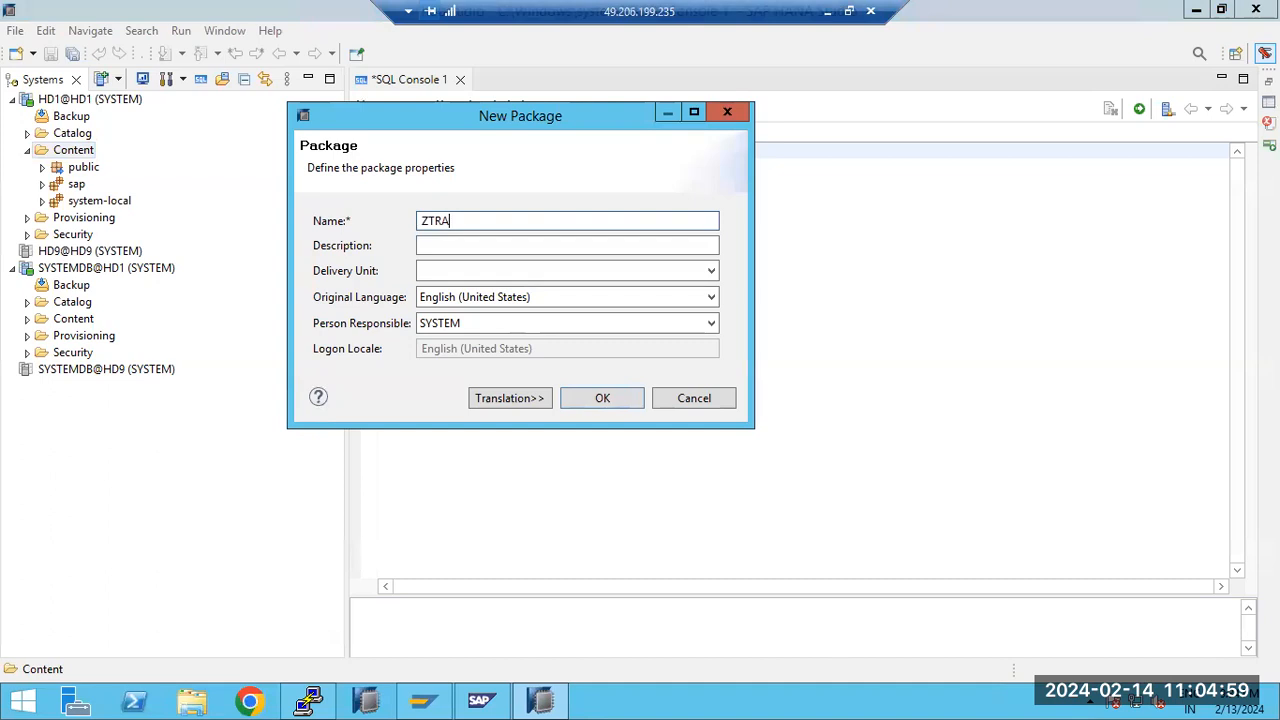
{"action": "type", "text": "INING"}
{"action": "left_click", "coordinate": [604, 397]}
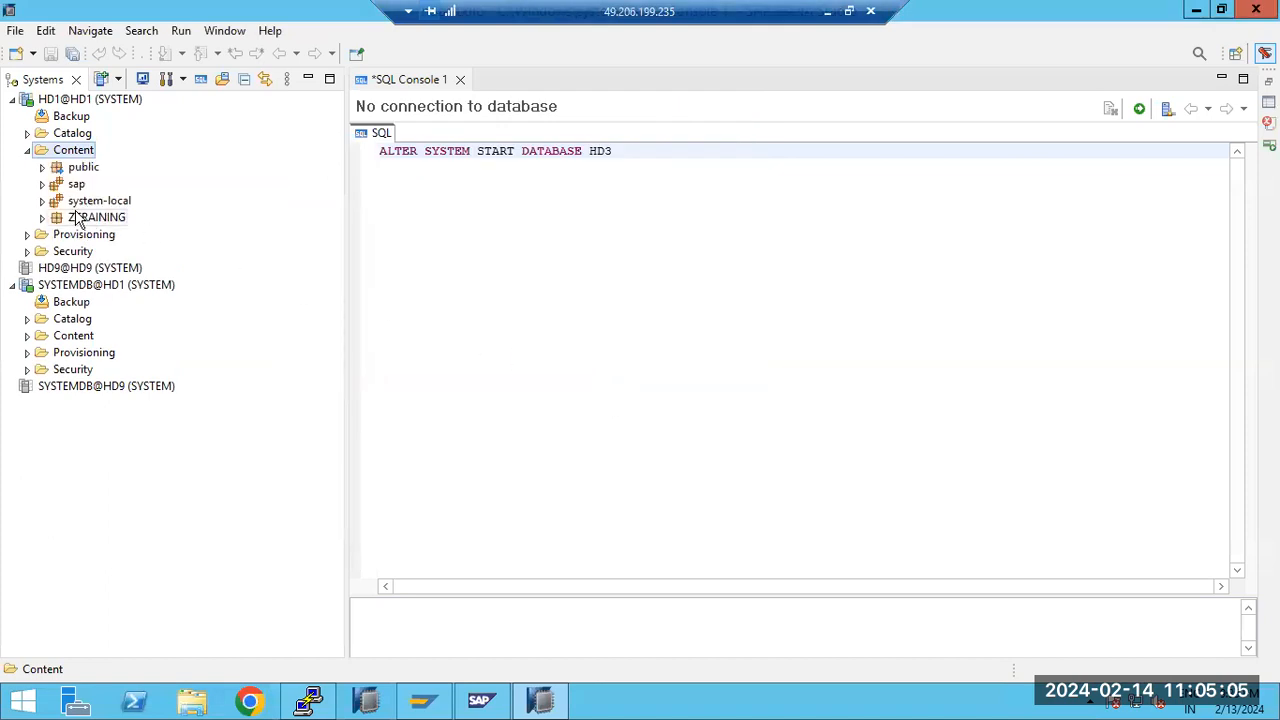
Review the object types that can be created in the ZTRAINING package, then select the Content folder
{"action": "left_click", "coordinate": [80, 222]}
{"action": "right_click", "coordinate": [80, 222]}
{"action": "mouse_move", "coordinate": [269, 236]}
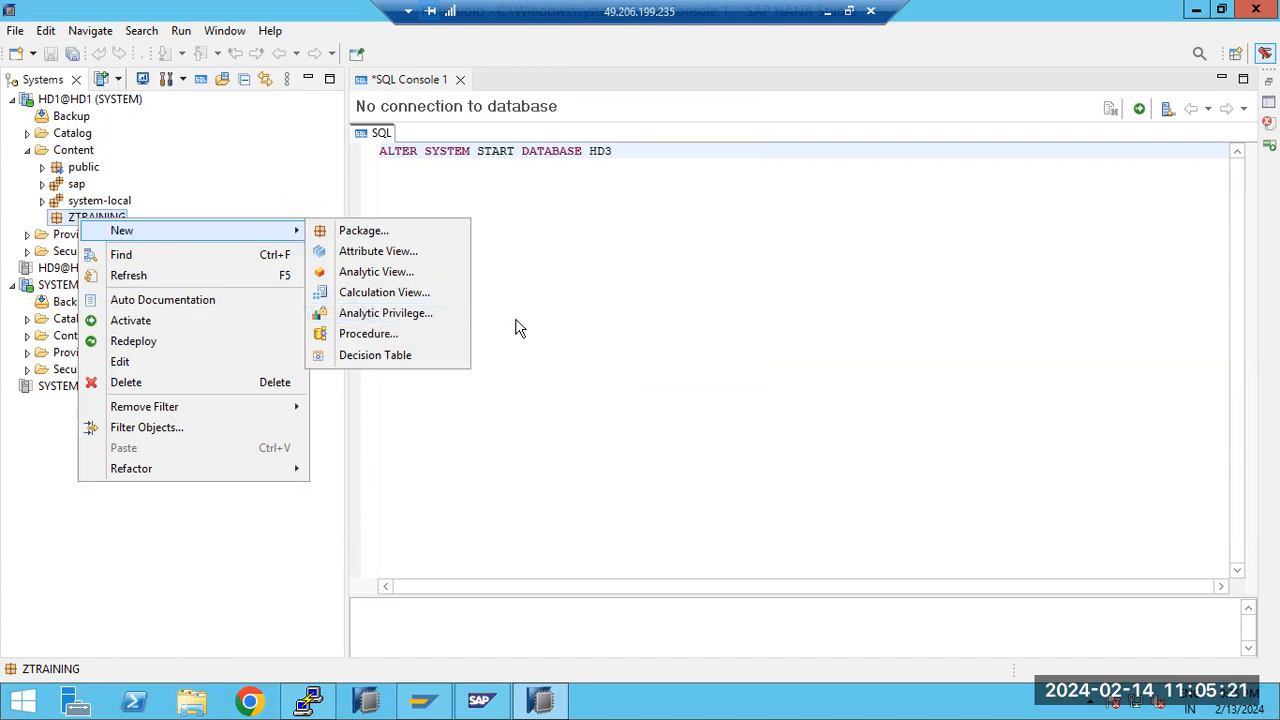
{"action": "left_click", "coordinate": [580, 322]}
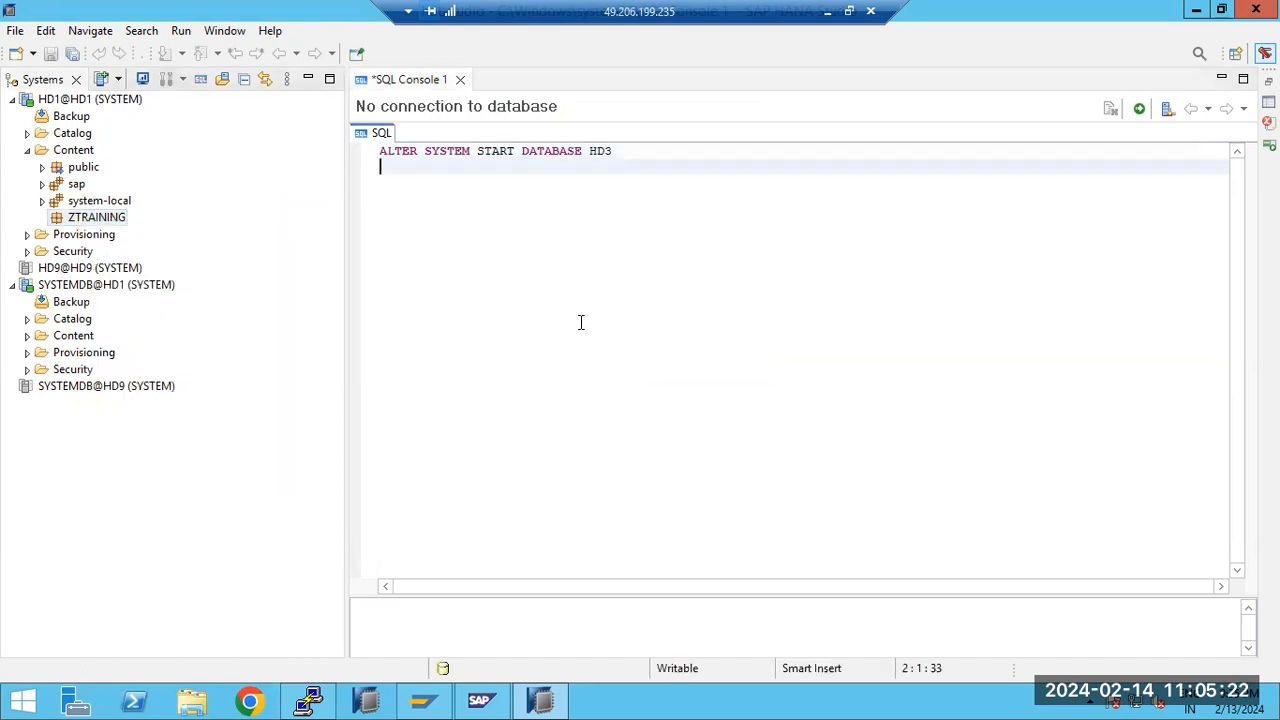
{"action": "left_click", "coordinate": [74, 151]}
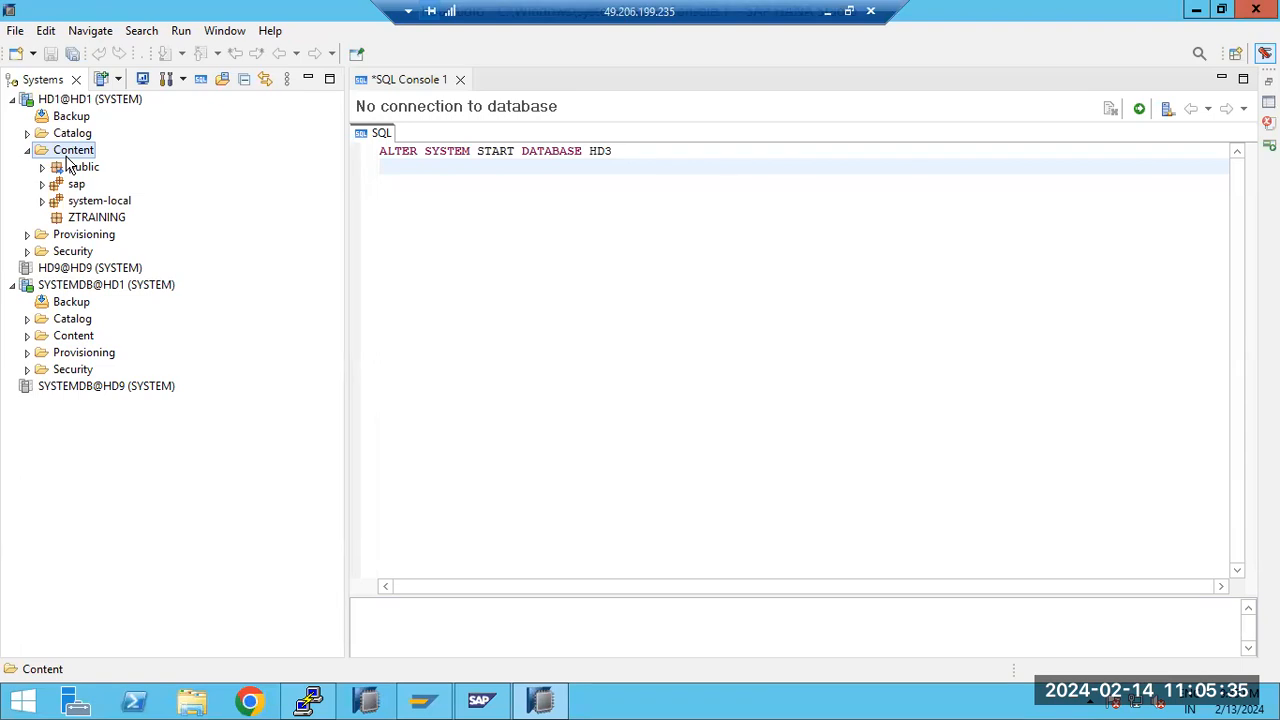
Expand the HD1 Provisioning folder and review the actions available for Smart Data Access
{"action": "left_click", "coordinate": [25, 233]}
{"action": "left_click", "coordinate": [27, 234]}
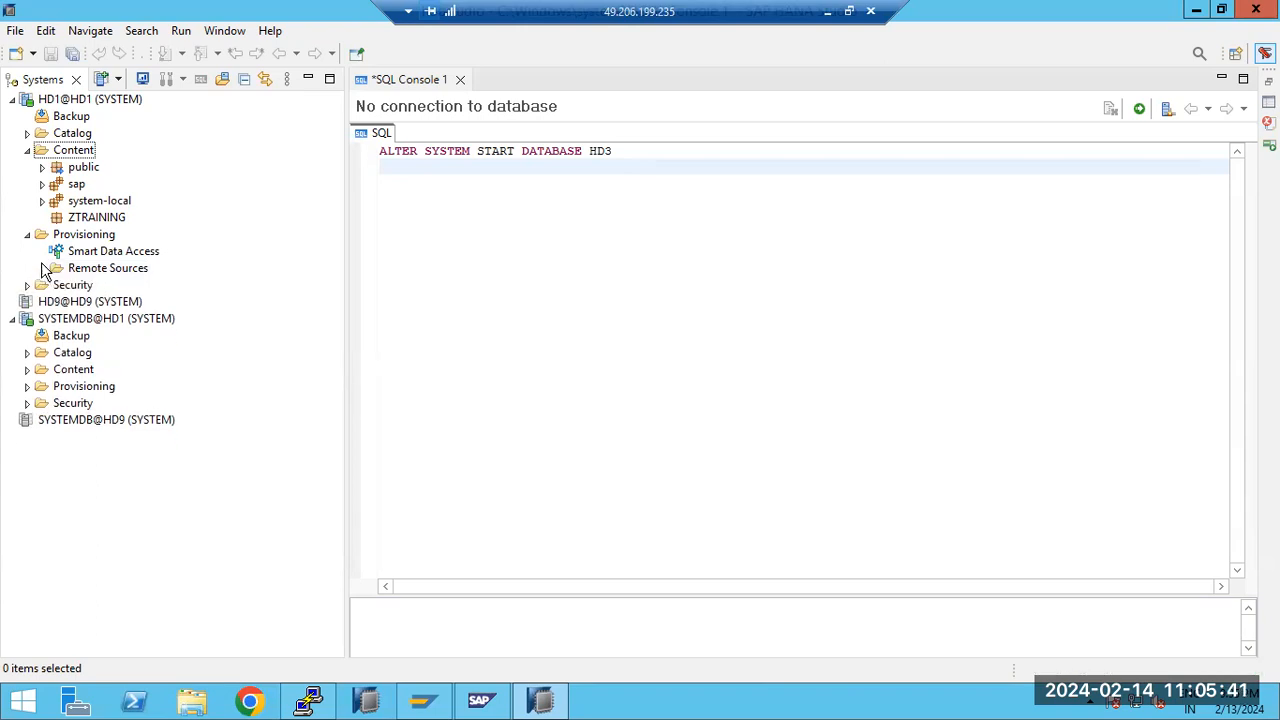
{"action": "left_click", "coordinate": [27, 235]}
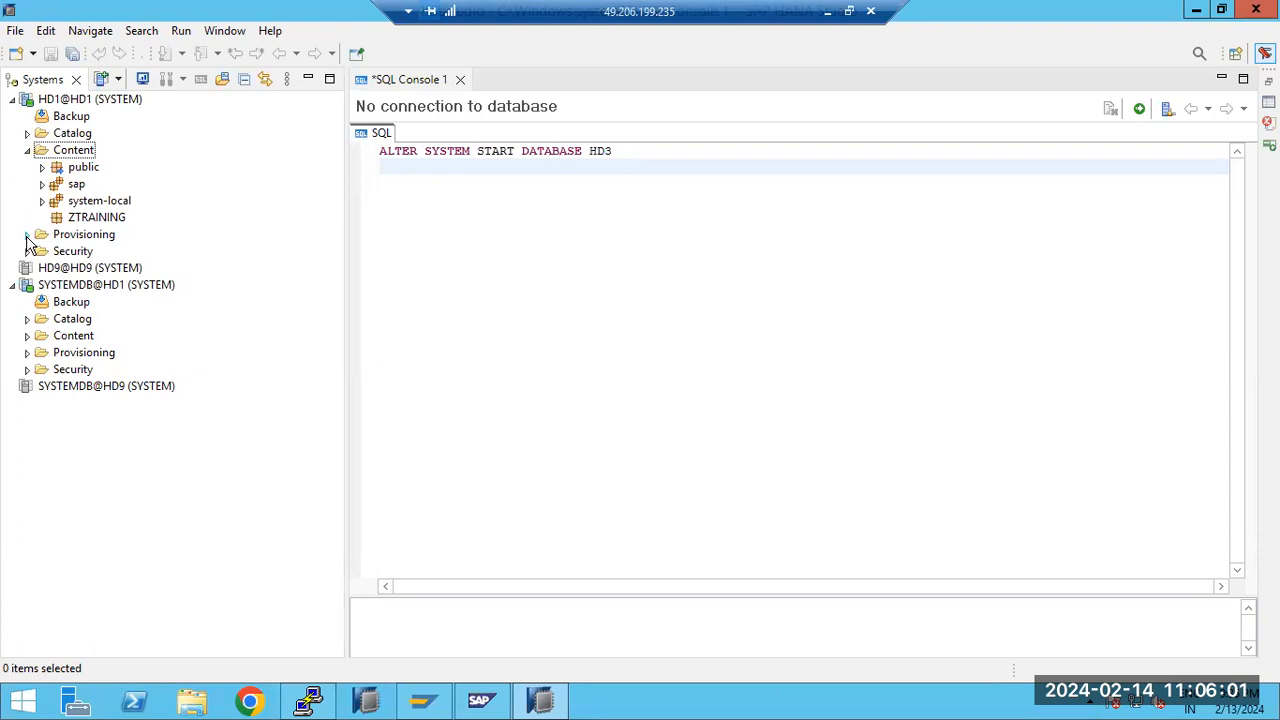
{"action": "left_click", "coordinate": [27, 235]}
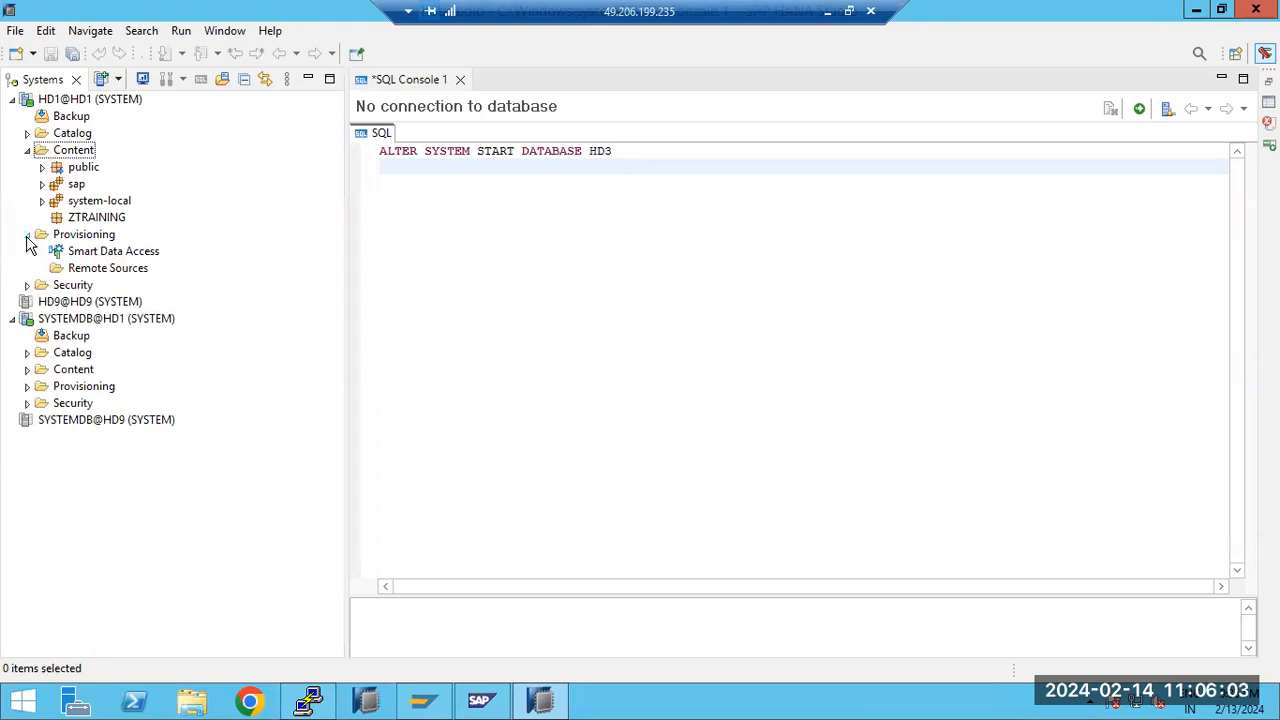
{"action": "left_click", "coordinate": [99, 255]}
{"action": "right_click", "coordinate": [99, 257]}
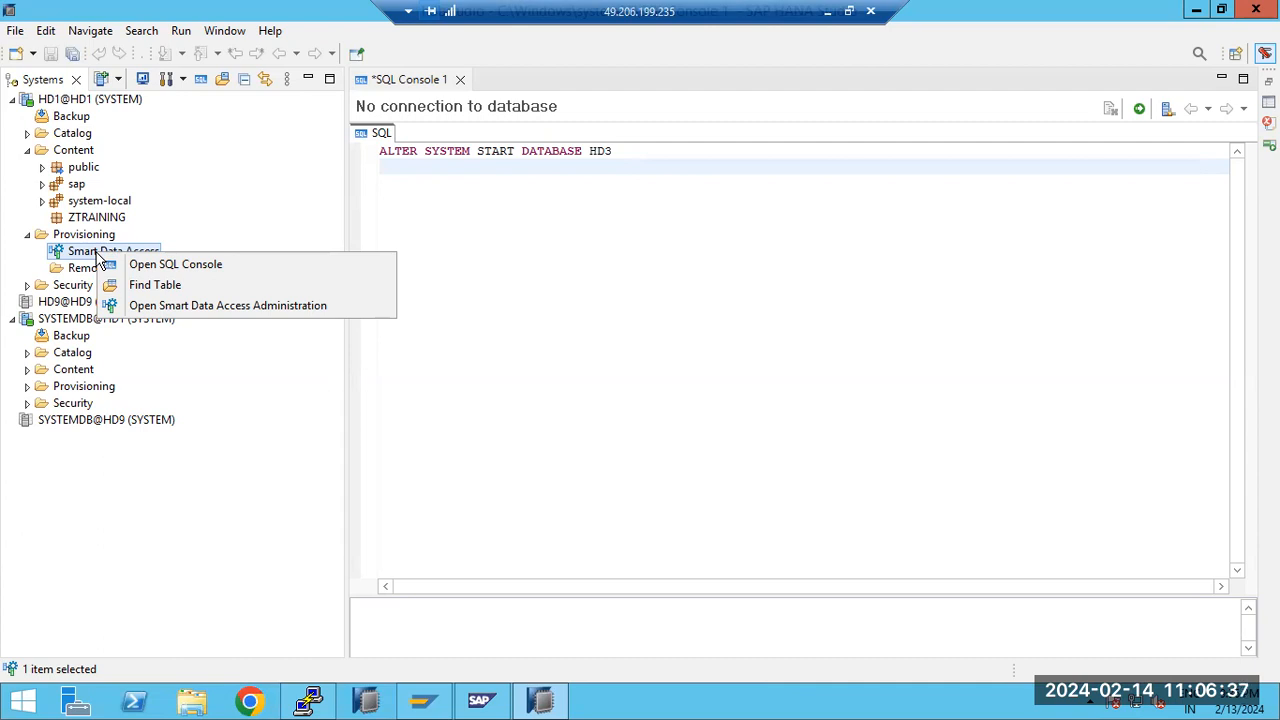
{"action": "left_click", "coordinate": [66, 256]}
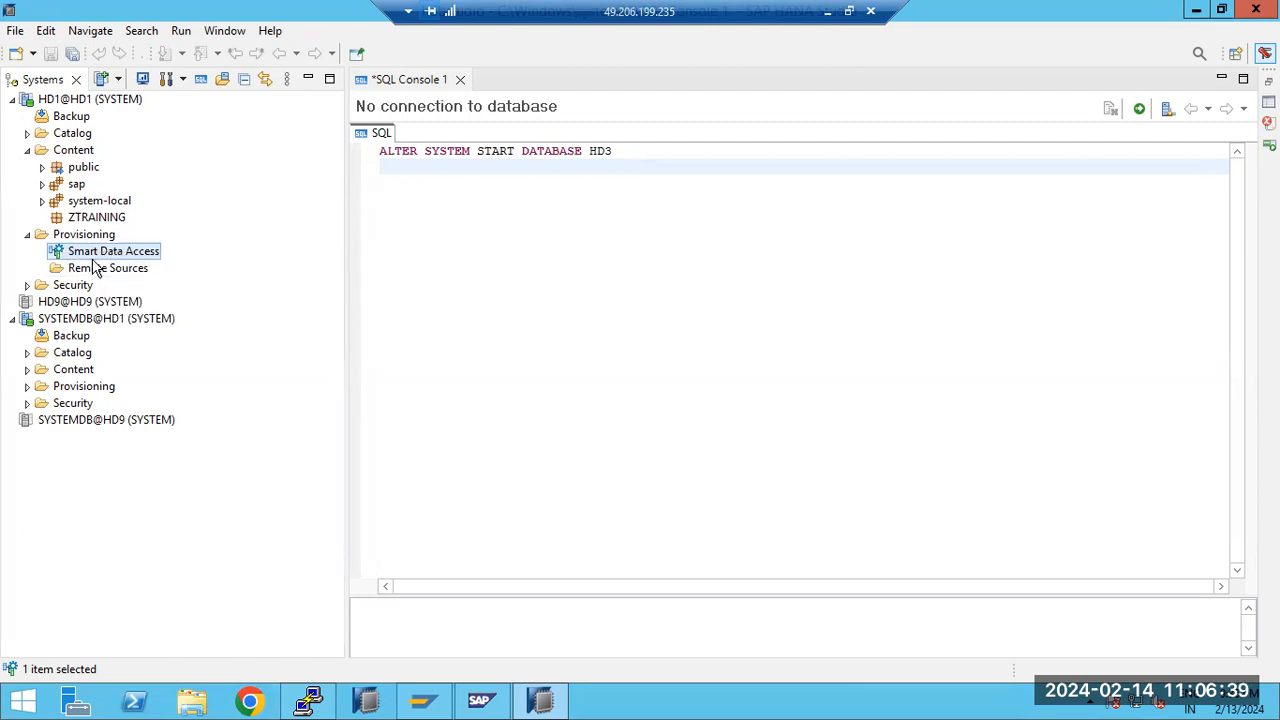
Open the editor for a new remote source from the Remote Sources folder of HD1
{"action": "left_click", "coordinate": [84, 272]}
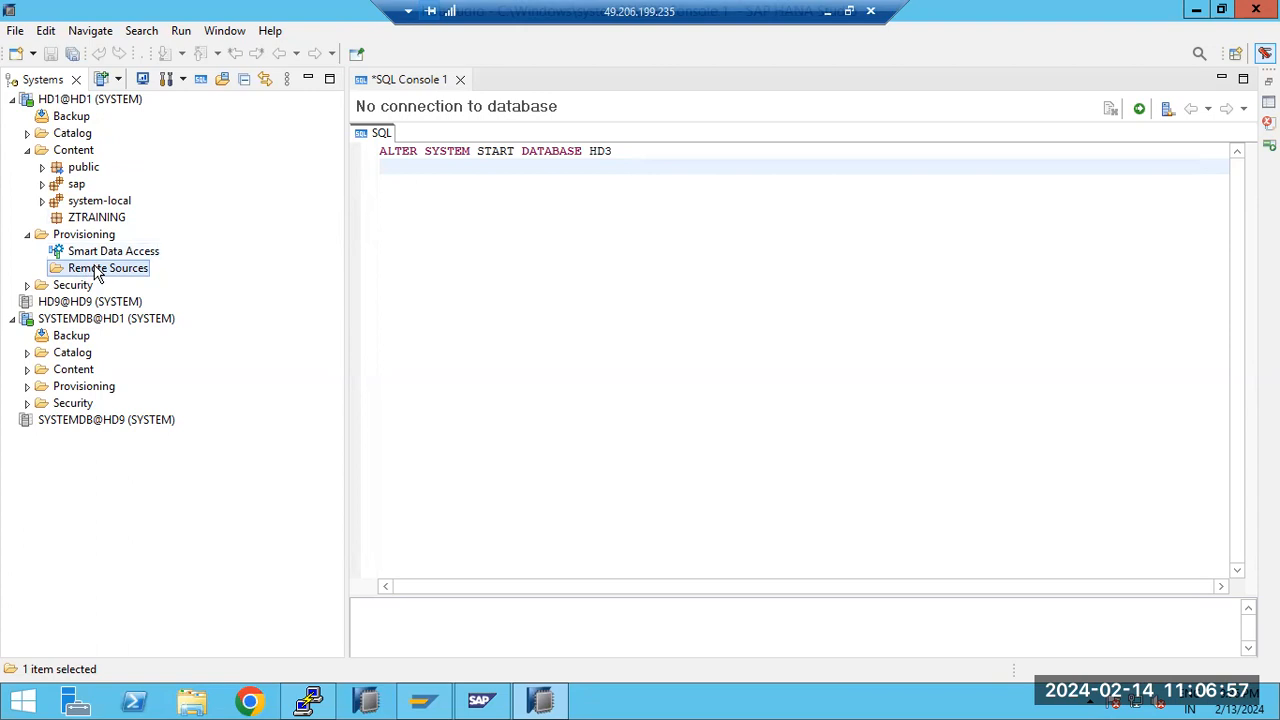
{"action": "right_click", "coordinate": [97, 272]}
{"action": "left_click", "coordinate": [142, 300]}
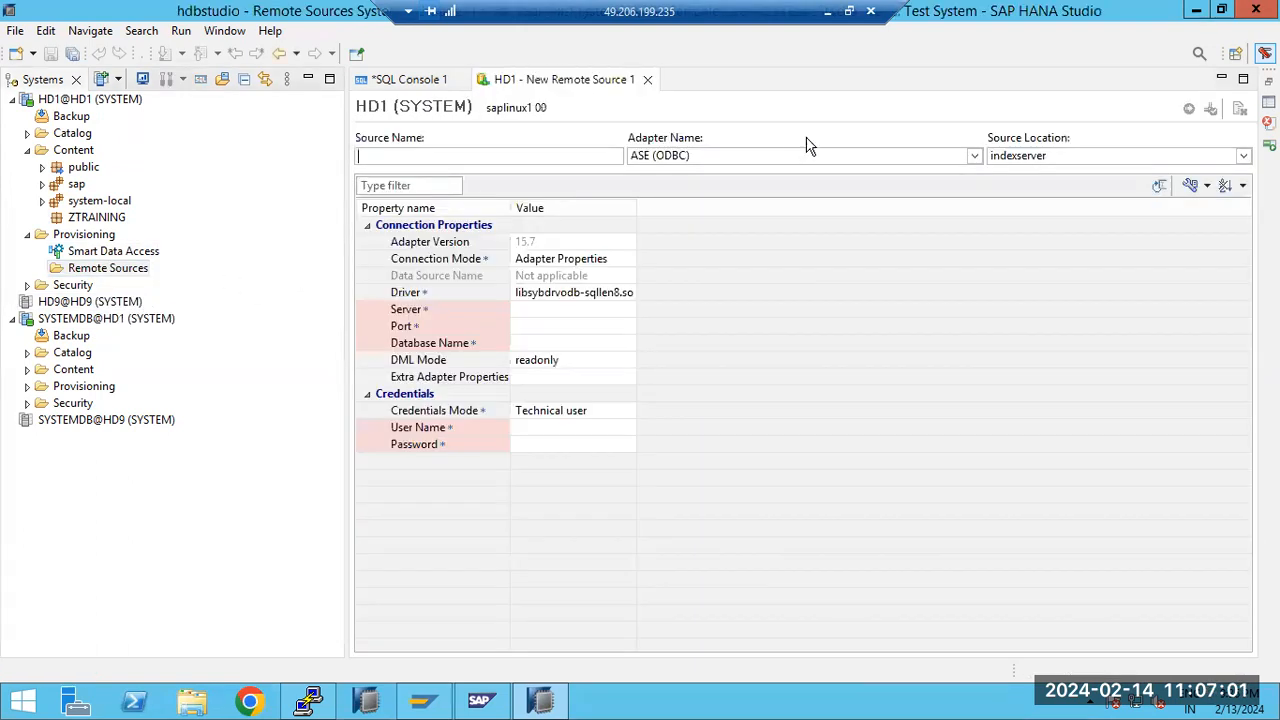
Switch to Paint, delete the "HANA developer -" note and close the empty text box
{"action": "left_click", "coordinate": [827, 12]}
{"action": "left_click_drag", "start_coordinate": [203, 172], "coordinate": [30, 172]}
{"action": "key", "text": "BackSpace"}
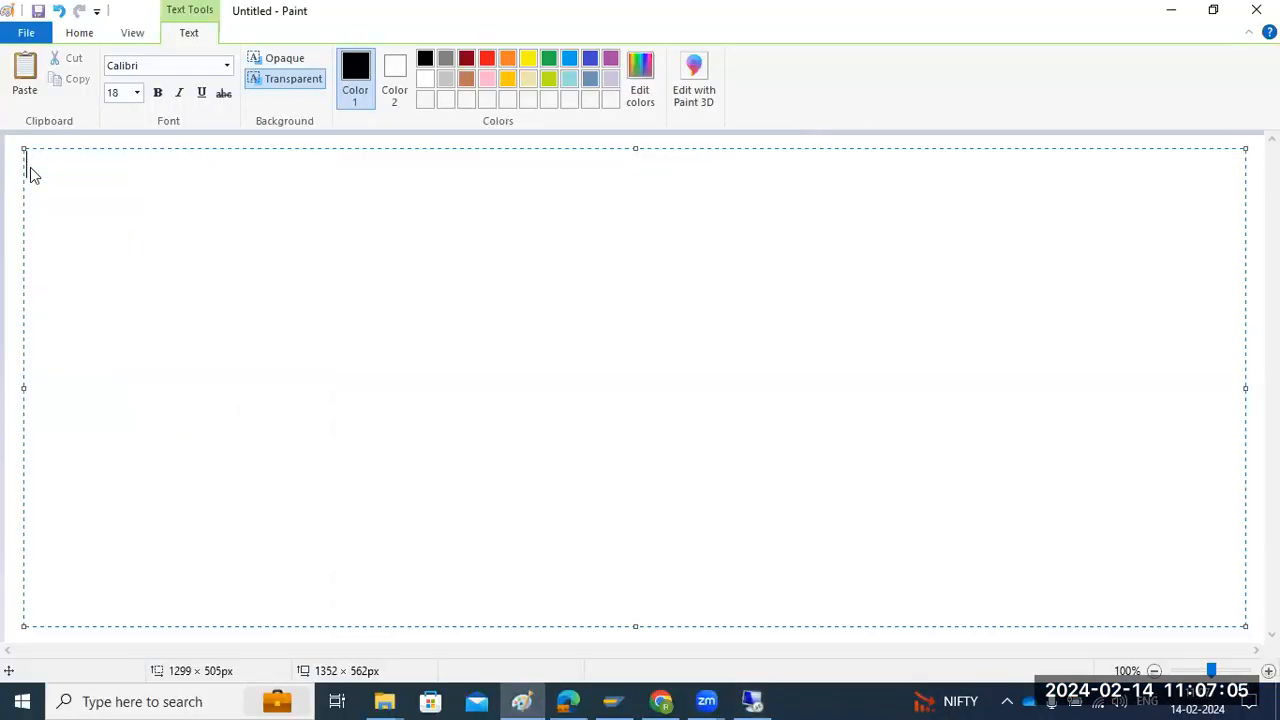
{"action": "left_click", "coordinate": [9, 182]}
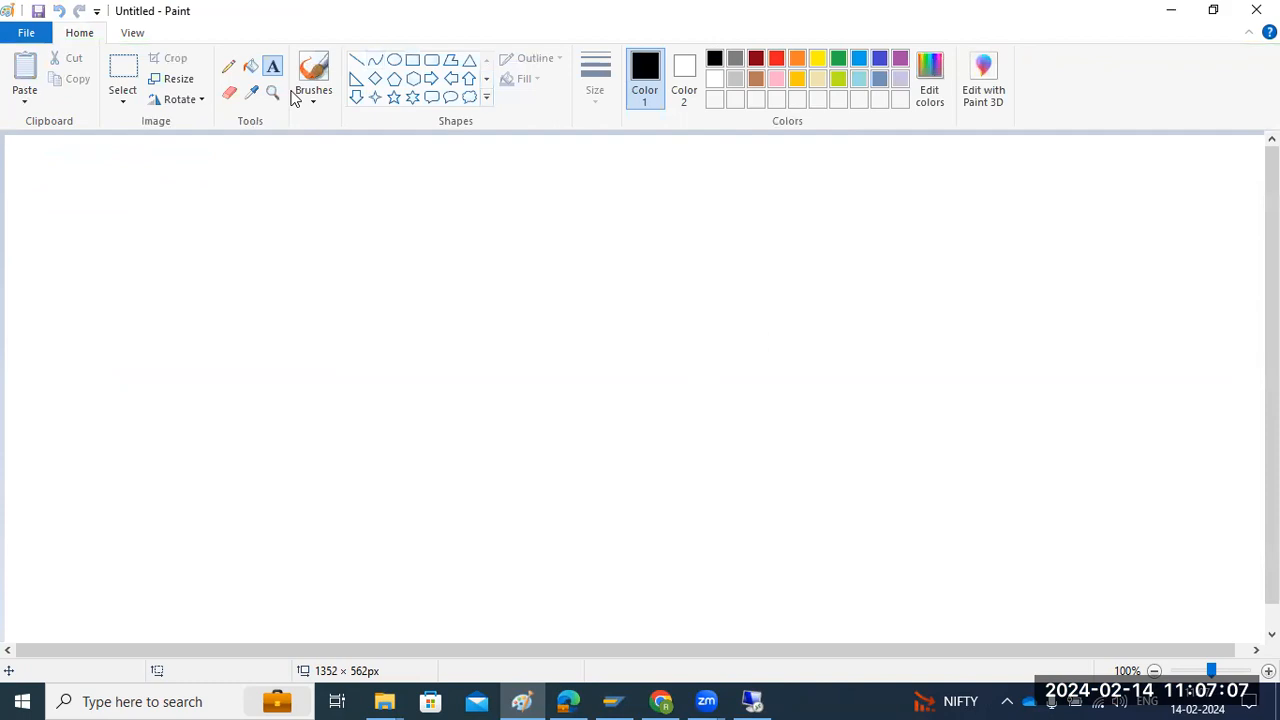
Draw a large rectangle in the middle of the canvas and four smaller boxes around it
{"action": "left_click", "coordinate": [412, 60]}
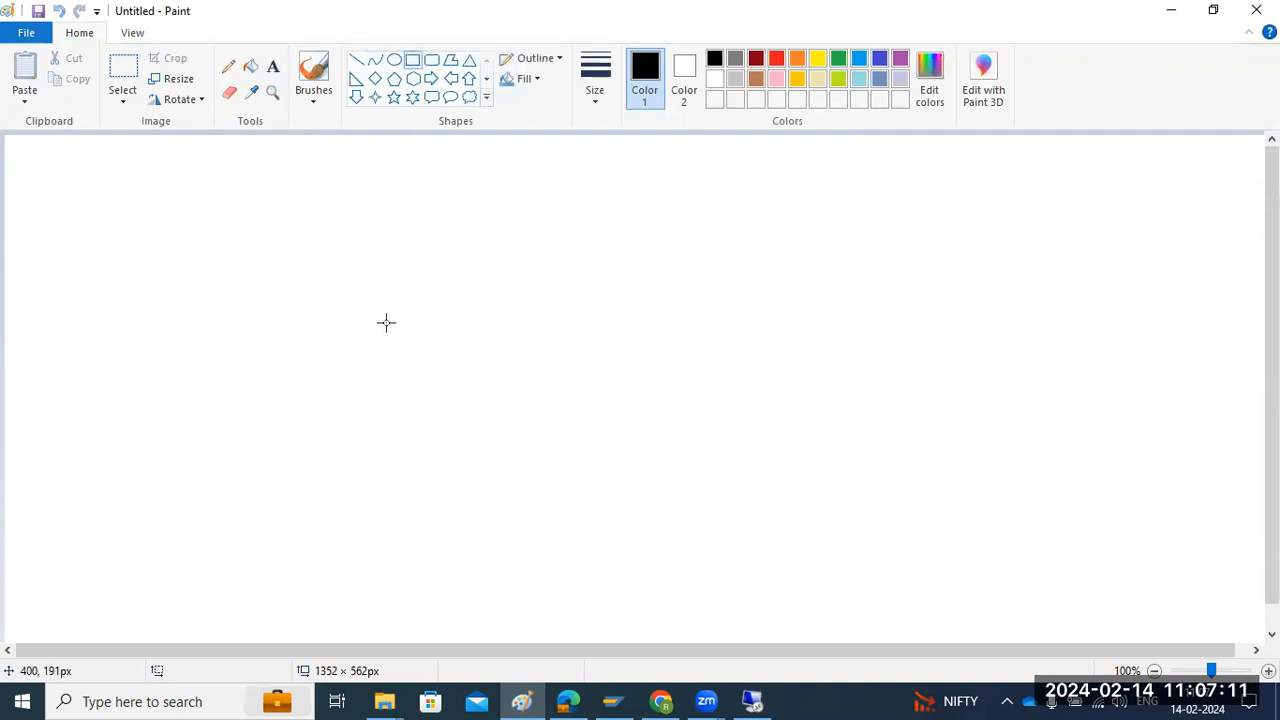
{"action": "left_click_drag", "start_coordinate": [566, 336], "coordinate": [719, 431]}
{"action": "left_click", "coordinate": [729, 473]}
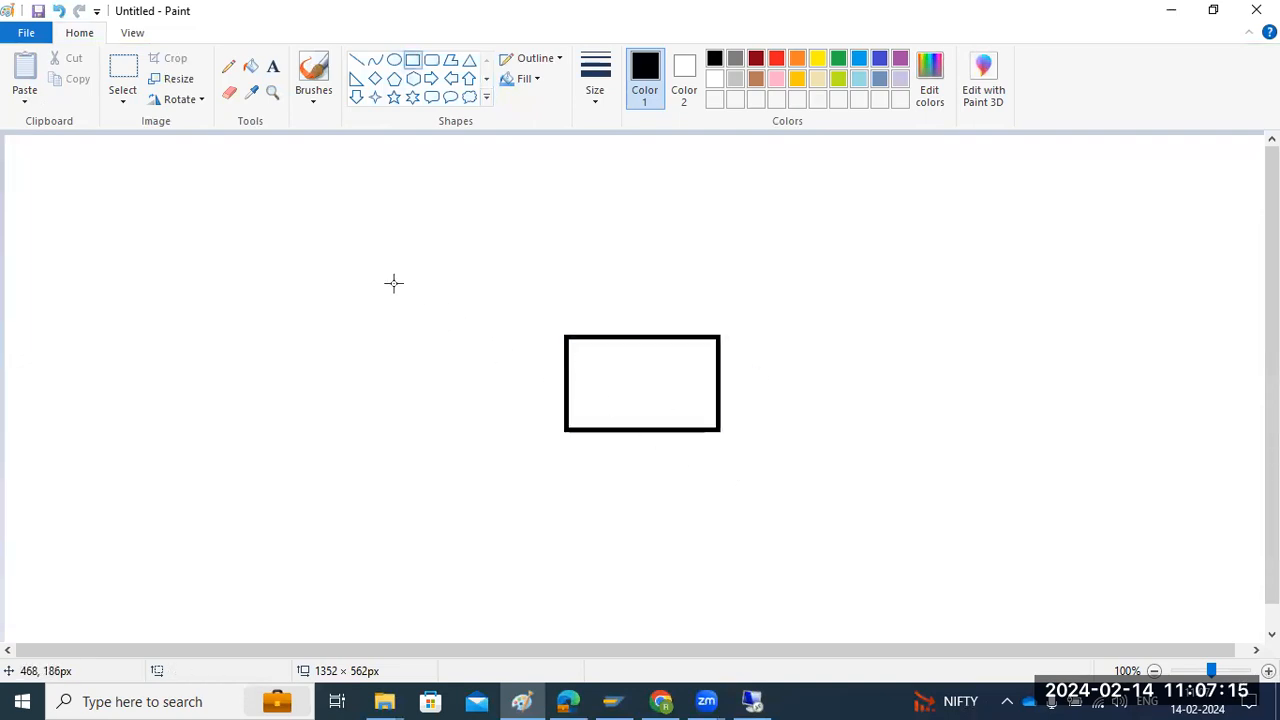
{"action": "left_click_drag", "start_coordinate": [267, 161], "coordinate": [361, 246]}
{"action": "left_click", "coordinate": [268, 421]}
{"action": "left_click_drag", "start_coordinate": [268, 421], "coordinate": [351, 538]}
{"action": "left_click_drag", "start_coordinate": [780, 531], "coordinate": [870, 589]}
{"action": "left_click_drag", "start_coordinate": [956, 166], "coordinate": [1059, 262]}
{"action": "left_click", "coordinate": [1055, 291]}
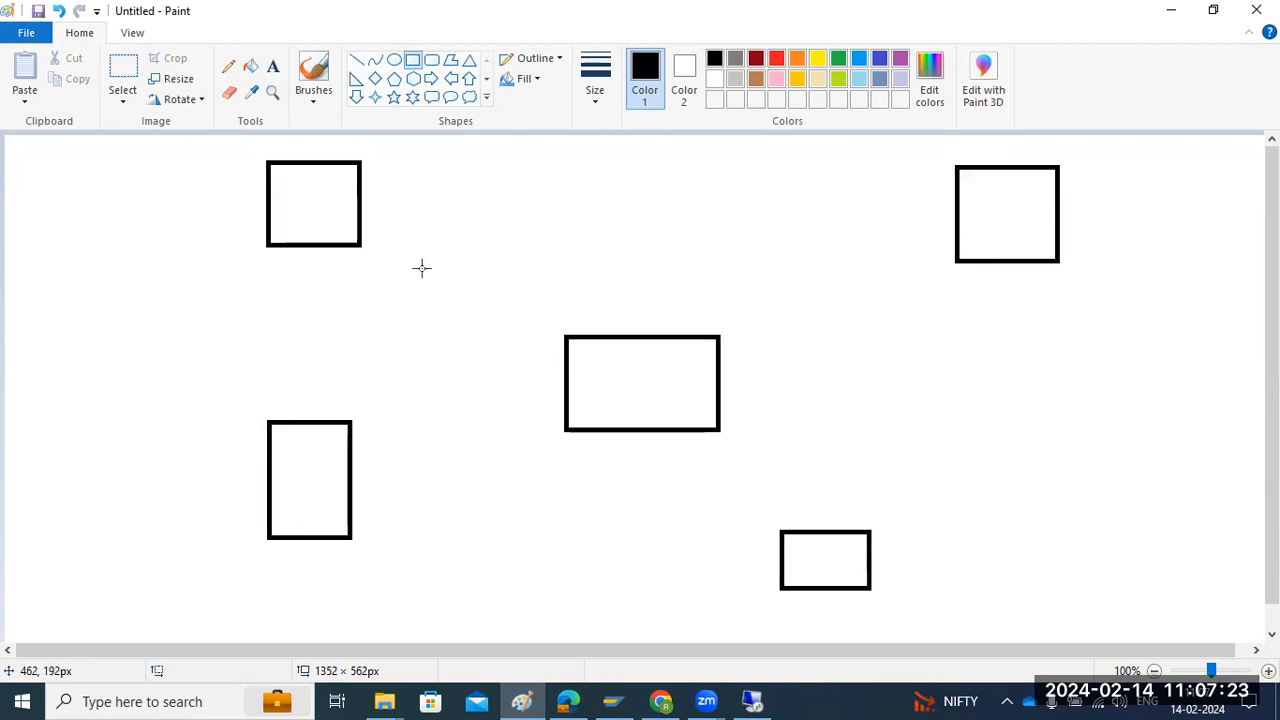
Add a short line inside the central rectangle and label the rectangle HANA
{"action": "left_click", "coordinate": [356, 60]}
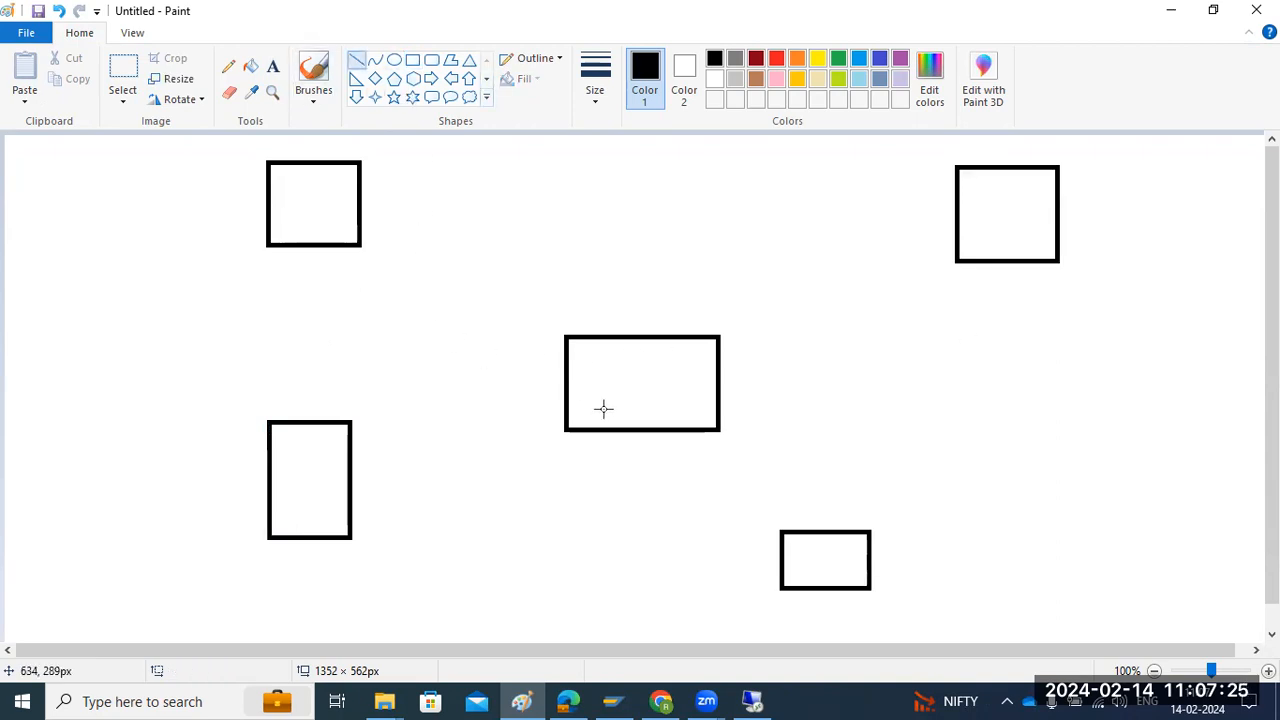
{"action": "left_click_drag", "start_coordinate": [599, 381], "coordinate": [622, 377]}
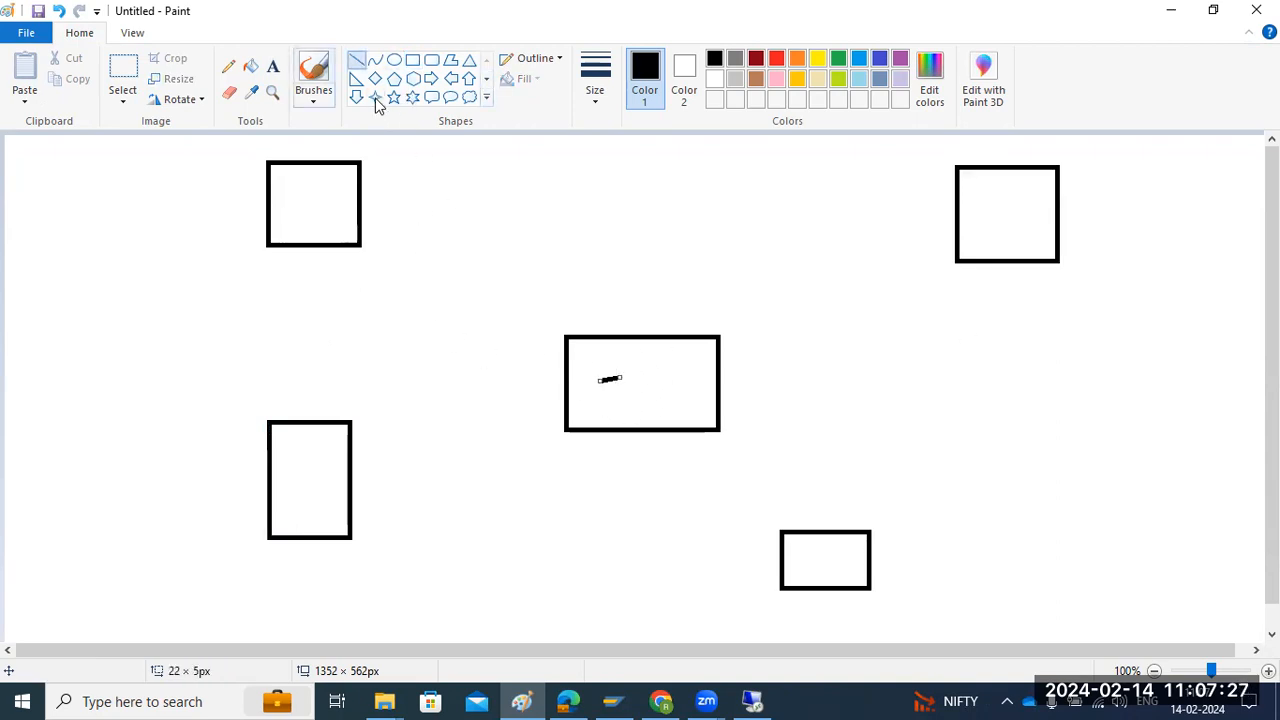
{"action": "left_click", "coordinate": [272, 66]}
{"action": "left_click", "coordinate": [606, 388]}
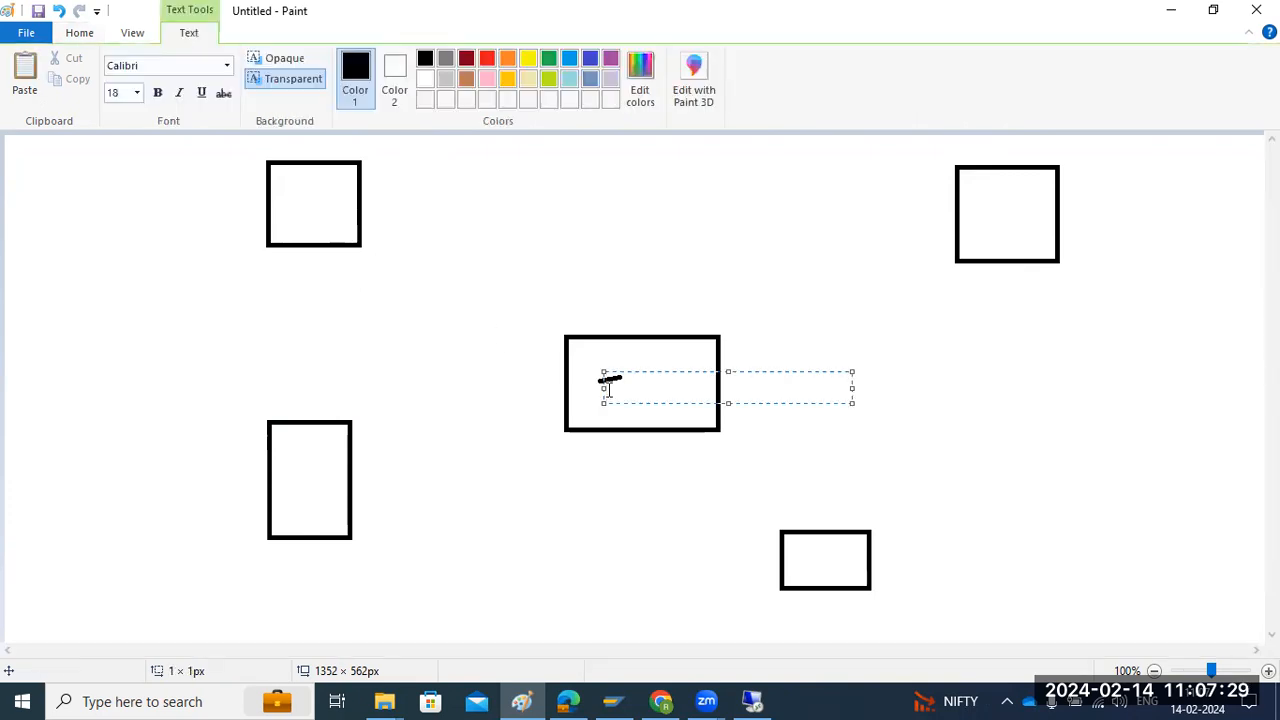
{"action": "type", "text": "HANA"}
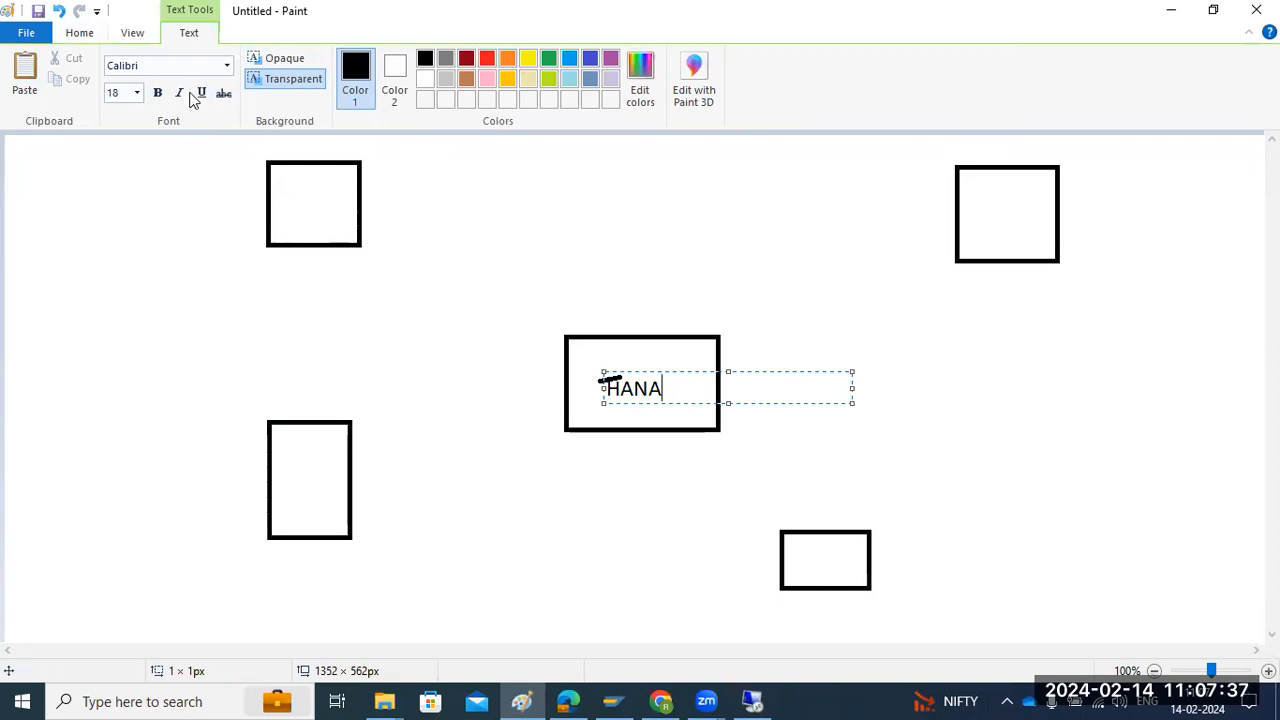
{"action": "scroll", "coordinate": [193, 100], "scroll_direction": "up", "scroll_amount": 2}
Mark each of the four outer boxes with a short line
{"action": "left_click", "coordinate": [356, 60]}
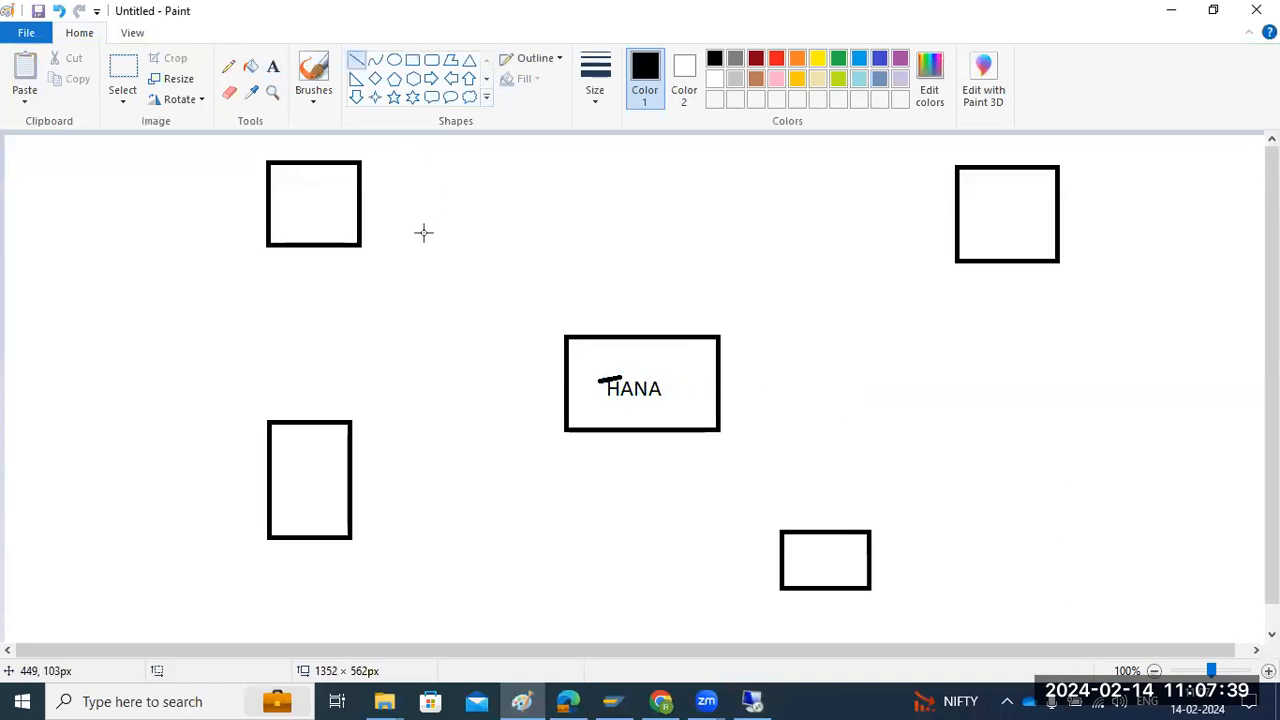
{"action": "left_click_drag", "start_coordinate": [311, 196], "coordinate": [324, 194]}
{"action": "left_click_drag", "start_coordinate": [300, 470], "coordinate": [308, 468]}
{"action": "left_click_drag", "start_coordinate": [786, 553], "coordinate": [791, 521]}
{"action": "left_click_drag", "start_coordinate": [990, 221], "coordinate": [1004, 219]}
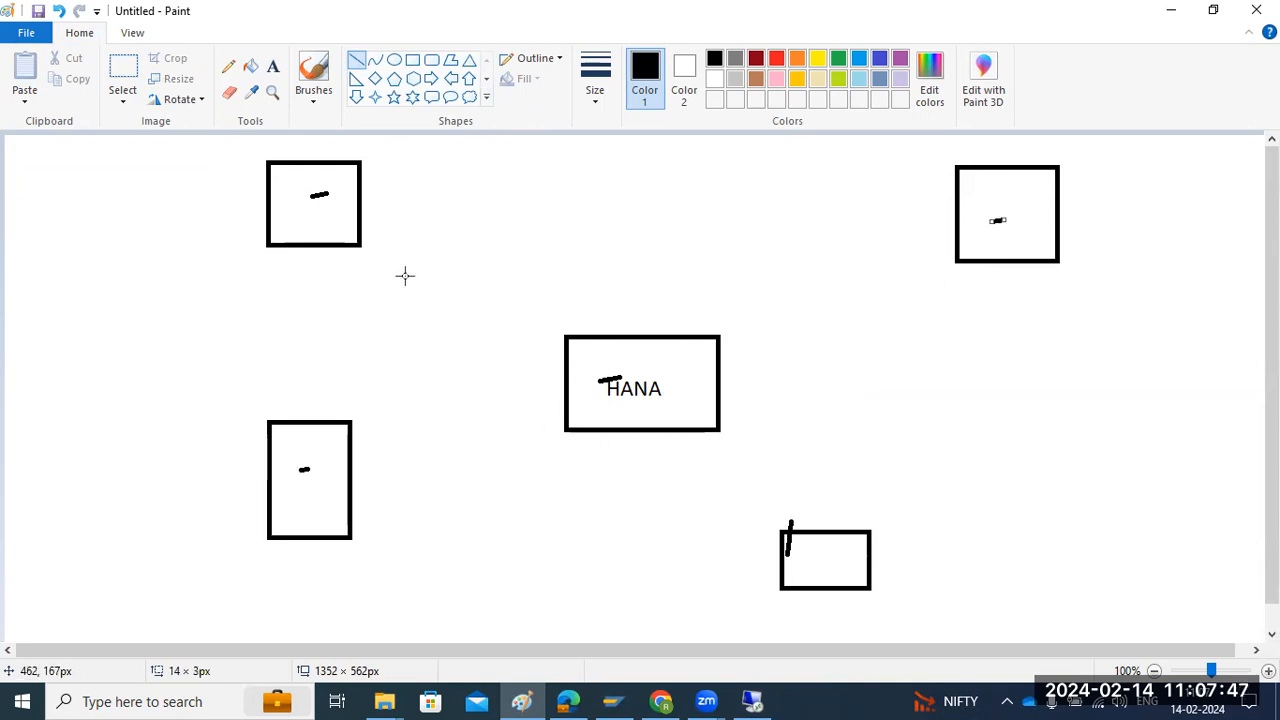
Connect the HANA rectangle to each outer box with a straight line, adding arrowheads at the two boxes on its left
{"action": "left_click_drag", "start_coordinate": [612, 375], "coordinate": [304, 203]}
{"action": "mouse_move", "coordinate": [613, 408]}
{"action": "left_mouse_down"}
{"action": "mouse_move", "coordinate": [337, 457]}
{"action": "mouse_move", "coordinate": [285, 486]}
{"action": "left_mouse_up"}
{"action": "left_click_drag", "start_coordinate": [660, 416], "coordinate": [816, 560]}
{"action": "mouse_move", "coordinate": [690, 366]}
{"action": "left_mouse_down"}
{"action": "mouse_move", "coordinate": [997, 196]}
{"action": "mouse_move", "coordinate": [1042, 268]}
{"action": "left_mouse_up"}
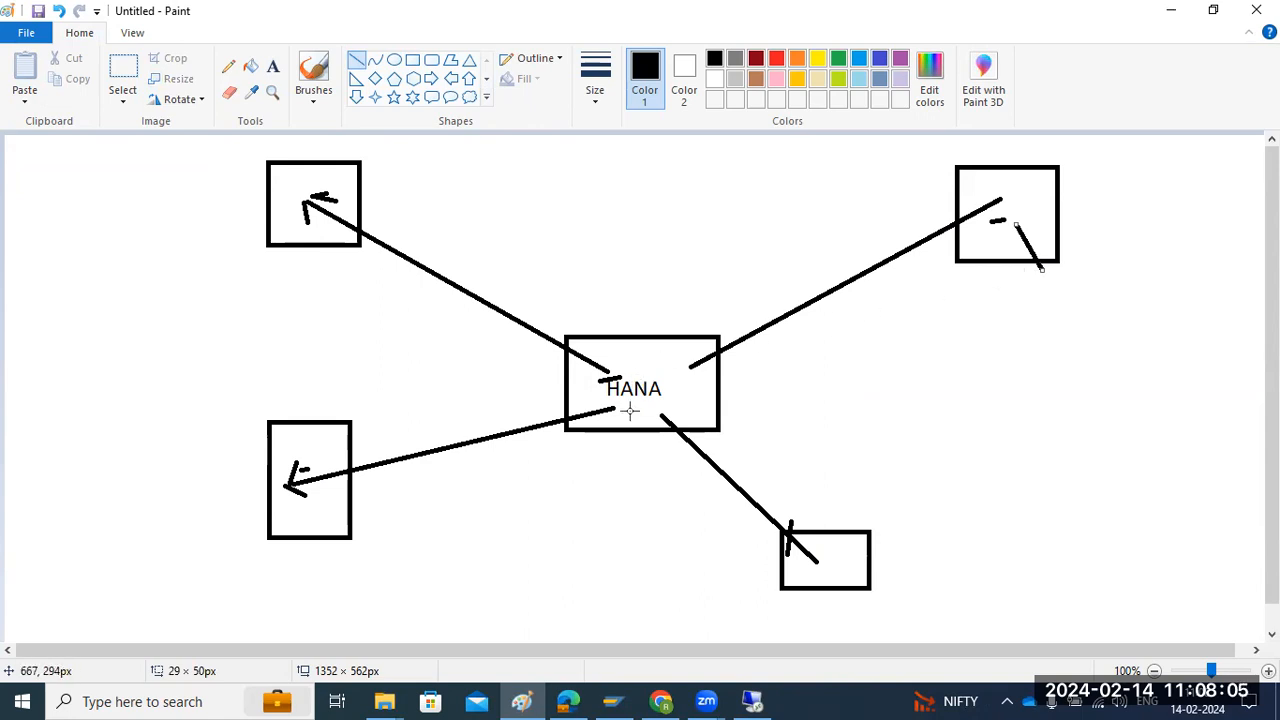
Add short tick lines at the lower edges of the two left-hand boxes and the HANA rectangle
{"action": "left_click_drag", "start_coordinate": [310, 264], "coordinate": [311, 232]}
{"action": "left_click_drag", "start_coordinate": [300, 520], "coordinate": [308, 536]}
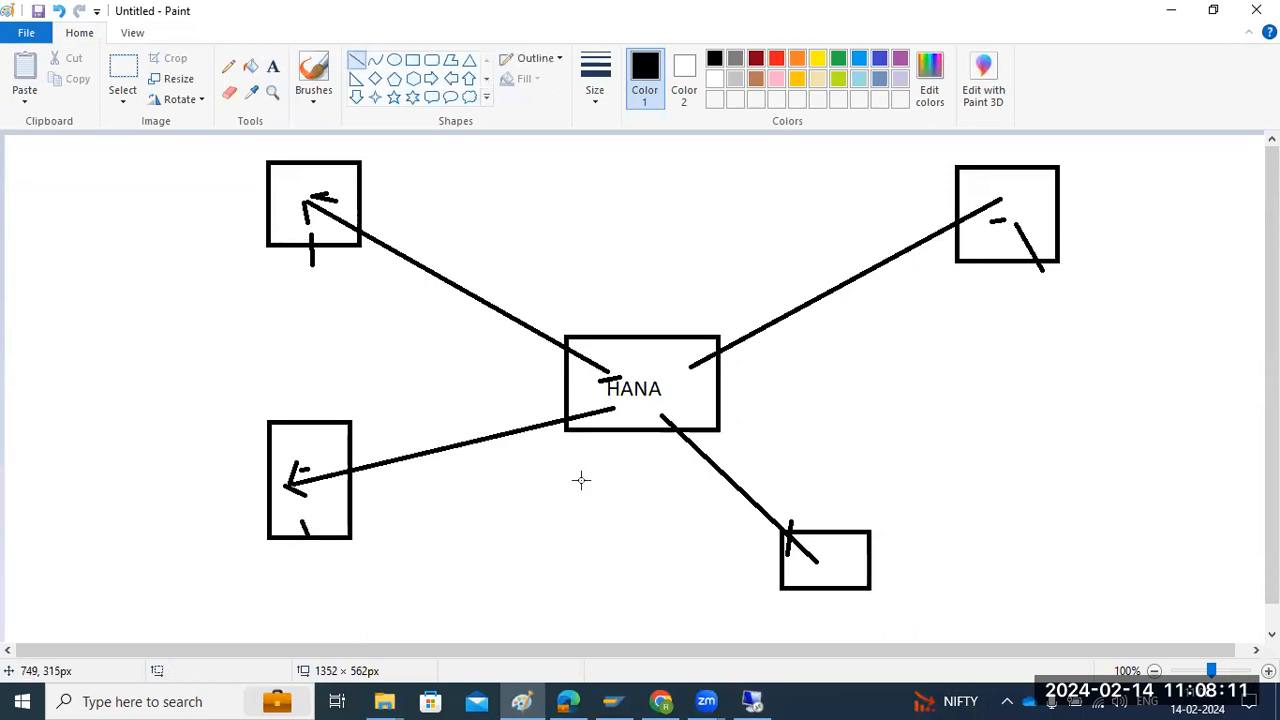
{"action": "left_click_drag", "start_coordinate": [626, 462], "coordinate": [627, 418]}
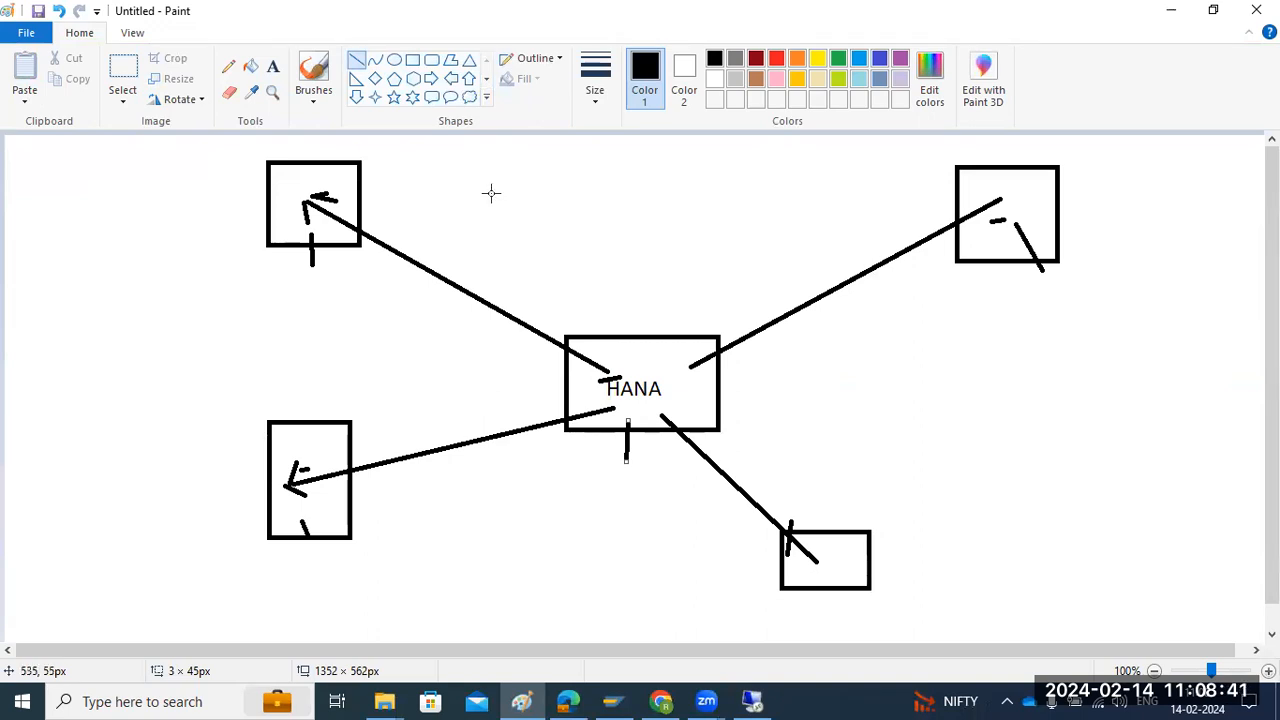
Switch to SAP HANA Studio and start a new remote source from the Remote Sources folder of HD1
{"action": "left_click", "coordinate": [752, 701]}
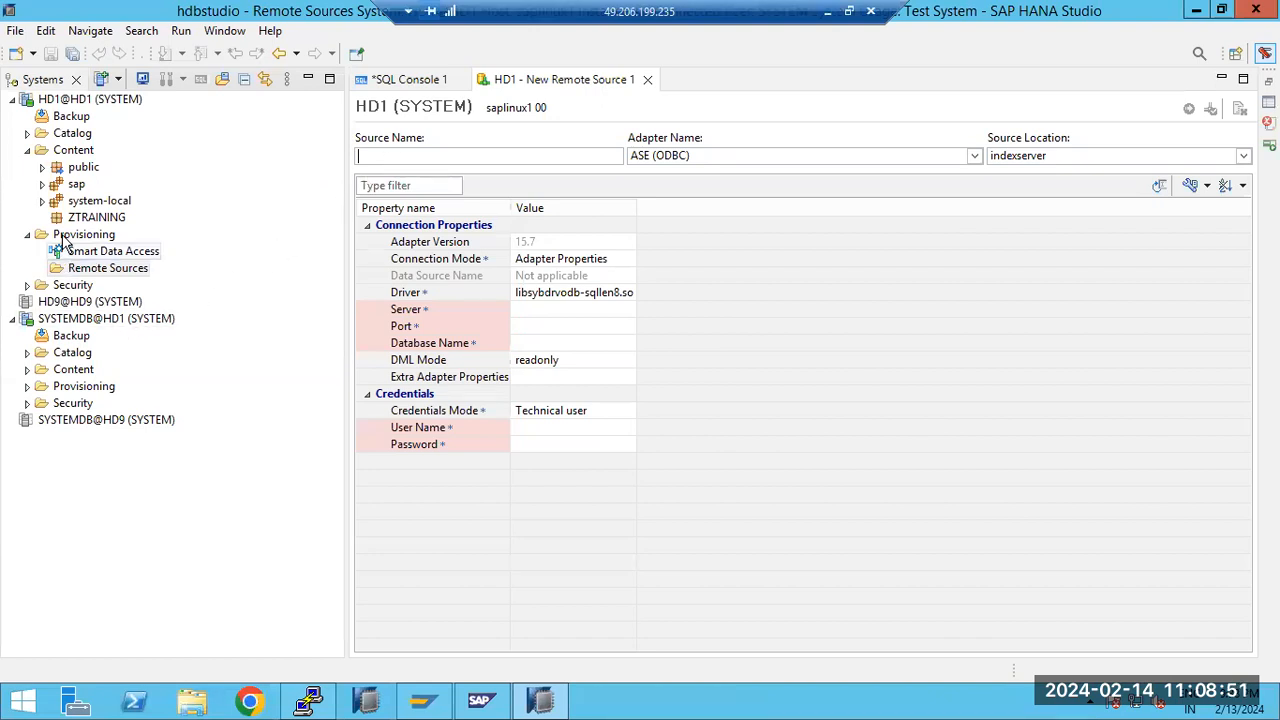
{"action": "left_click", "coordinate": [78, 272]}
{"action": "right_click", "coordinate": [78, 270]}
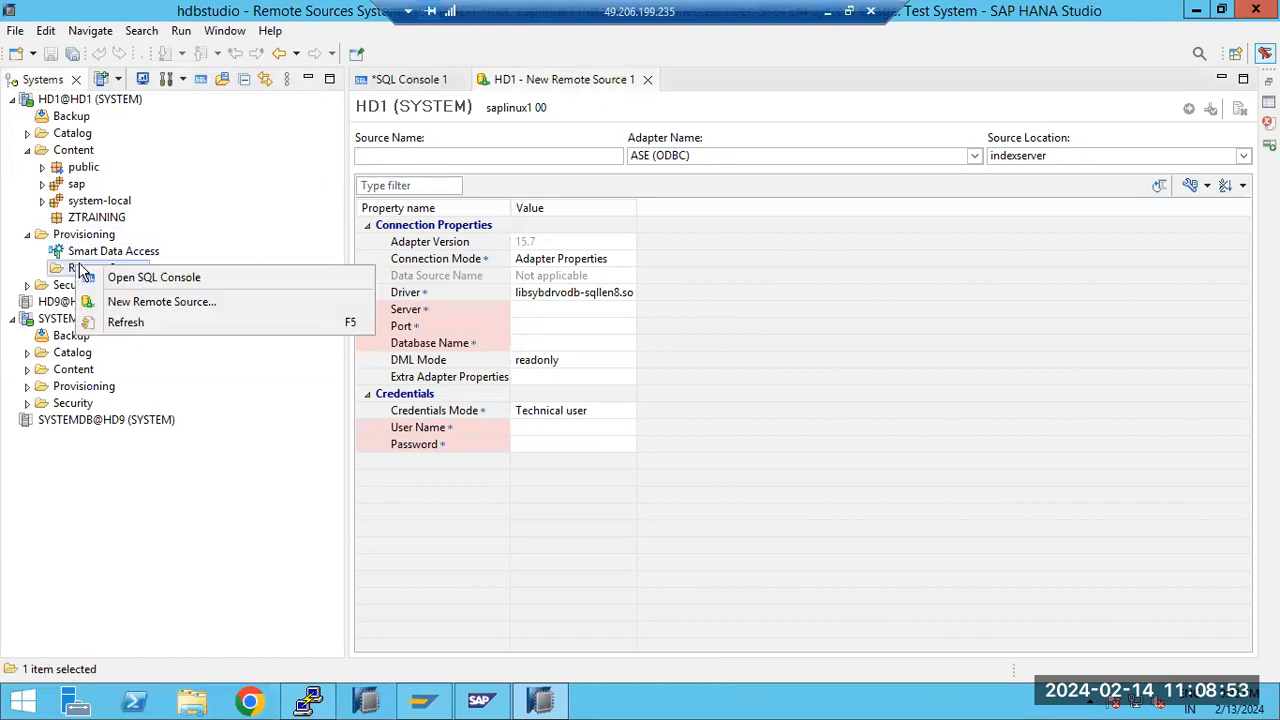
{"action": "left_click", "coordinate": [140, 302]}
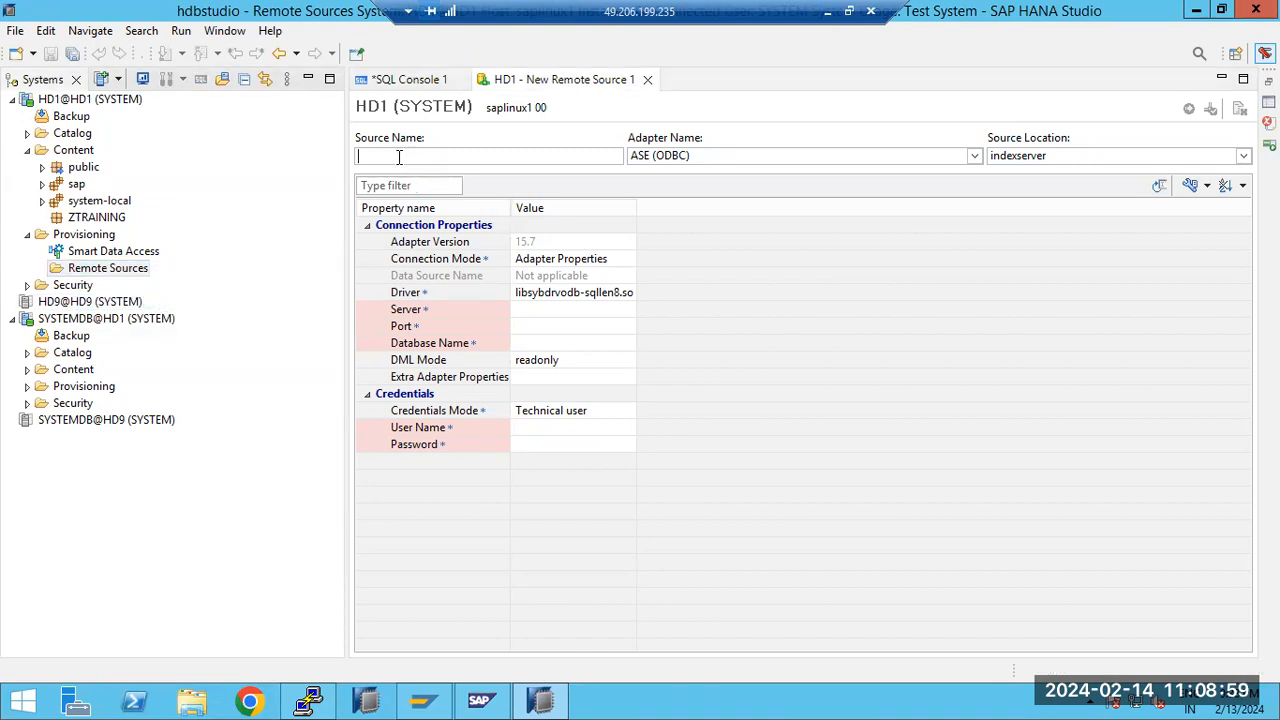
{"action": "type", "text": "HD1to"}
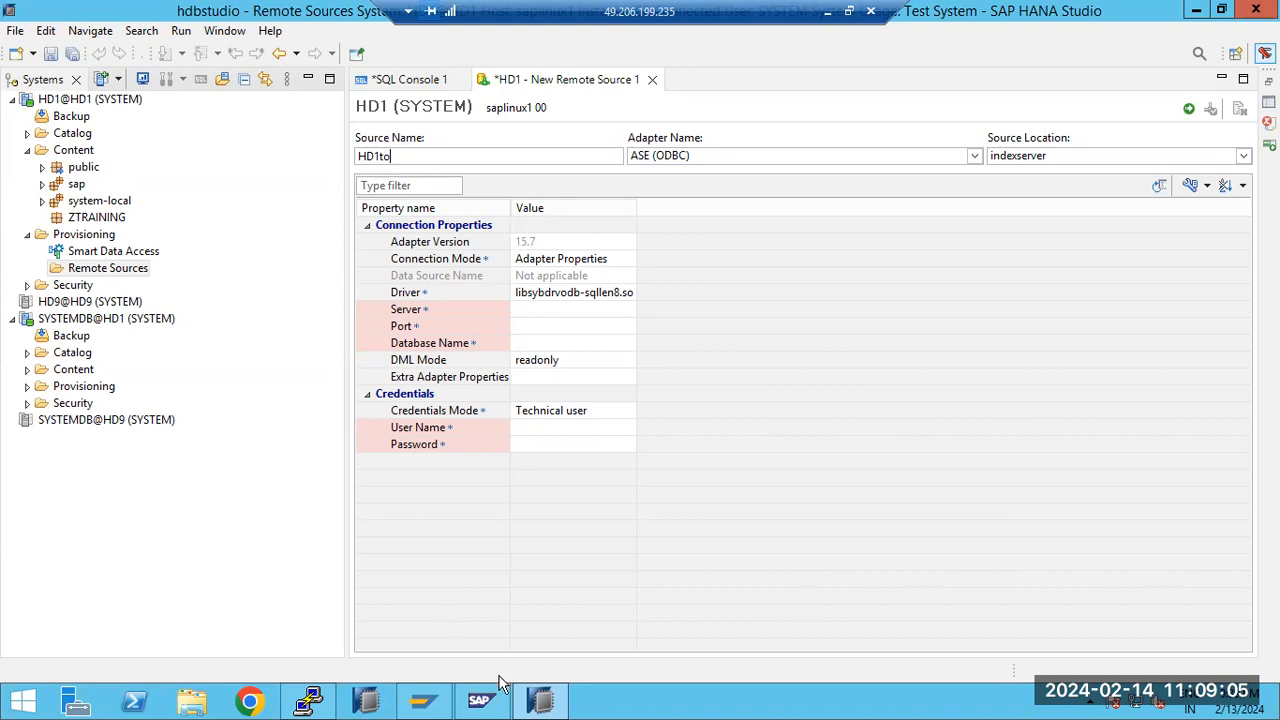
{"action": "left_click", "coordinate": [310, 702]}
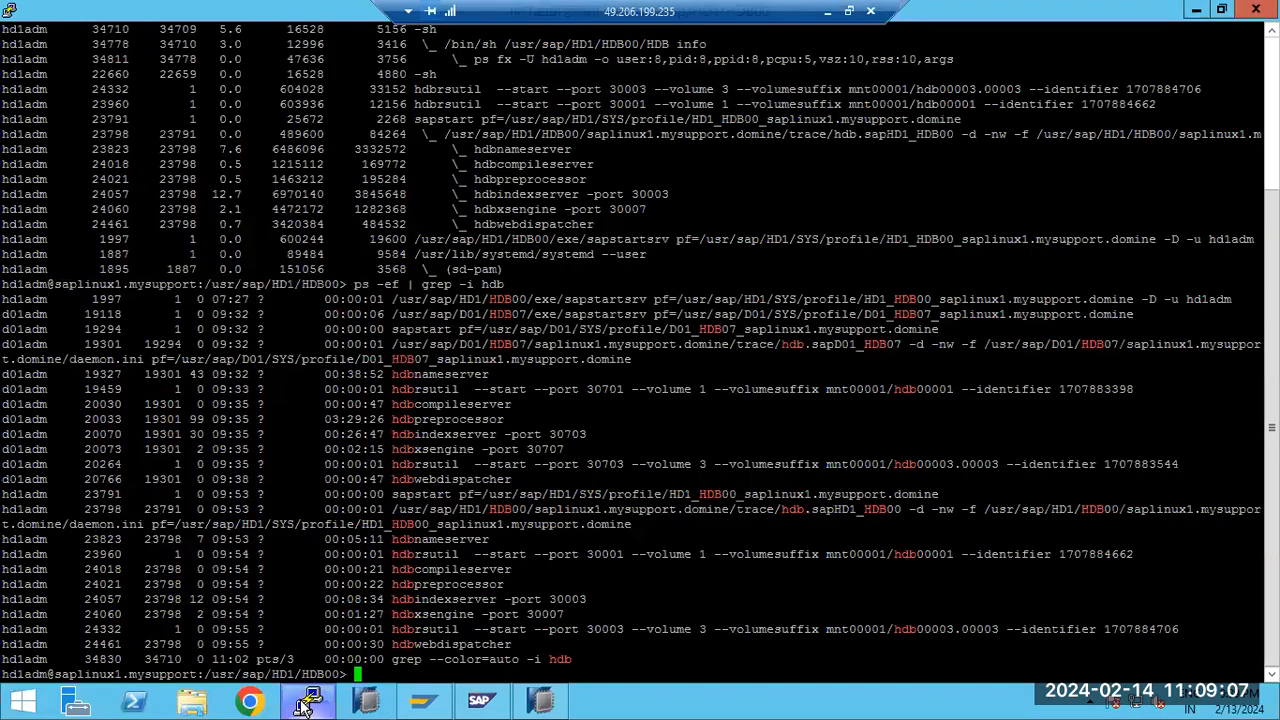
{"action": "left_click", "coordinate": [310, 702]}
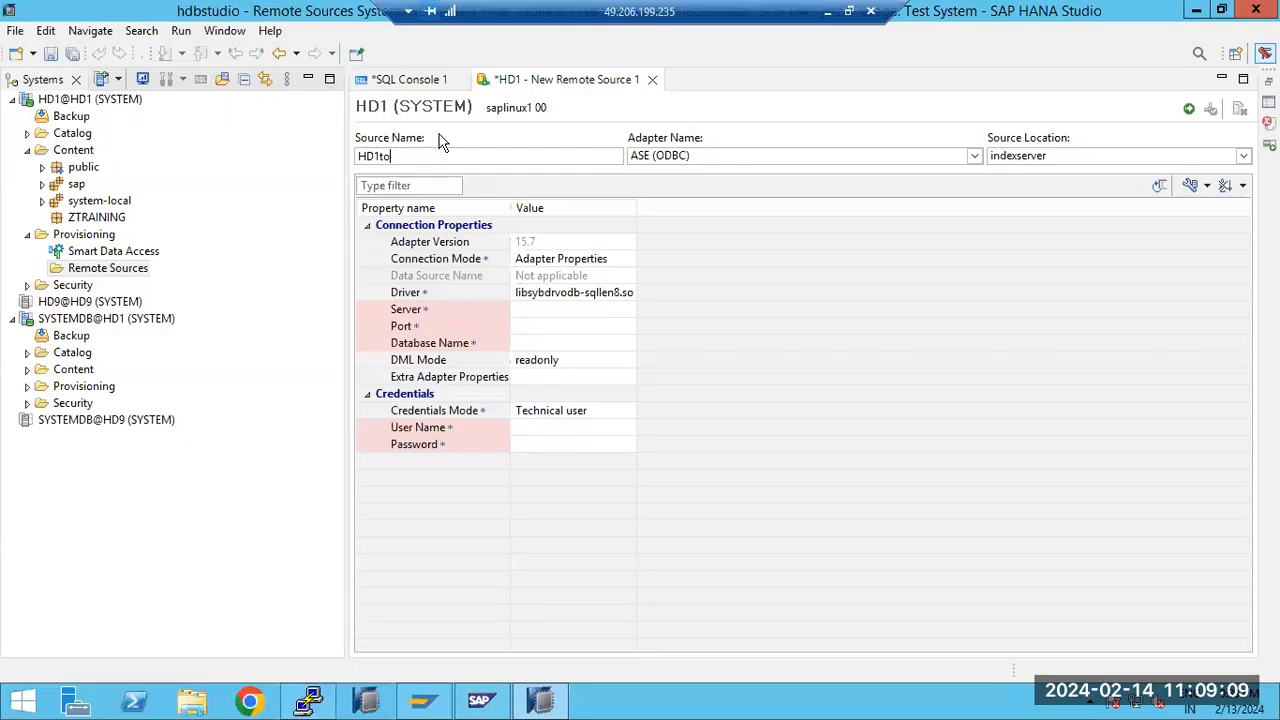
{"action": "type", "text": "D)1"}
{"action": "key", "text": "ctrl+a"}
{"action": "key", "text": "BackSpace"}
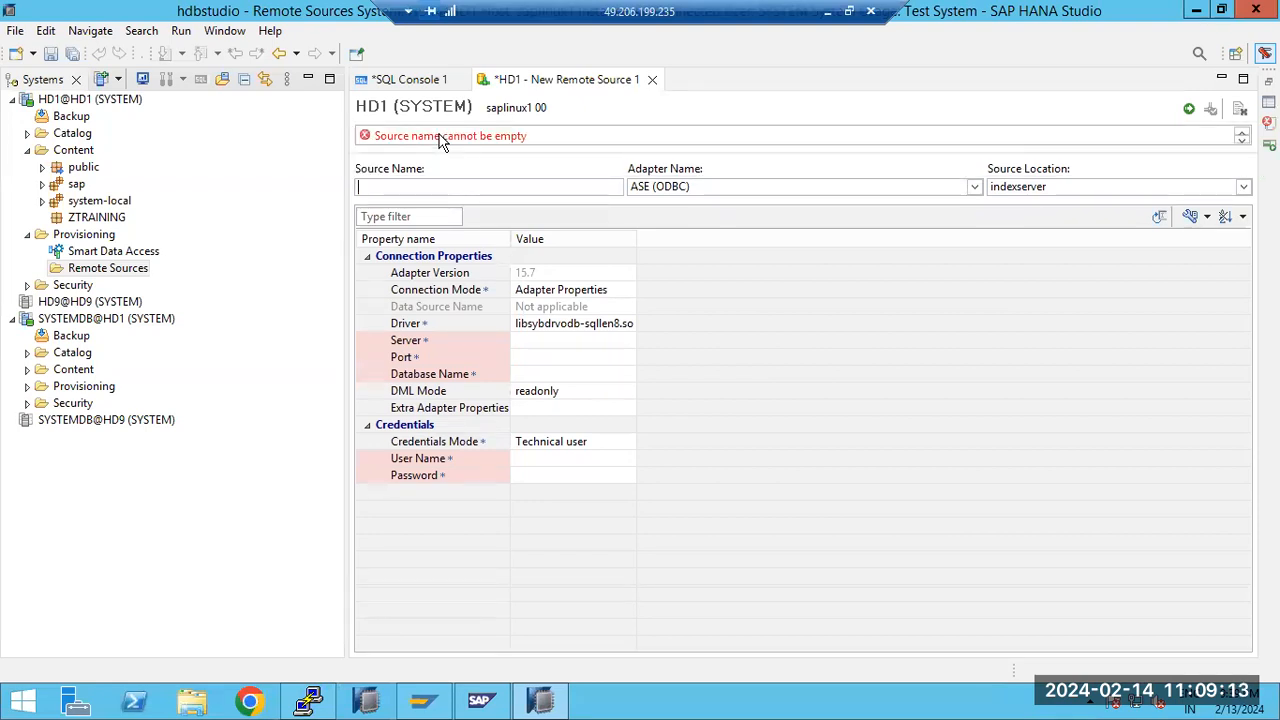
Name the remote source D01TOHD1 and highlight the name
{"action": "type", "text": "D01TO"}
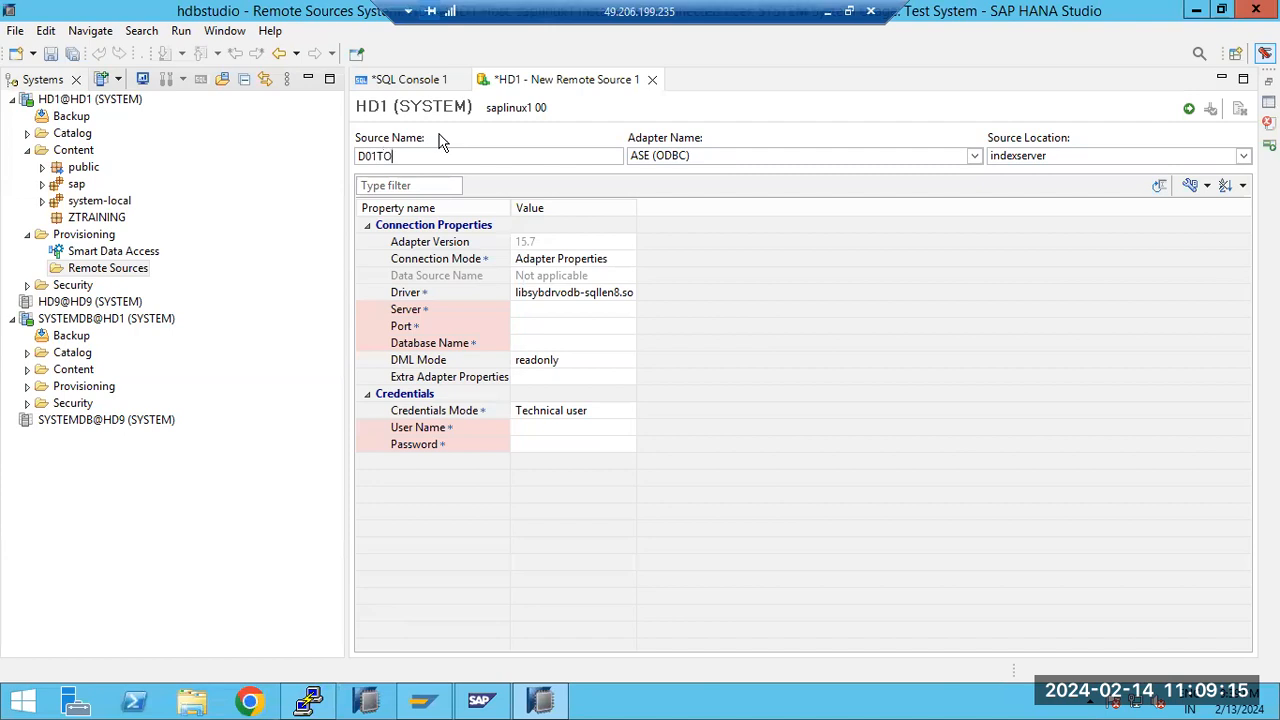
{"action": "type", "text": " HD"}
{"action": "left_click", "coordinate": [393, 155]}
{"action": "left_click_drag", "start_coordinate": [357, 156], "coordinate": [419, 156]}
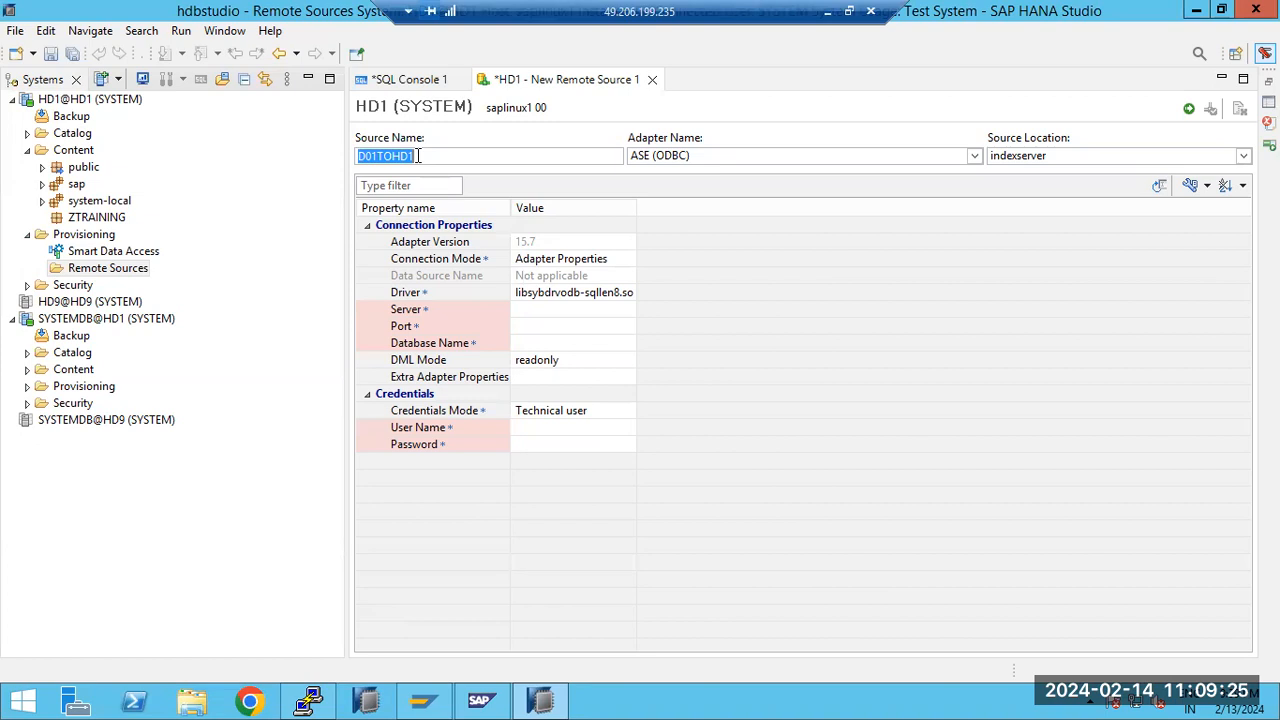
Select TERADATA (ODBC) as the remote source's adapter and review the other available adapters
{"action": "left_click", "coordinate": [683, 155]}
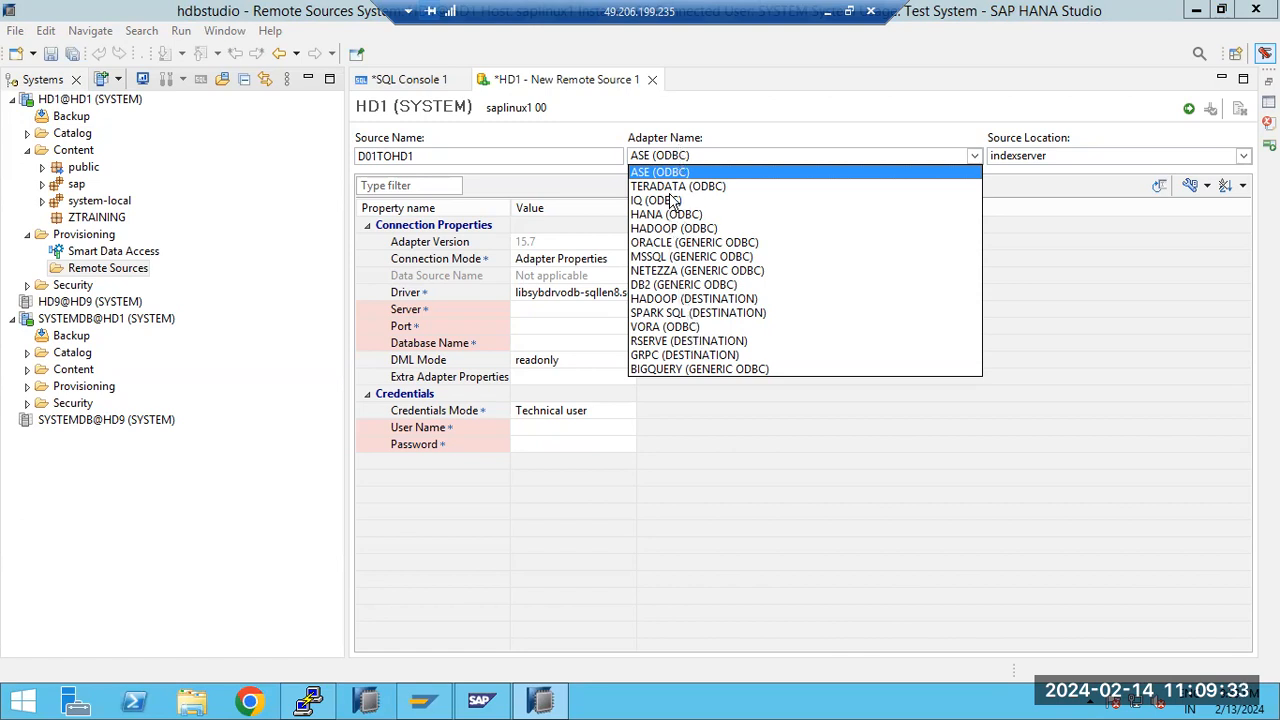
{"action": "left_click", "coordinate": [663, 187]}
{"action": "left_click", "coordinate": [670, 158]}
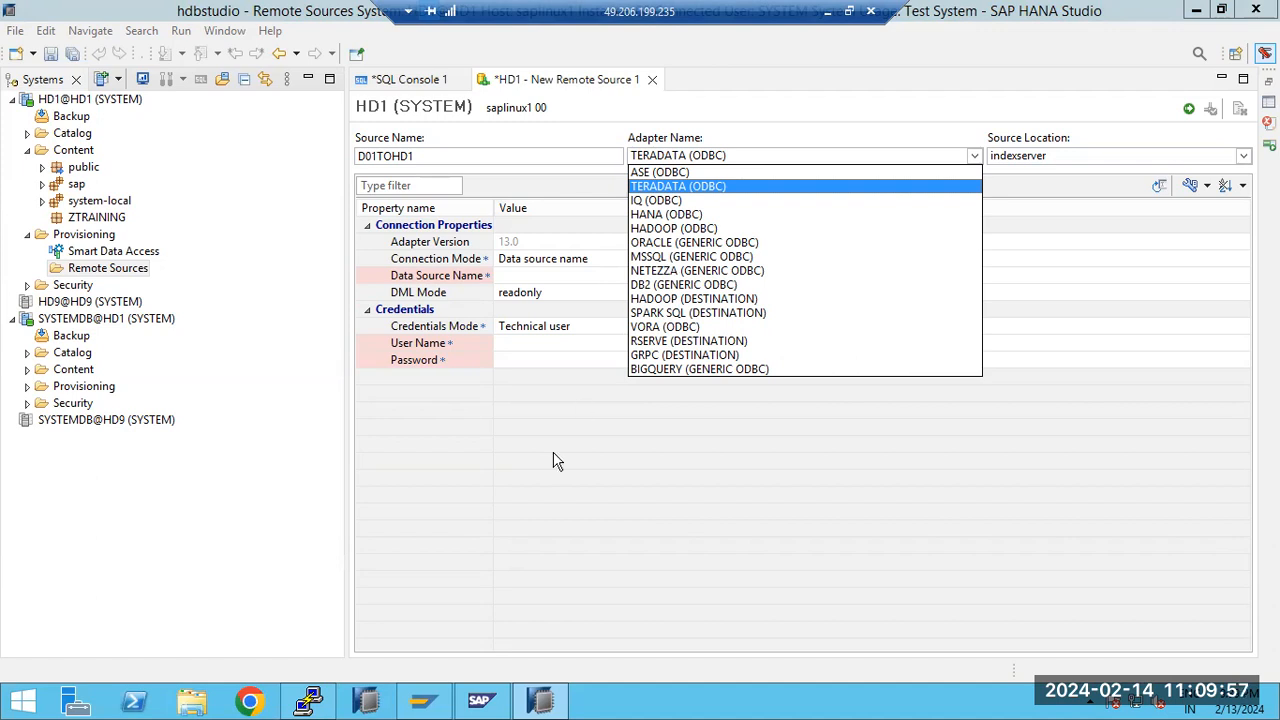
Switch to the terminal and list the contents of the HDB00 directory with ls -larr
{"action": "left_click", "coordinate": [309, 700]}
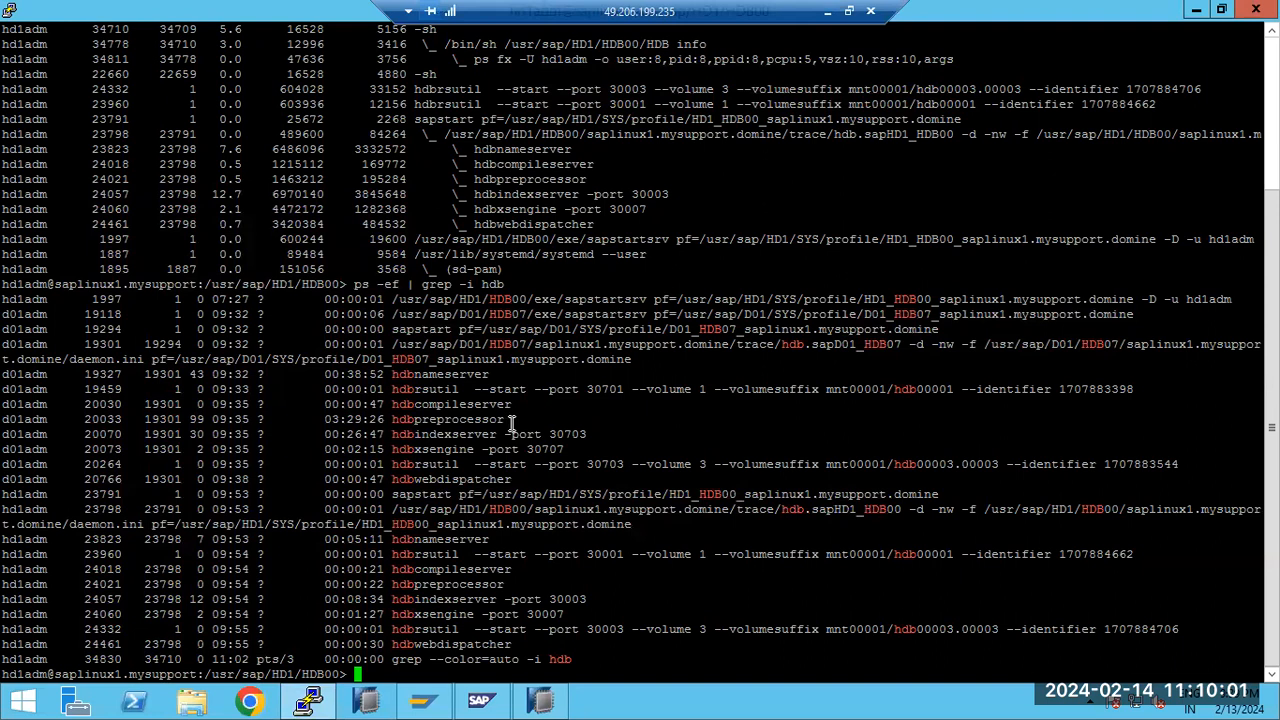
{"action": "type", "text": "ls -larr"}
{"action": "key", "text": "Return"}
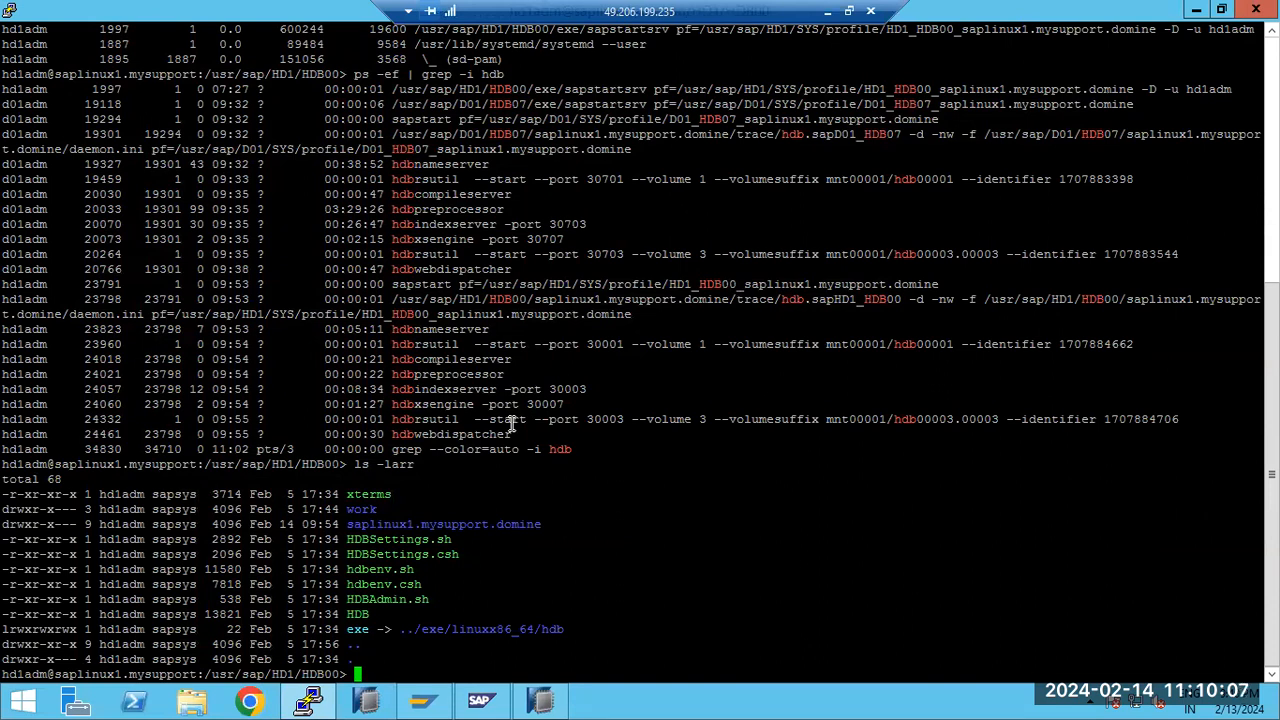
Change to the ../home directory and list its files with ls -ltr
{"action": "type", "text": "cd ../home"}
{"action": "key", "text": "Return"}
{"action": "type", "text": "ls -ltr"}
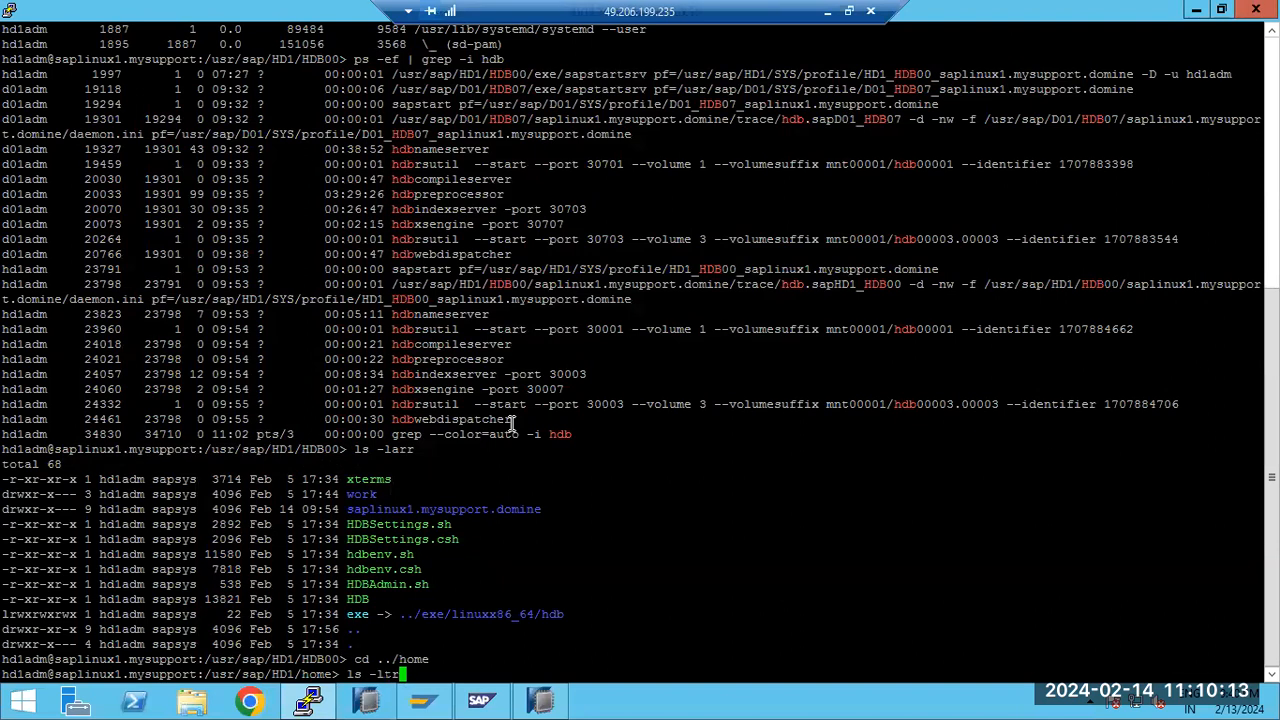
{"action": "key", "text": "Return"}
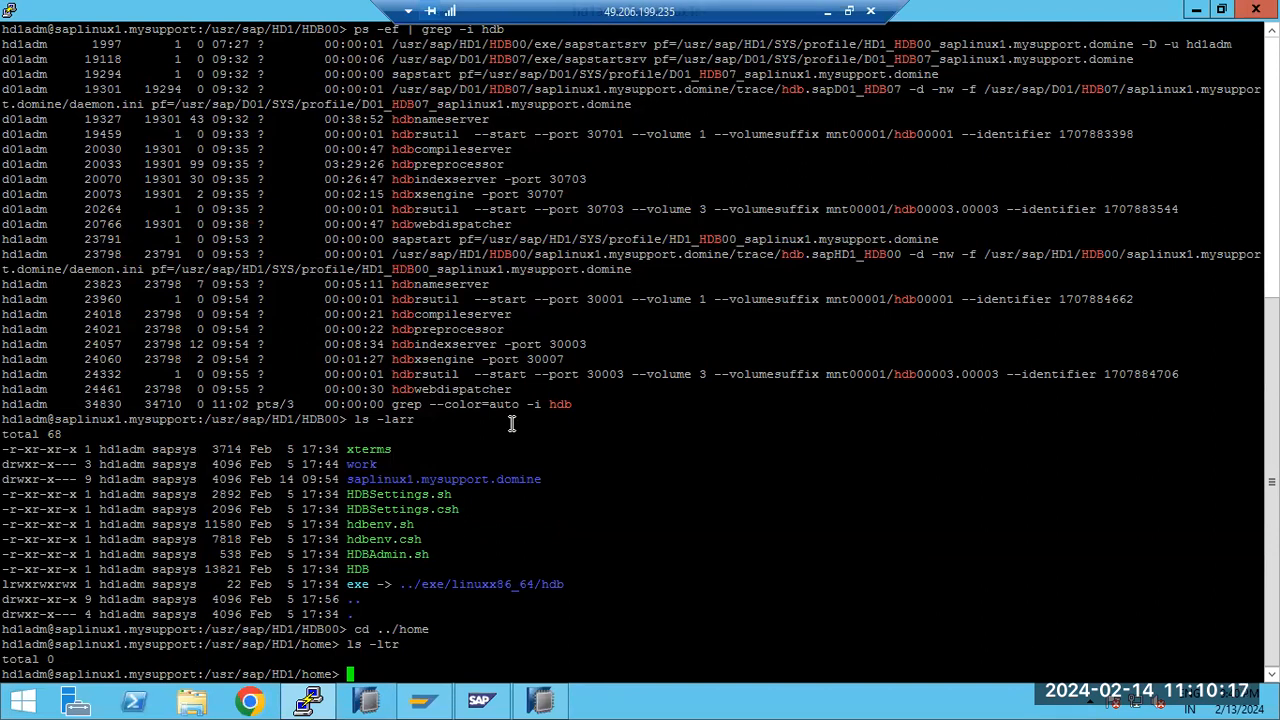
List the home directory including hidden files with ls -laatr, and highlight the .hdb and .profile entries
{"action": "type", "text": "ls -laatr"}
{"action": "key", "text": "Return"}
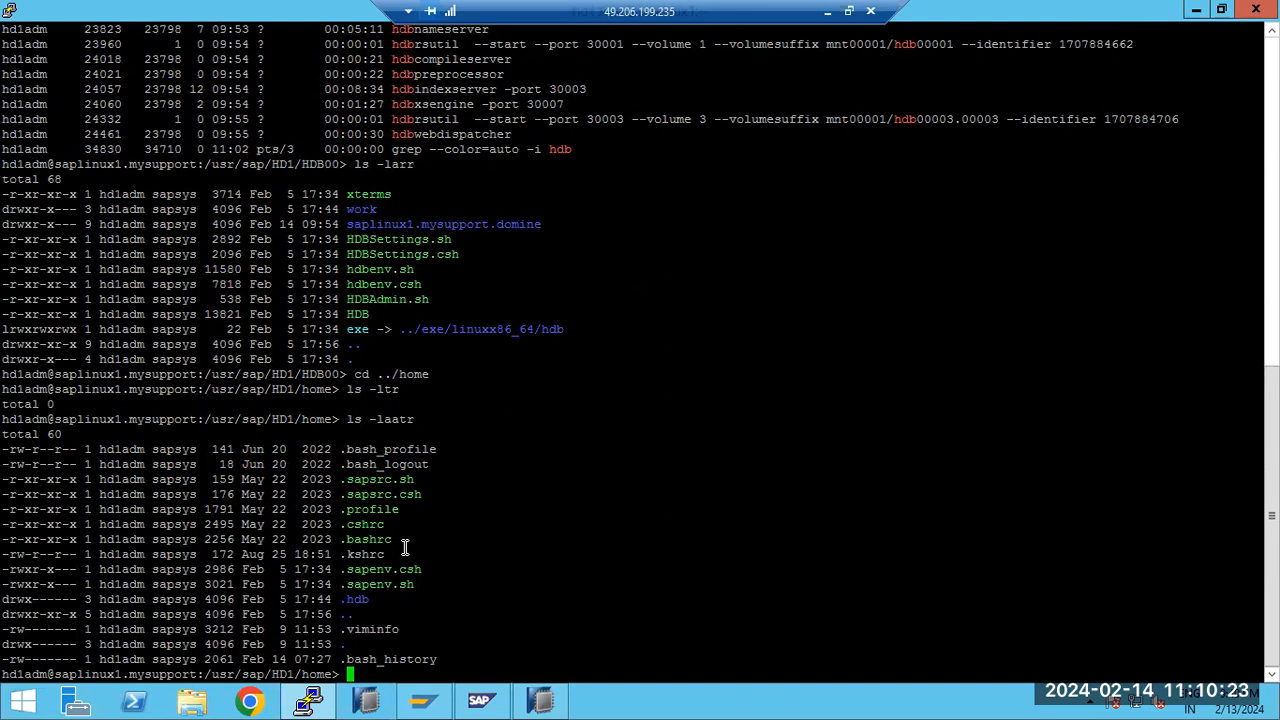
{"action": "double_click", "coordinate": [353, 600]}
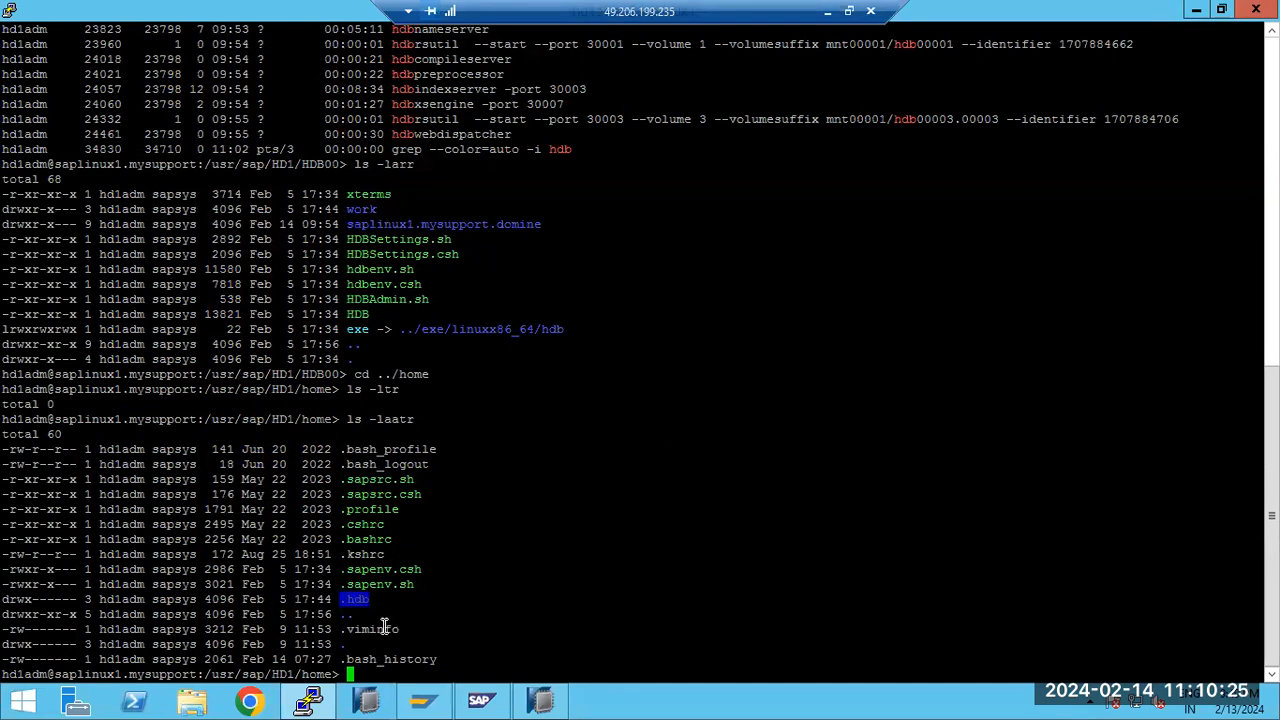
{"action": "double_click", "coordinate": [388, 510]}
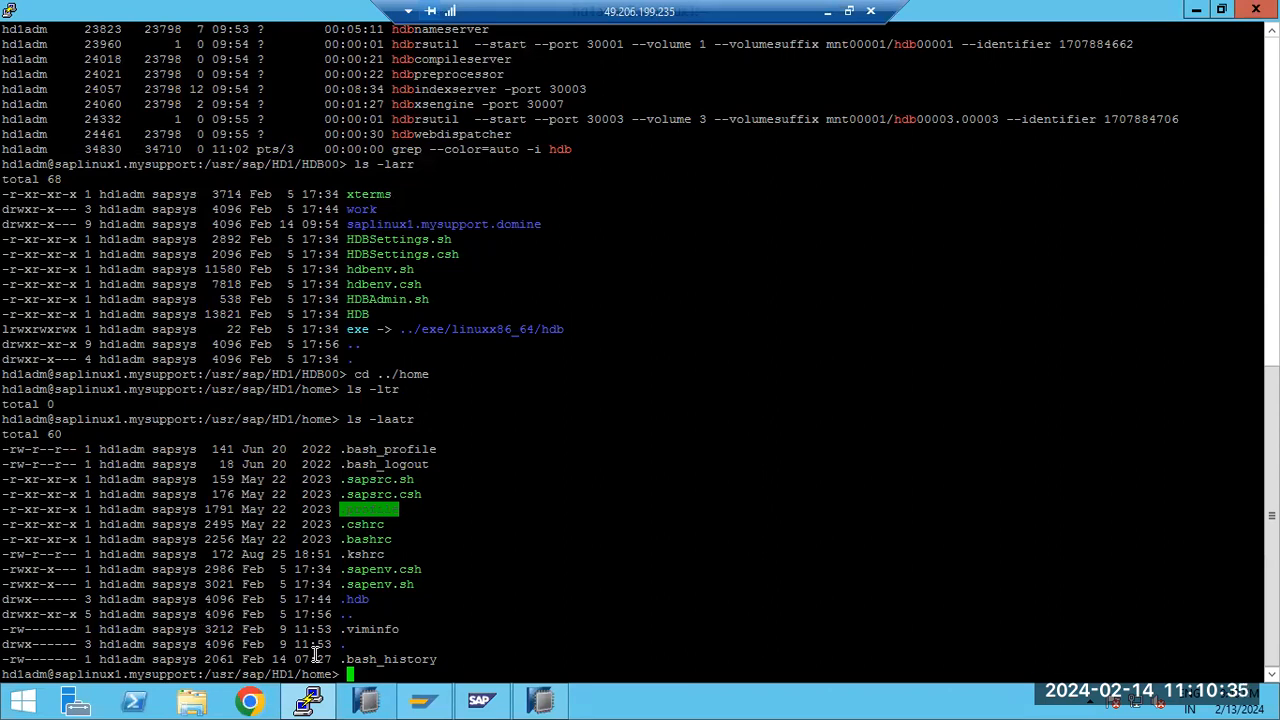
Switch back to SAP HANA Studio and set the remote source's adapter to HANA (ODBC)
{"action": "left_click", "coordinate": [540, 700]}
{"action": "left_click", "coordinate": [984, 154]}
{"action": "left_click", "coordinate": [974, 156]}
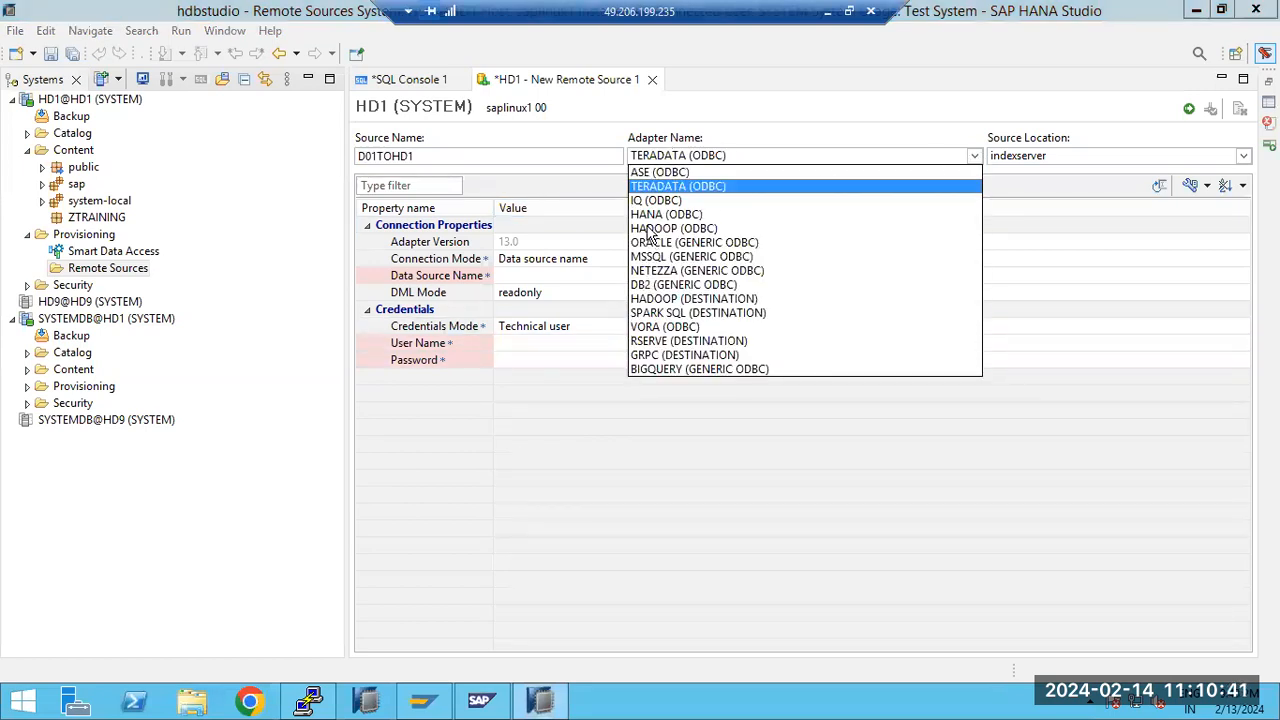
{"action": "left_click", "coordinate": [646, 214]}
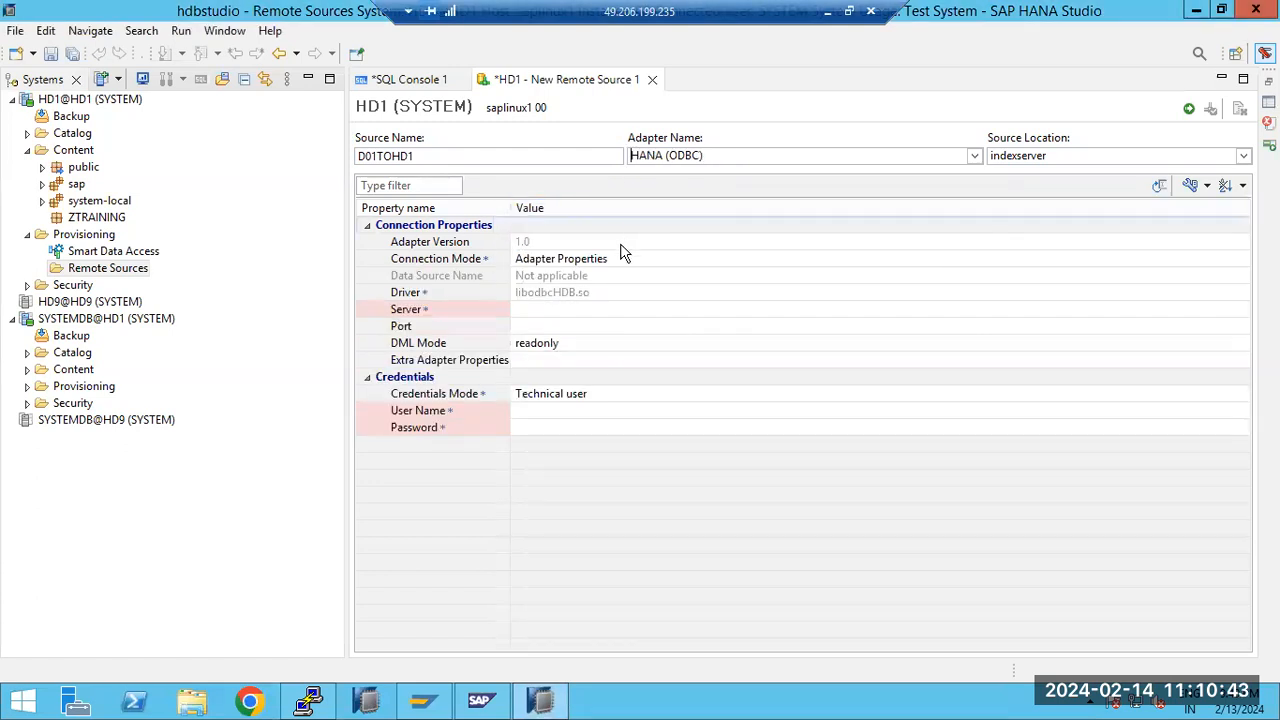
Set the remote source's server to saplinux1 and its port to 30705
{"action": "left_click", "coordinate": [559, 316]}
{"action": "left_click", "coordinate": [534, 312]}
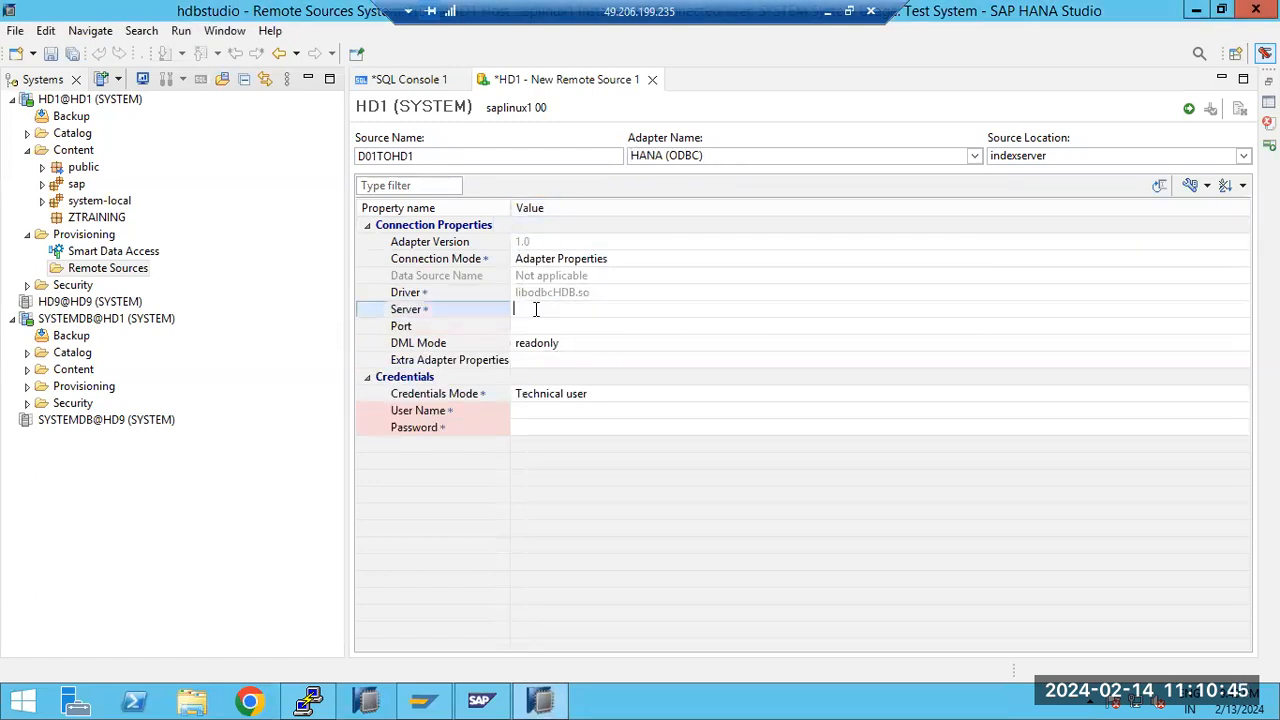
{"action": "type", "text": "saplinux1"}
{"action": "left_click", "coordinate": [534, 327]}
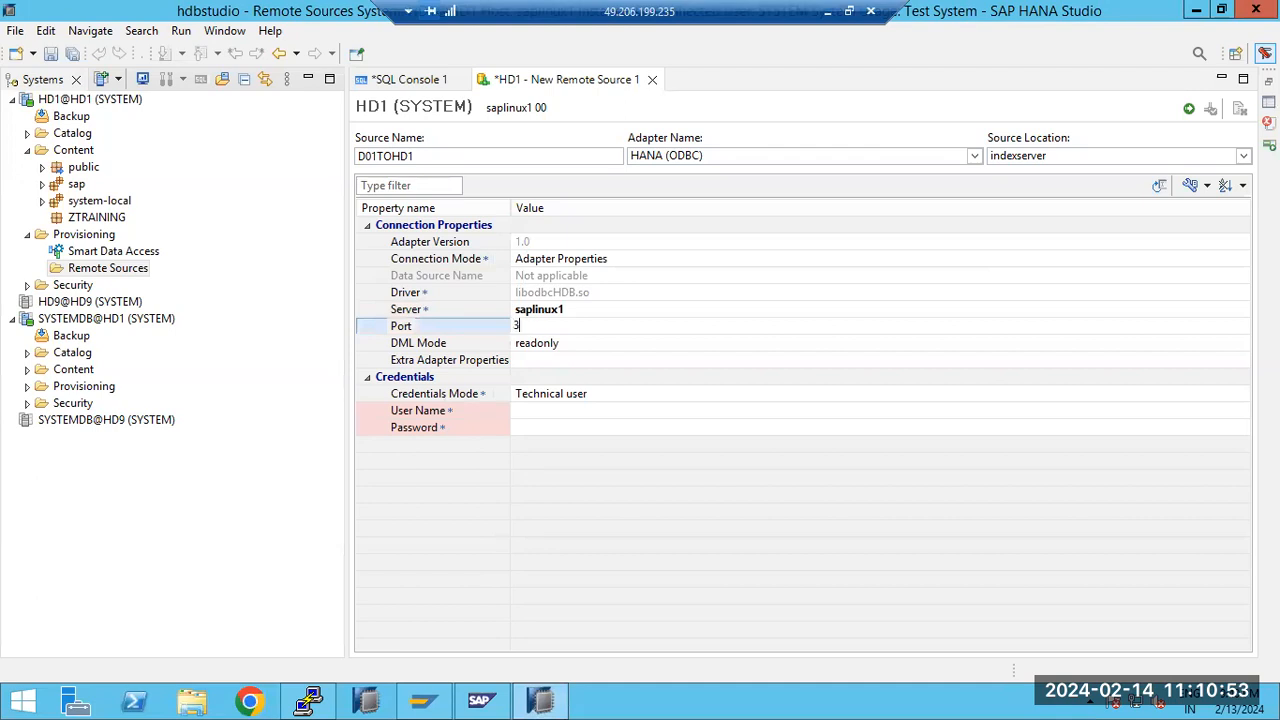
{"action": "type", "text": "3070"}
{"action": "type", "text": "5"}
Switch to the PuTTY terminal and highlight the hdbindexserver port numbers of HD1 and D01 in the process listings
{"action": "left_click", "coordinate": [312, 701]}
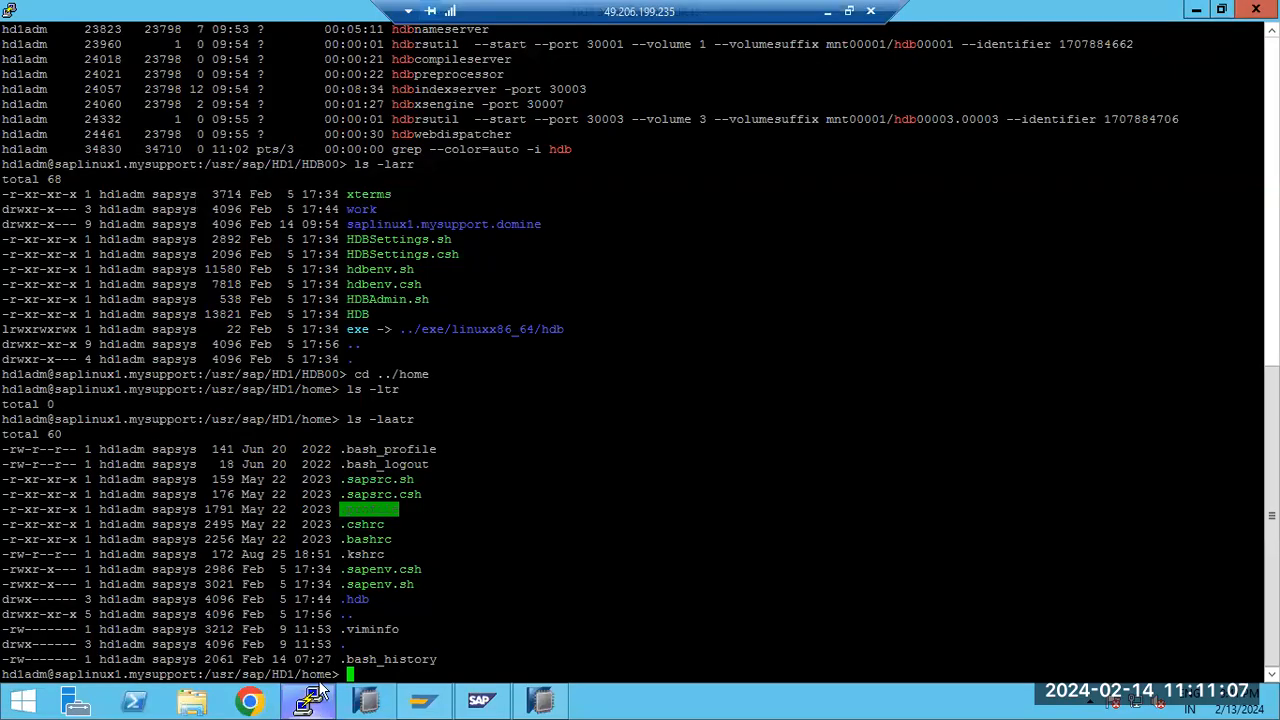
{"action": "scroll", "coordinate": [512, 388], "scroll_direction": "up", "scroll_amount": 7}
{"action": "scroll", "coordinate": [512, 388], "scroll_direction": "up", "scroll_amount": 7}
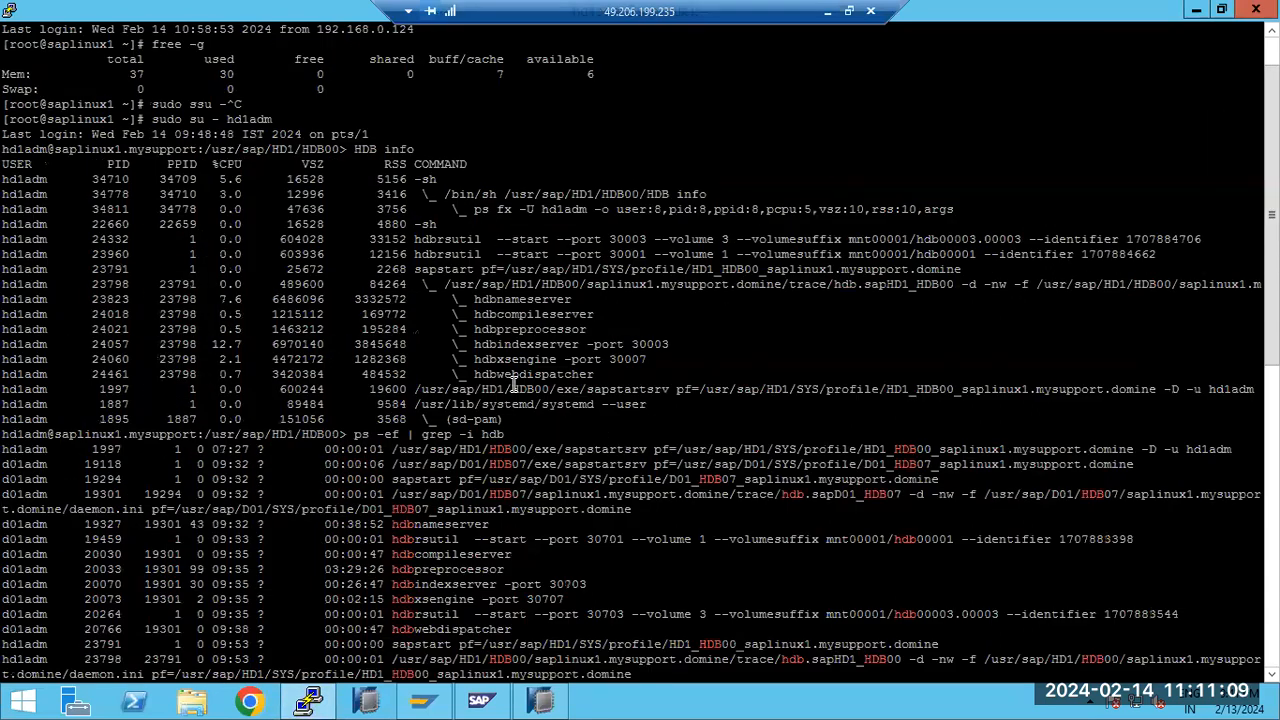
{"action": "double_click", "coordinate": [648, 343]}
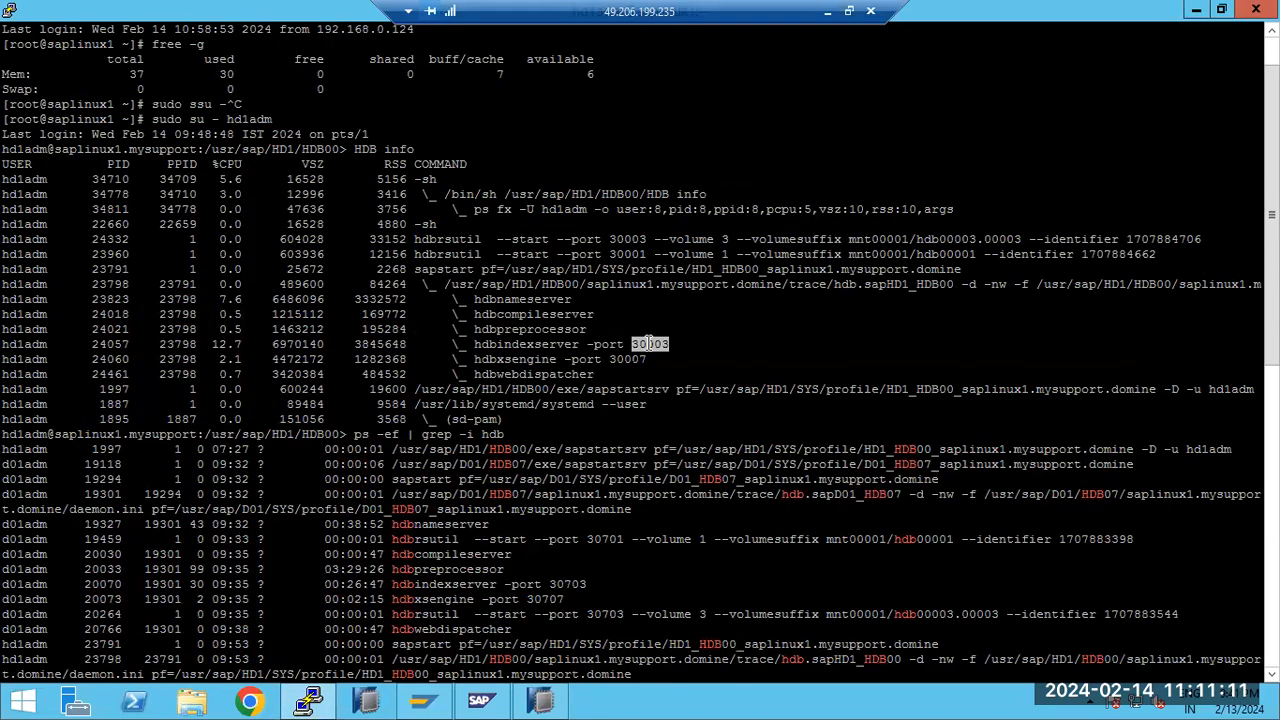
{"action": "left_click", "coordinate": [557, 583]}
{"action": "double_click", "coordinate": [557, 583]}
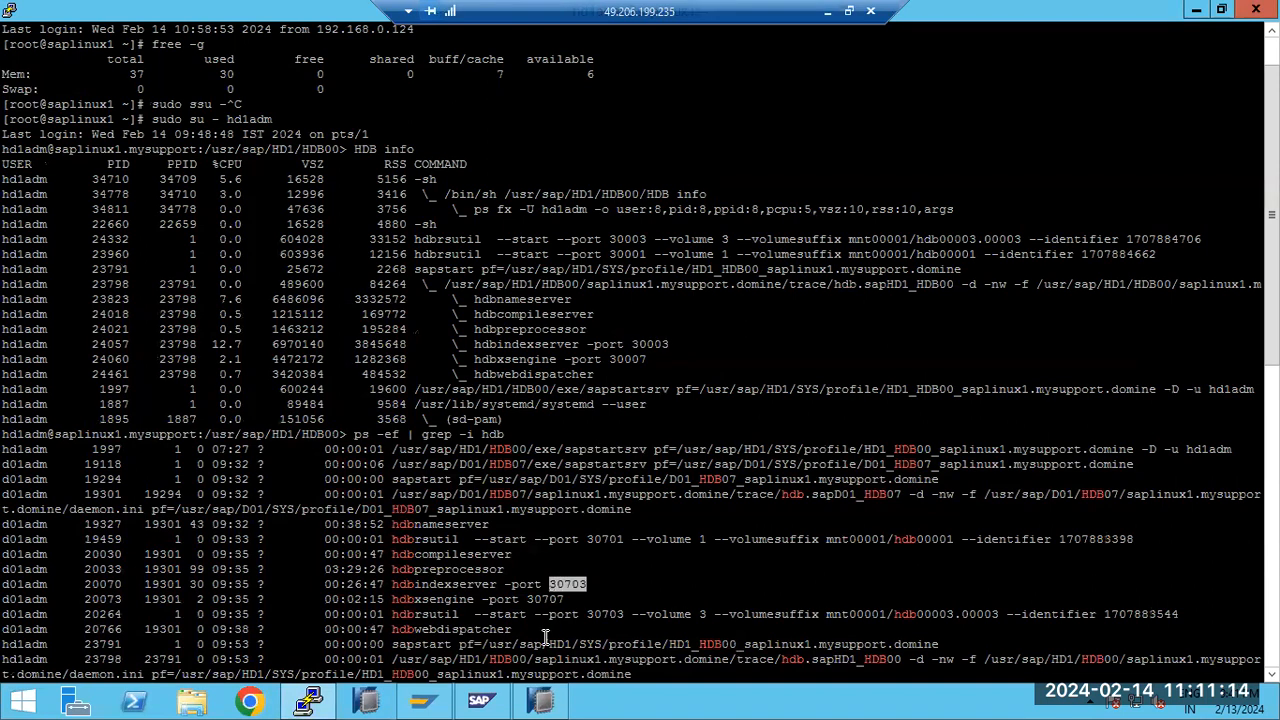
Switch back to SAP HANA Studio, enter user name SYSTEM and its password for the remote source, and save it
{"action": "left_click", "coordinate": [310, 703]}
{"action": "left_click", "coordinate": [534, 410]}
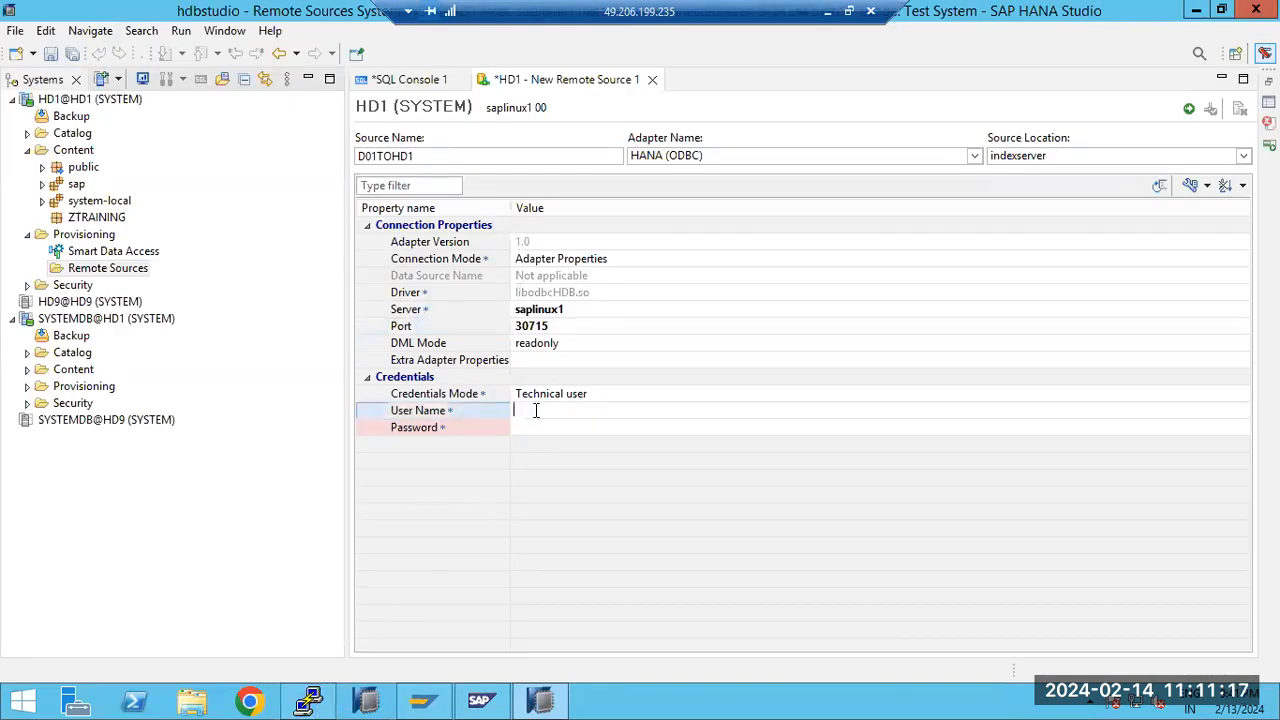
{"action": "type", "text": "SYSTEM"}
{"action": "key", "text": "Tab"}
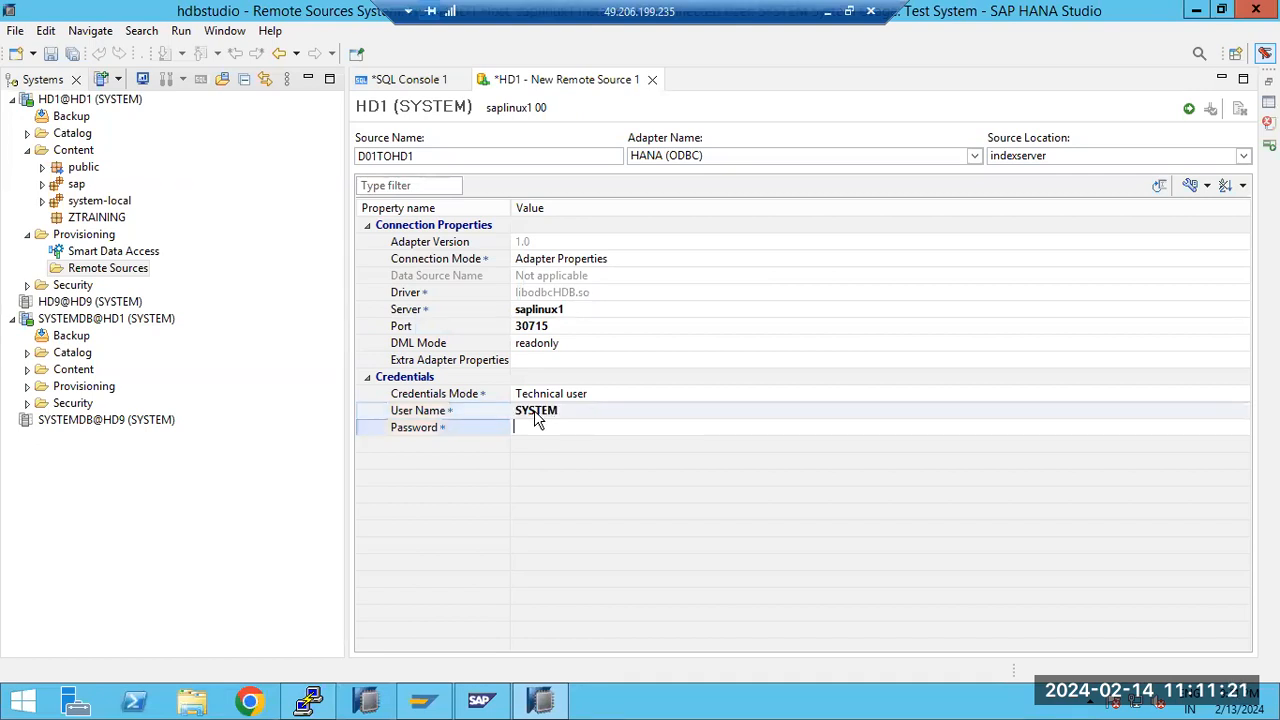
{"action": "type", "text": "Password"}
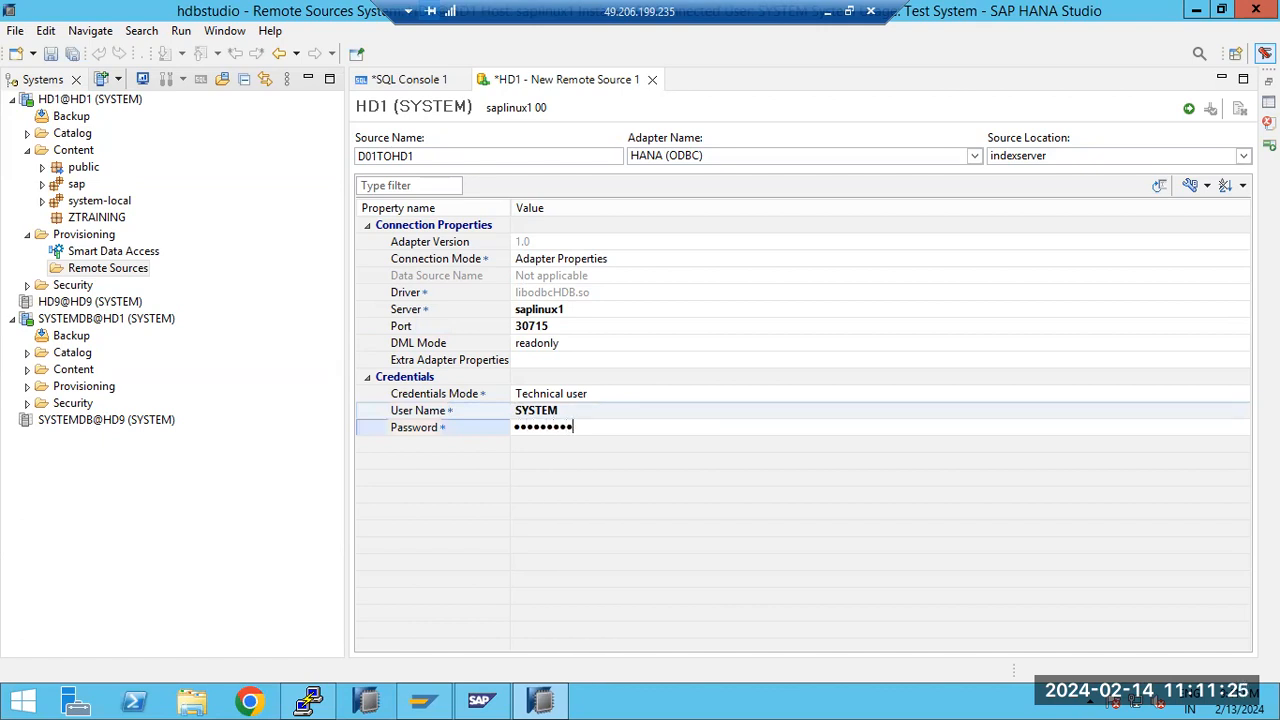
{"action": "key", "text": "Return"}
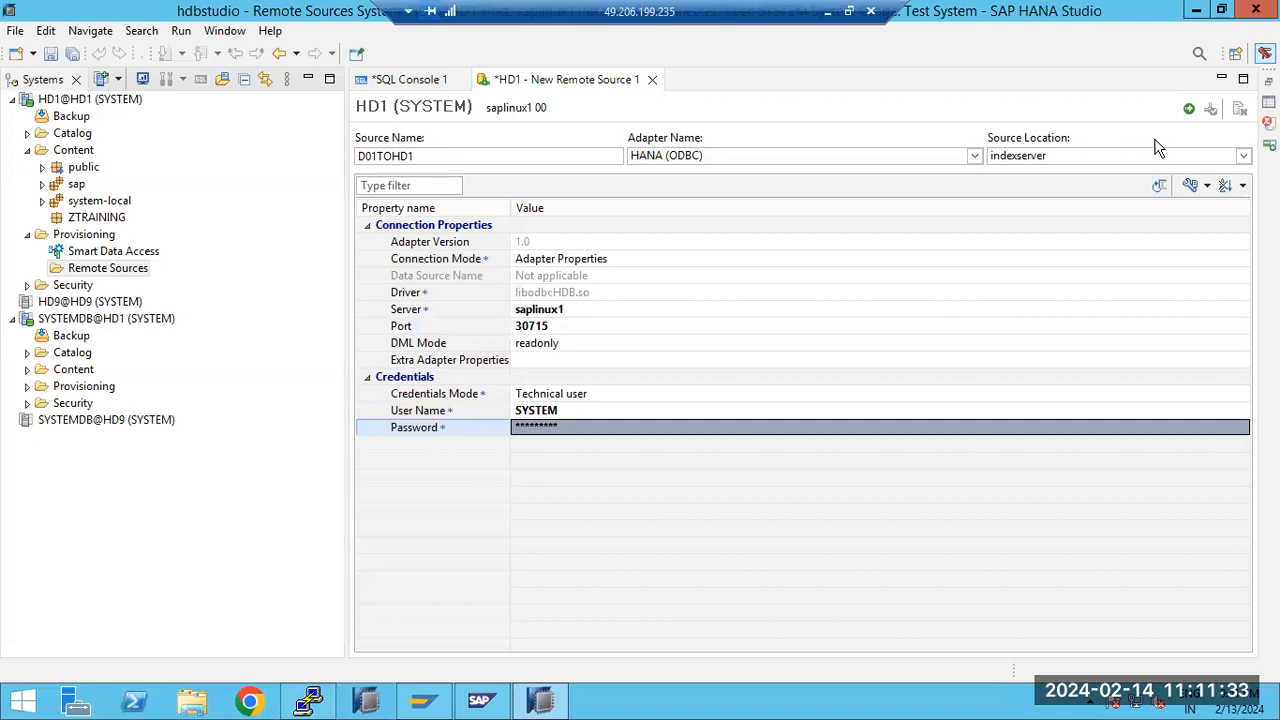
{"action": "left_click", "coordinate": [1189, 110]}
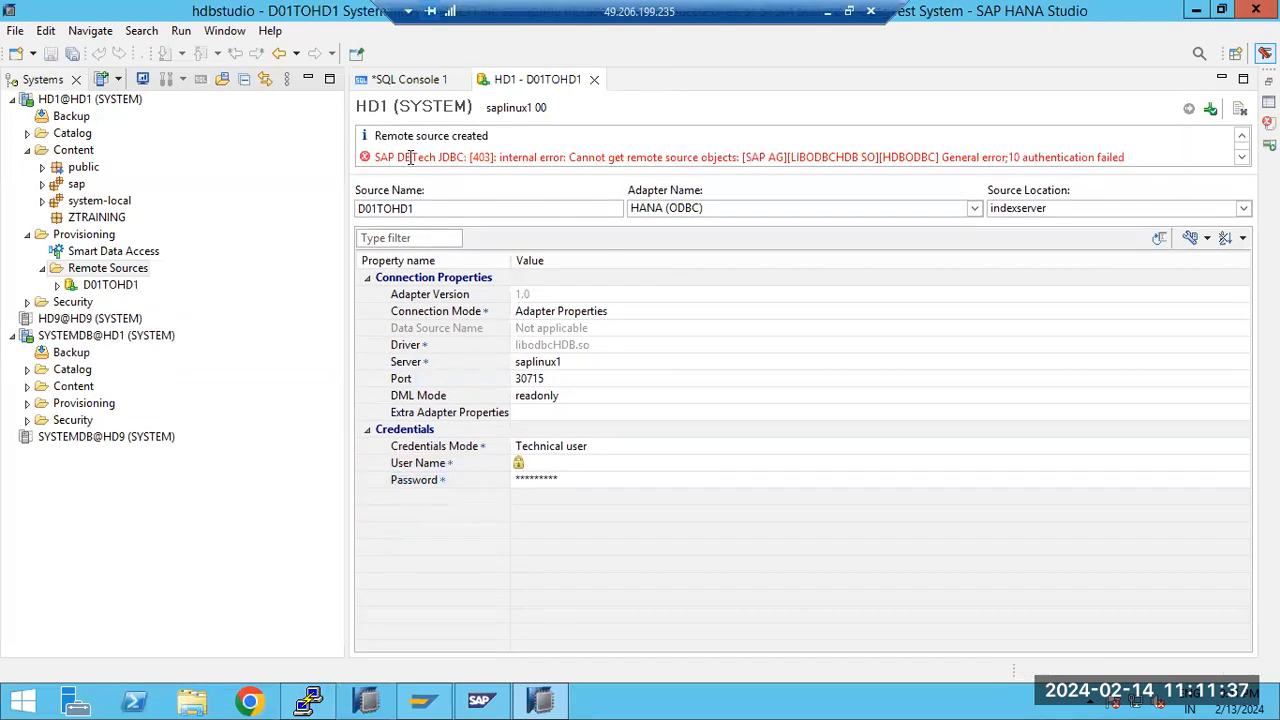
{"action": "left_click_drag", "start_coordinate": [405, 157], "coordinate": [537, 157]}
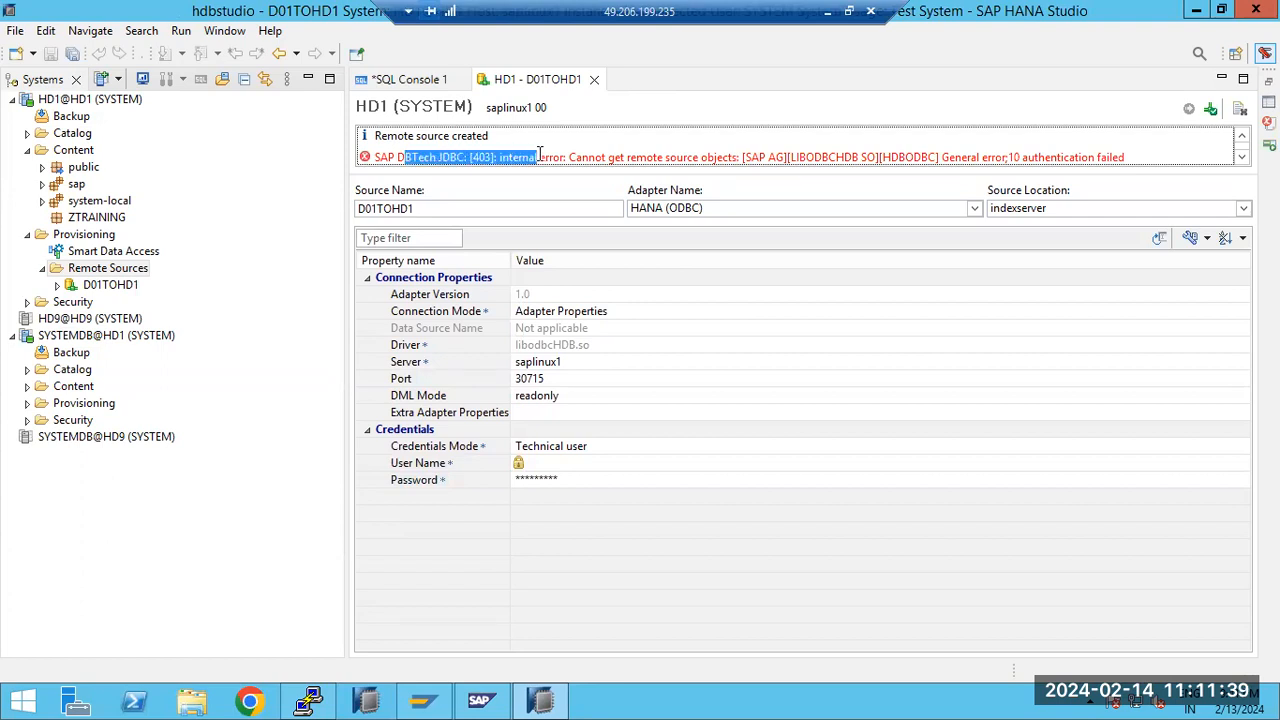
Re-enter the password of remote source D01TOHD1 and try to save the change
{"action": "left_click", "coordinate": [585, 480]}
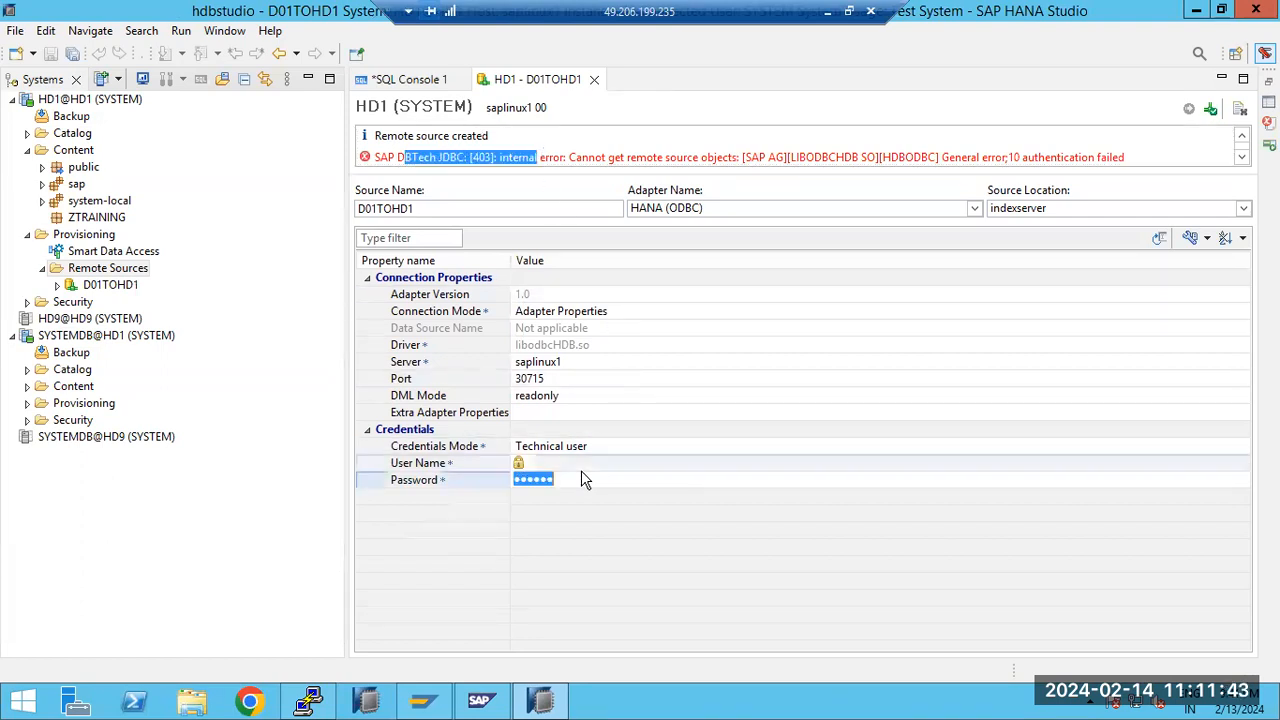
{"action": "type", "text": "•••••••"}
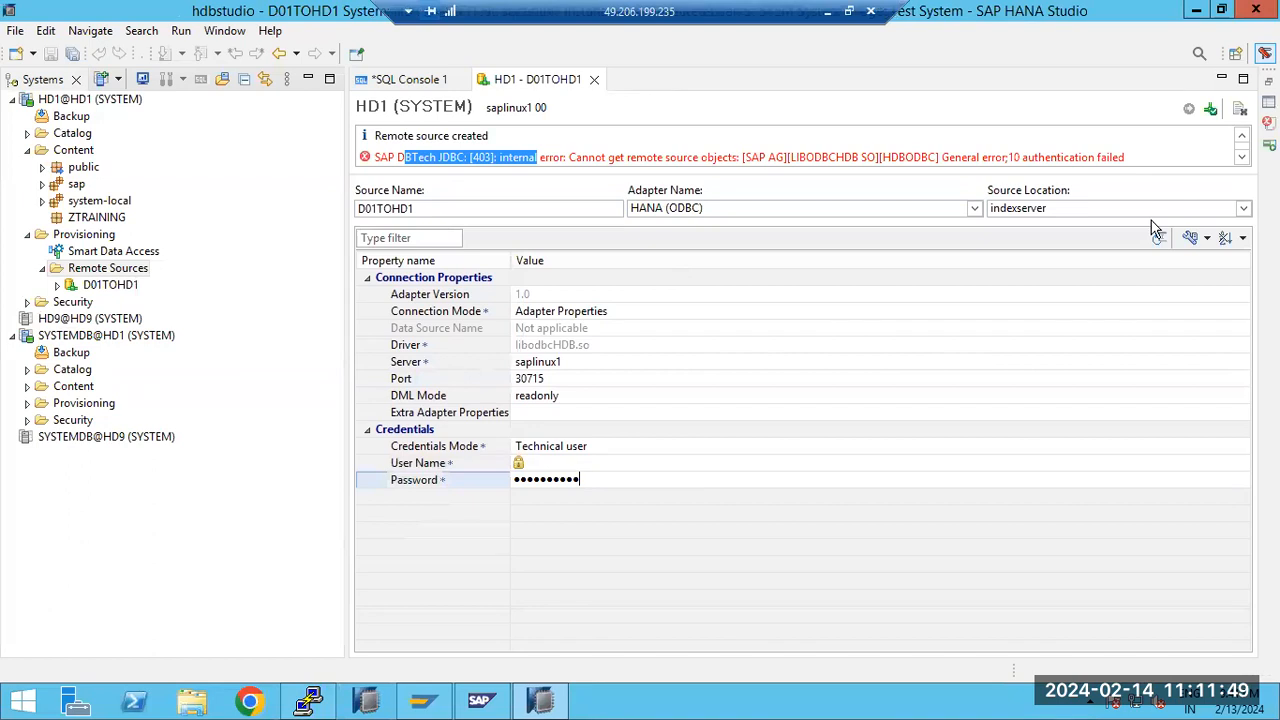
{"action": "left_click", "coordinate": [1151, 221]}
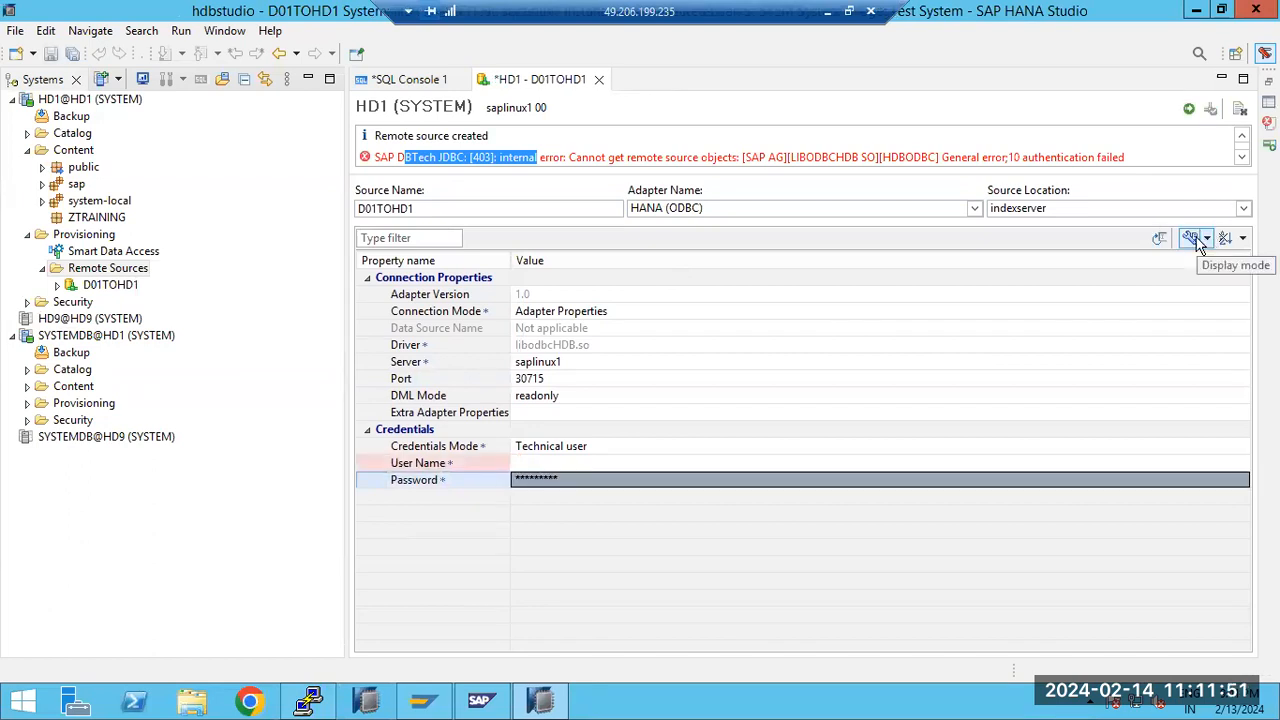
{"action": "left_click", "coordinate": [1188, 110]}
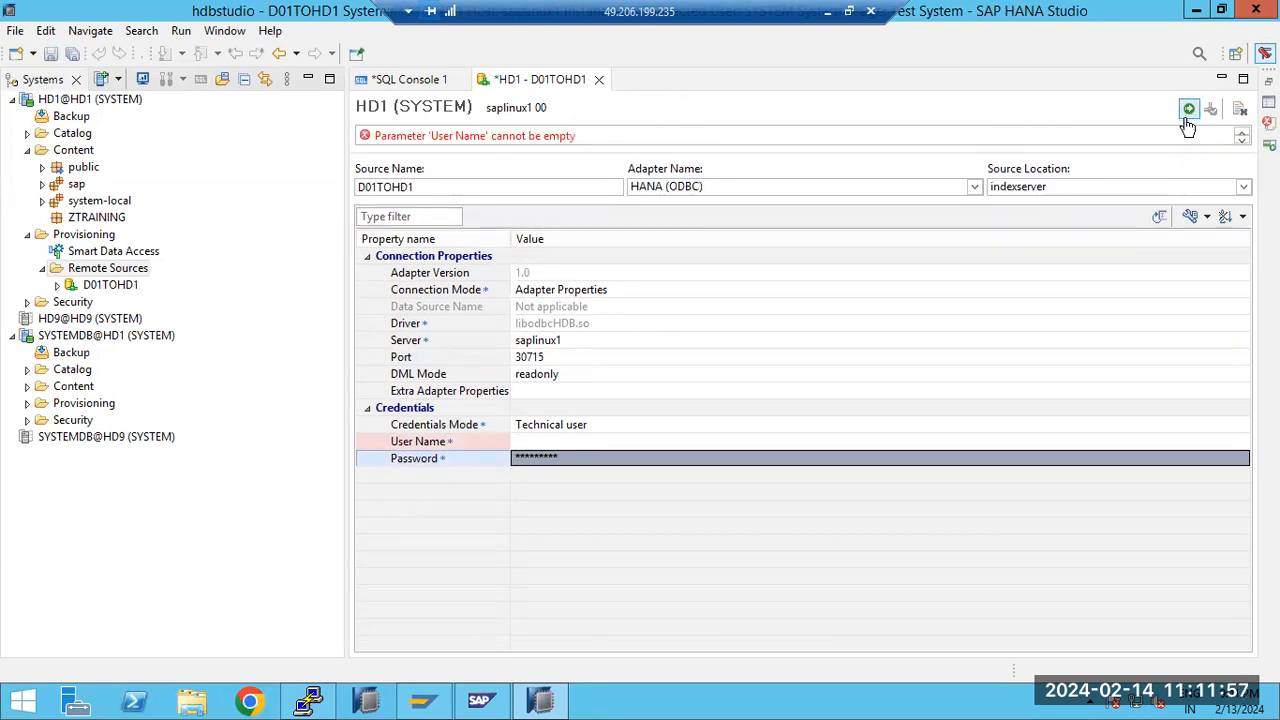
Set the remote source's user name to SYSTEM and save the remote source
{"action": "left_click", "coordinate": [532, 441]}
{"action": "type", "text": "SYSTEM"}
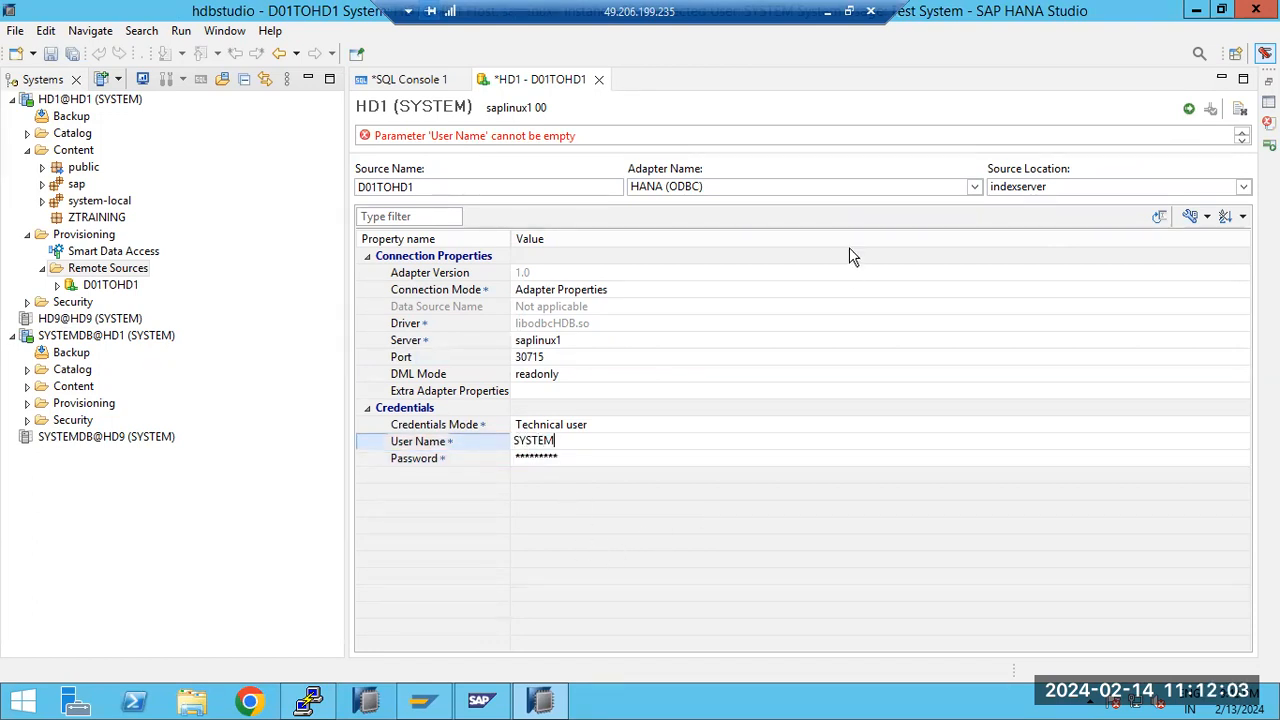
{"action": "left_click", "coordinate": [1188, 110]}
{"action": "key", "text": "Return"}
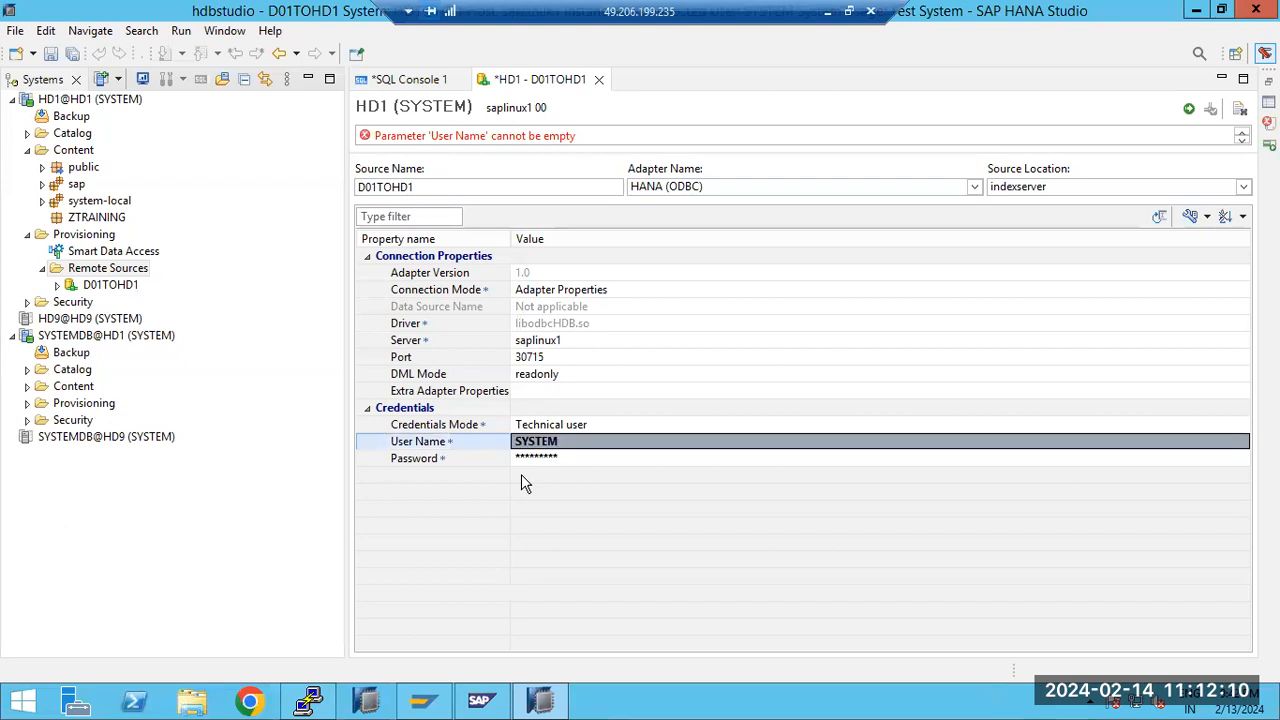
{"action": "left_click", "coordinate": [1188, 112]}
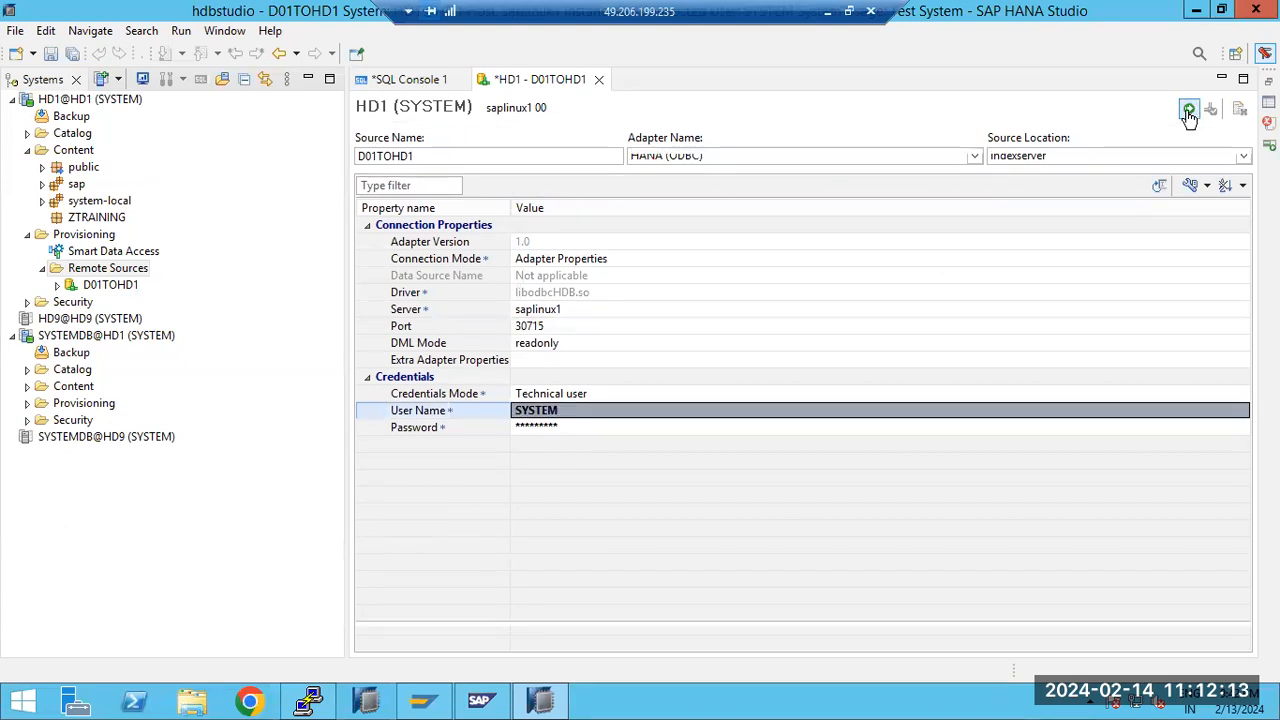
{"action": "left_click", "coordinate": [1188, 112]}
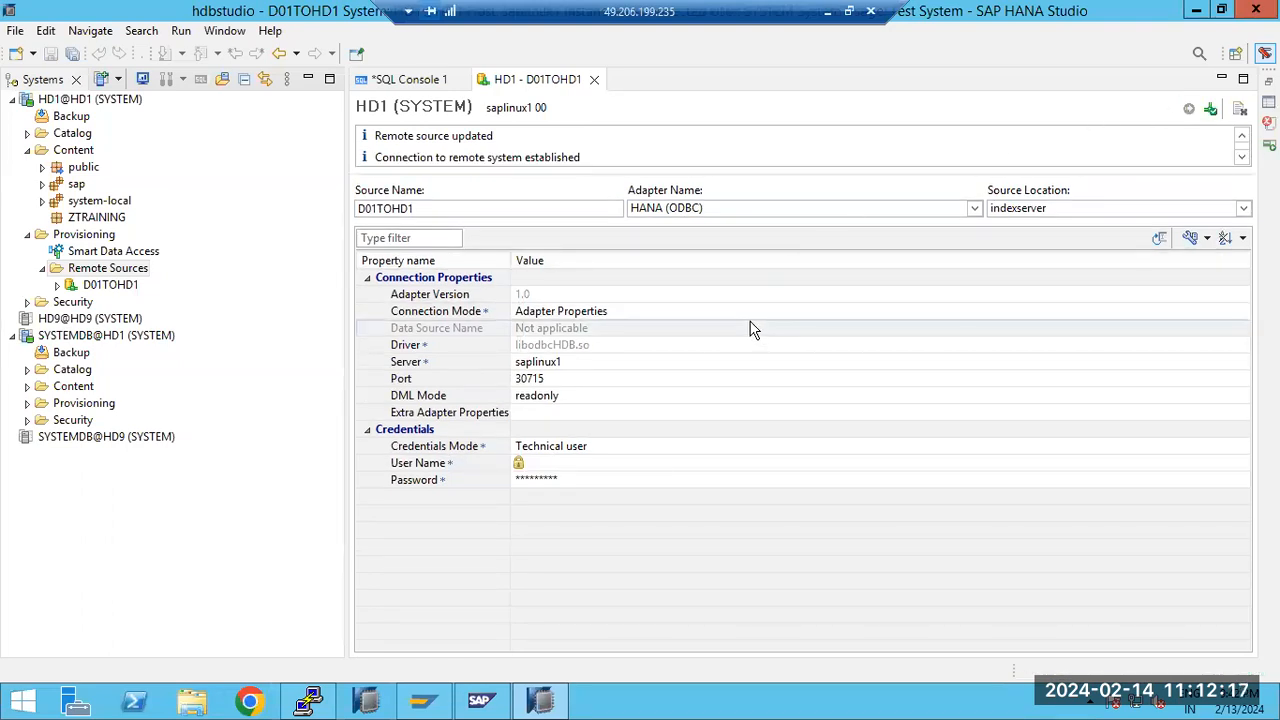
Review the remote connection message, the D01 part of the source name and the list of available adapters
{"action": "left_click_drag", "start_coordinate": [388, 157], "coordinate": [597, 158]}
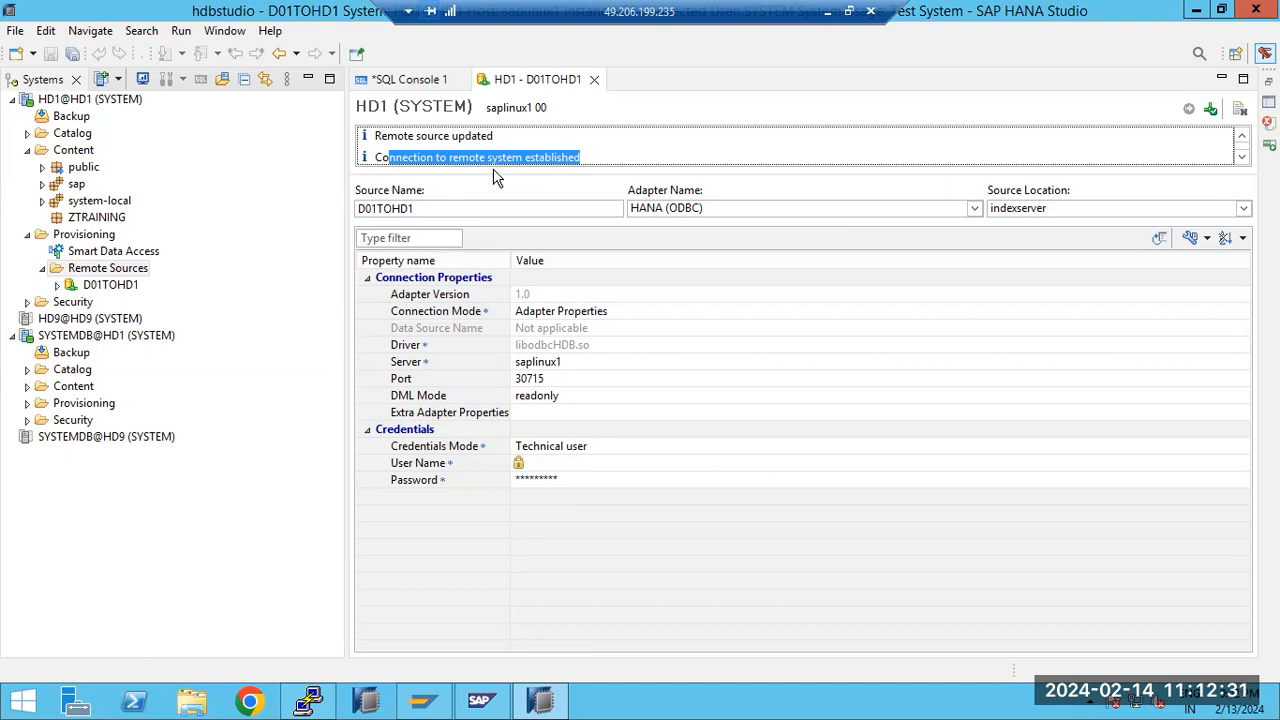
{"action": "left_click_drag", "start_coordinate": [377, 208], "coordinate": [360, 208]}
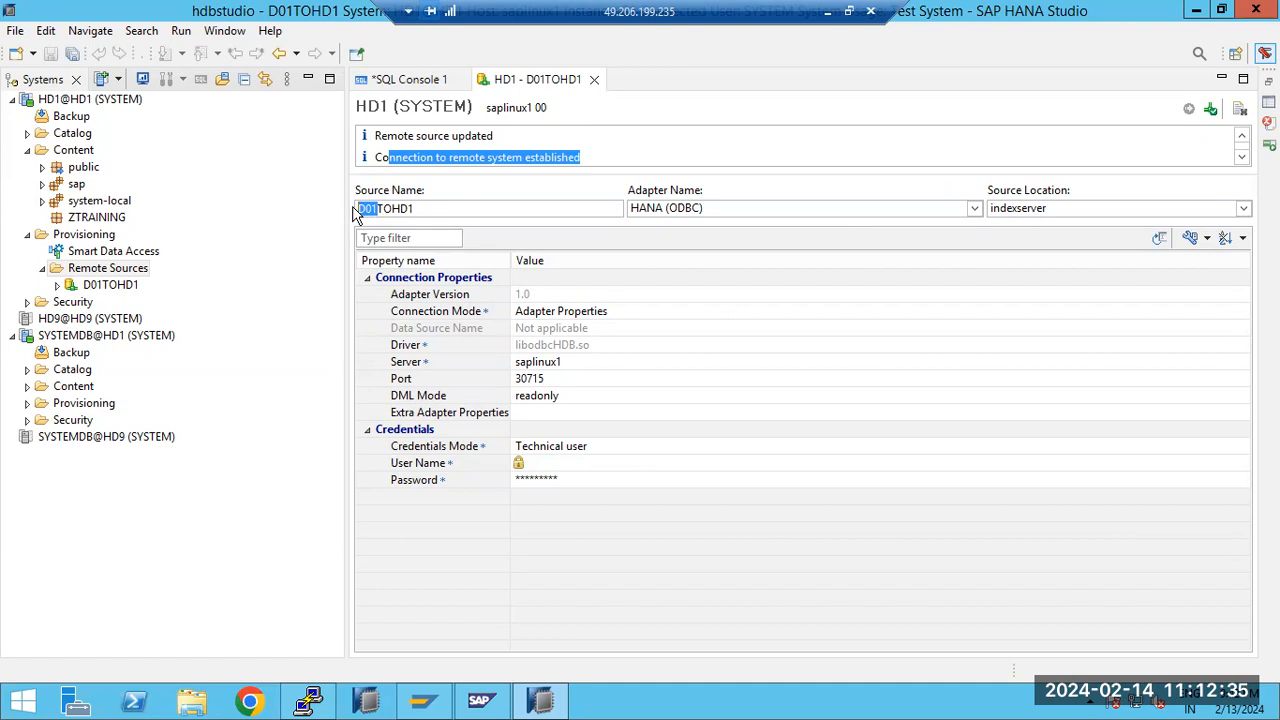
{"action": "left_click", "coordinate": [974, 208]}
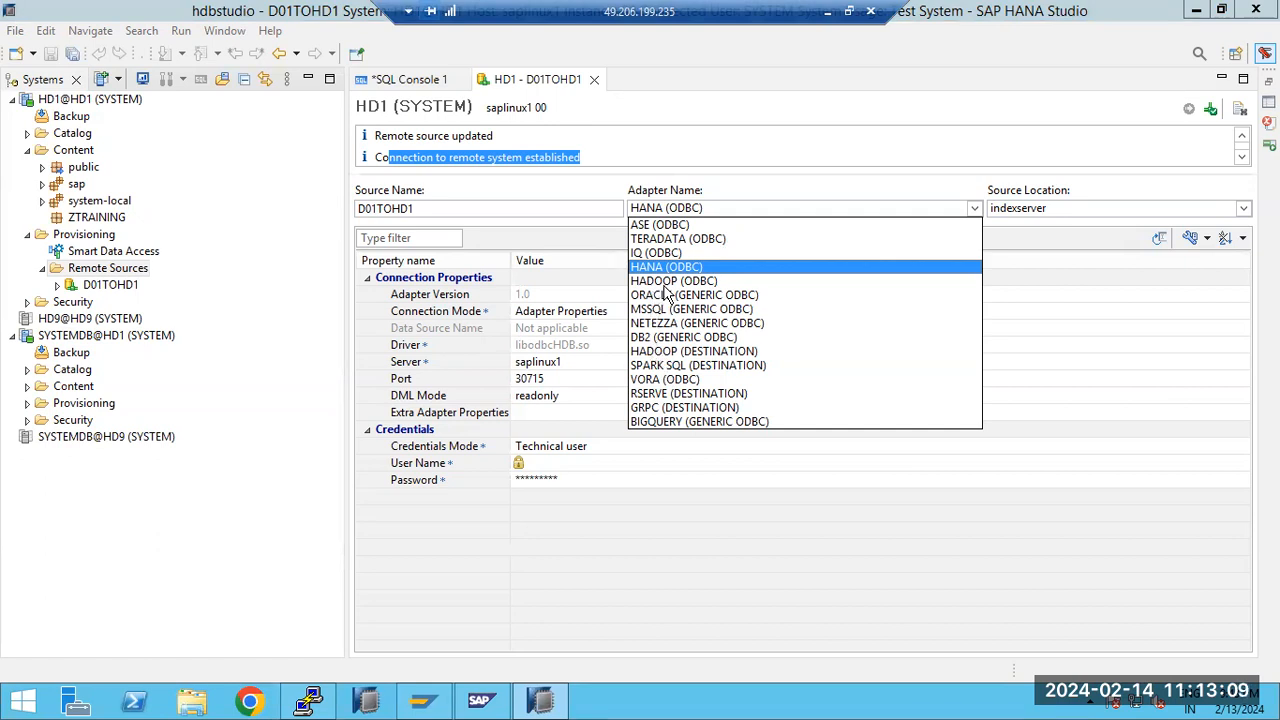
{"action": "left_click", "coordinate": [551, 541]}
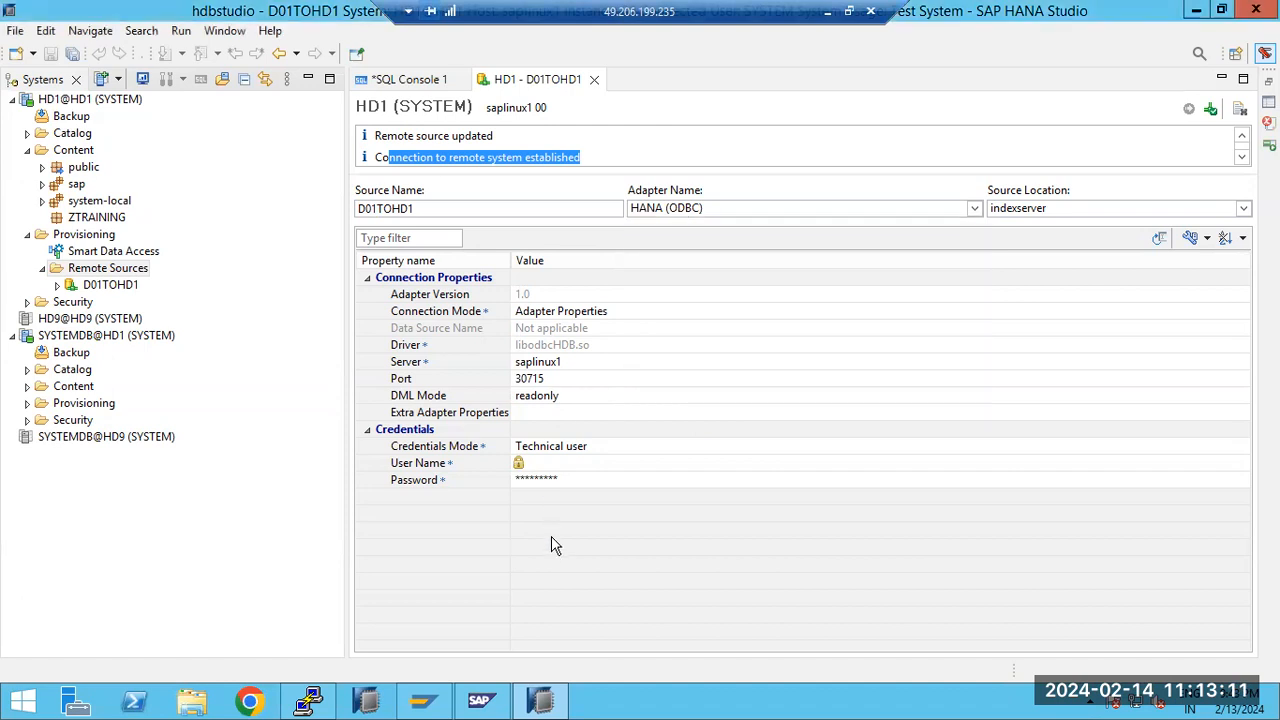
{"action": "left_click_drag", "start_coordinate": [414, 157], "coordinate": [586, 154]}
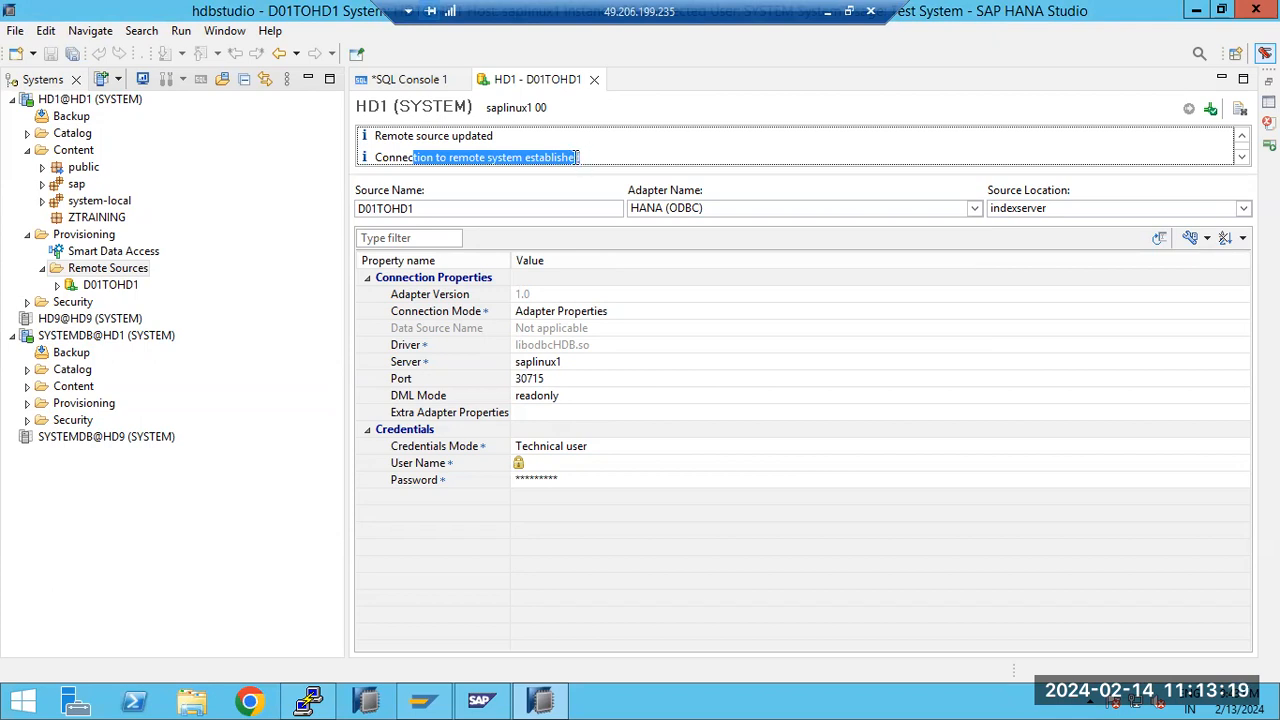
Expand remote source D01TOHD1 to view its schemas, and collapse the HD1 system tree
{"action": "left_click", "coordinate": [57, 285]}
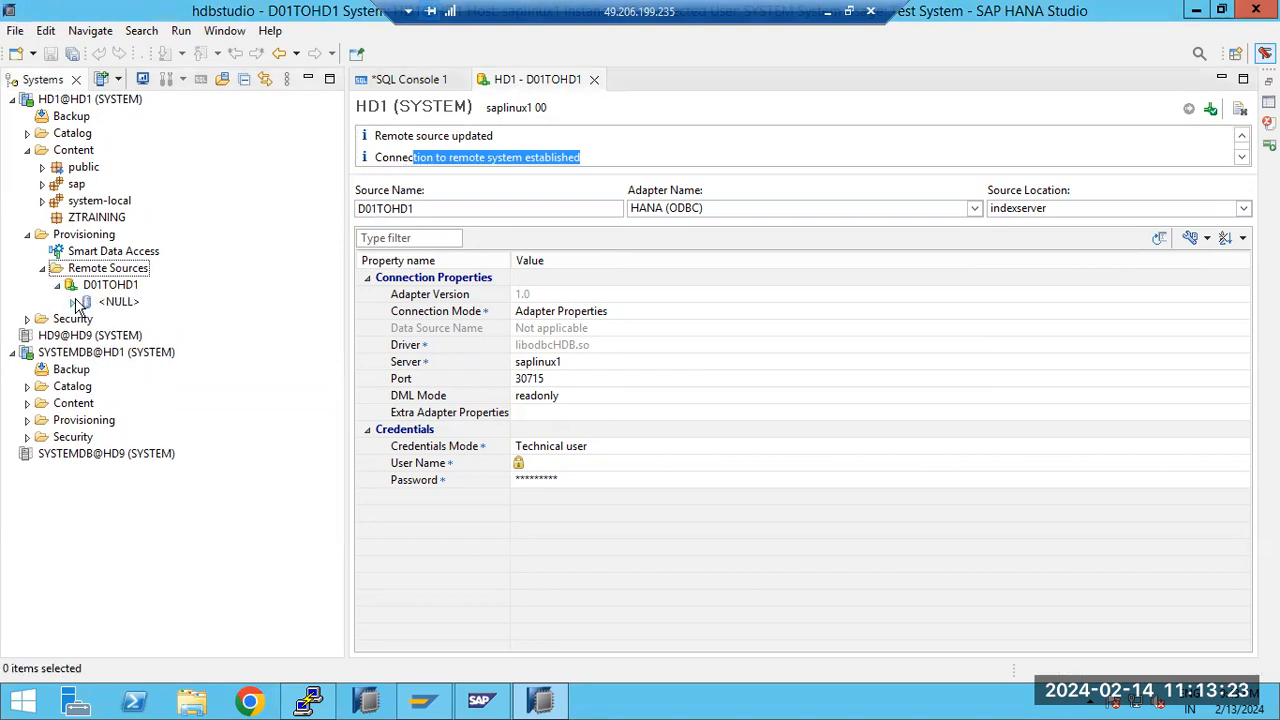
{"action": "left_click", "coordinate": [76, 302]}
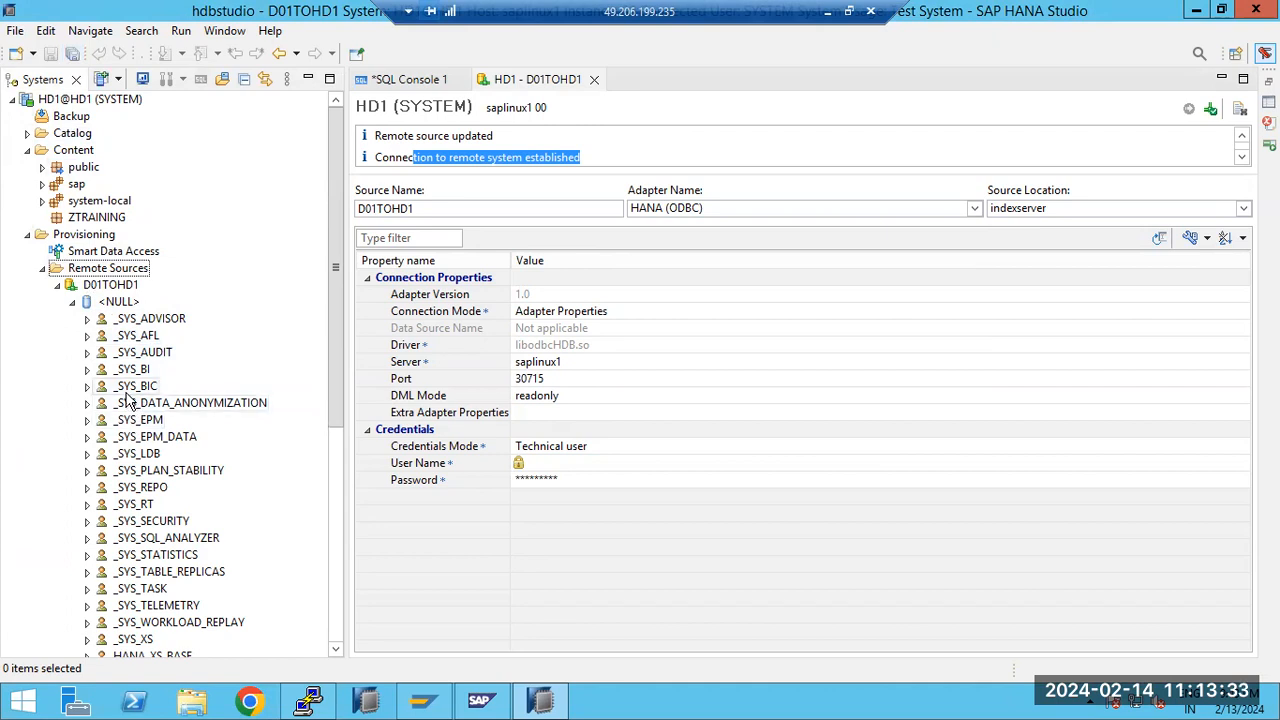
{"action": "left_click", "coordinate": [27, 234]}
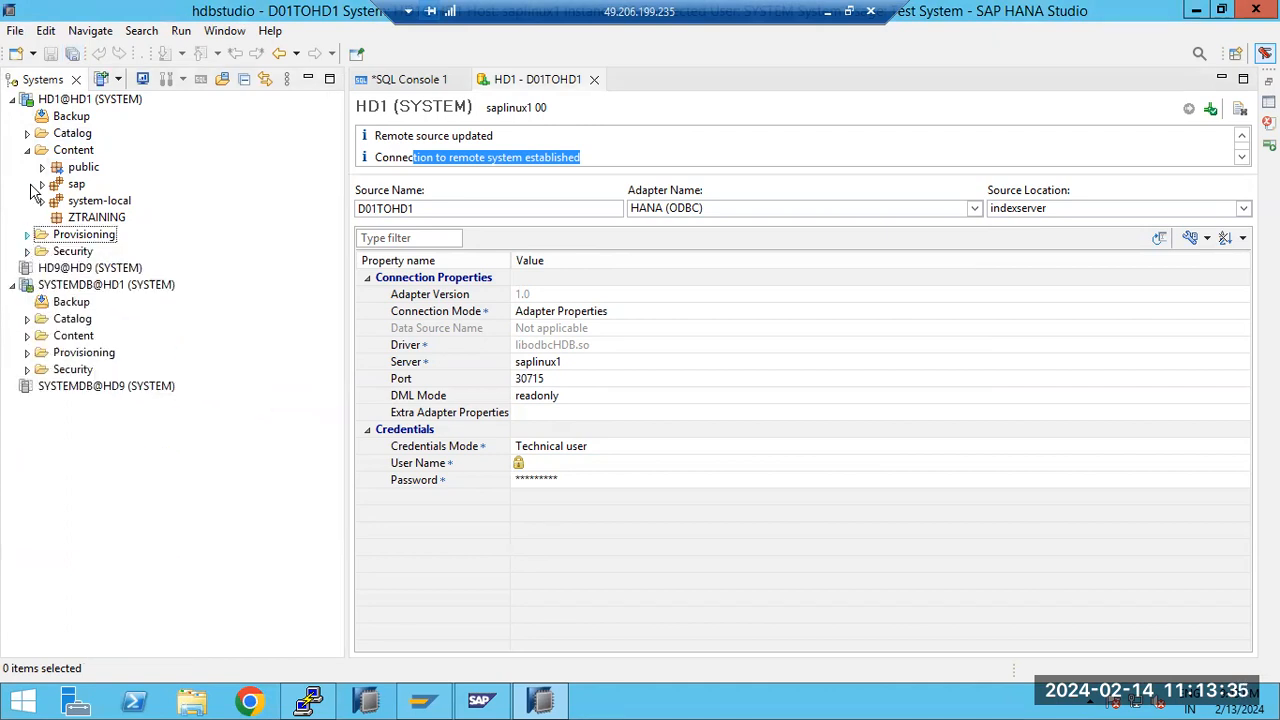
{"action": "left_click", "coordinate": [12, 99]}
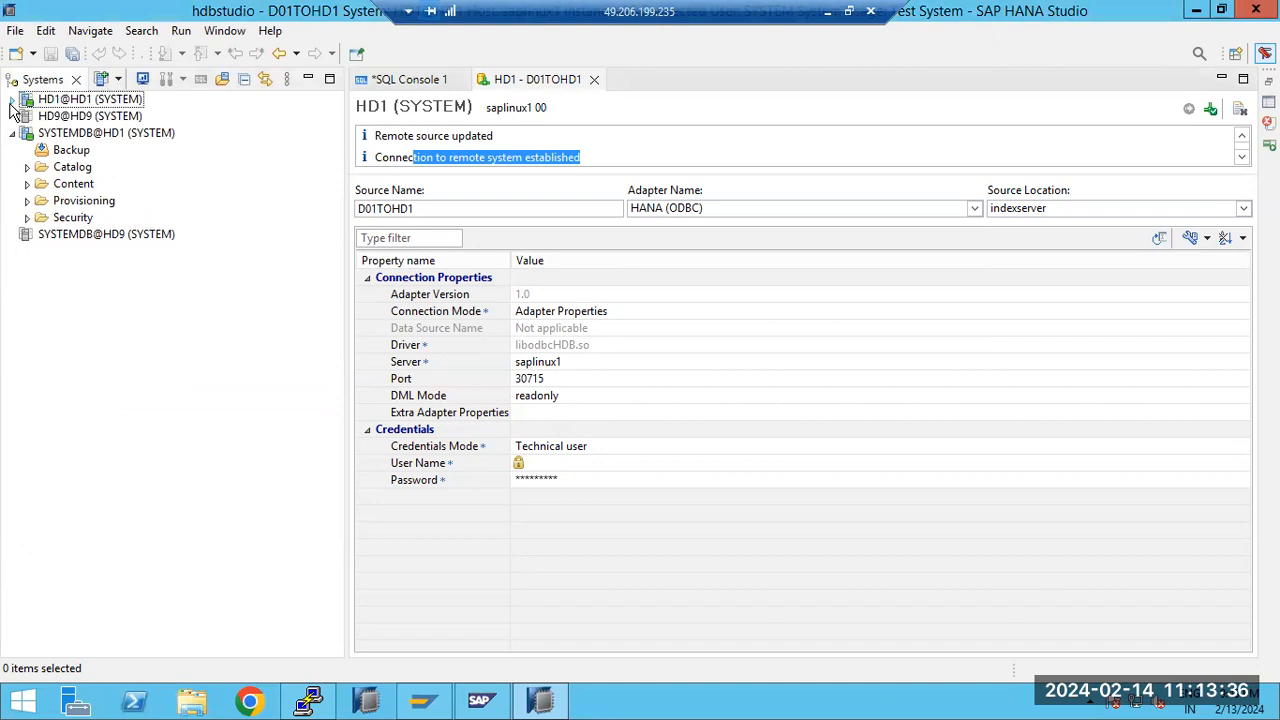
Specify a new system with host saplinux1, instance number 07, multiple-containers mode and tenant database D01
{"action": "left_click", "coordinate": [101, 79]}
{"action": "type", "text": "saplinu1"}
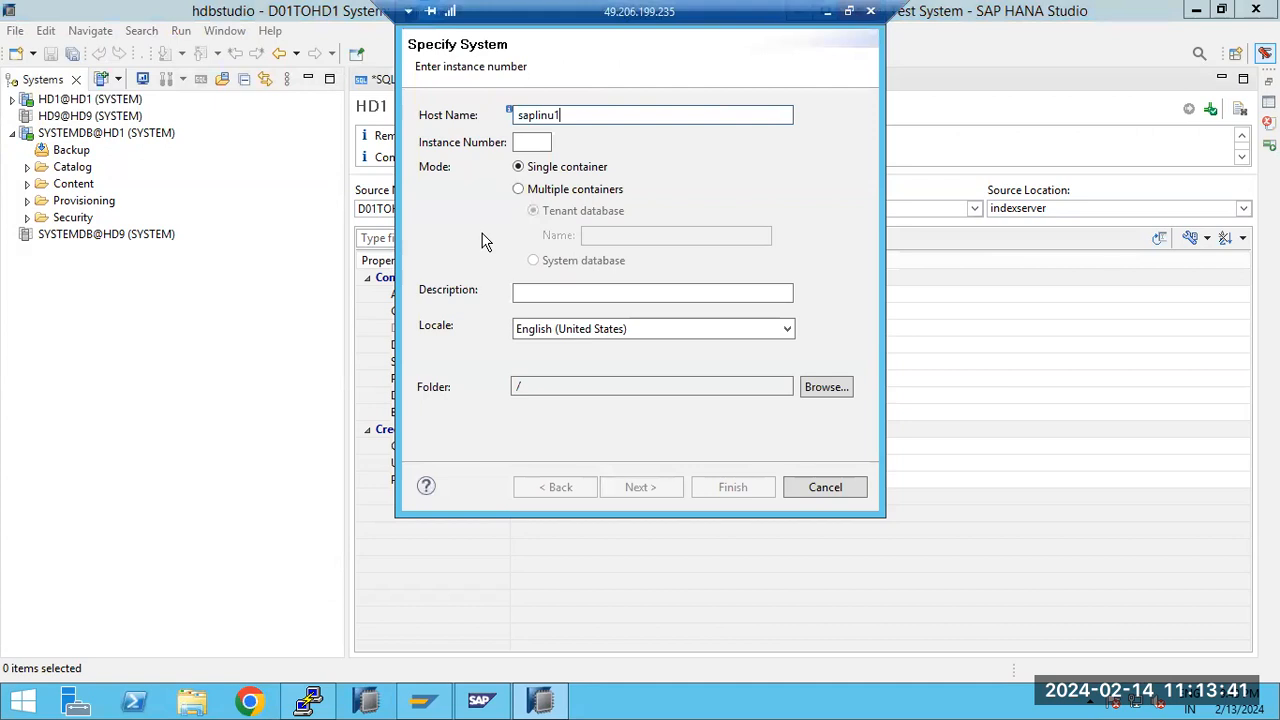
{"action": "key", "text": "BackSpace"}
{"action": "type", "text": "x1"}
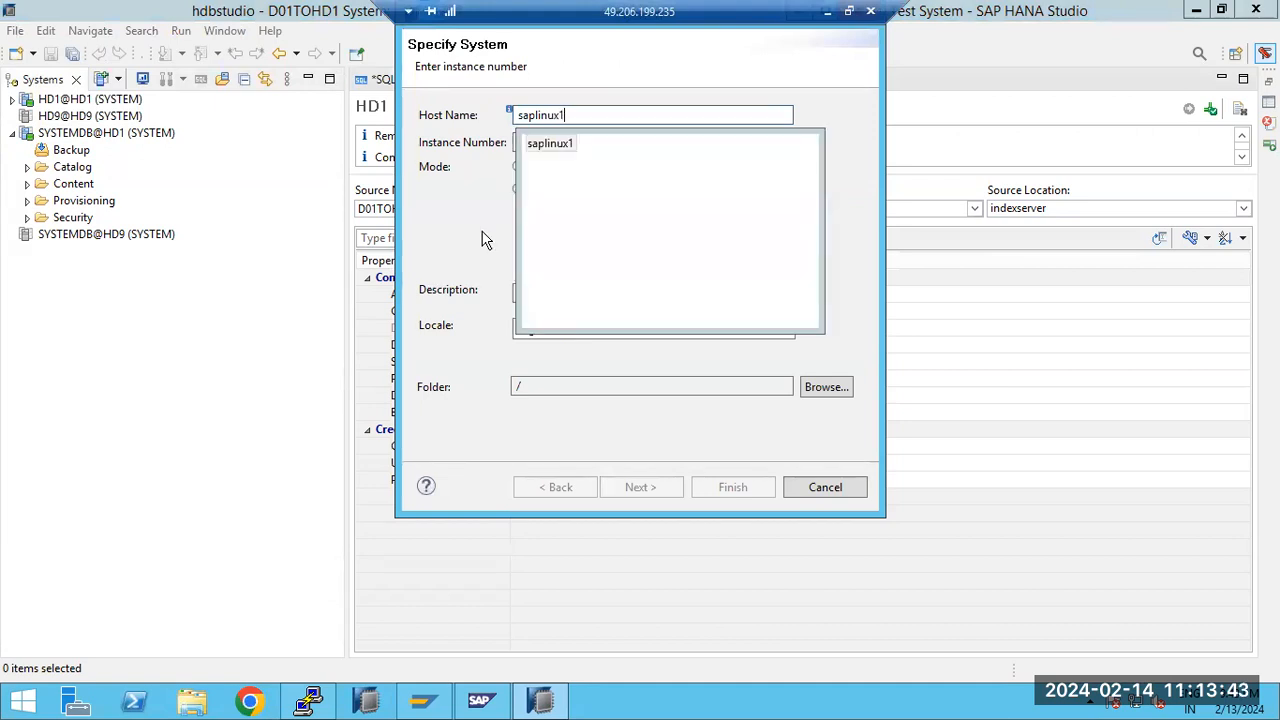
{"action": "left_click", "coordinate": [539, 142]}
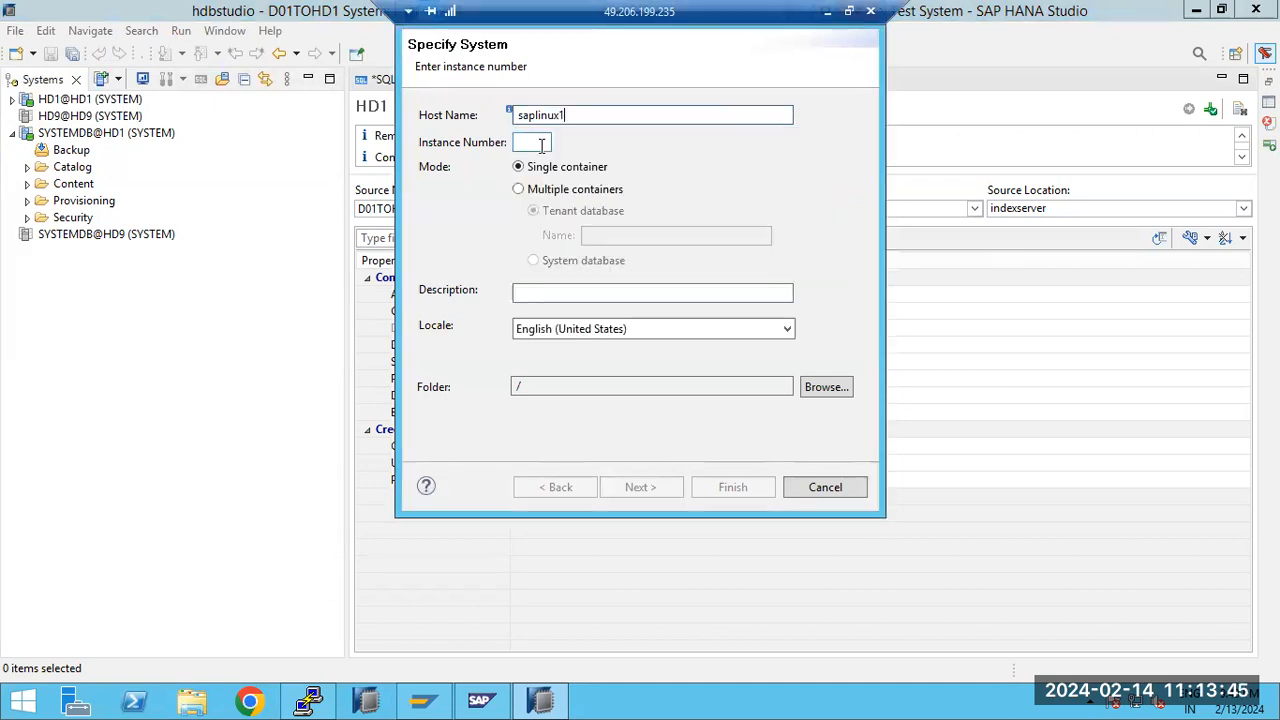
{"action": "type", "text": "07"}
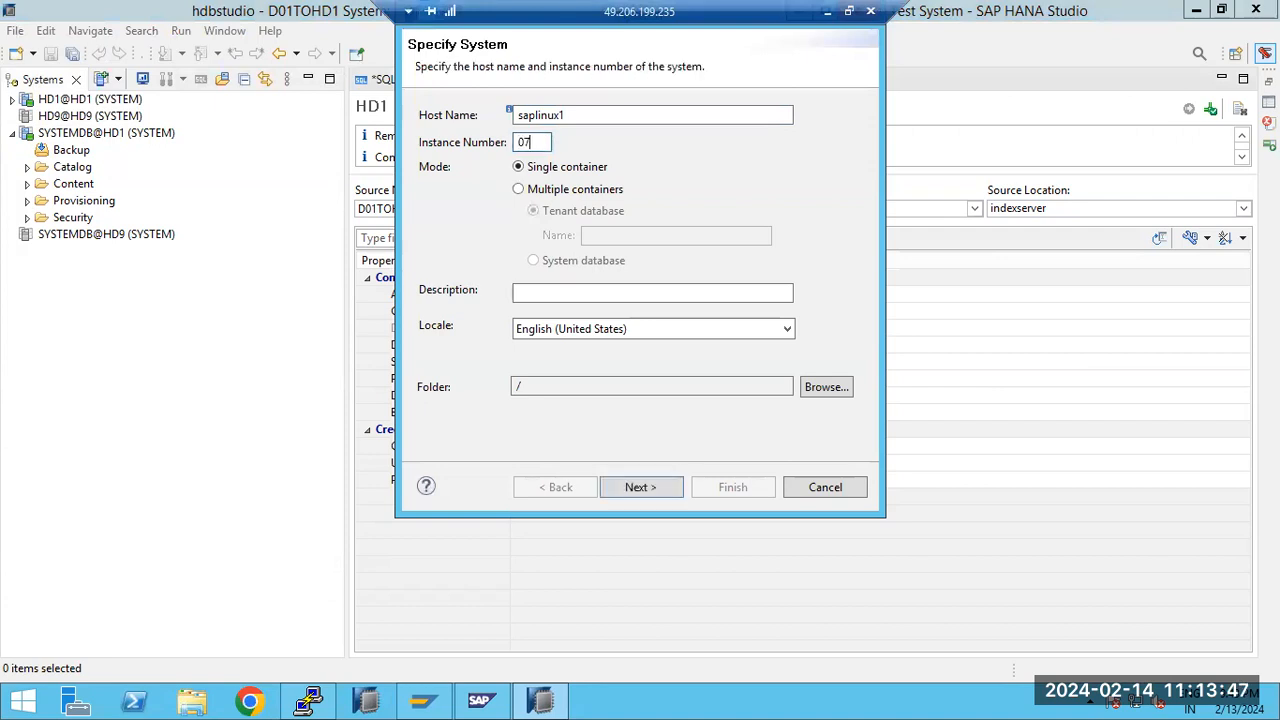
{"action": "left_click", "coordinate": [596, 190]}
{"action": "left_click", "coordinate": [610, 235]}
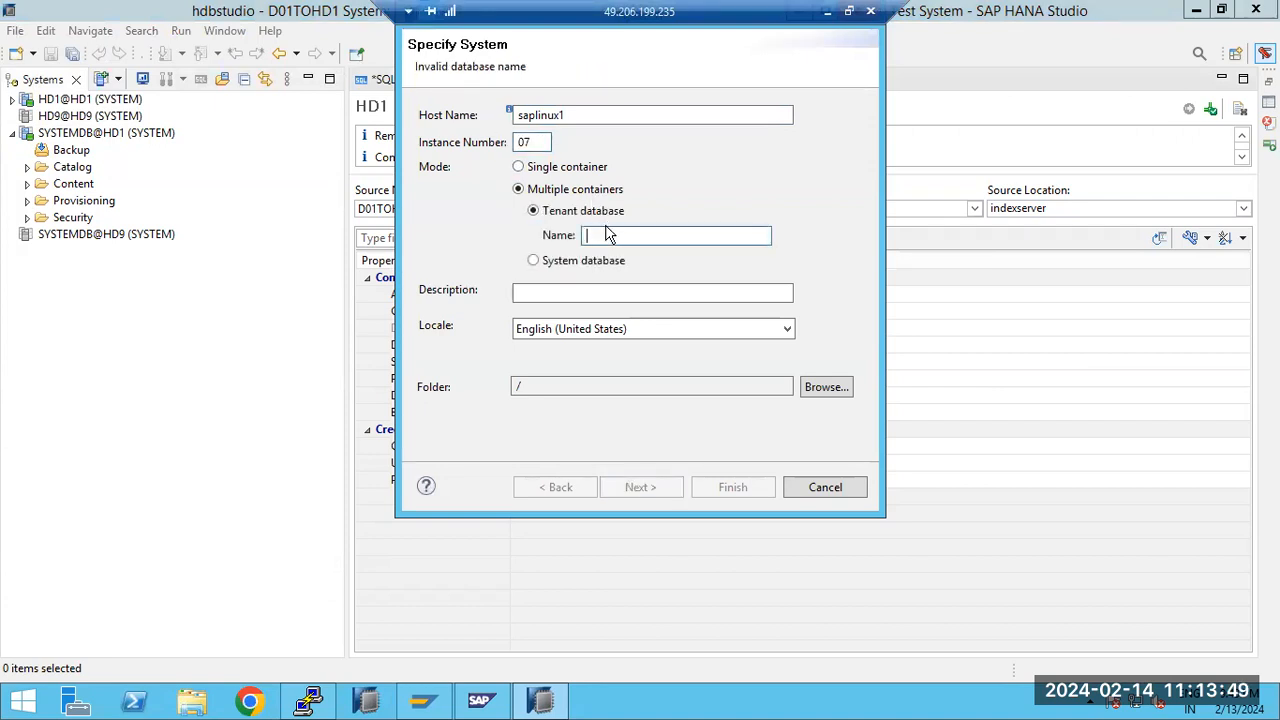
{"action": "type", "text": "D01"}
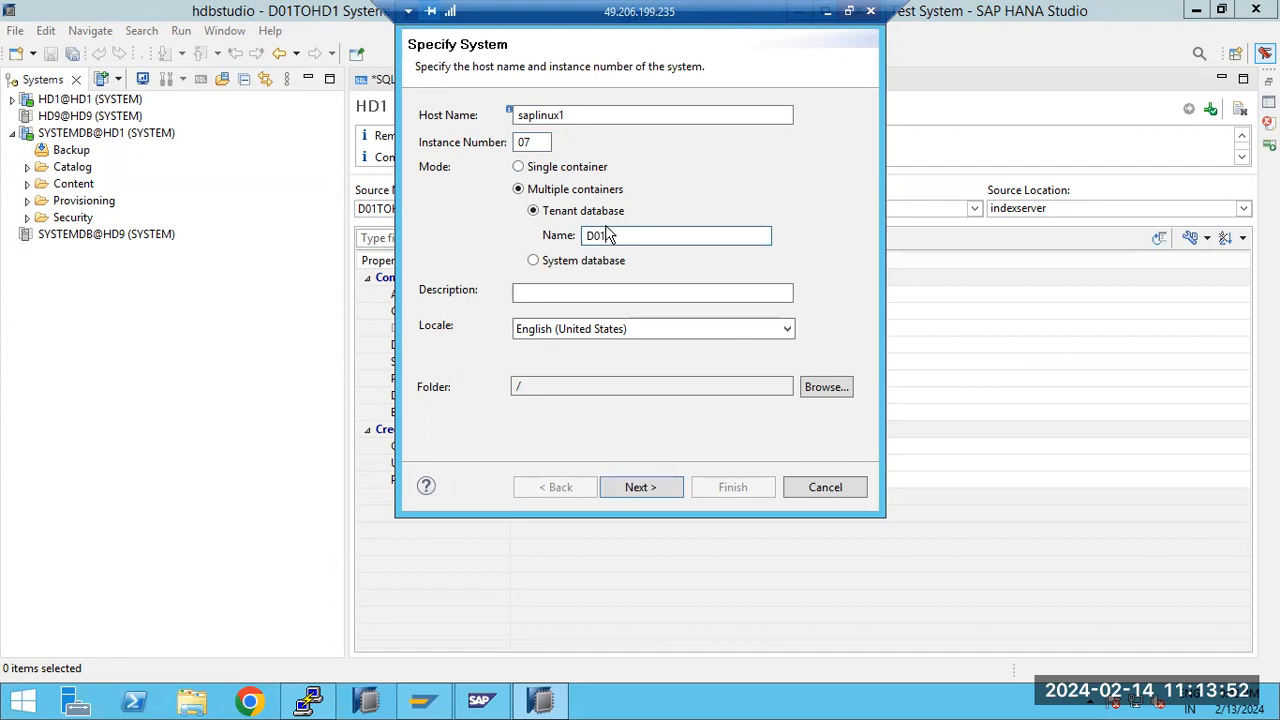
{"action": "key", "text": "Return"}
Authenticate the new system by database user SYSTEM with the account password, and finish adding it
{"action": "type", "text": "SYSTEM"}
{"action": "left_click", "coordinate": [606, 222]}
{"action": "type", "text": "*"}
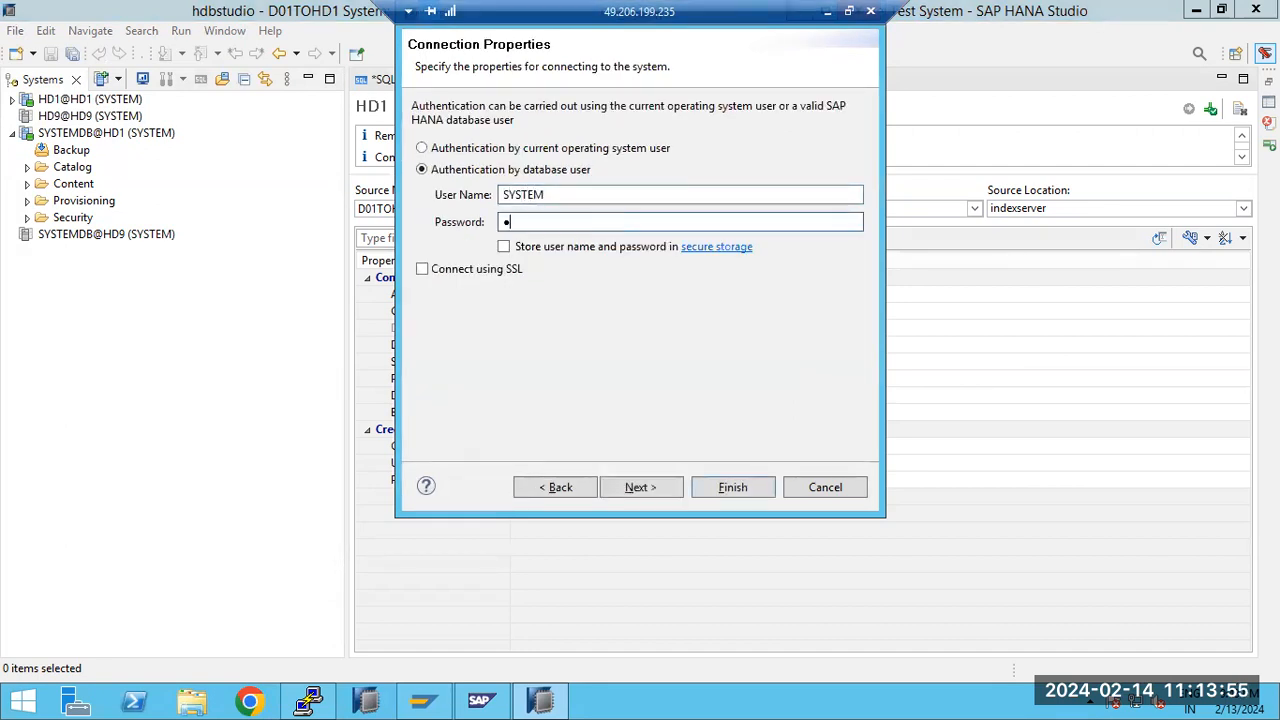
{"action": "type", "text": "******"}
{"action": "key", "text": "Return"}
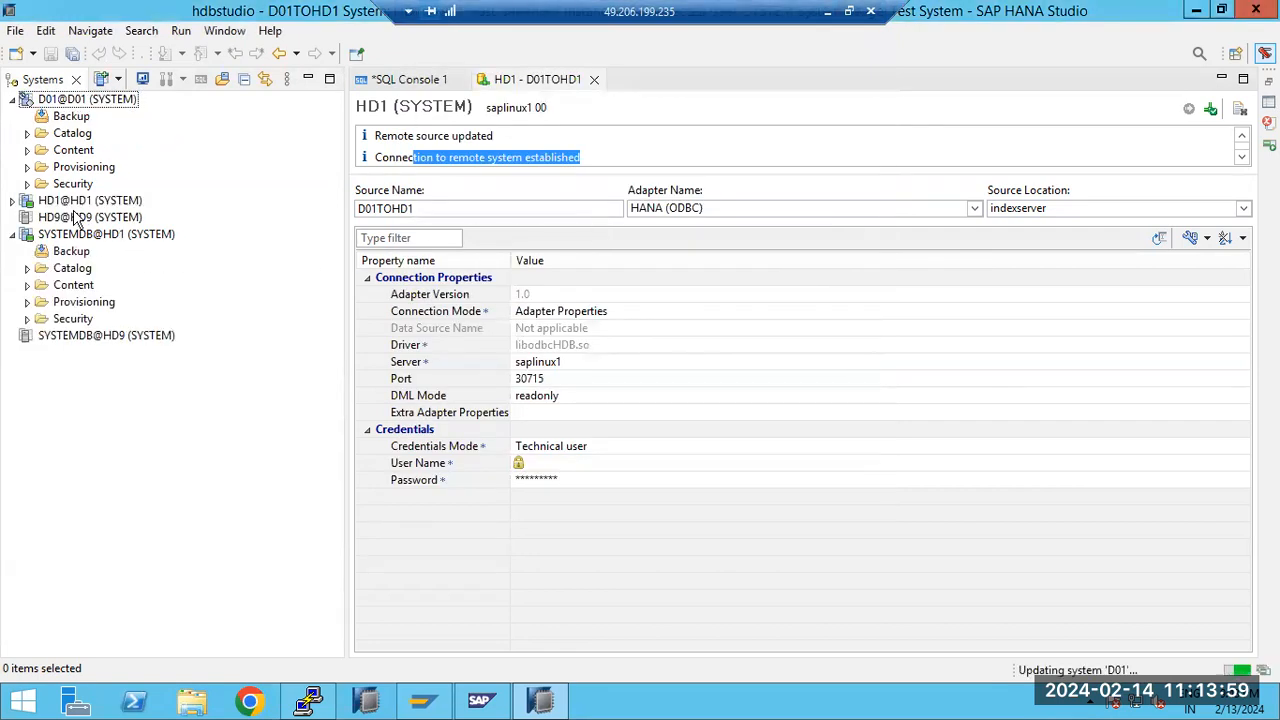
Expand D01's catalog and start a new table definition in the SYSTEM schema
{"action": "left_click", "coordinate": [27, 133]}
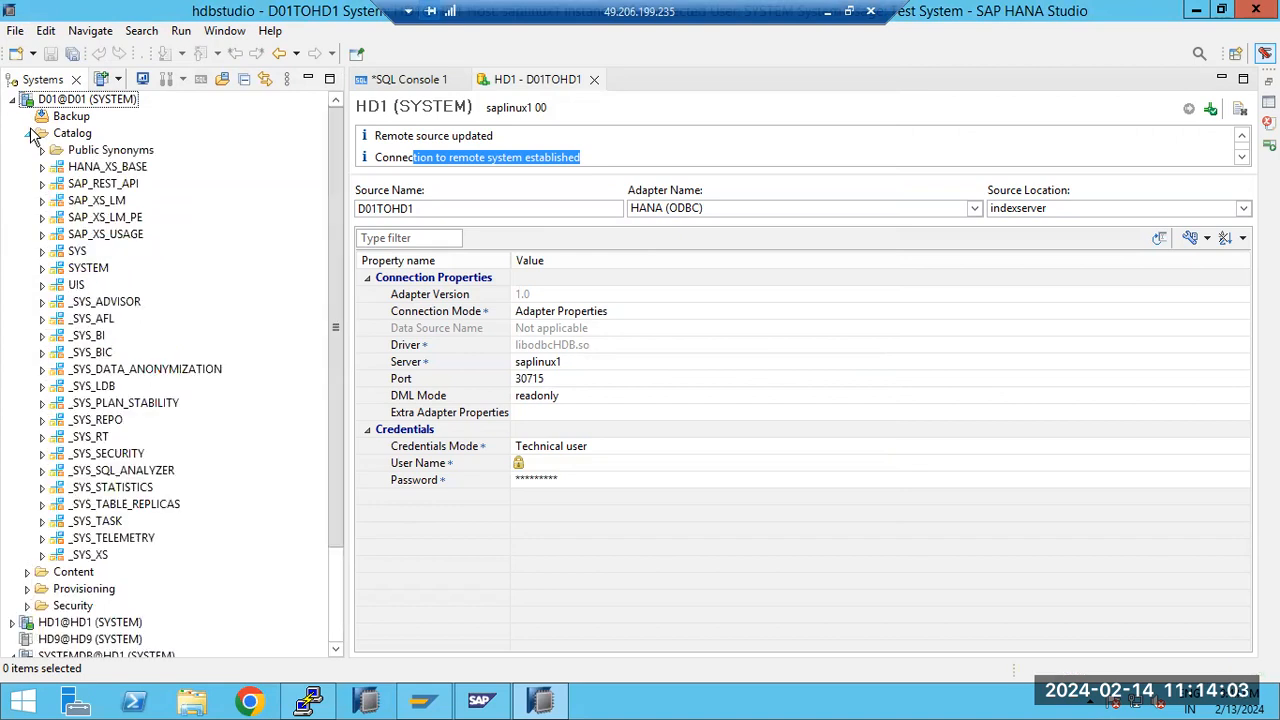
{"action": "left_click", "coordinate": [43, 252]}
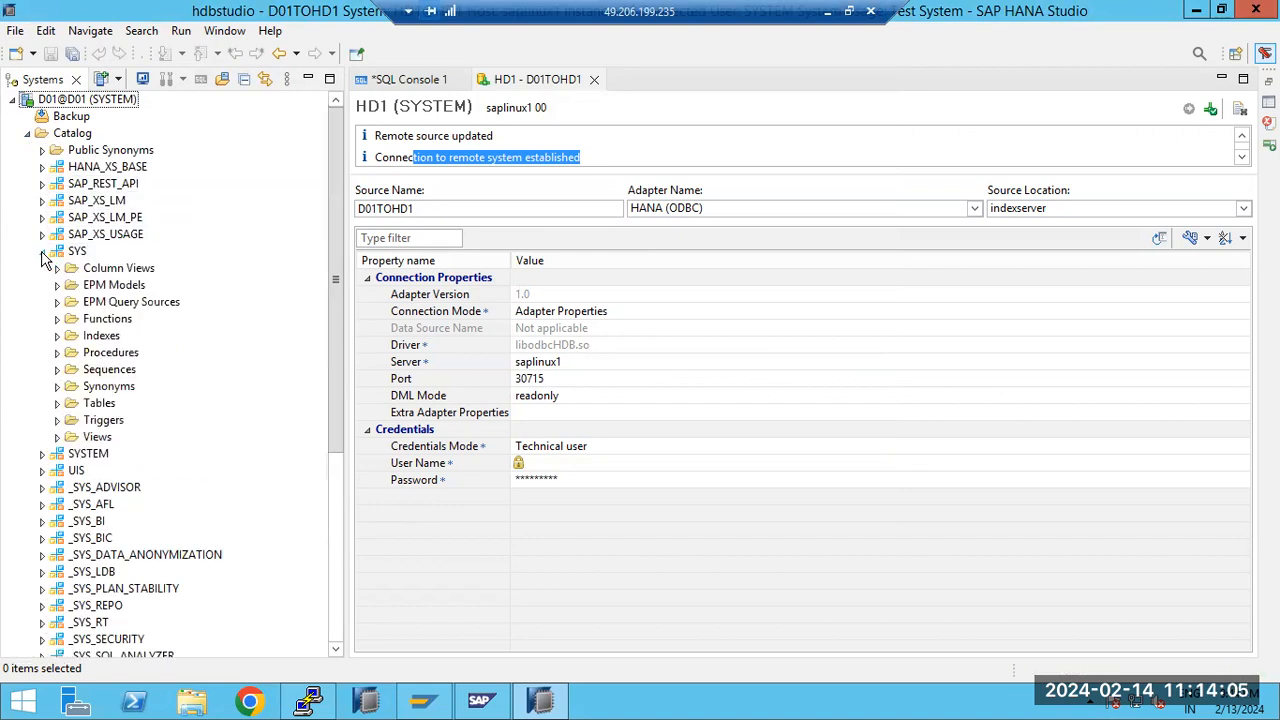
{"action": "left_click", "coordinate": [58, 252]}
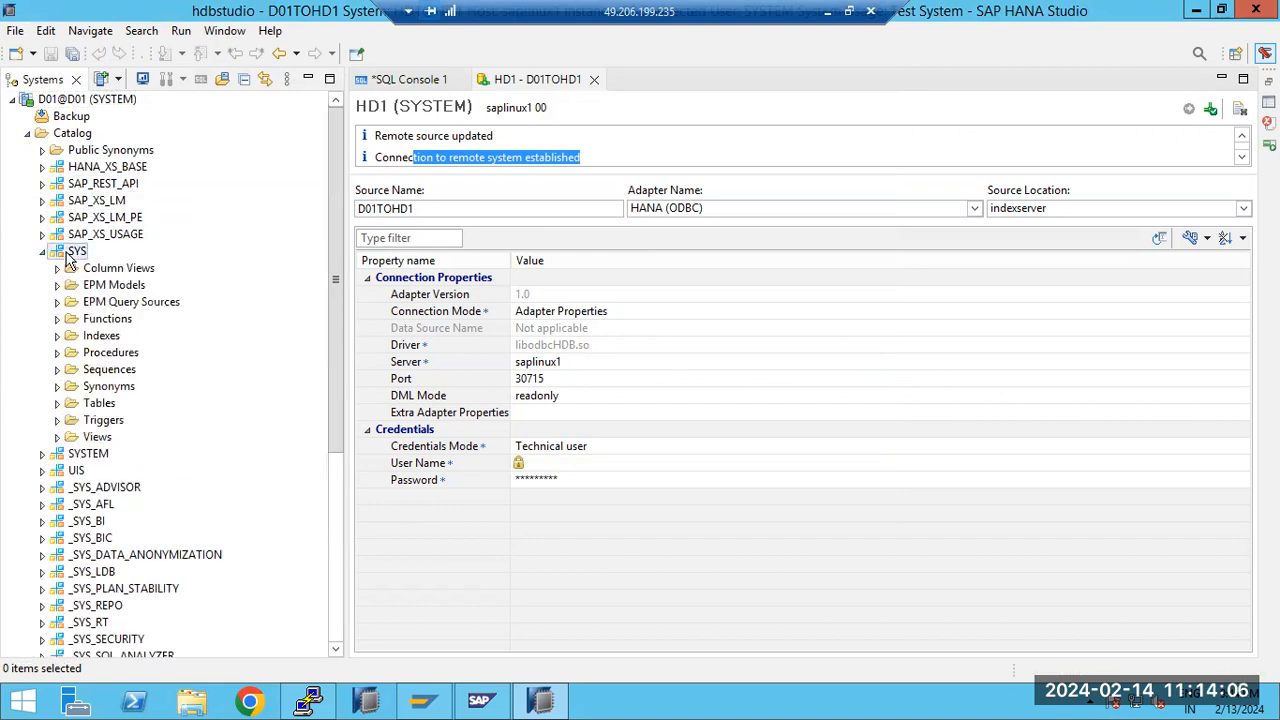
{"action": "right_click", "coordinate": [64, 442]}
{"action": "left_click", "coordinate": [59, 451]}
{"action": "right_click", "coordinate": [60, 455]}
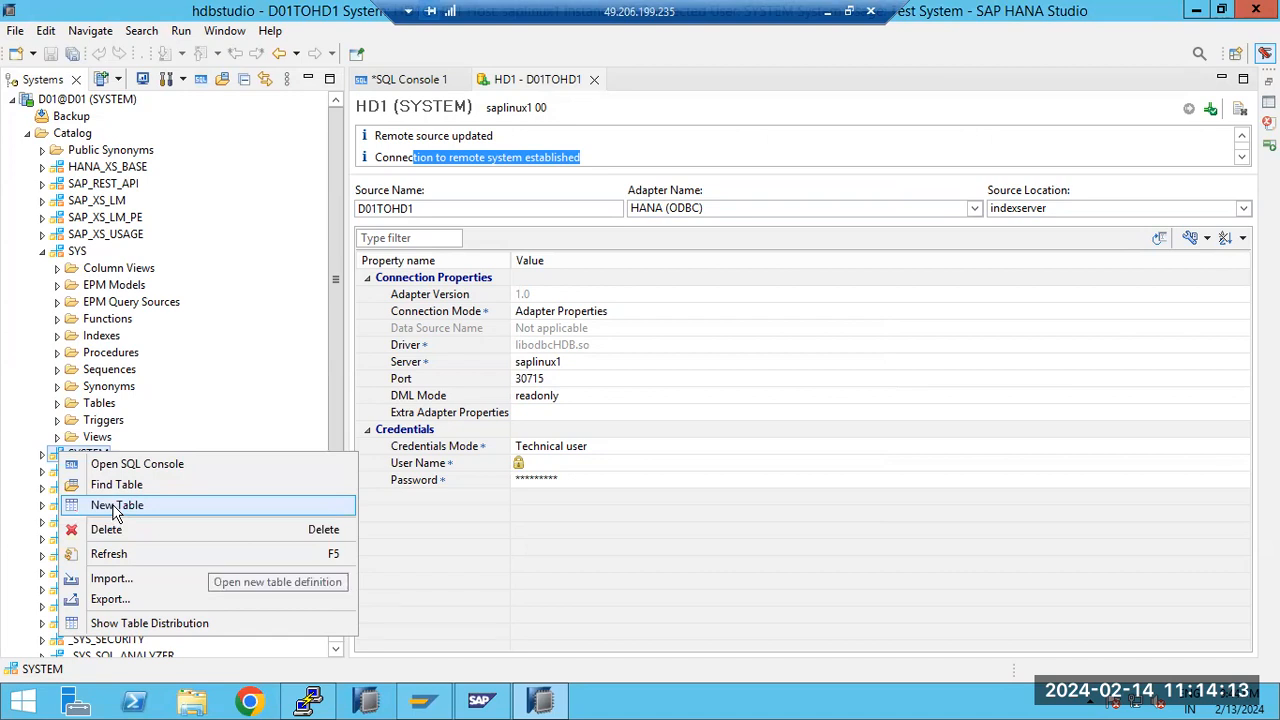
{"action": "left_click", "coordinate": [116, 507]}
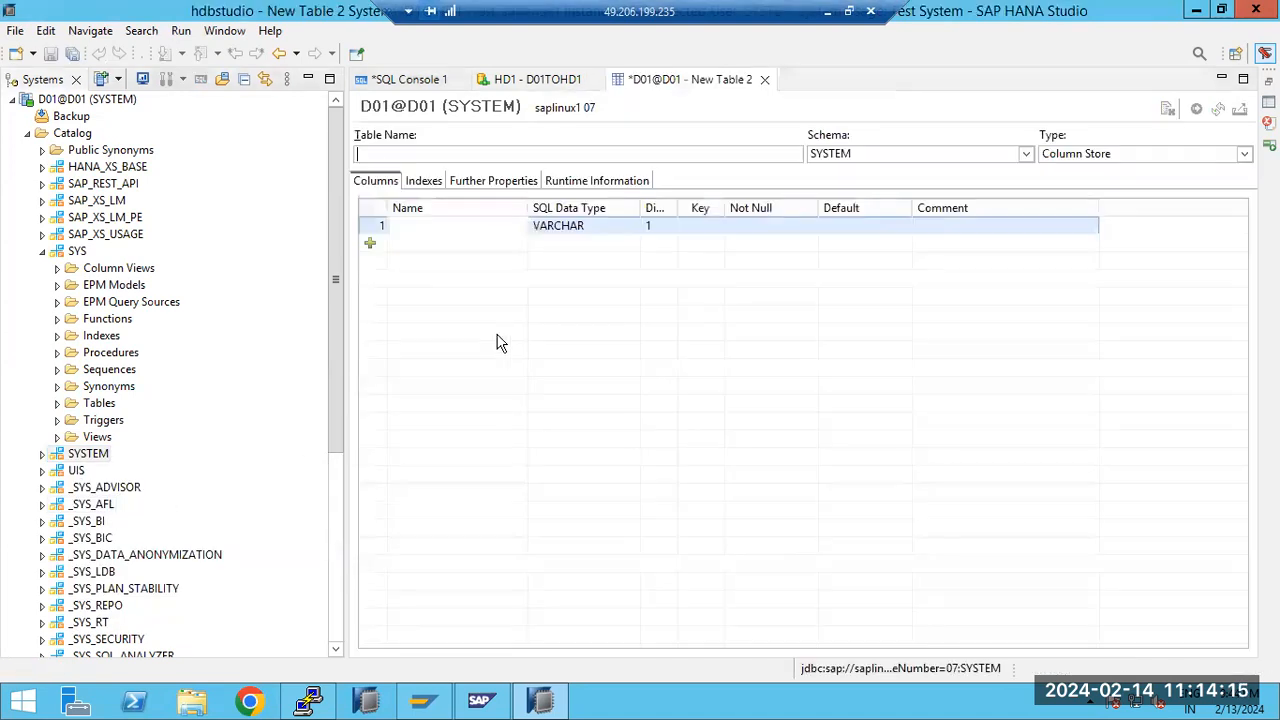
Name the new table ZTEST1 and its first VARCHAR column NAME
{"action": "type", "text": "Z"}
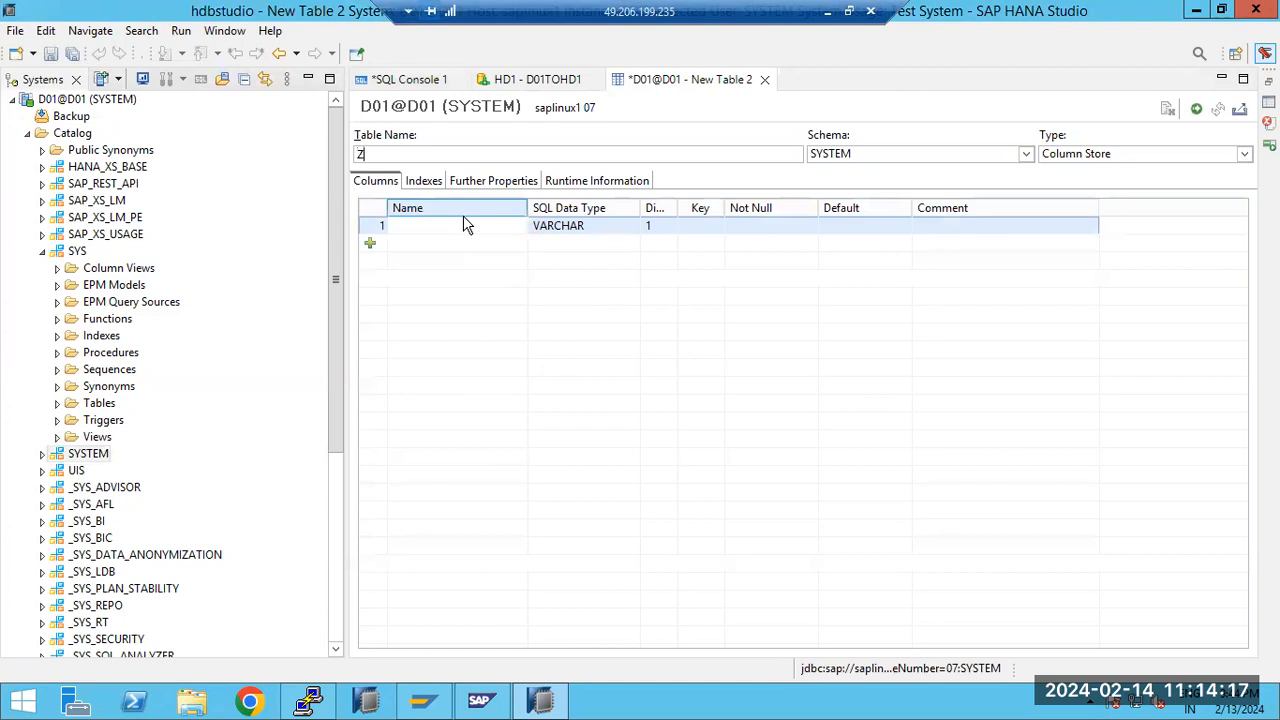
{"action": "type", "text": "TE"}
{"action": "key", "text": "BackSpace"}
{"action": "type", "text": "EST1"}
{"action": "left_click", "coordinate": [400, 224]}
{"action": "type", "text": "NAME"}
Add a second column named EMP and create the table in D01's SYSTEM schema
{"action": "left_click", "coordinate": [437, 247]}
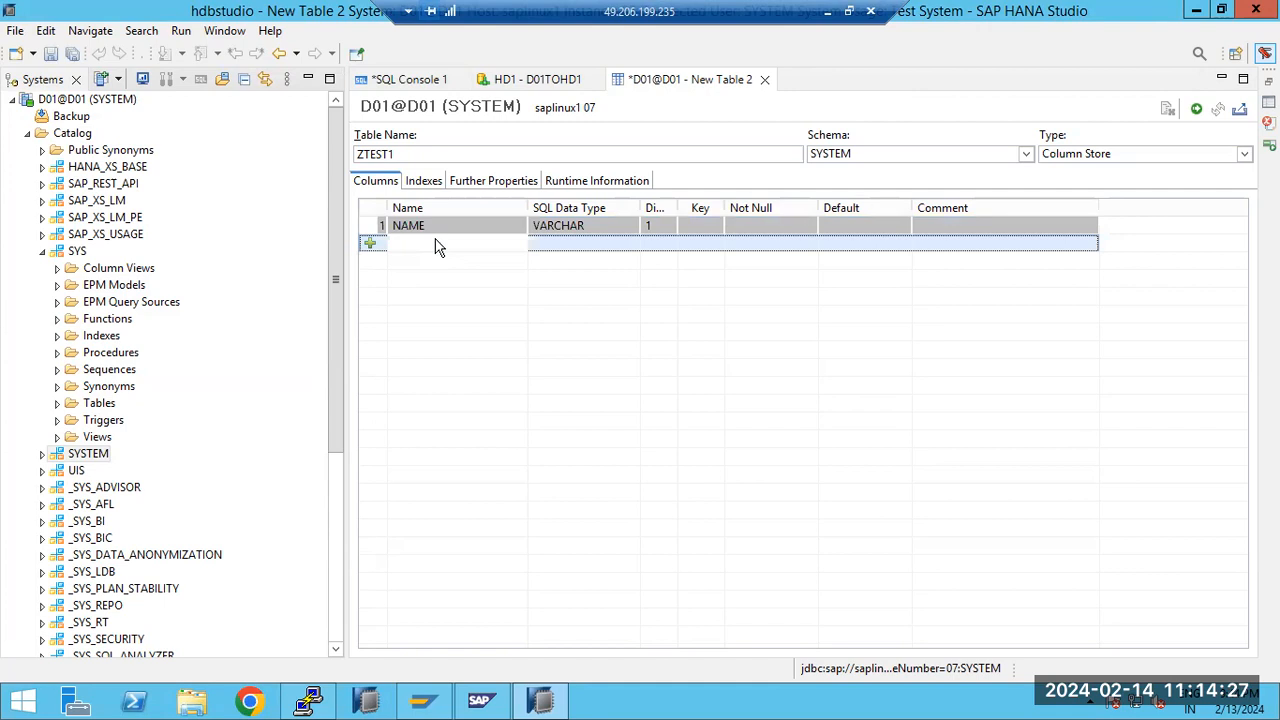
{"action": "left_click", "coordinate": [409, 243]}
{"action": "type", "text": "EMP"}
{"action": "left_click", "coordinate": [1196, 108]}
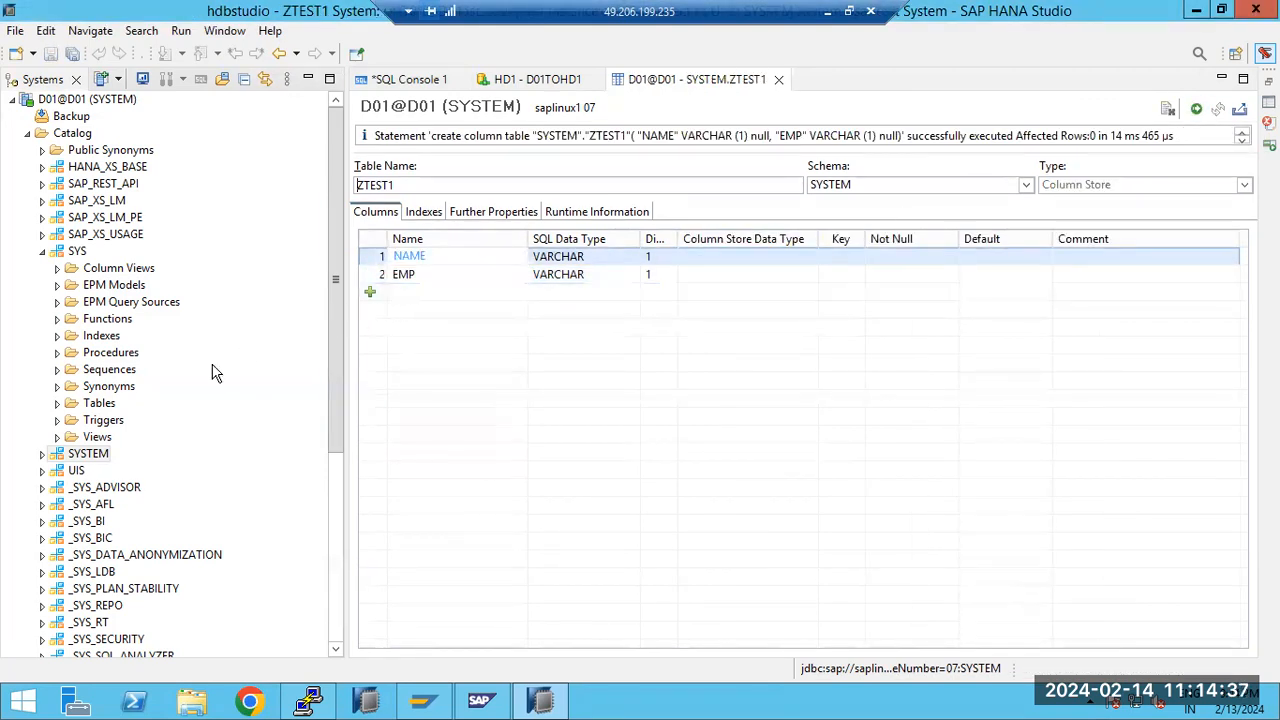
Collapse D01's catalog and log off from system D01
{"action": "left_click", "coordinate": [29, 134]}
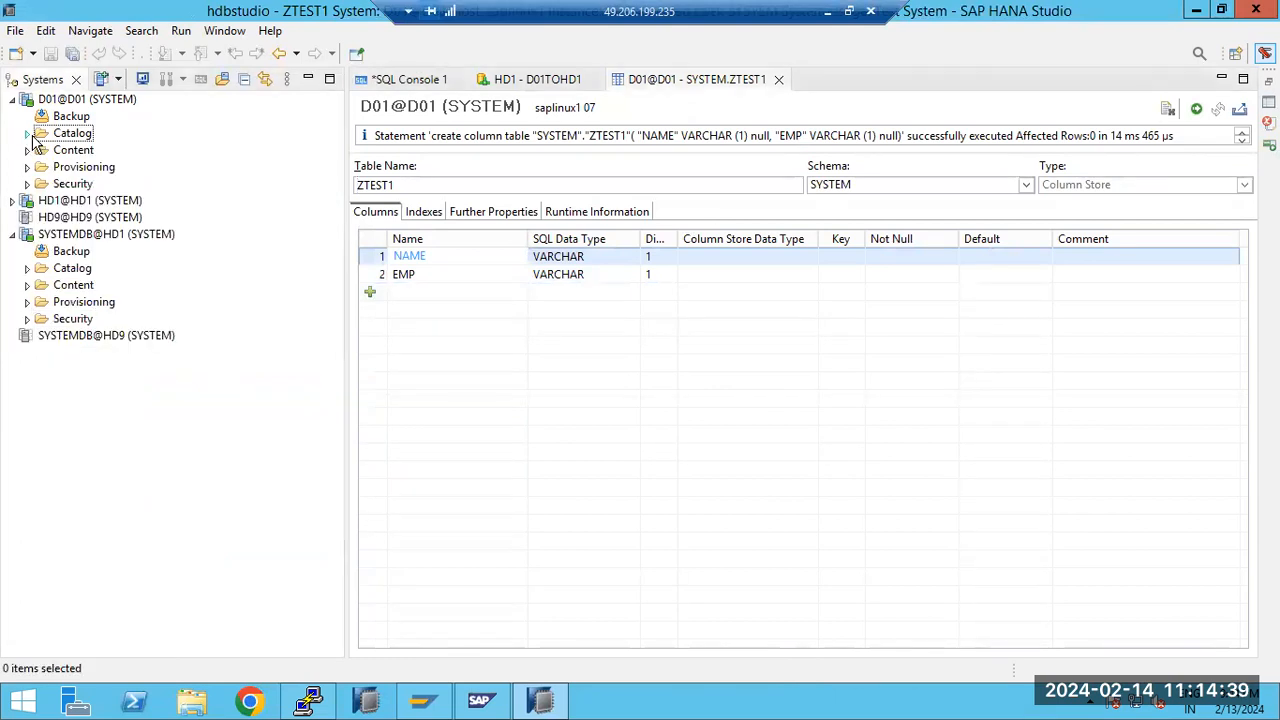
{"action": "left_click", "coordinate": [60, 100]}
{"action": "right_click", "coordinate": [60, 100]}
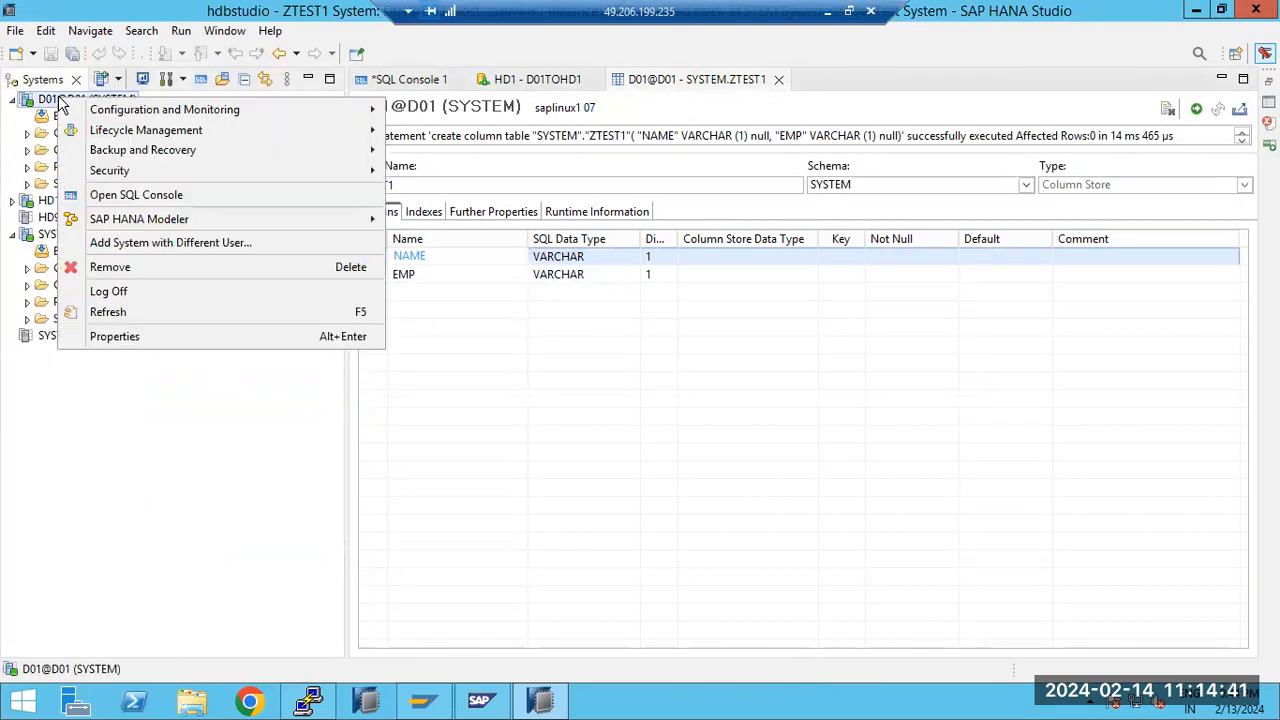
{"action": "left_click", "coordinate": [114, 289]}
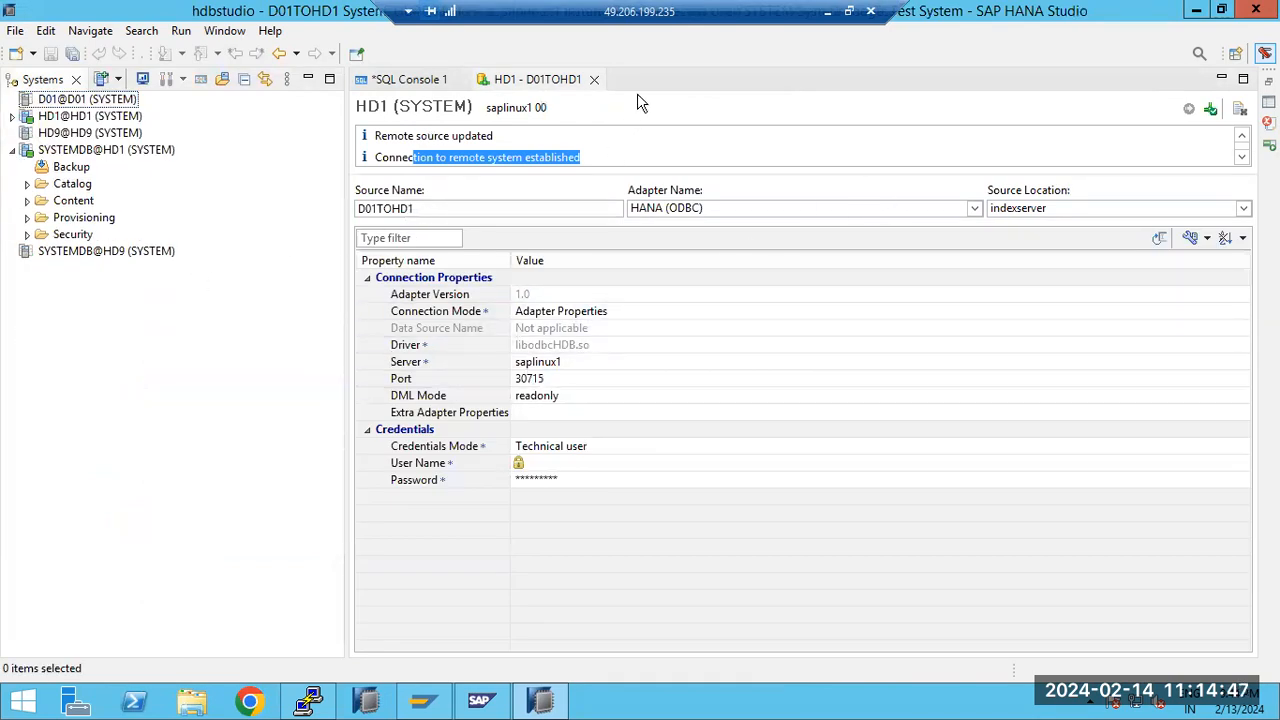
Close the D01TOHD1 remote source editor and SQL Console 1 without saving, and expand the HD1@HD1 system
{"action": "left_click", "coordinate": [594, 79]}
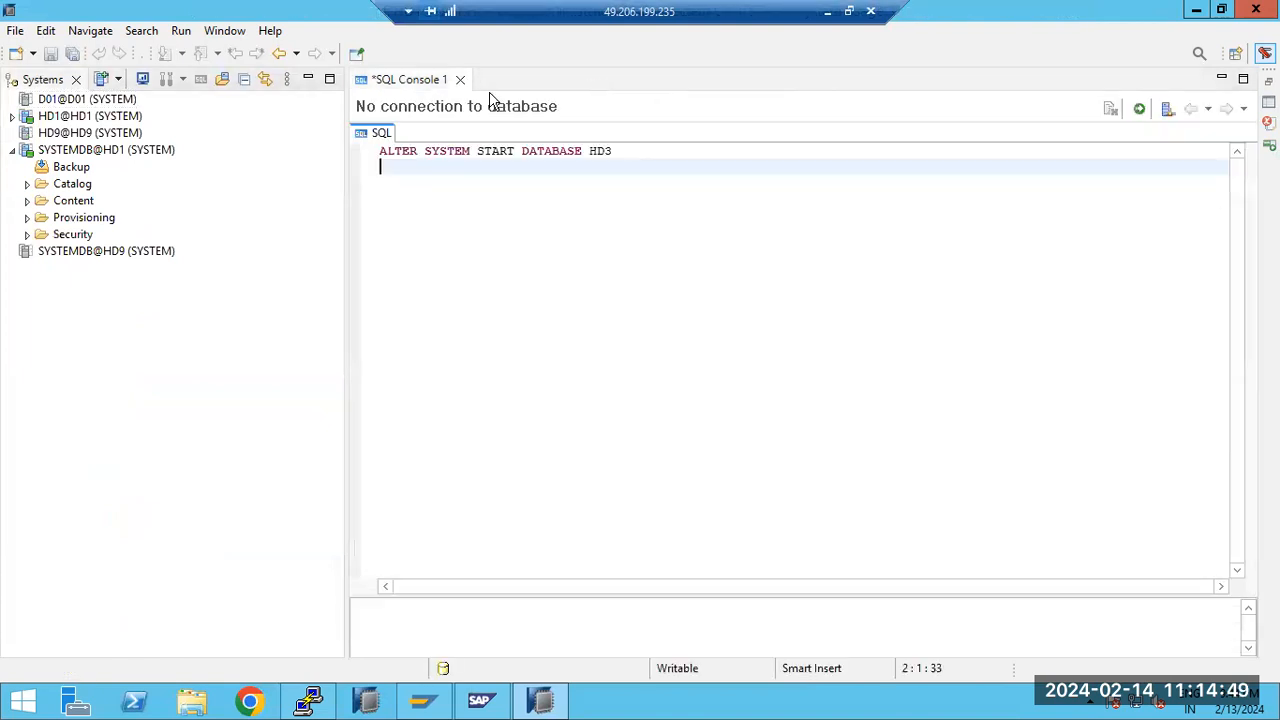
{"action": "left_click", "coordinate": [460, 80]}
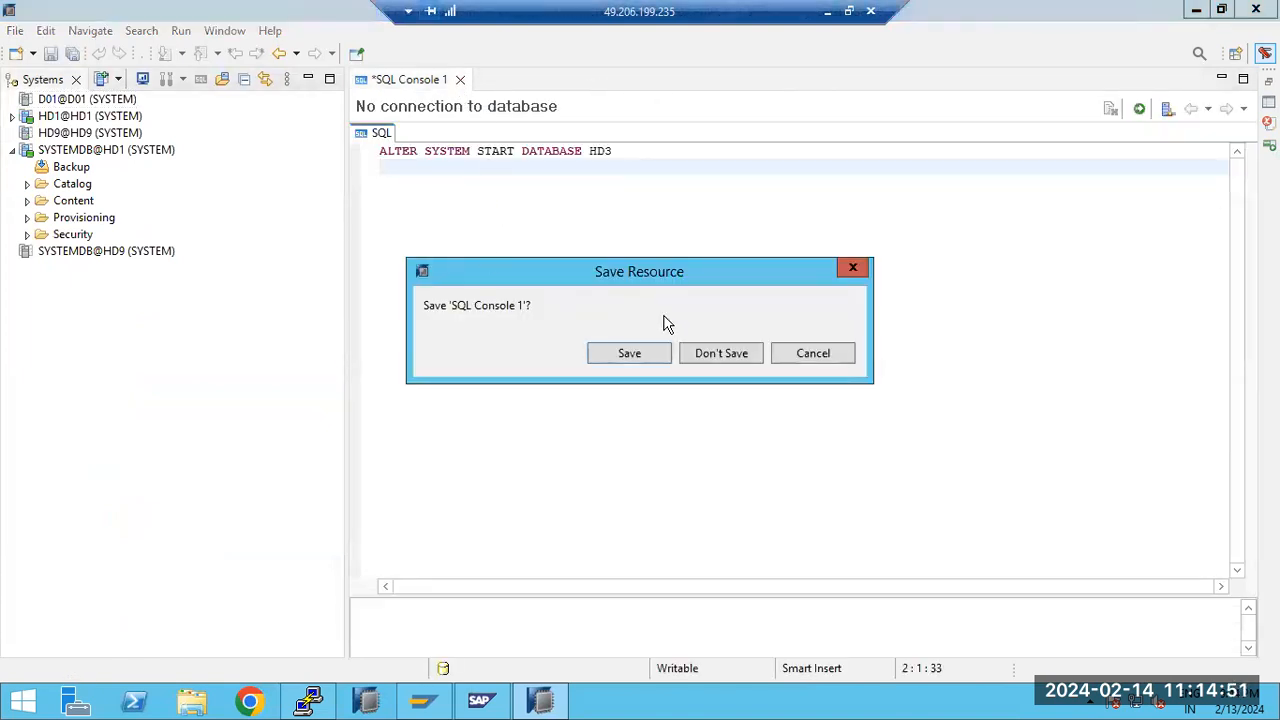
{"action": "left_click_drag", "start_coordinate": [676, 280], "coordinate": [709, 171]}
{"action": "left_click", "coordinate": [731, 252]}
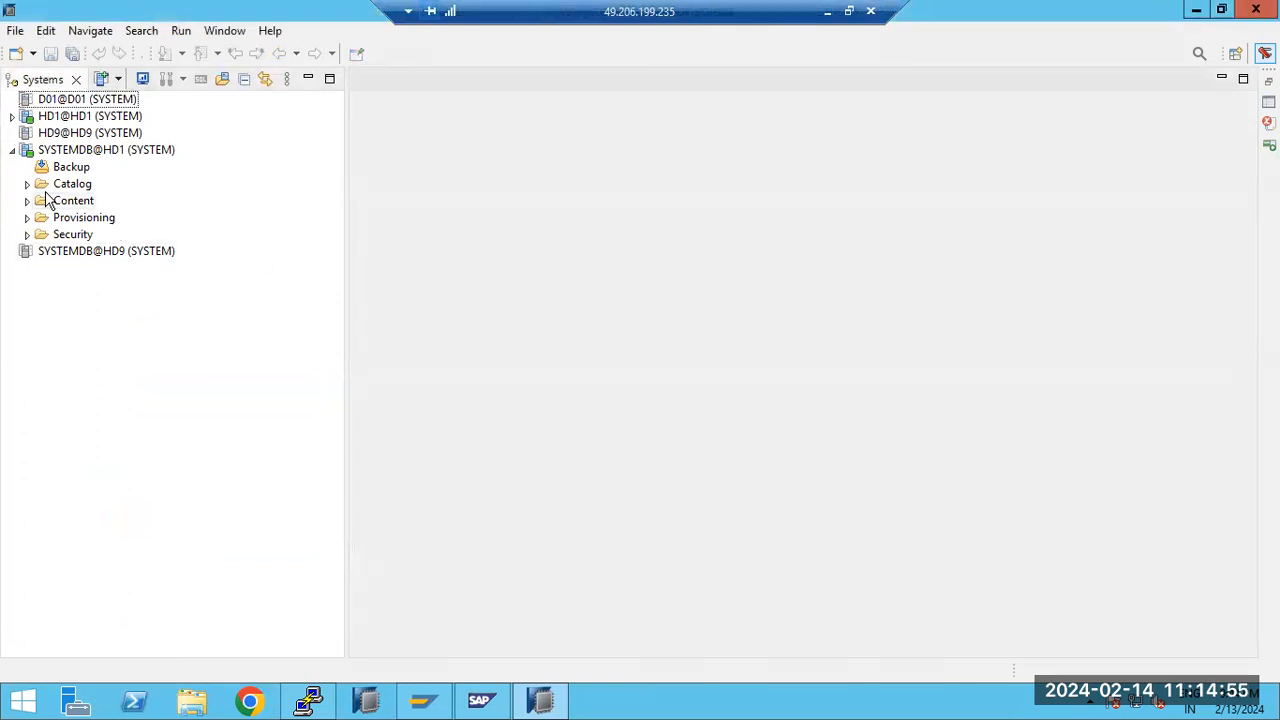
{"action": "left_click", "coordinate": [12, 116]}
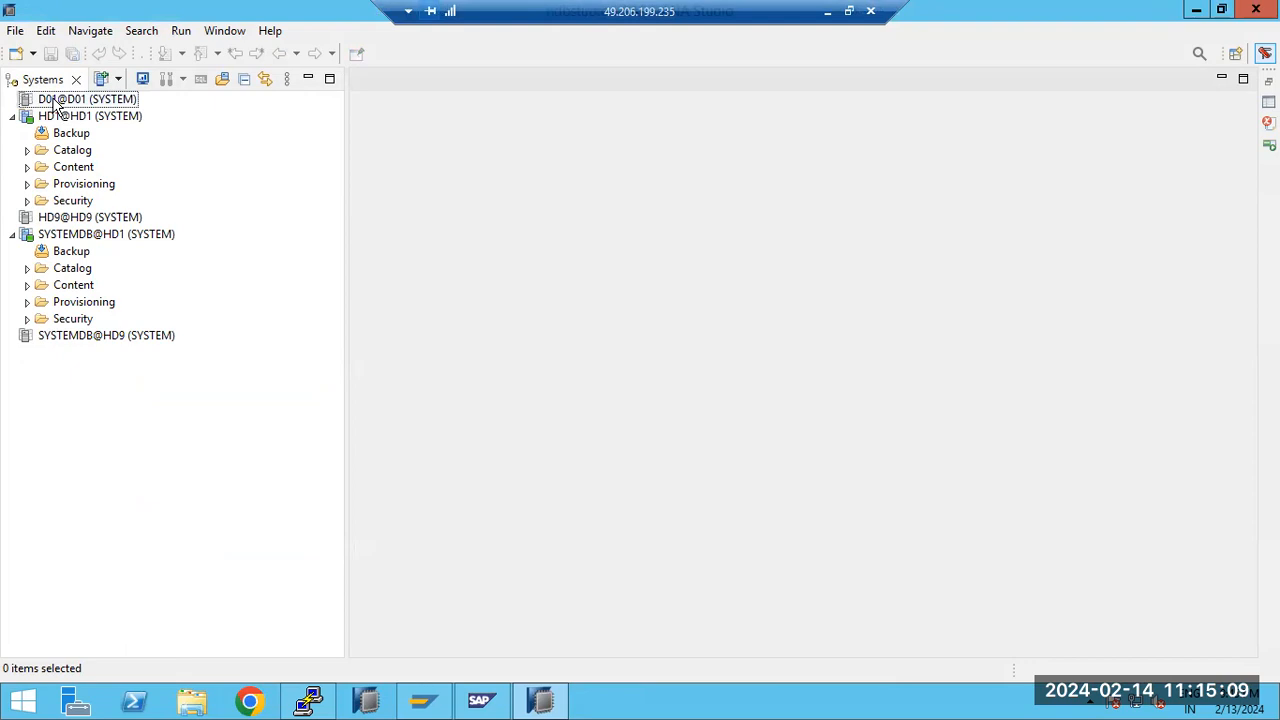
Switch to the HANA diagram in Paint, start a text box below the HANA box, and return to the remote SAP HANA Studio session
{"action": "left_click", "coordinate": [829, 13]}
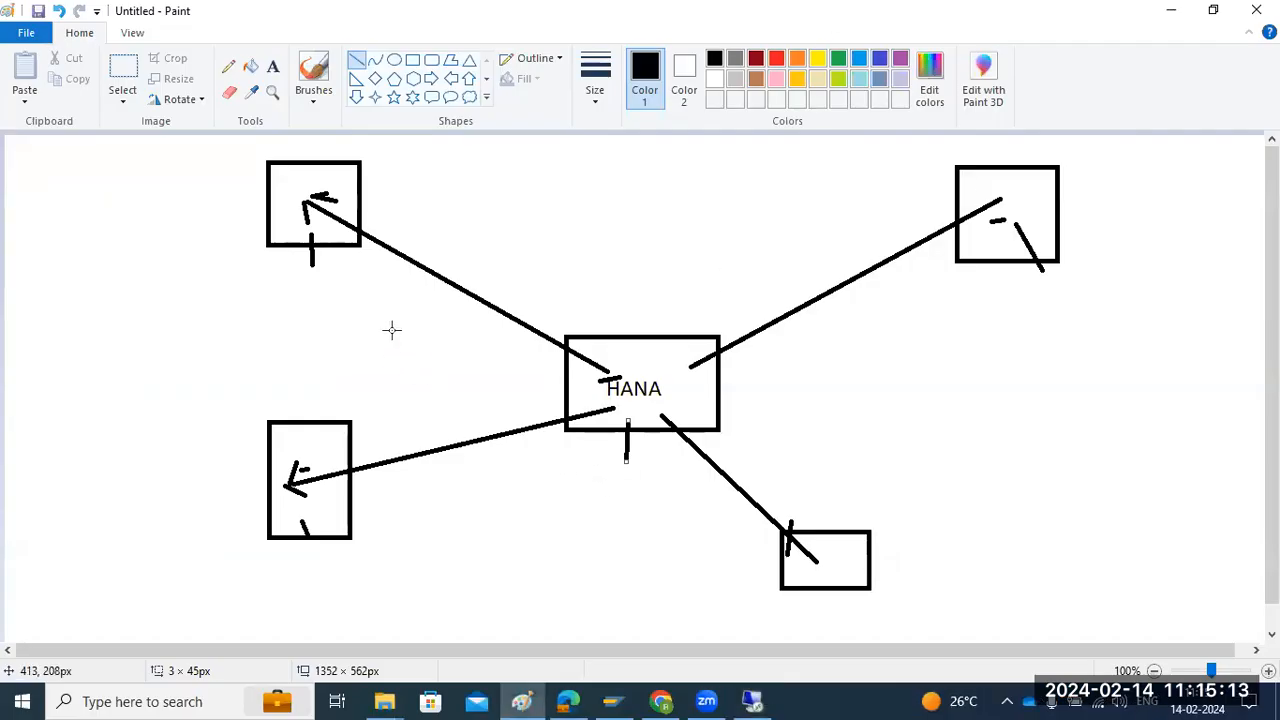
{"action": "left_click", "coordinate": [274, 75]}
{"action": "left_click", "coordinate": [557, 472]}
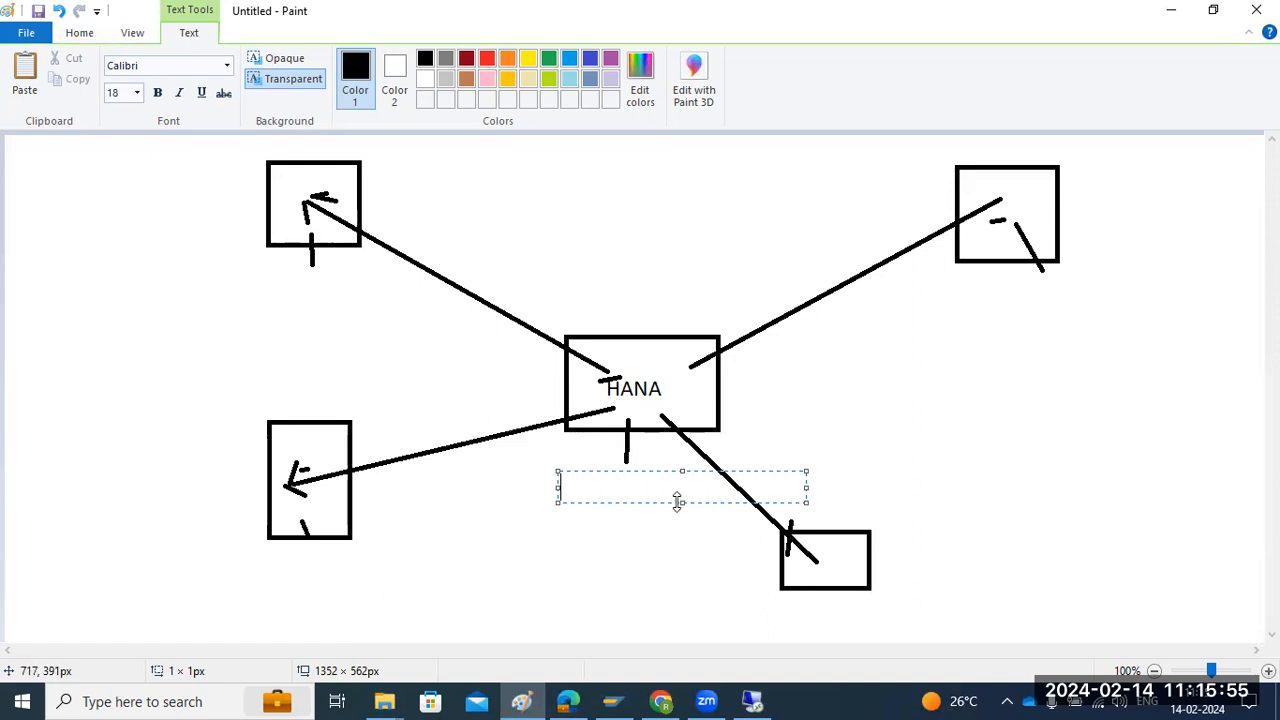
{"action": "left_click", "coordinate": [752, 700]}
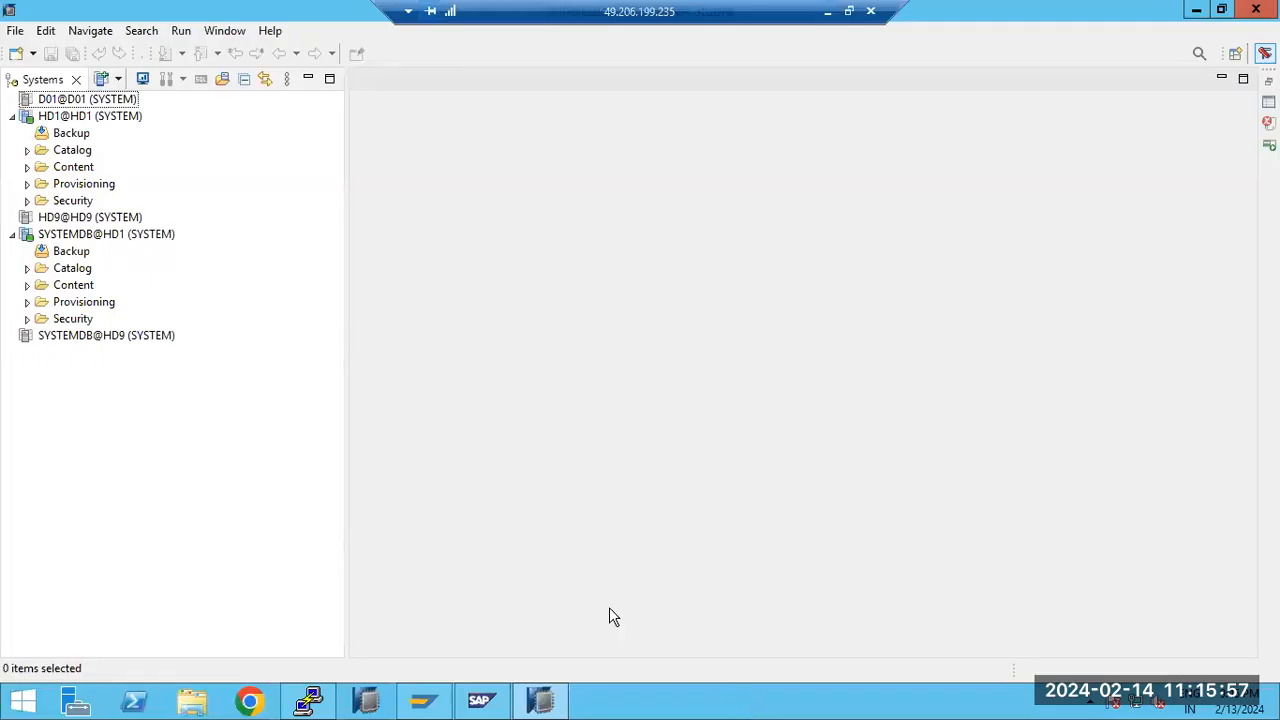
Expand HD1's remote source D01TOHD1 down to the tables of its SYSTEM schema
{"action": "left_click", "coordinate": [28, 184]}
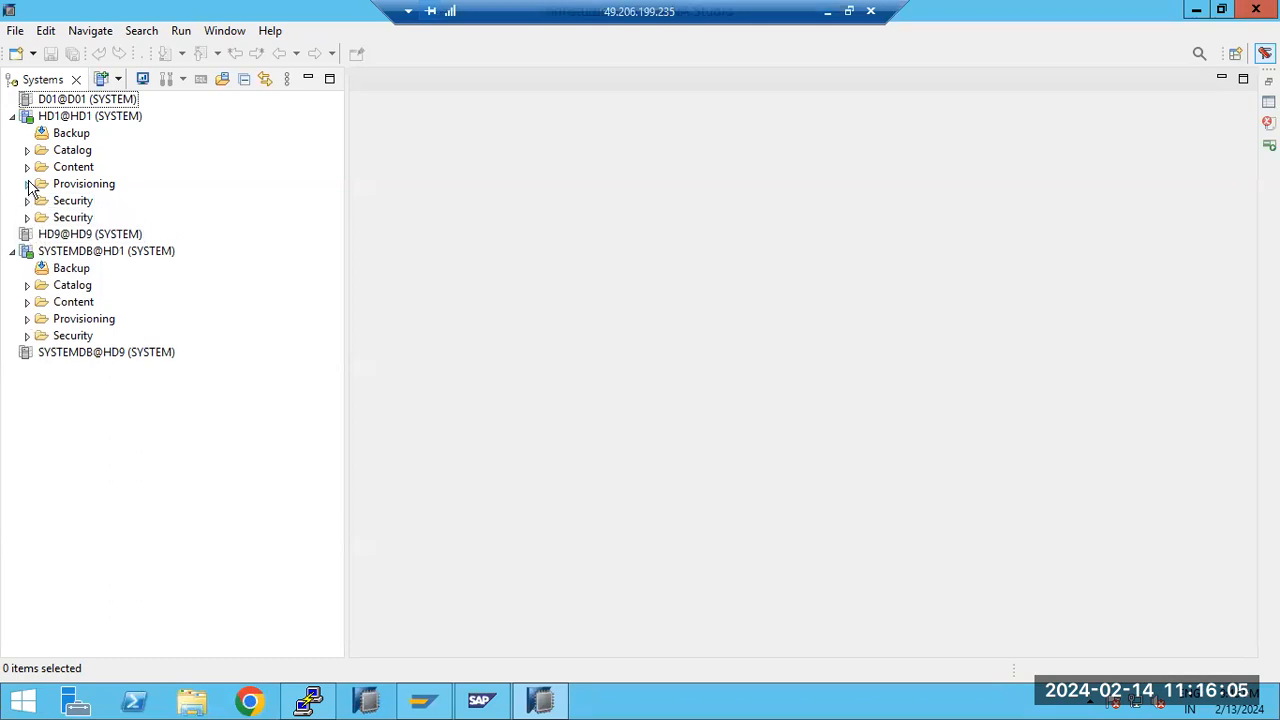
{"action": "left_click", "coordinate": [41, 218]}
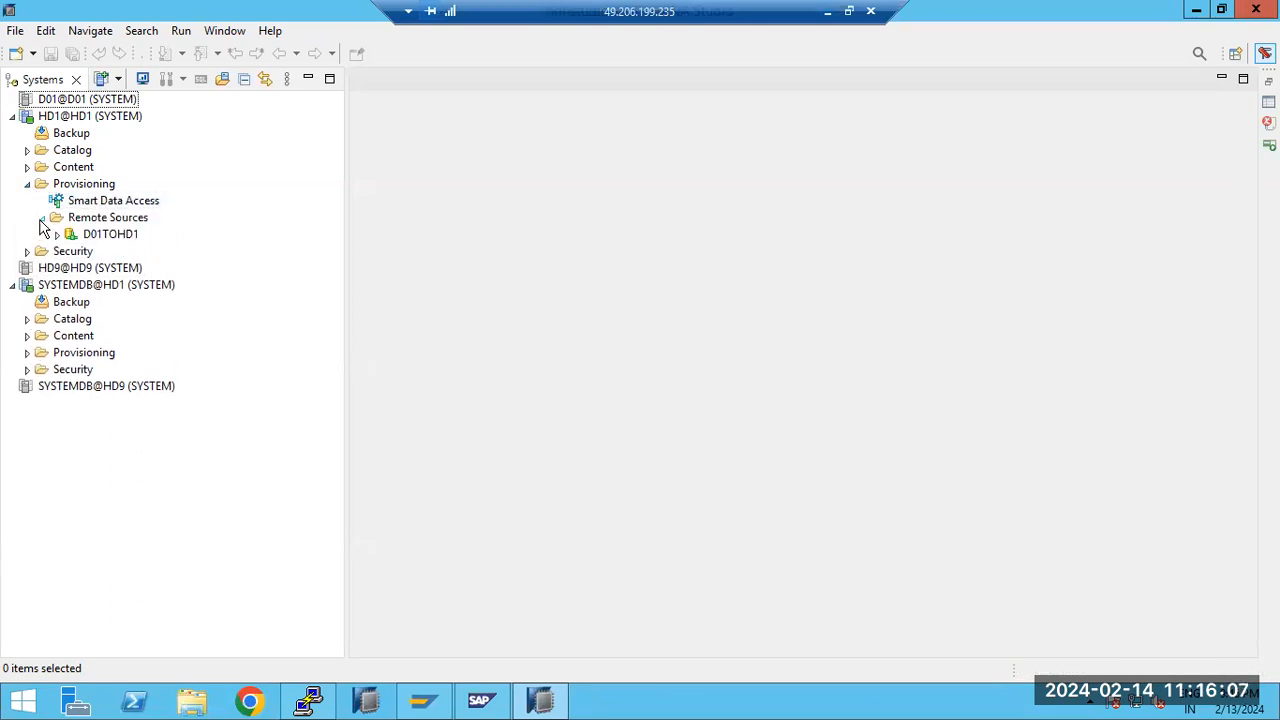
{"action": "left_click", "coordinate": [57, 236]}
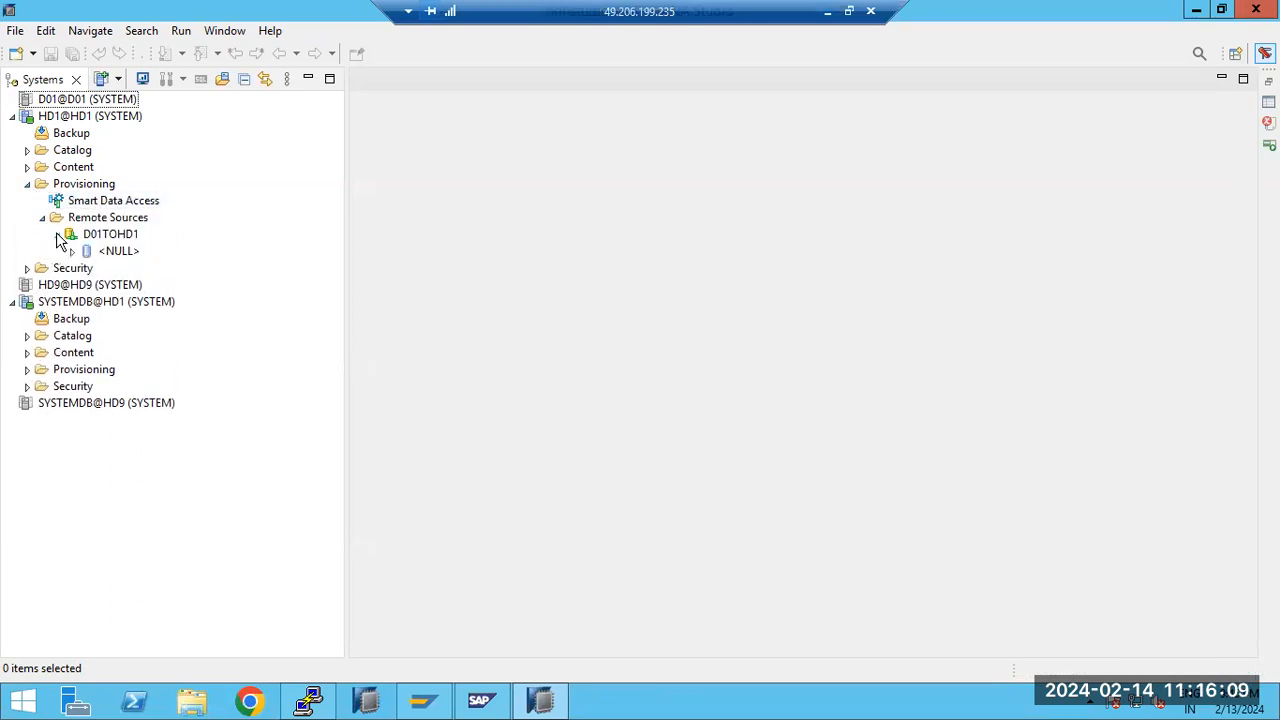
{"action": "left_click", "coordinate": [72, 251]}
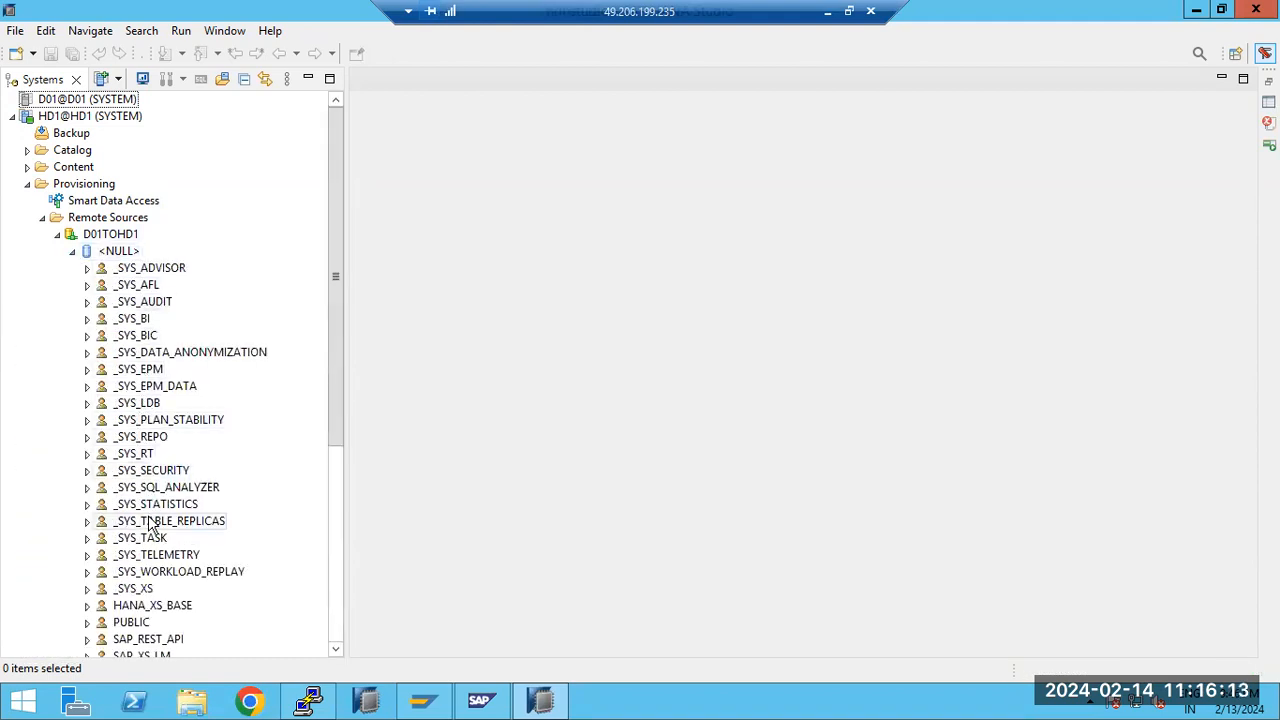
{"action": "scroll", "coordinate": [148, 524], "scroll_direction": "down", "scroll_amount": 3}
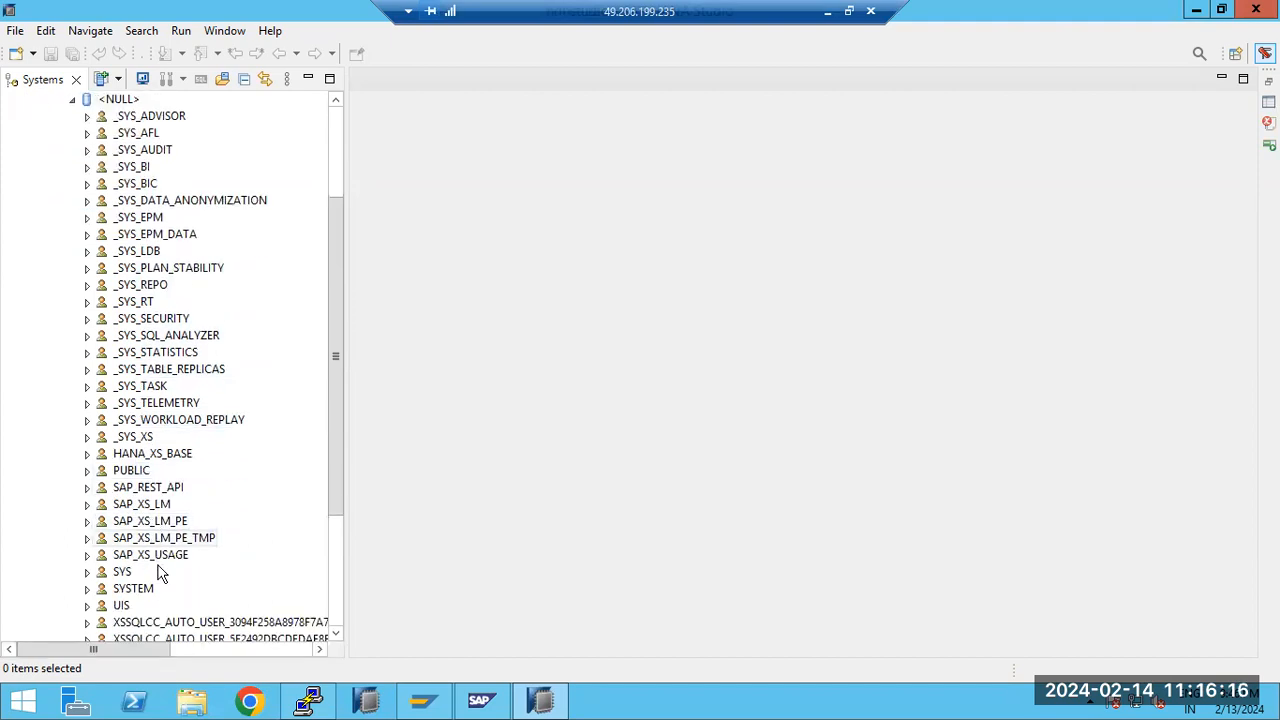
{"action": "left_click", "coordinate": [88, 589]}
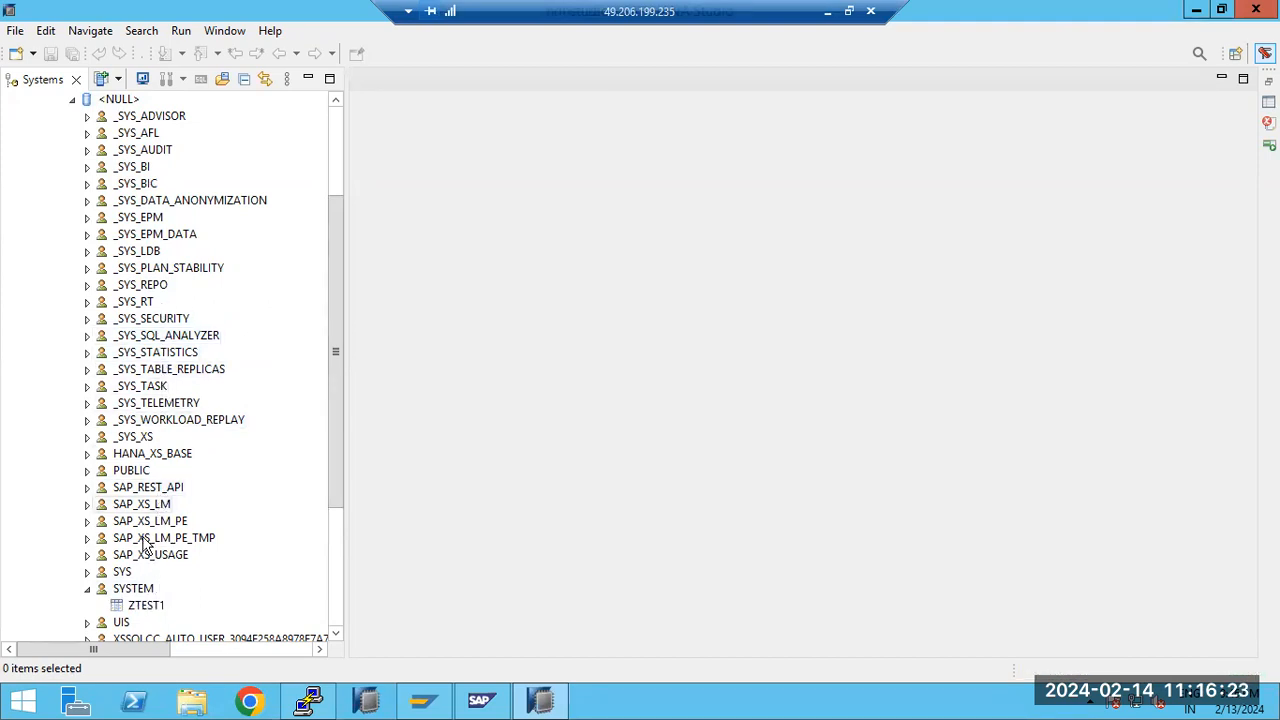
Add remote table ZTEST1 as virtual table D01TOHD1_ZTEST1 in HD1's SYSTEM schema
{"action": "left_click", "coordinate": [143, 608]}
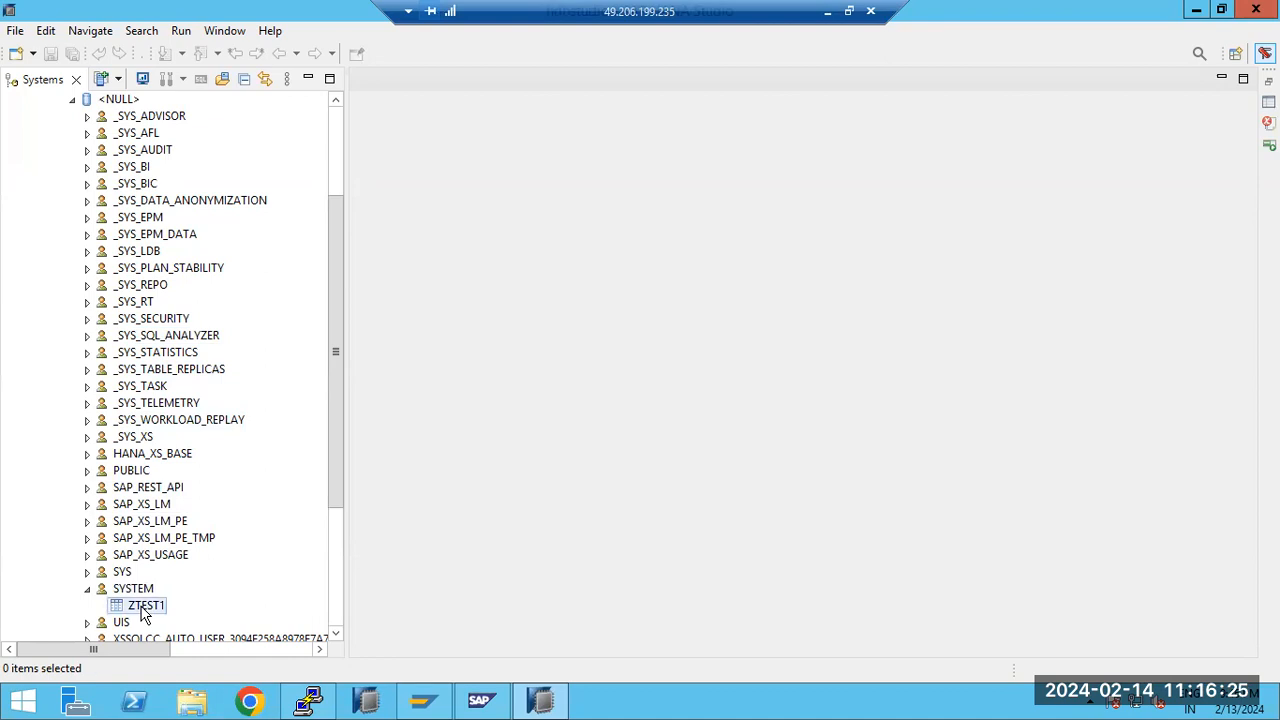
{"action": "right_click", "coordinate": [143, 608]}
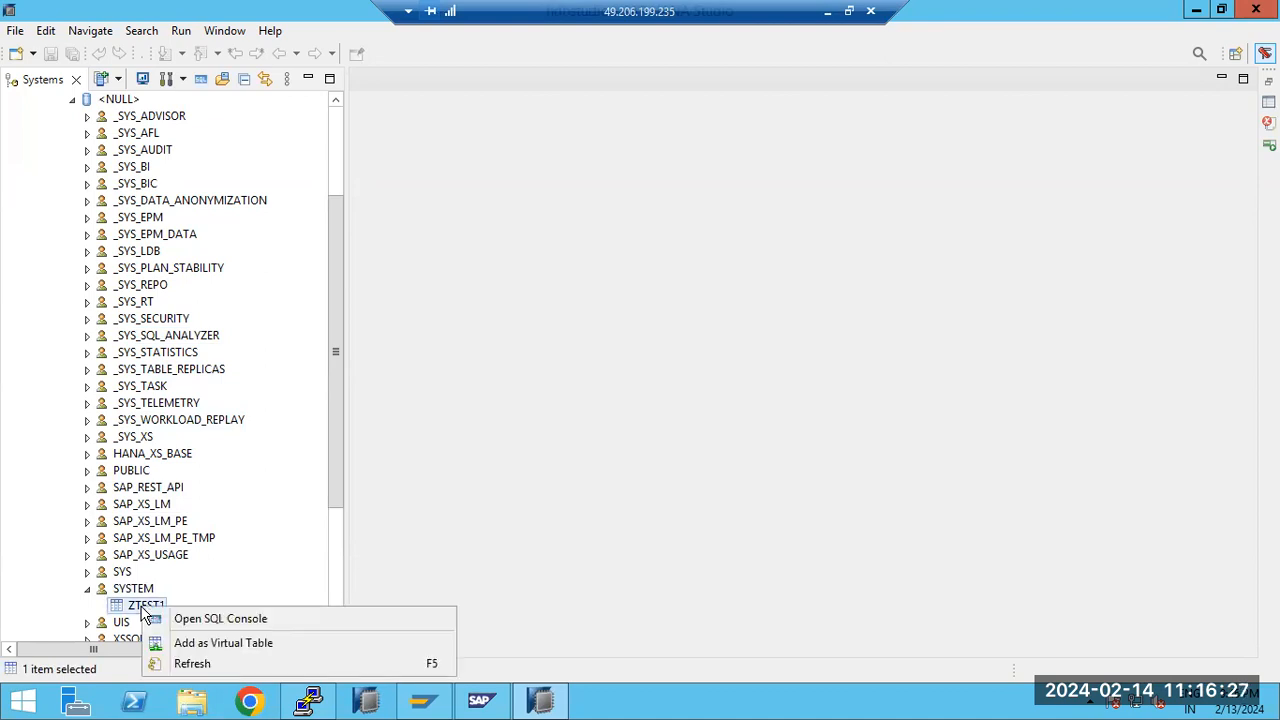
{"action": "left_click", "coordinate": [210, 643]}
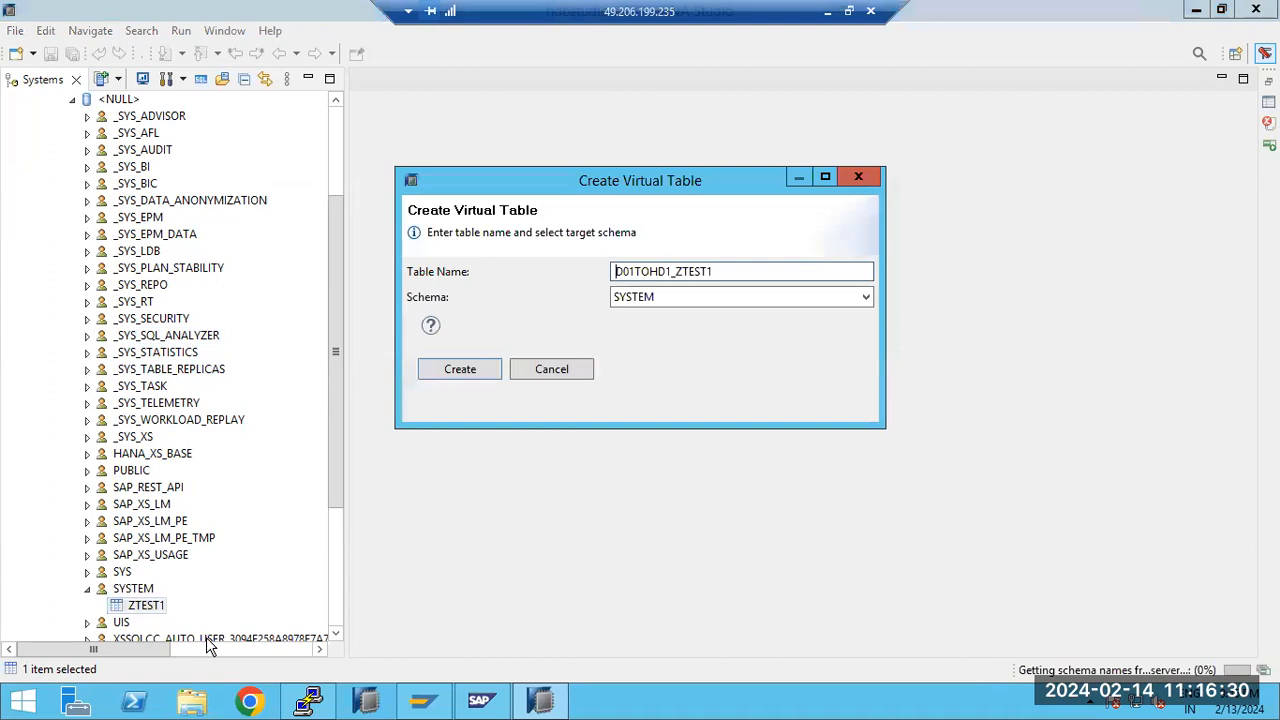
{"action": "left_click", "coordinate": [487, 377]}
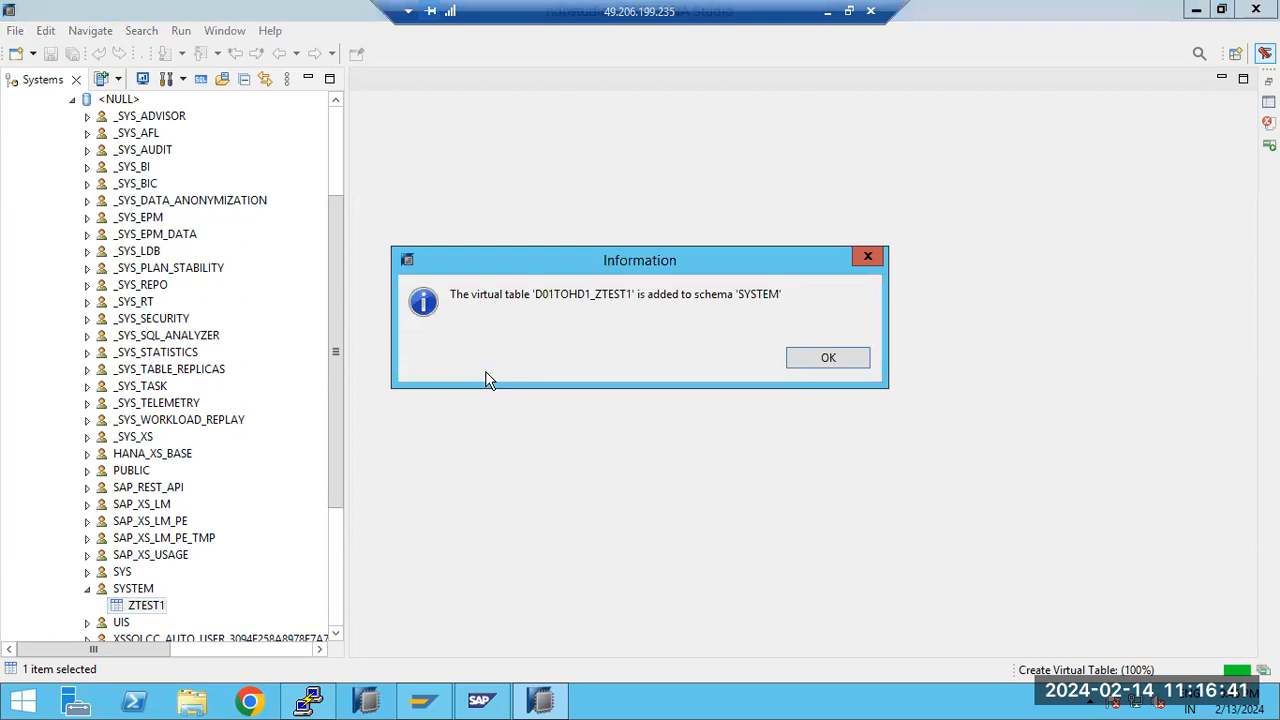
{"action": "left_click", "coordinate": [826, 358]}
Collapse HD1's Provisioning folder and list the tables in the SYSTEM schema of HD1's catalog
{"action": "left_click_drag", "start_coordinate": [328, 298], "coordinate": [332, 206]}
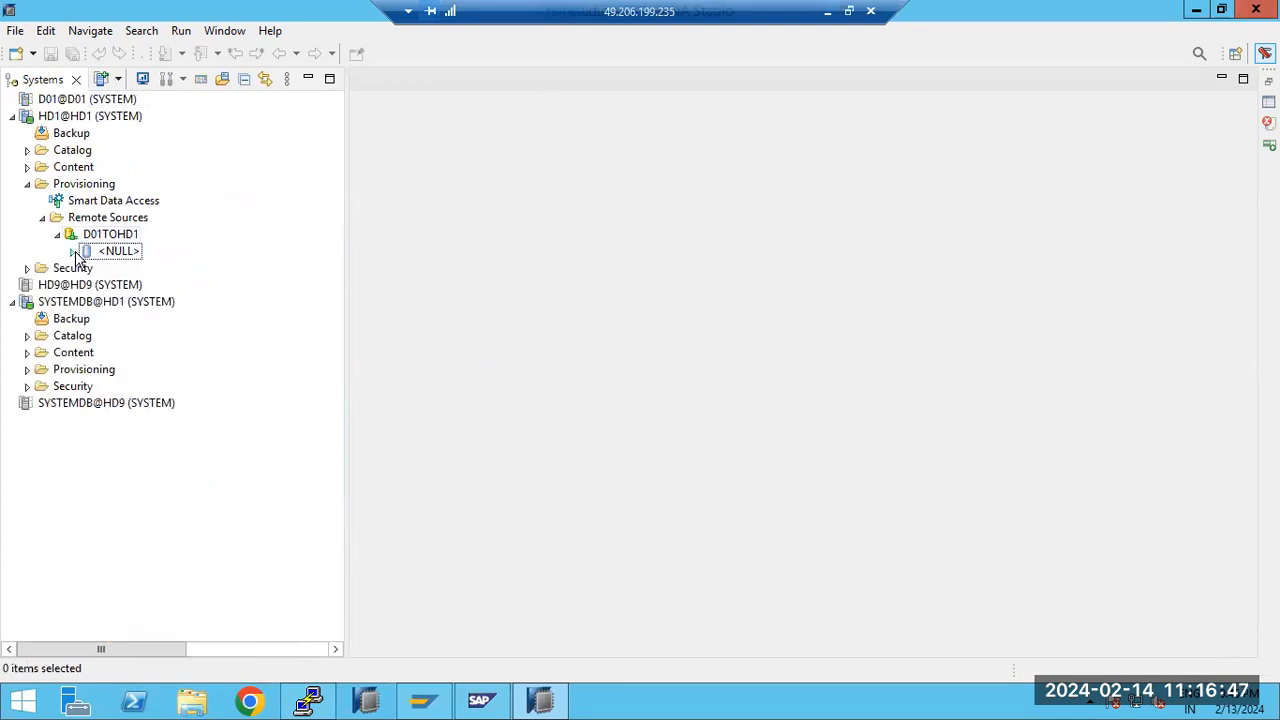
{"action": "left_click", "coordinate": [27, 184]}
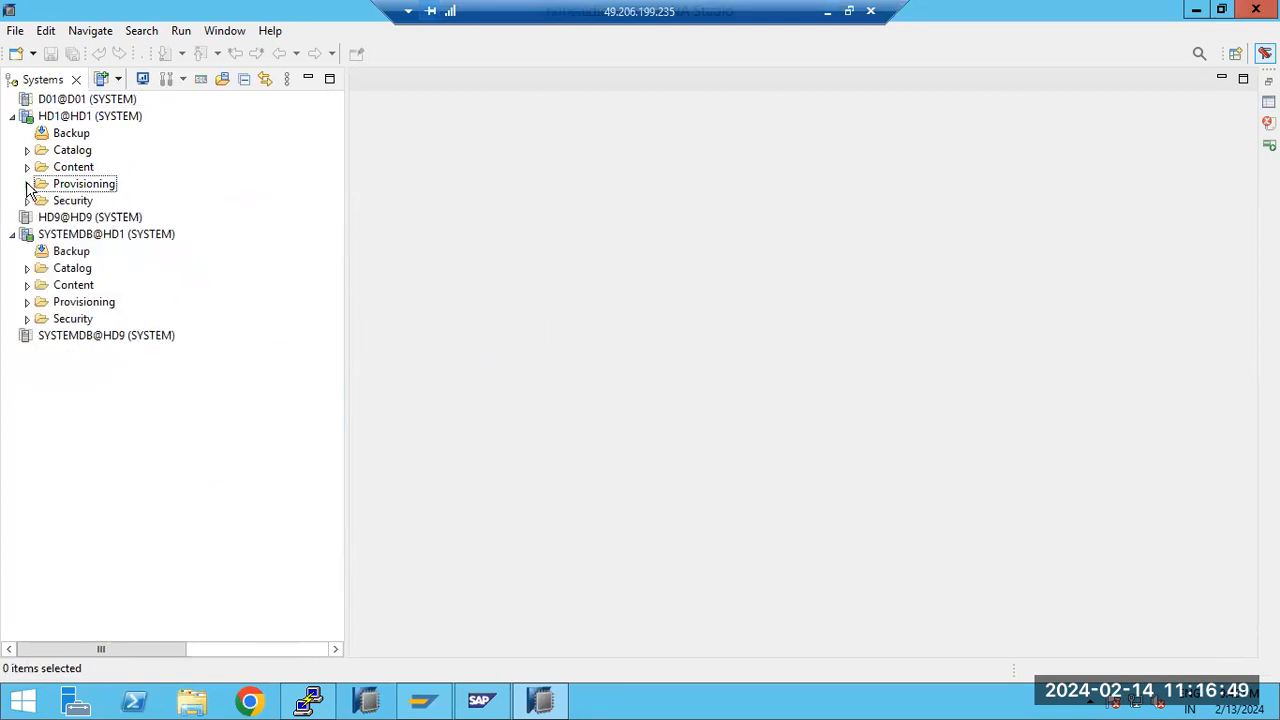
{"action": "left_click", "coordinate": [27, 150]}
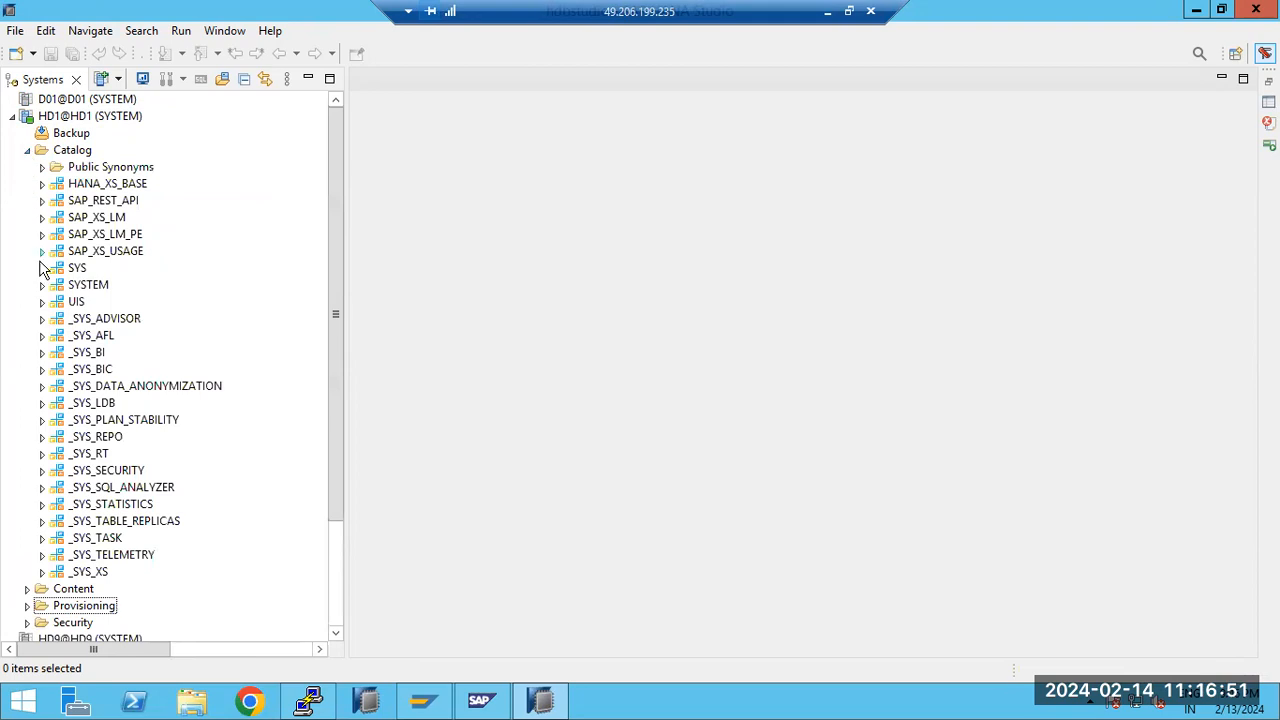
{"action": "left_click", "coordinate": [42, 286]}
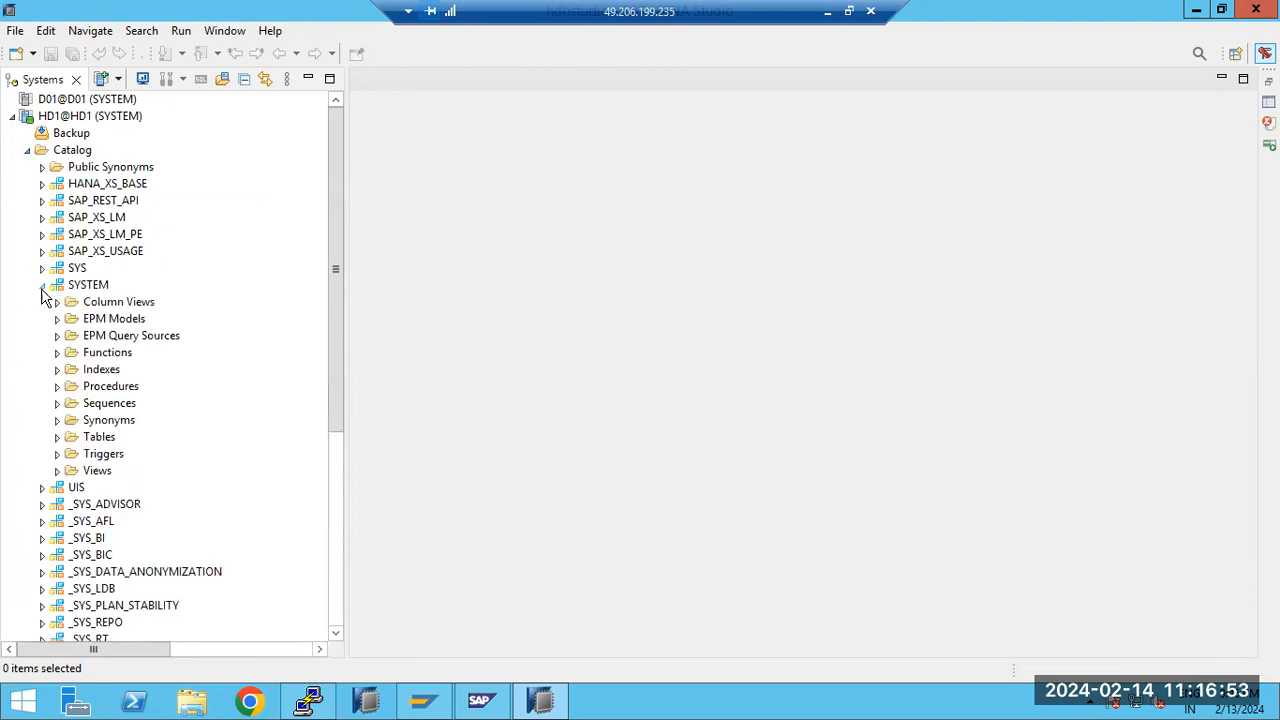
{"action": "left_click", "coordinate": [57, 437]}
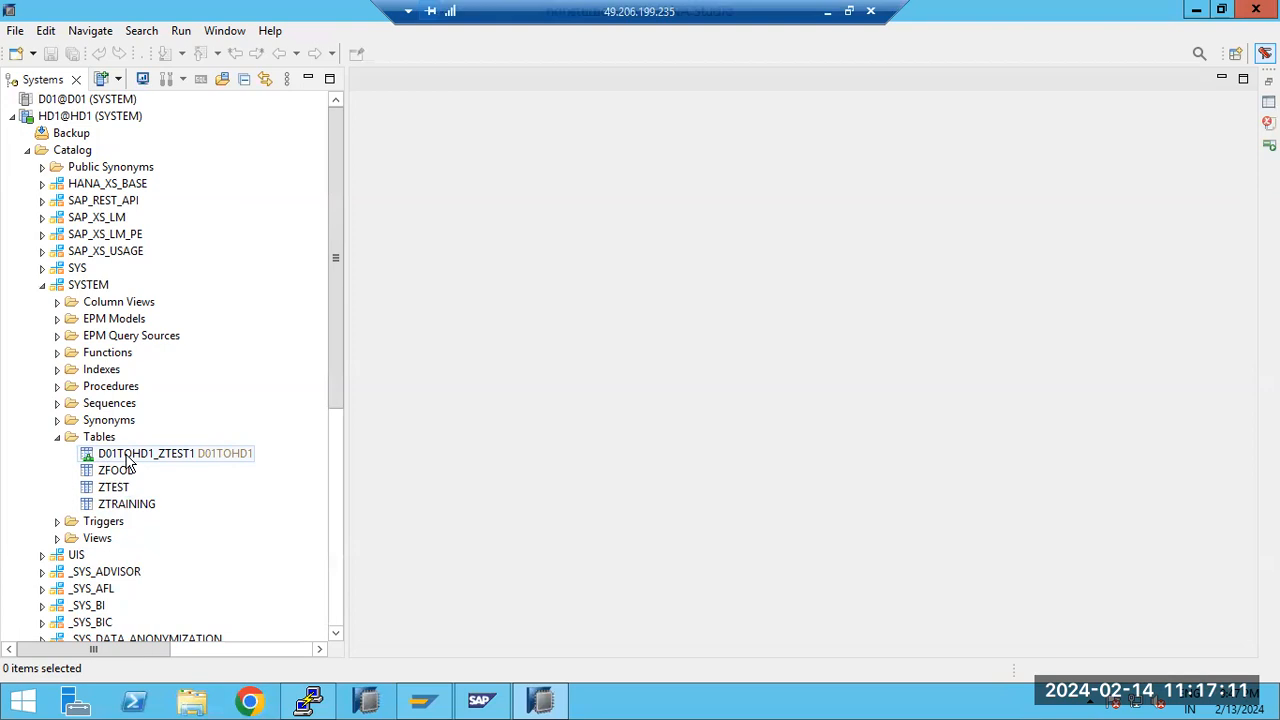
Open the data preview of virtual table D01TOHD1_ZTEST1
{"action": "left_click", "coordinate": [127, 459]}
{"action": "right_click", "coordinate": [127, 459]}
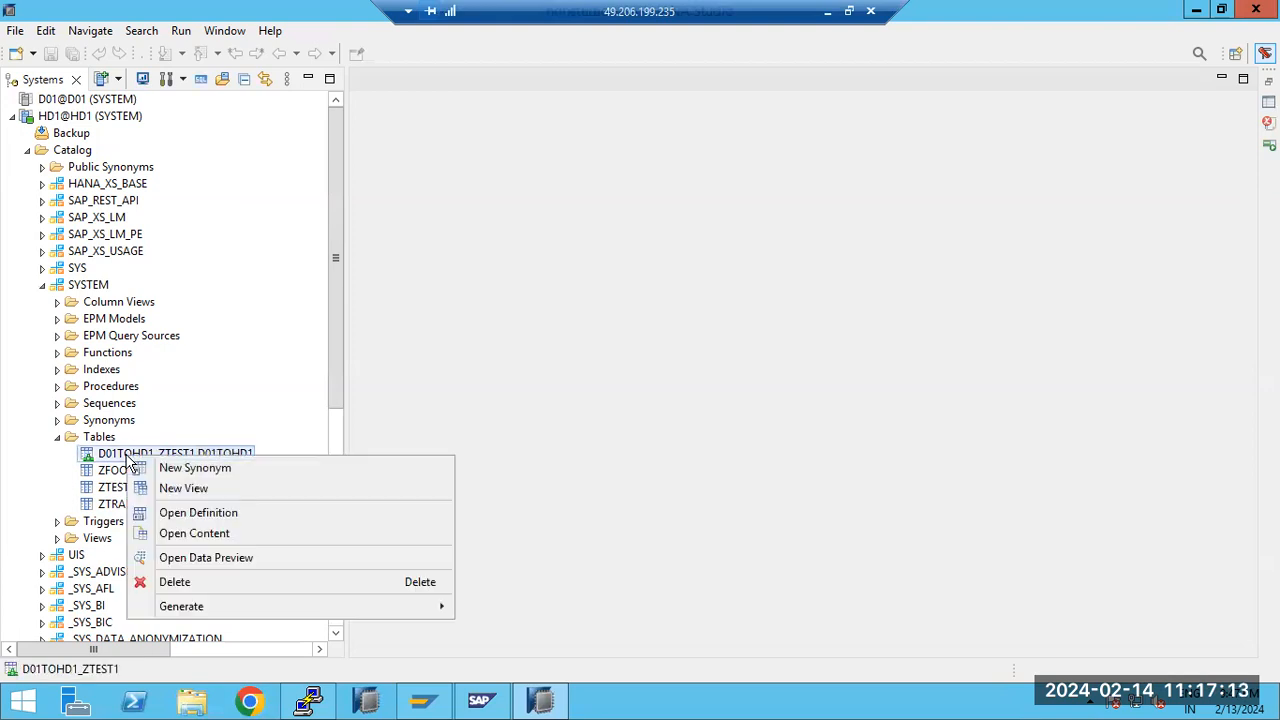
{"action": "left_click", "coordinate": [185, 558]}
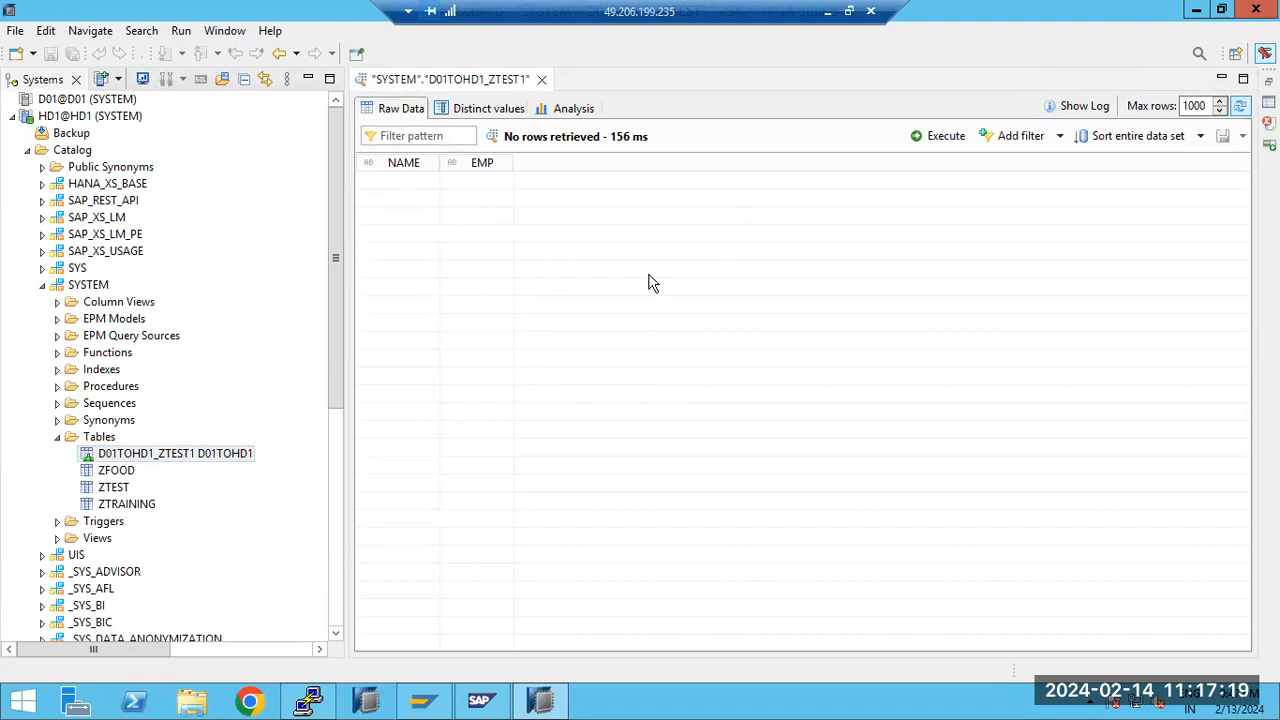
{"action": "left_click", "coordinate": [93, 456]}
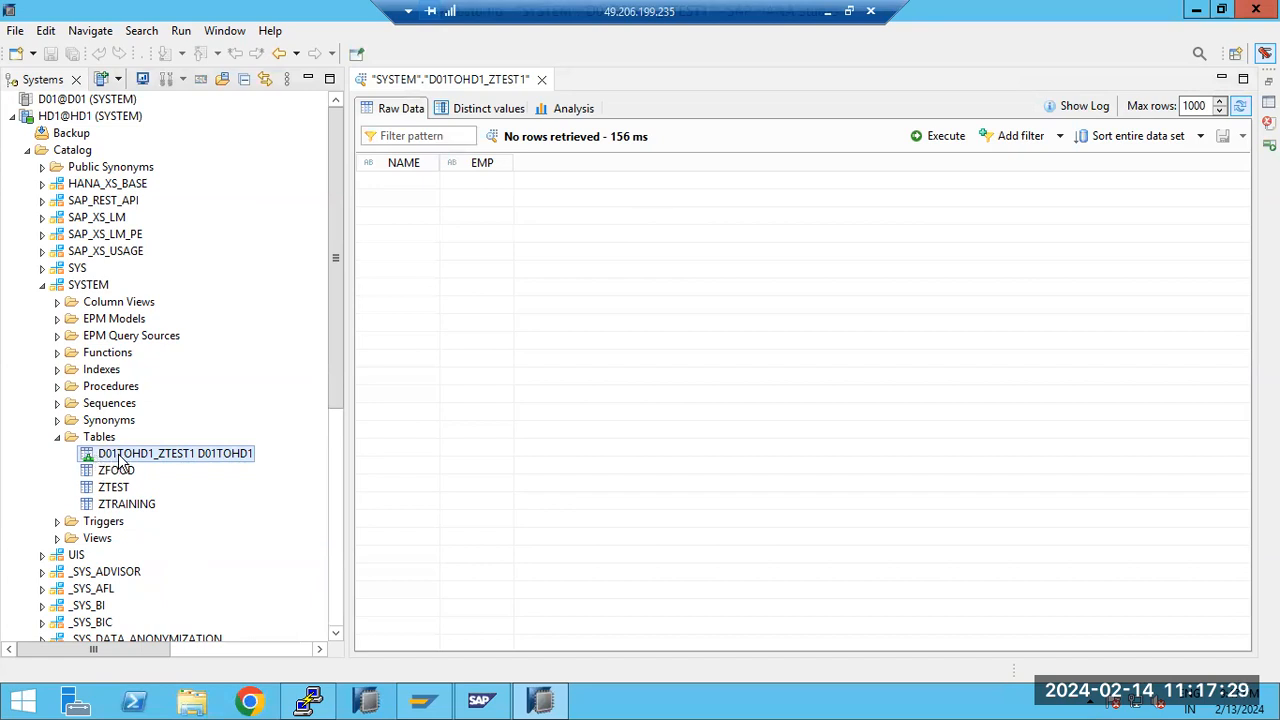
{"action": "left_click", "coordinate": [57, 439]}
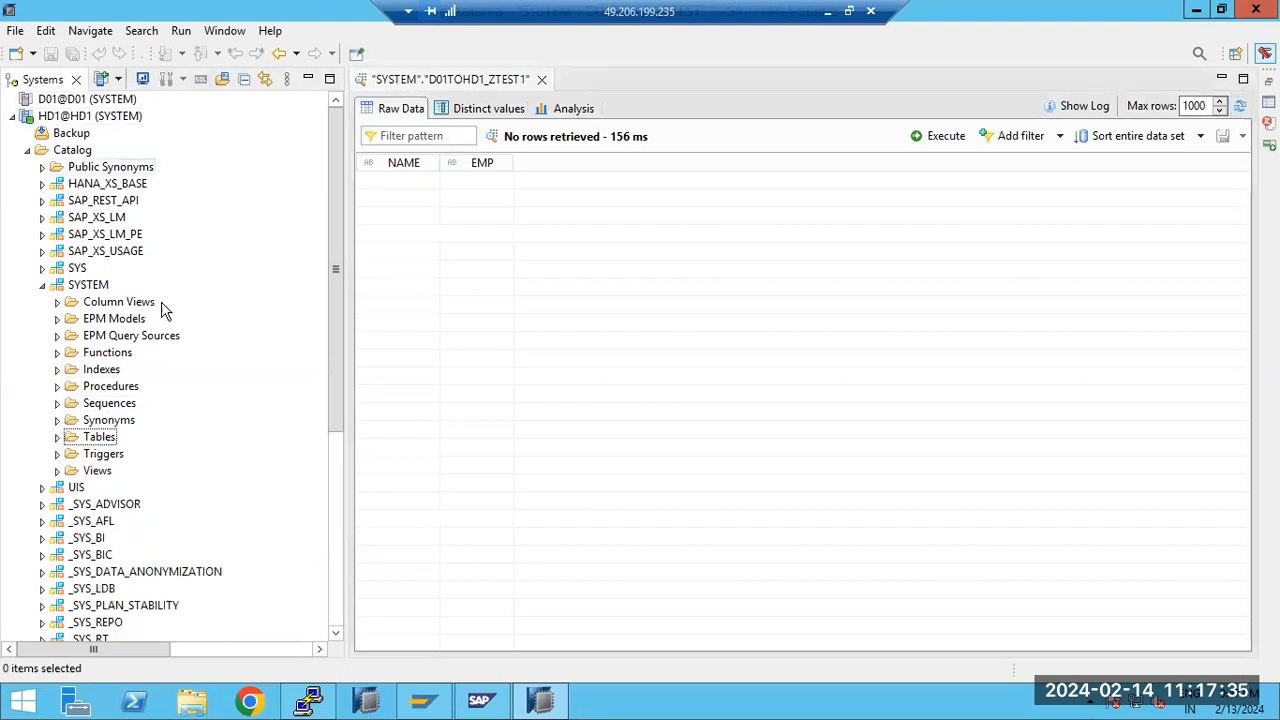
{"action": "left_click", "coordinate": [57, 437]}
{"action": "left_click", "coordinate": [139, 455]}
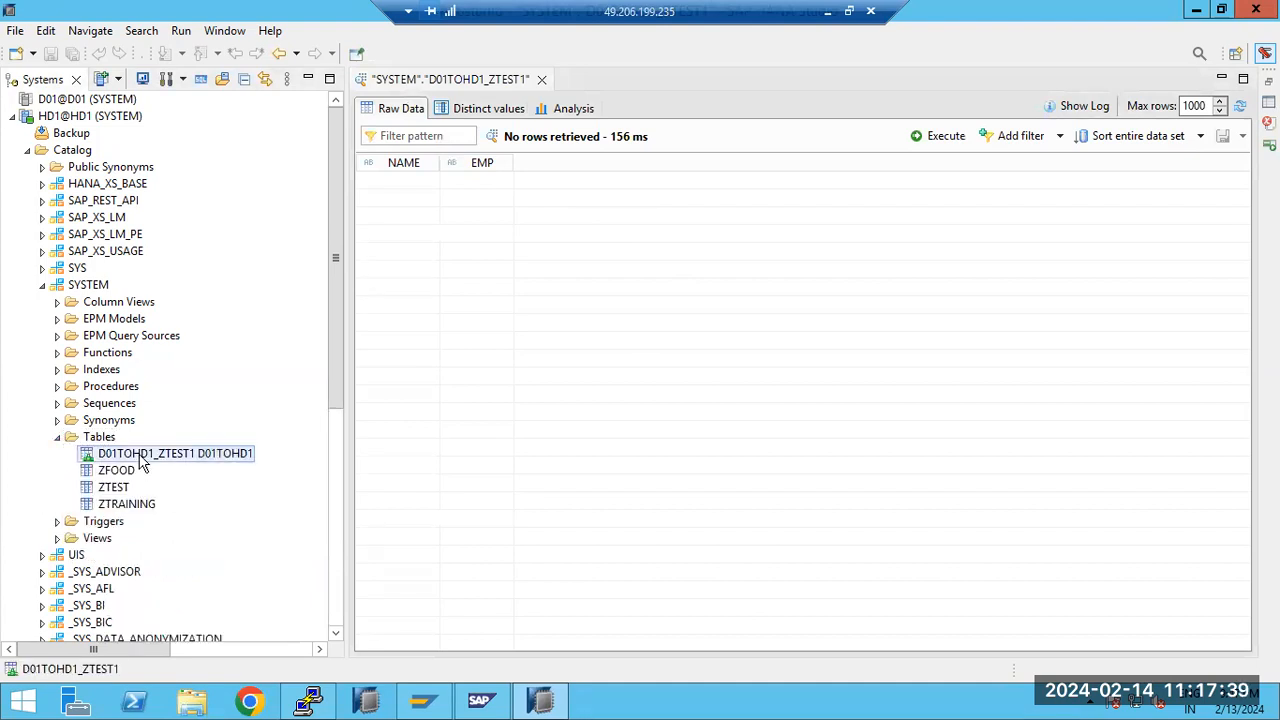
{"action": "right_click", "coordinate": [143, 462]}
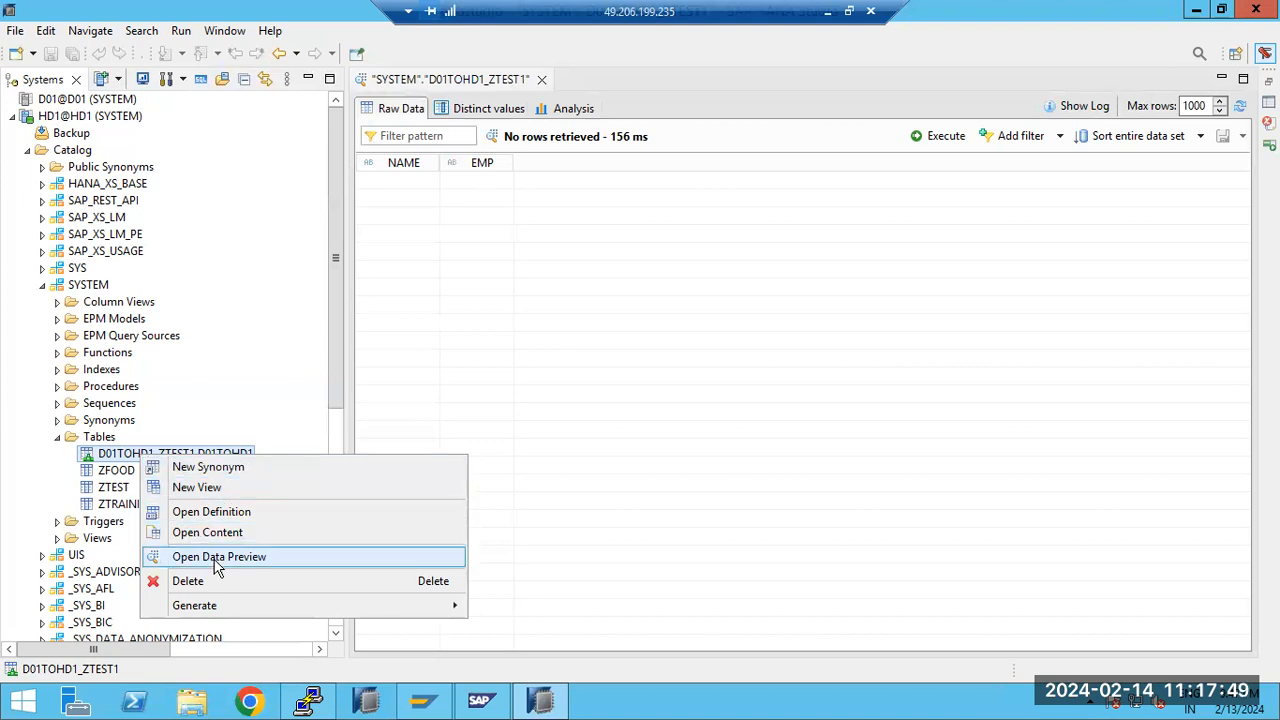
{"action": "left_click", "coordinate": [57, 437]}
Collapse HD1's Catalog and open the Smart Data Access monitor under its Provisioning folder
{"action": "left_click", "coordinate": [42, 285]}
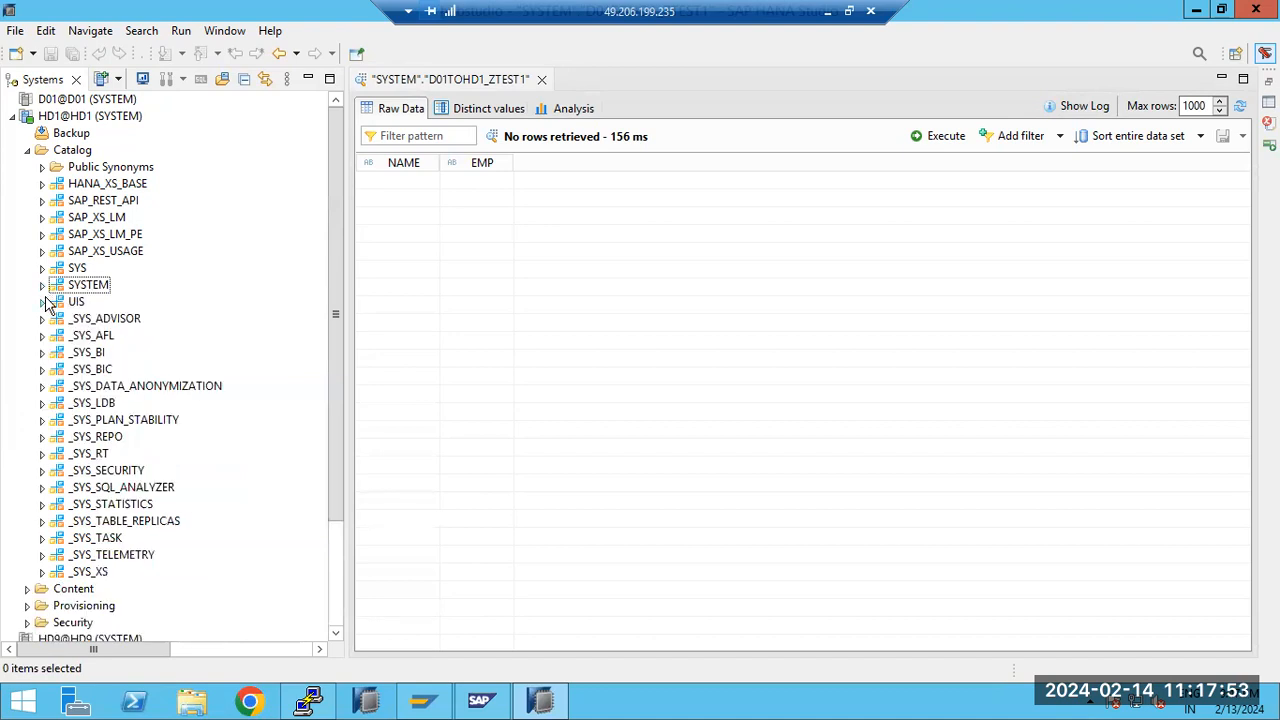
{"action": "left_click", "coordinate": [27, 150]}
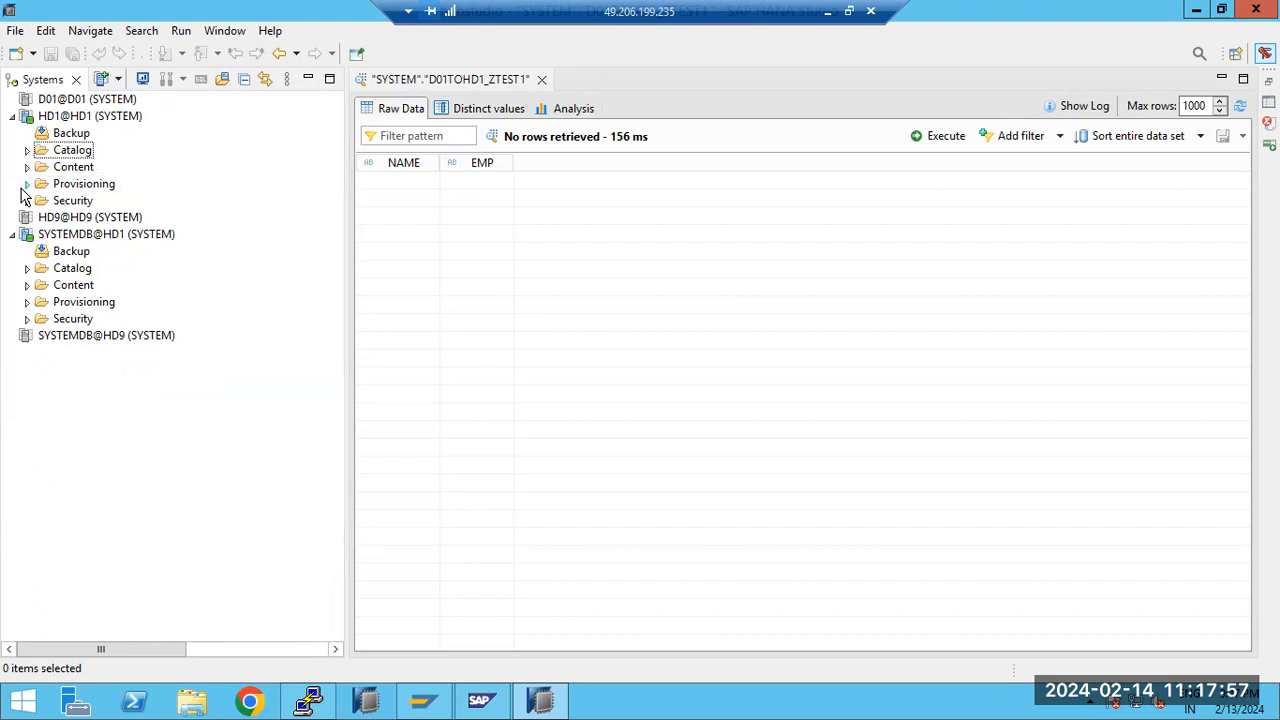
{"action": "left_click", "coordinate": [27, 184]}
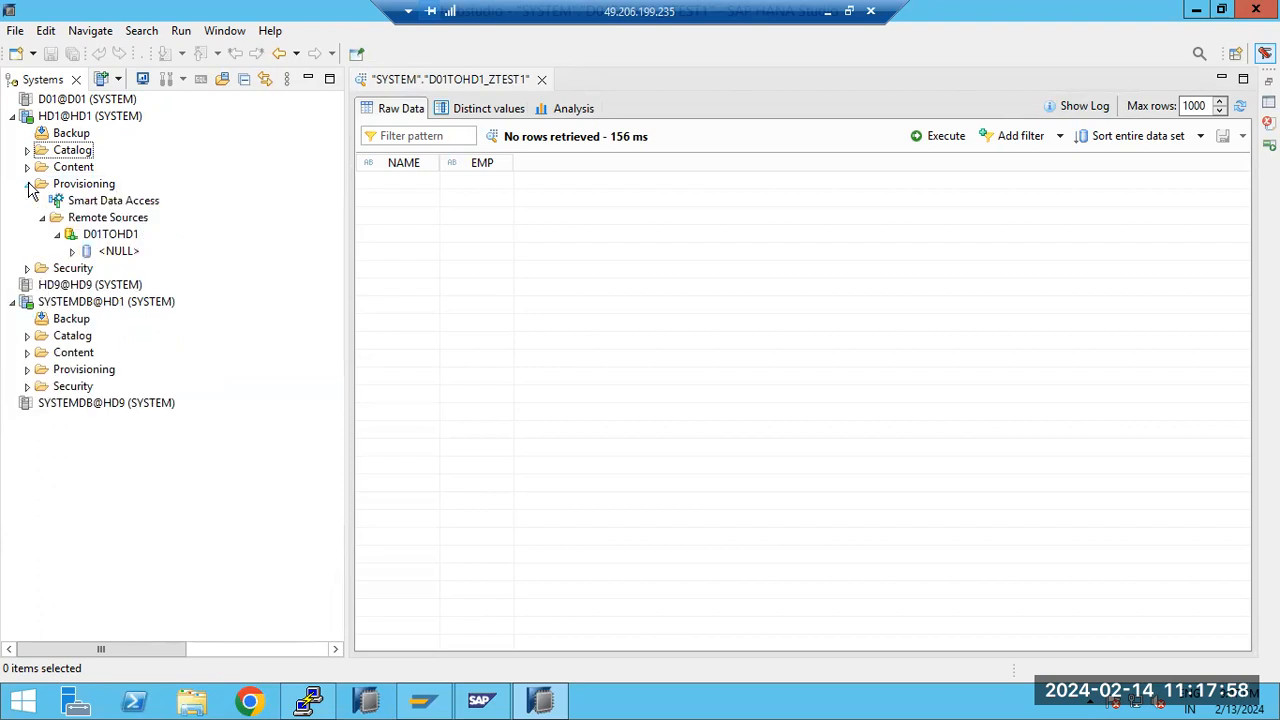
{"action": "double_click", "coordinate": [100, 203]}
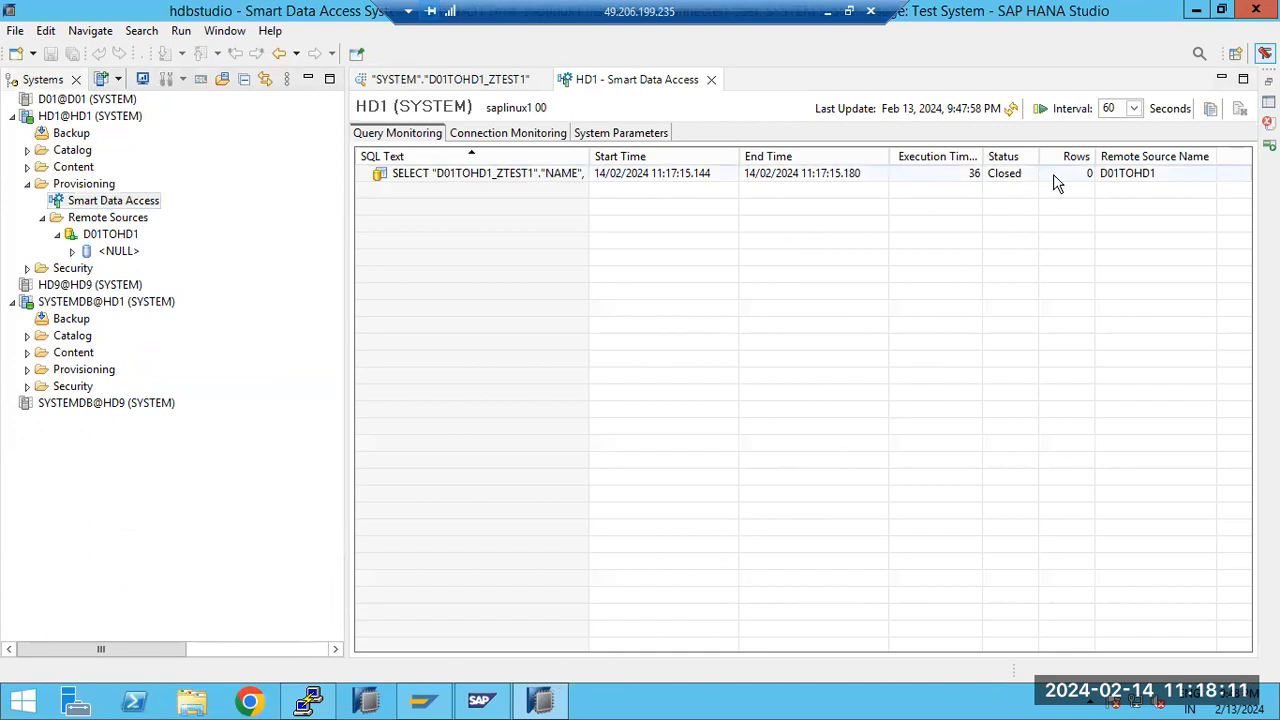
Expand the SYS schema of remote source D01TOHD1 and add its table CS_COLUMNS_ as virtual table D01TOHD1_CS_COLUMNS_ in HD1's SYSTEM schema
{"action": "left_click", "coordinate": [72, 251]}
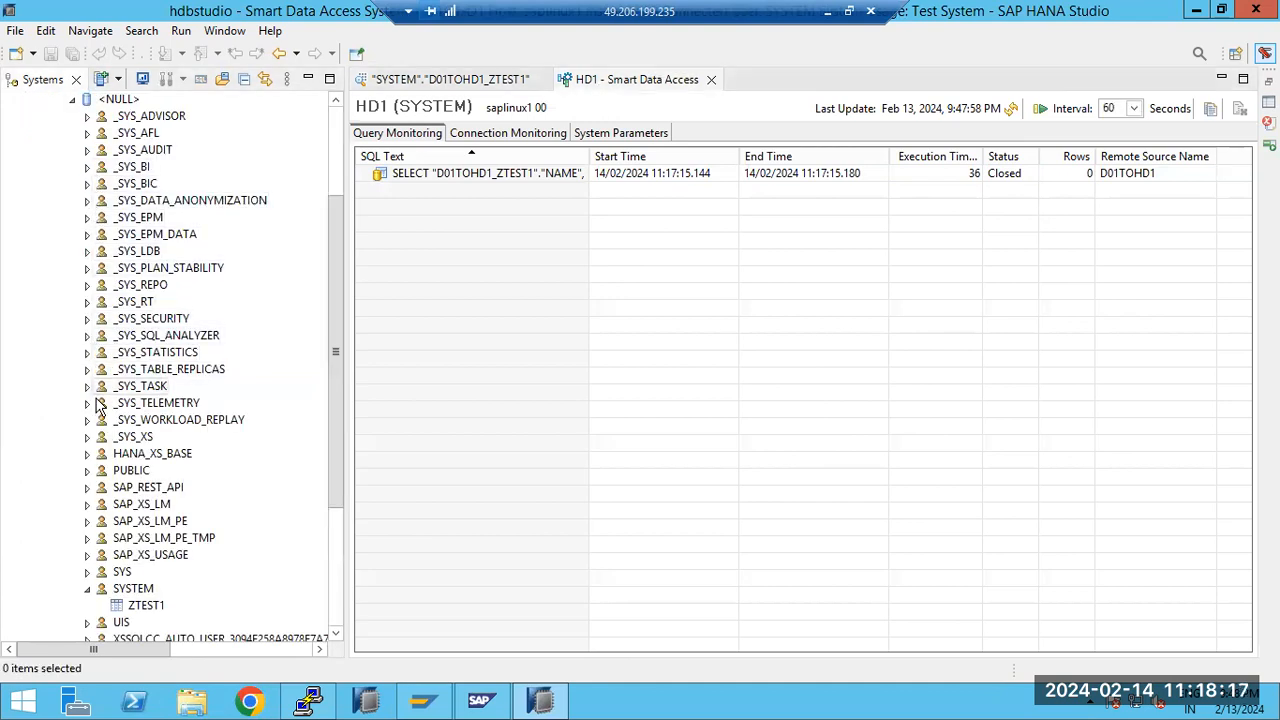
{"action": "left_click", "coordinate": [87, 571]}
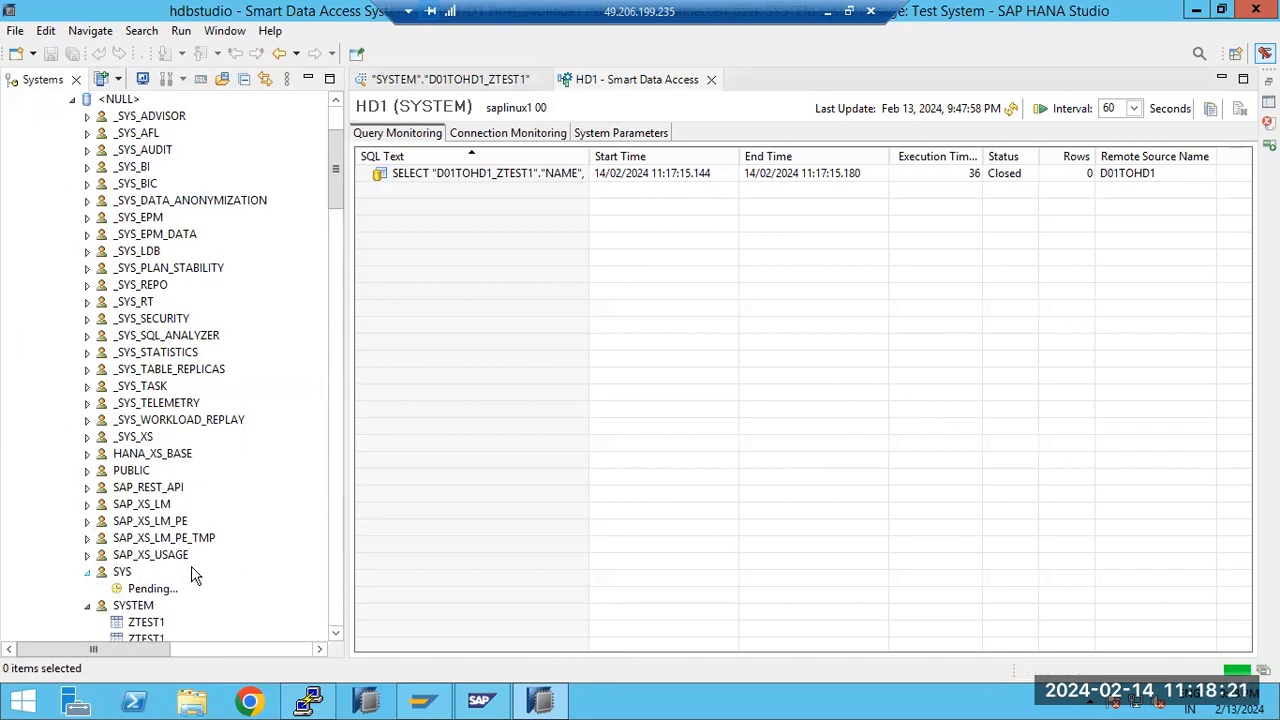
{"action": "scroll", "coordinate": [221, 485], "scroll_direction": "down", "scroll_amount": 1}
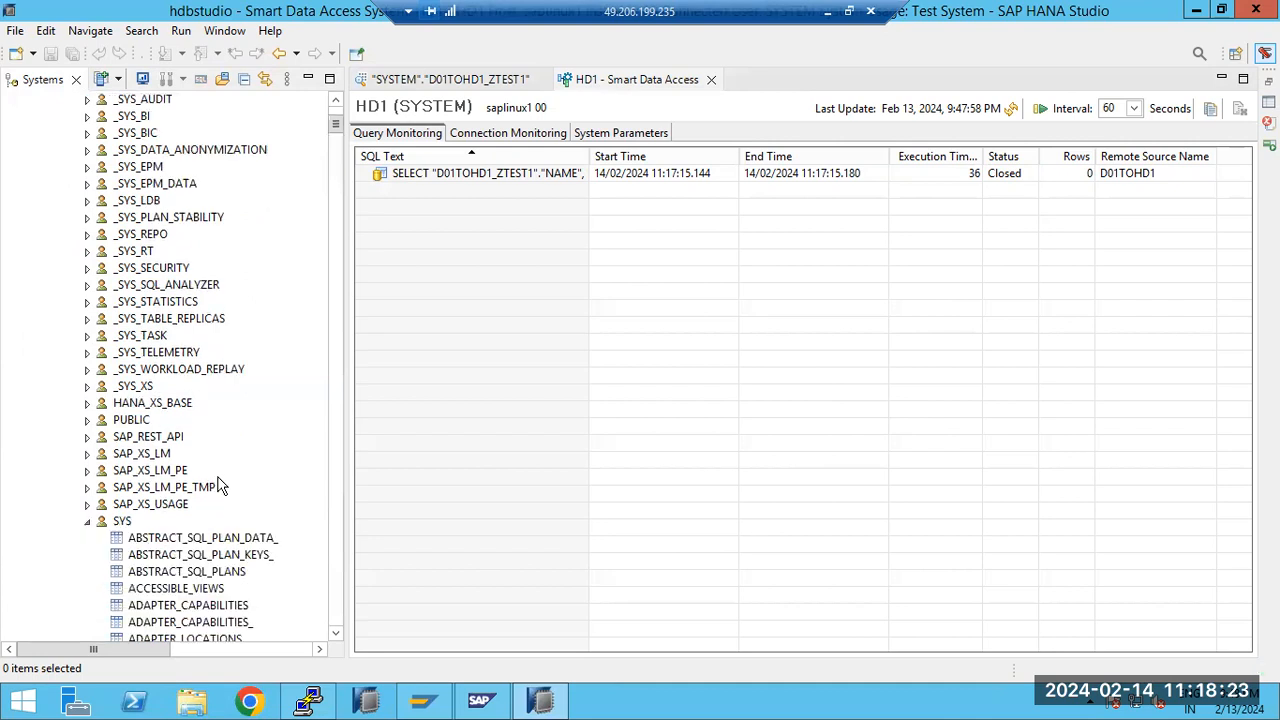
{"action": "scroll", "coordinate": [221, 485], "scroll_direction": "down", "scroll_amount": 10}
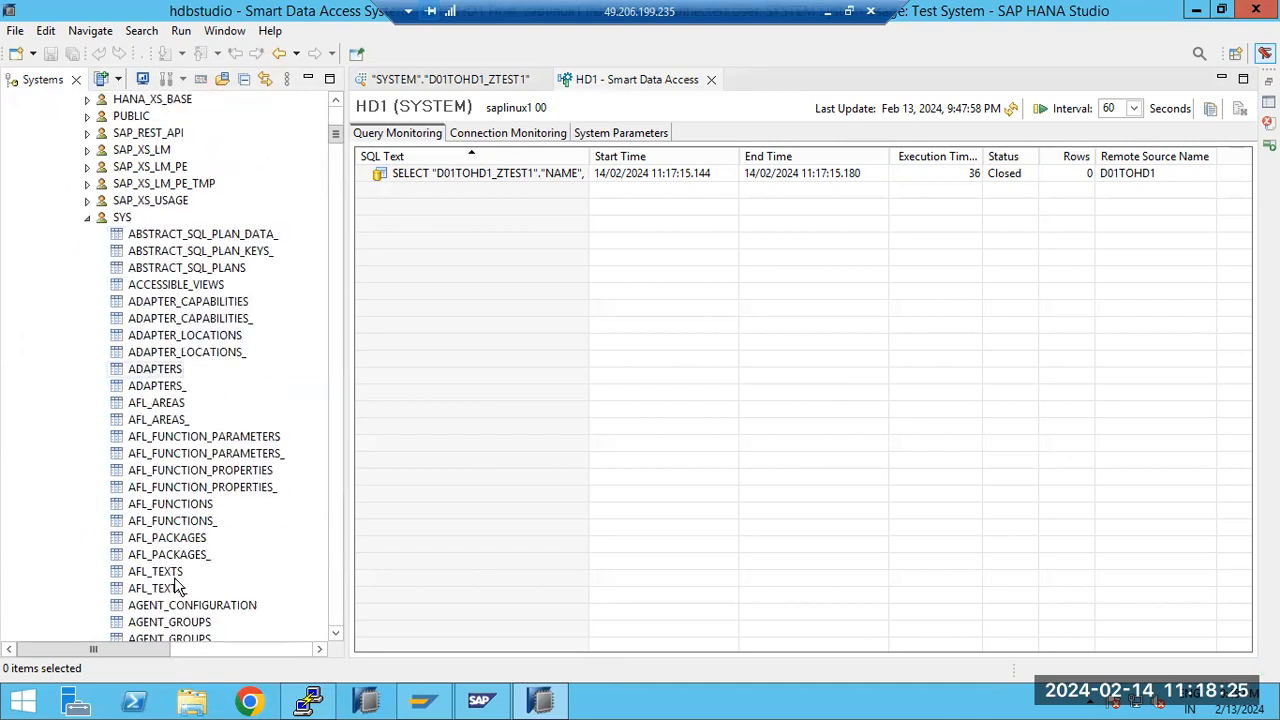
{"action": "scroll", "coordinate": [180, 572], "scroll_direction": "down", "scroll_amount": 6}
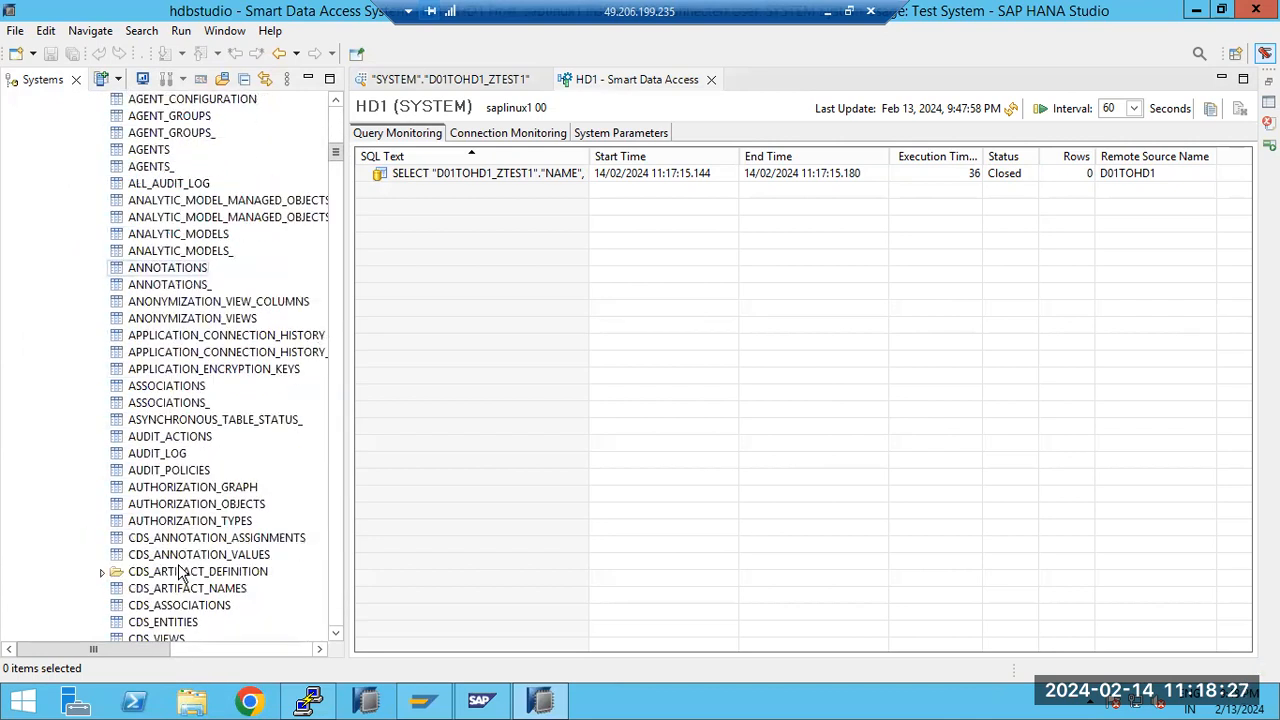
{"action": "scroll", "coordinate": [180, 572], "scroll_direction": "down", "scroll_amount": 2}
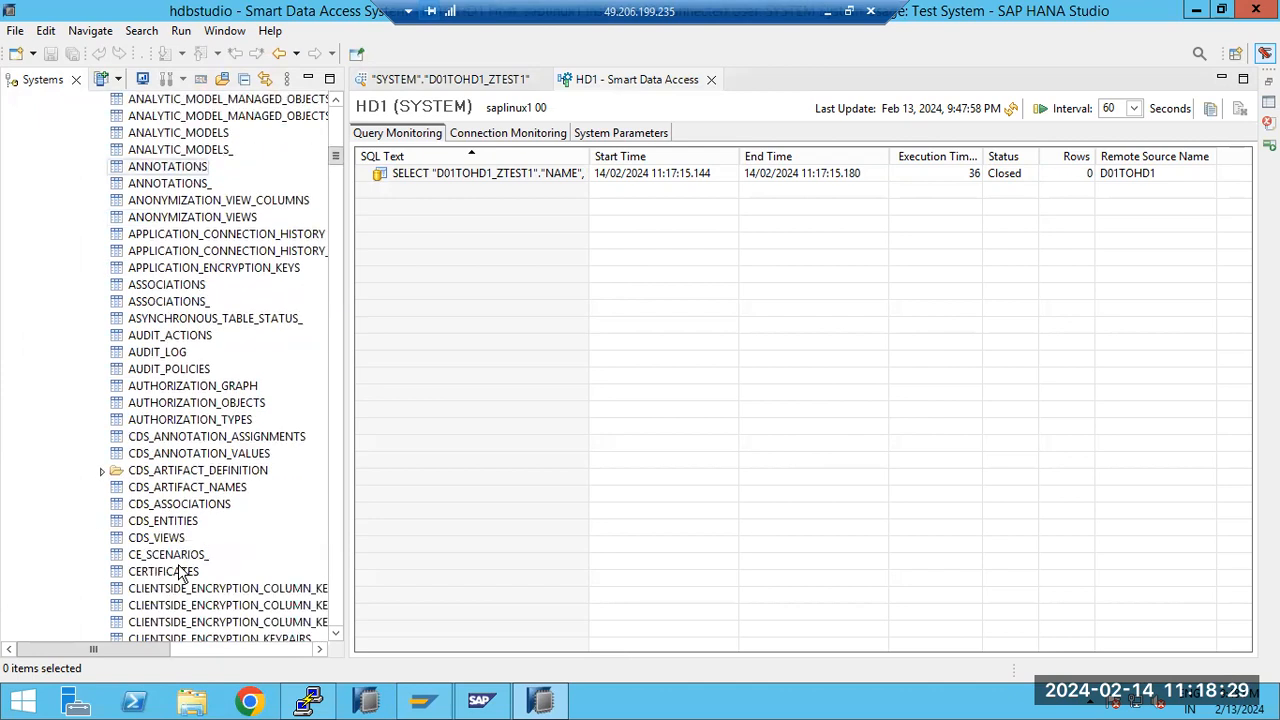
{"action": "scroll", "coordinate": [180, 572], "scroll_direction": "down", "scroll_amount": 6}
{"action": "scroll", "coordinate": [180, 563], "scroll_direction": "down", "scroll_amount": 3}
{"action": "right_click", "coordinate": [156, 471]}
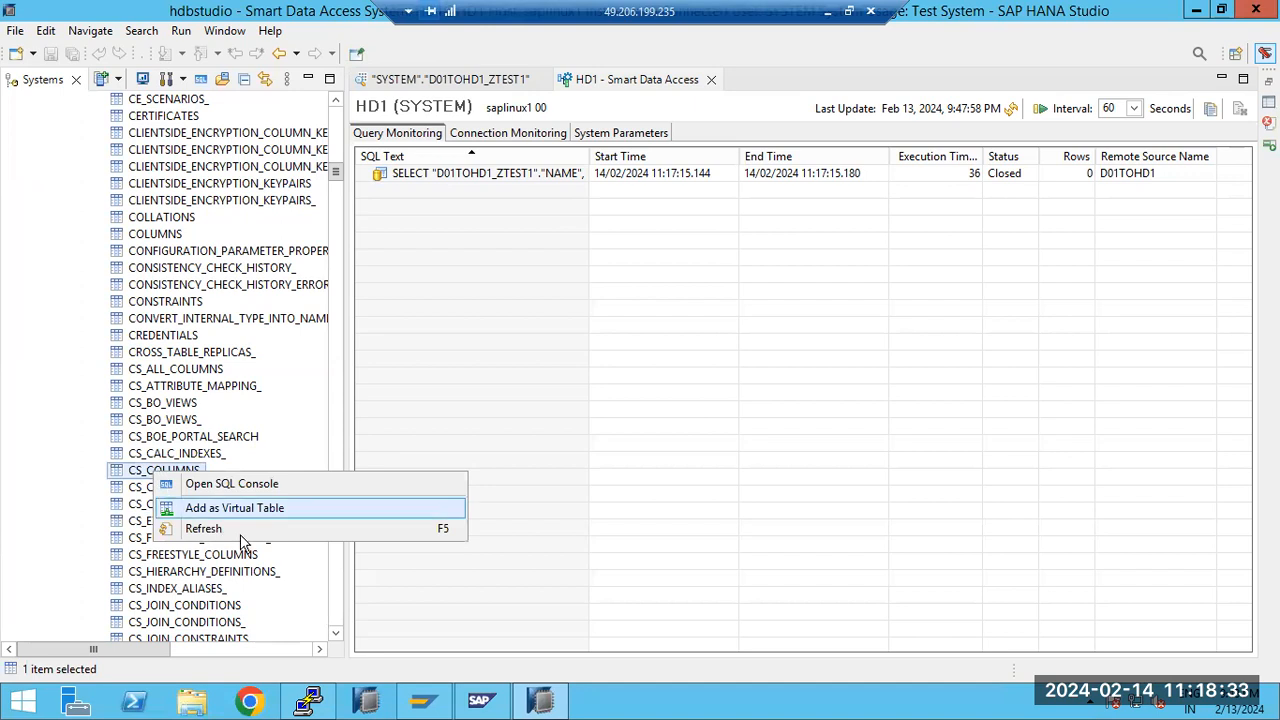
{"action": "left_click", "coordinate": [235, 508]}
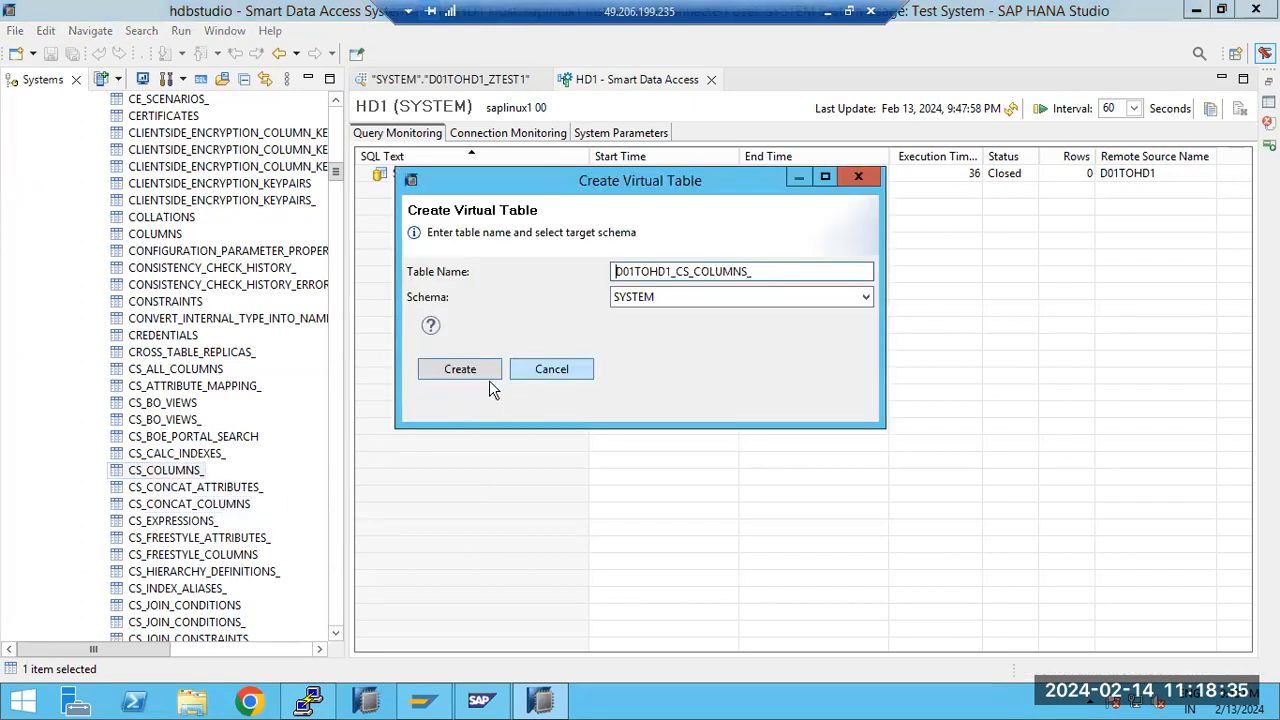
{"action": "left_click", "coordinate": [488, 377]}
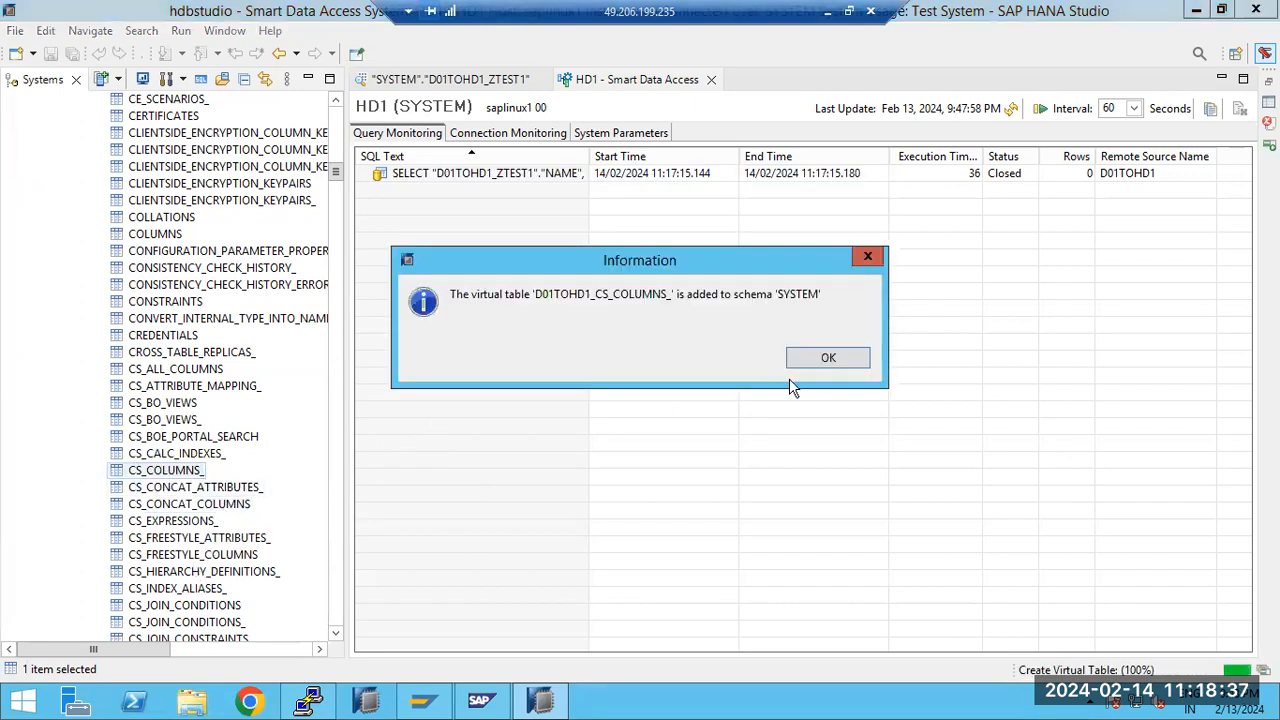
{"action": "left_click", "coordinate": [829, 357]}
Add remote table DATA_STATISTICS from the SYS schema as virtual table D01TOHD1_DATA_STATISTICS in HD1's SYSTEM schema
{"action": "scroll", "coordinate": [160, 555], "scroll_direction": "down", "scroll_amount": 1}
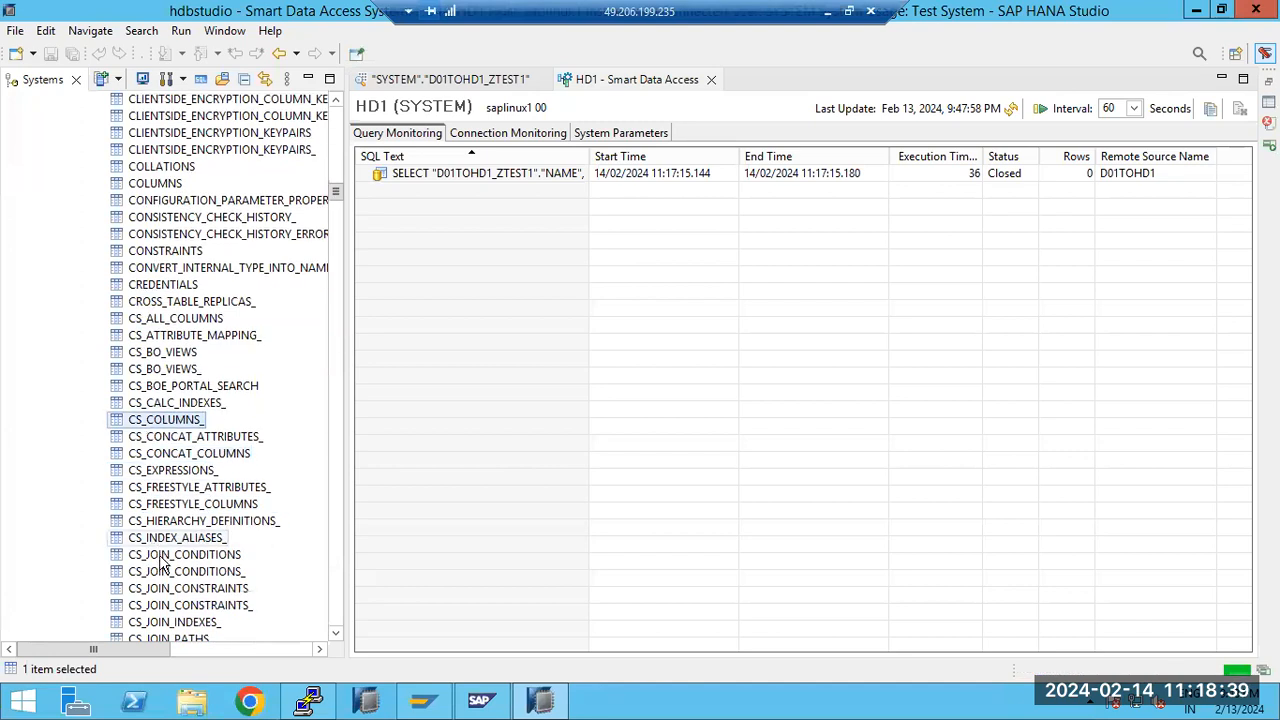
{"action": "scroll", "coordinate": [160, 563], "scroll_direction": "down", "scroll_amount": 5}
{"action": "left_click", "coordinate": [166, 588]}
{"action": "right_click", "coordinate": [168, 588]}
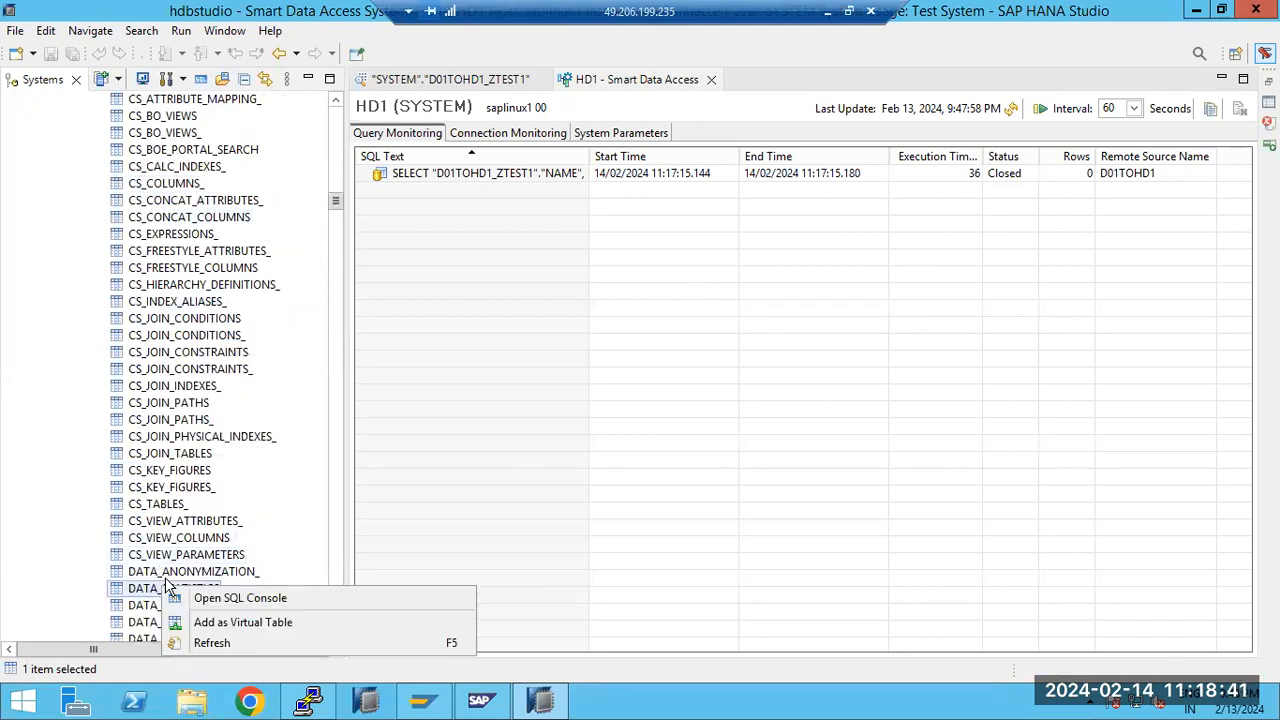
{"action": "left_click", "coordinate": [230, 622]}
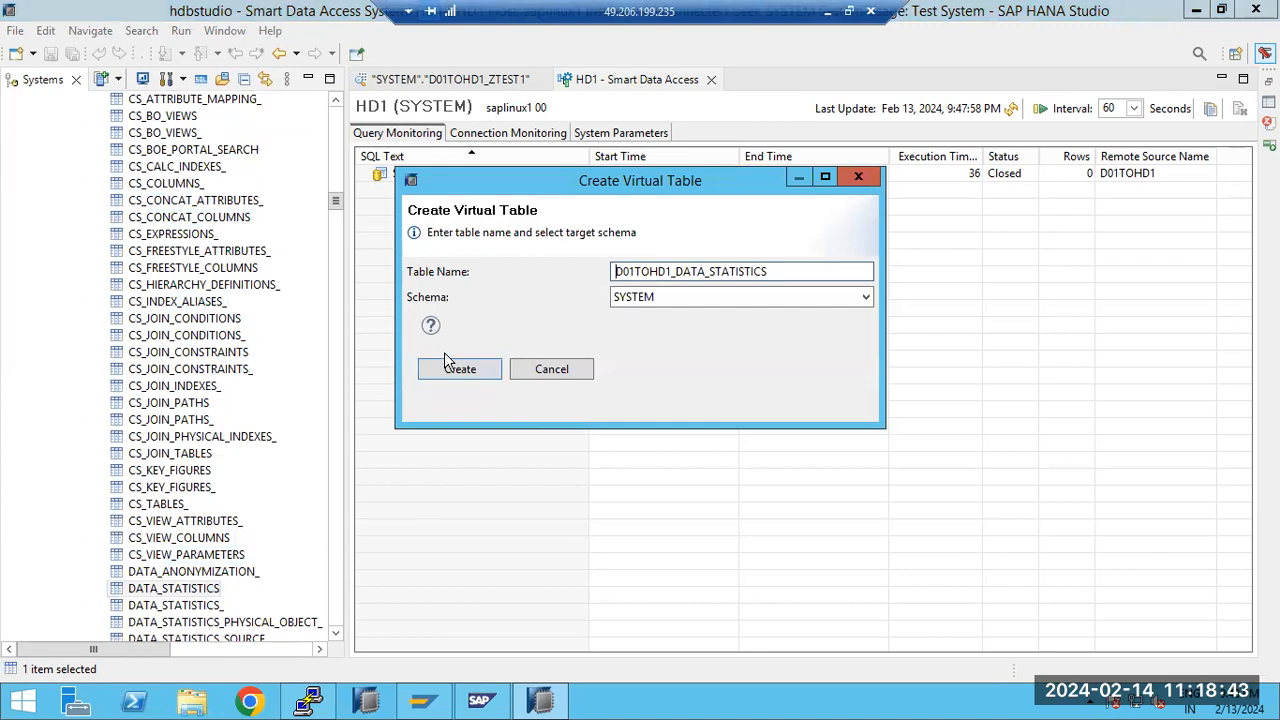
{"action": "left_click", "coordinate": [450, 367]}
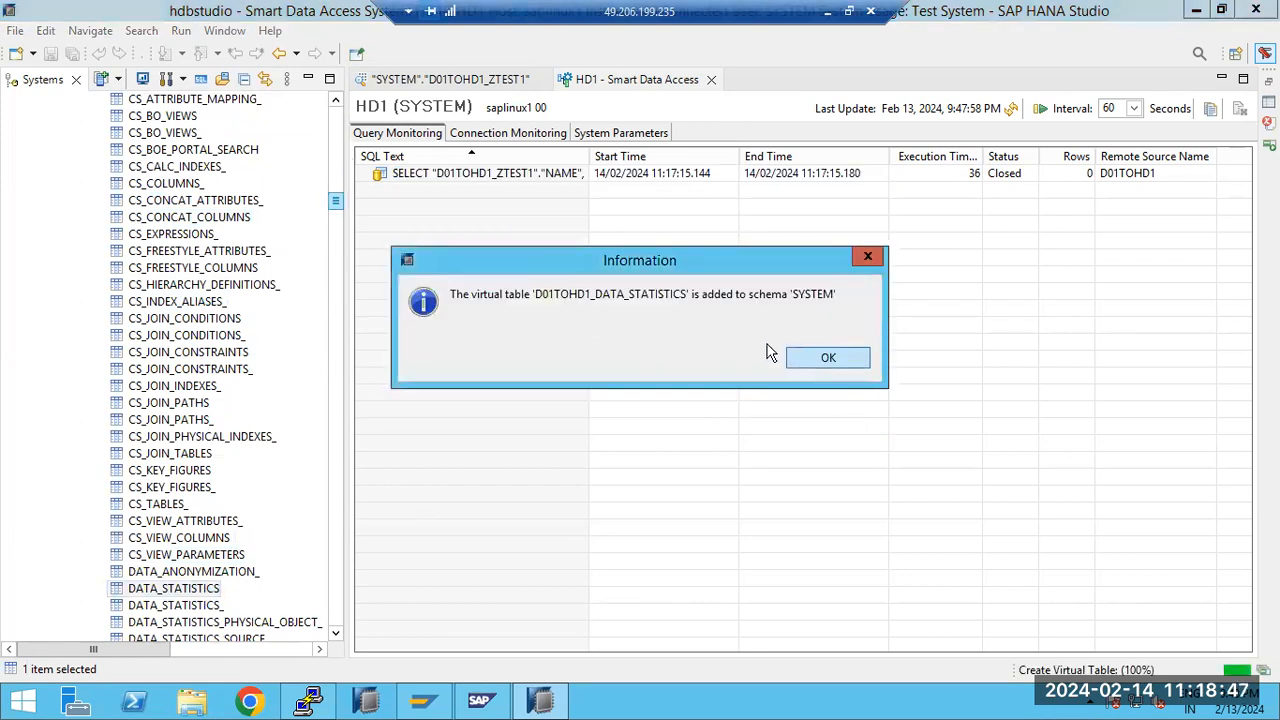
{"action": "left_click", "coordinate": [828, 357]}
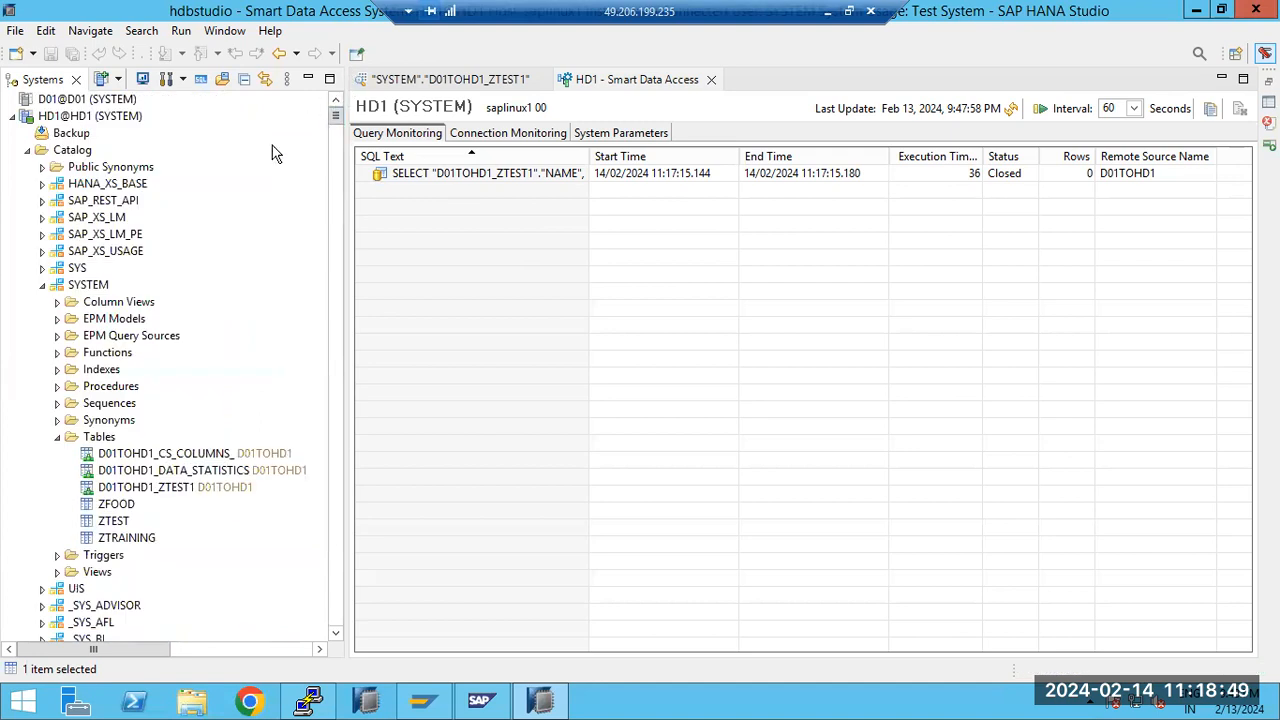
Open the data preview of virtual table D01TOHD1_CS_COLUMNS_ in the SYSTEM schema of HD1's catalog
{"action": "left_click", "coordinate": [42, 285]}
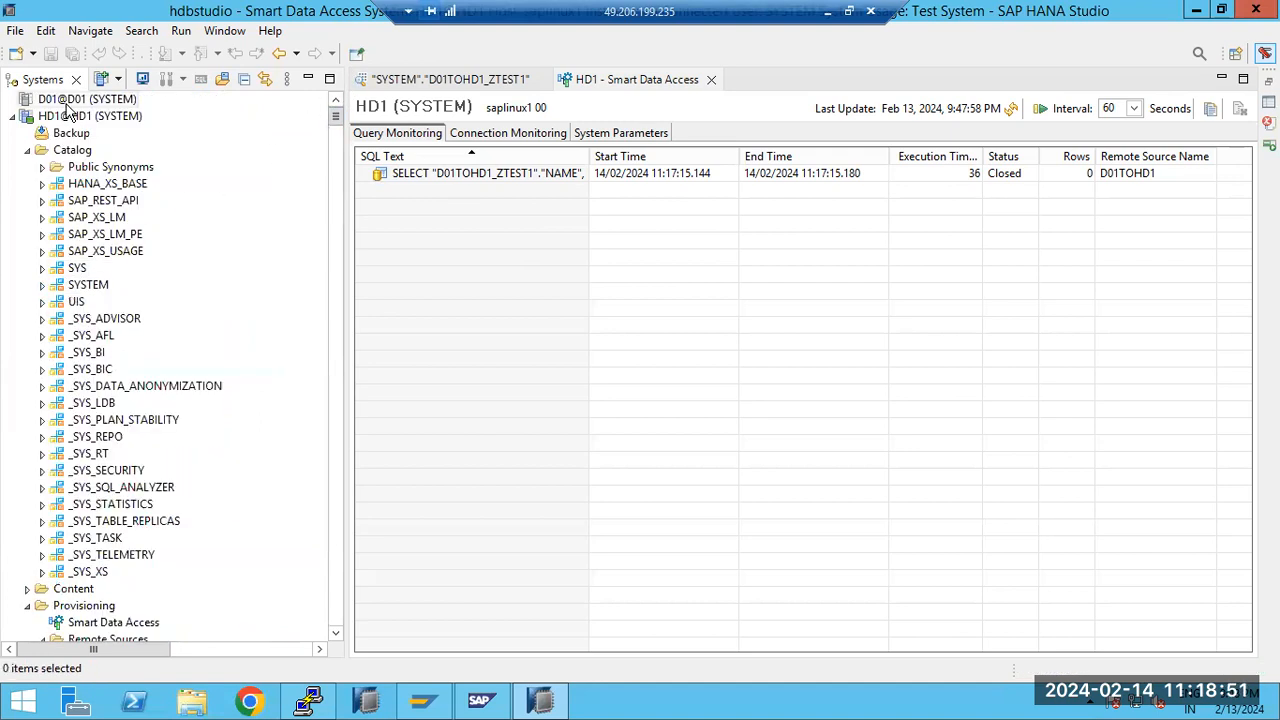
{"action": "left_click", "coordinate": [42, 285]}
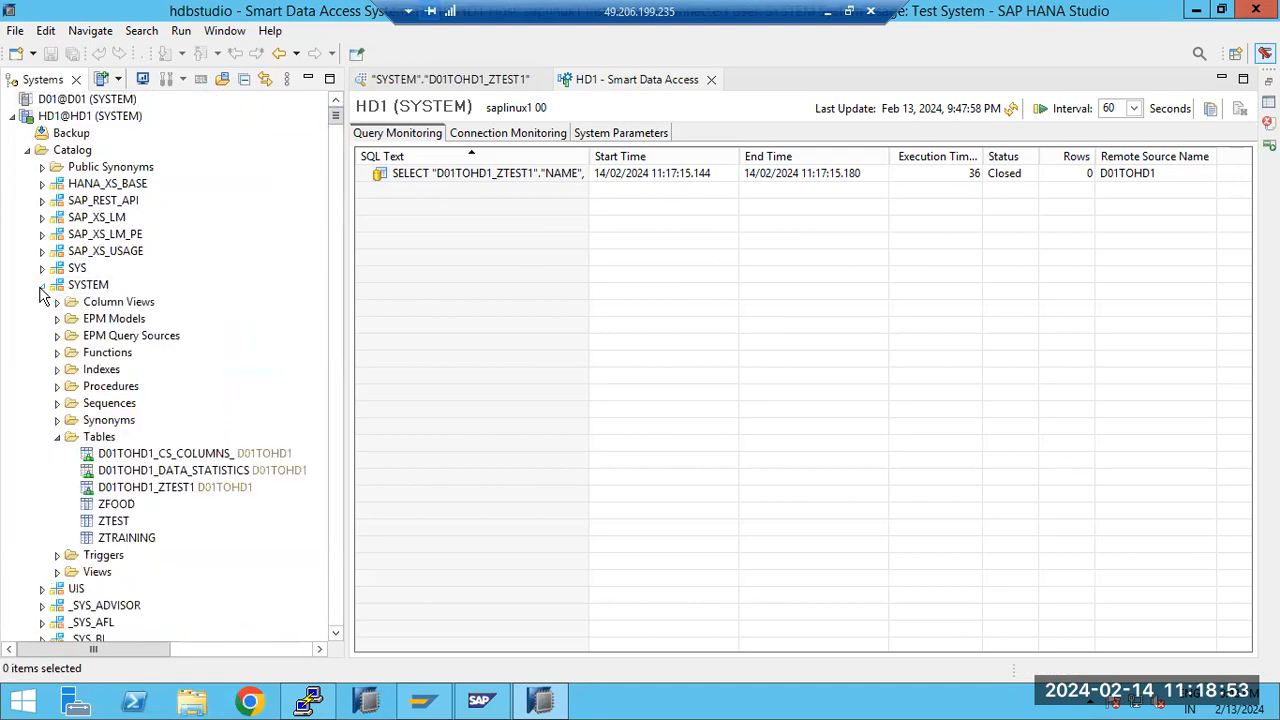
{"action": "left_click", "coordinate": [142, 456]}
{"action": "right_click", "coordinate": [142, 456]}
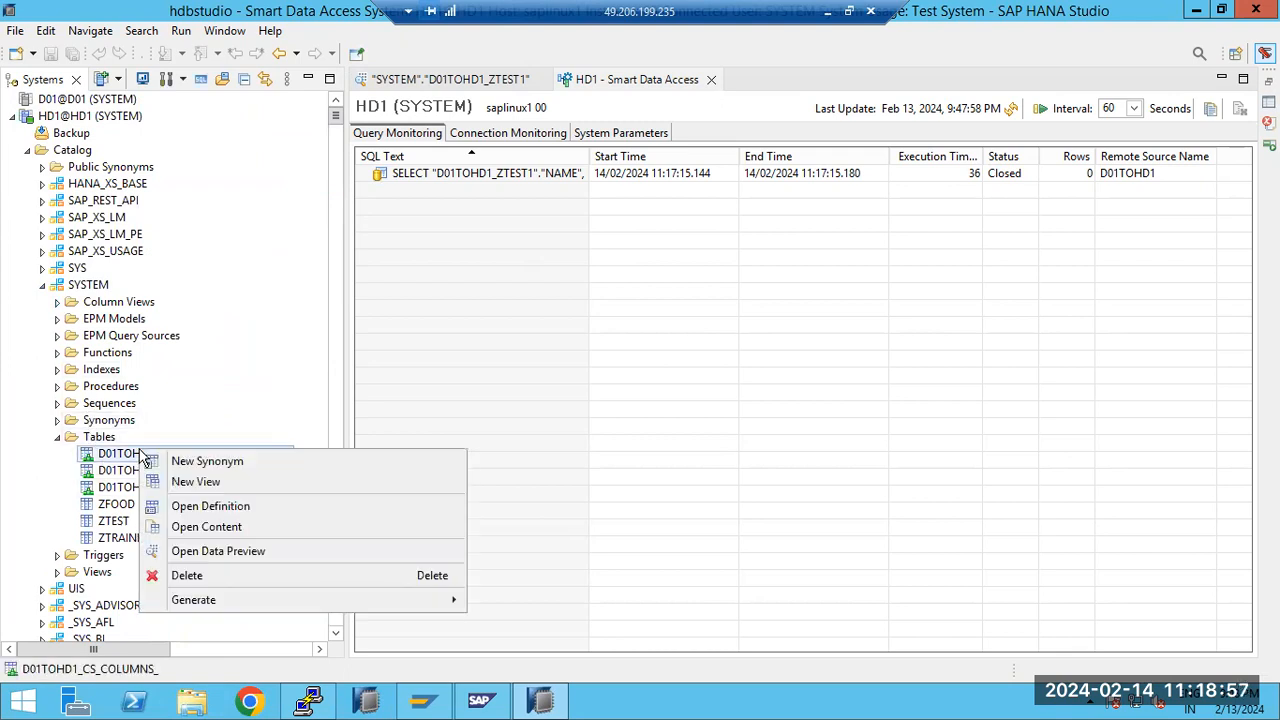
{"action": "left_click", "coordinate": [212, 549]}
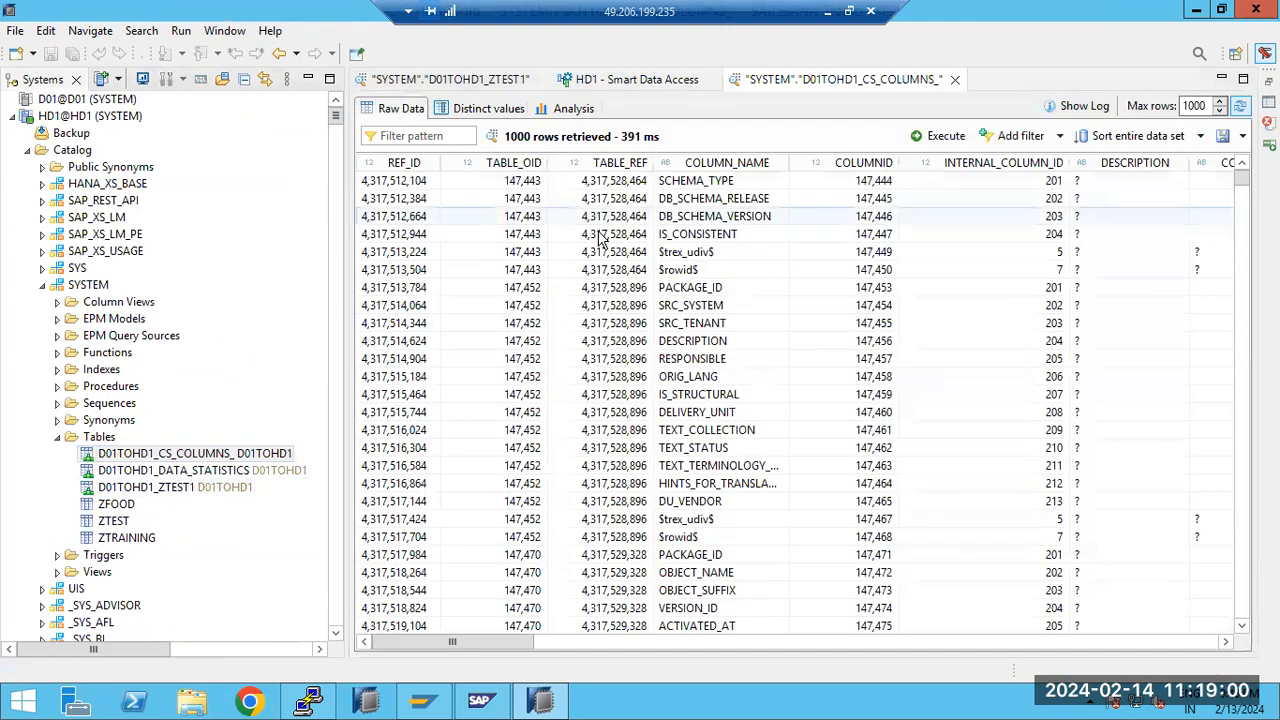
Open the data preview of virtual table D01TOHD1_DATA_STATISTICS
{"action": "left_click", "coordinate": [170, 474]}
{"action": "right_click", "coordinate": [170, 474]}
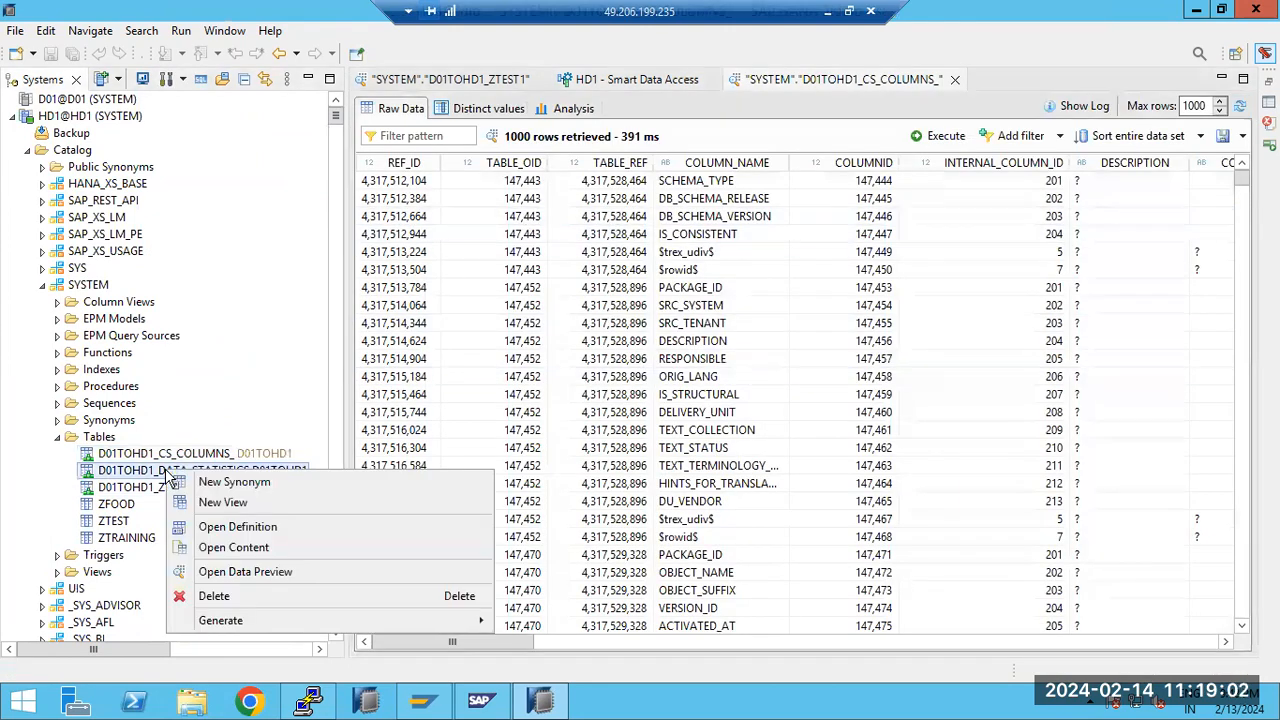
{"action": "left_click", "coordinate": [235, 572]}
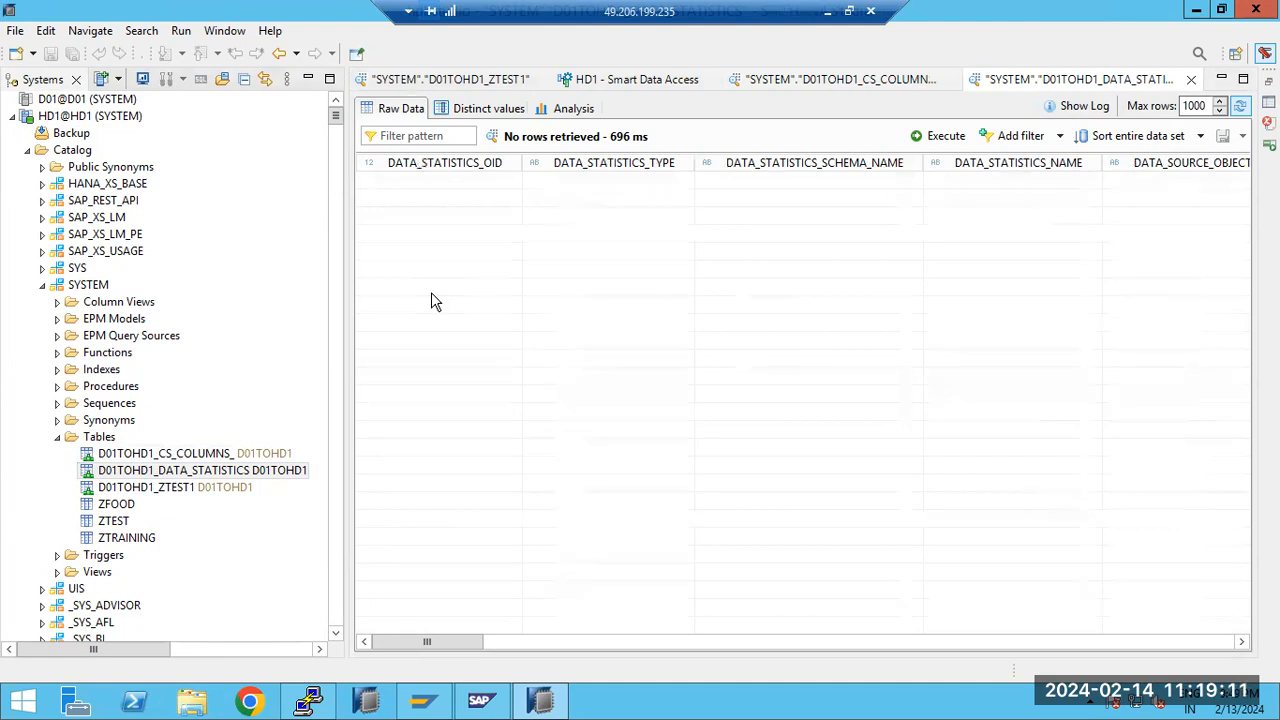
Return to HD1's Smart Data Access monitor and refresh the list of remote queries
{"action": "left_click", "coordinate": [610, 80]}
{"action": "left_click", "coordinate": [1013, 109]}
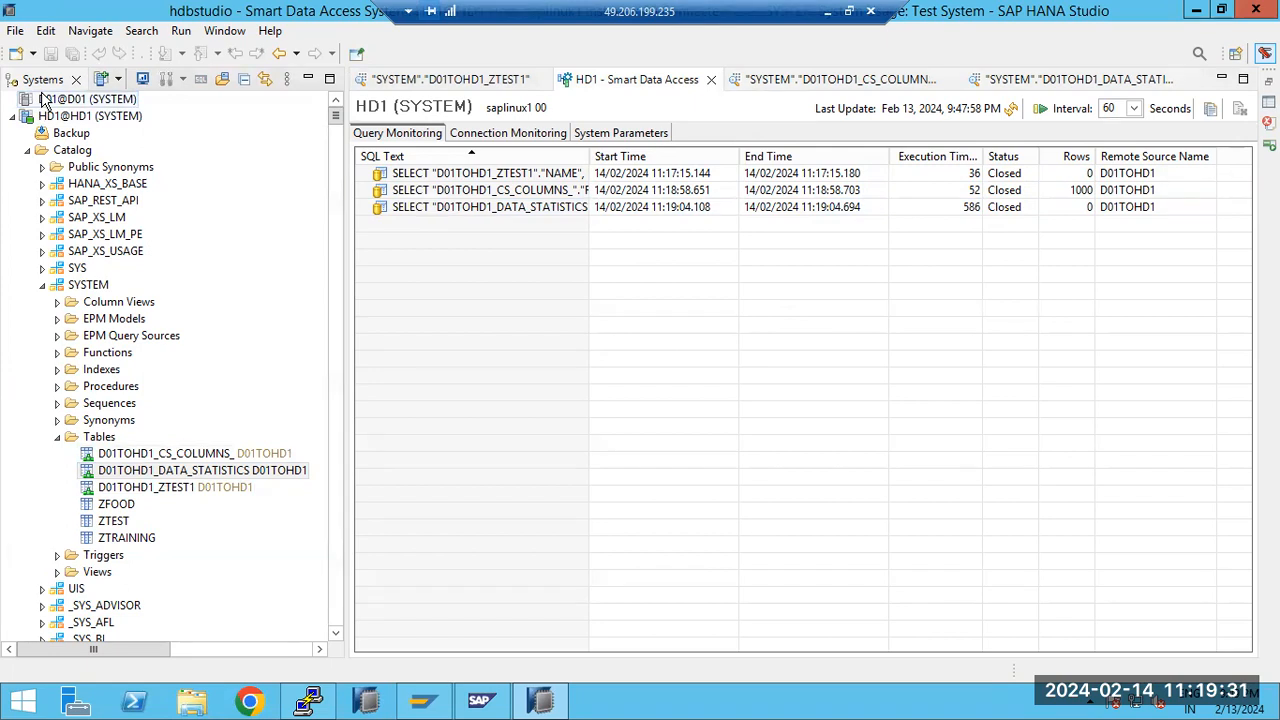
Collapse HD1's Catalog and start a new remote source in HD1 with the source name SQLTOHD1
{"action": "left_click", "coordinate": [41, 285]}
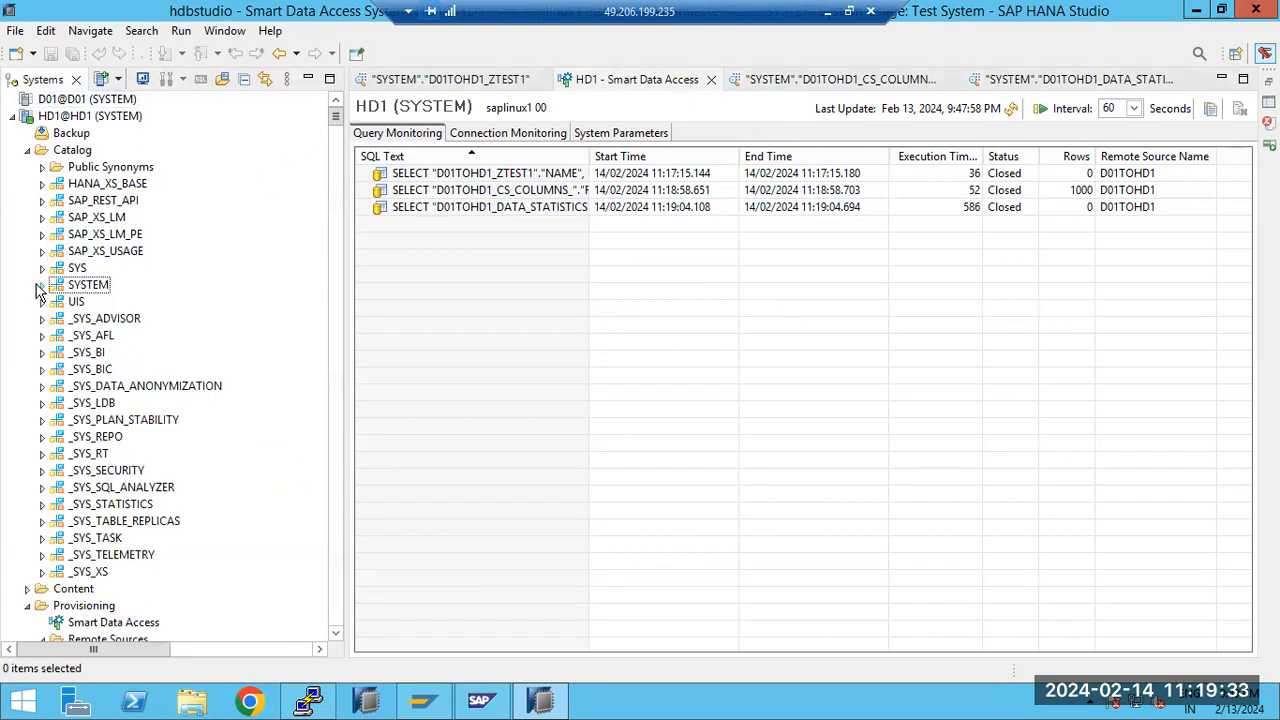
{"action": "left_click", "coordinate": [27, 150]}
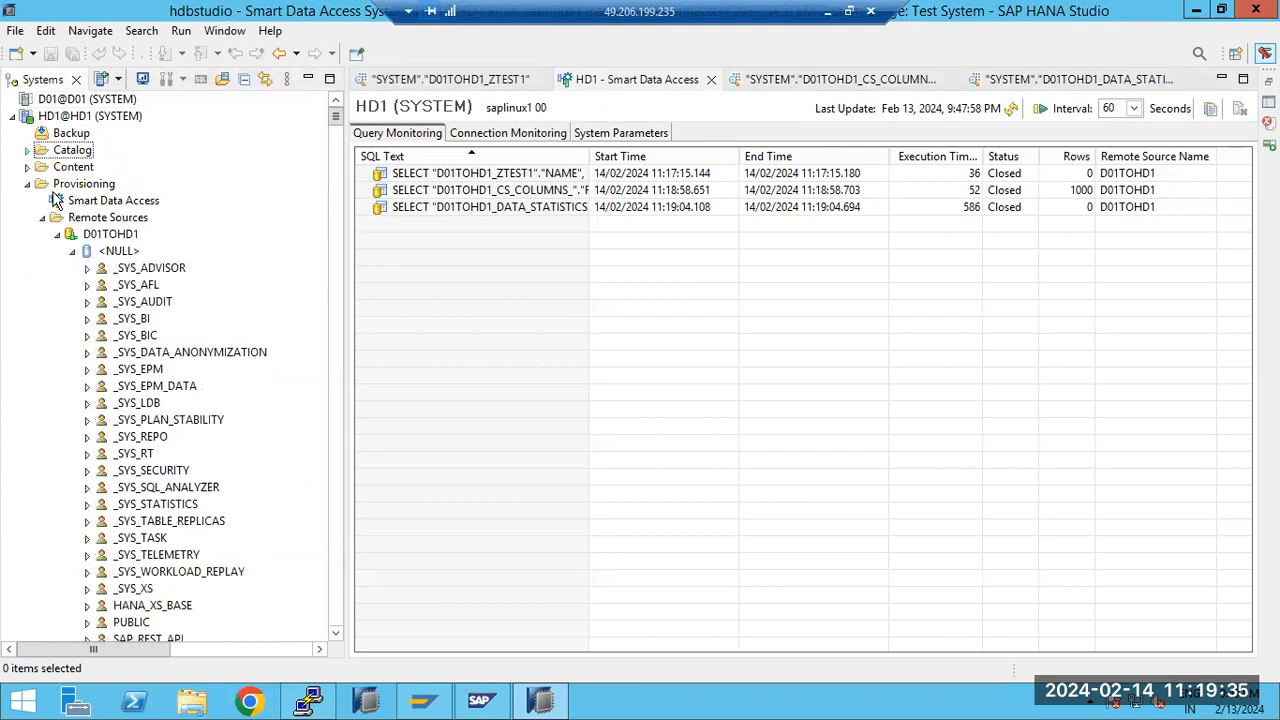
{"action": "left_click", "coordinate": [95, 224]}
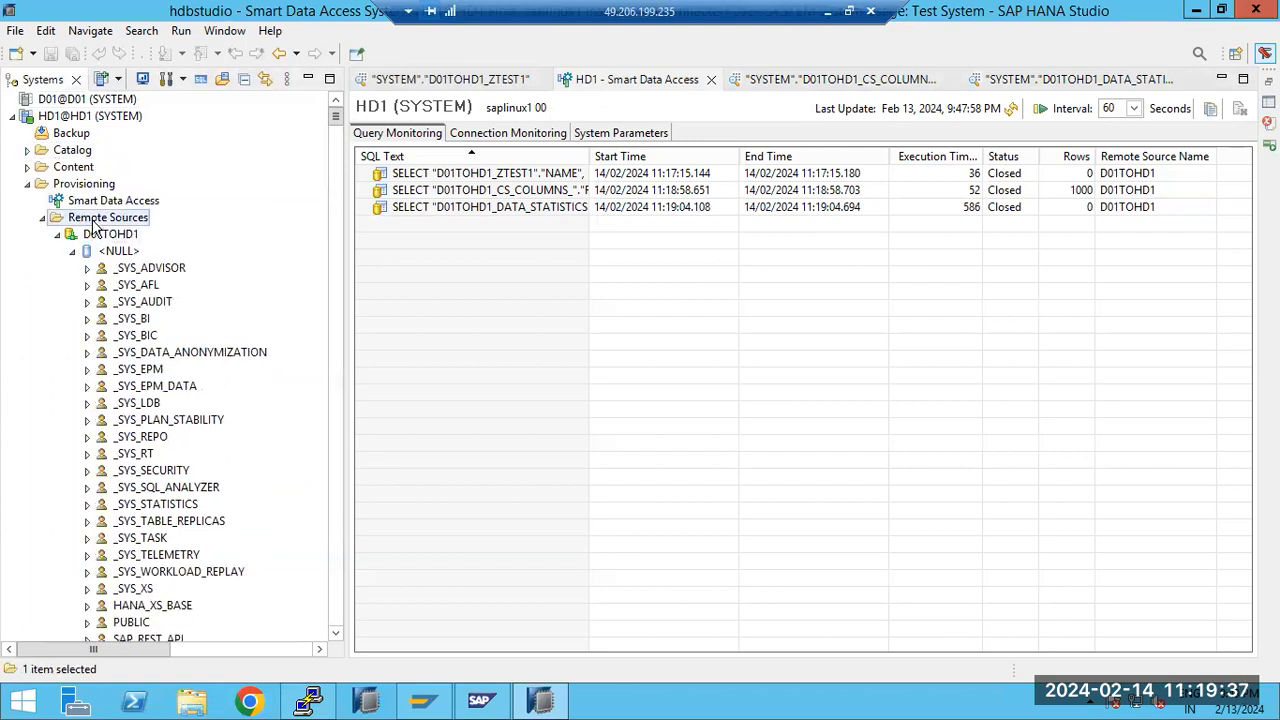
{"action": "right_click", "coordinate": [95, 224]}
{"action": "left_click", "coordinate": [148, 257]}
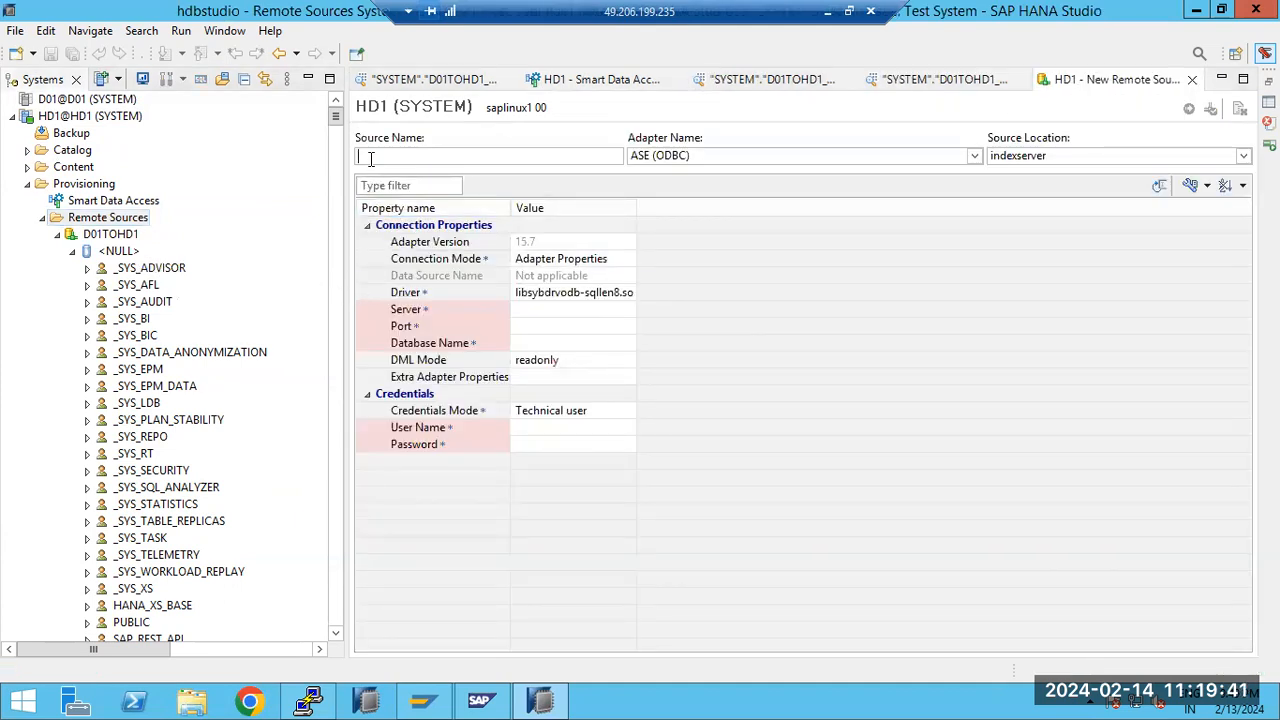
{"action": "type", "text": "SQLTOHD1"}
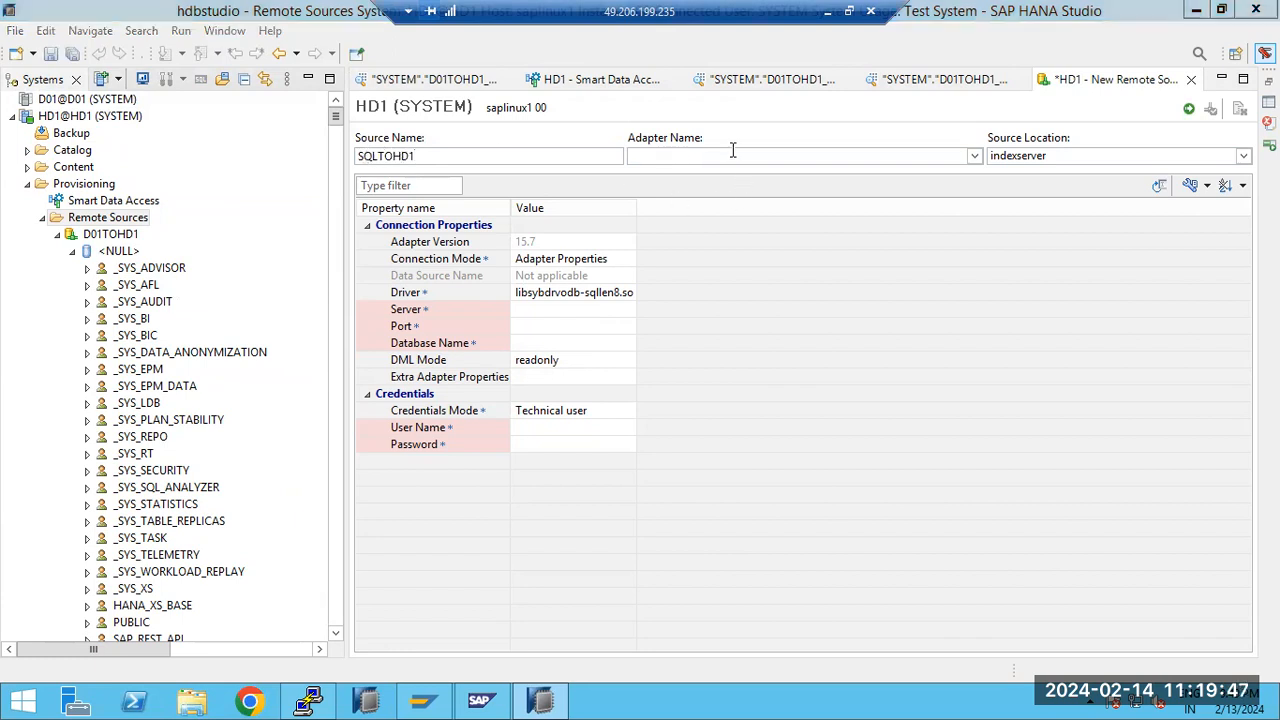
Look at the connection properties of the MSSQL (GENERIC ODBC) and GRPC (DESTINATION) adapters and set the adapter to BIGQUERY (GENERIC ODBC)
{"action": "left_click", "coordinate": [733, 155]}
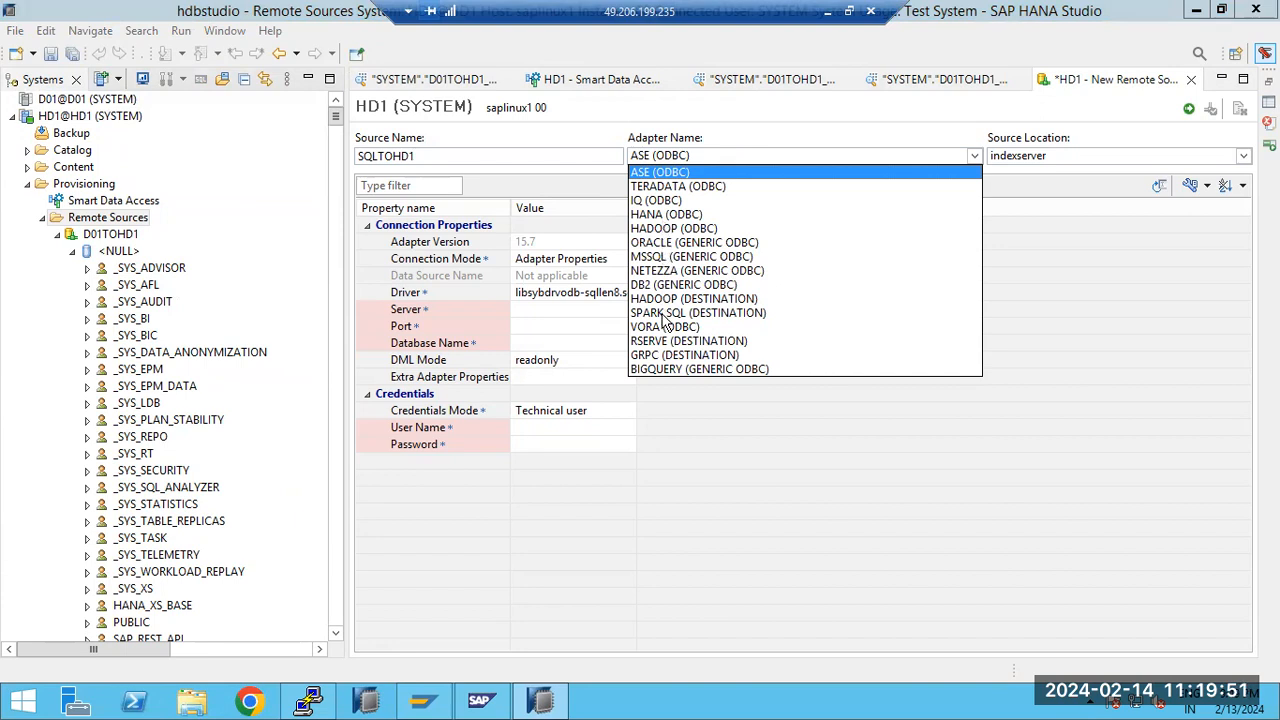
{"action": "left_click", "coordinate": [668, 257]}
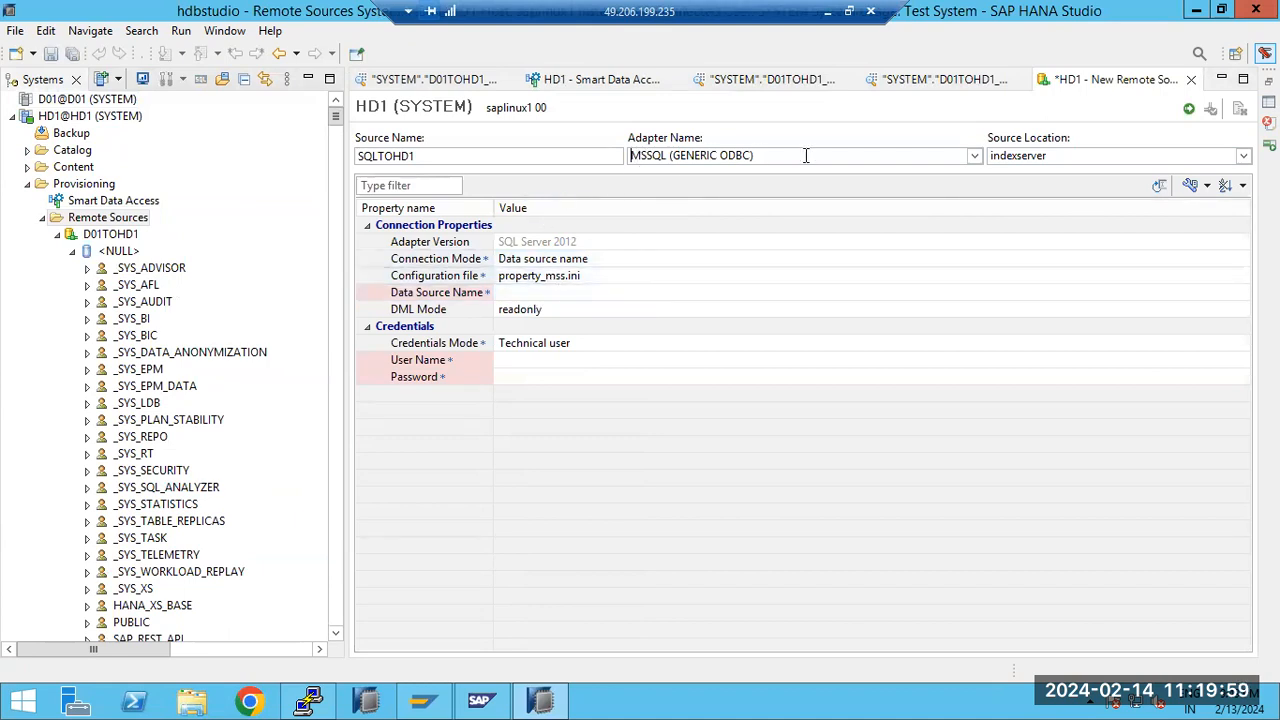
{"action": "left_click", "coordinate": [976, 157]}
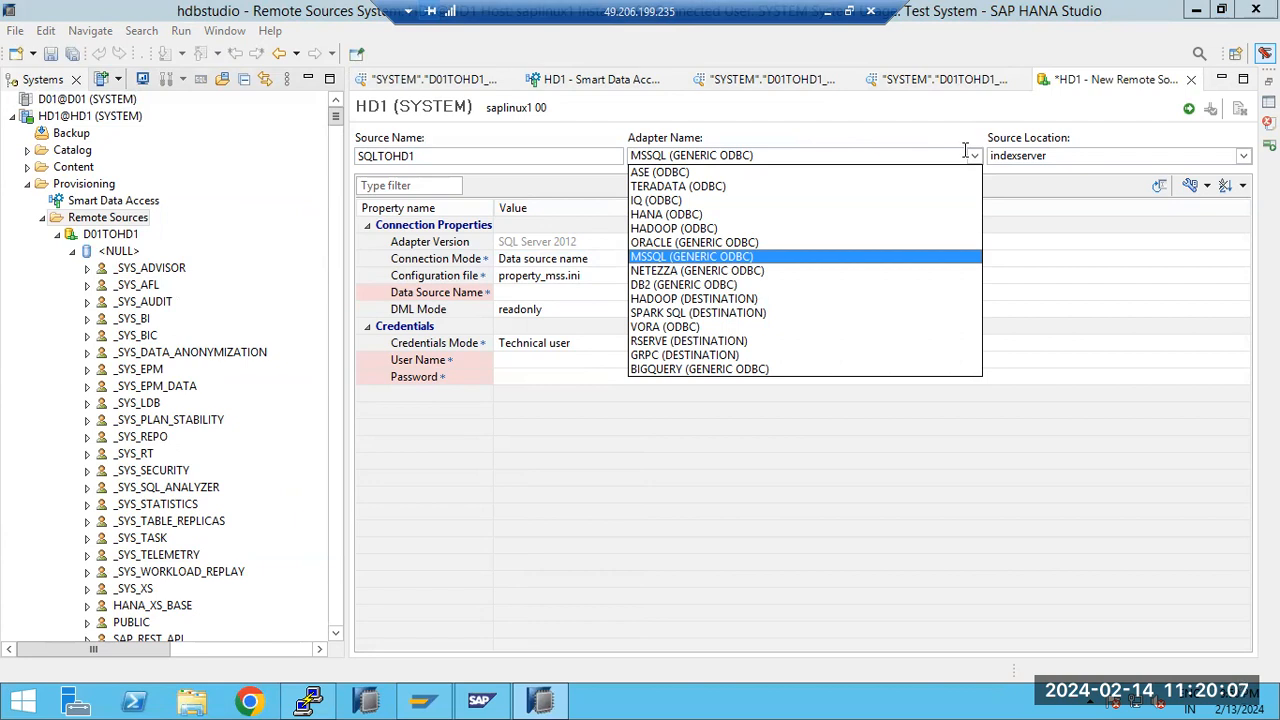
{"action": "left_click", "coordinate": [676, 356]}
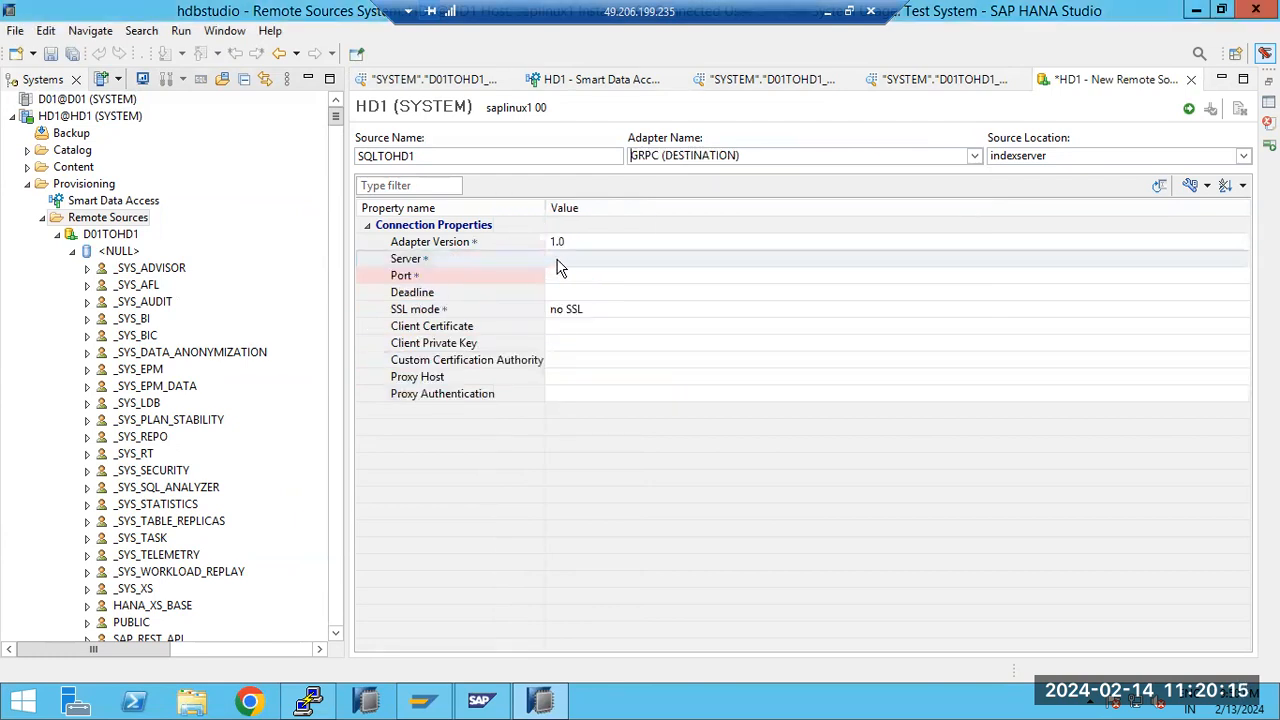
{"action": "left_click", "coordinate": [706, 155]}
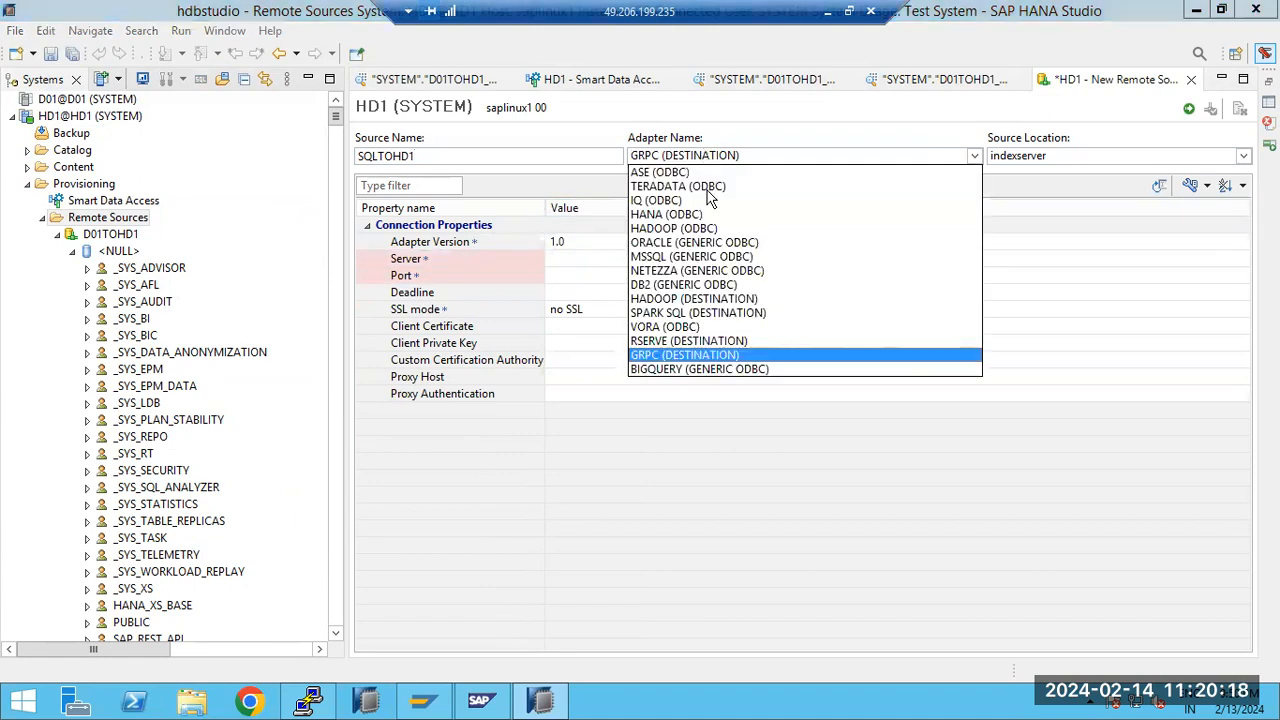
{"action": "left_click", "coordinate": [655, 367]}
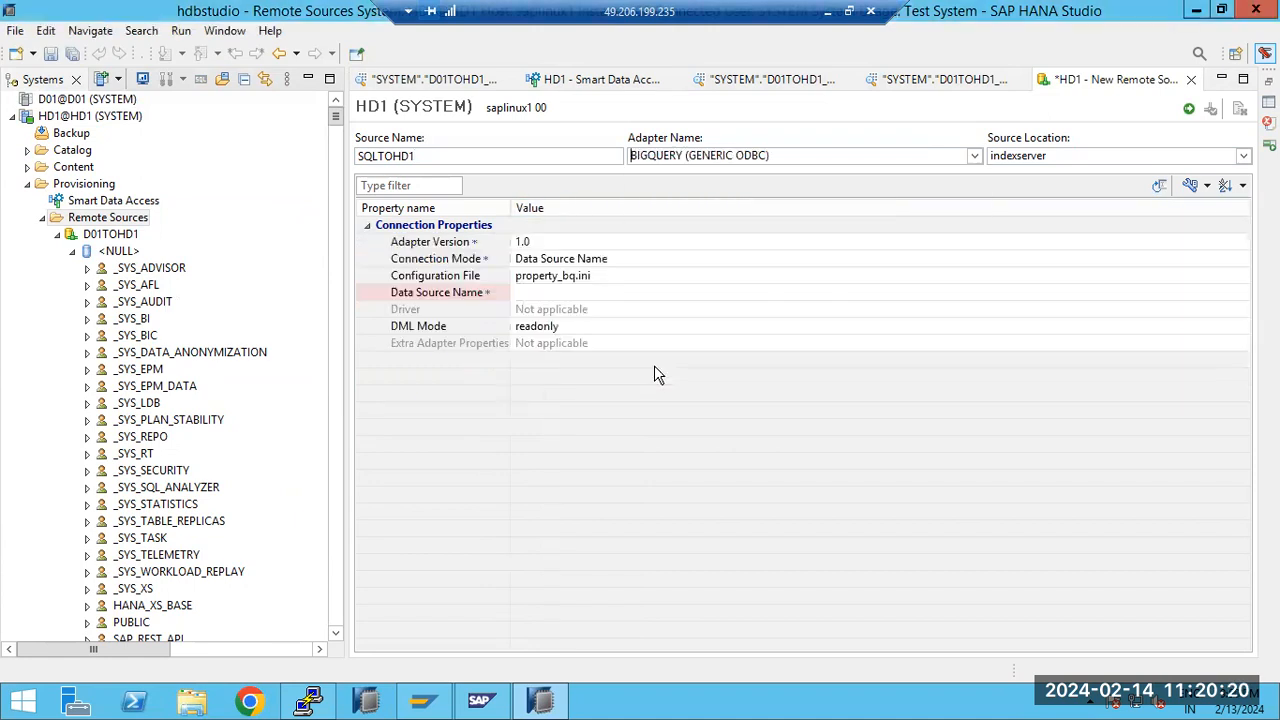
Set the data source name to ECP and create the remote source
{"action": "left_click", "coordinate": [572, 294]}
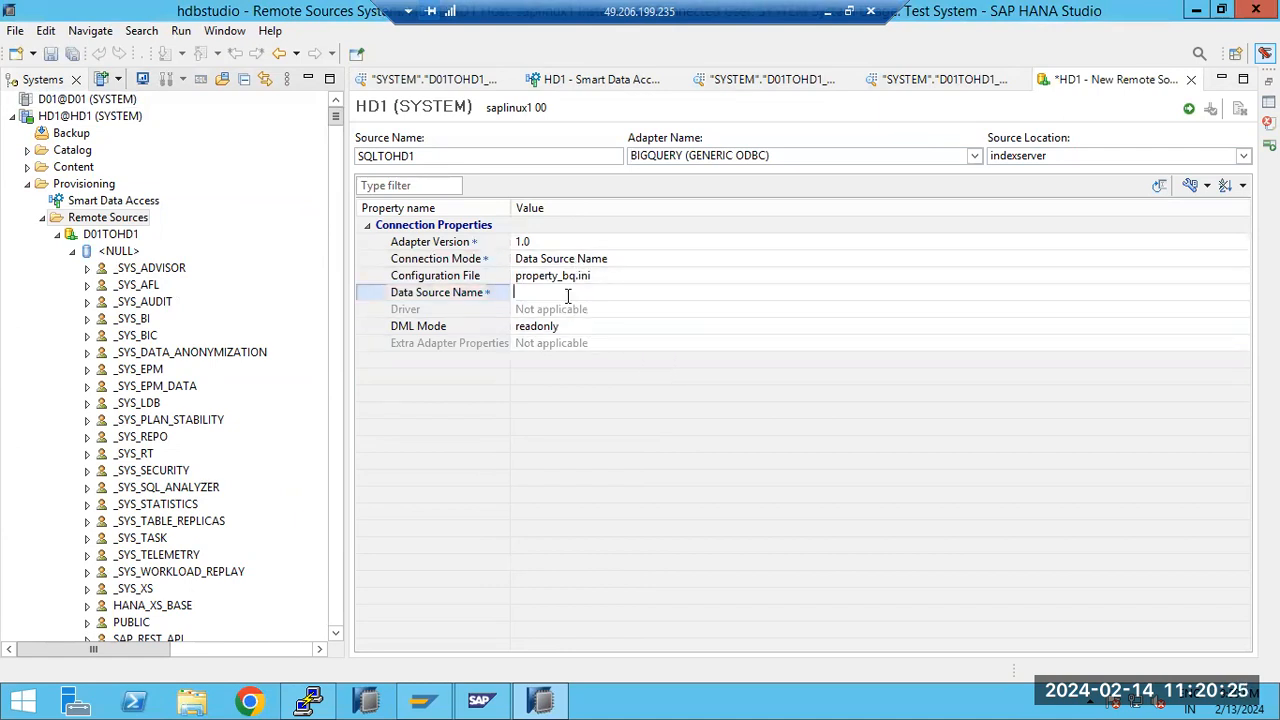
{"action": "type", "text": "ECP"}
{"action": "left_click", "coordinate": [1189, 109]}
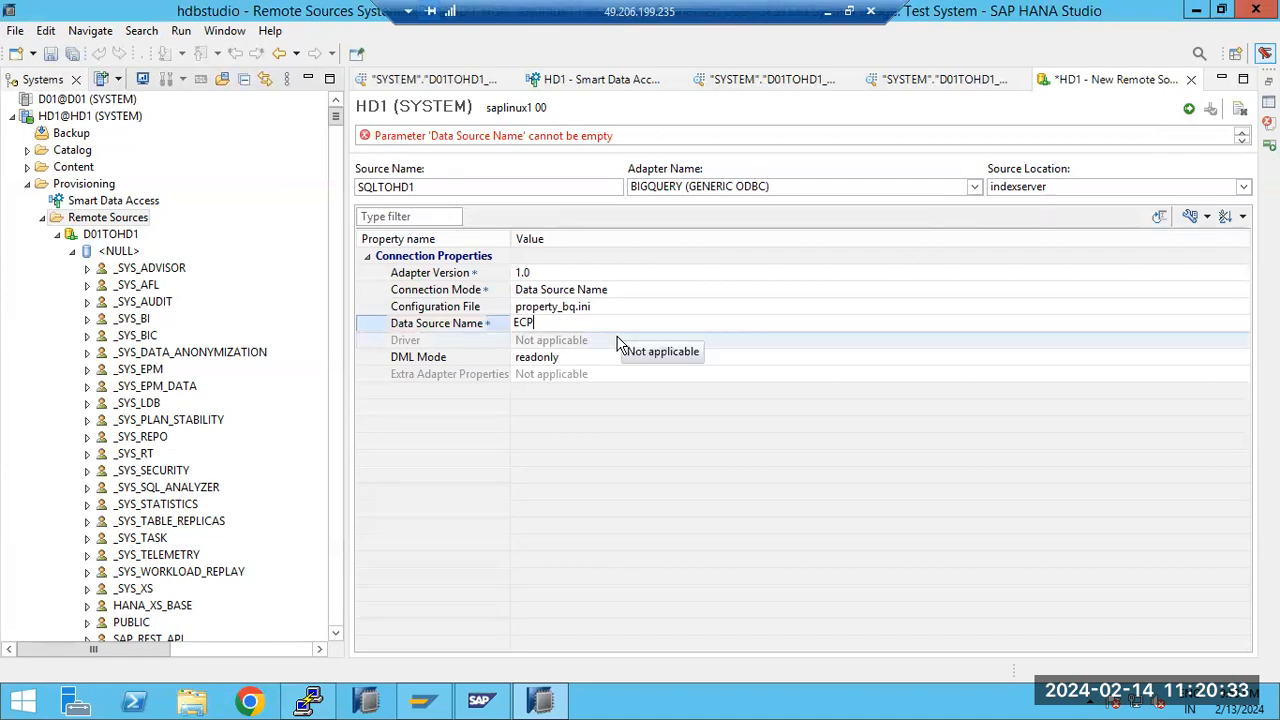
{"action": "key", "text": "Return"}
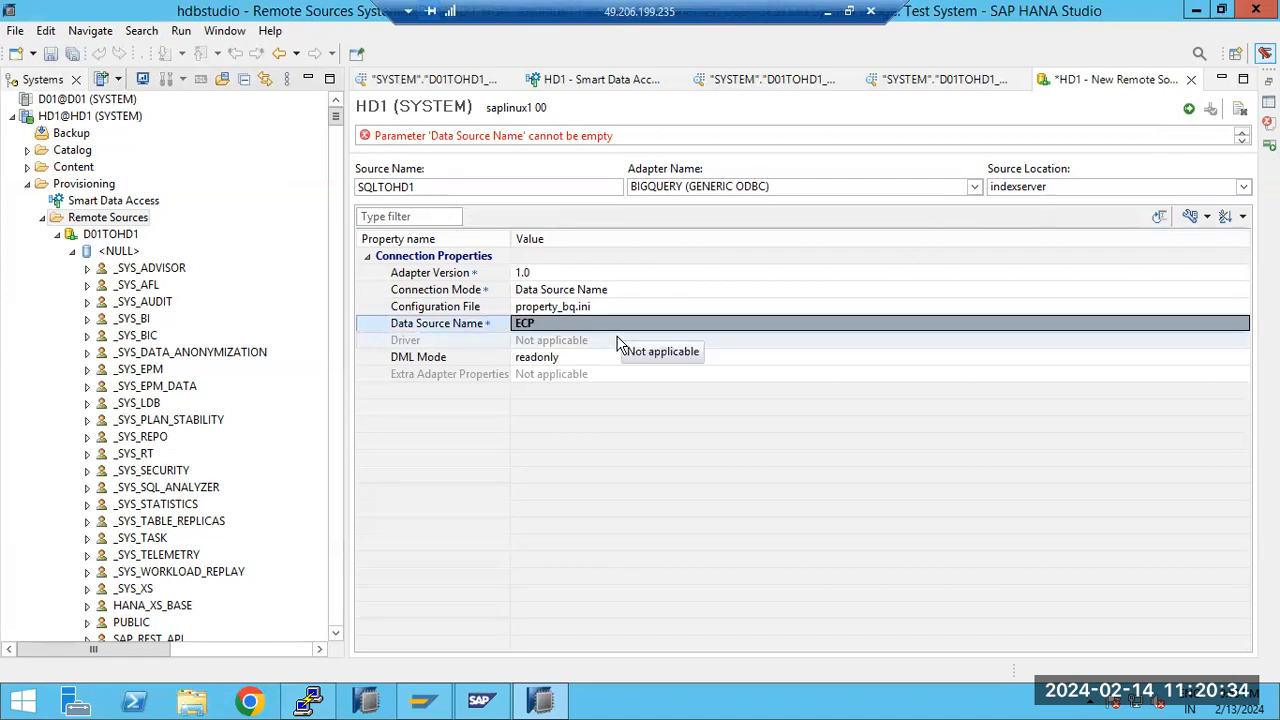
{"action": "left_click", "coordinate": [1187, 112]}
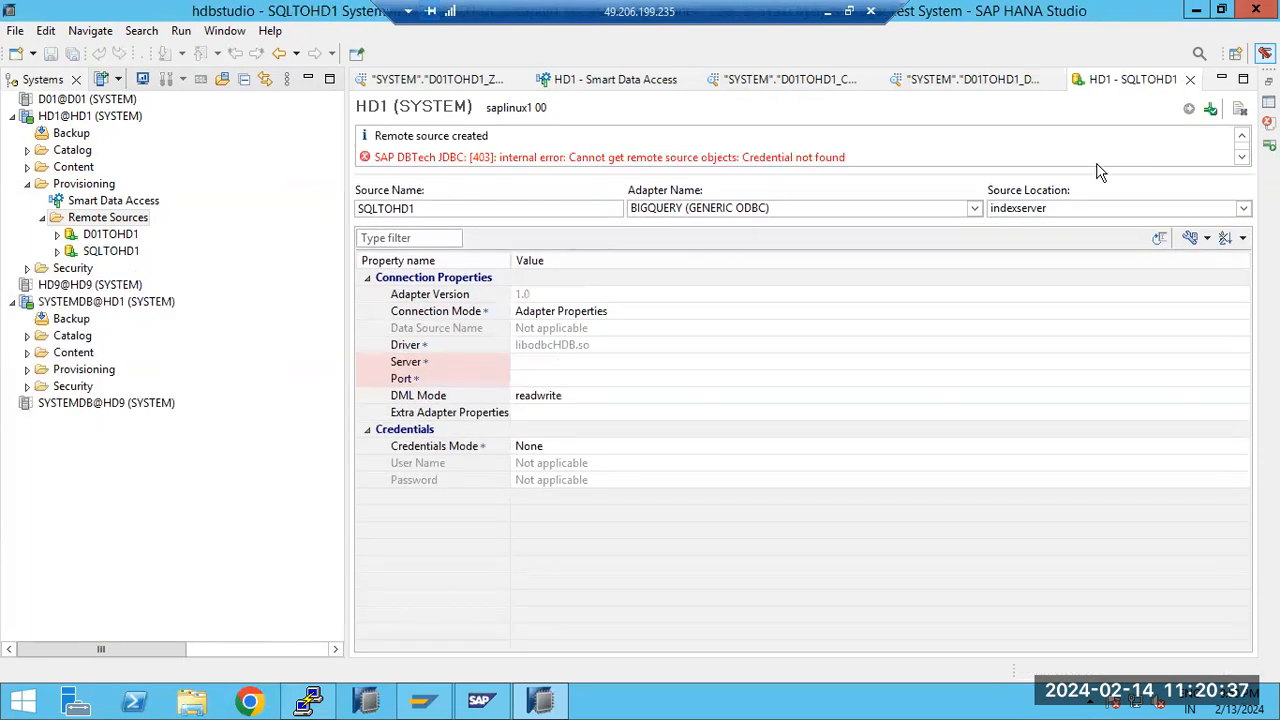
Examine the creation messages in the SQLTOHD1 editor and the objects listed under remote source SQLTOHD1
{"action": "left_click_drag", "start_coordinate": [560, 153], "coordinate": [740, 157]}
{"action": "left_click", "coordinate": [525, 466]}
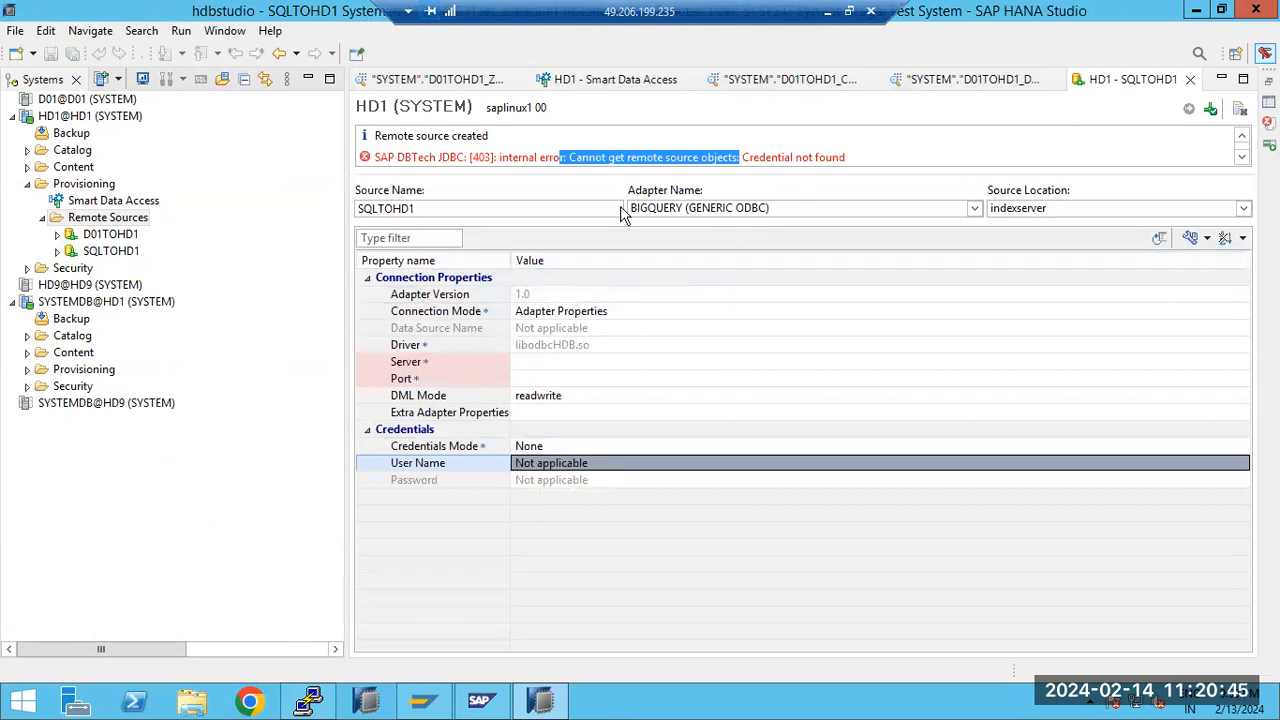
{"action": "left_click_drag", "start_coordinate": [390, 158], "coordinate": [897, 170]}
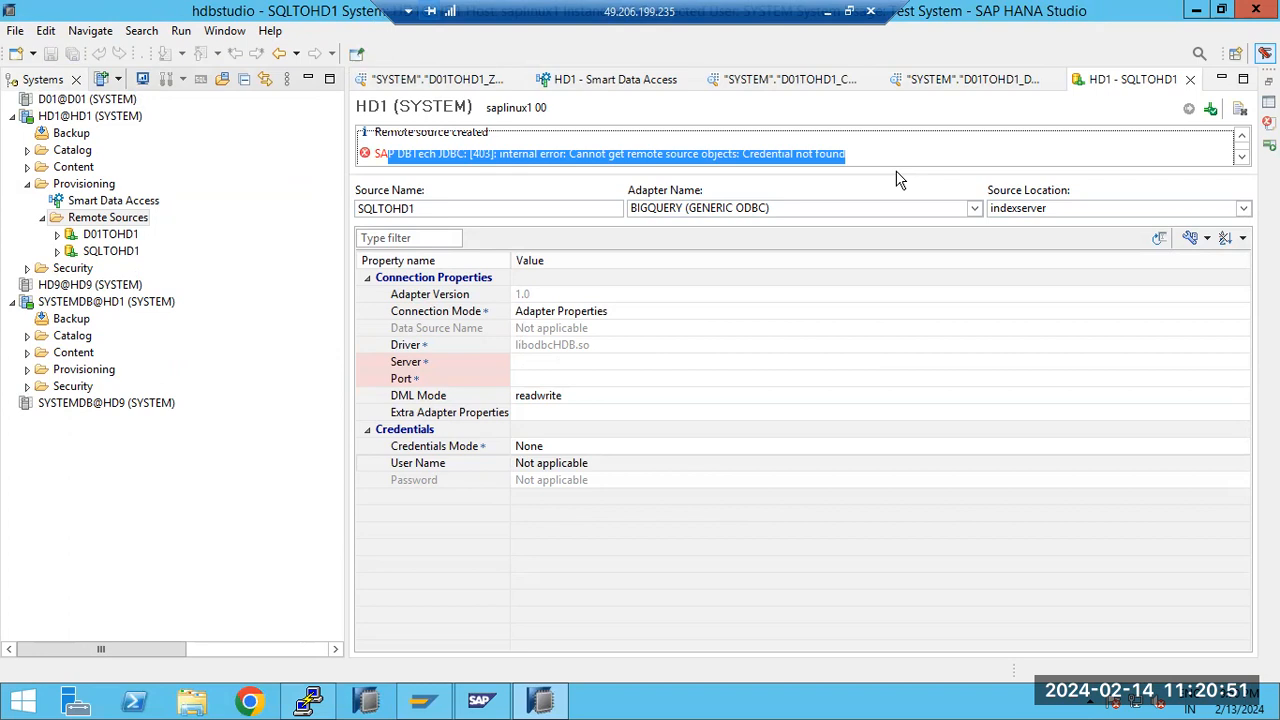
{"action": "left_click", "coordinate": [58, 252]}
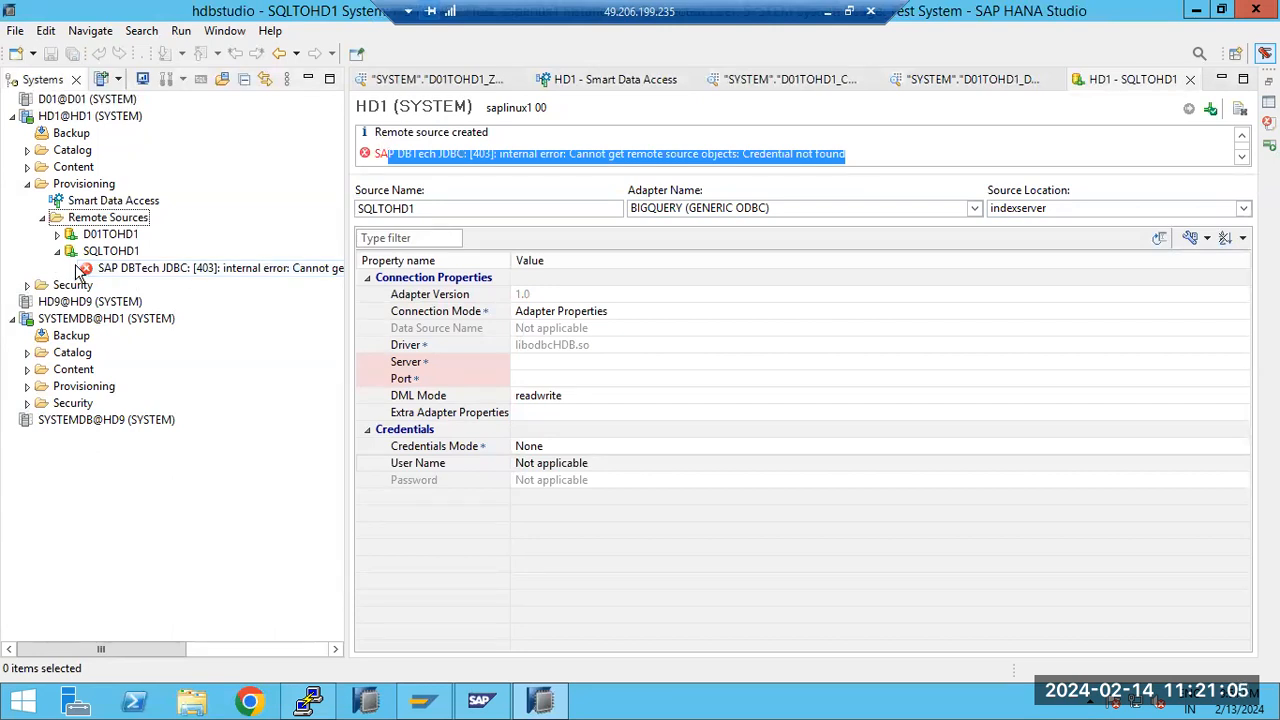
{"action": "left_click", "coordinate": [57, 252]}
Open an SQL console from the <NULL> database node under remote source D01TOHD1 and collapse that node
{"action": "left_click", "coordinate": [57, 234]}
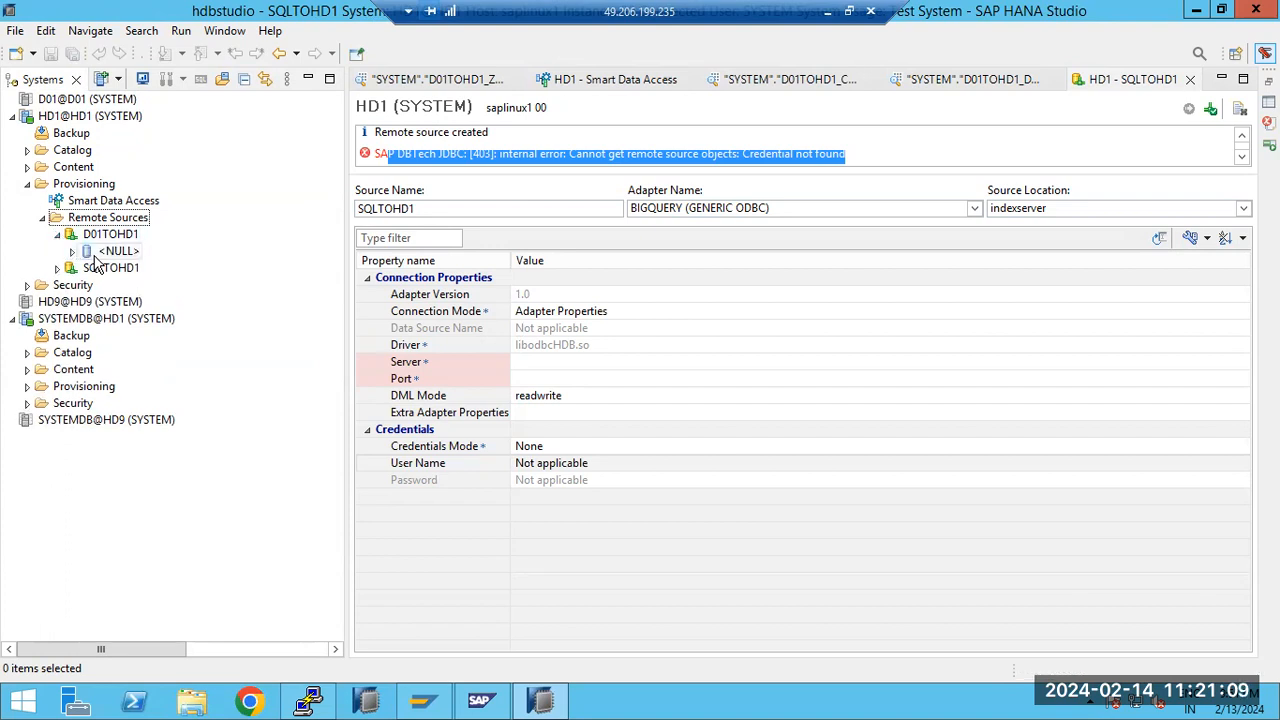
{"action": "left_click", "coordinate": [75, 253]}
{"action": "left_click", "coordinate": [89, 254]}
{"action": "right_click", "coordinate": [90, 256]}
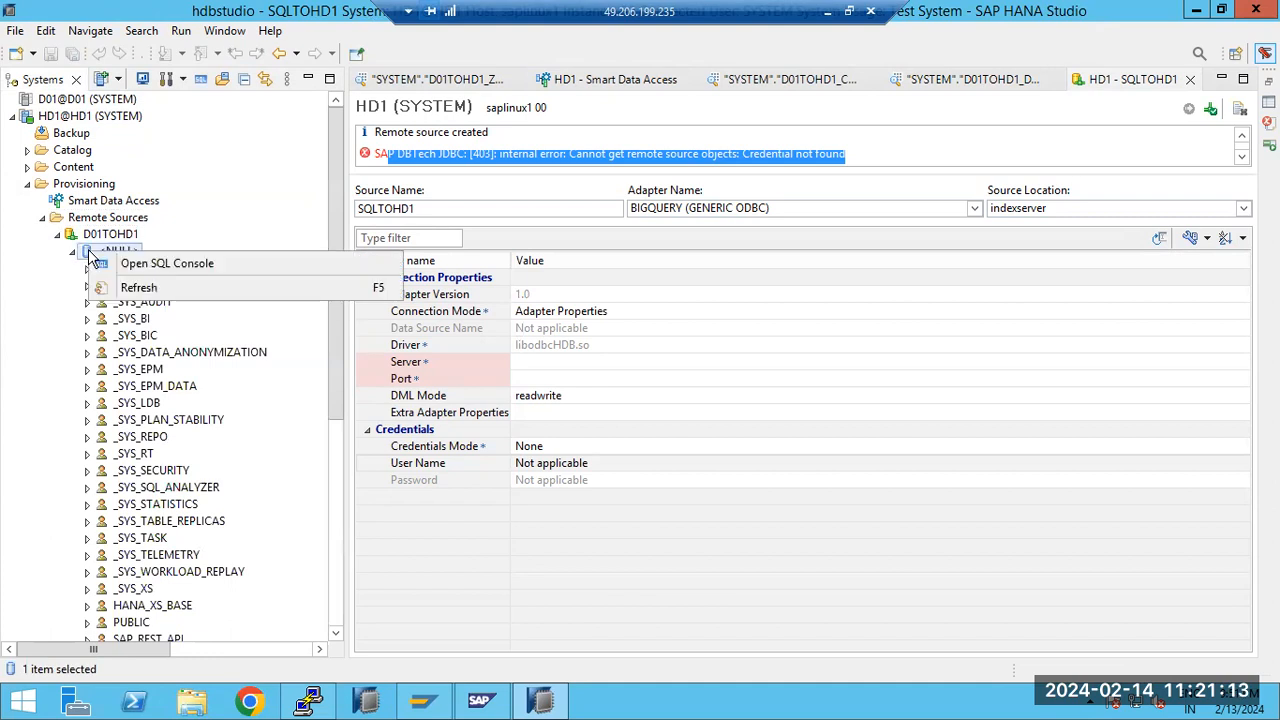
{"action": "left_click", "coordinate": [137, 263]}
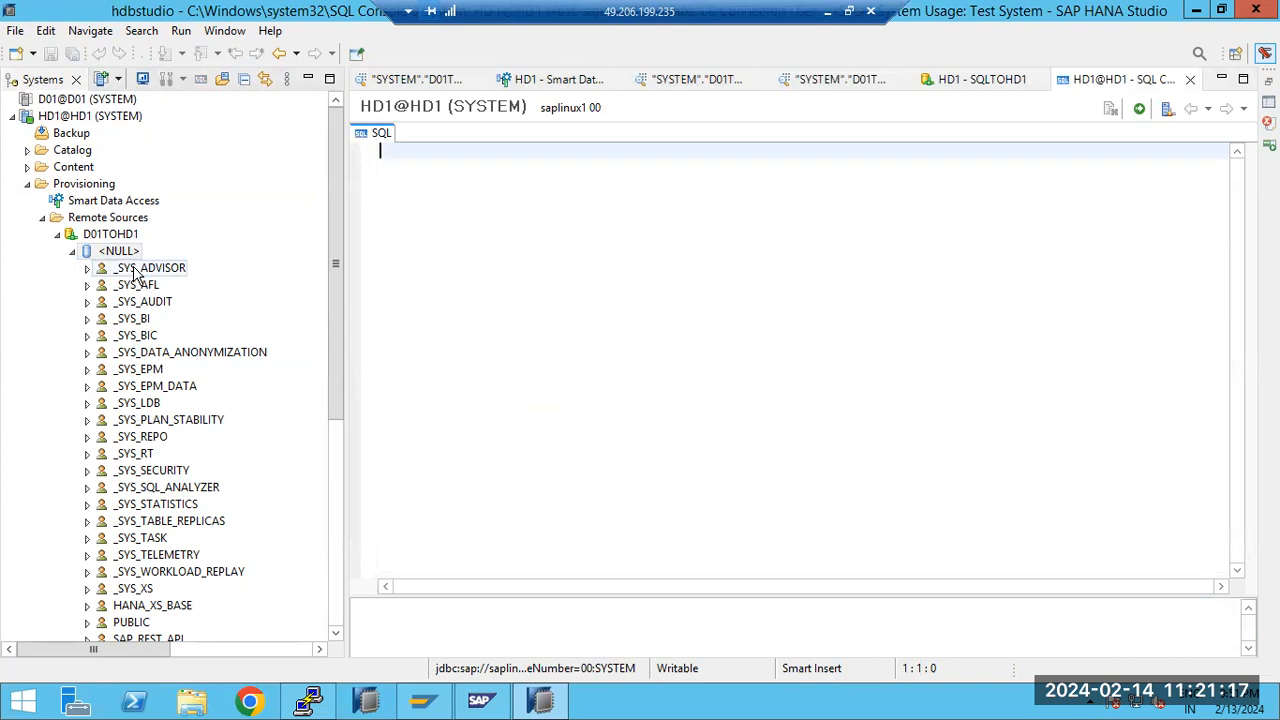
{"action": "left_click", "coordinate": [73, 252]}
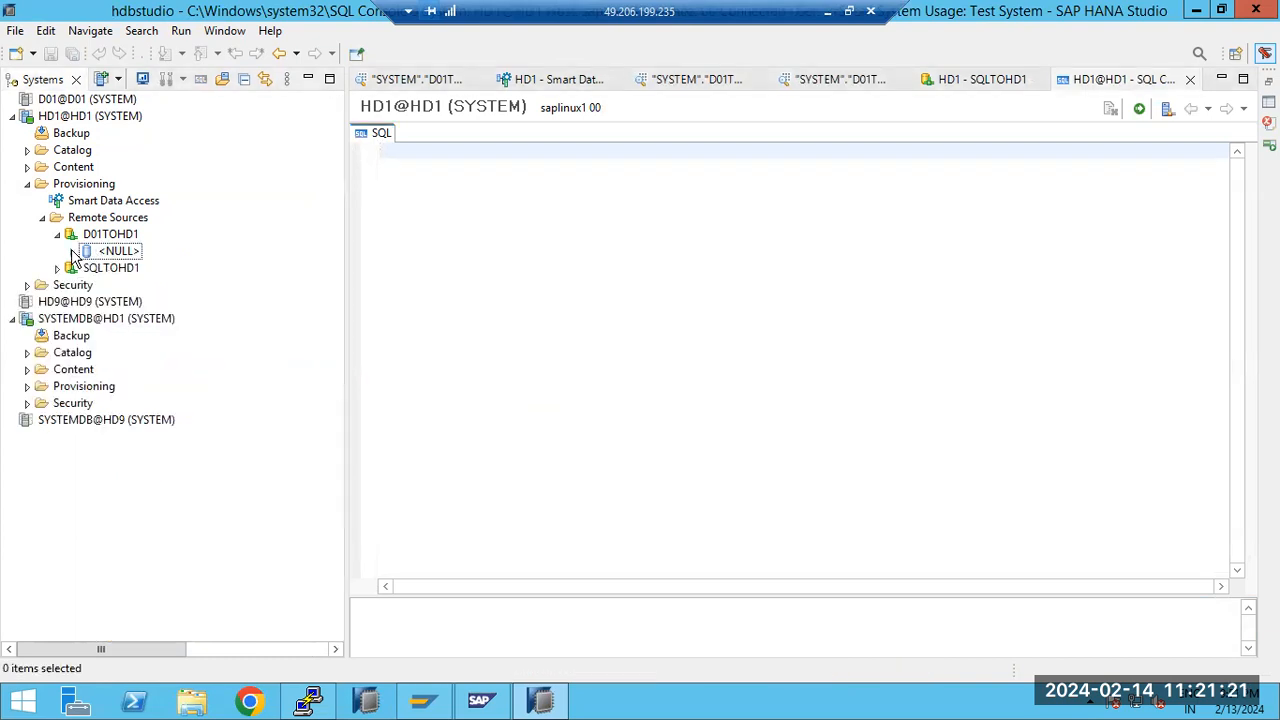
Close the SQL console, the SQLTOHD1 editor, the Smart Data Access monitor and all data previews
{"action": "left_click", "coordinate": [1191, 81]}
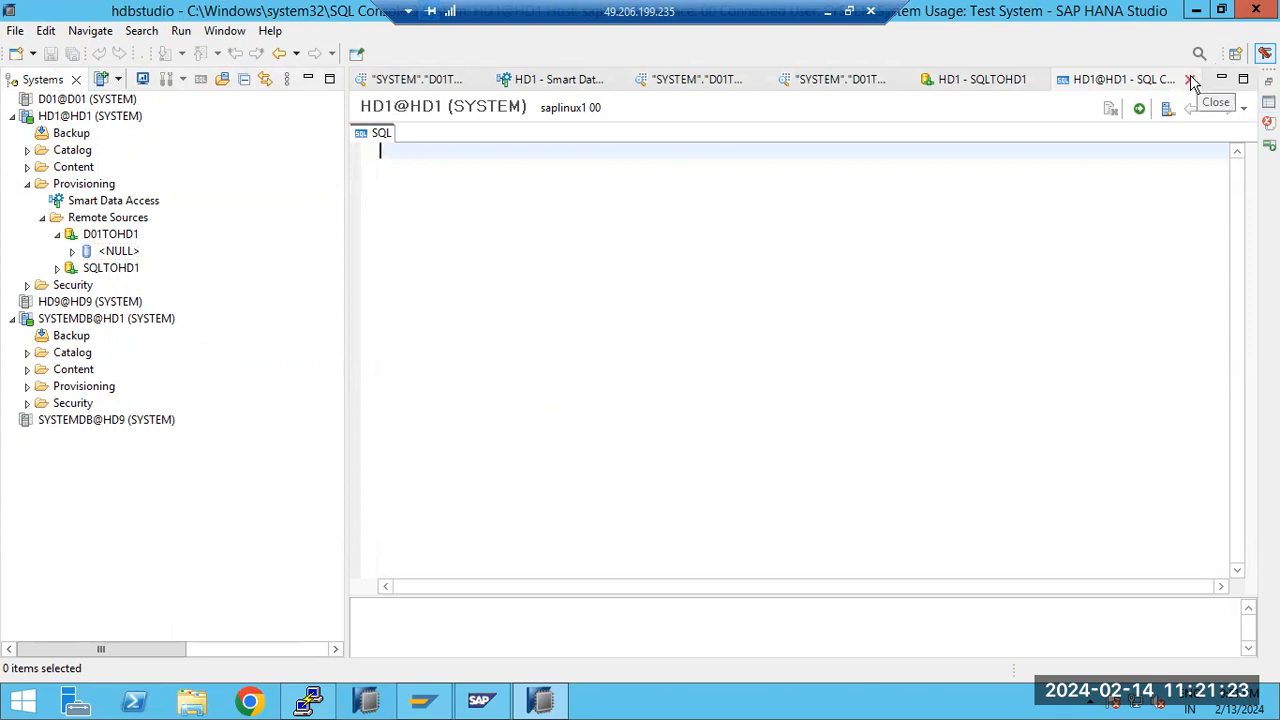
{"action": "left_click", "coordinate": [1191, 81]}
{"action": "left_click", "coordinate": [1191, 81]}
{"action": "left_click", "coordinate": [1191, 81]}
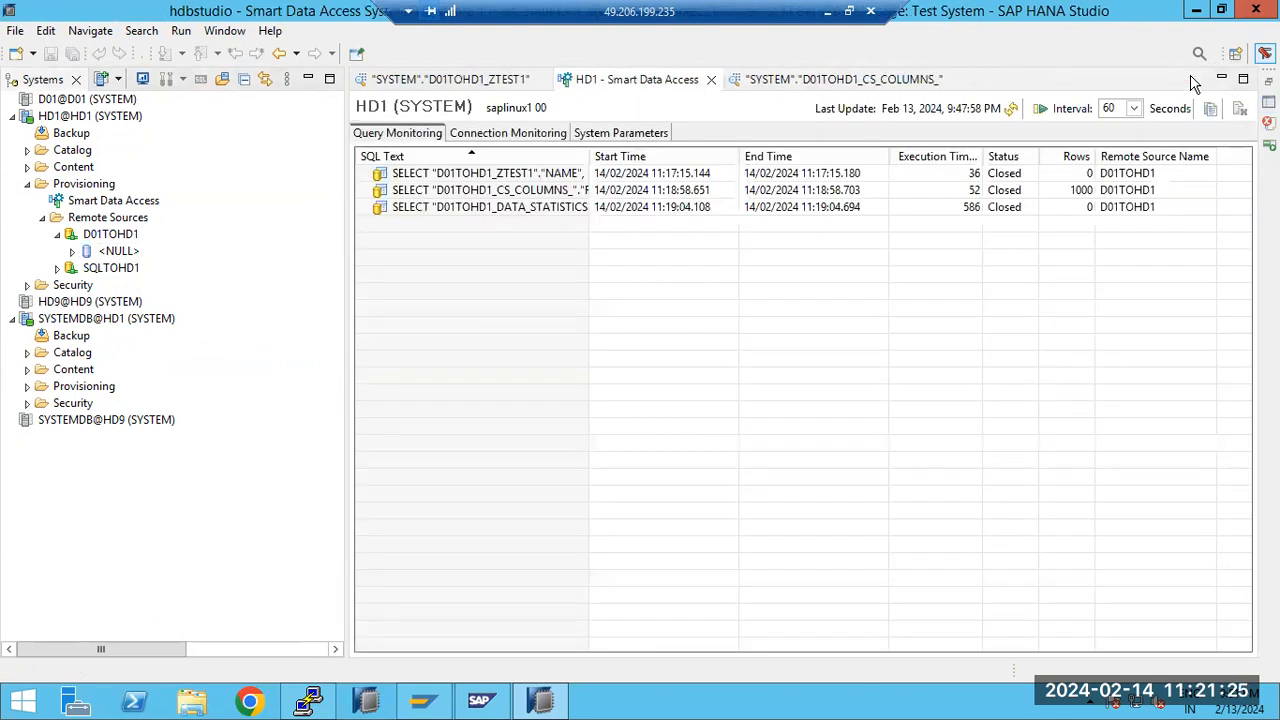
{"action": "left_click", "coordinate": [925, 80]}
{"action": "left_click", "coordinate": [950, 80]}
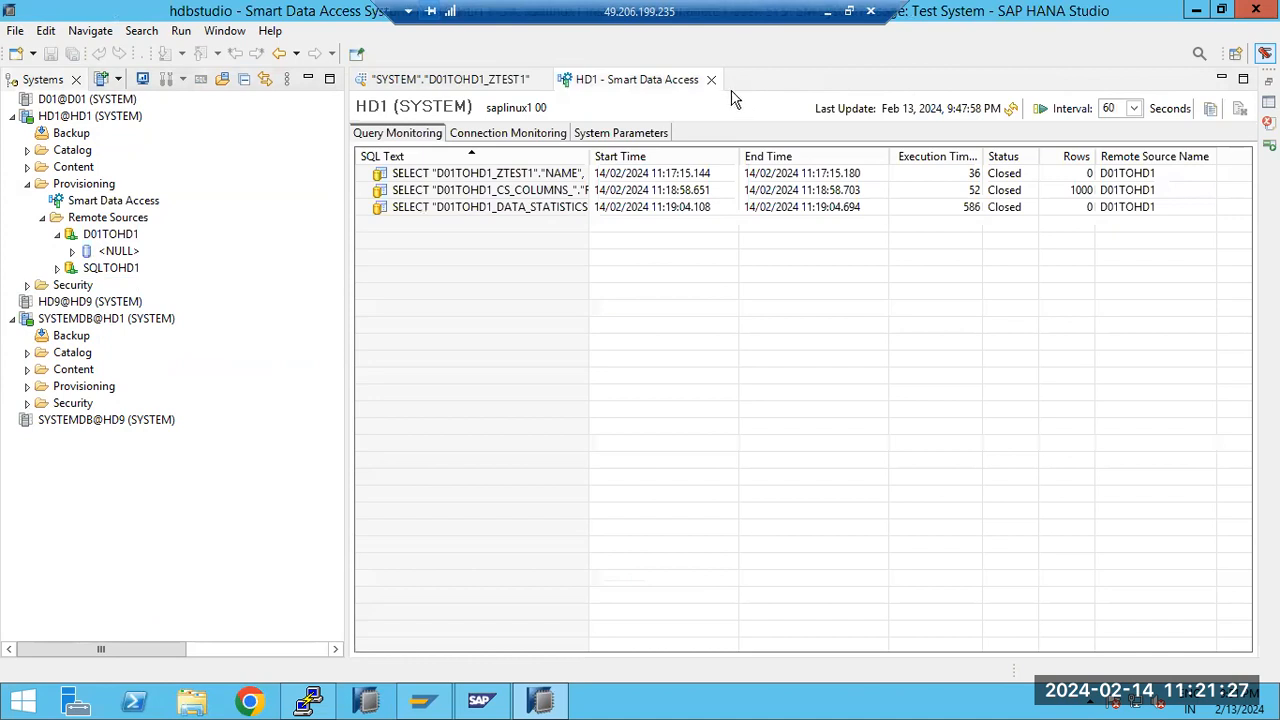
{"action": "left_click", "coordinate": [711, 80]}
{"action": "left_click", "coordinate": [545, 80]}
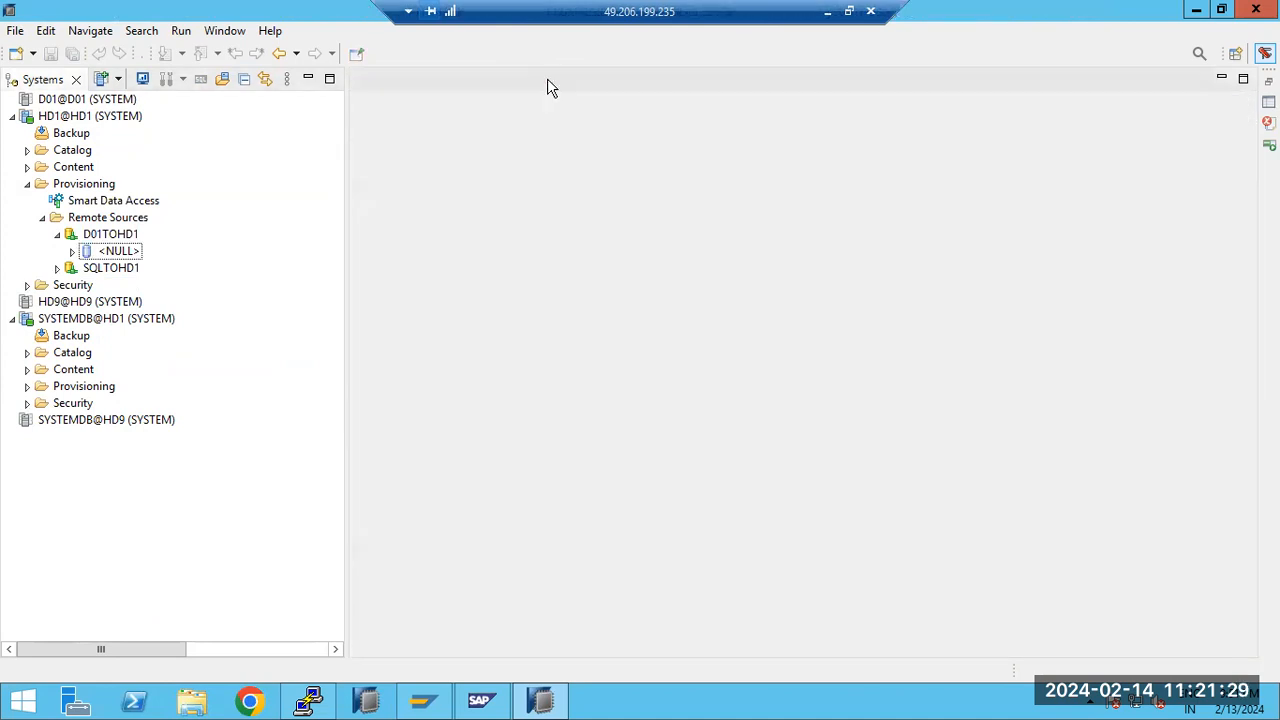
Collapse the D01TOHD1, Remote Sources and Provisioning nodes of HD1
{"action": "left_click", "coordinate": [58, 235]}
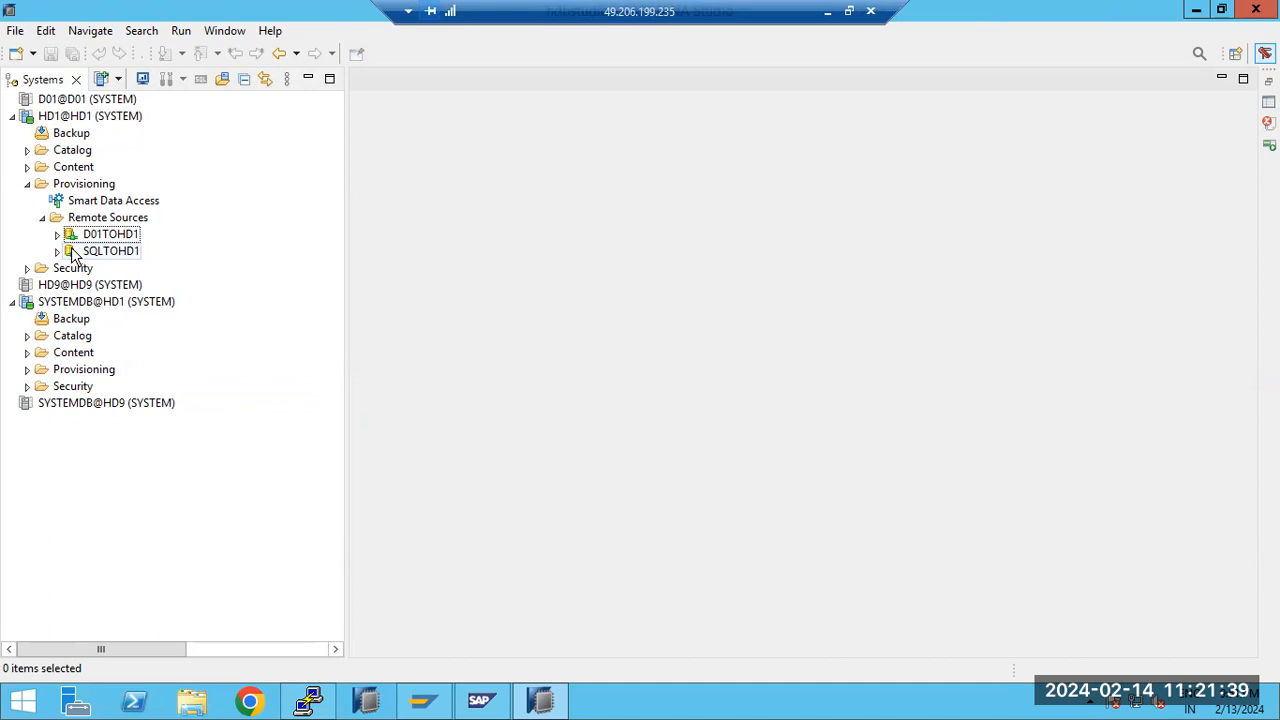
{"action": "left_click", "coordinate": [42, 217]}
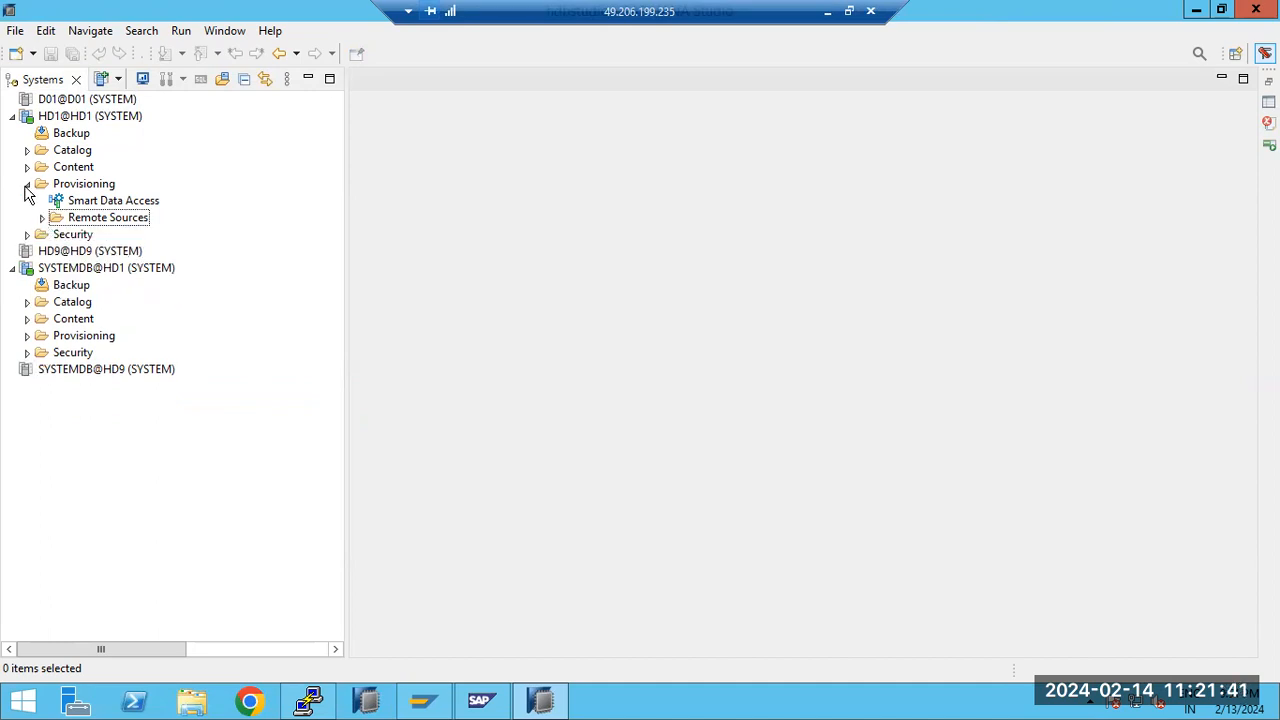
{"action": "left_click", "coordinate": [26, 186]}
{"action": "left_click", "coordinate": [56, 186]}
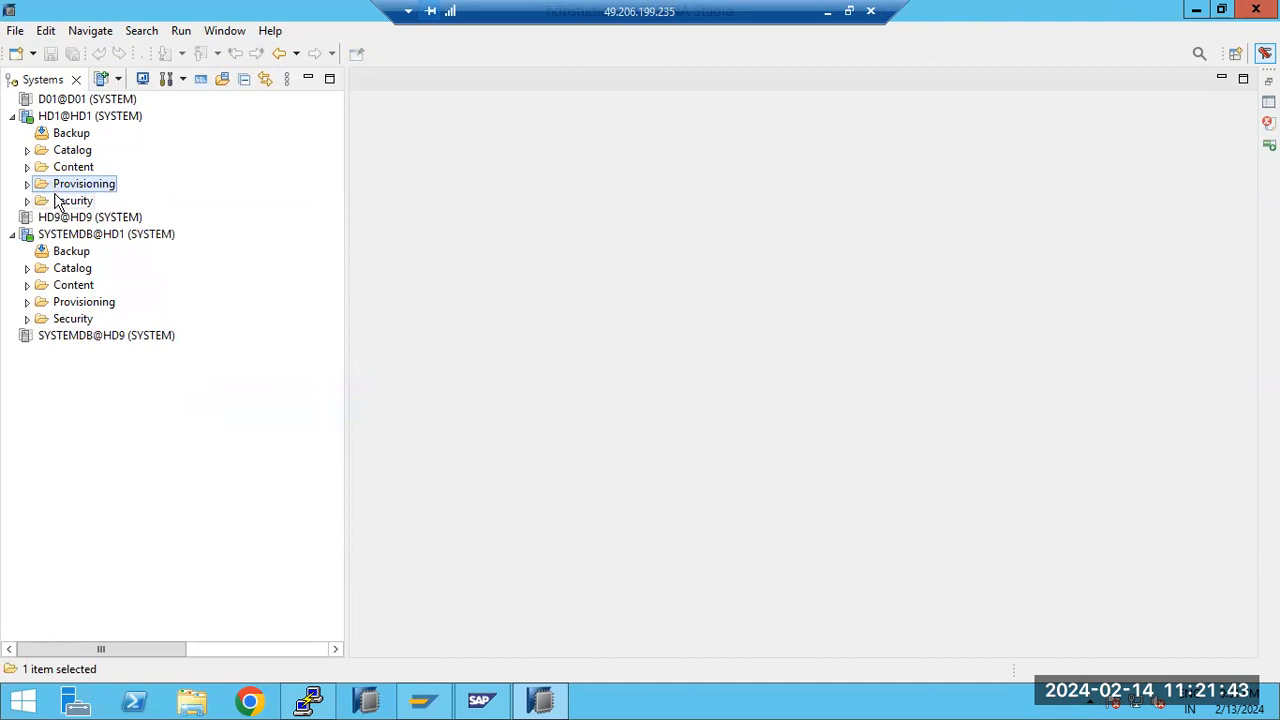
Expand the users in HD1's Security folder and start creating a new user
{"action": "left_click", "coordinate": [48, 201]}
{"action": "left_click", "coordinate": [27, 201]}
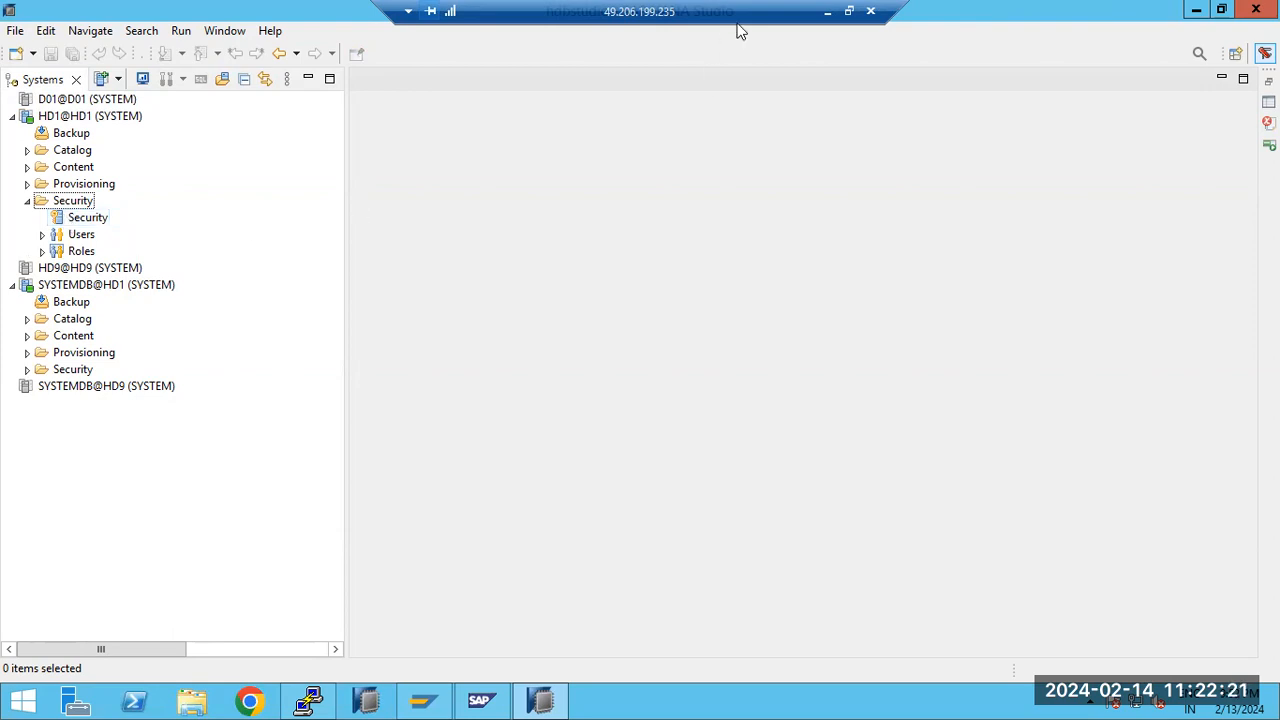
{"action": "left_click", "coordinate": [41, 236]}
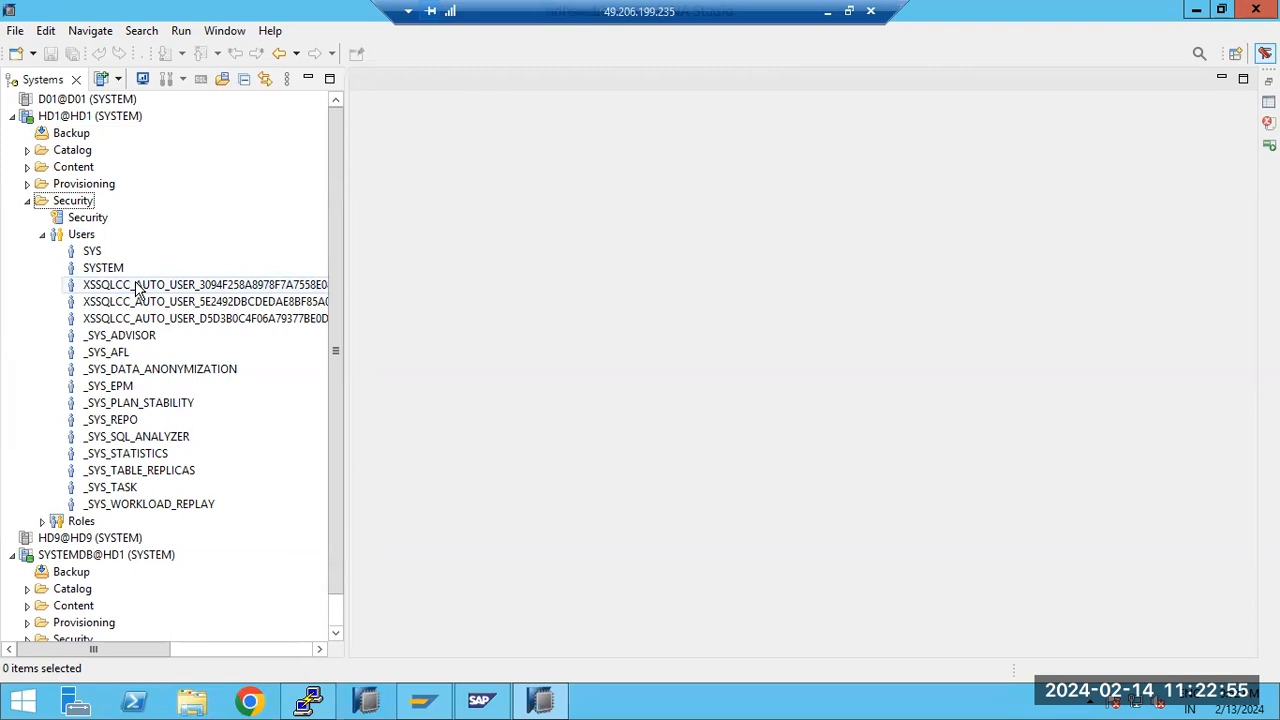
{"action": "right_click", "coordinate": [82, 234]}
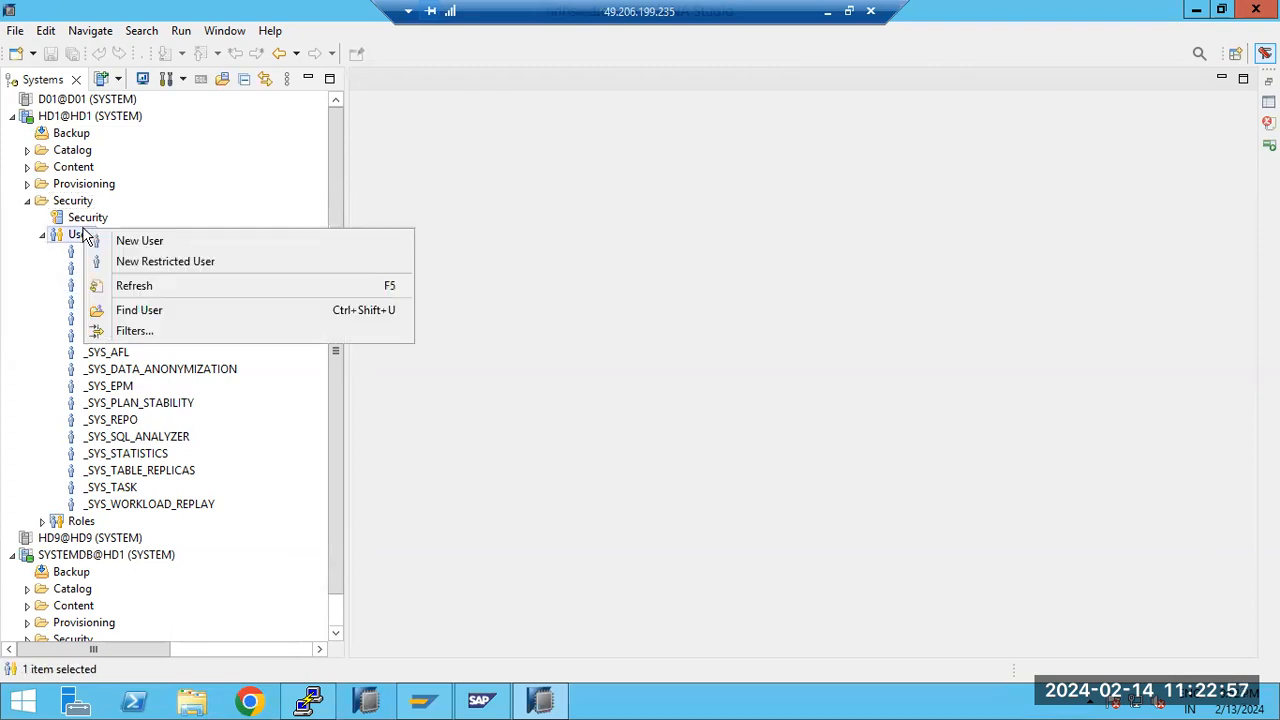
{"action": "left_click", "coordinate": [130, 240]}
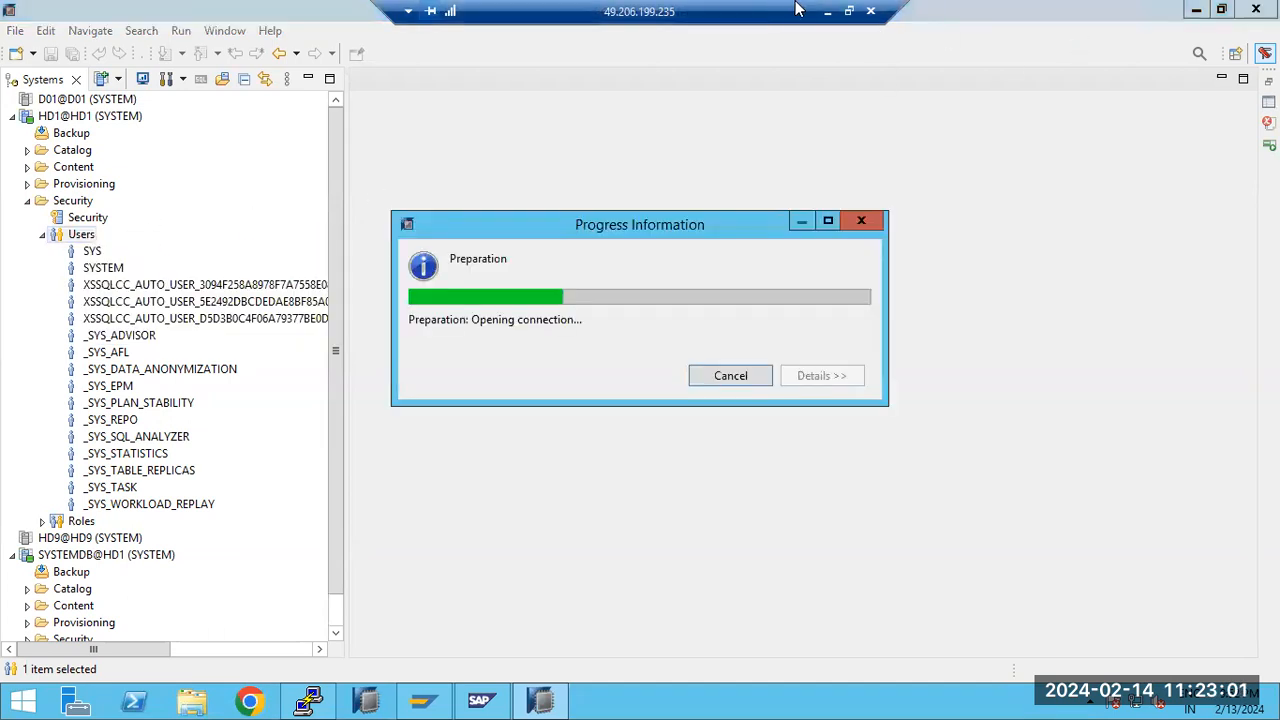
Switch to the Paint drawing and undo everything on it until the canvas is blank
{"action": "left_click", "coordinate": [830, 12]}
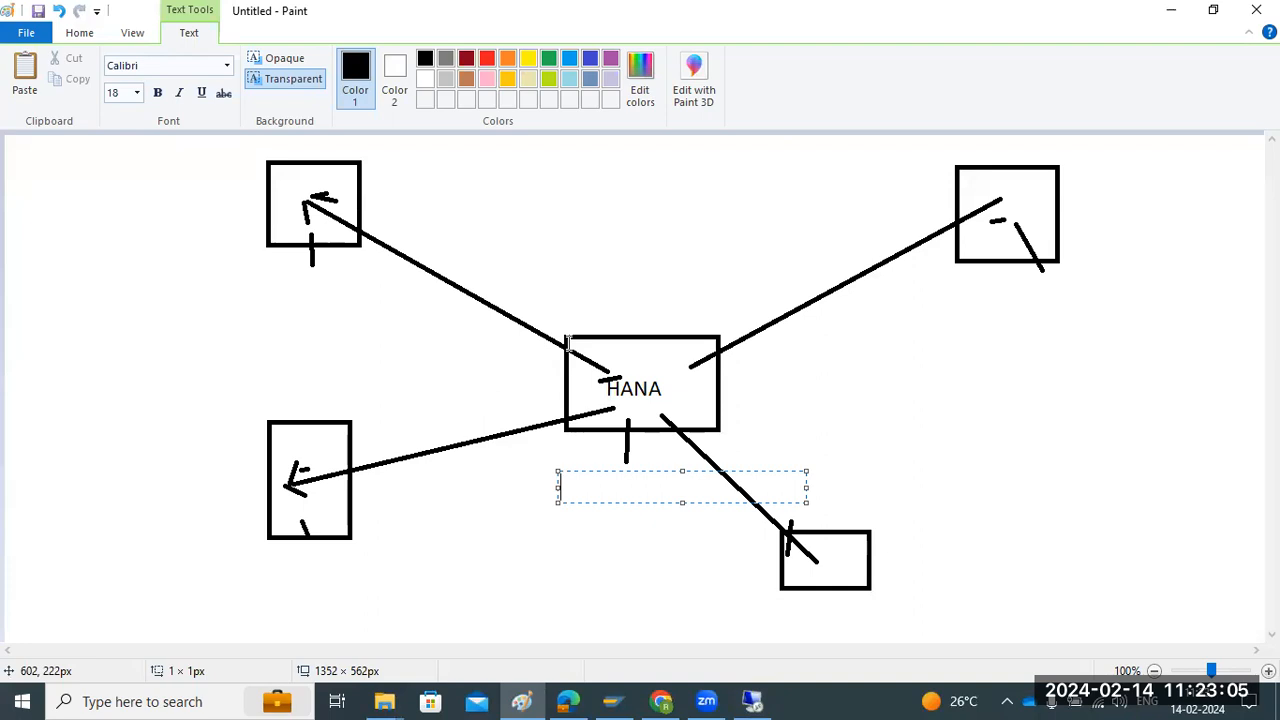
{"action": "key", "text": "ctrl+a"}
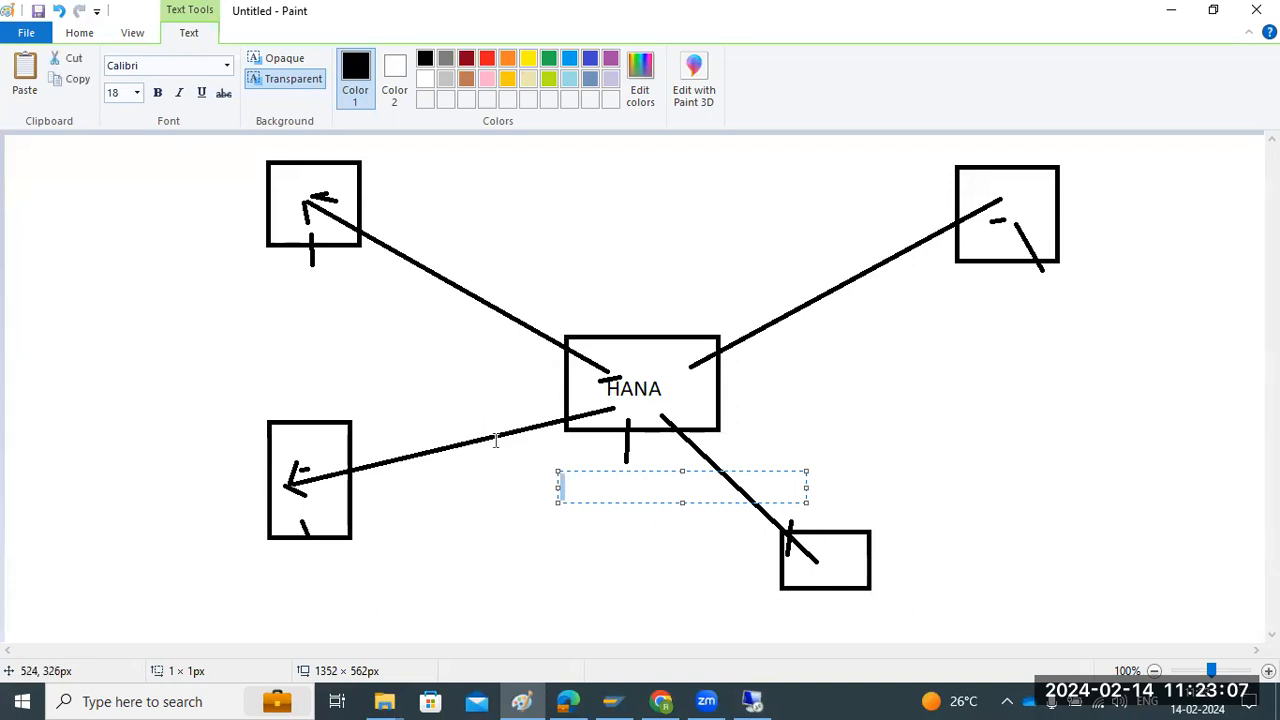
{"action": "key", "text": "ctrl+a"}
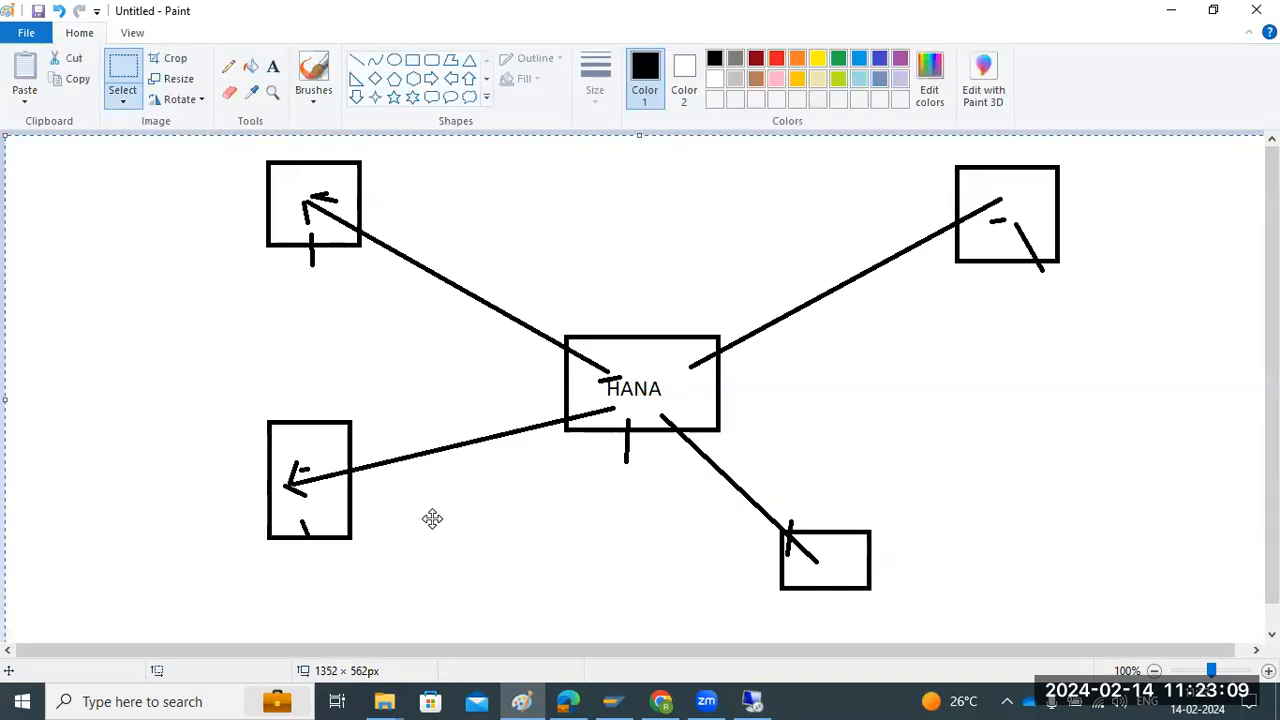
{"action": "key", "text": "ctrl+z"}
{"action": "key", "text": "ctrl+z"}
{"action": "key", "text": "ctrl+z"}
{"action": "key", "text": "ctrl+z"}
{"action": "key", "text": "ctrl+z"}
{"action": "key", "text": "ctrl+z"}
{"action": "key", "text": "ctrl+z"}
{"action": "key", "text": "ctrl+z"}
{"action": "key", "text": "ctrl+z"}
{"action": "key", "text": "ctrl+z"}
{"action": "key", "text": "ctrl+z"}
{"action": "key", "text": "ctrl+z"}
{"action": "key", "text": "ctrl+z"}
{"action": "key", "text": "ctrl+z"}
{"action": "key", "text": "ctrl+z"}
{"action": "key", "text": "ctrl+z"}
{"action": "key", "text": "ctrl+z"}
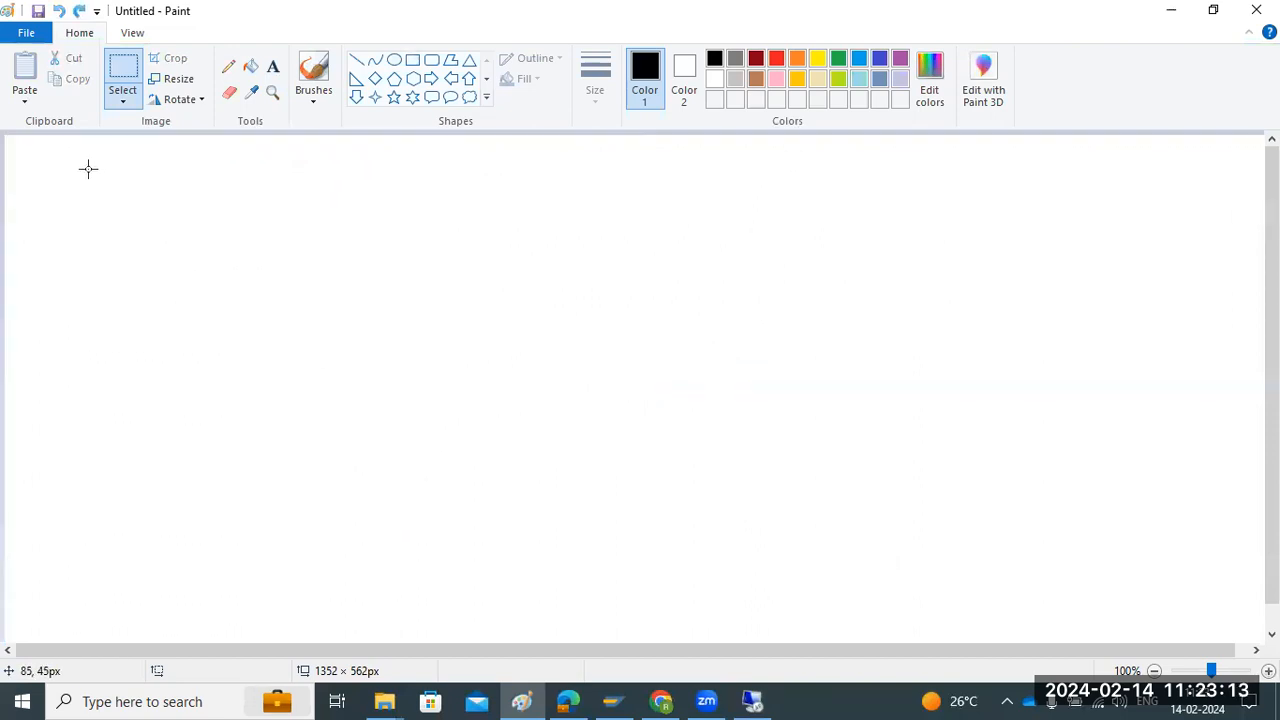
Create a text box covering nearly the whole canvas and enter the heading "HANA SECURTIY:" underlined with a row of equals signs
{"action": "left_click", "coordinate": [272, 66]}
{"action": "left_click_drag", "start_coordinate": [21, 147], "coordinate": [1245, 627]}
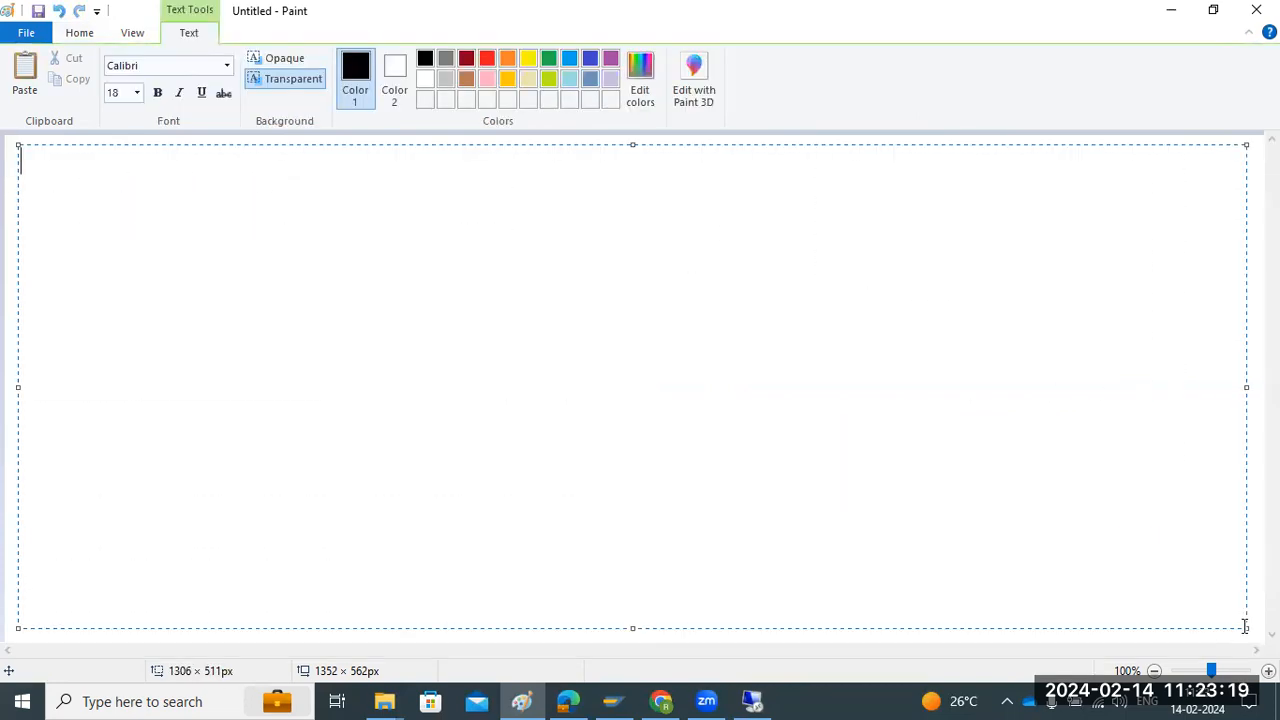
{"action": "type", "text": "HANA"}
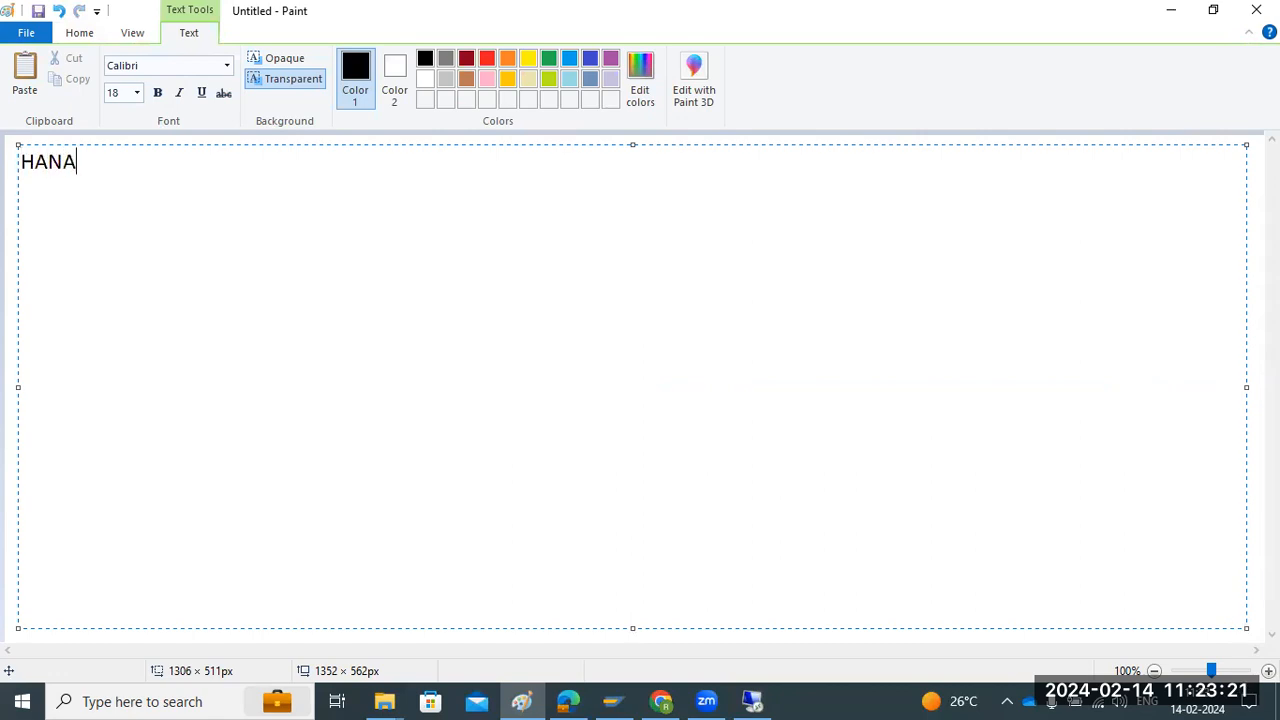
{"action": "type", "text": " SECURTIY:"}
{"action": "key", "text": "Return"}
{"action": "type", "text": "="}
{"action": "type", "text": "==============="}
{"action": "key", "text": "Return"}
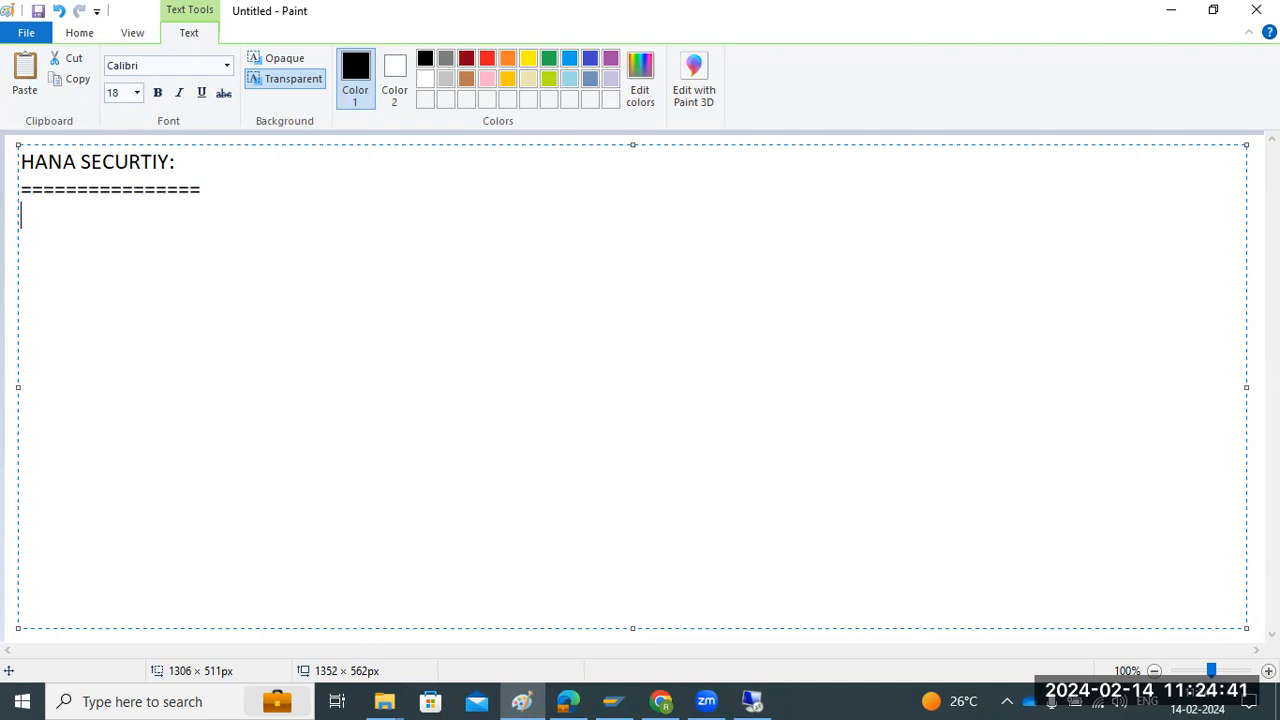
Add the subheading "Security Features" and, after a blank line, the first list item "1)User and ROLE management"
{"action": "type", "text": "Security Features"}
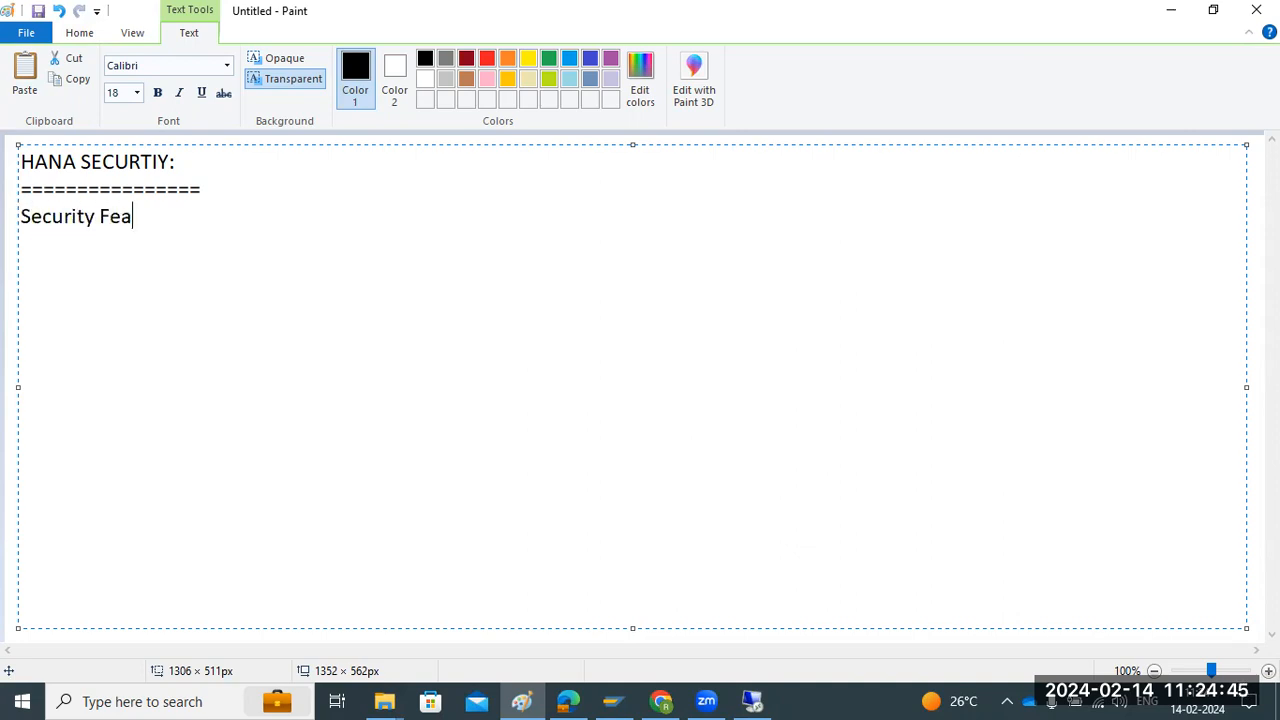
{"action": "key", "text": "Return"}
{"action": "key", "text": "Return"}
{"action": "type", "text": "1)Us"}
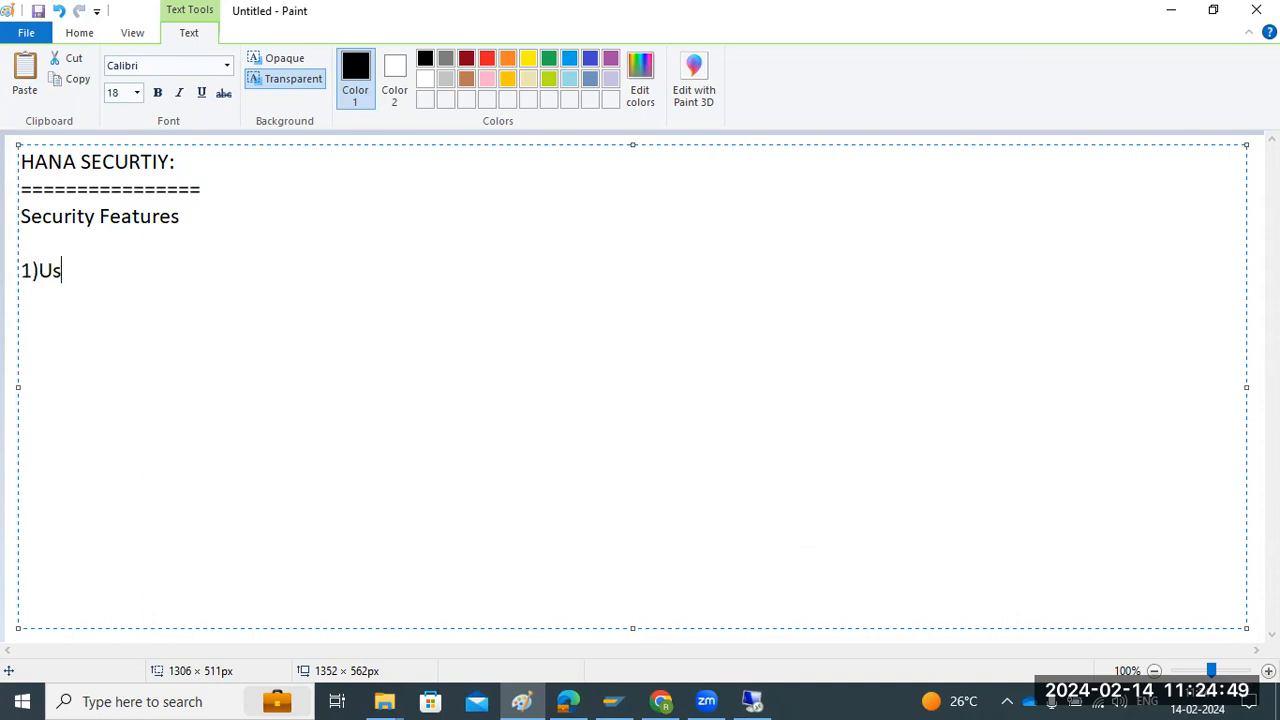
{"action": "type", "text": "er and ROLE "}
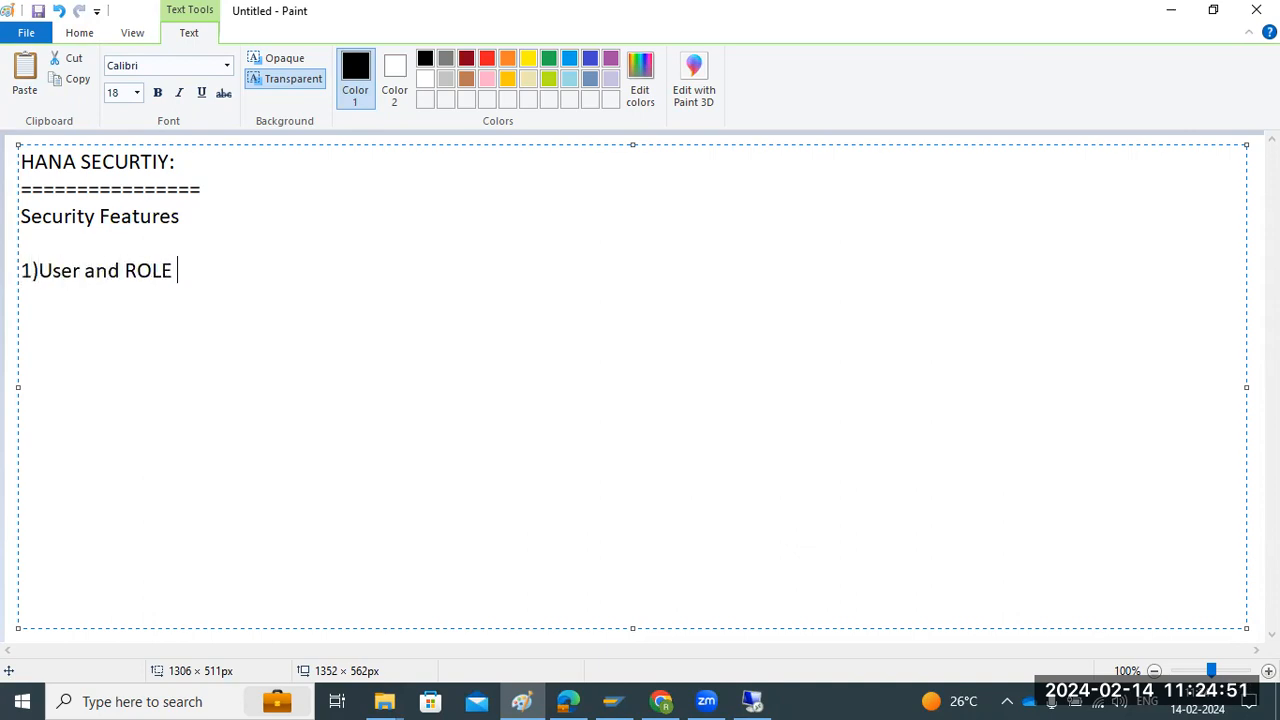
{"action": "type", "text": "management"}
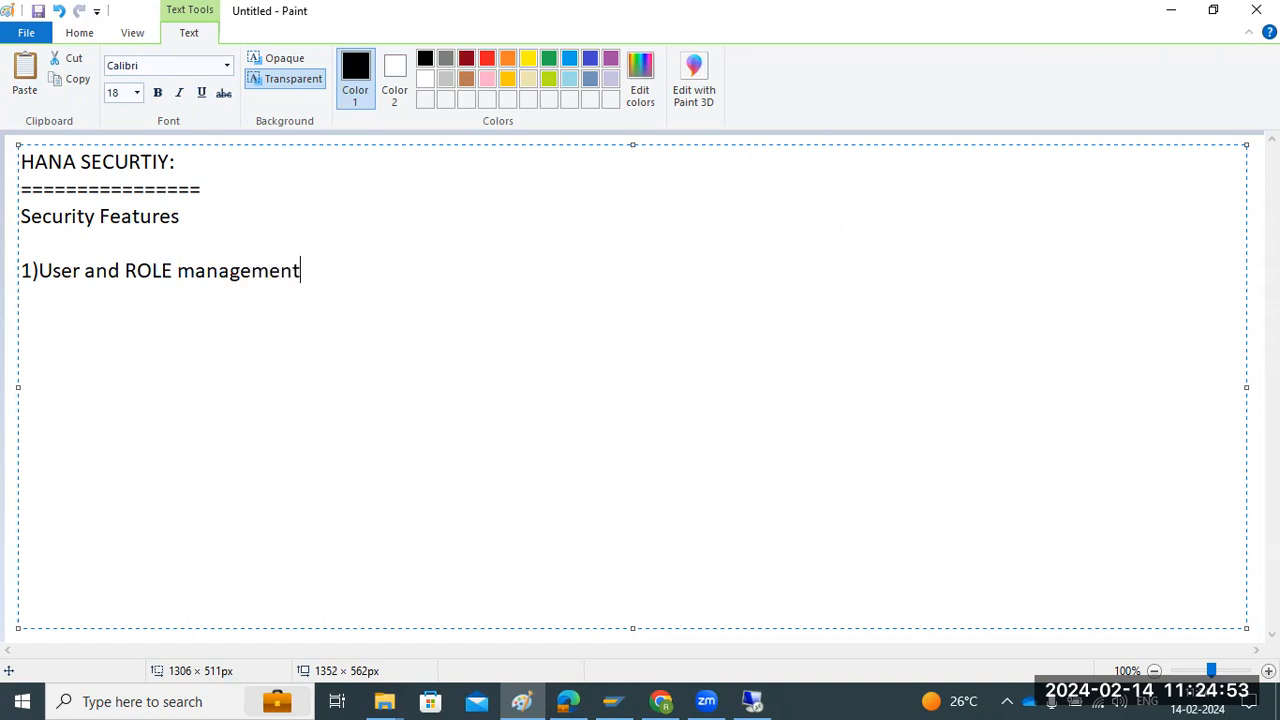
Add the list items "2)Authorization" and "3)Authentication" on separate lines
{"action": "key", "text": "Return"}
{"action": "type", "text": "2)Author"}
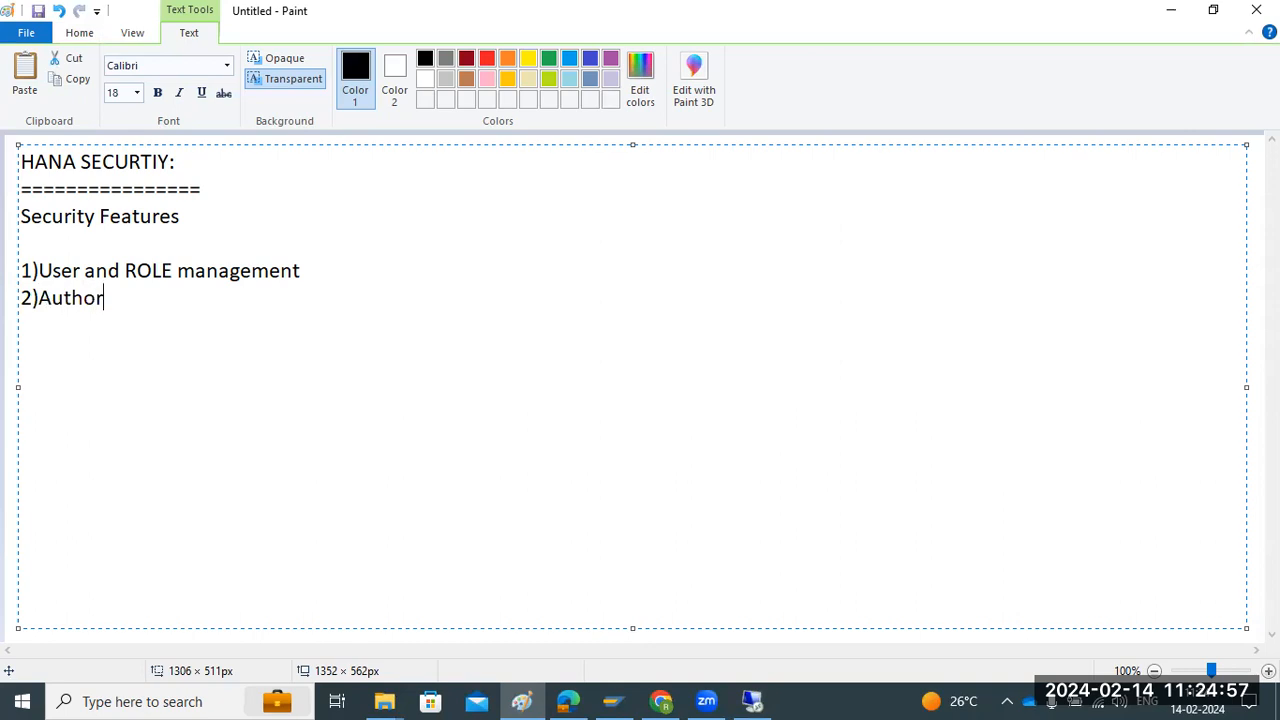
{"action": "type", "text": "ization"}
{"action": "key", "text": "Return"}
{"action": "type", "text": "3"}
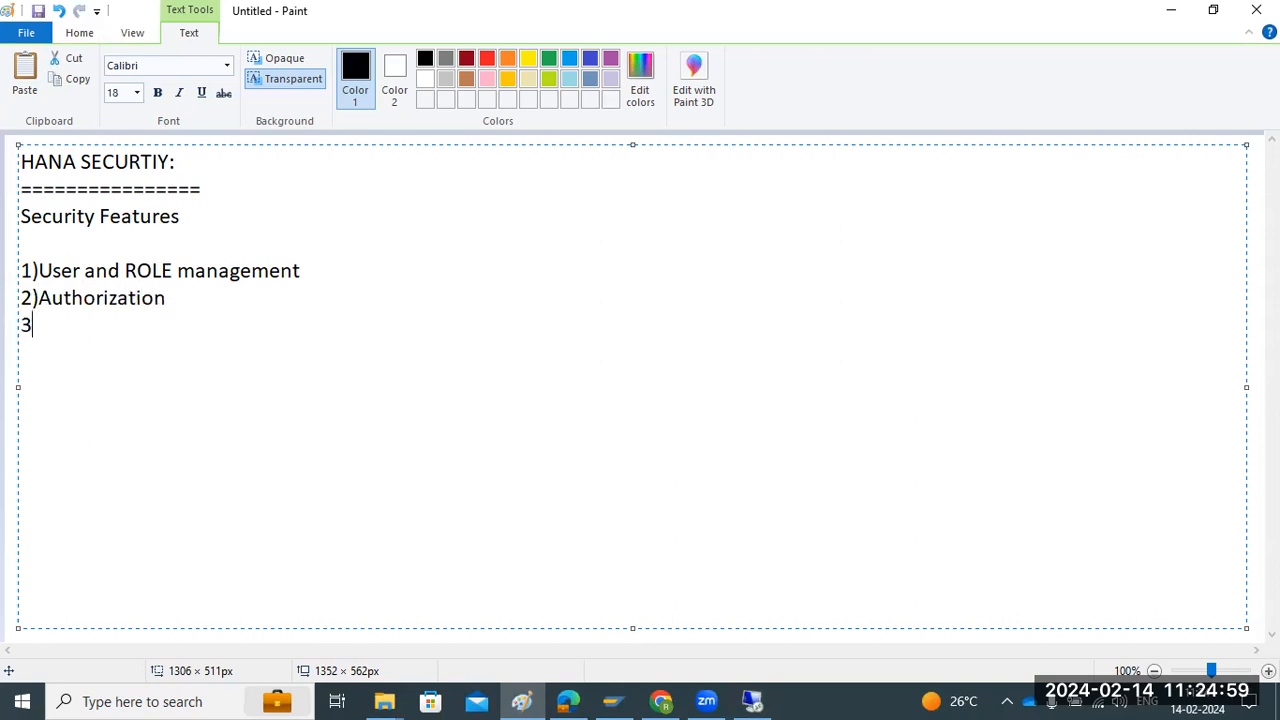
{"action": "type", "text": ")Authentication"}
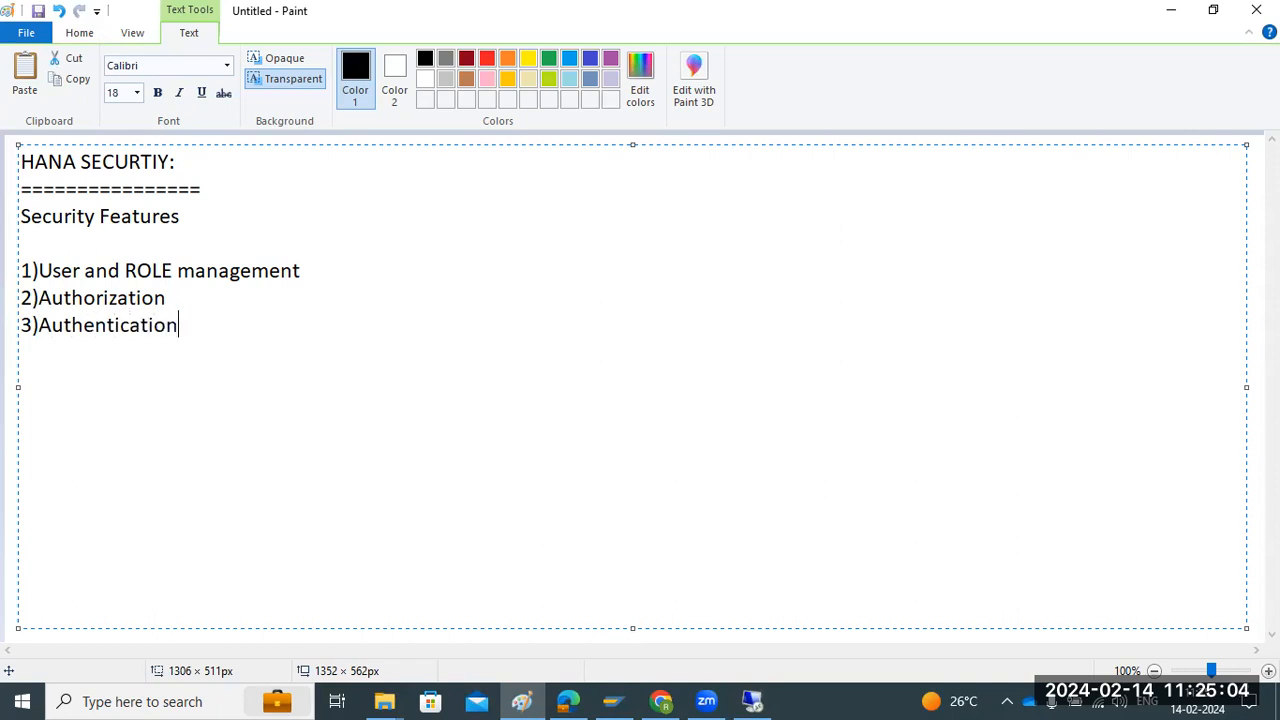
Add the fourth list item "4)Encryption of DATA"
{"action": "key", "text": "Return"}
{"action": "type", "text": "4)Encry"}
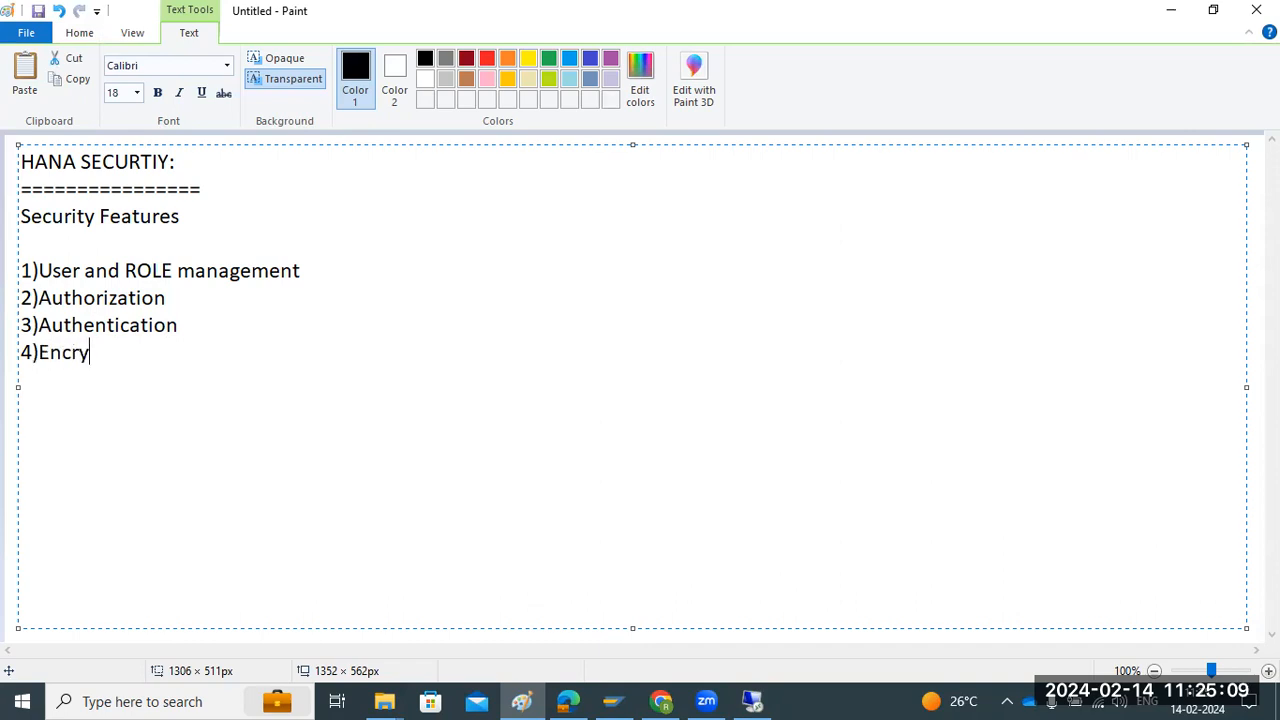
{"action": "type", "text": "ption of DATA"}
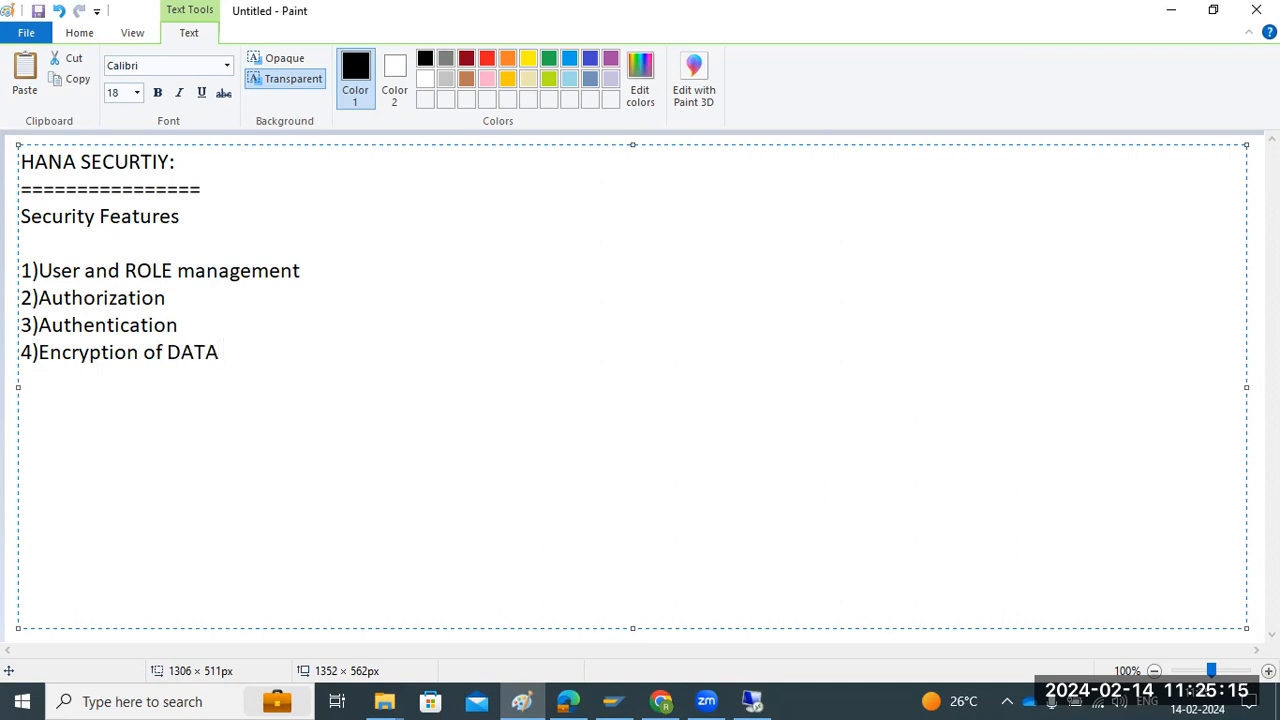
Add the fifth list item "5)Encryption of network"
{"action": "key", "text": "Return"}
{"action": "type", "text": "5)"}
{"action": "type", "text": "Encr"}
{"action": "type", "text": "yption of"}
{"action": "type", "text": " netowkr"}
{"action": "key", "text": "BackSpace"}
{"action": "key", "text": "BackSpace"}
{"action": "key", "text": "BackSpace"}
{"action": "key", "text": "BackSpace"}
{"action": "type", "text": "work"}
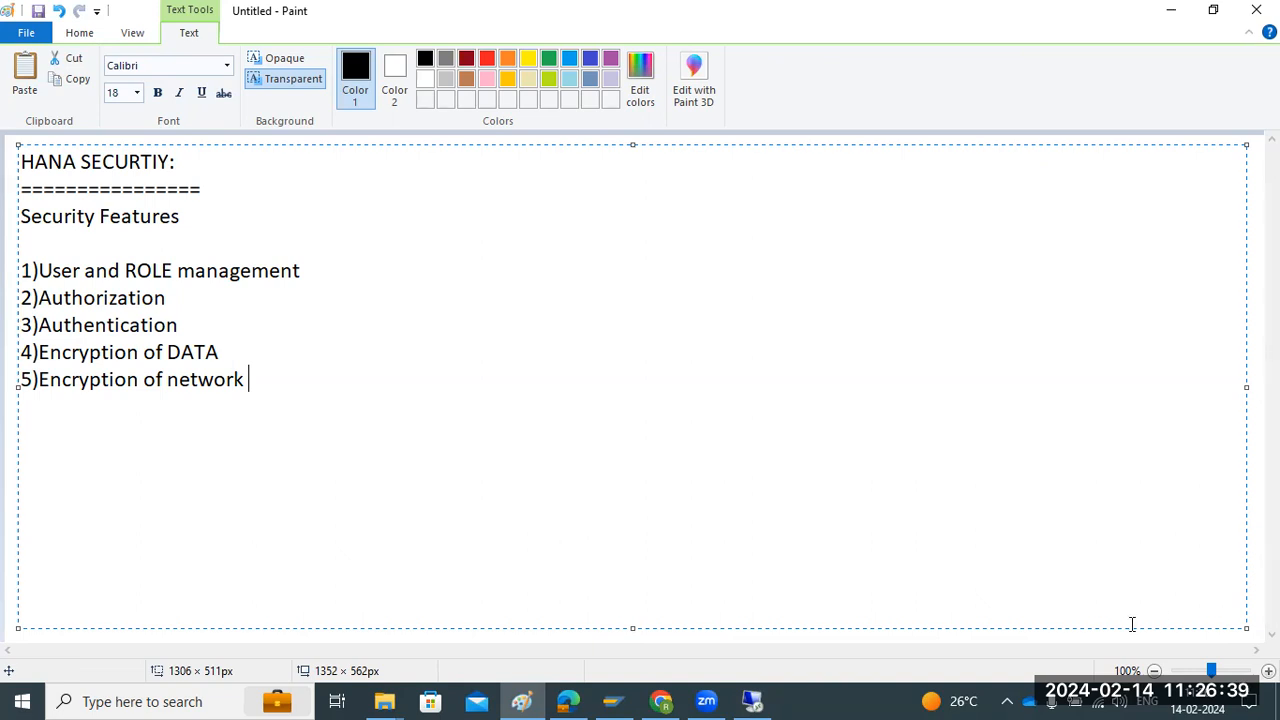
Switch back to the remote SAP HANA Studio session and enter a user name for the new HD1 user
{"action": "left_click", "coordinate": [745, 700]}
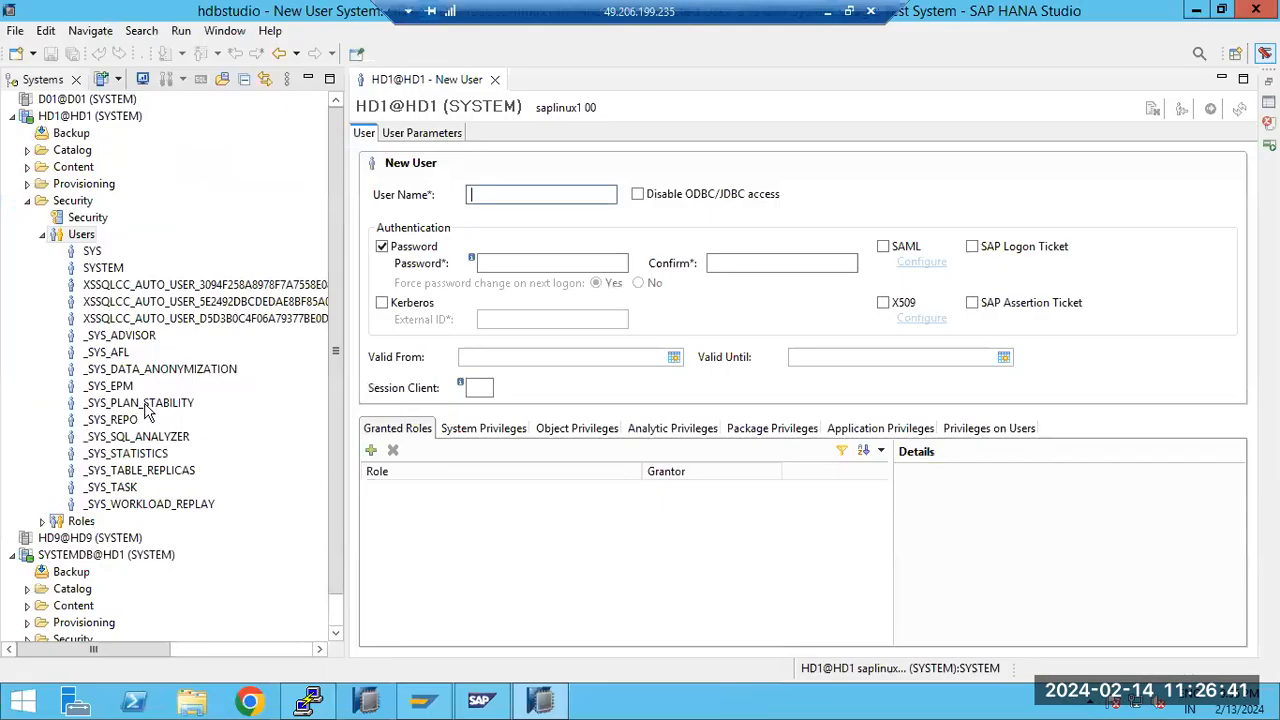
{"action": "left_click", "coordinate": [44, 521]}
{"action": "left_click", "coordinate": [44, 521]}
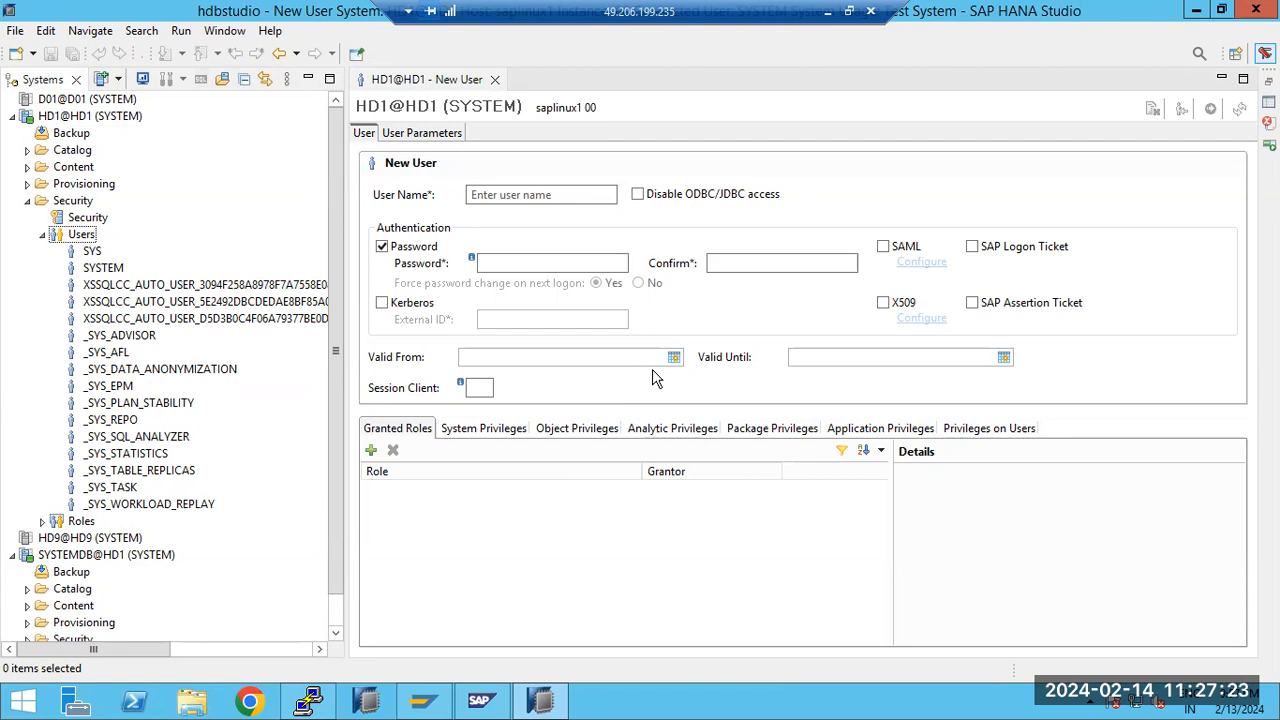
{"action": "left_click", "coordinate": [508, 193]}
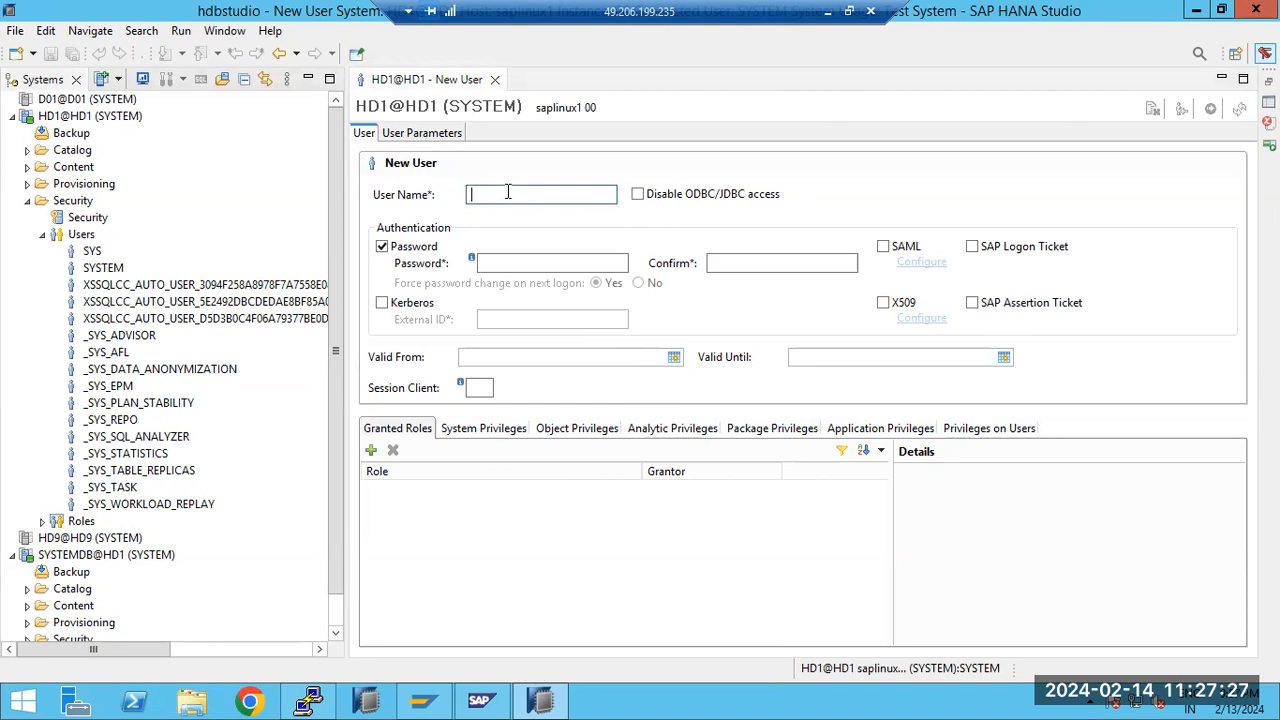
{"action": "type", "text": "RAVI"}
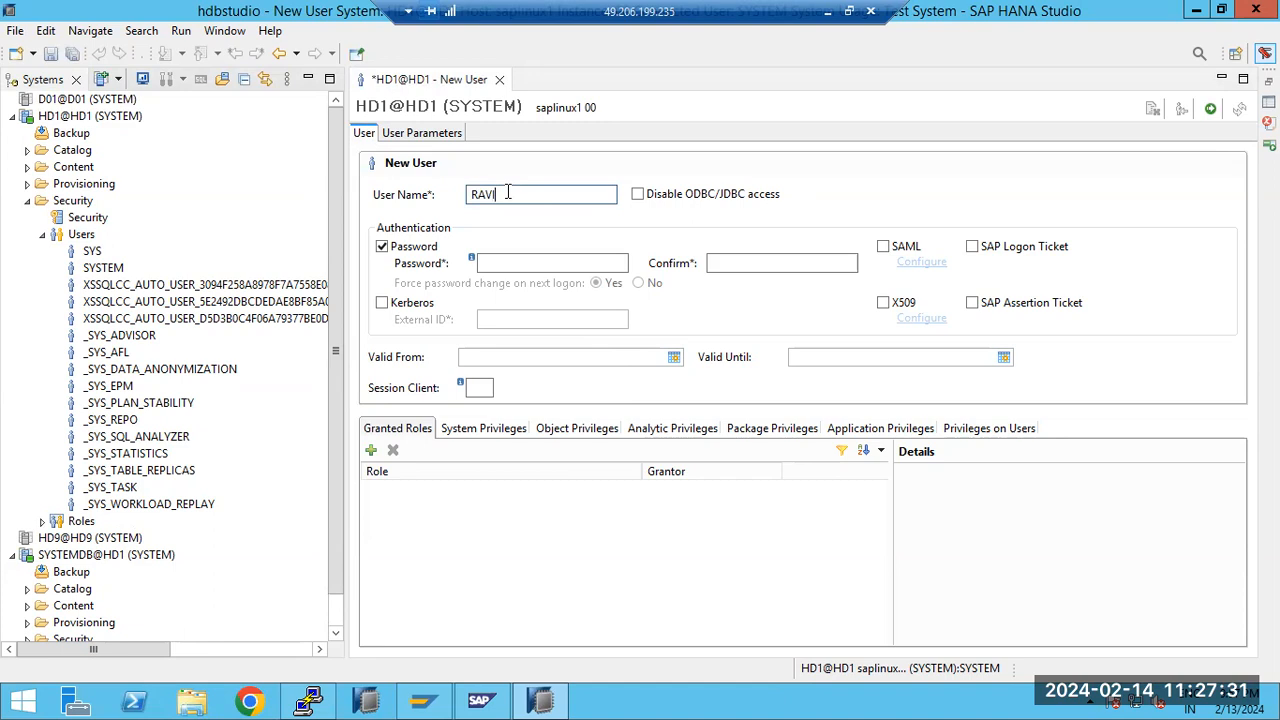
Try the Kerberos, SAML, SAP Logon Ticket and X509 authentication options for the new user and clear them again
{"action": "left_click", "coordinate": [486, 260]}
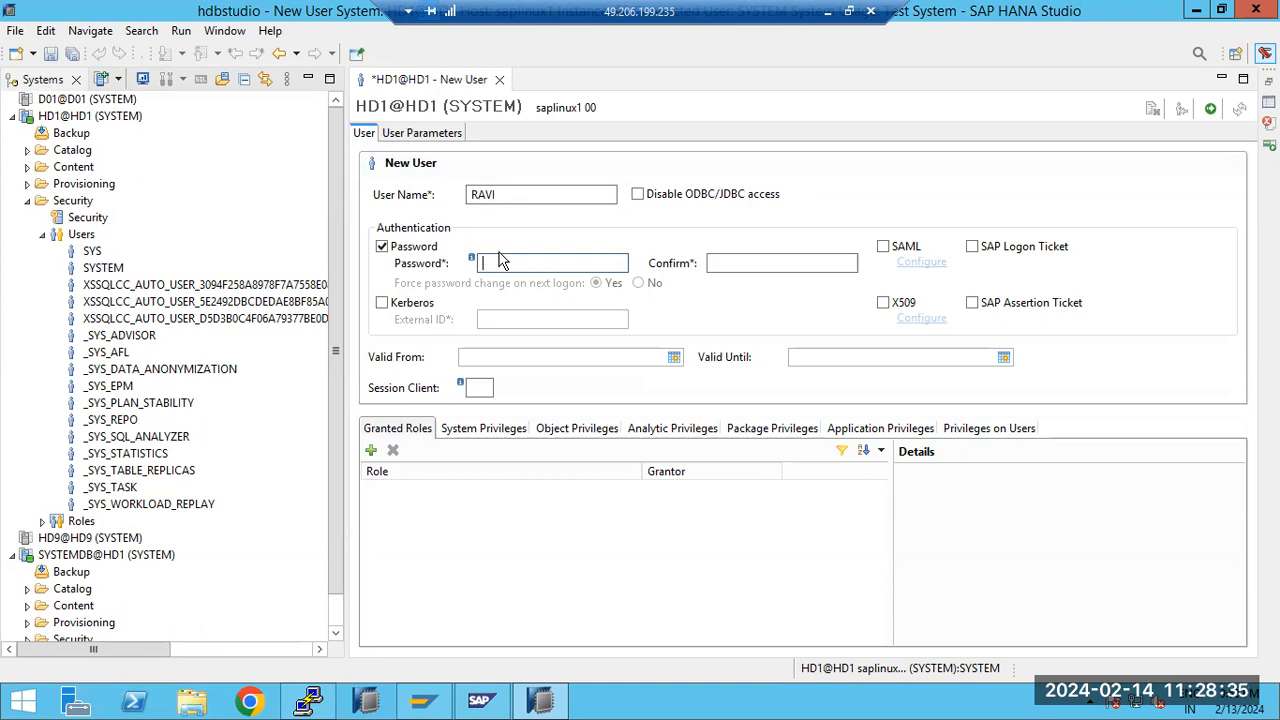
{"action": "left_click", "coordinate": [725, 258]}
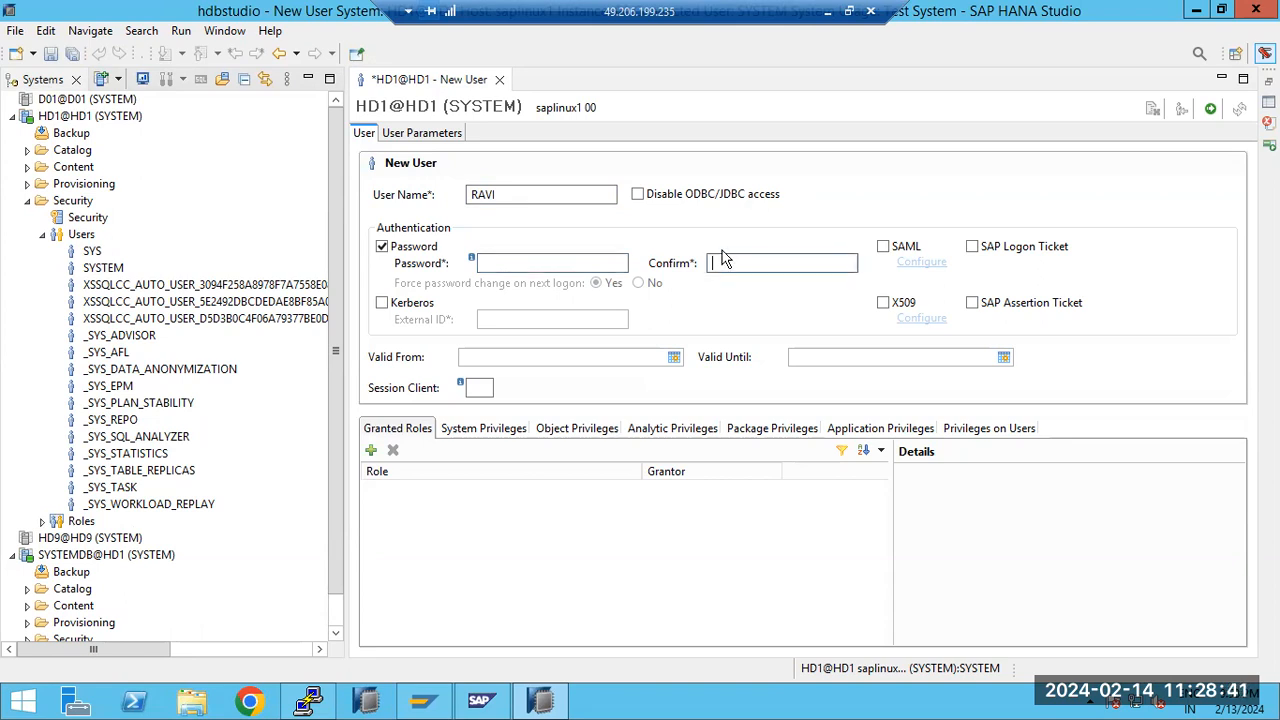
{"action": "left_click", "coordinate": [383, 304]}
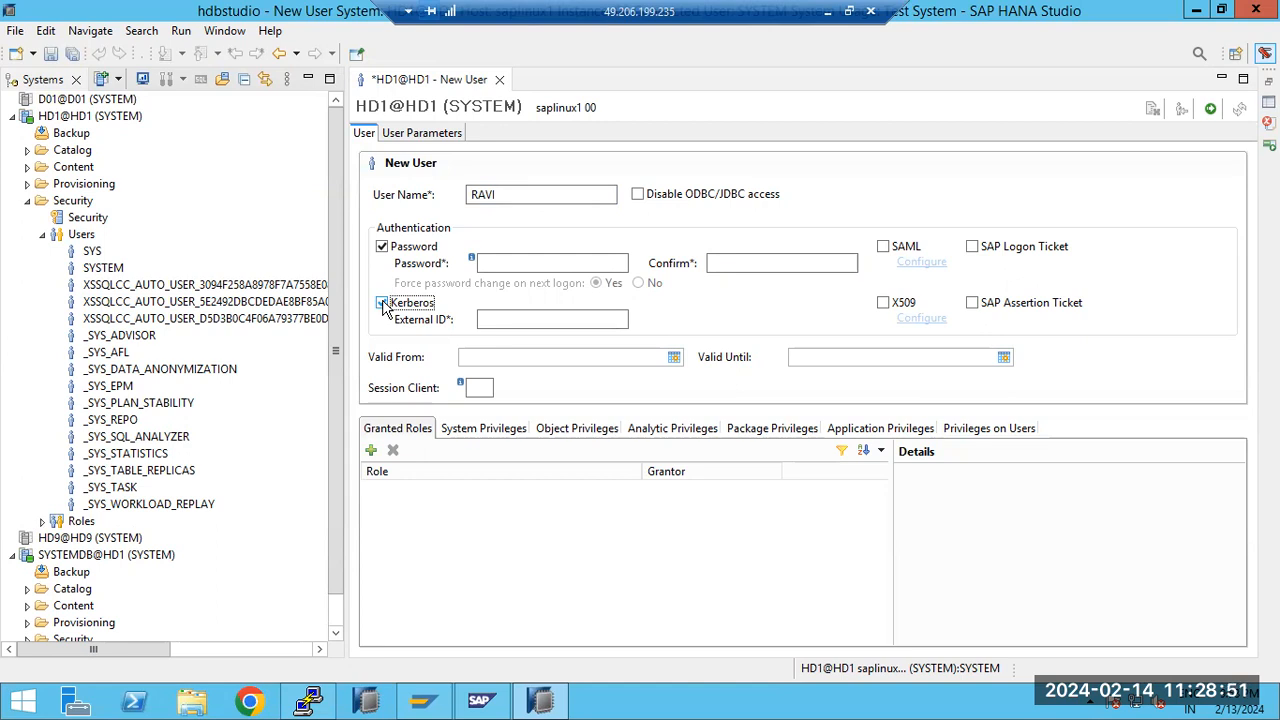
{"action": "left_click", "coordinate": [382, 303]}
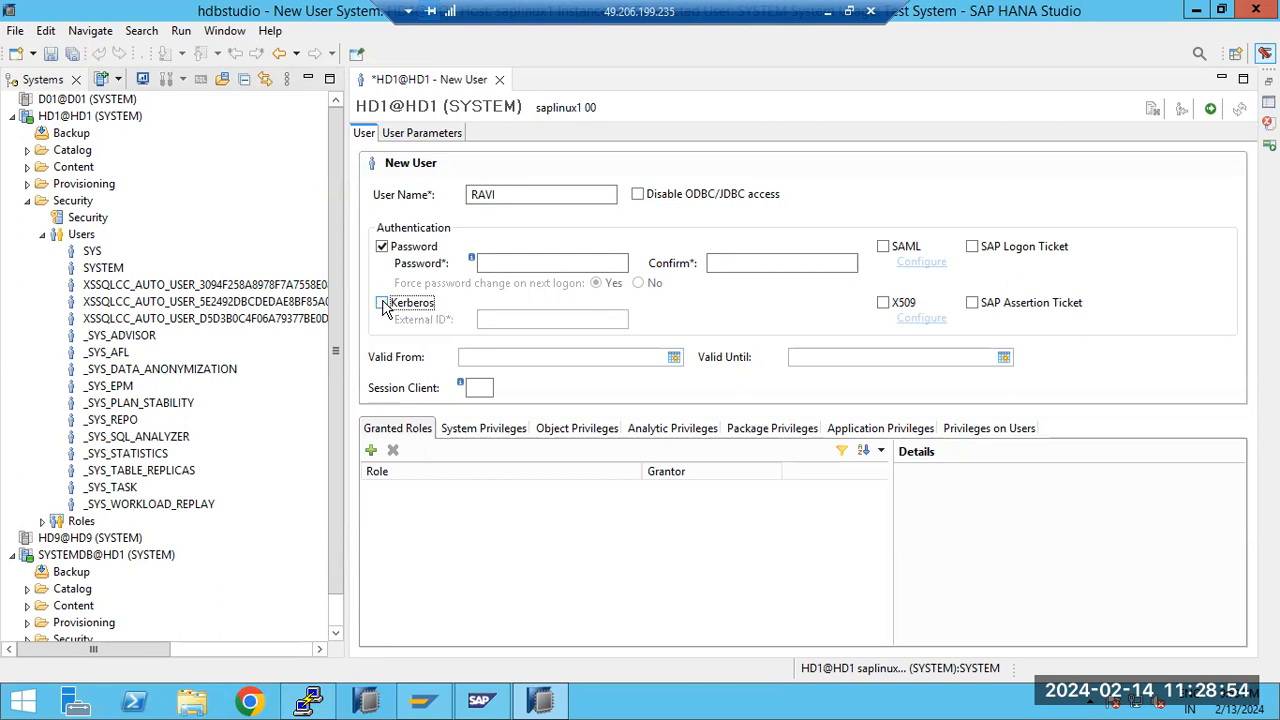
{"action": "left_click", "coordinate": [883, 247]}
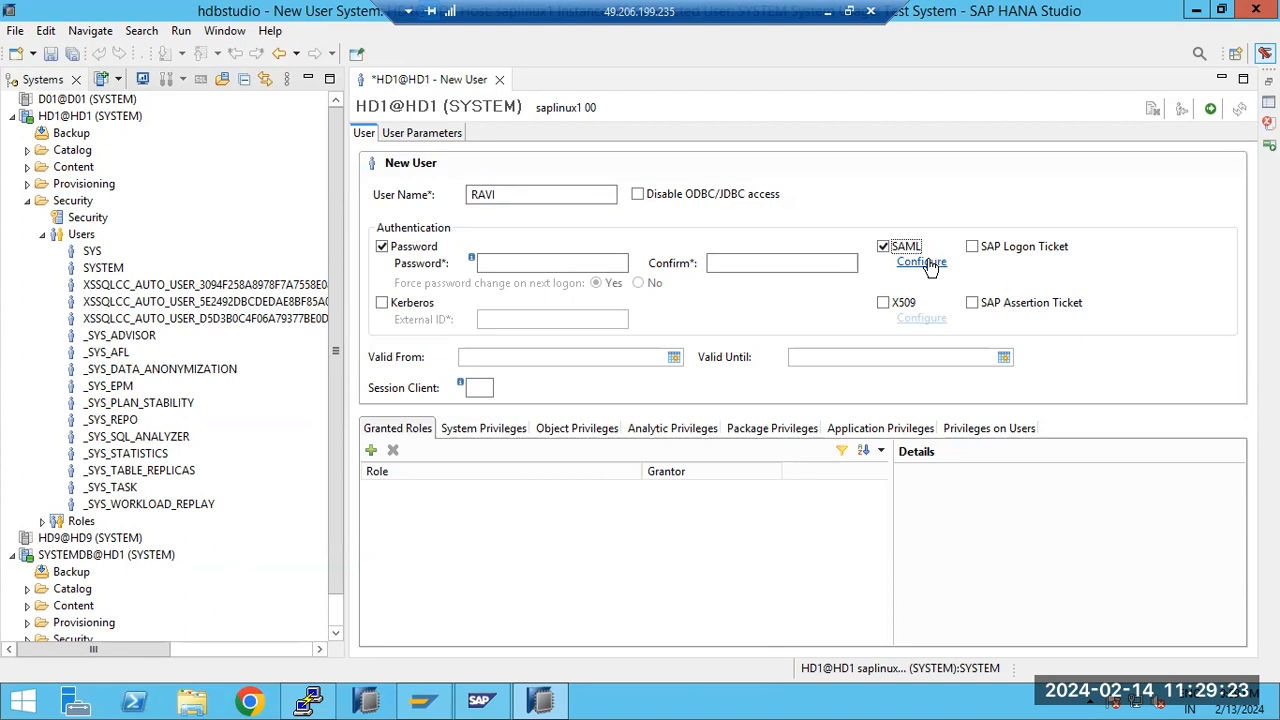
{"action": "left_click", "coordinate": [883, 246]}
{"action": "left_click", "coordinate": [971, 247]}
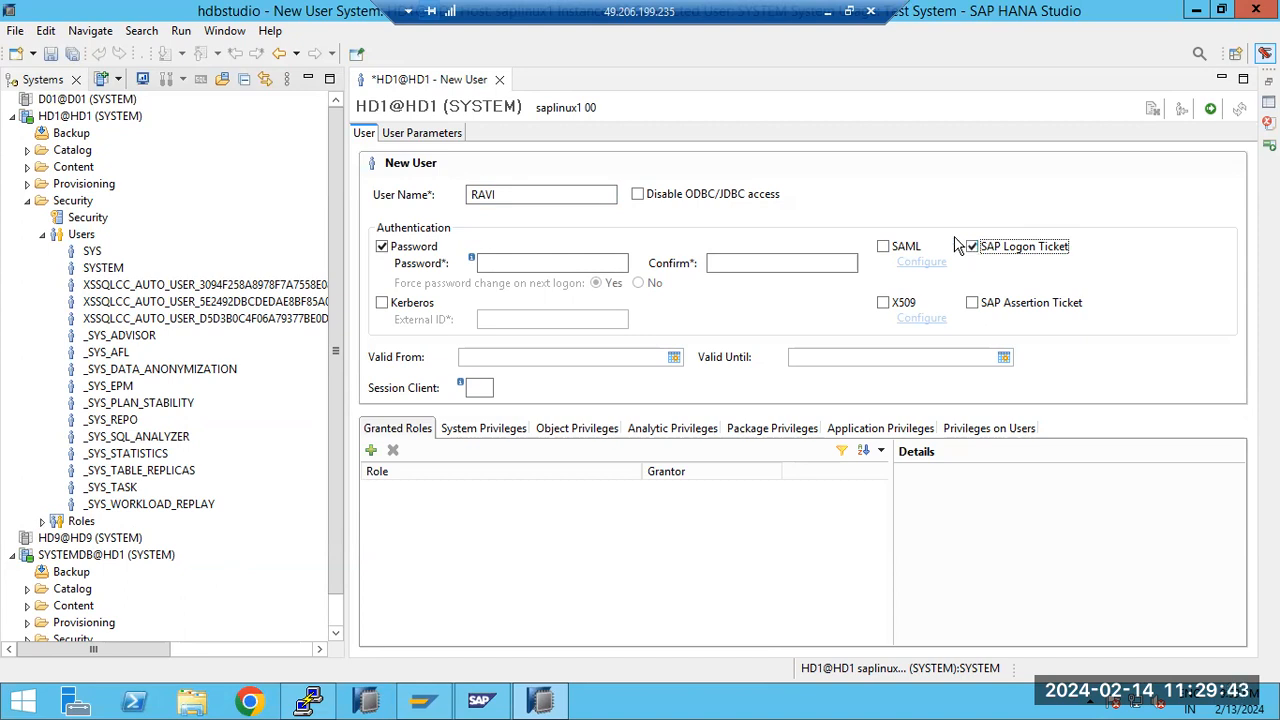
{"action": "left_click", "coordinate": [885, 304]}
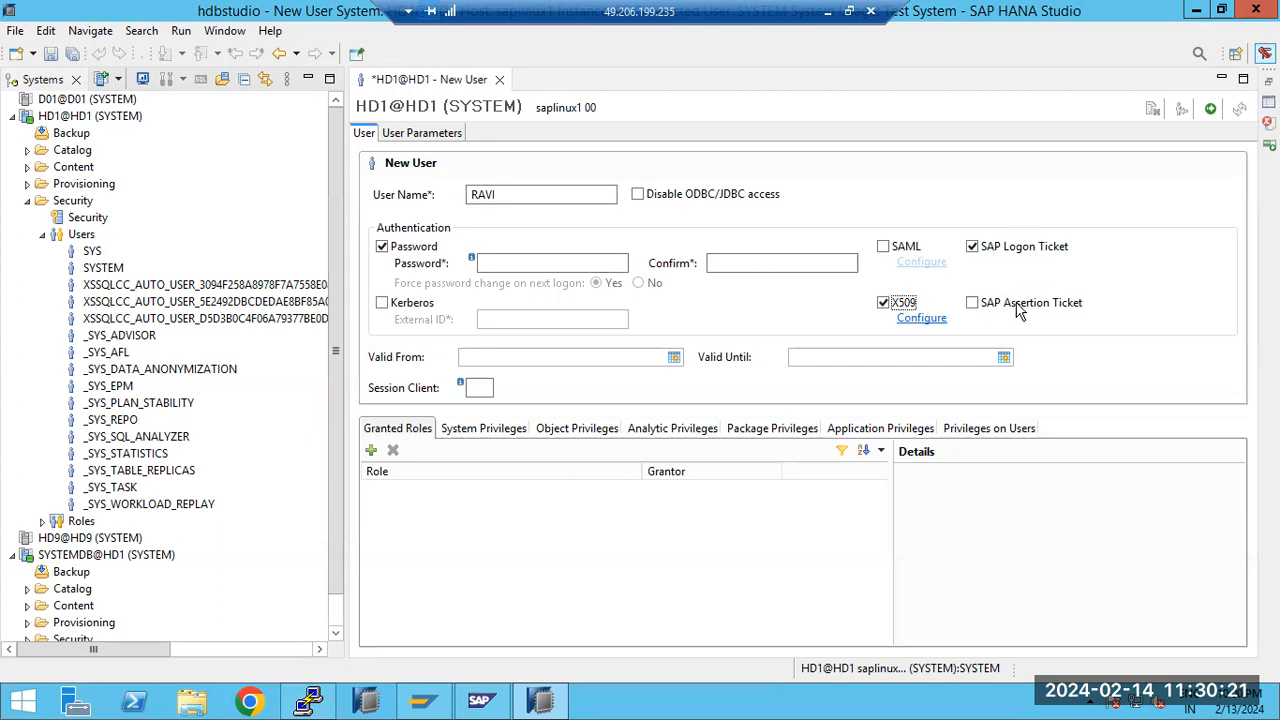
{"action": "left_click", "coordinate": [980, 251]}
{"action": "left_click", "coordinate": [980, 251]}
{"action": "left_click", "coordinate": [884, 302]}
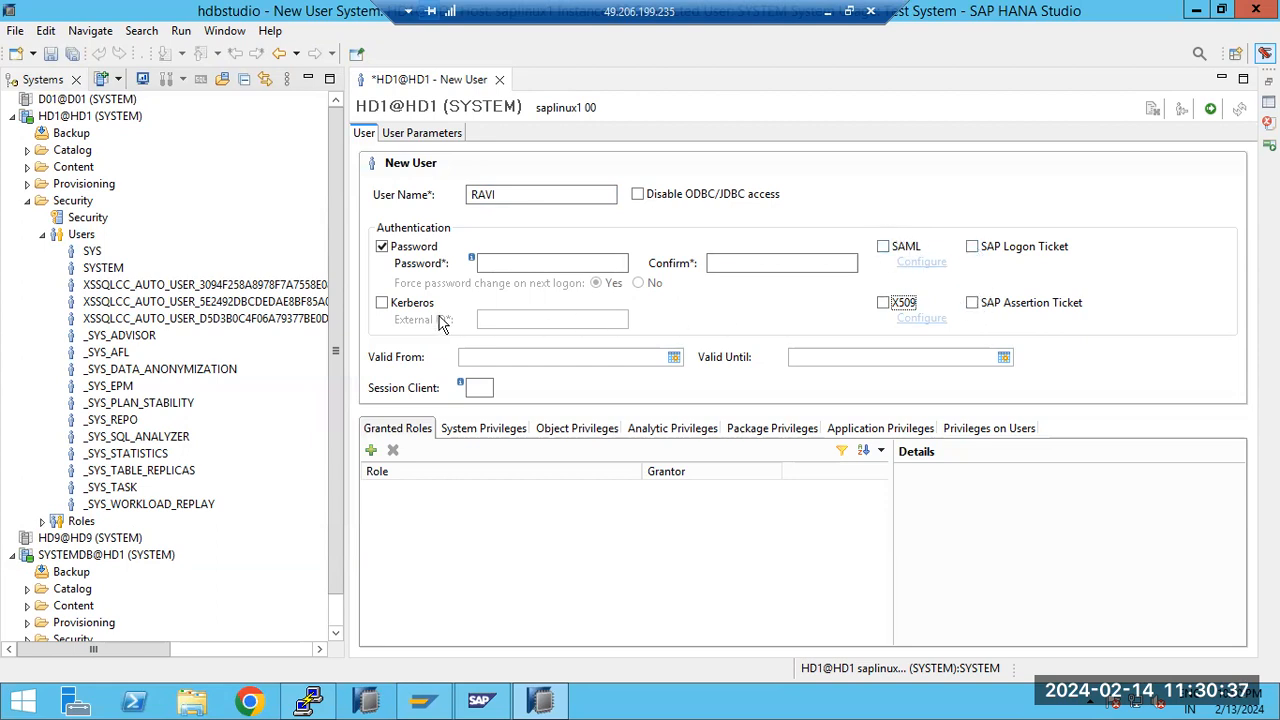
Enter and confirm the new user's password and set forced password change on next logon to No
{"action": "left_click", "coordinate": [520, 258]}
{"action": "type", "text": "*******"}
{"action": "key", "text": "Tab"}
{"action": "type", "text": "**********"}
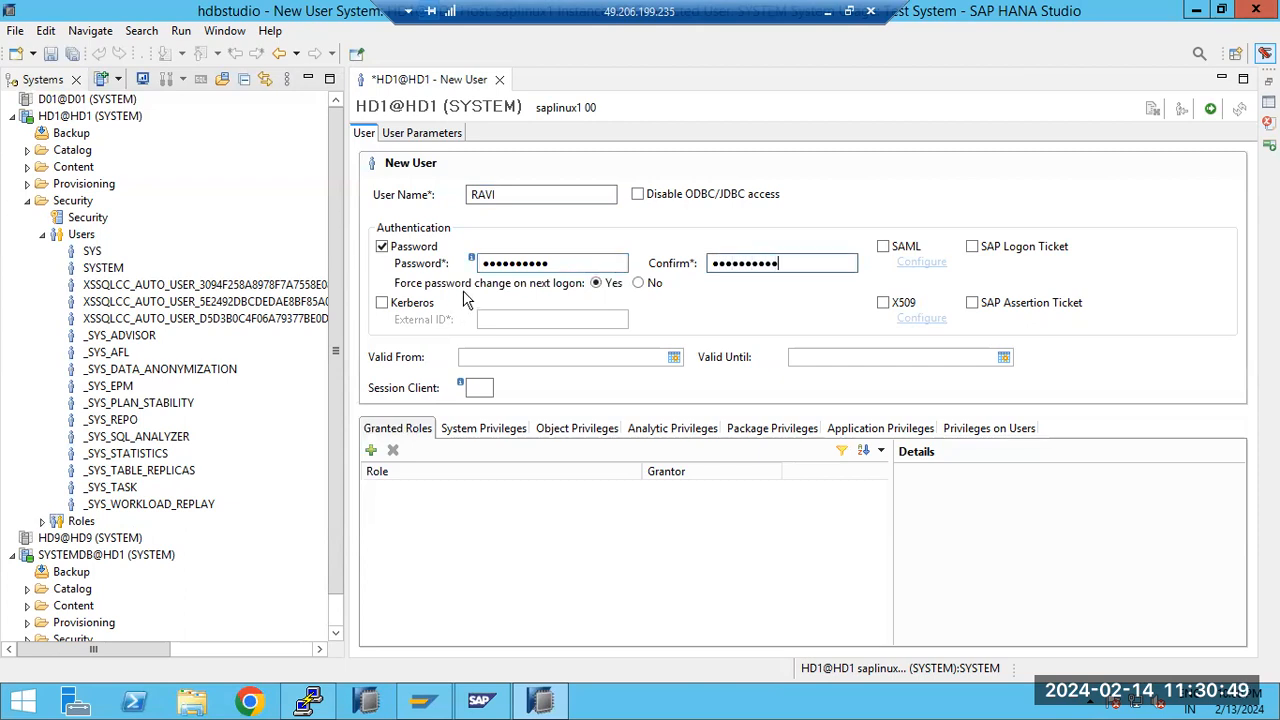
{"action": "left_click", "coordinate": [639, 284]}
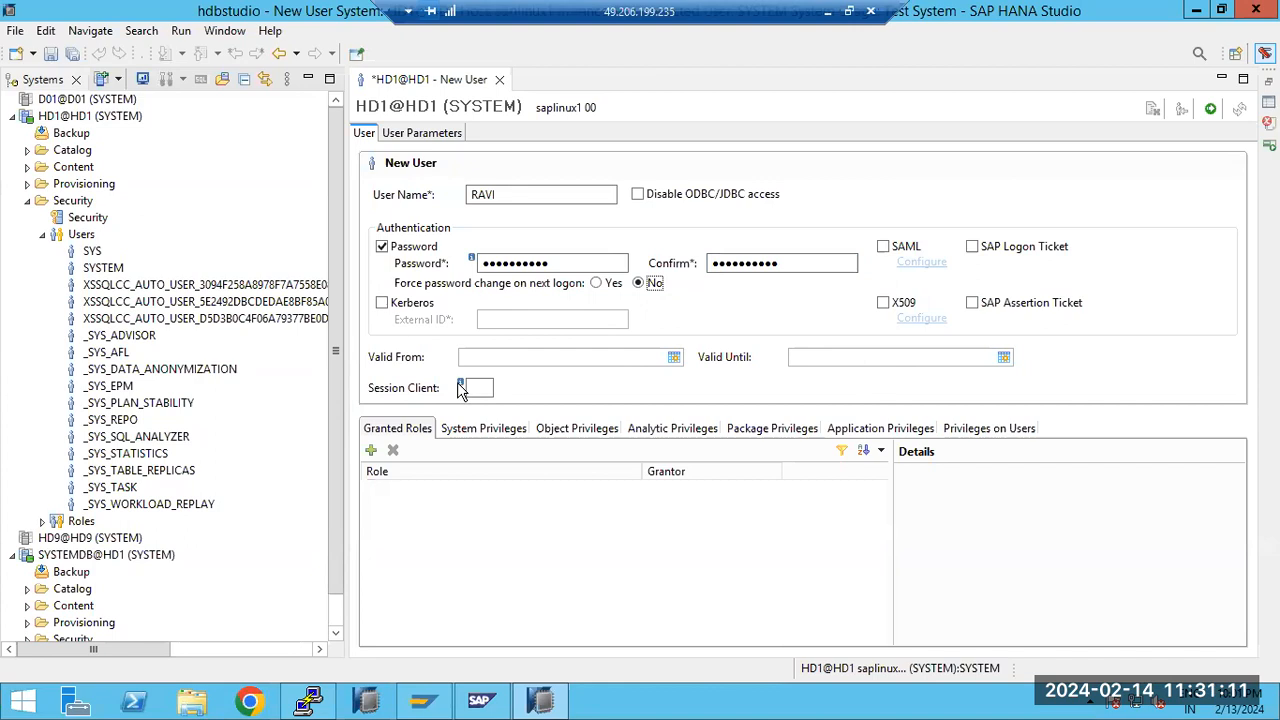
Set the new user's Valid Until date to Feb 14, 2024, keeping the proposed time
{"action": "mouse_move", "coordinate": [461, 386]}
{"action": "left_click", "coordinate": [560, 390]}
{"action": "left_click", "coordinate": [1004, 360]}
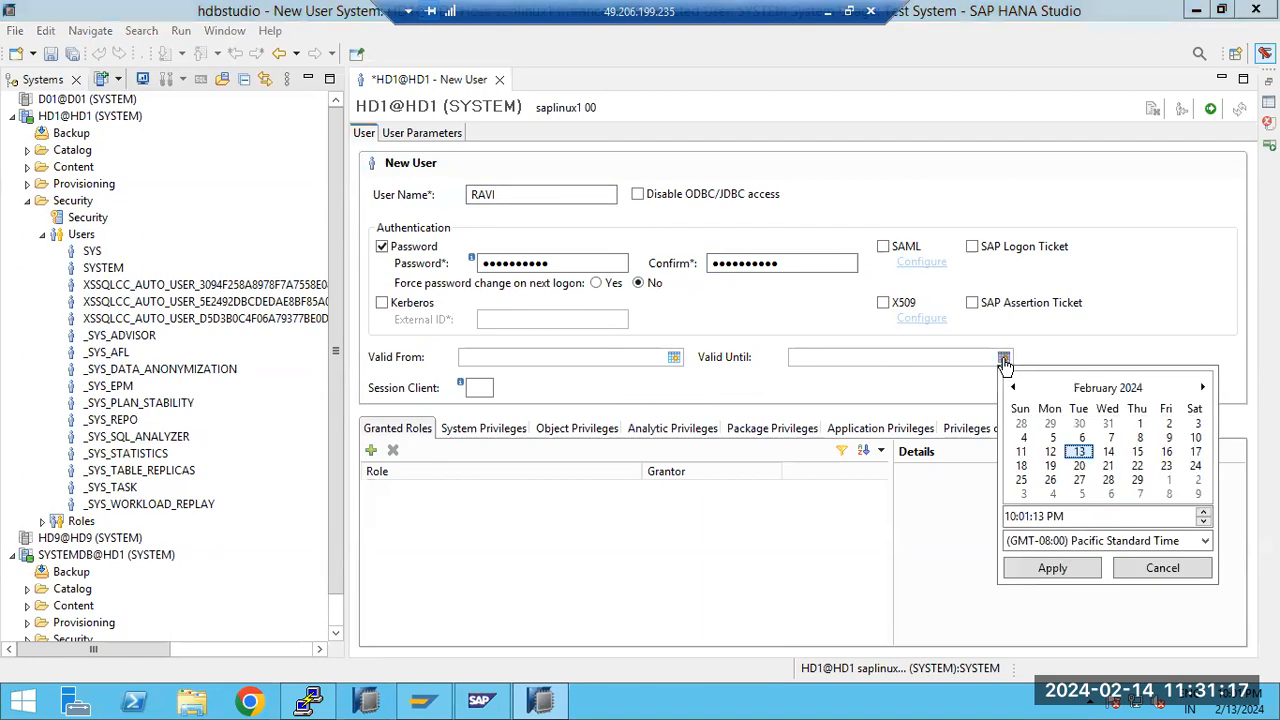
{"action": "double_click", "coordinate": [1108, 453]}
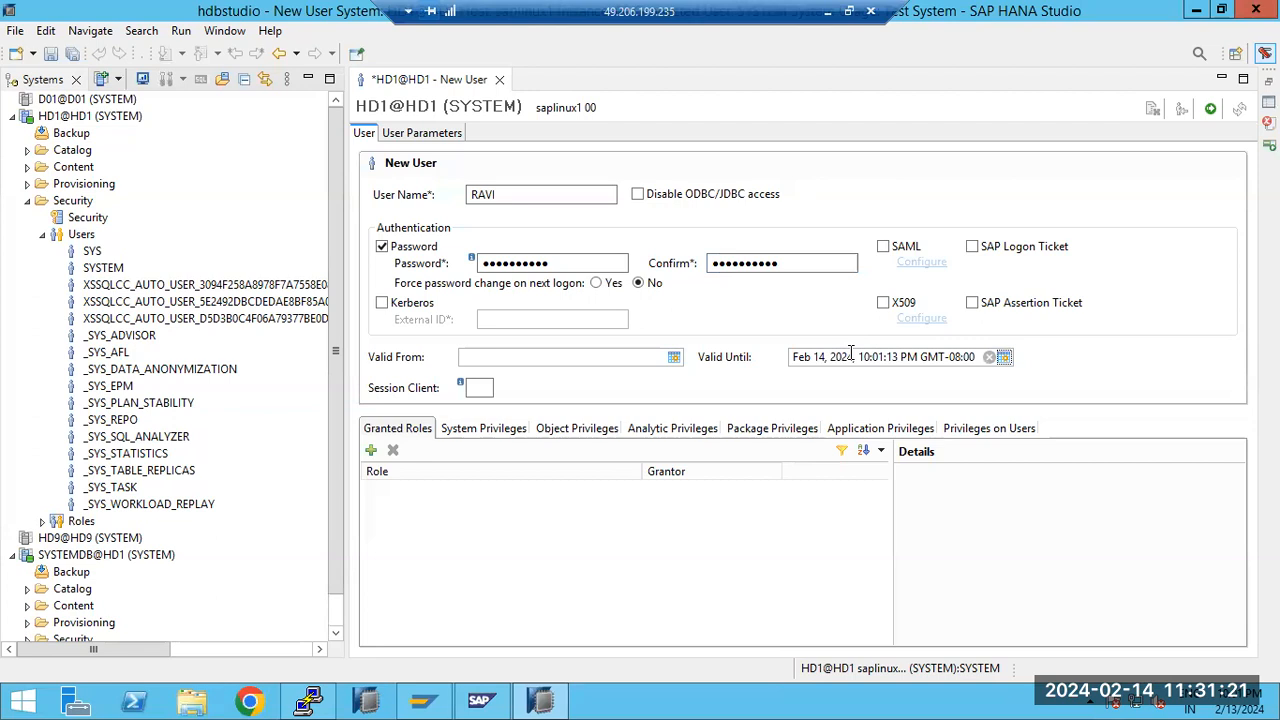
{"action": "left_click_drag", "start_coordinate": [842, 358], "coordinate": [904, 360]}
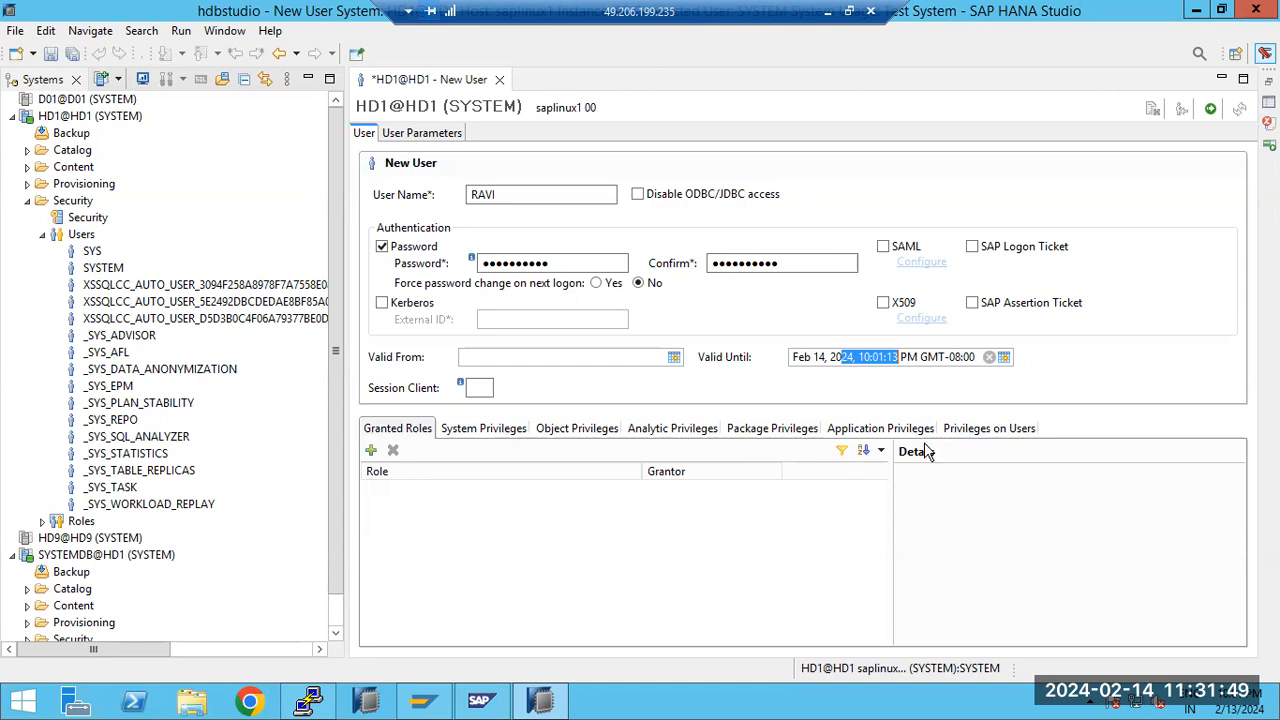
Switch to the Paint notes and point out the Authentication and Authorization entries in the HANA security features list
{"action": "left_click", "coordinate": [827, 11]}
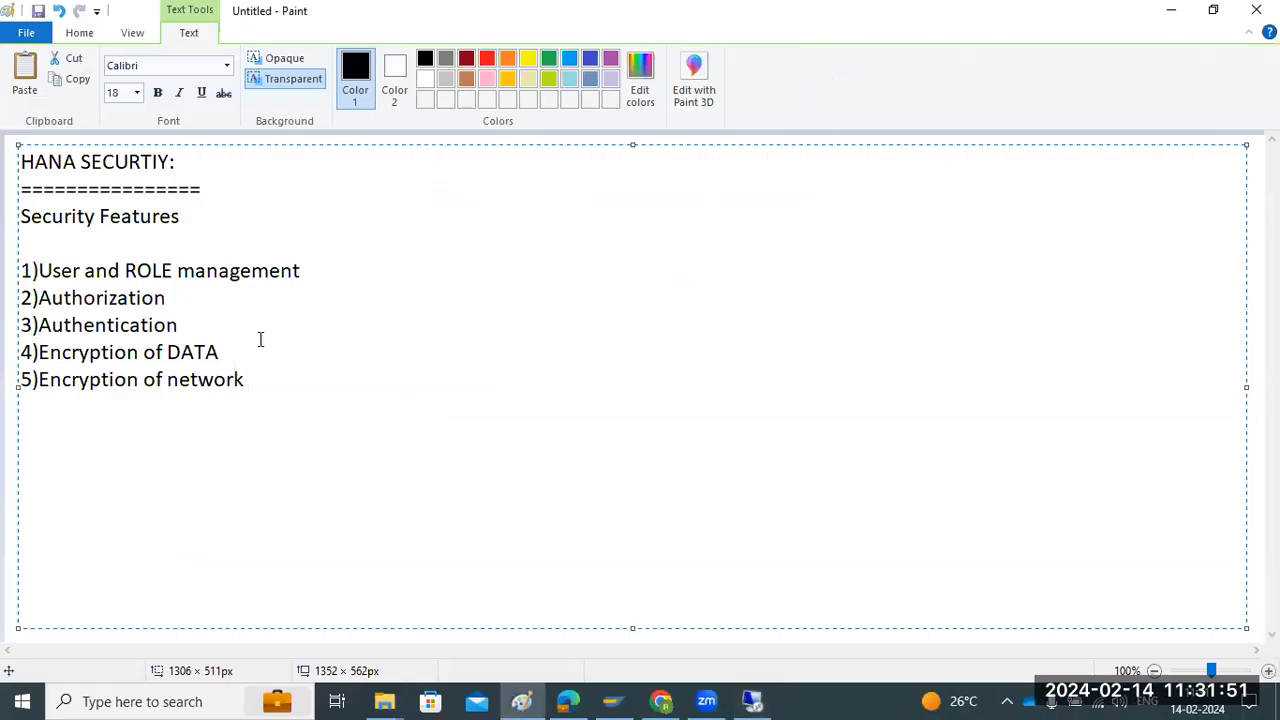
{"action": "left_click_drag", "start_coordinate": [113, 325], "coordinate": [159, 326]}
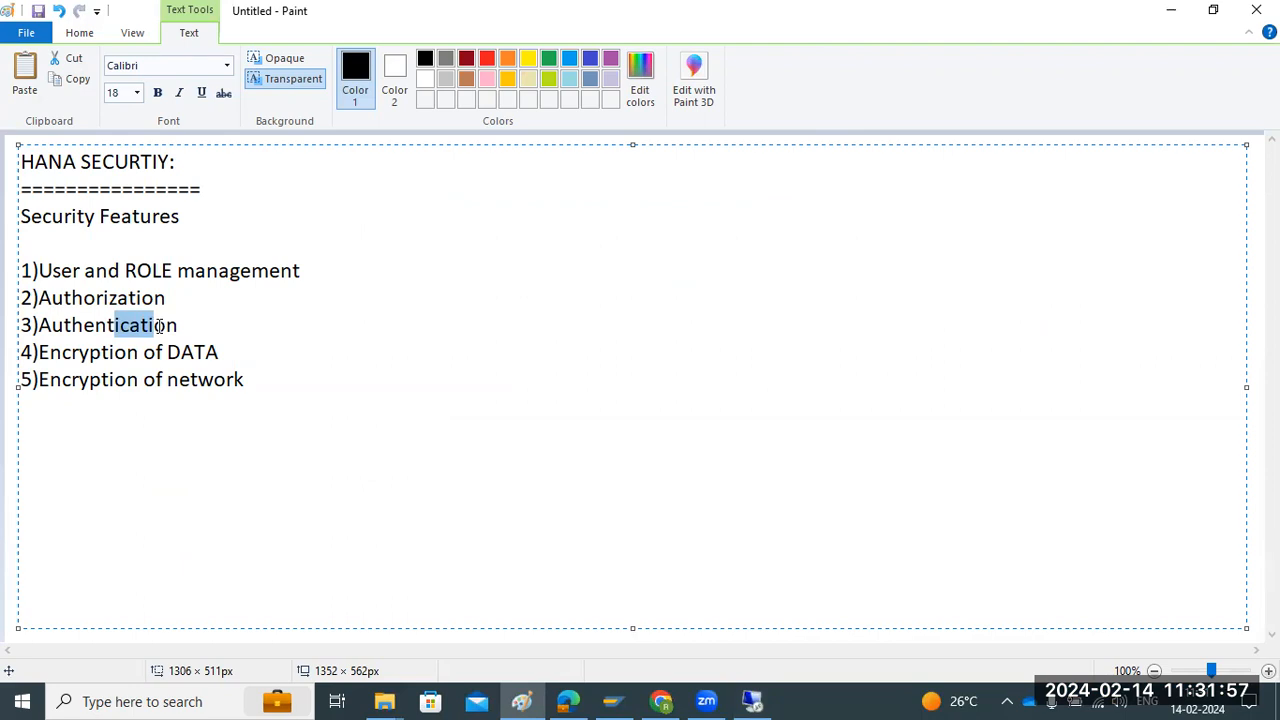
{"action": "left_click", "coordinate": [100, 270]}
{"action": "mouse_move", "coordinate": [103, 268]}
{"action": "left_mouse_down"}
{"action": "mouse_move", "coordinate": [149, 268]}
{"action": "mouse_move", "coordinate": [110, 290]}
{"action": "left_mouse_up"}
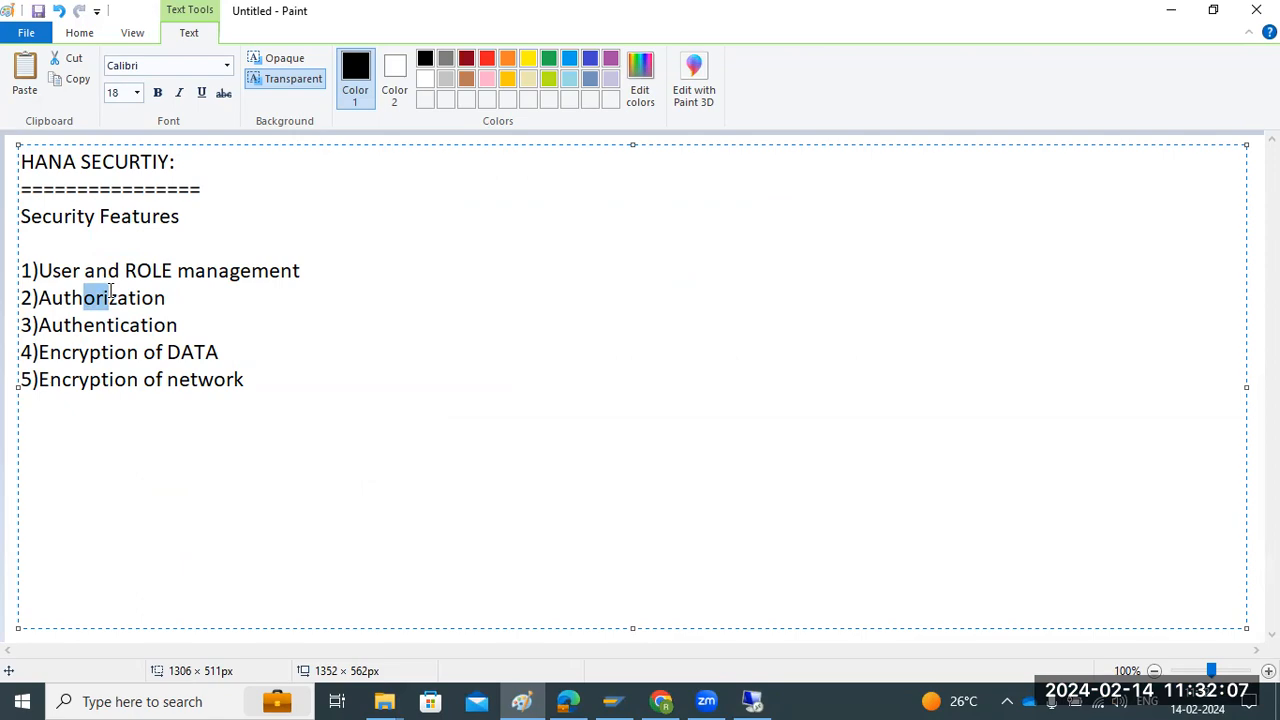
Switch back to the remote SAP HANA Studio session and deploy the new HD1 user with the entered settings
{"action": "left_click", "coordinate": [752, 701]}
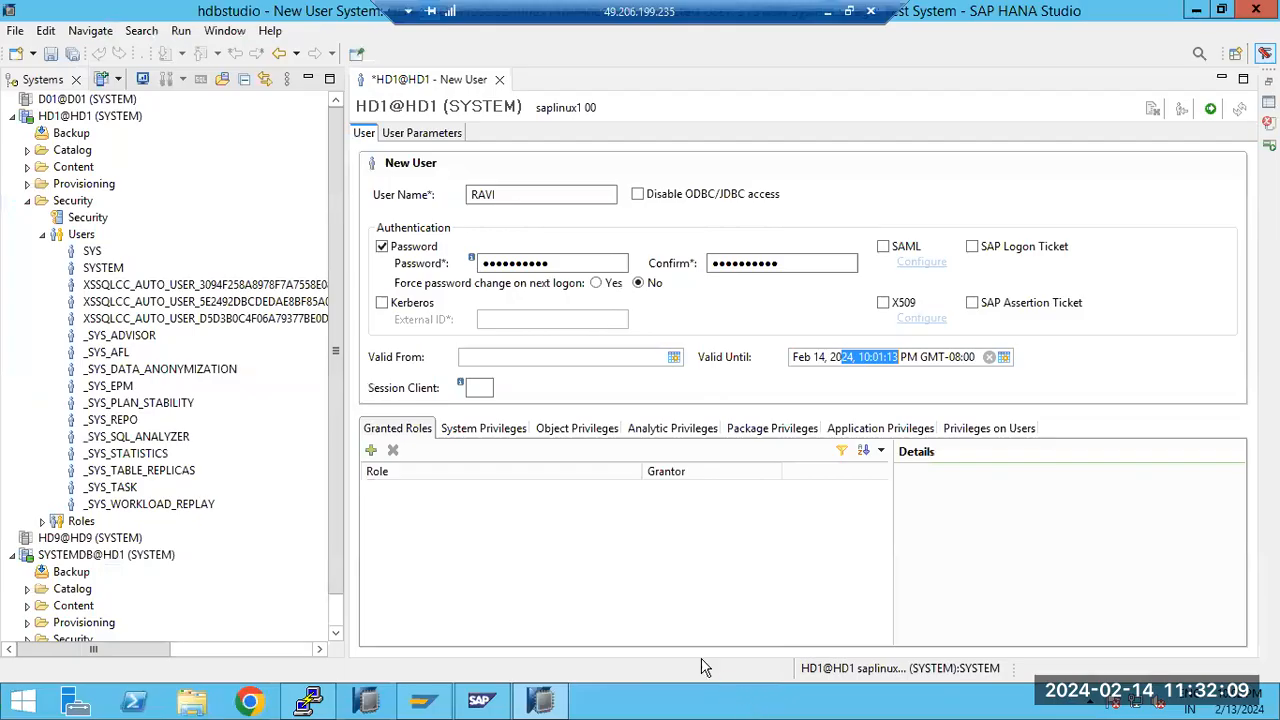
{"action": "left_click", "coordinate": [757, 262]}
{"action": "left_click", "coordinate": [560, 262]}
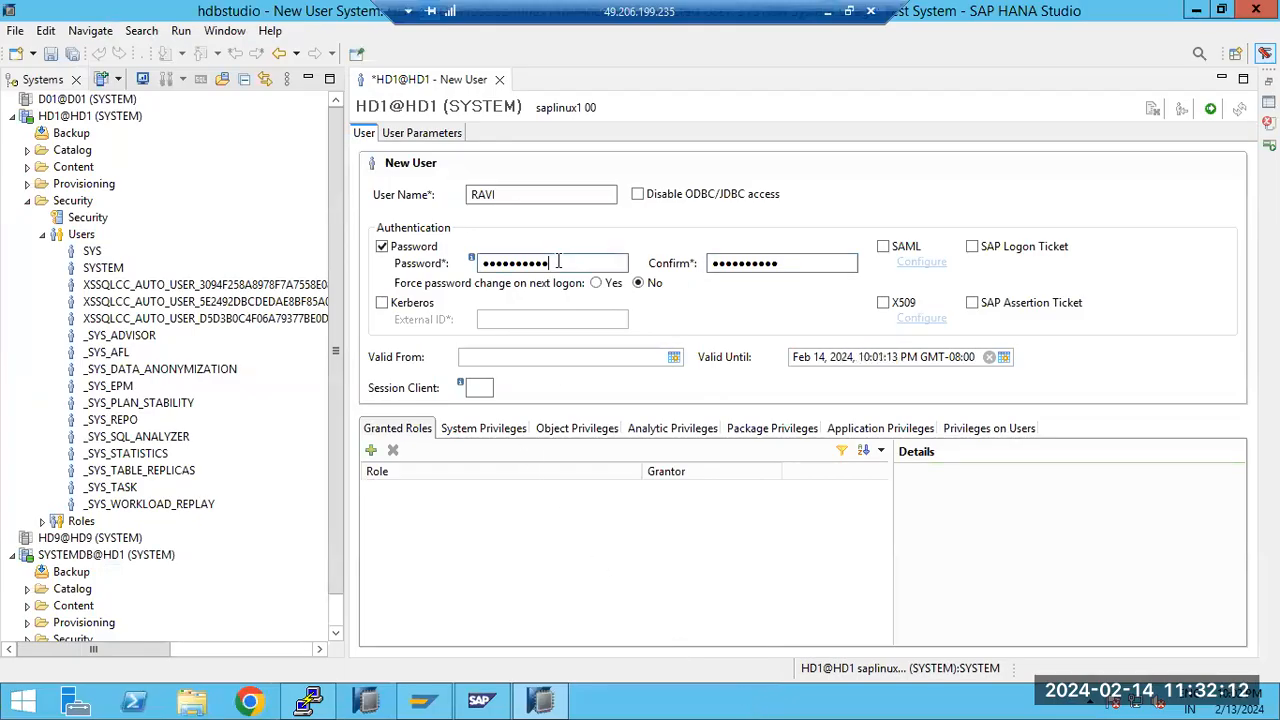
{"action": "left_click", "coordinate": [1211, 110]}
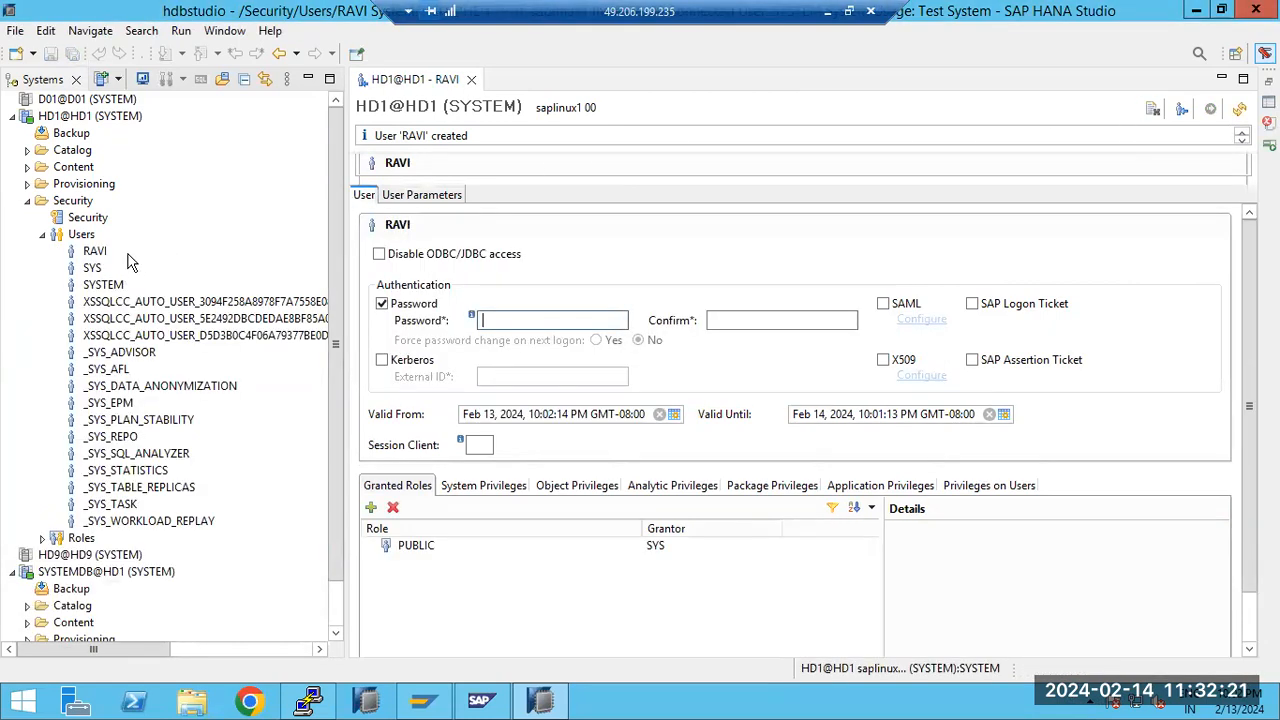
Add the HD1 system with a different user, authenticating with the new database user's name and password
{"action": "right_click", "coordinate": [60, 120]}
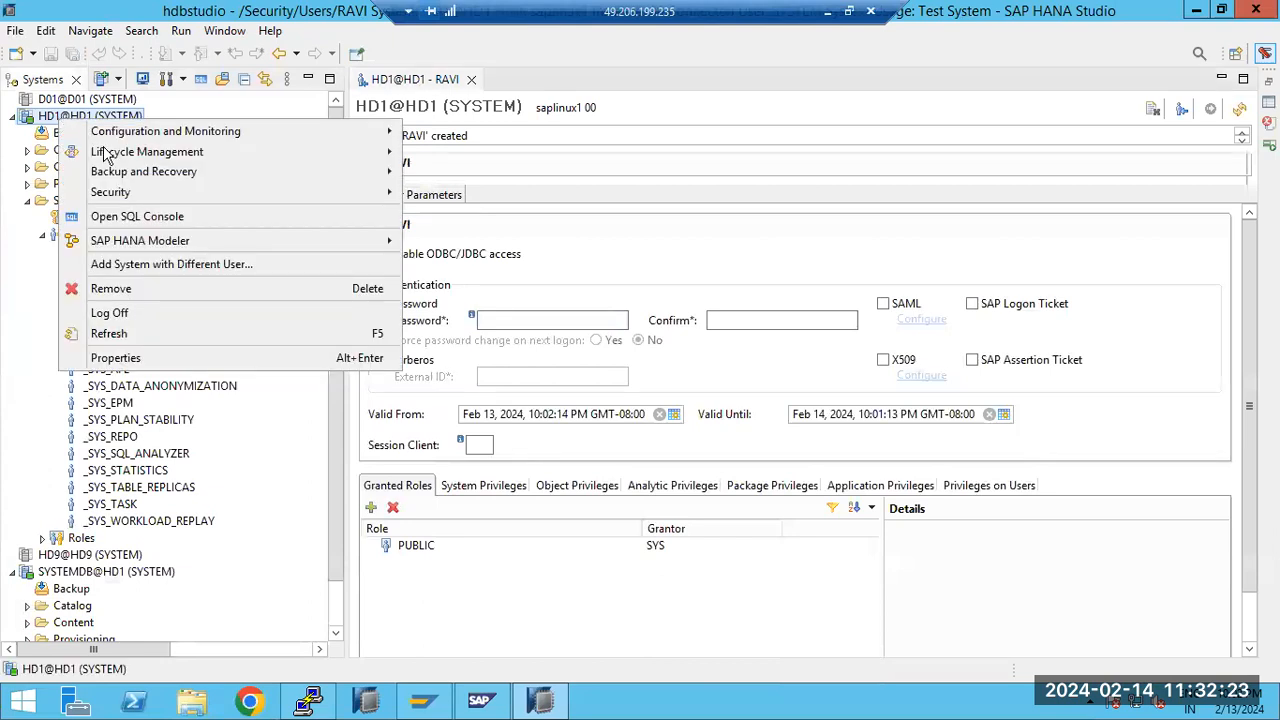
{"action": "left_click", "coordinate": [172, 263]}
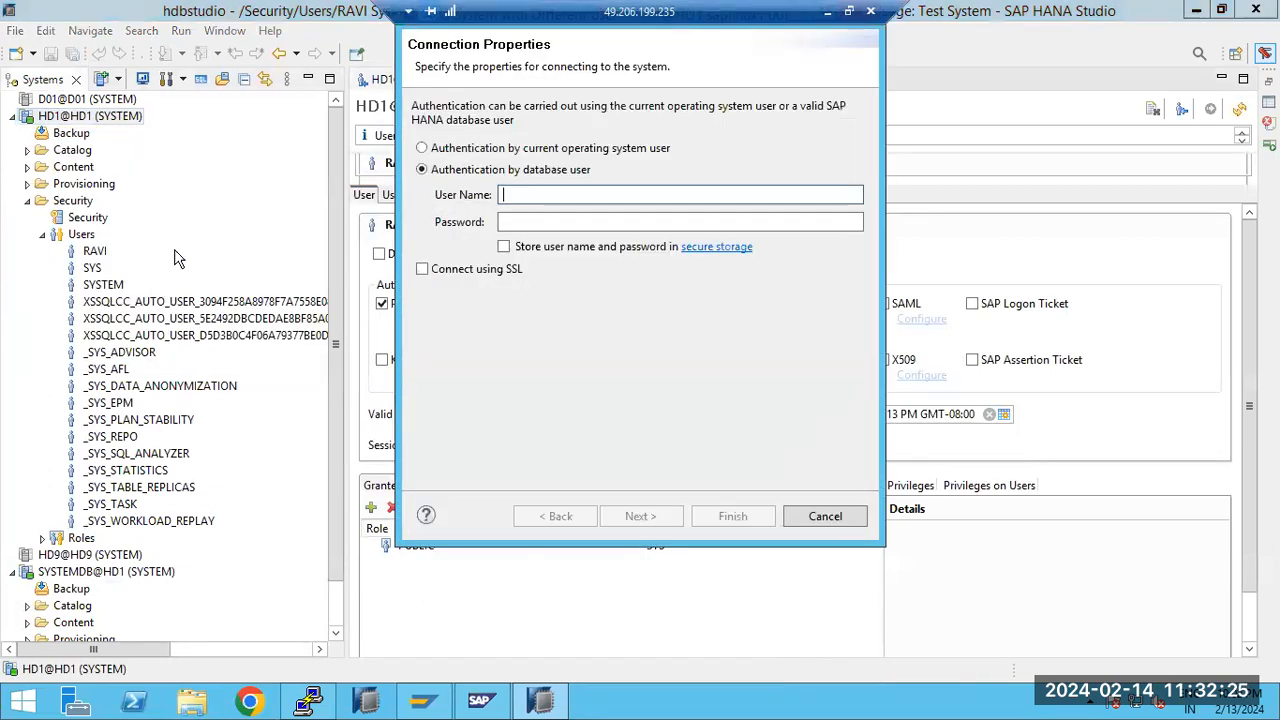
{"action": "type", "text": "RAVI"}
{"action": "key", "text": "Tab"}
{"action": "type", "text": "•••••••"}
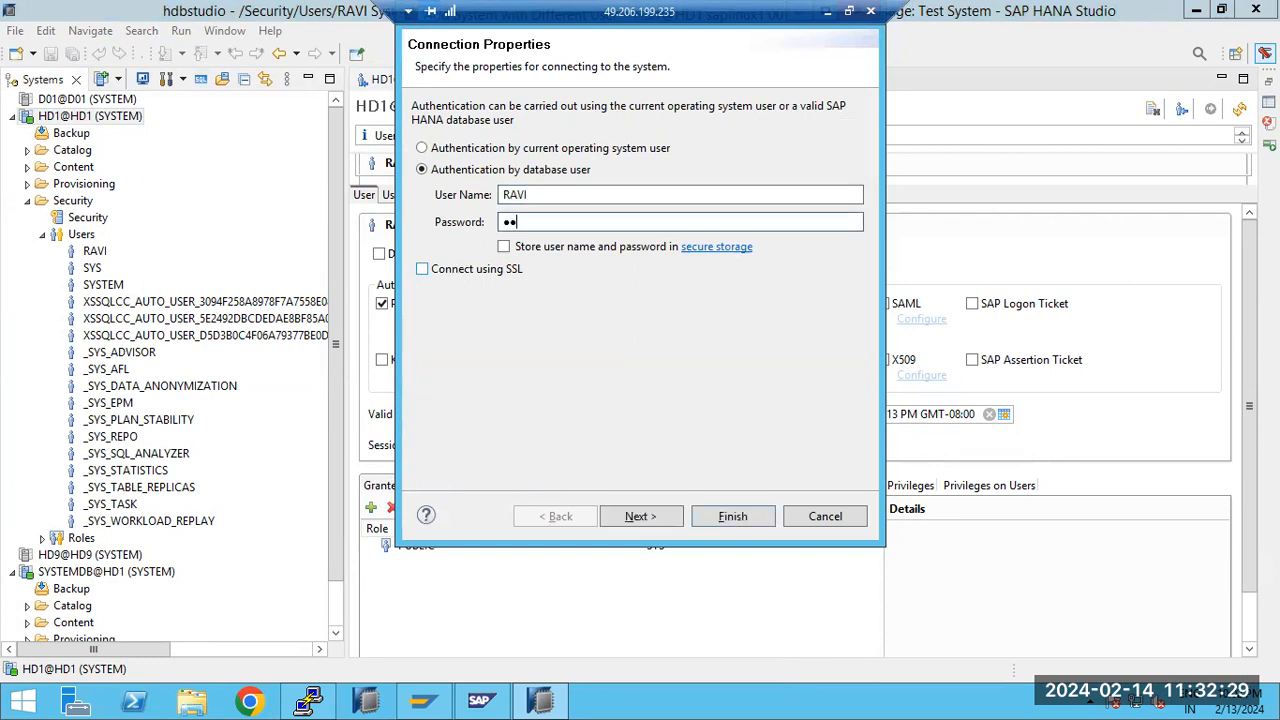
{"action": "type", "text": "••"}
{"action": "key", "text": "Return"}
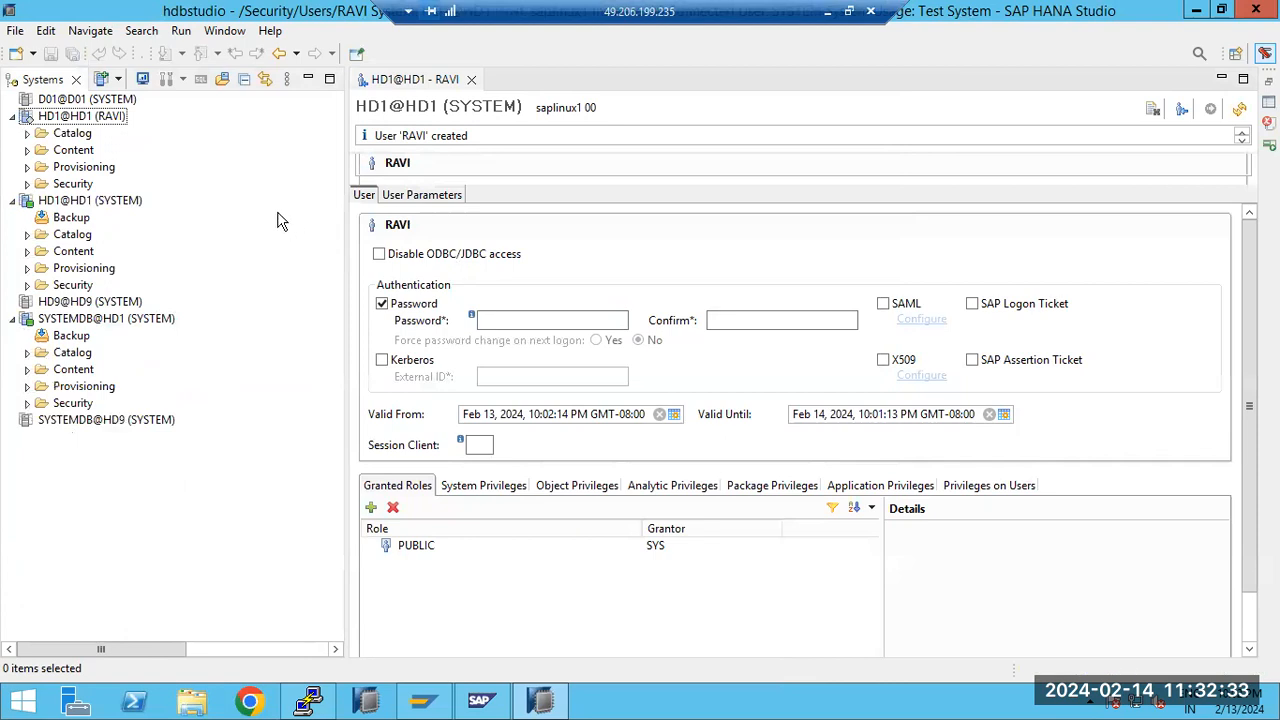
Try to open the Administration editor through the new user's HD1 connection and dismiss the dialog
{"action": "left_click", "coordinate": [92, 120]}
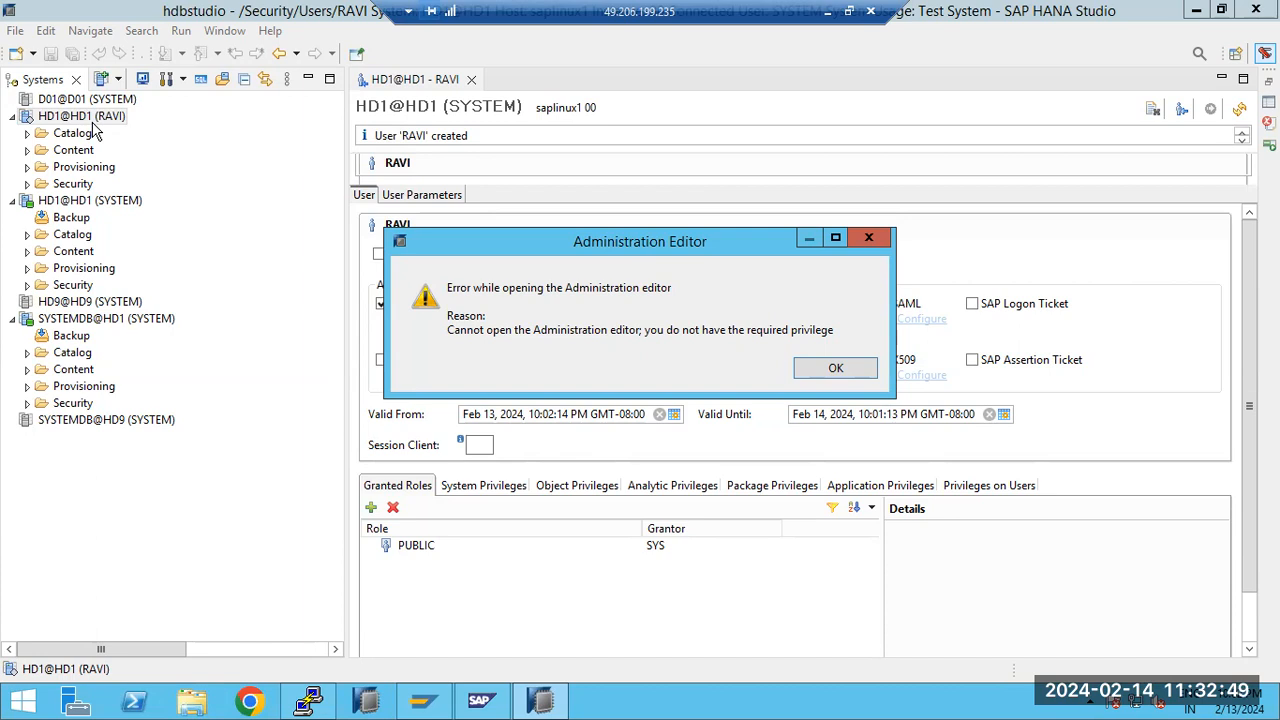
{"action": "left_click", "coordinate": [845, 370]}
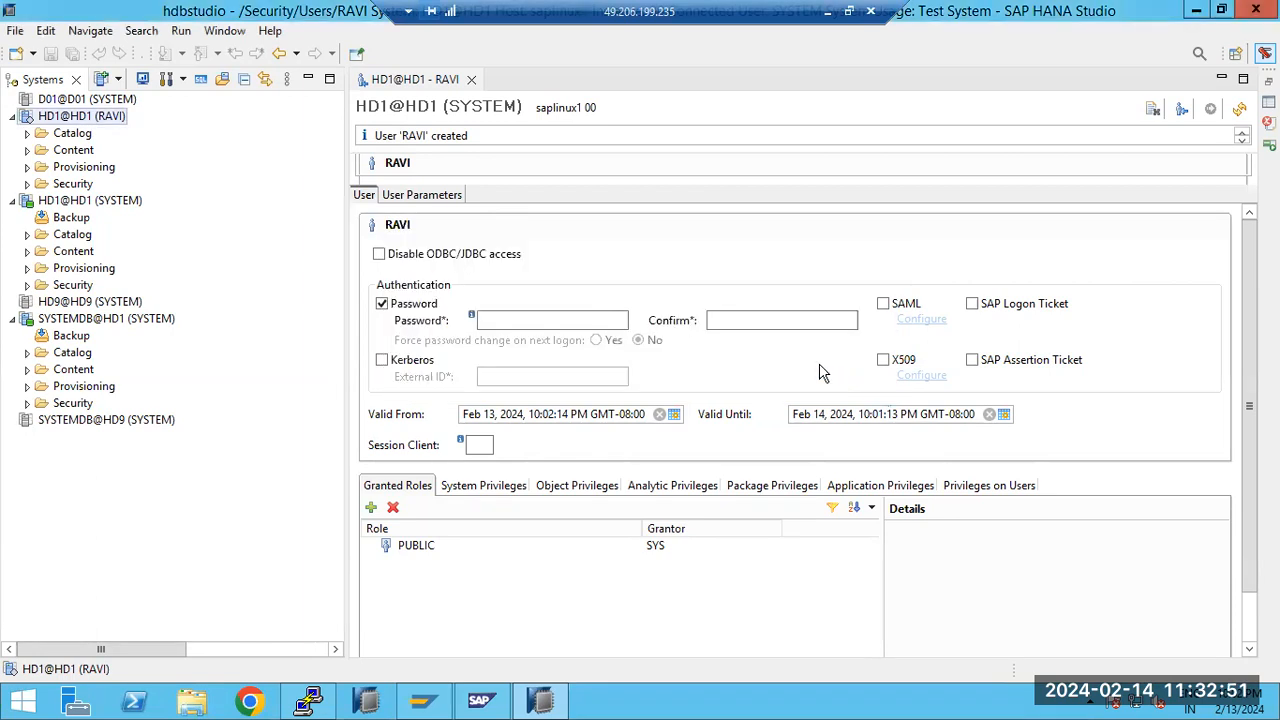
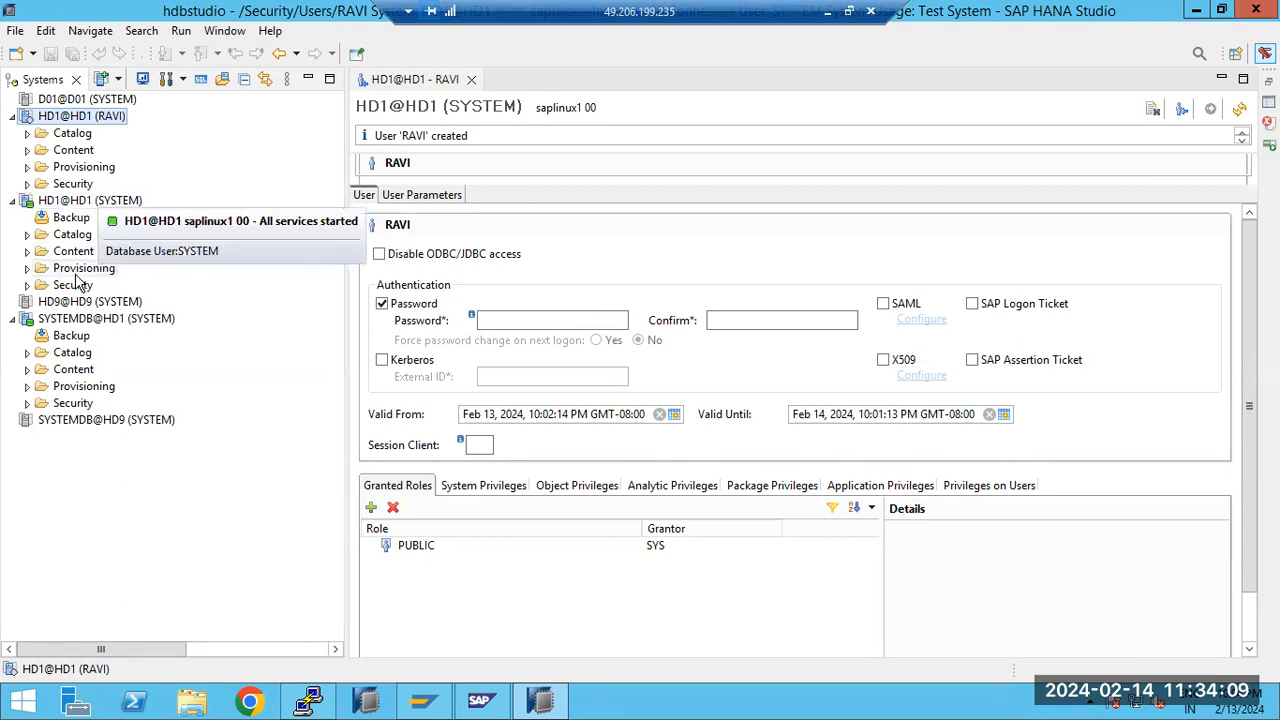
Open the new database user from the Security users list of the HD1 SYSTEM connection
{"action": "left_click", "coordinate": [27, 285]}
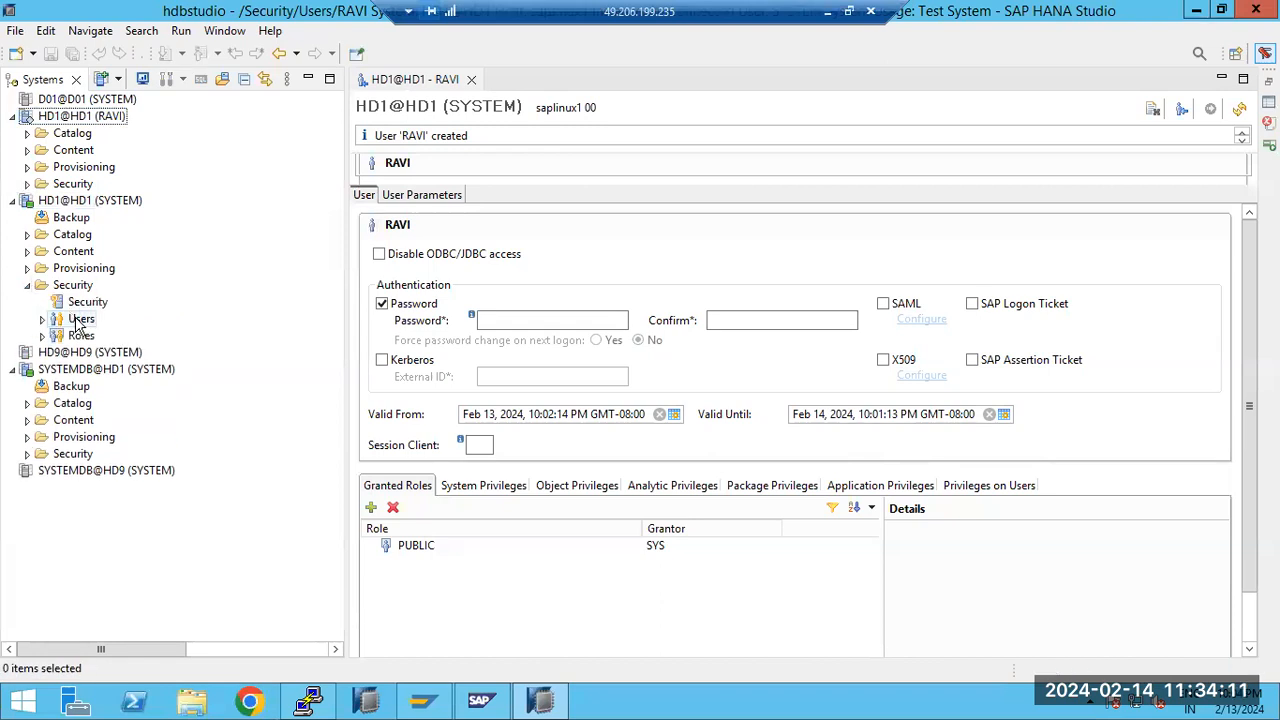
{"action": "left_click", "coordinate": [42, 319]}
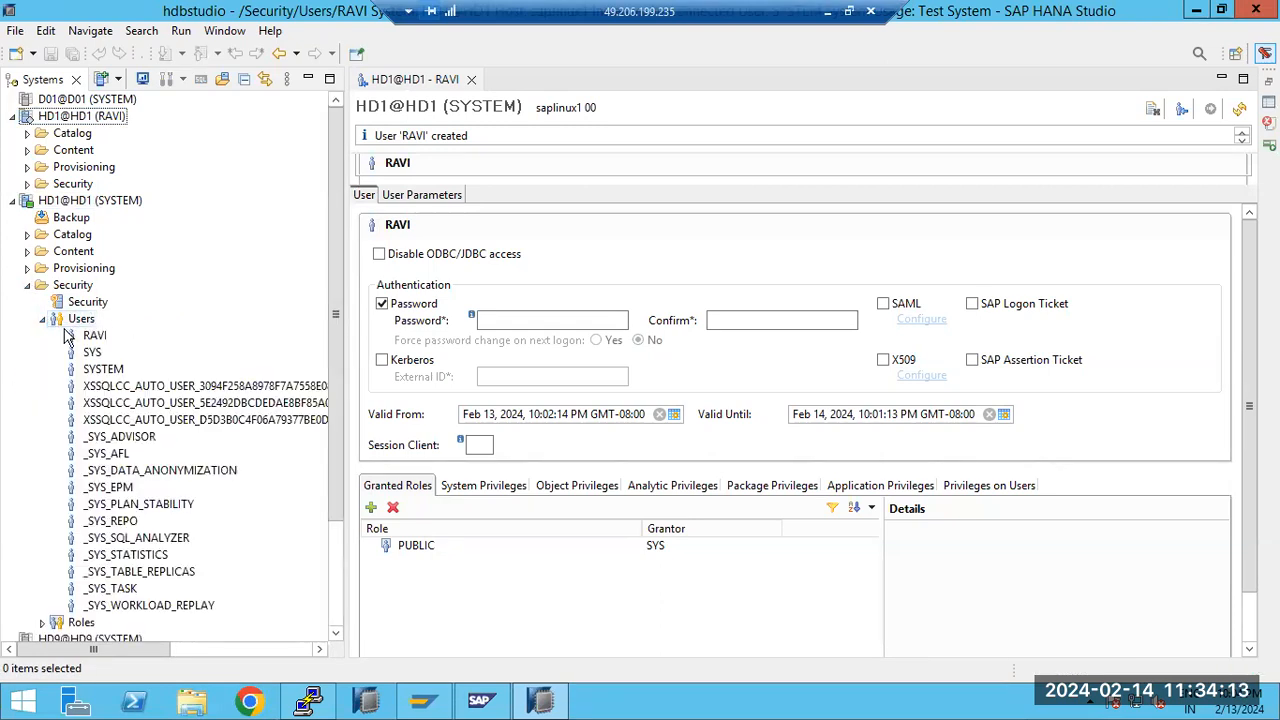
{"action": "double_click", "coordinate": [90, 336]}
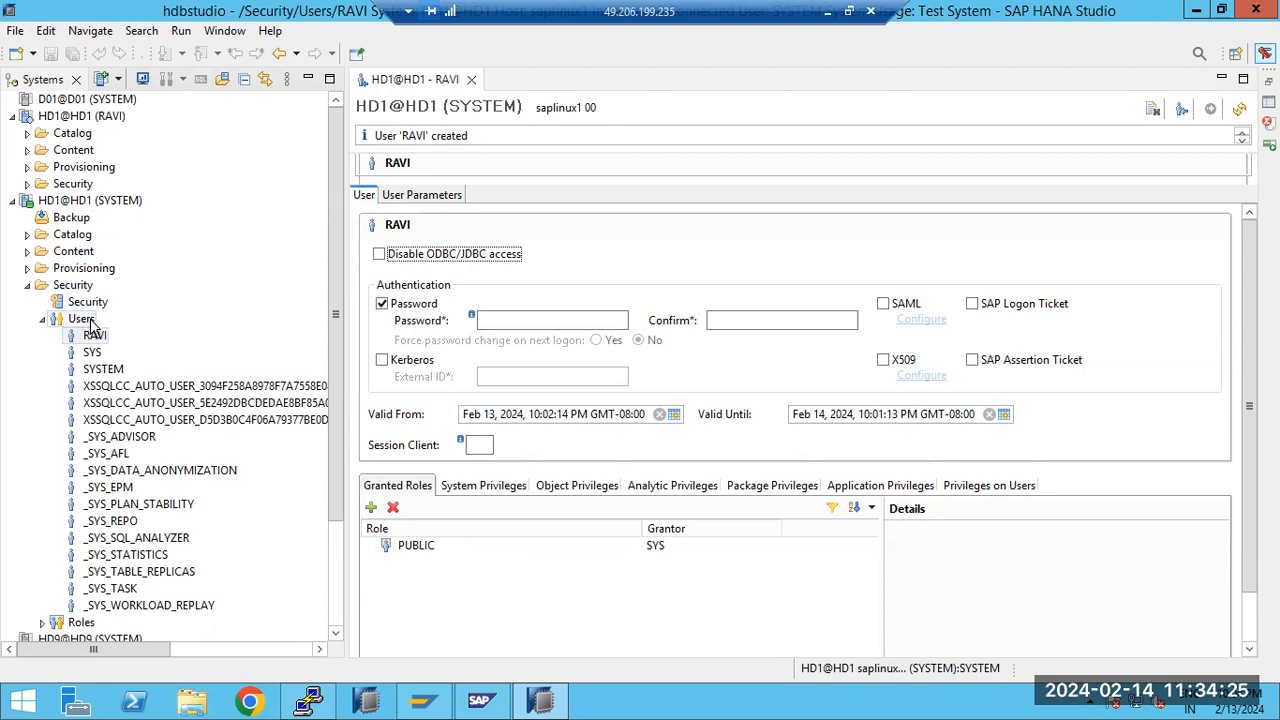
{"action": "double_click", "coordinate": [104, 337]}
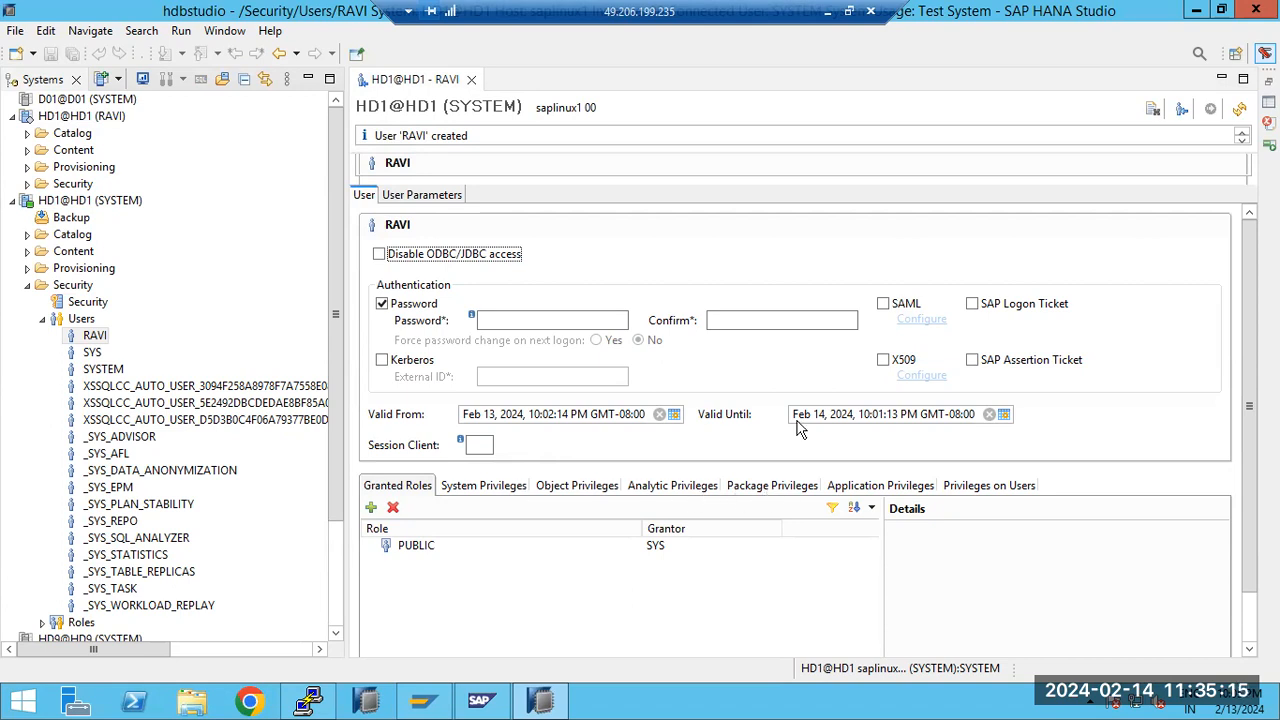
Switch to the Paint notes and draw three ellipses beside the security features list, connected by arrows
{"action": "left_click", "coordinate": [827, 13]}
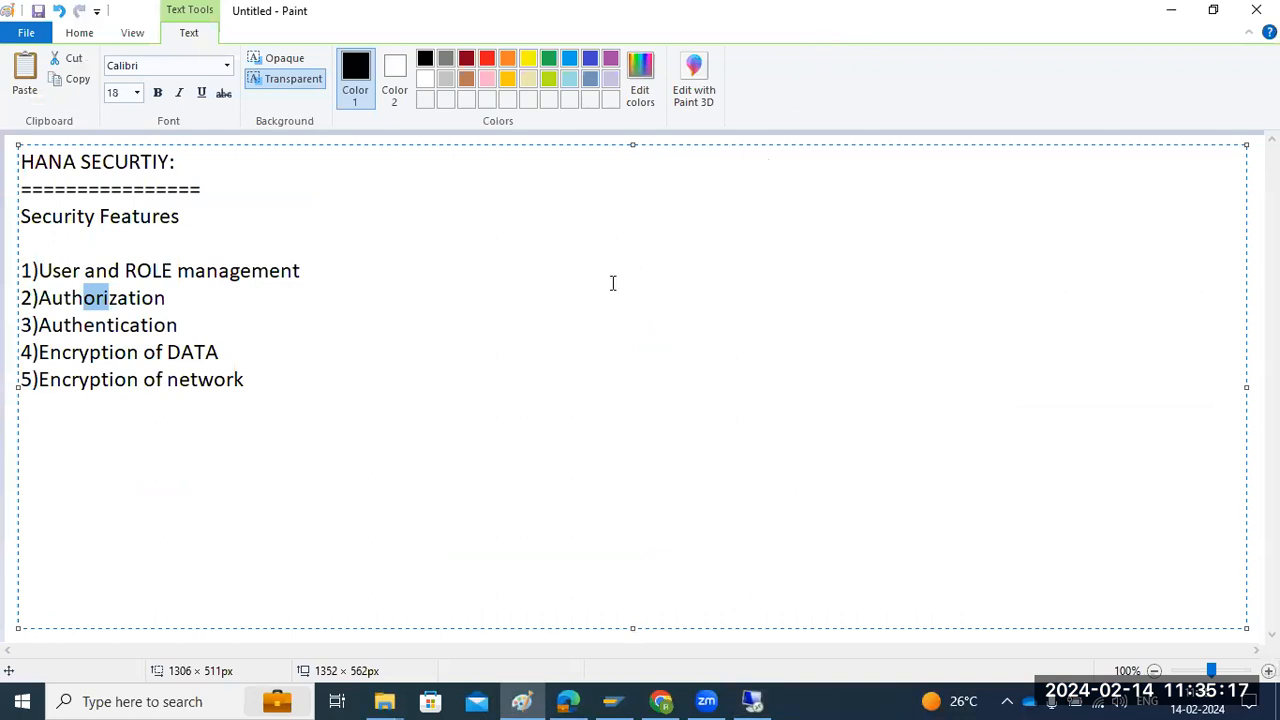
{"action": "left_click", "coordinate": [10, 425]}
{"action": "left_click", "coordinate": [394, 60]}
{"action": "left_click_drag", "start_coordinate": [784, 171], "coordinate": [901, 253]}
{"action": "left_click_drag", "start_coordinate": [643, 366], "coordinate": [730, 404]}
{"action": "left_click_drag", "start_coordinate": [842, 466], "coordinate": [907, 521]}
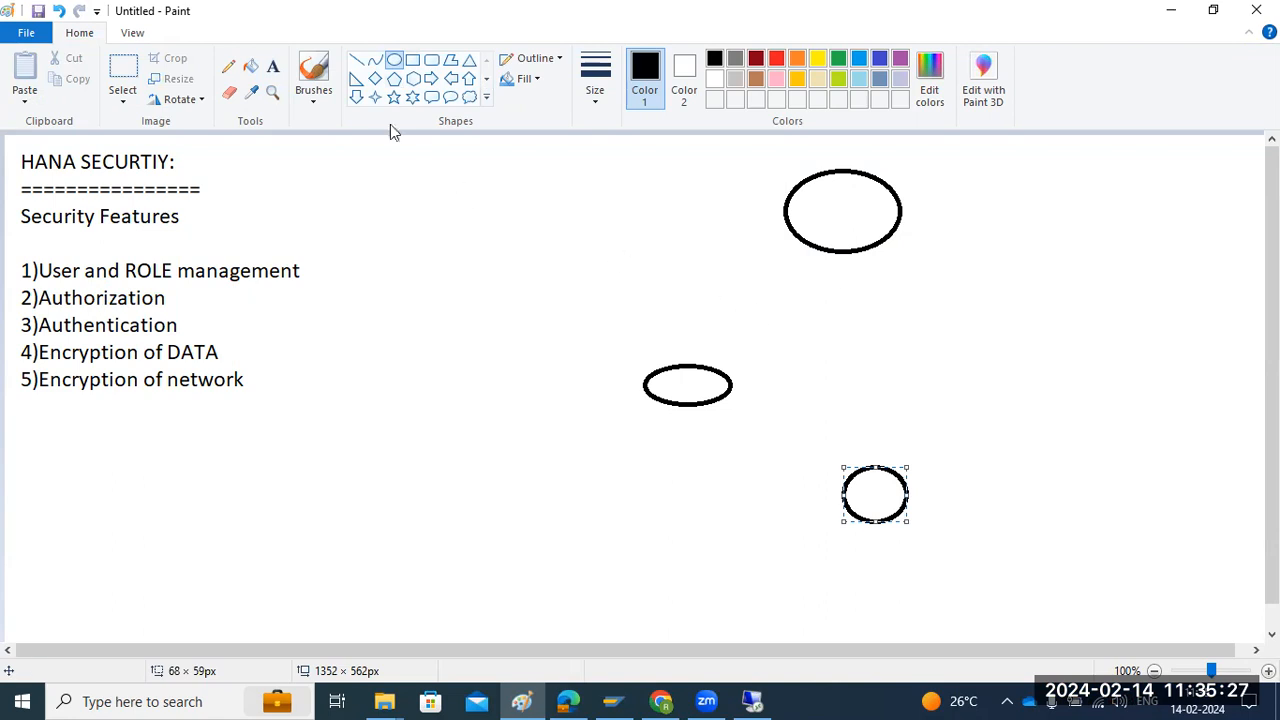
{"action": "left_click", "coordinate": [356, 60]}
{"action": "mouse_move", "coordinate": [678, 377]}
{"action": "left_mouse_down"}
{"action": "mouse_move", "coordinate": [771, 258]}
{"action": "mouse_move", "coordinate": [828, 212]}
{"action": "mouse_move", "coordinate": [696, 392]}
{"action": "mouse_move", "coordinate": [853, 455]}
{"action": "mouse_move", "coordinate": [874, 488]}
{"action": "mouse_move", "coordinate": [884, 378]}
{"action": "mouse_move", "coordinate": [854, 217]}
{"action": "left_mouse_up"}
Label the diagram's lower ellipses PREVI and ROLE and the upper ellipse USER
{"action": "left_click", "coordinate": [273, 66]}
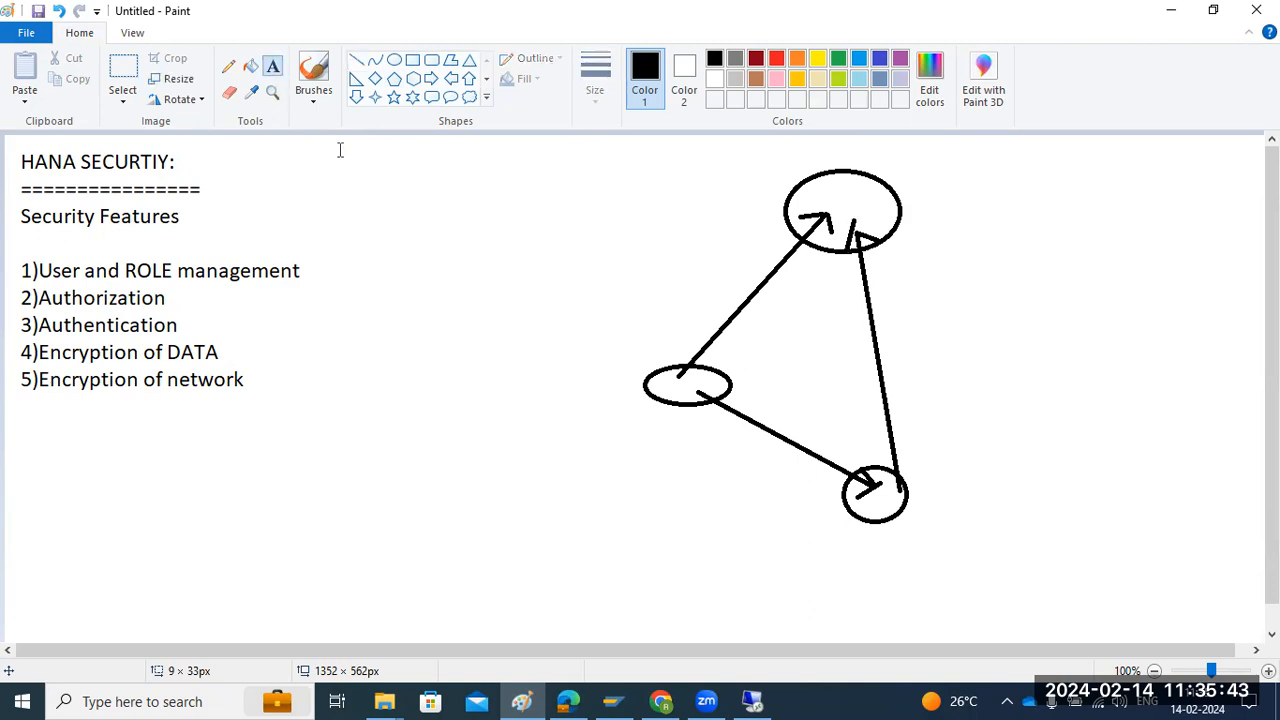
{"action": "left_click", "coordinate": [578, 388]}
{"action": "type", "text": "PREVI"}
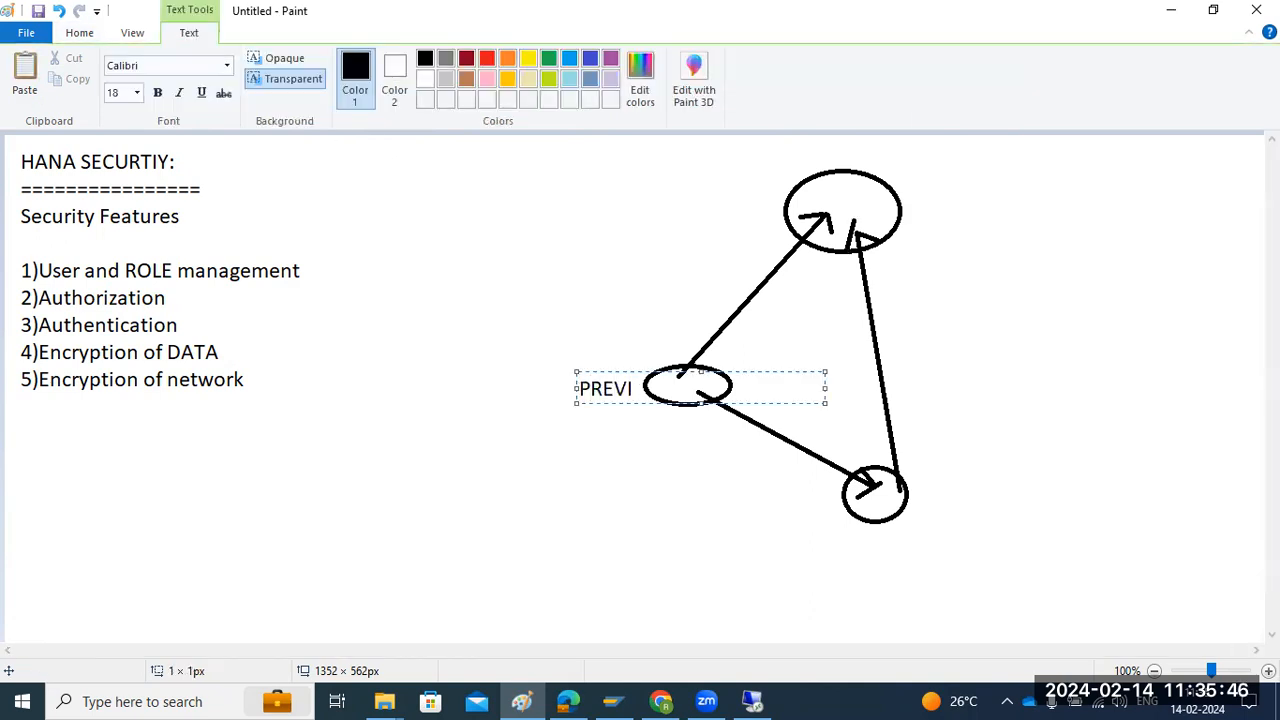
{"action": "left_click", "coordinate": [859, 544]}
{"action": "type", "text": "ROLE"}
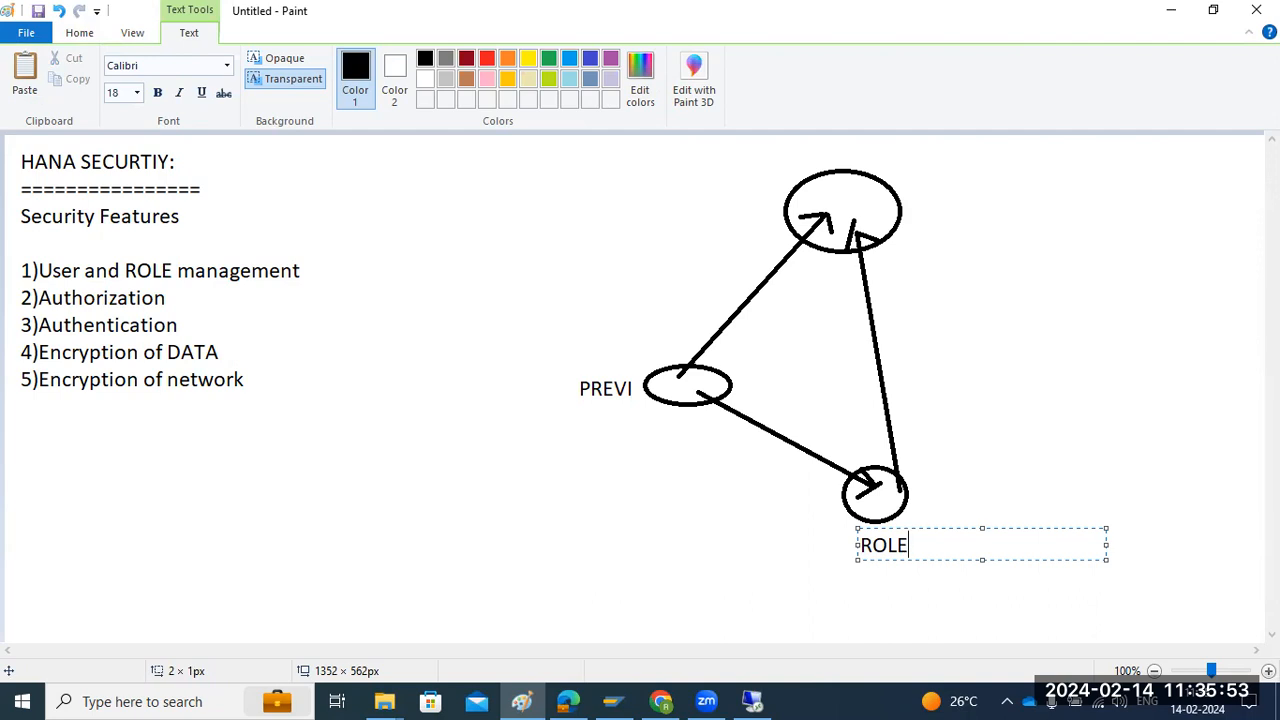
{"action": "left_click", "coordinate": [830, 198]}
{"action": "left_click", "coordinate": [830, 198]}
{"action": "type", "text": "USER"}
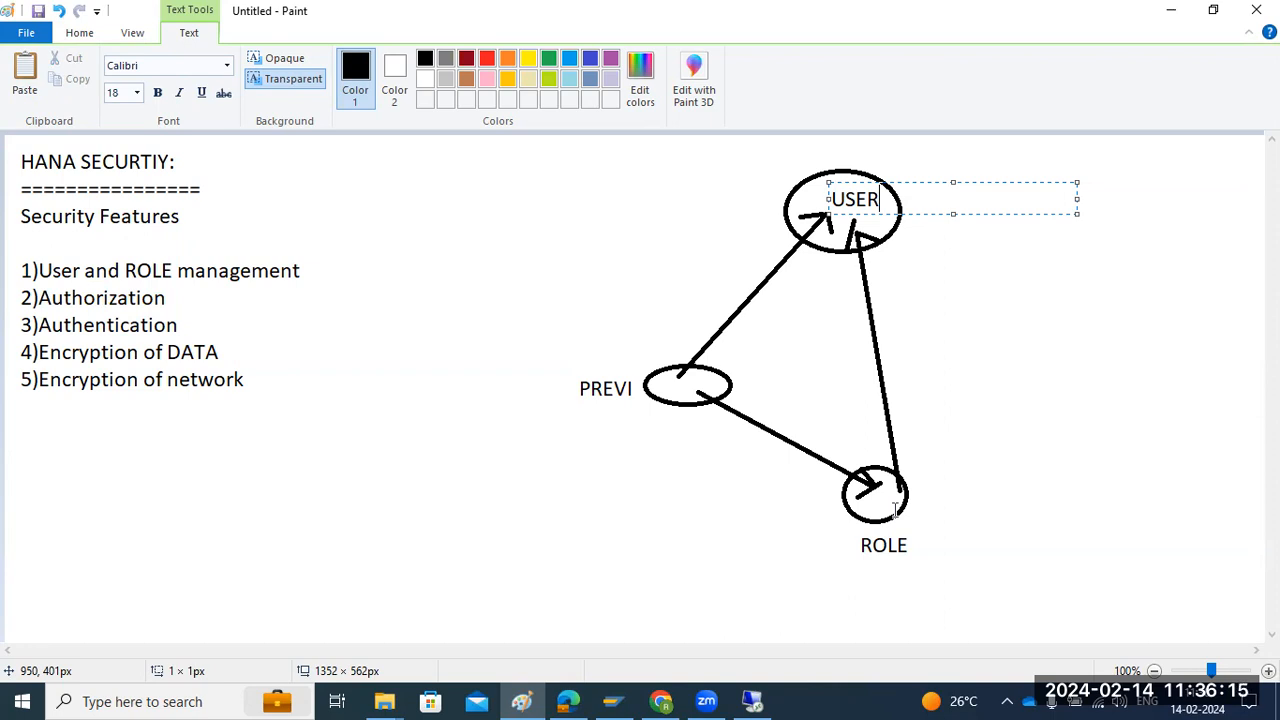
Switch back to the remote SAP HANA Studio session and review the new user's system, object, analytic, package and application privileges
{"action": "left_click", "coordinate": [752, 701]}
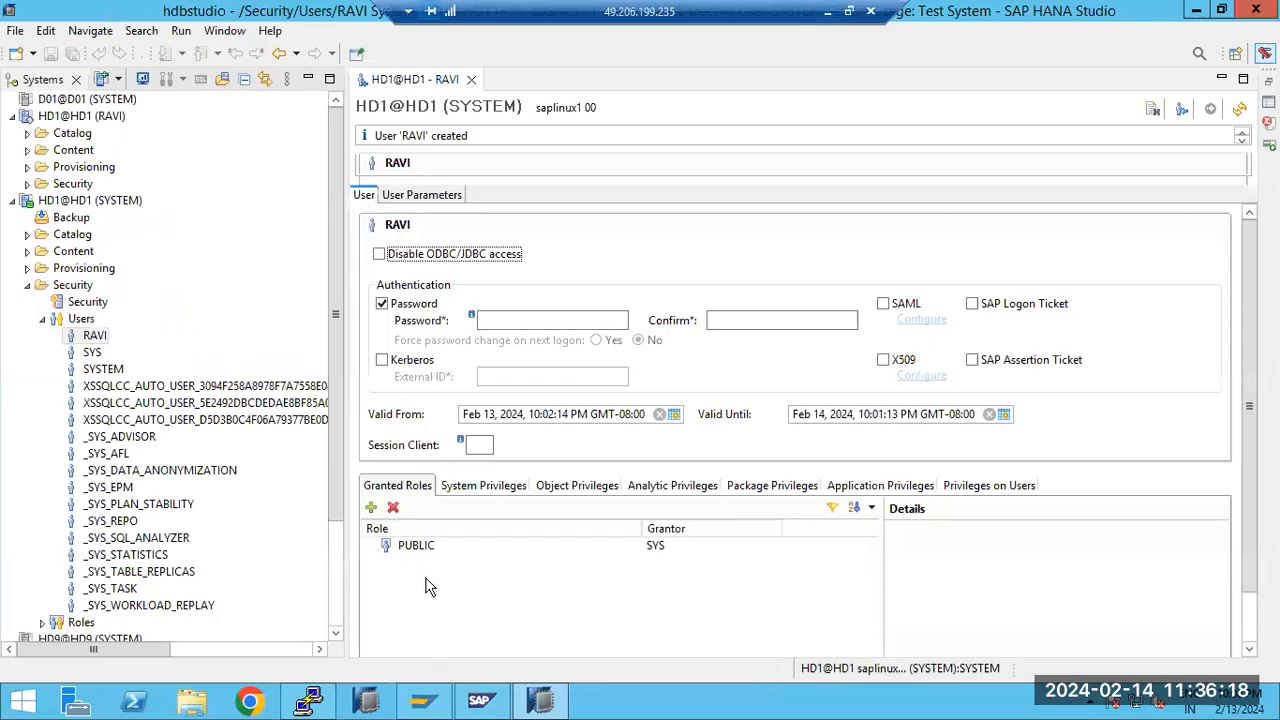
{"action": "left_click", "coordinate": [470, 490]}
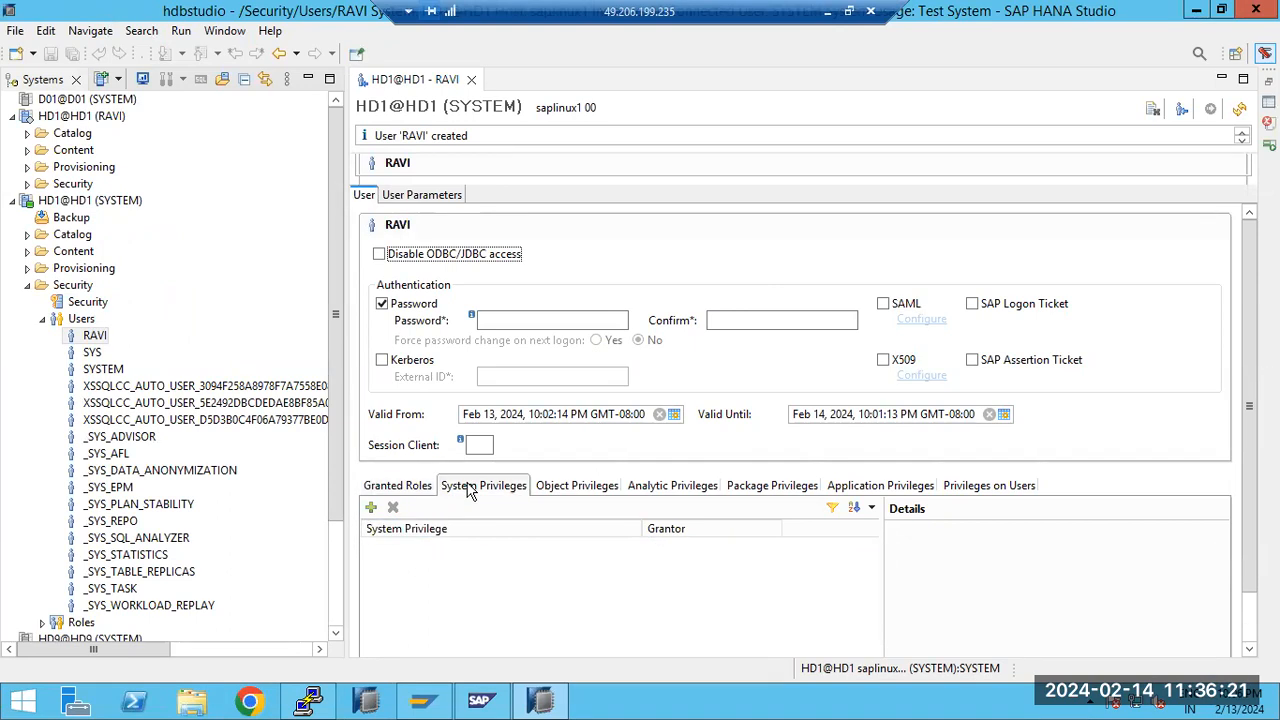
{"action": "left_click", "coordinate": [562, 487]}
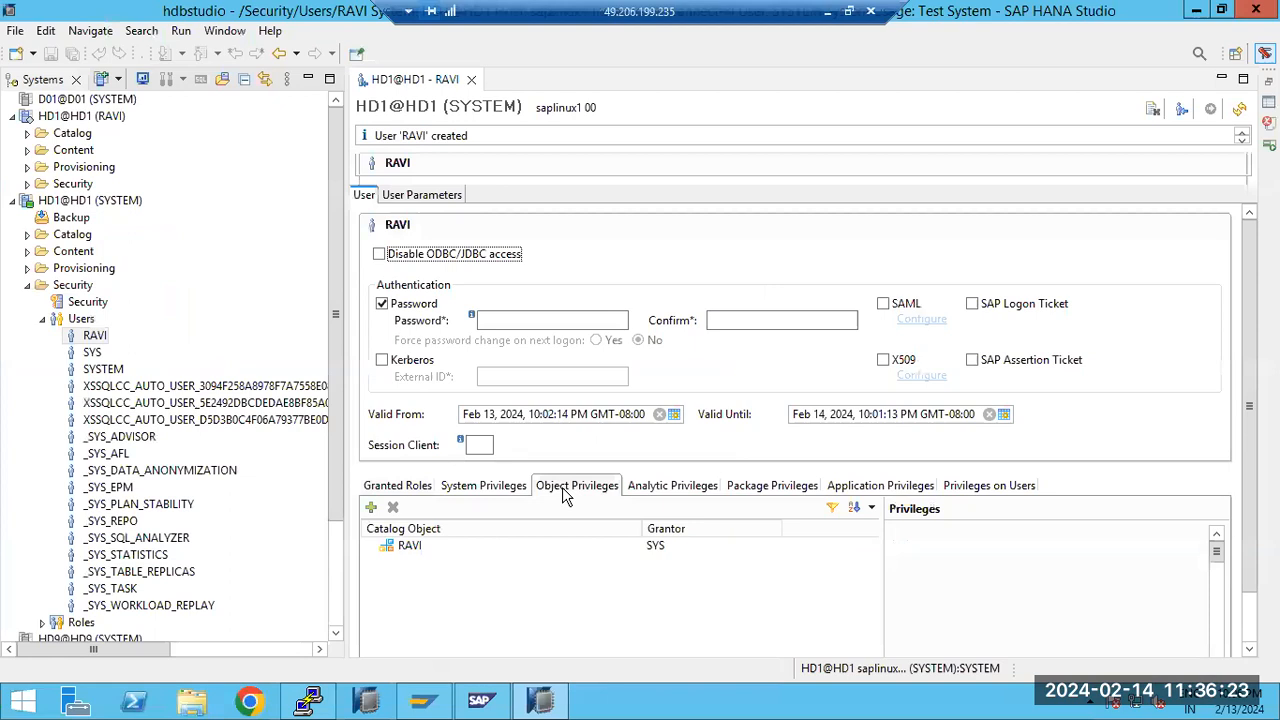
{"action": "left_click", "coordinate": [643, 484]}
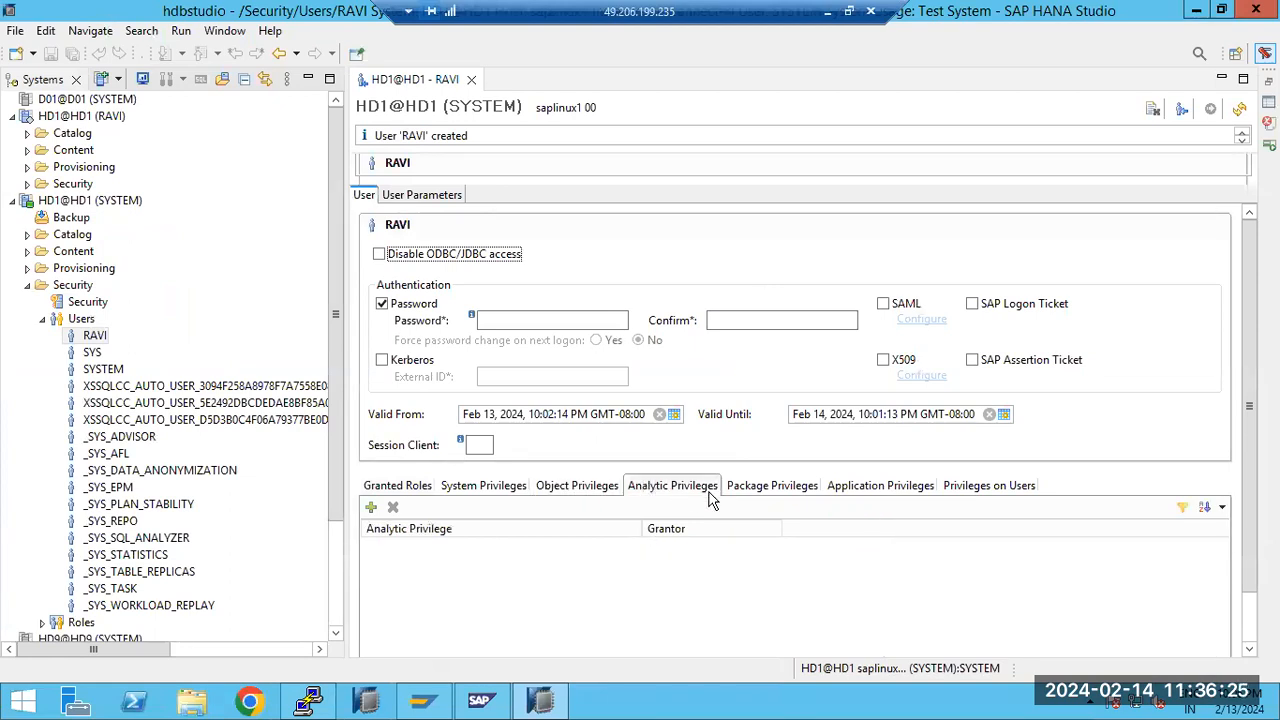
{"action": "left_click", "coordinate": [752, 490]}
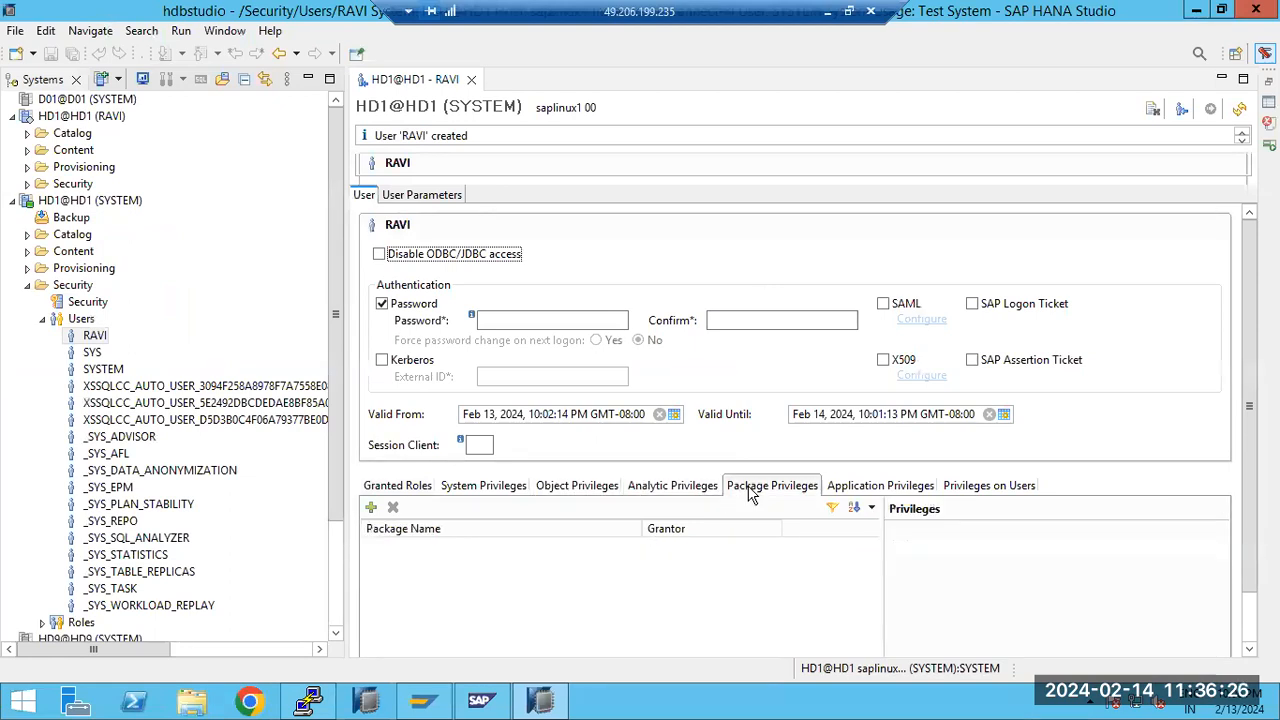
{"action": "left_click", "coordinate": [856, 497]}
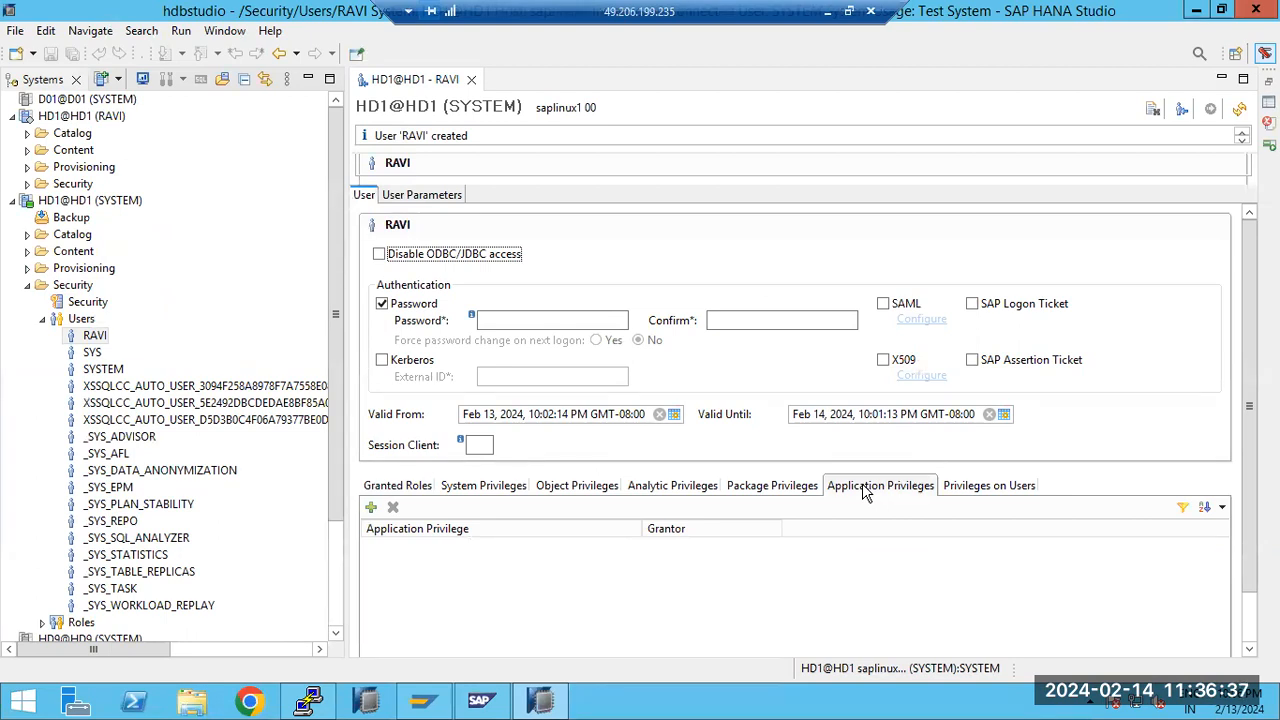
Look through the available system privileges and add CATALOG READ to the new user
{"action": "left_click", "coordinate": [450, 490]}
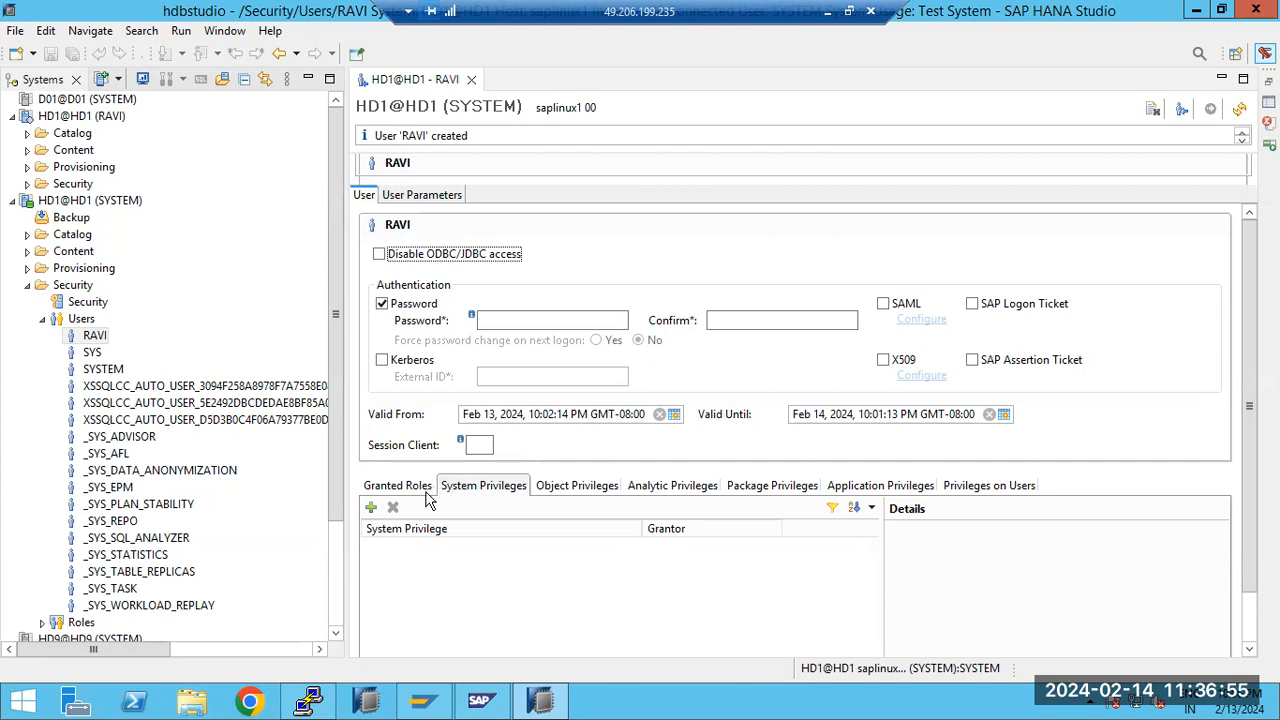
{"action": "left_click", "coordinate": [371, 508]}
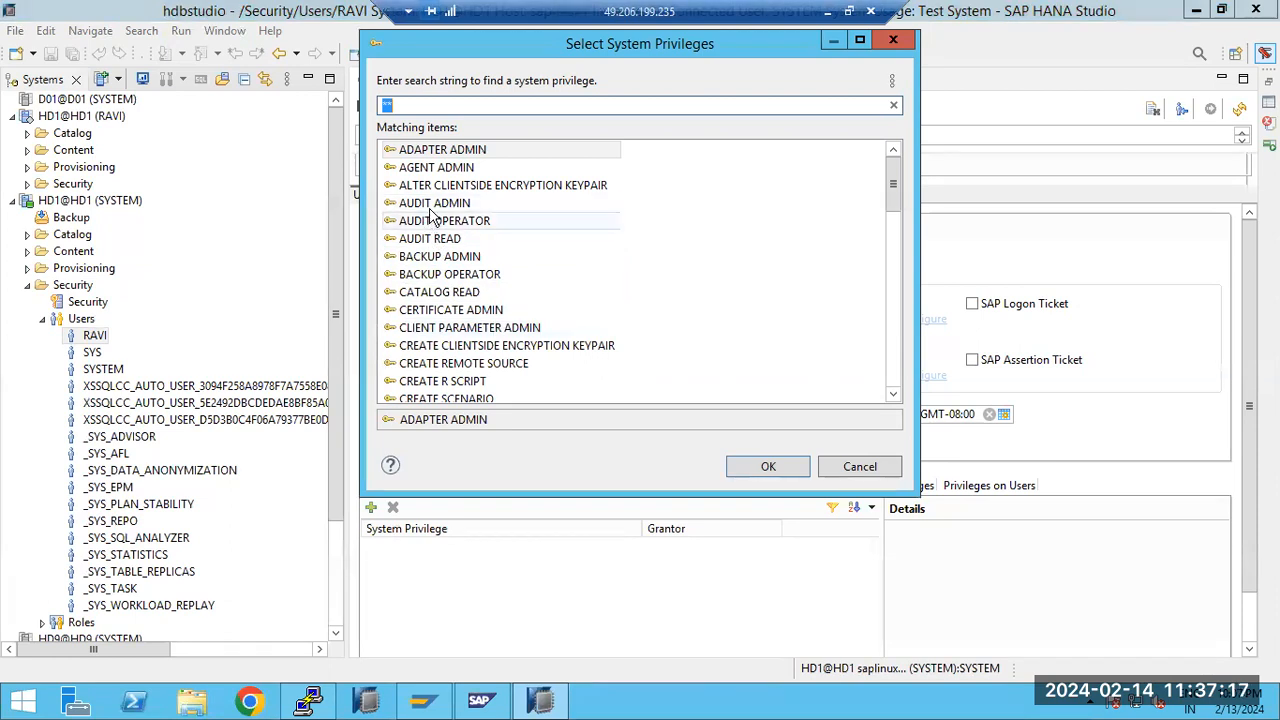
{"action": "left_click", "coordinate": [458, 296]}
{"action": "scroll", "coordinate": [458, 296], "scroll_direction": "down", "scroll_amount": 1}
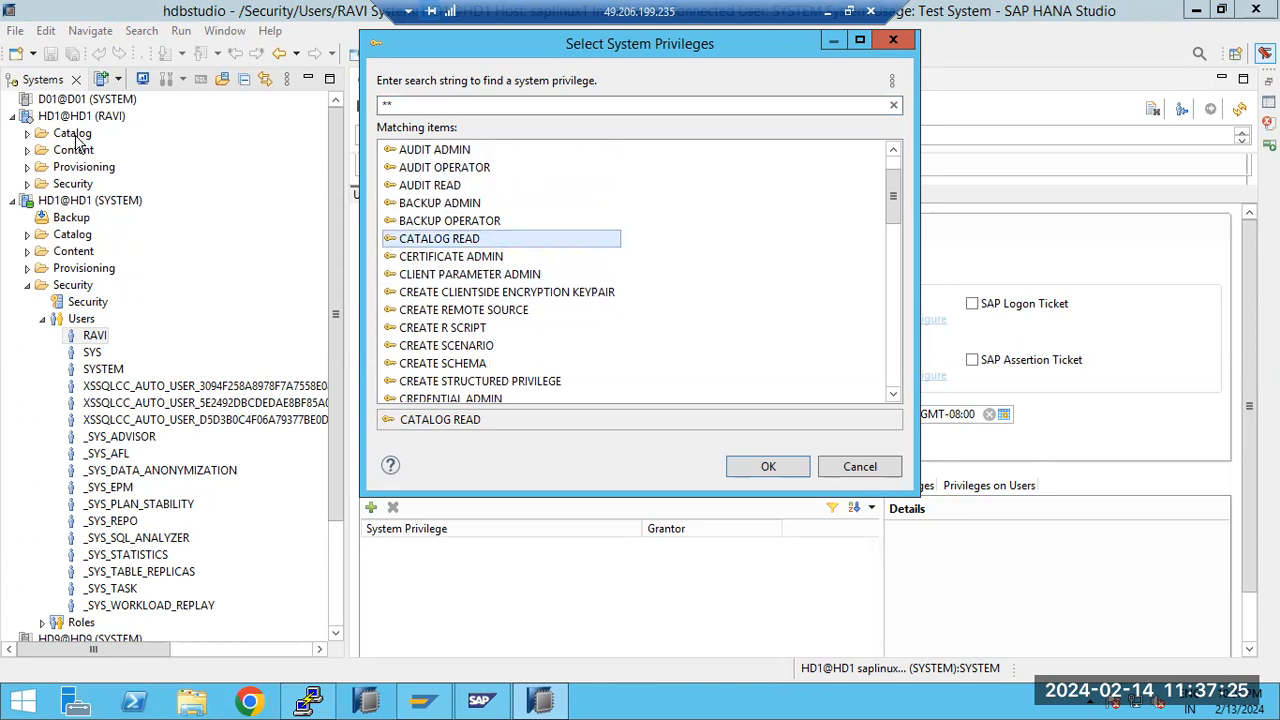
{"action": "scroll", "coordinate": [466, 287], "scroll_direction": "down", "scroll_amount": 1}
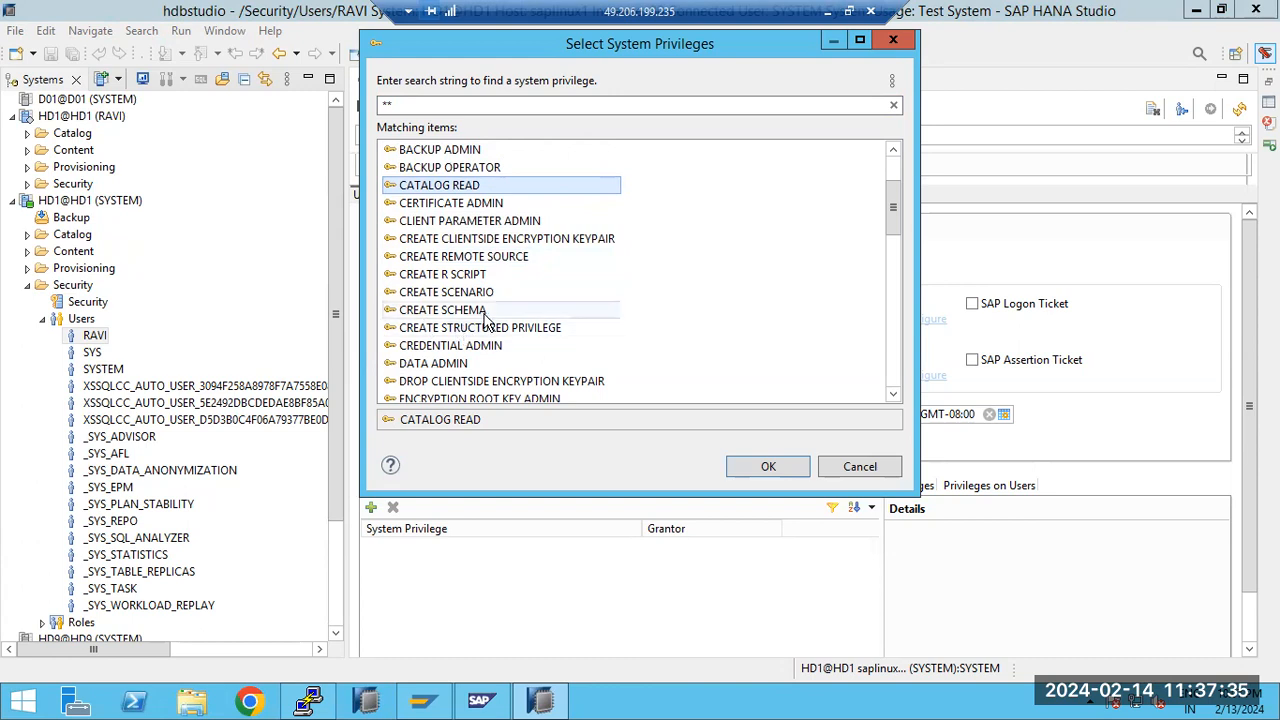
{"action": "scroll", "coordinate": [487, 340], "scroll_direction": "down", "scroll_amount": 7}
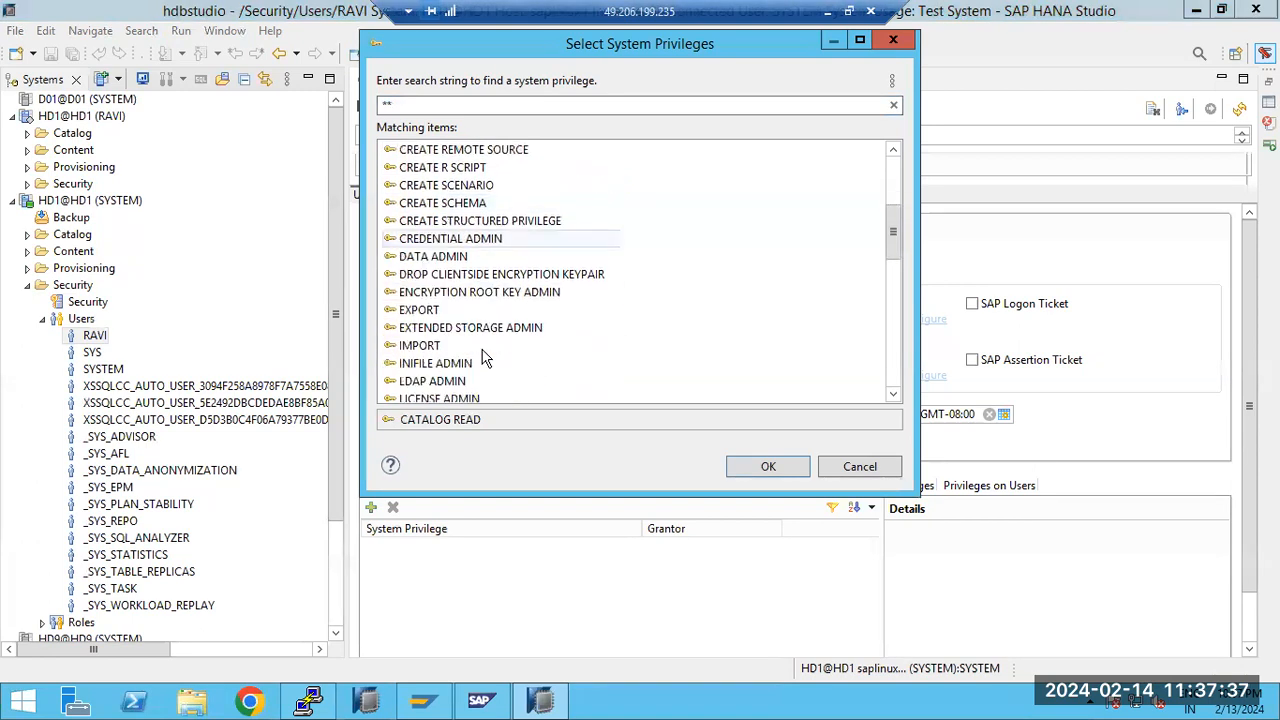
{"action": "scroll", "coordinate": [485, 357], "scroll_direction": "down", "scroll_amount": 3}
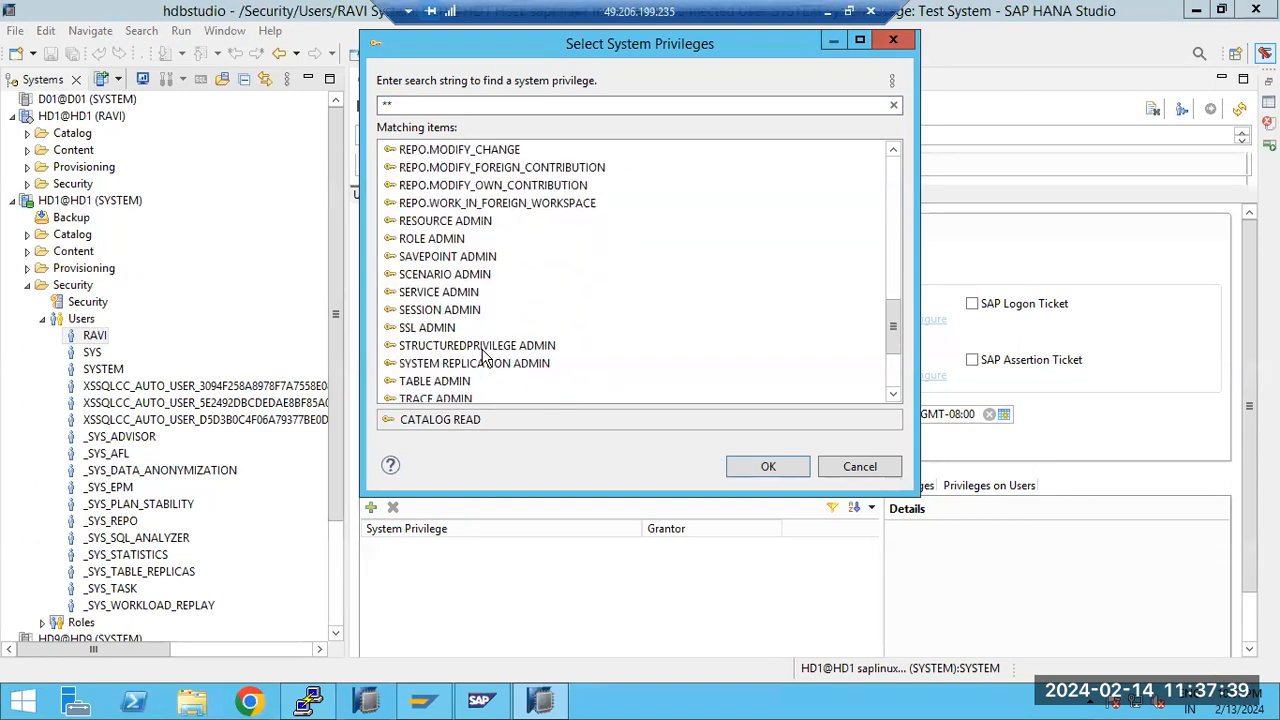
{"action": "scroll", "coordinate": [485, 357], "scroll_direction": "down", "scroll_amount": 3}
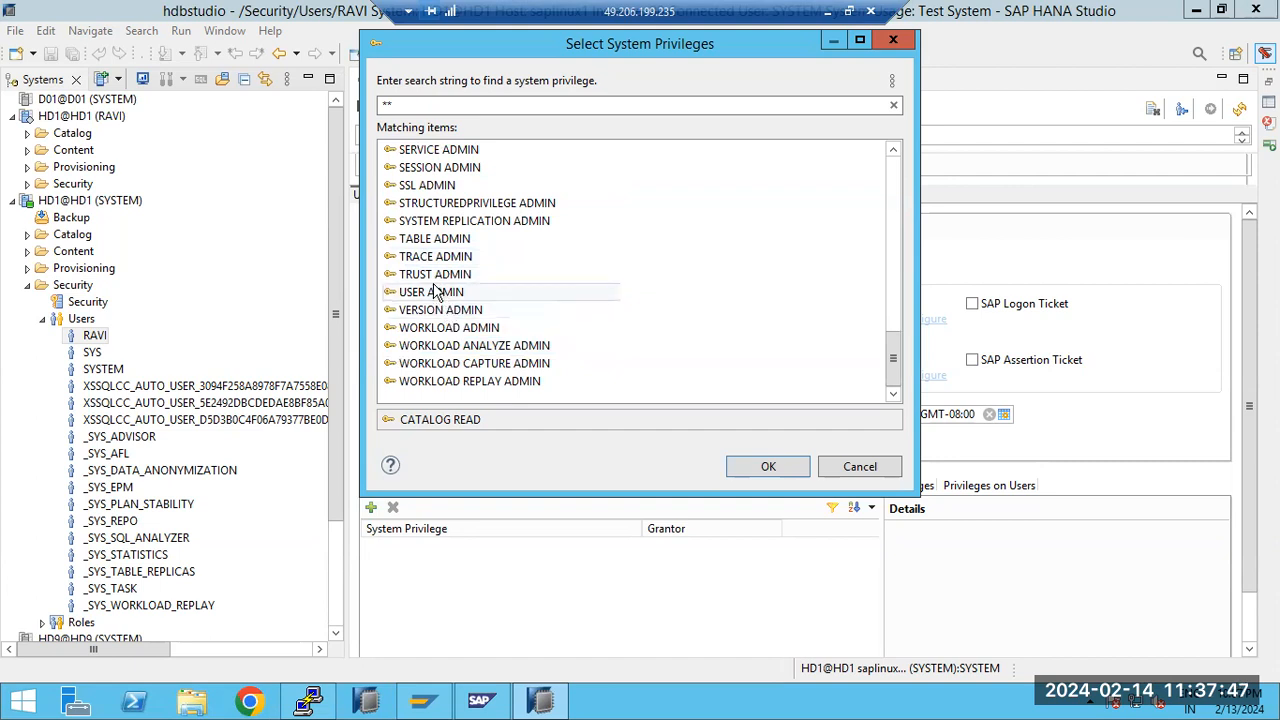
{"action": "scroll", "coordinate": [471, 343], "scroll_direction": "up", "scroll_amount": 8}
{"action": "scroll", "coordinate": [472, 343], "scroll_direction": "up", "scroll_amount": 6}
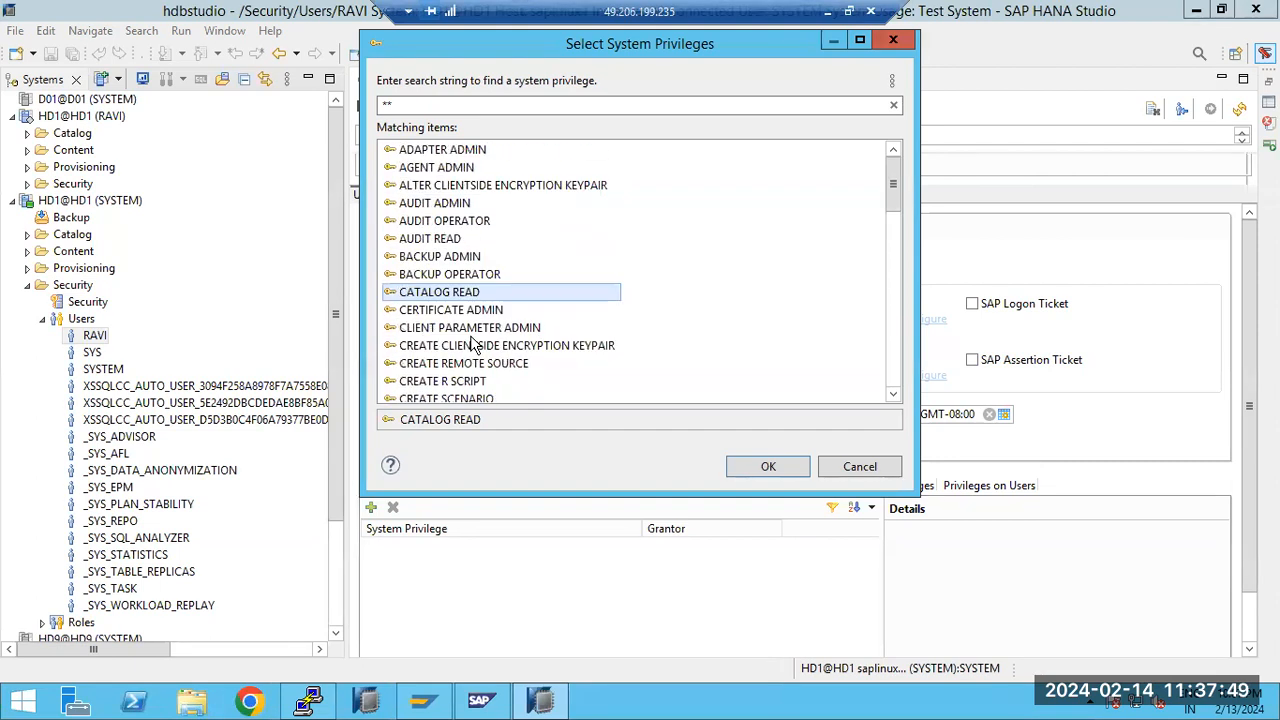
{"action": "left_click", "coordinate": [745, 467]}
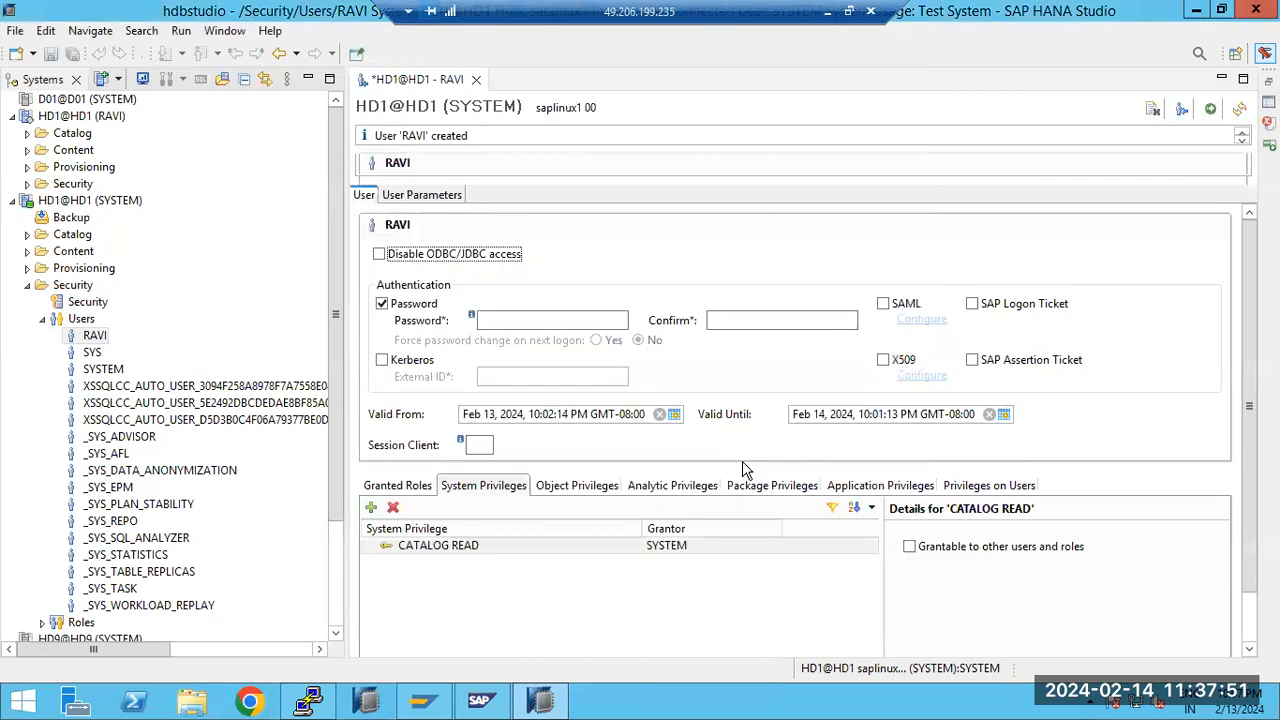
Deploy the new user's changed privileges and select the CATALOG READ entry
{"action": "left_click", "coordinate": [460, 549]}
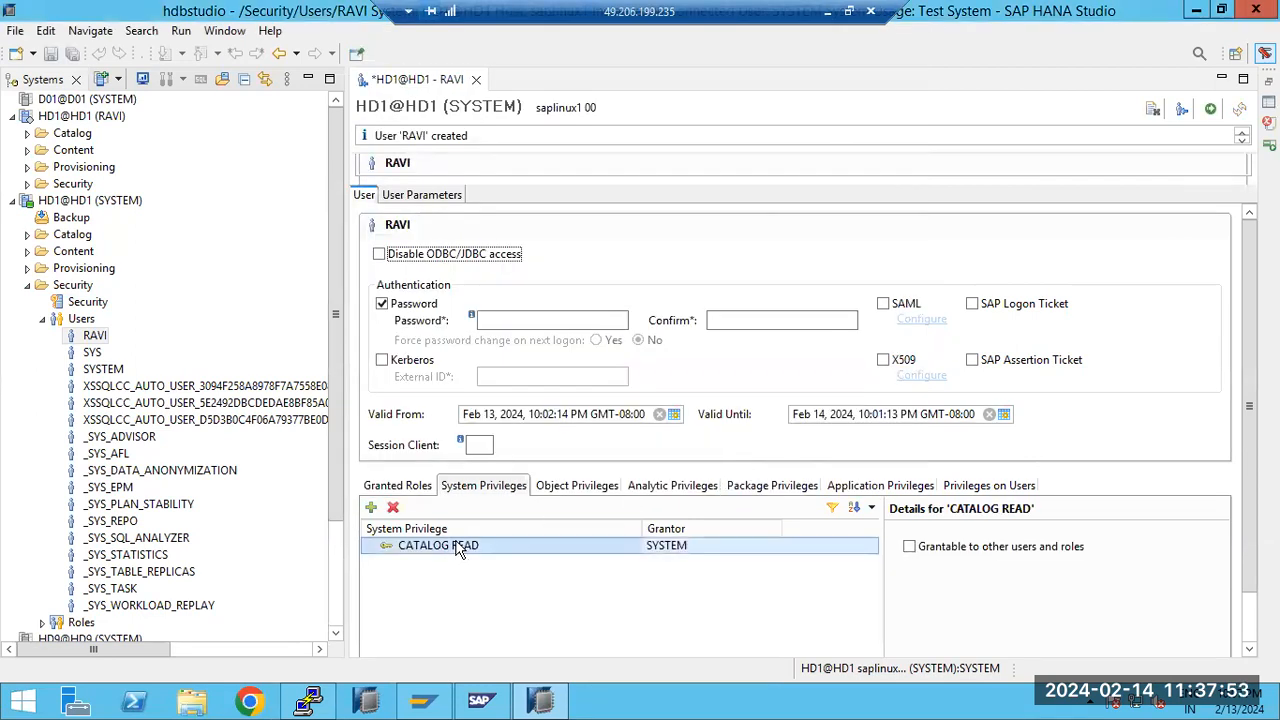
{"action": "left_click", "coordinate": [1210, 110]}
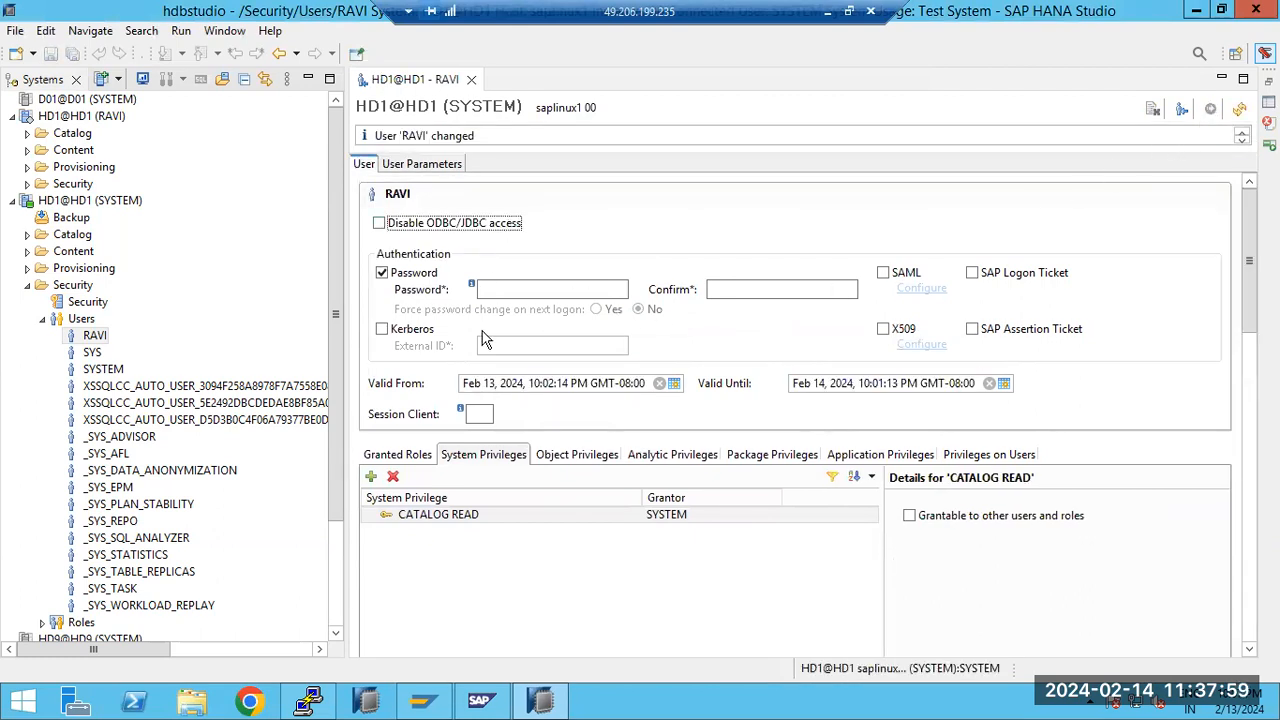
{"action": "left_click", "coordinate": [437, 516]}
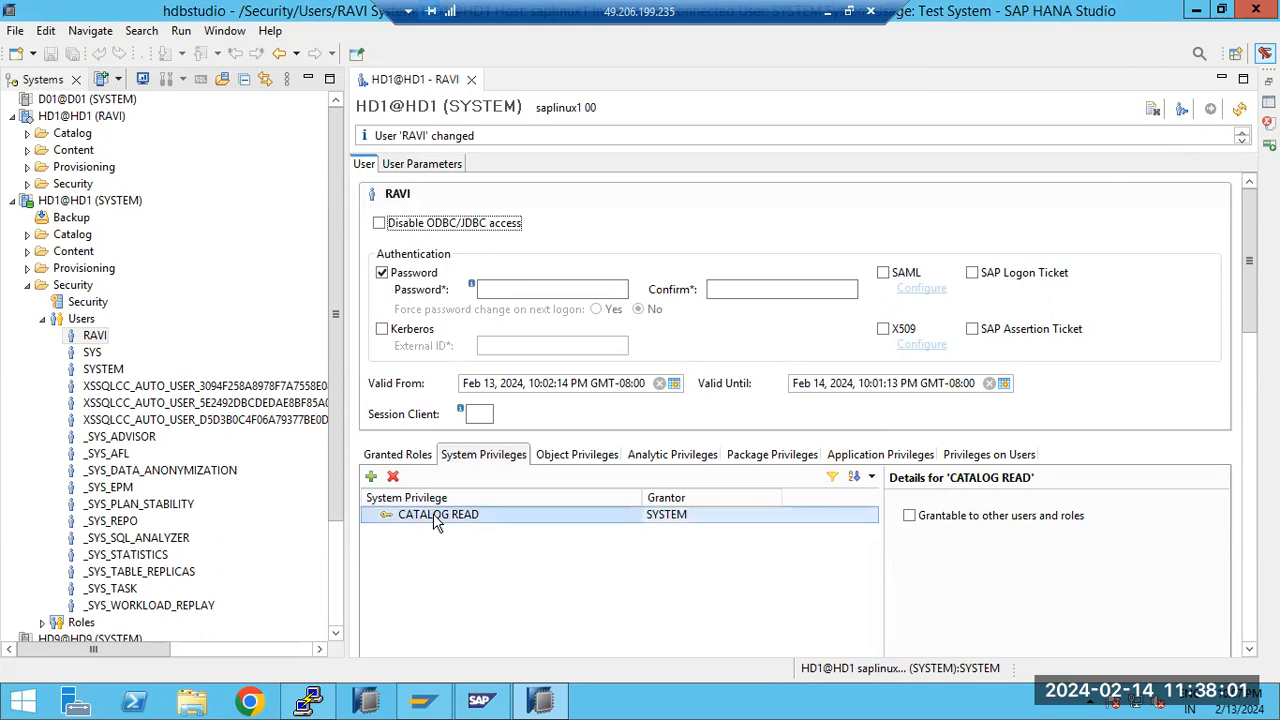
Open the Administration editor through the new user's HD1 connection, check Landscape and Alerts, and highlight the reason in the error text
{"action": "left_click", "coordinate": [78, 114]}
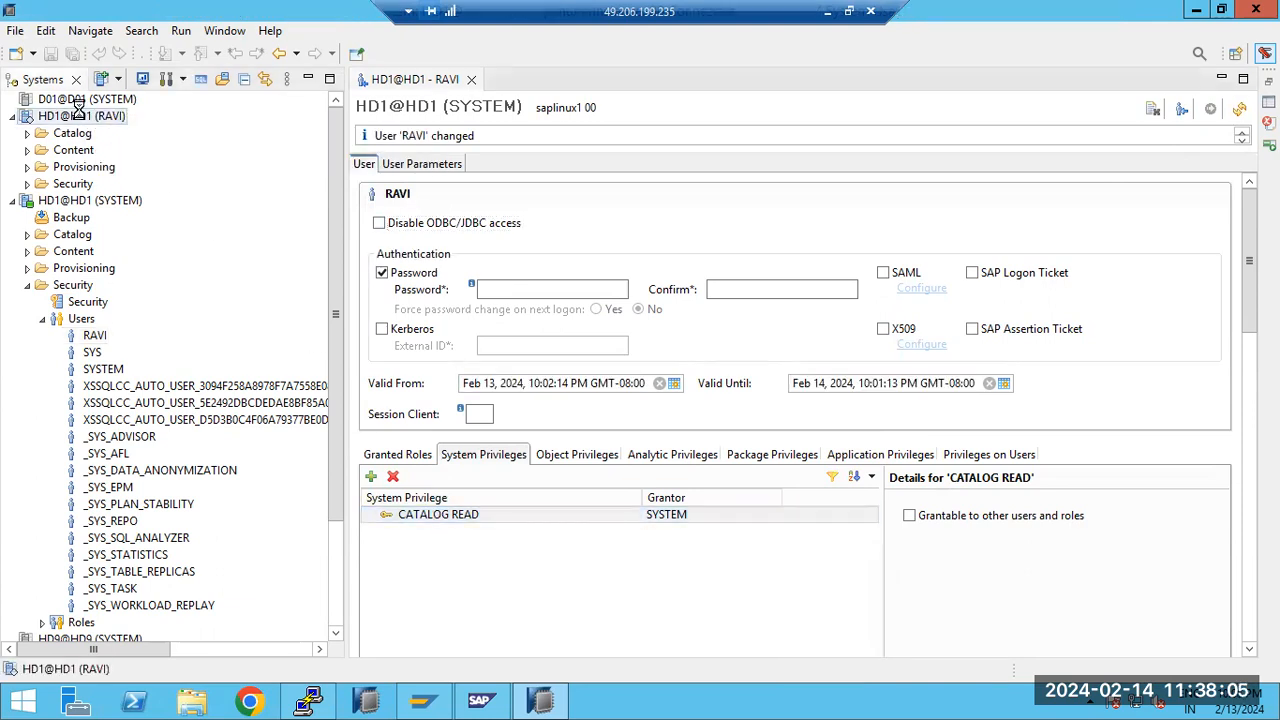
{"action": "double_click", "coordinate": [78, 113]}
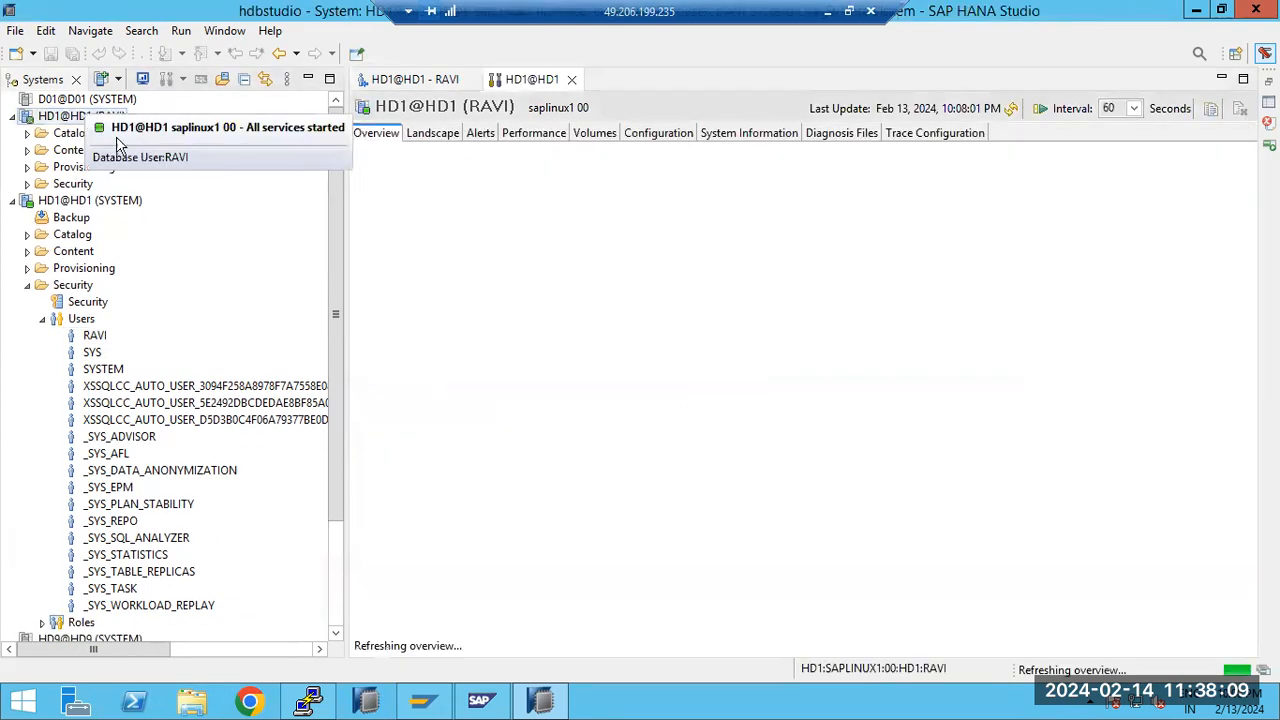
{"action": "left_click", "coordinate": [433, 138]}
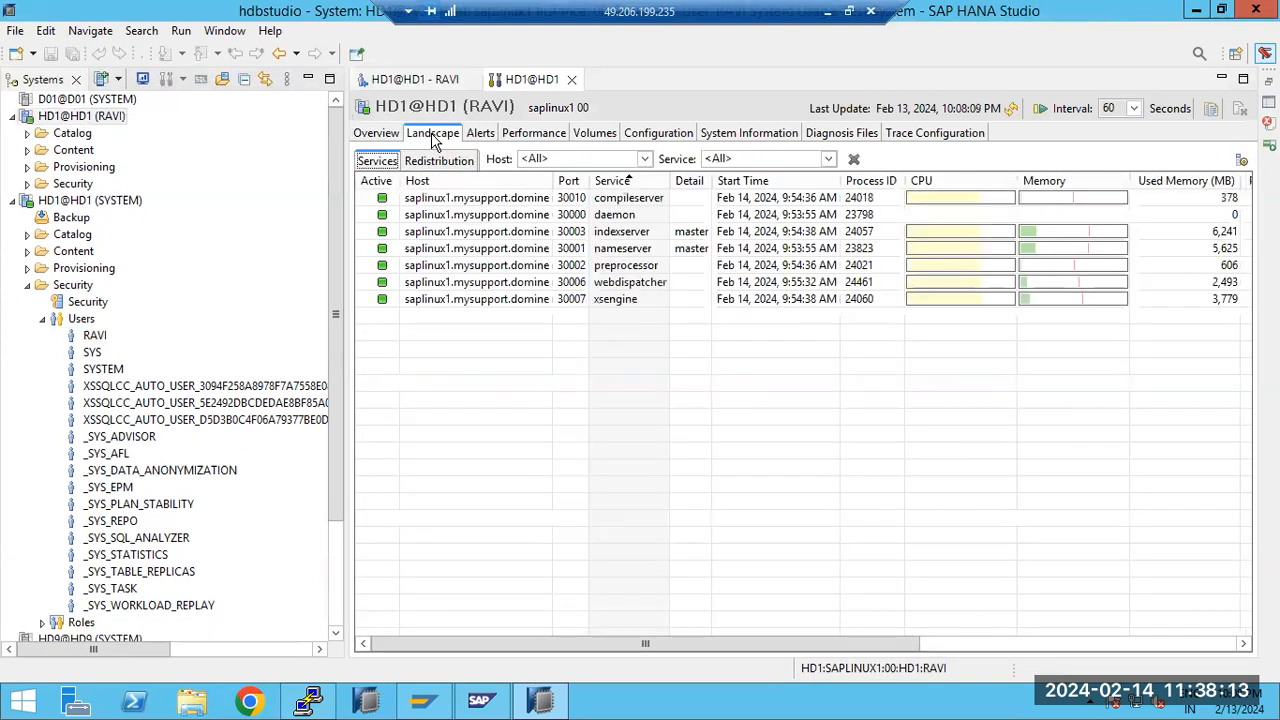
{"action": "left_click", "coordinate": [480, 134]}
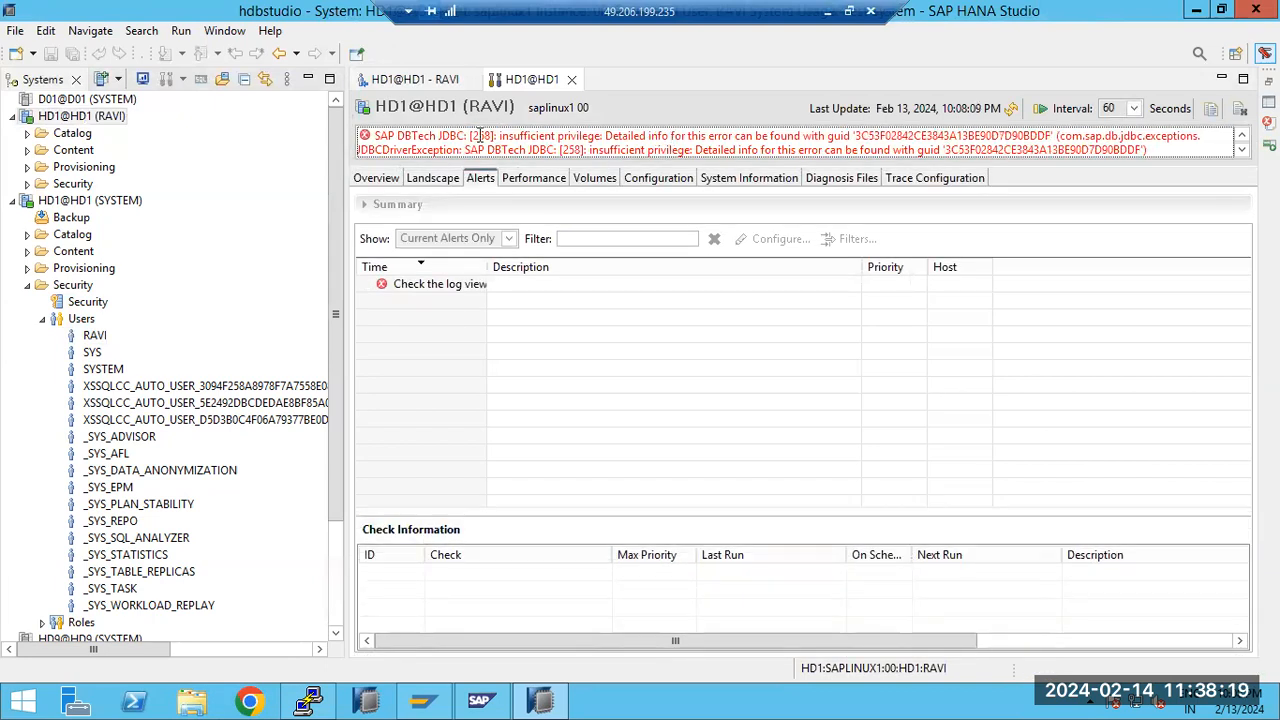
{"action": "left_click_drag", "start_coordinate": [497, 136], "coordinate": [599, 139]}
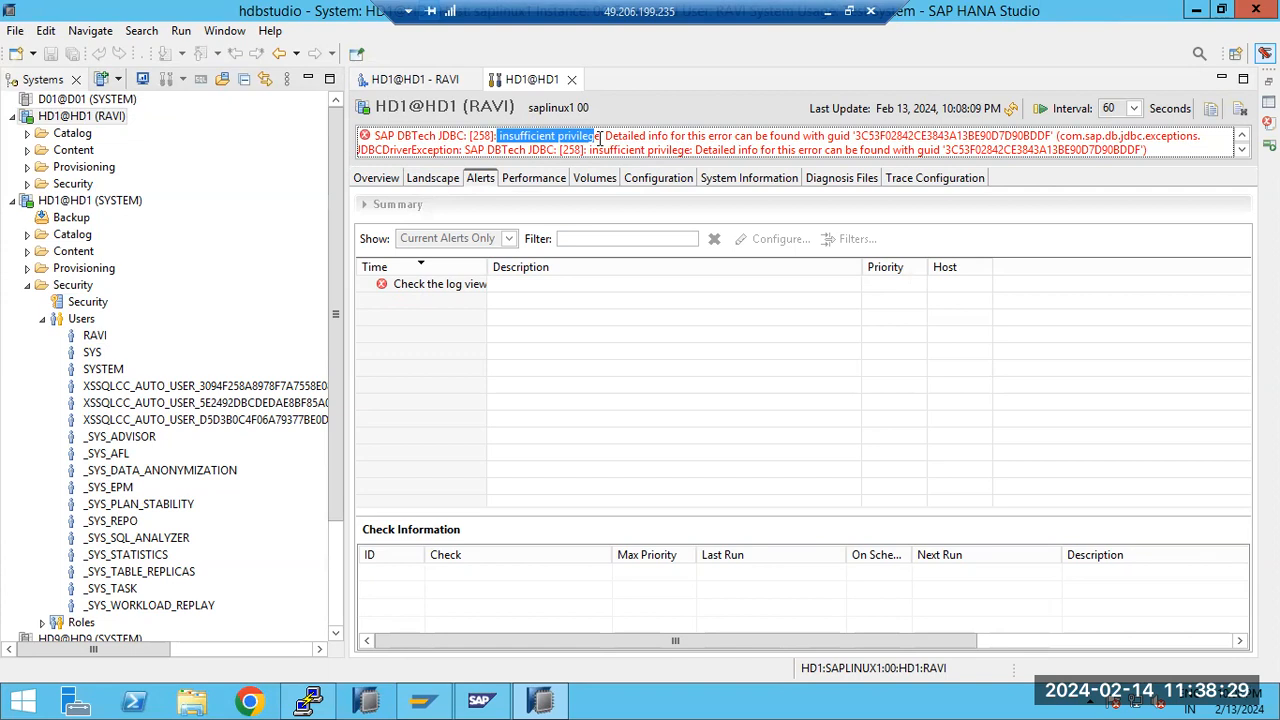
Return to the new user's editor and look through the full list of available system privileges without adding any
{"action": "left_click", "coordinate": [411, 82]}
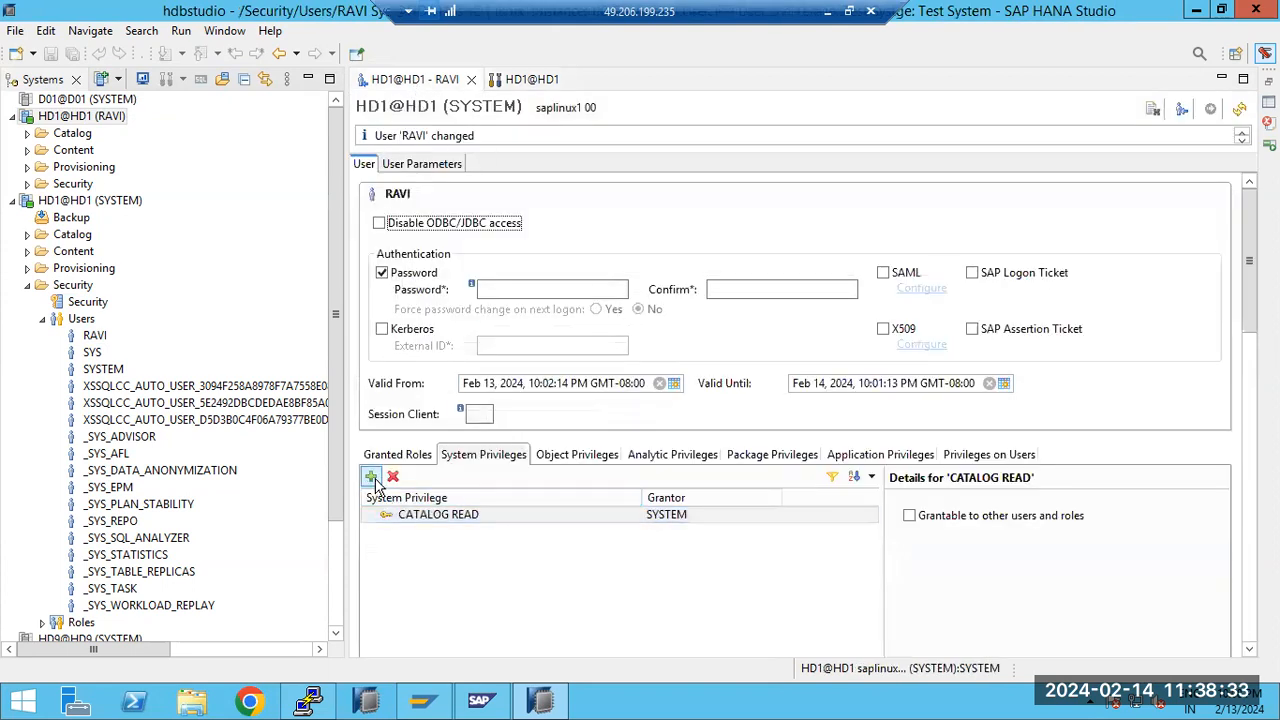
{"action": "left_click", "coordinate": [371, 477]}
{"action": "left_click", "coordinate": [456, 276]}
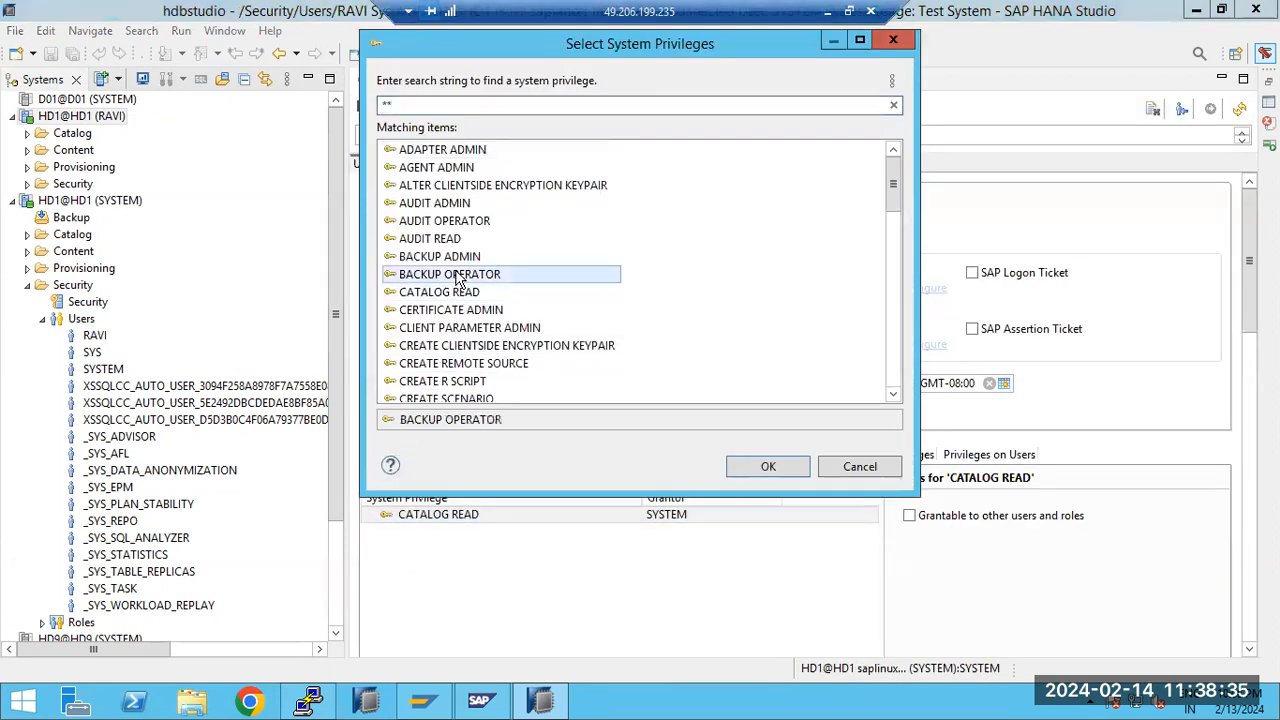
{"action": "left_click", "coordinate": [450, 185]}
{"action": "scroll", "coordinate": [462, 340], "scroll_direction": "down", "scroll_amount": 1}
{"action": "scroll", "coordinate": [462, 340], "scroll_direction": "down", "scroll_amount": 5}
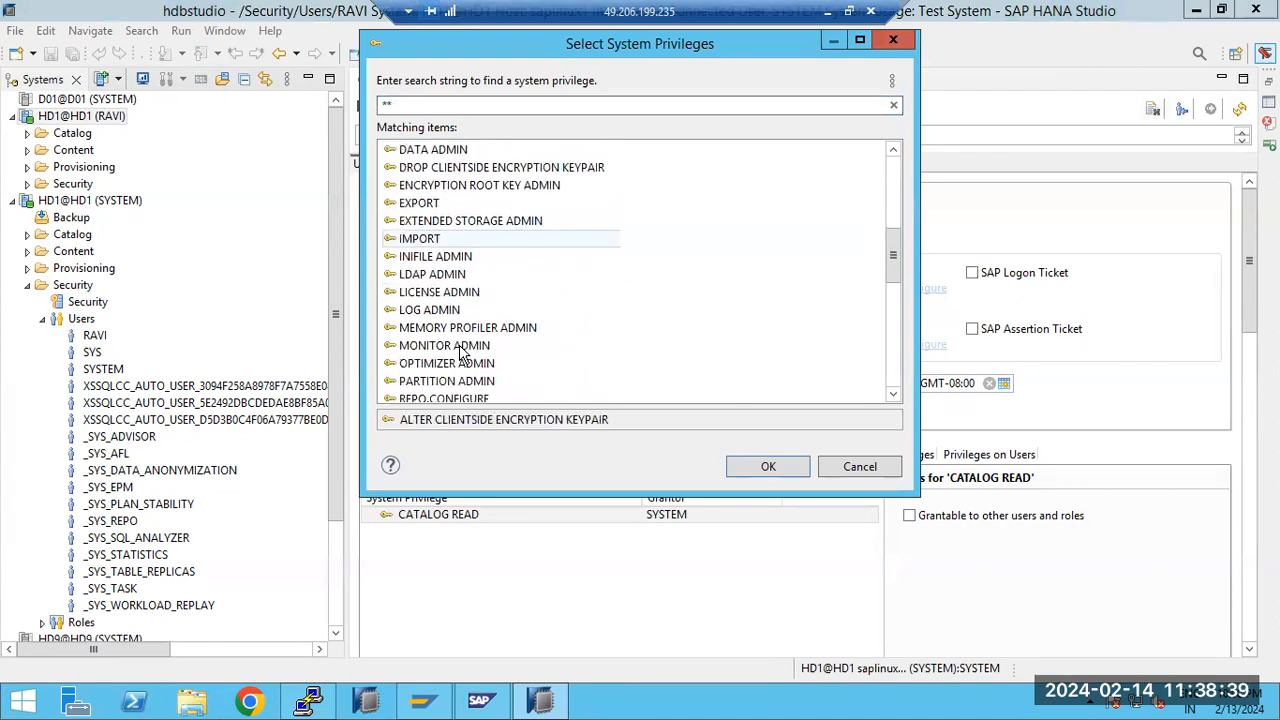
{"action": "scroll", "coordinate": [462, 316], "scroll_direction": "down", "scroll_amount": 2}
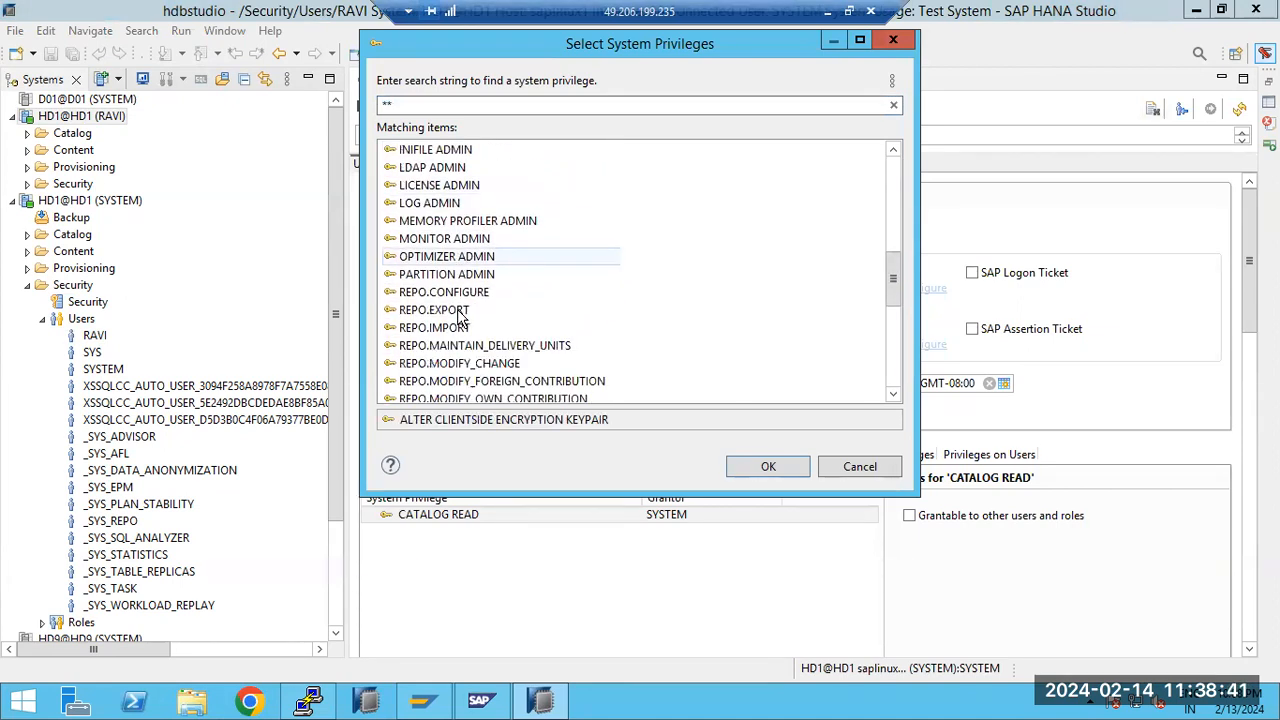
{"action": "scroll", "coordinate": [462, 316], "scroll_direction": "down", "scroll_amount": 6}
{"action": "scroll", "coordinate": [530, 365], "scroll_direction": "down", "scroll_amount": 2}
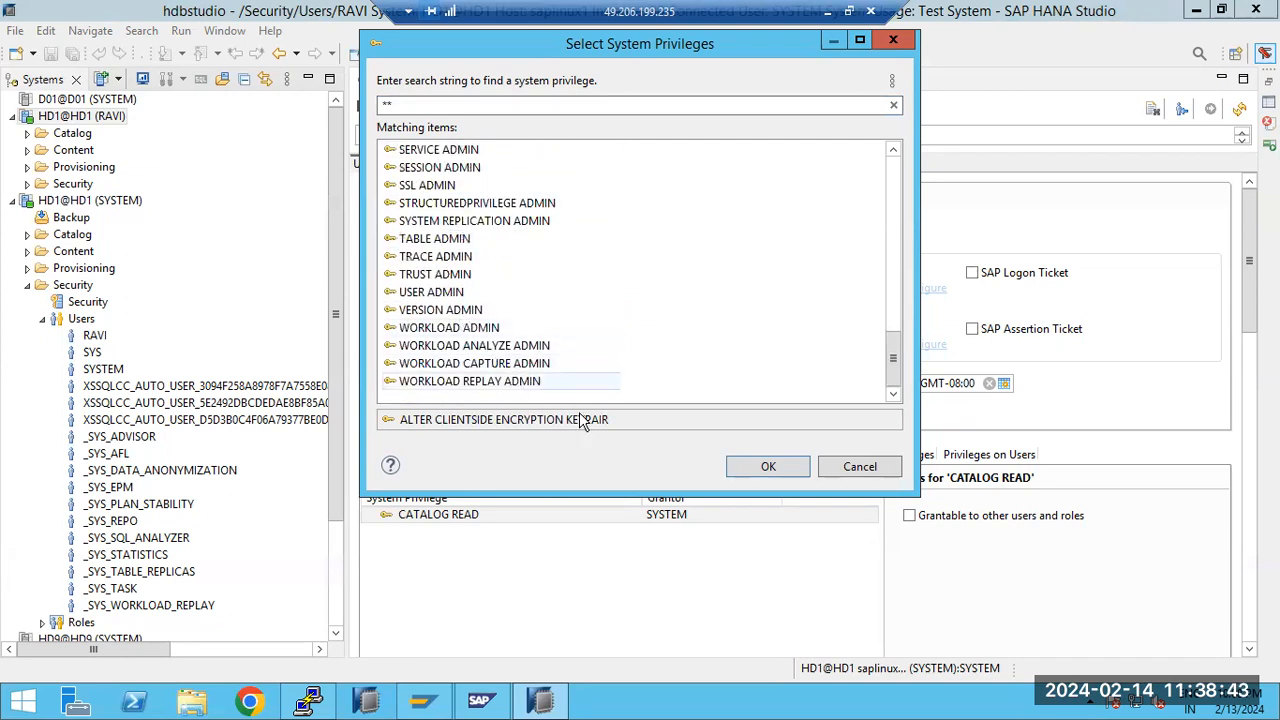
{"action": "left_click", "coordinate": [878, 467]}
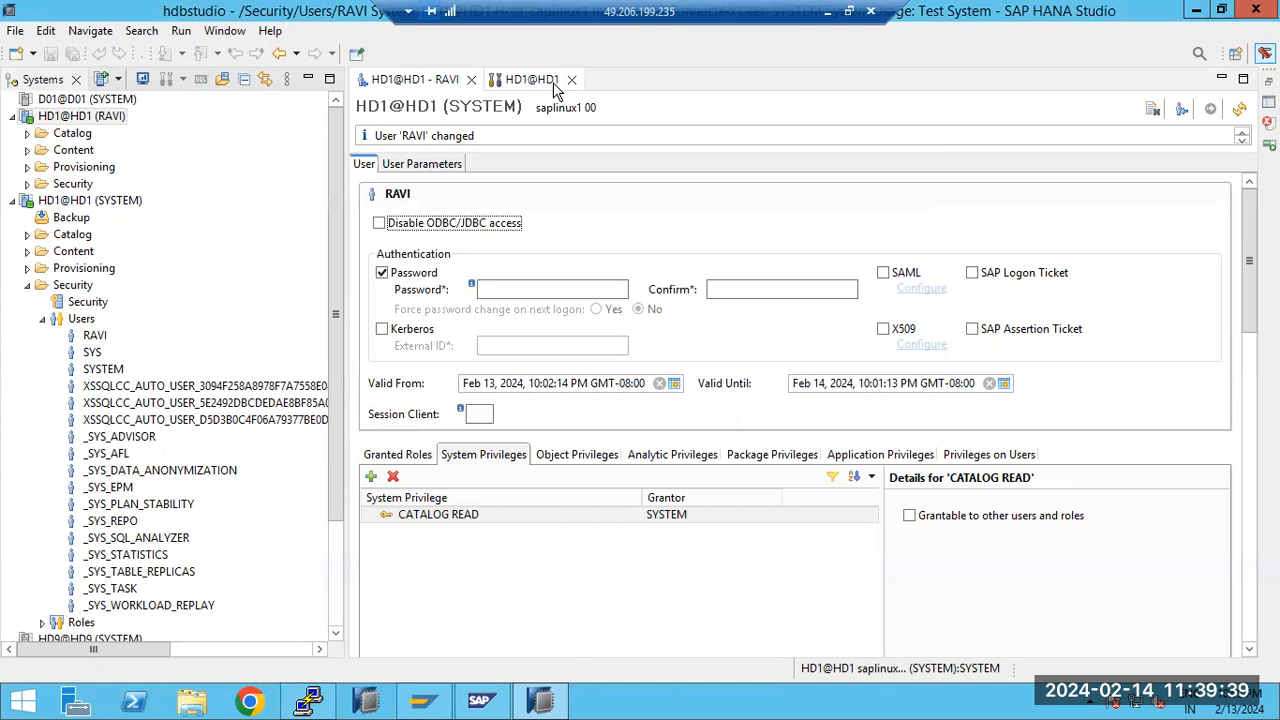
Search the catalog objects for ZTEST and add D01TOHD1_ZTEST1 (SYSTEM) to the new user's object privileges
{"action": "left_click", "coordinate": [575, 456]}
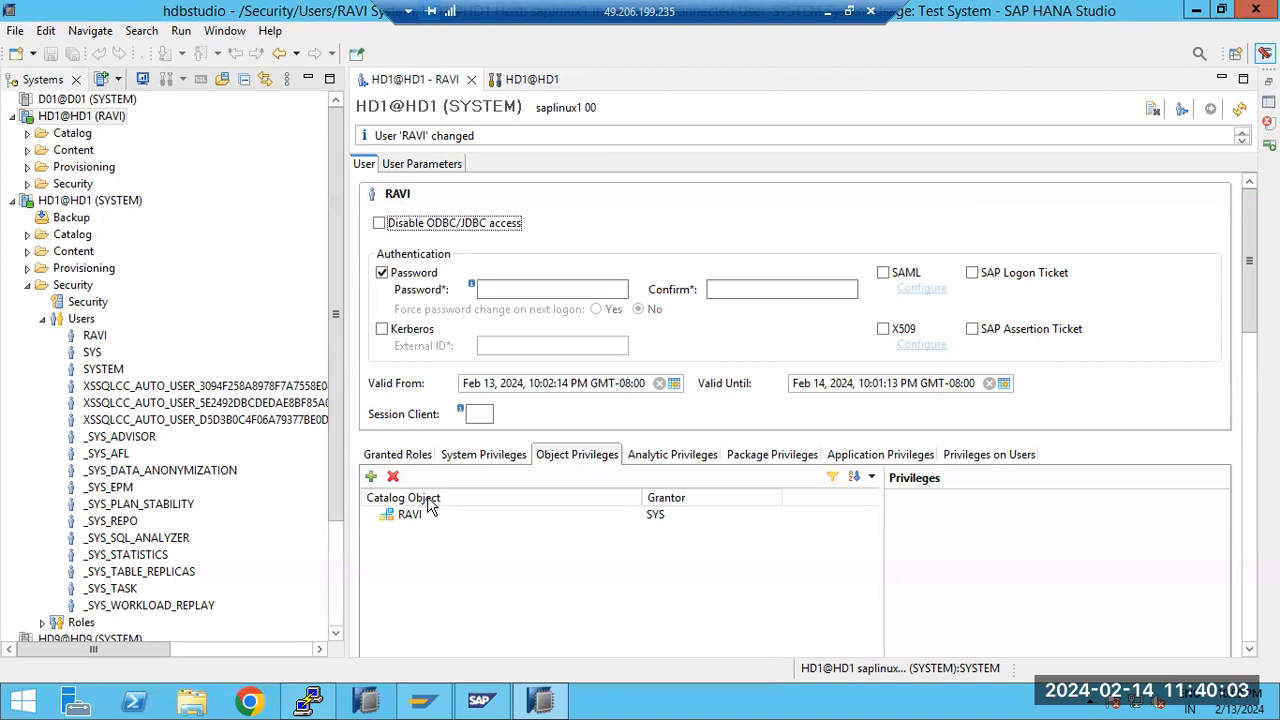
{"action": "left_click", "coordinate": [370, 477]}
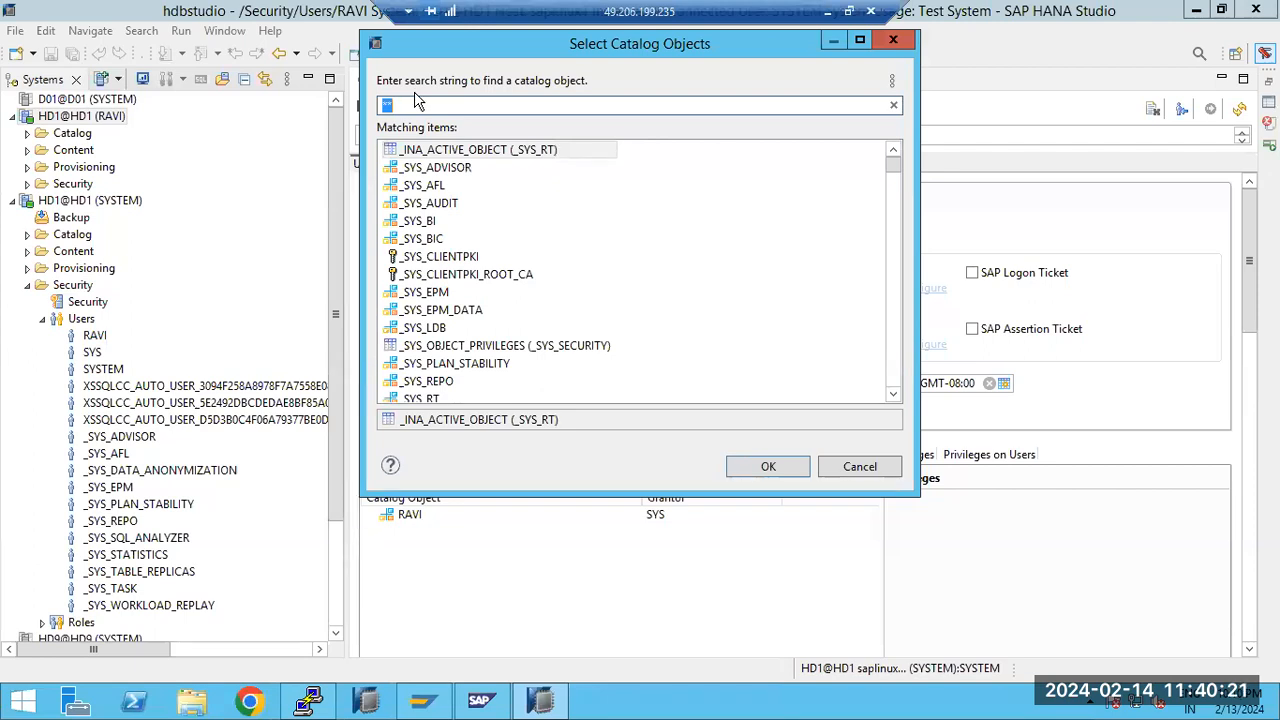
{"action": "type", "text": "Z"}
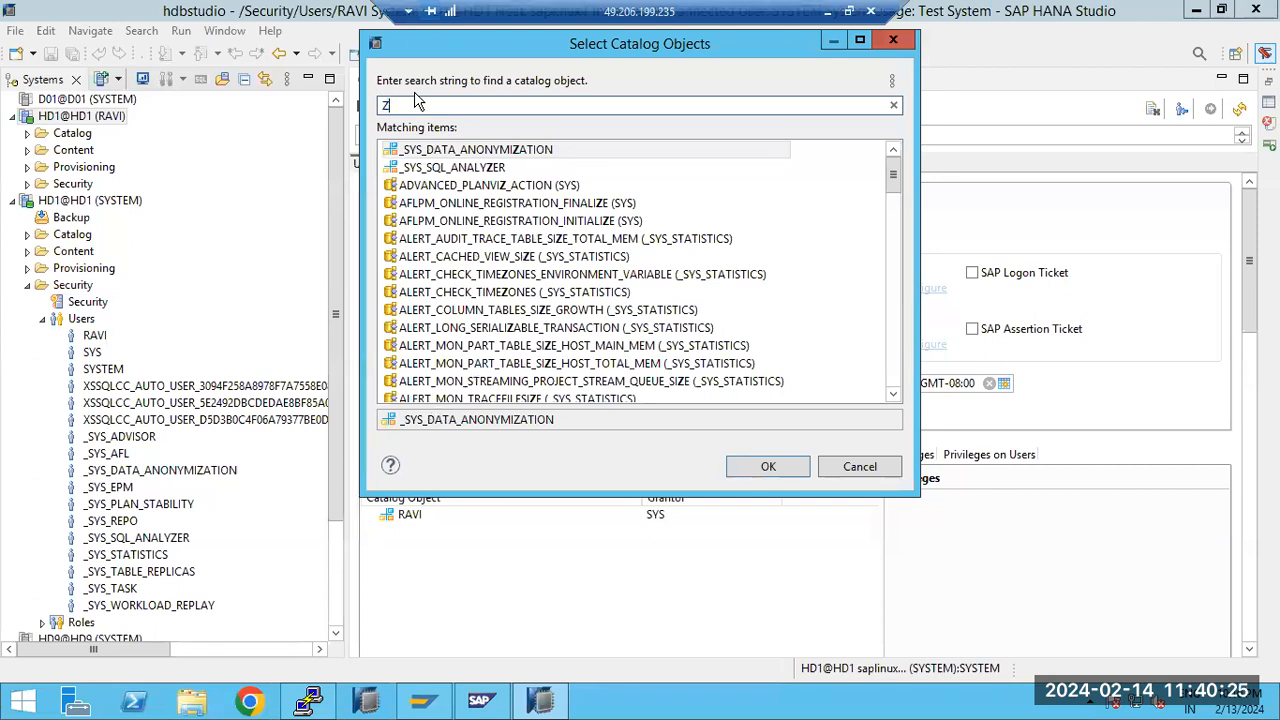
{"action": "type", "text": "TEST"}
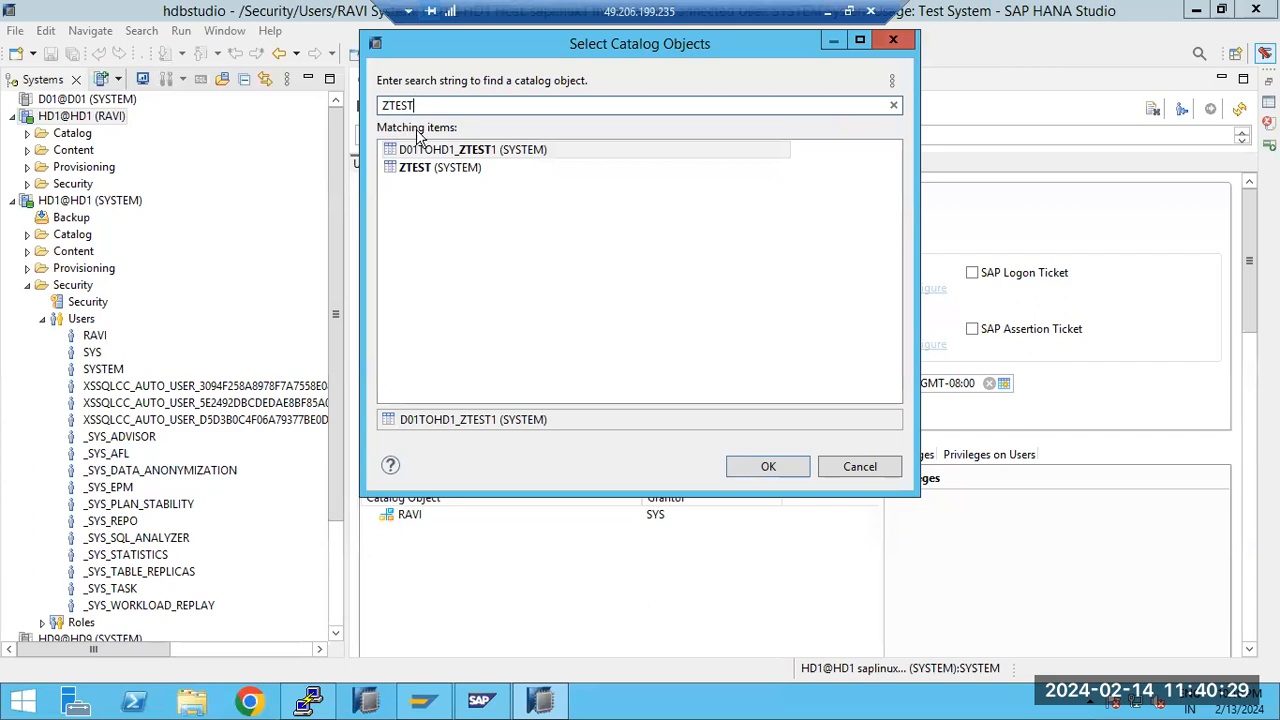
{"action": "double_click", "coordinate": [459, 150]}
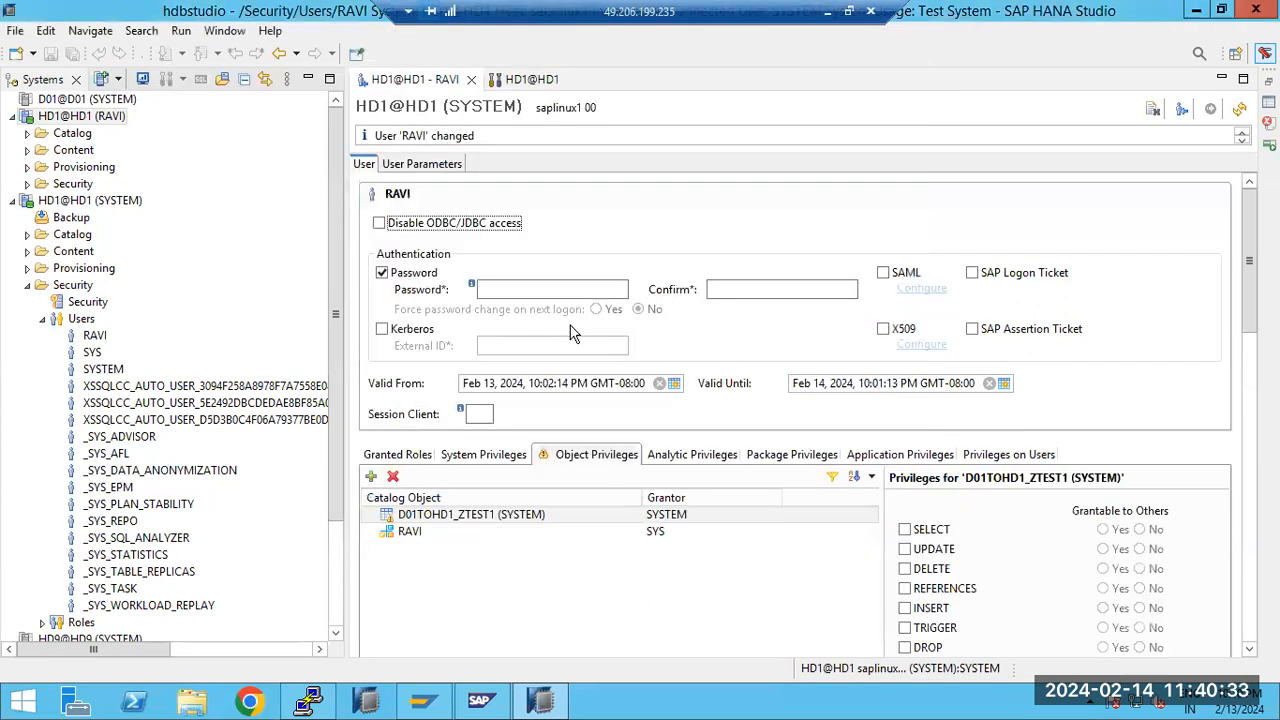
Grant SELECT, UPDATE and DELETE on D01TOHD1_ZTEST1, make all three grantable to others, and deploy the user
{"action": "left_click", "coordinate": [905, 529]}
{"action": "left_click", "coordinate": [905, 549]}
{"action": "left_click", "coordinate": [905, 568]}
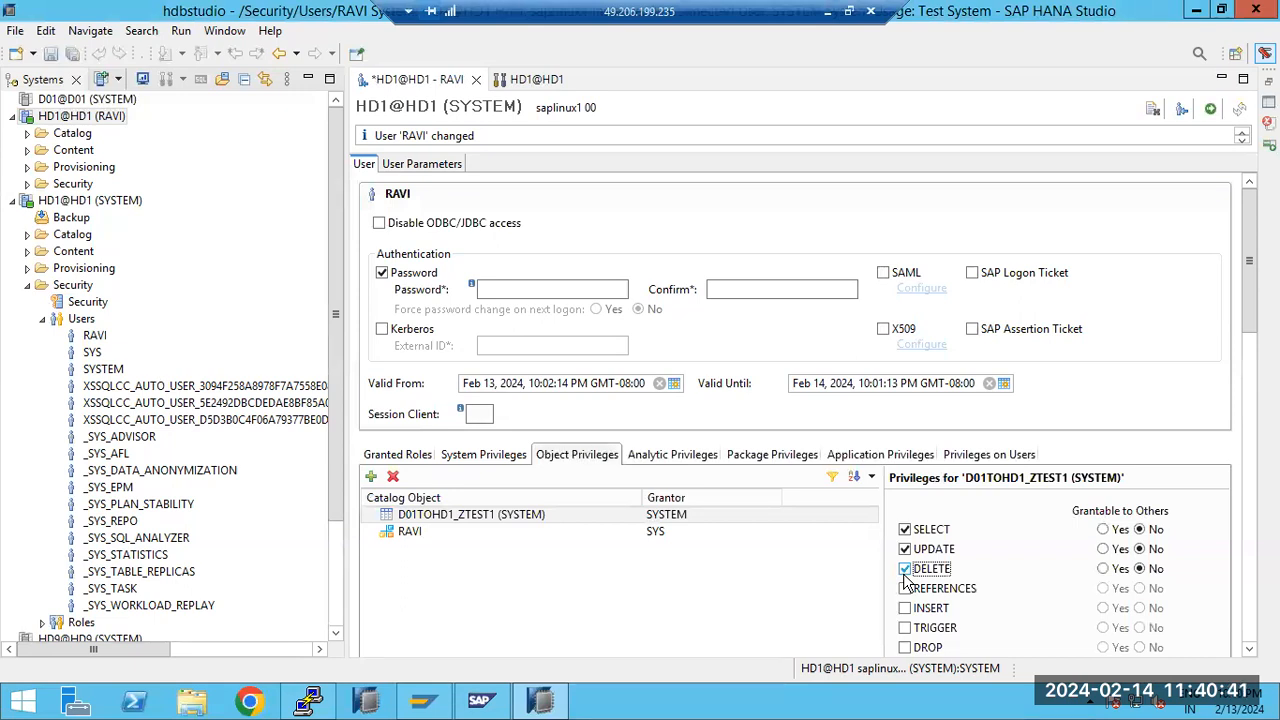
{"action": "left_click", "coordinate": [1104, 569]}
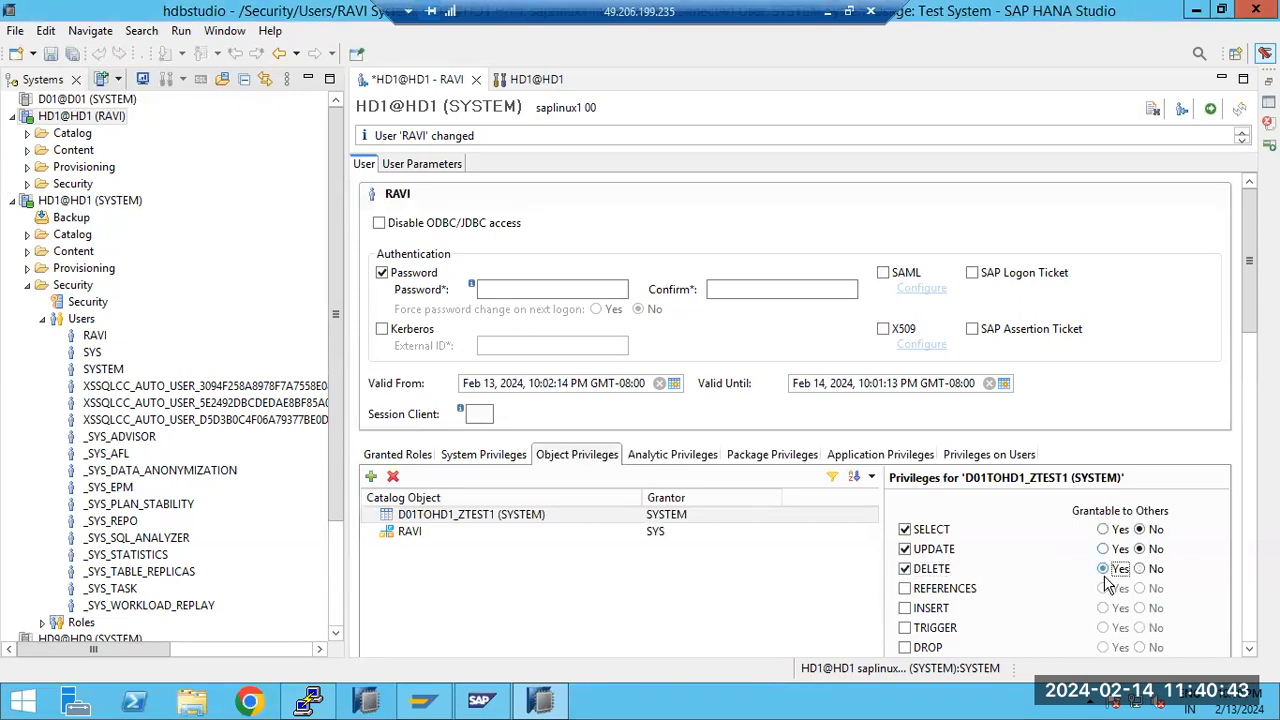
{"action": "left_click", "coordinate": [1103, 549]}
{"action": "left_click", "coordinate": [1103, 529]}
{"action": "left_click", "coordinate": [1210, 109]}
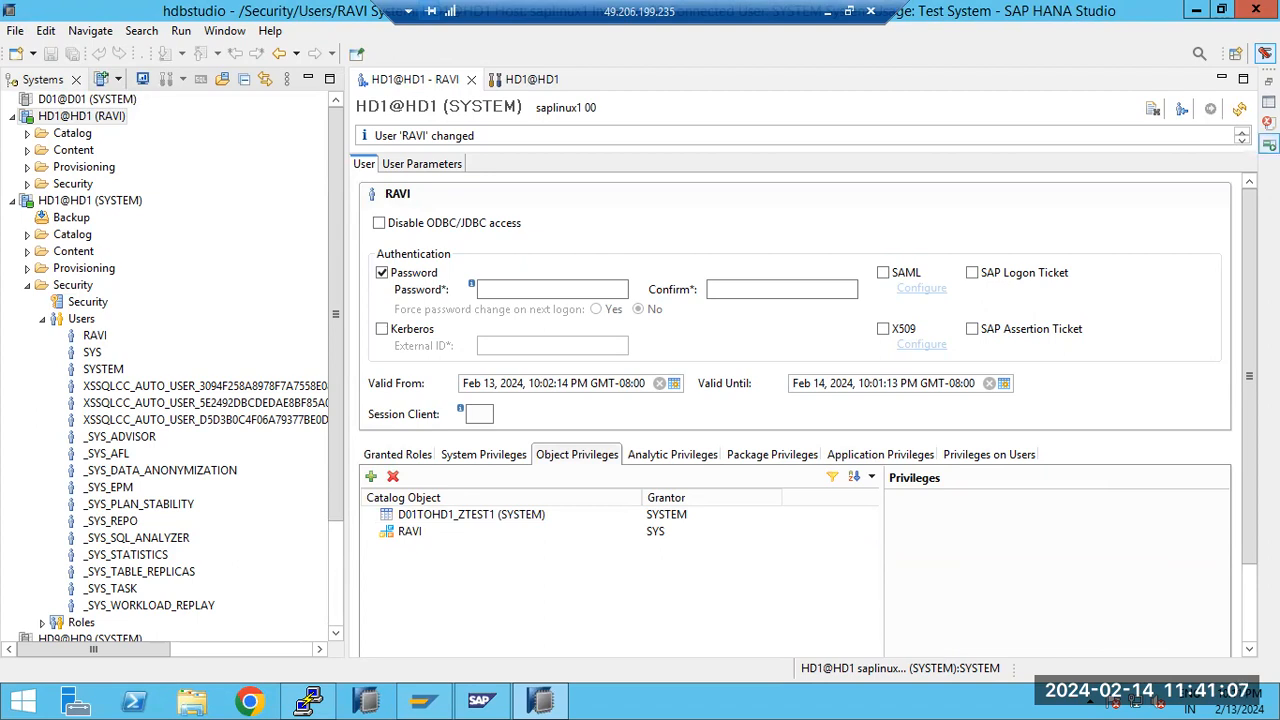
Review which analytic privileges are available for the new user without adding one
{"action": "left_click", "coordinate": [670, 455]}
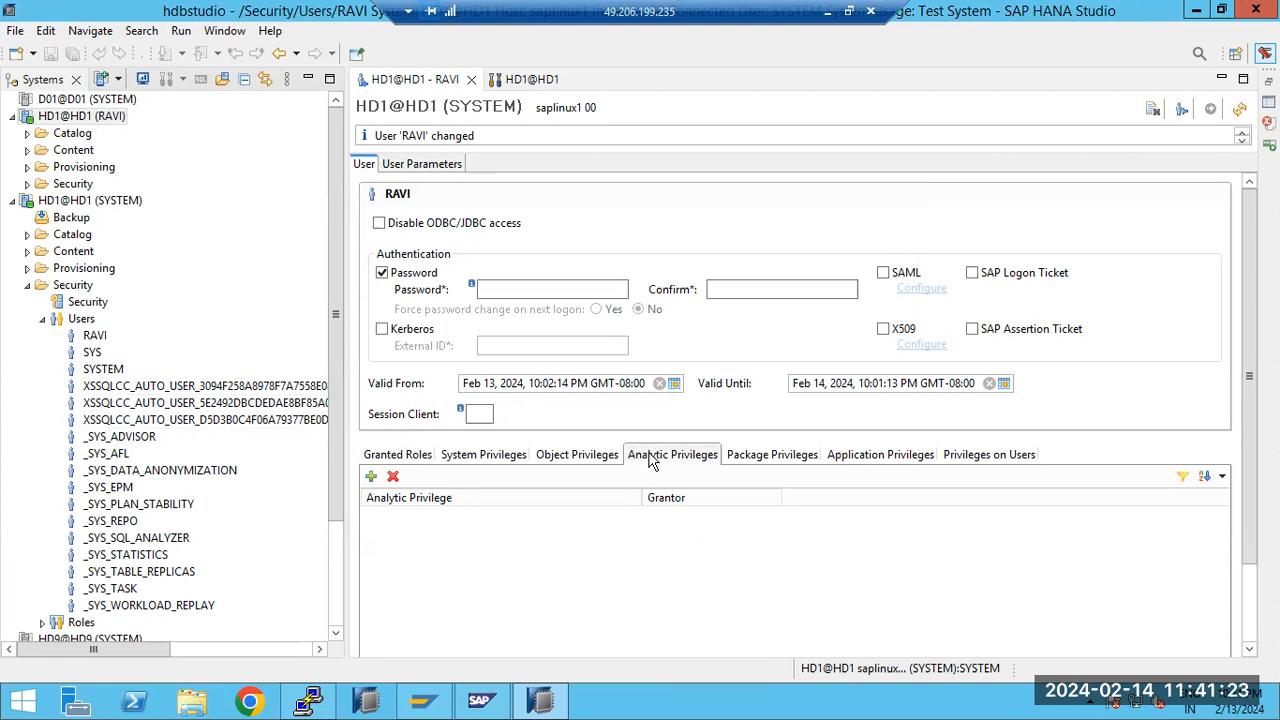
{"action": "left_click", "coordinate": [371, 477]}
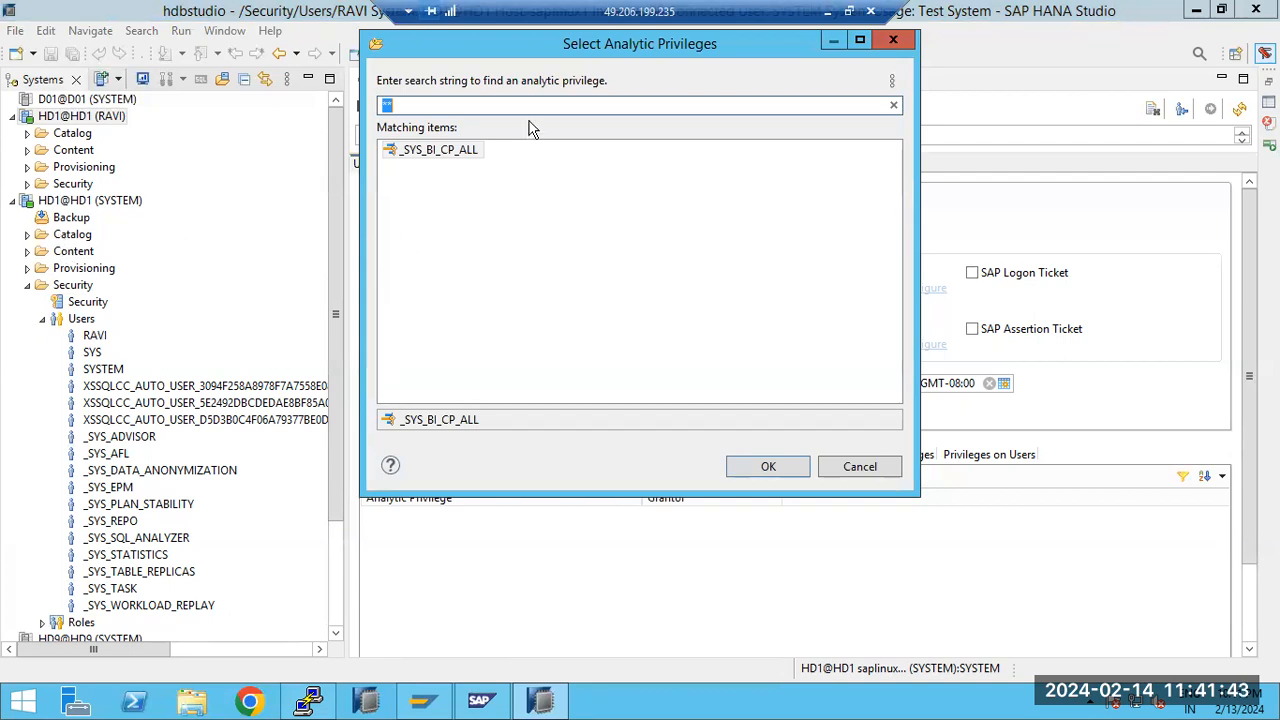
{"action": "left_click", "coordinate": [852, 464]}
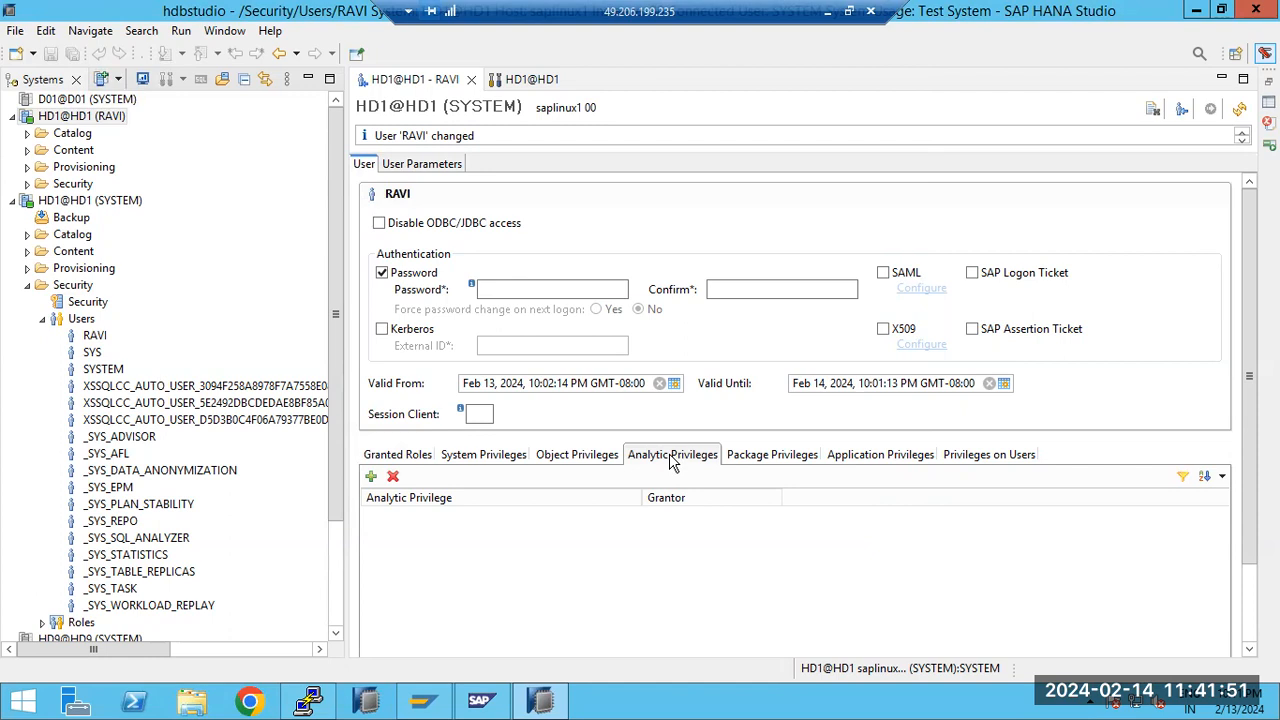
Add the ZTRAINING repository package to the new user's package privileges and grant REPO.READ, grantable to others
{"action": "left_click", "coordinate": [763, 458]}
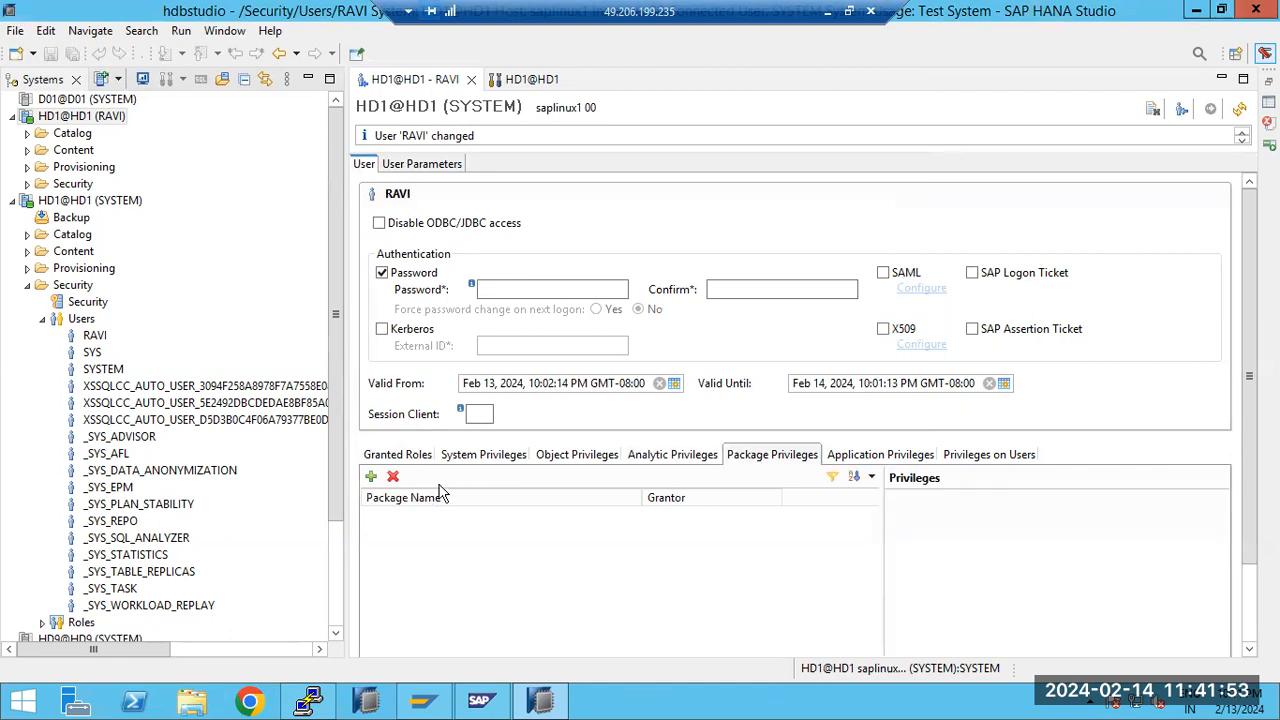
{"action": "left_click", "coordinate": [370, 477]}
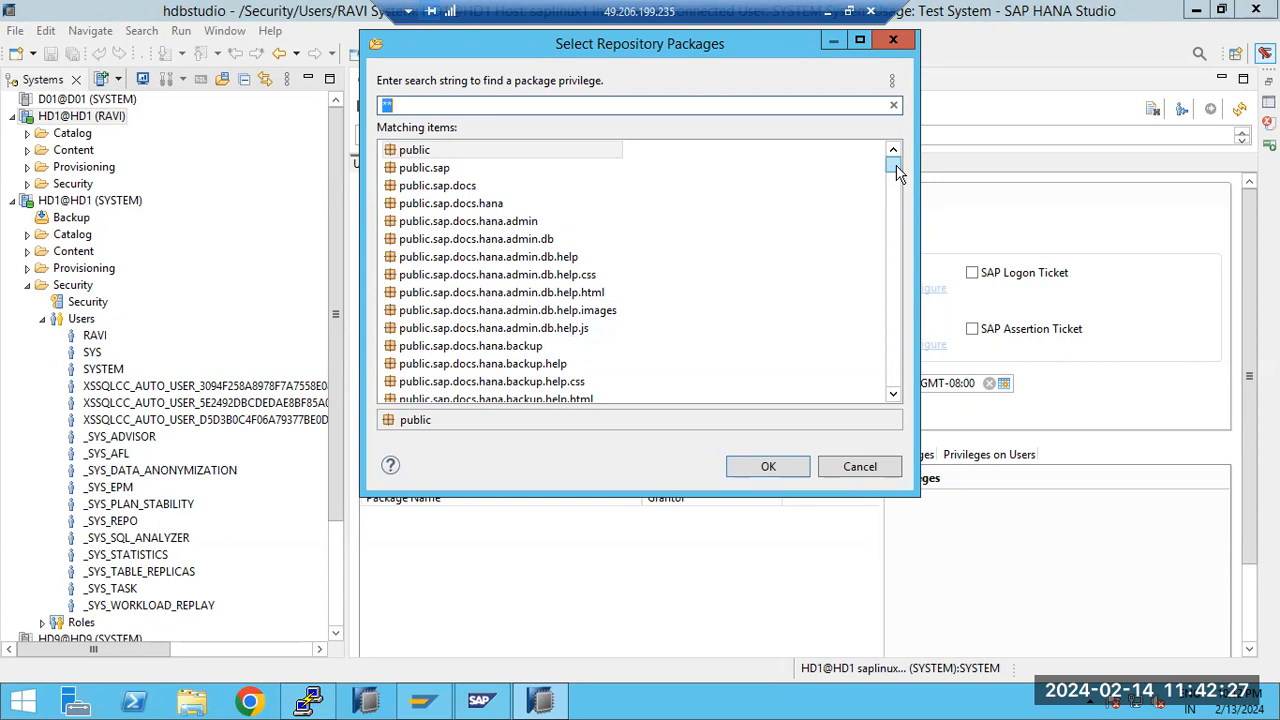
{"action": "left_click_drag", "start_coordinate": [897, 173], "coordinate": [897, 178]}
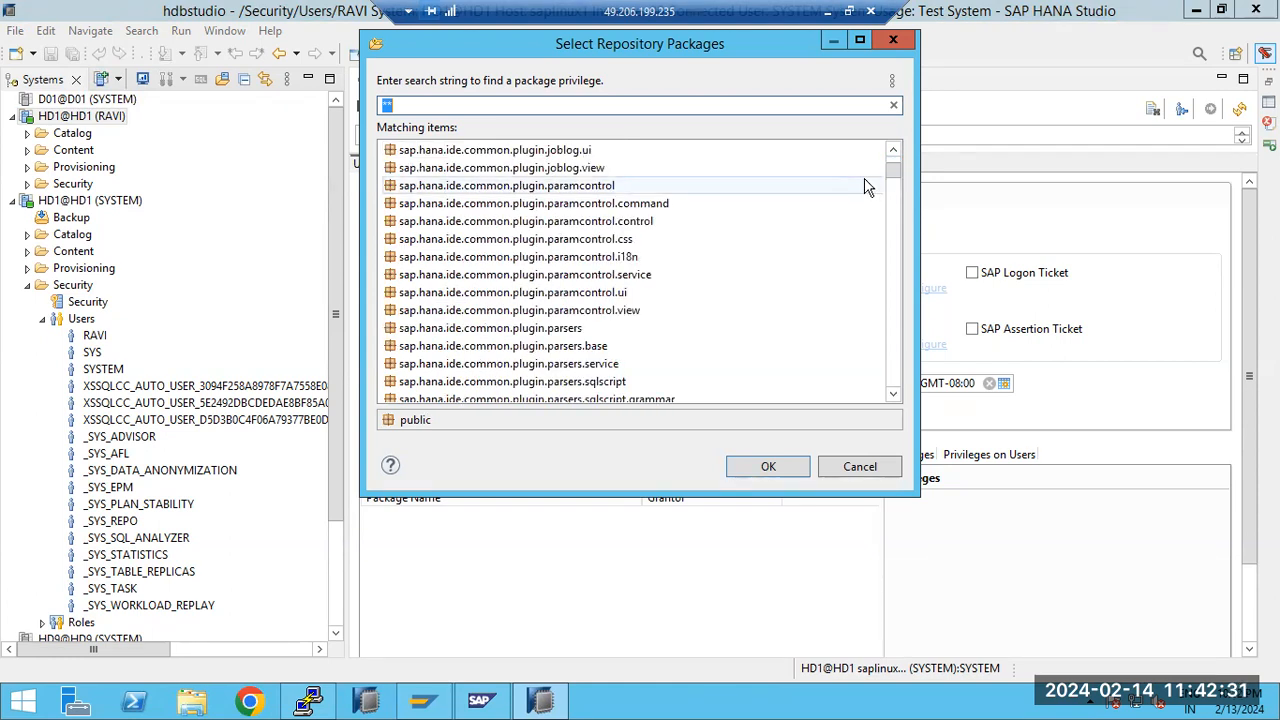
{"action": "type", "text": "ZTRA"}
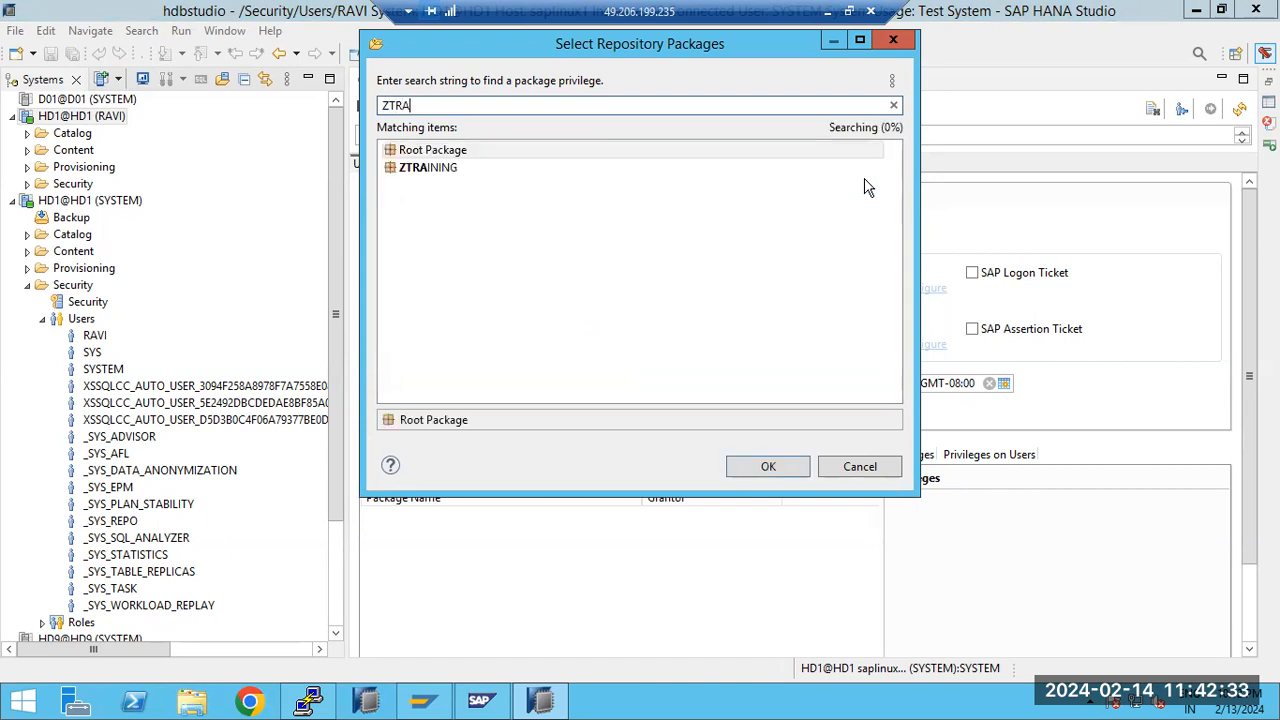
{"action": "double_click", "coordinate": [466, 172]}
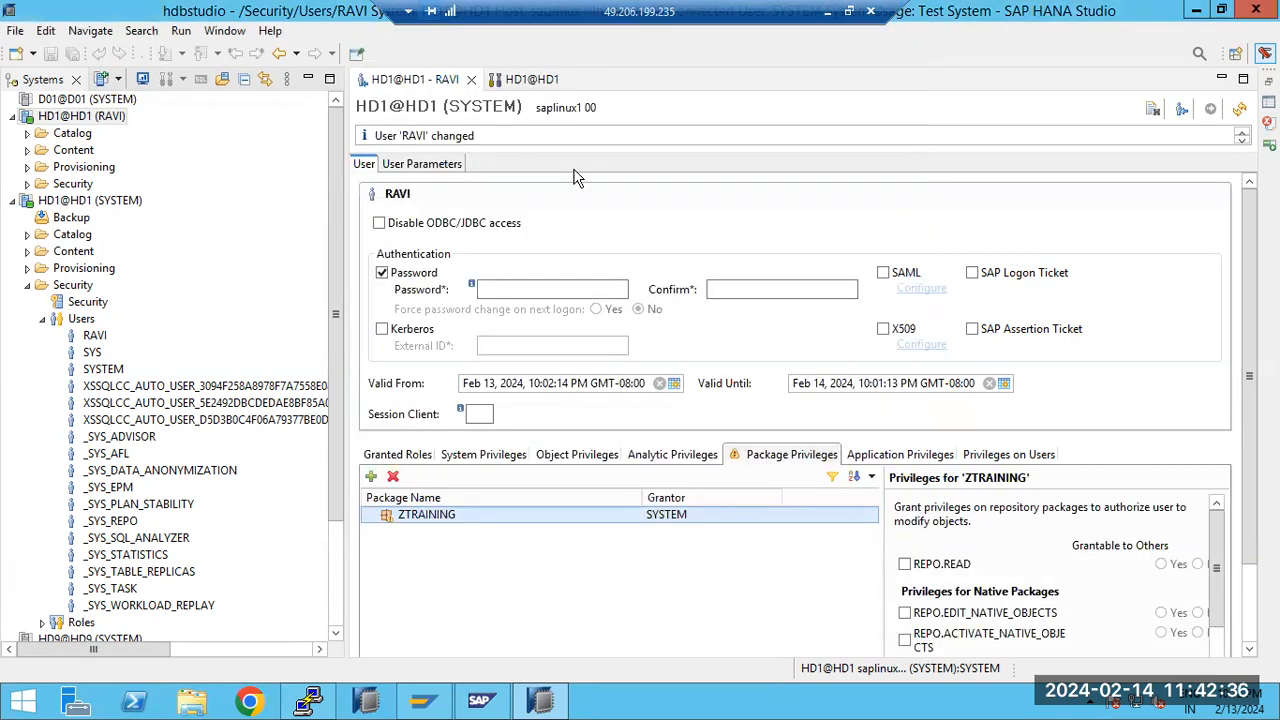
{"action": "left_click", "coordinate": [906, 565]}
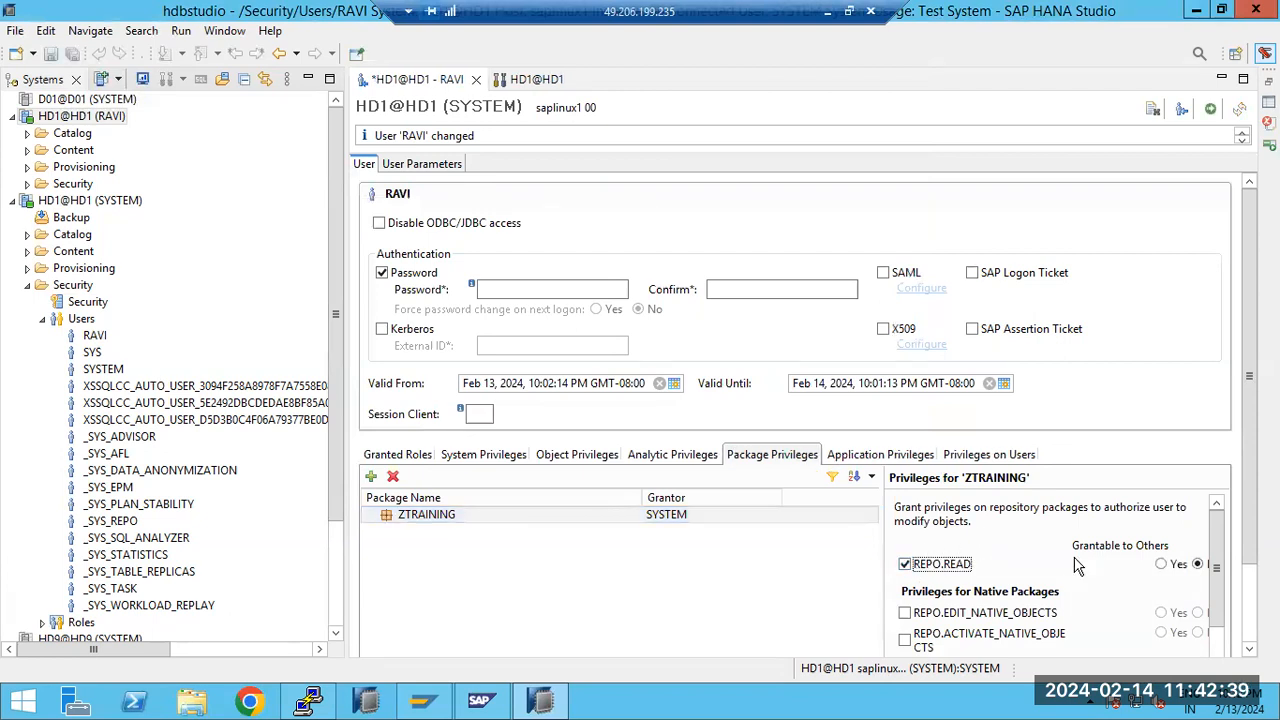
{"action": "left_click", "coordinate": [1161, 564]}
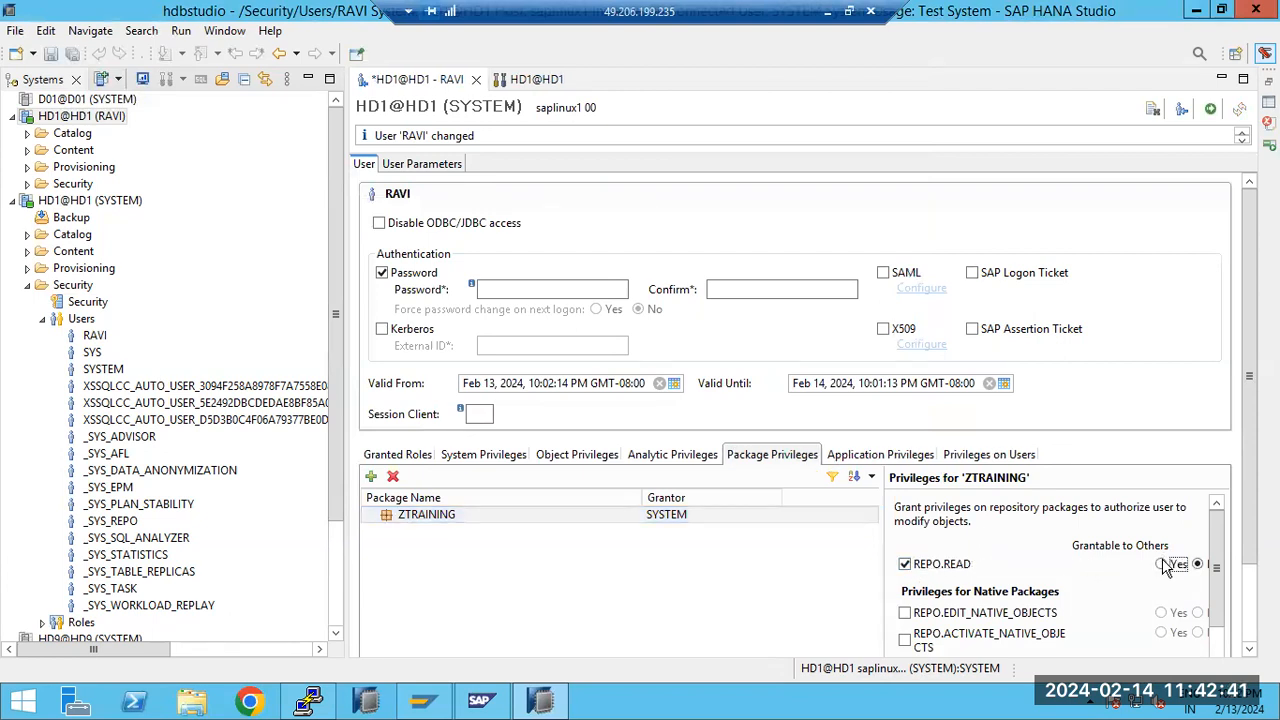
Check the application privileges, try adding SYSTEM under the privileges on users, and remove that entry
{"action": "left_click", "coordinate": [852, 457]}
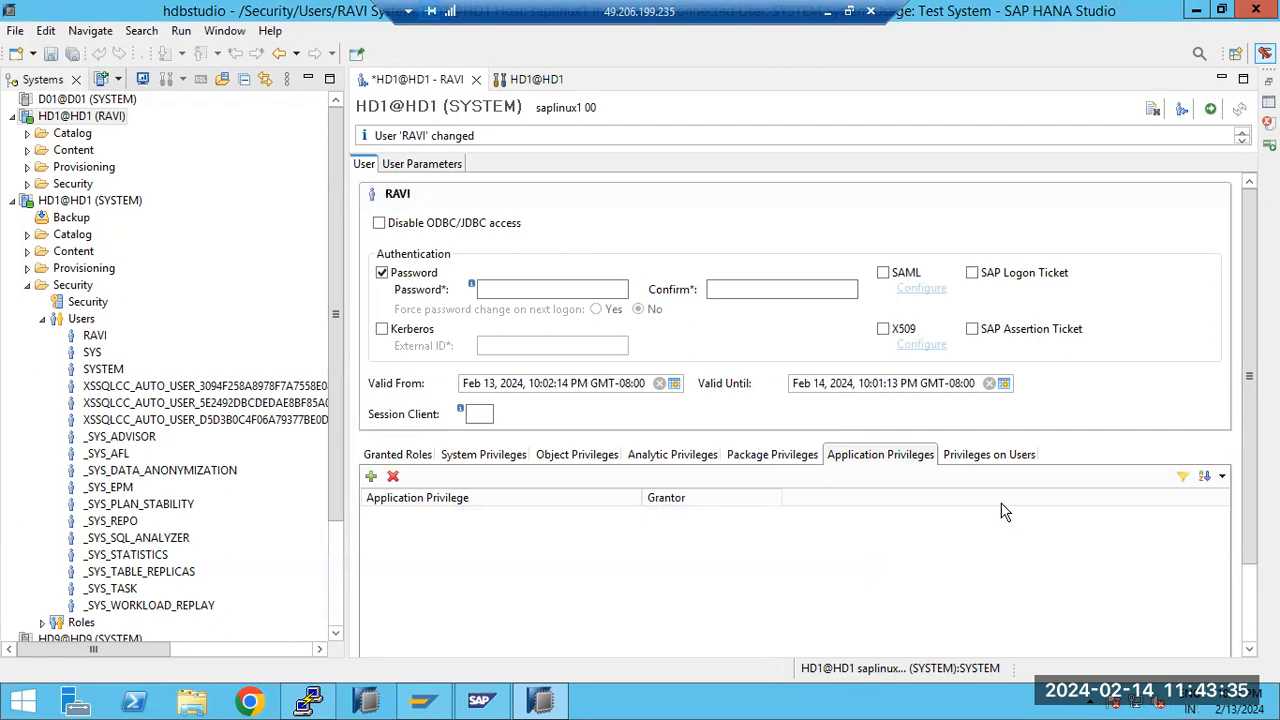
{"action": "left_click", "coordinate": [987, 454]}
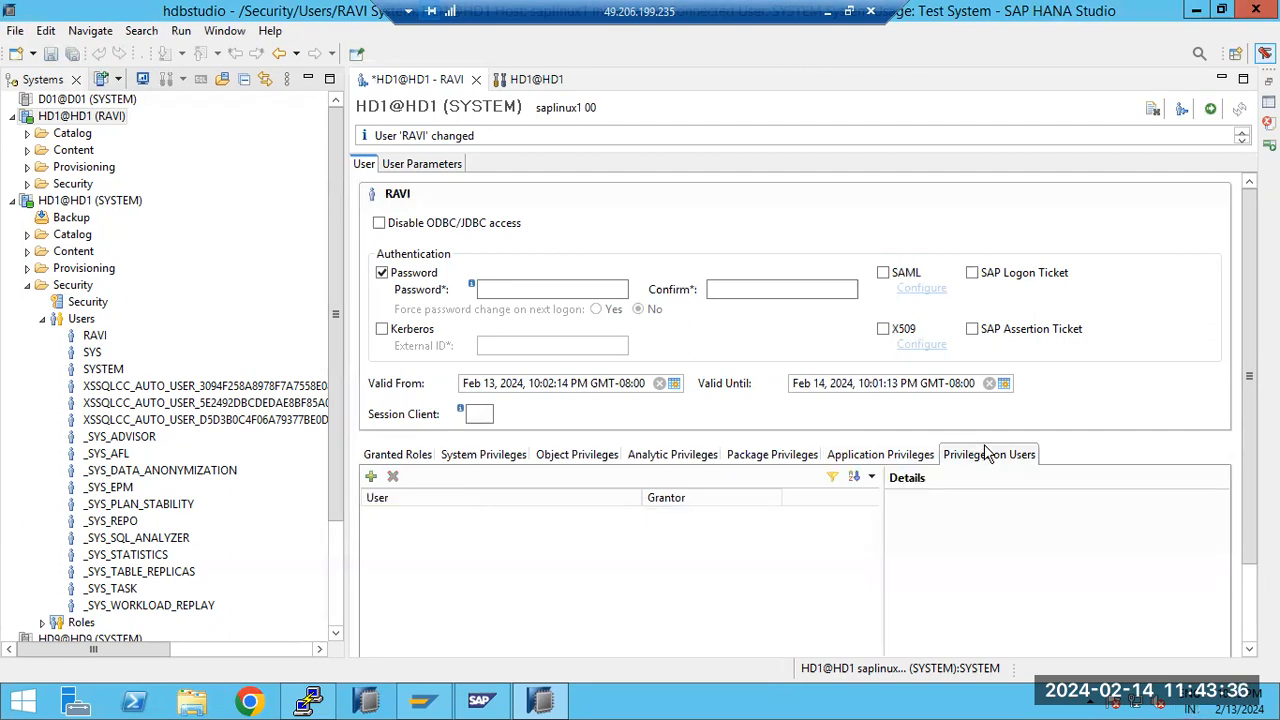
{"action": "left_click", "coordinate": [371, 477]}
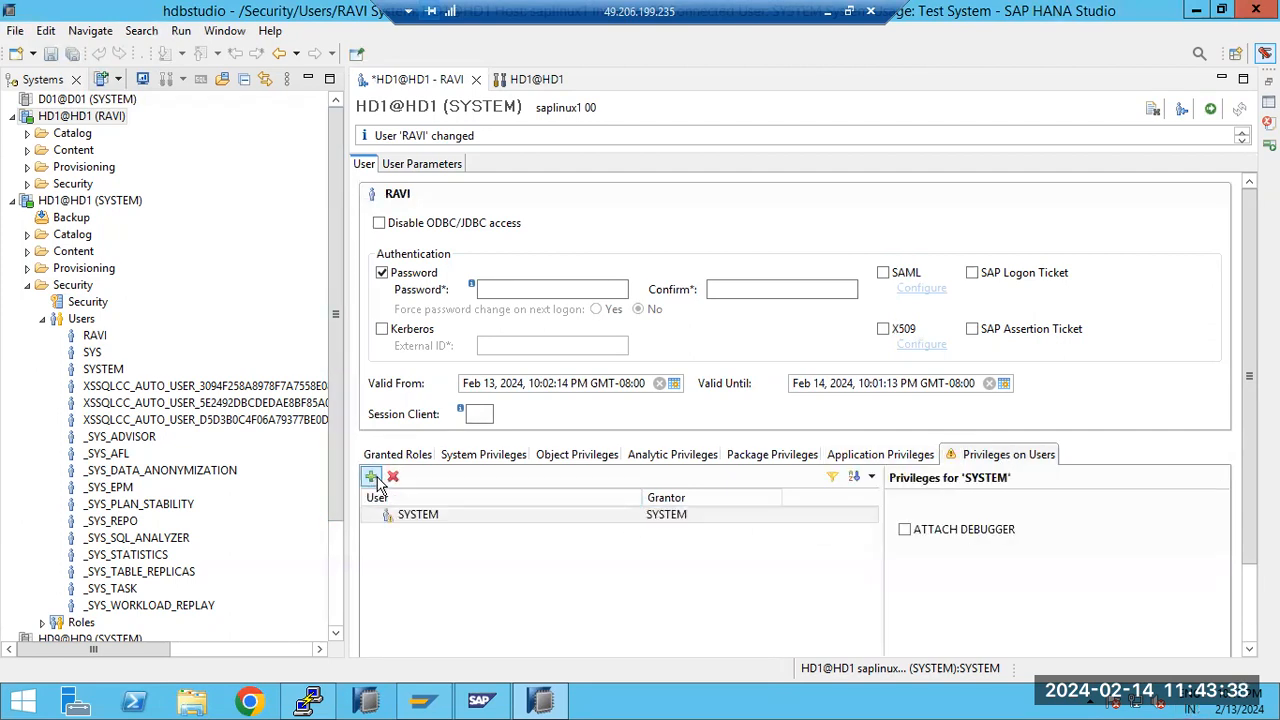
{"action": "left_click", "coordinate": [430, 516]}
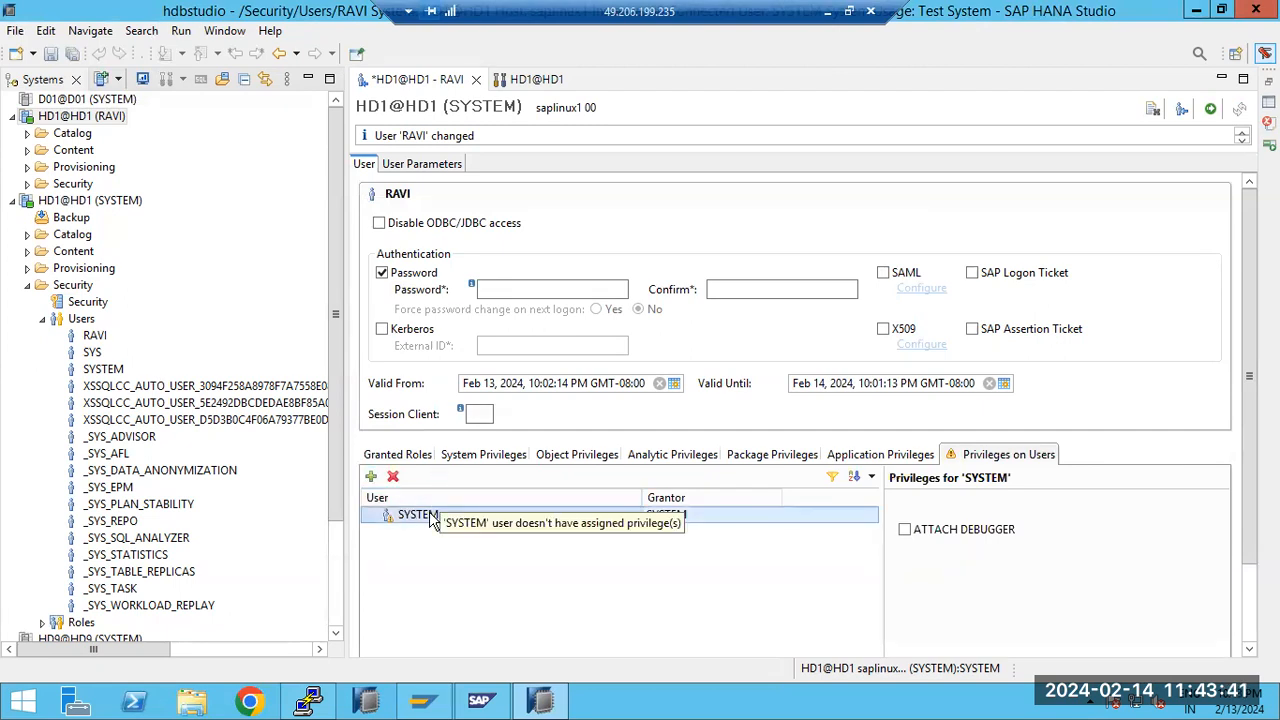
{"action": "left_click", "coordinate": [393, 476]}
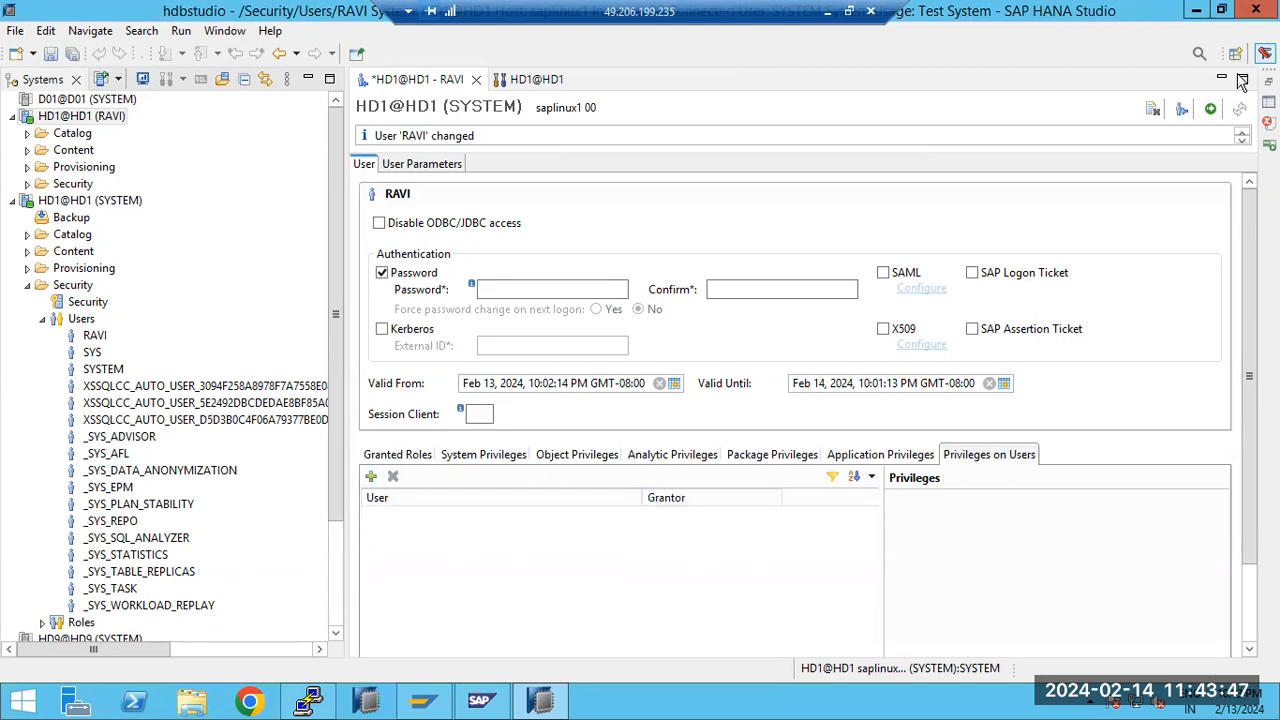
Deploy the new user's package privilege, reopen Administration through that user's HD1 connection, and highlight the reason in the error text
{"action": "left_click", "coordinate": [1210, 108]}
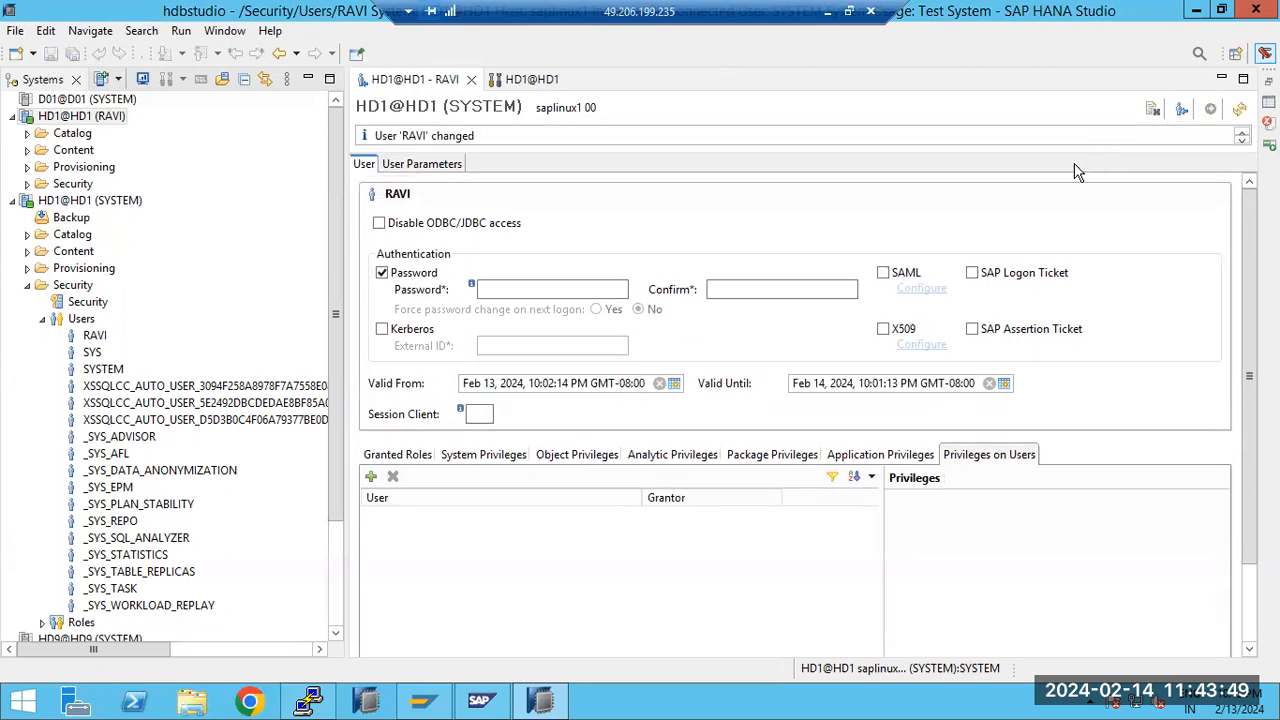
{"action": "left_click", "coordinate": [500, 79]}
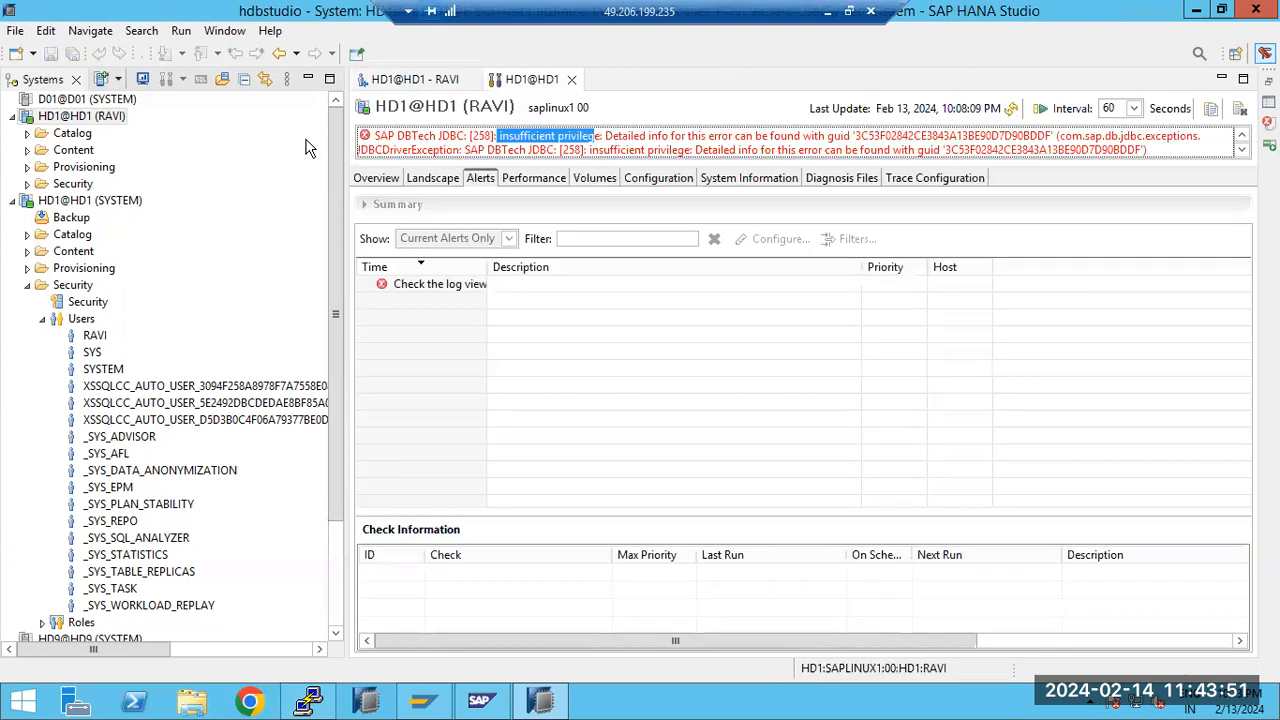
{"action": "left_click", "coordinate": [65, 115]}
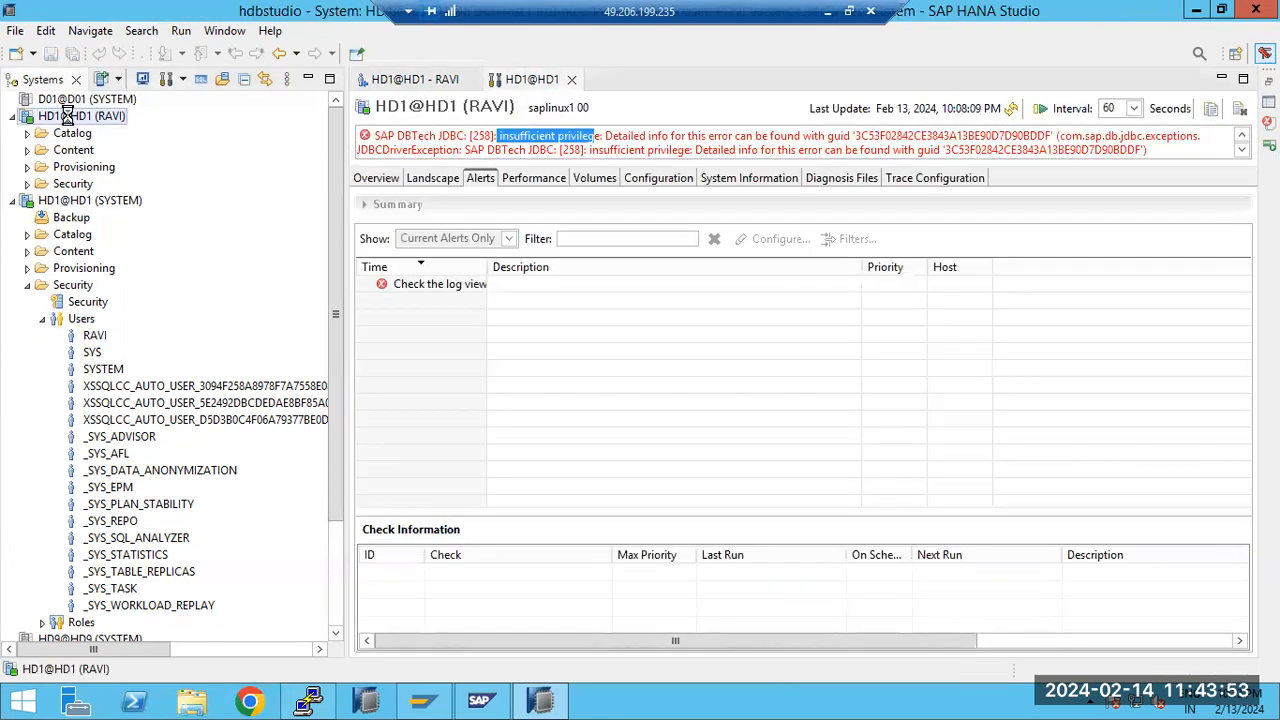
{"action": "double_click", "coordinate": [66, 116]}
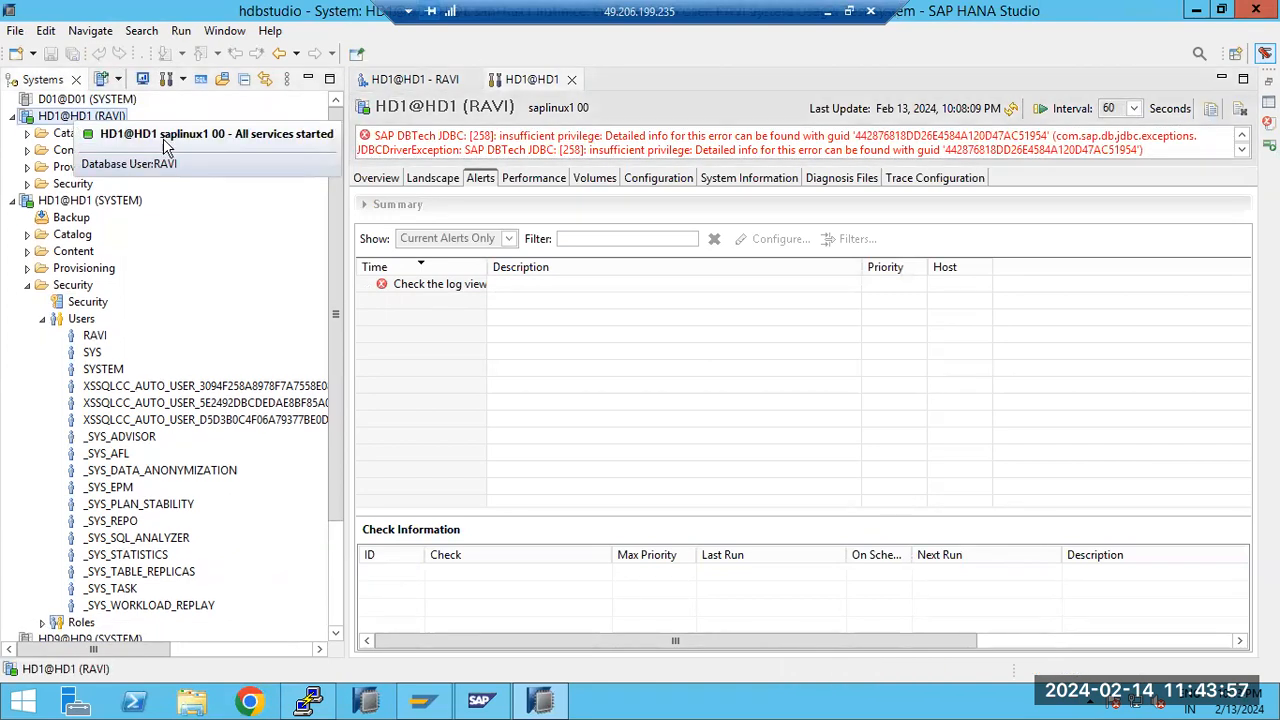
{"action": "left_click_drag", "start_coordinate": [511, 135], "coordinate": [595, 136]}
Grant the new user the MONITOR ADMIN system privilege and deploy the change
{"action": "left_click", "coordinate": [414, 80]}
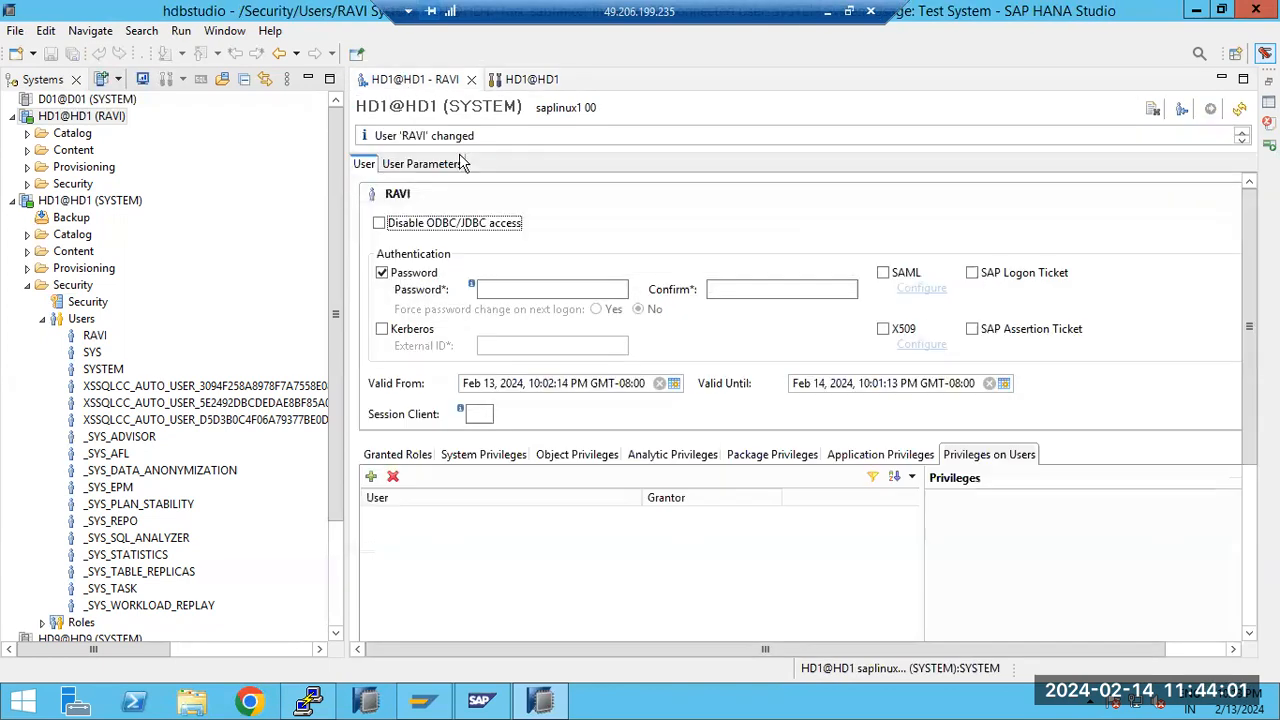
{"action": "left_click", "coordinate": [500, 455]}
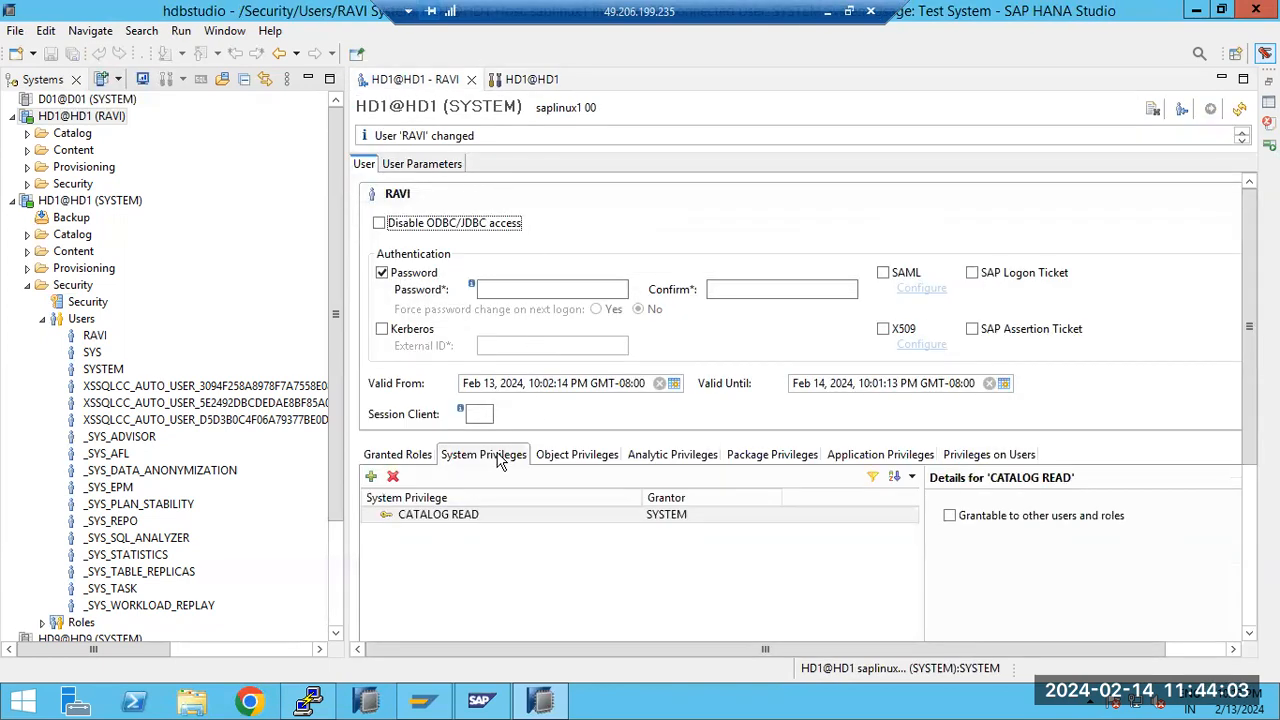
{"action": "left_click", "coordinate": [371, 477]}
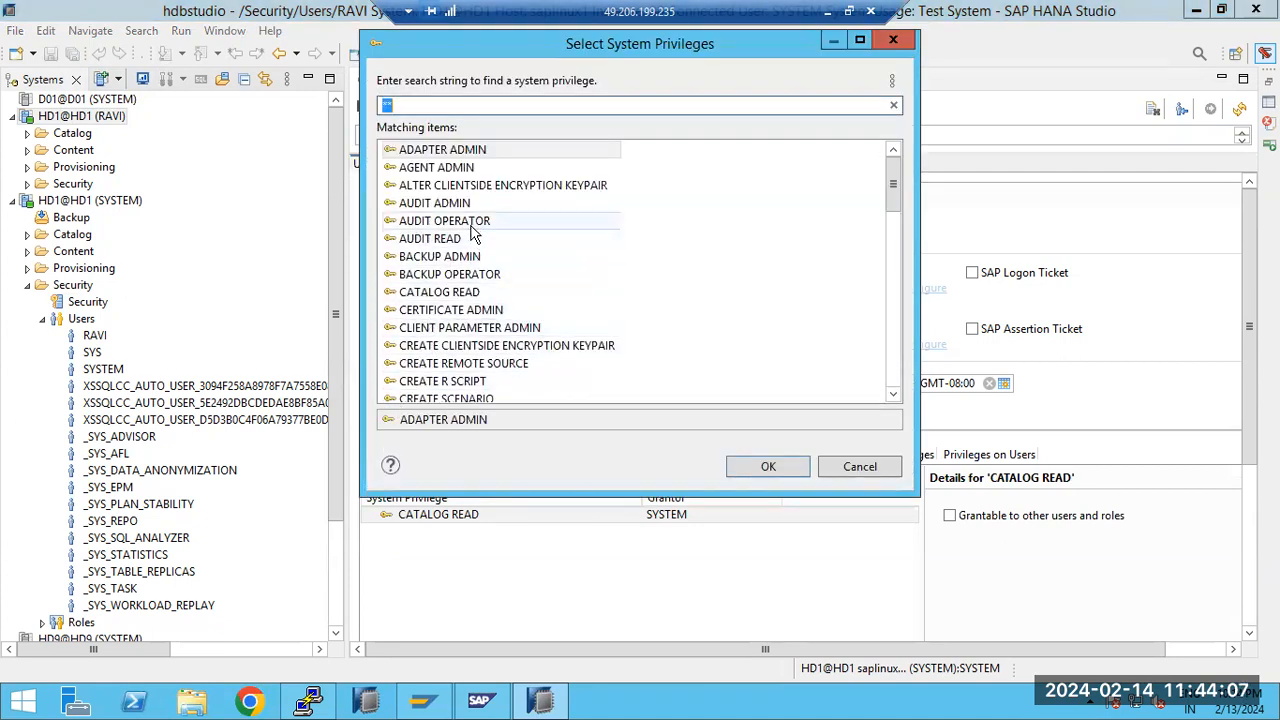
{"action": "left_click", "coordinate": [490, 327]}
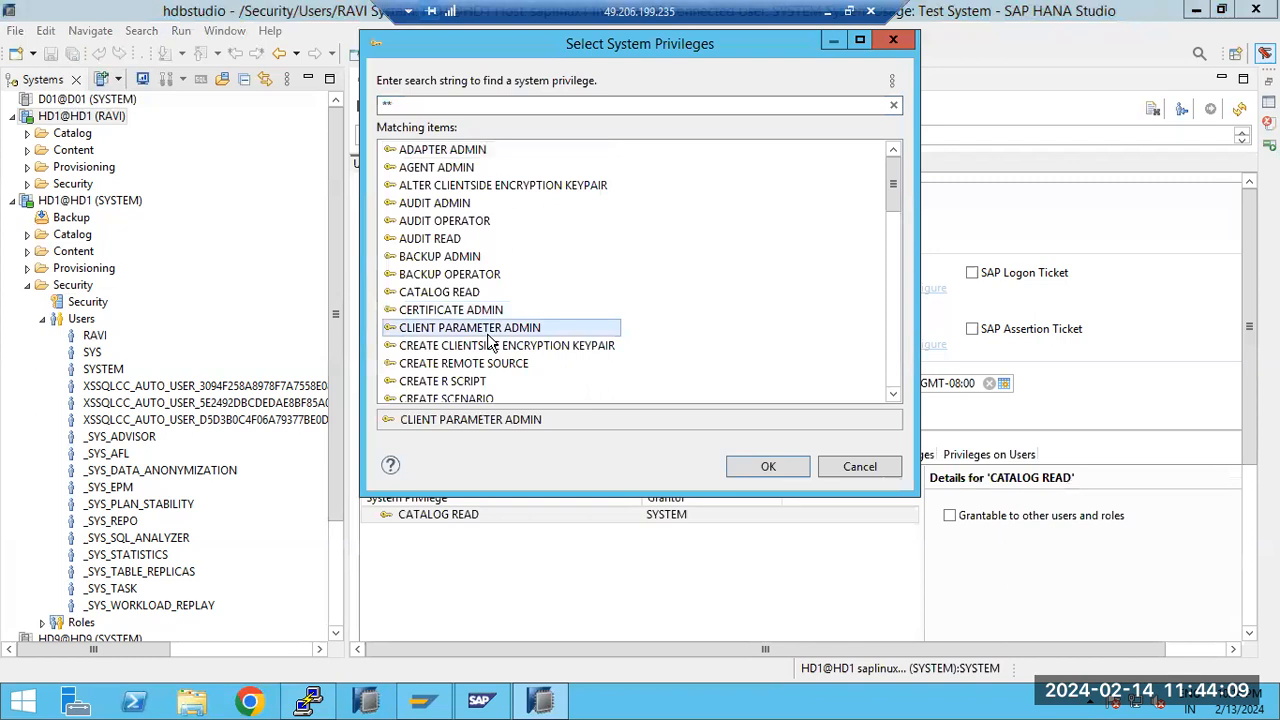
{"action": "scroll", "coordinate": [488, 340], "scroll_direction": "down", "scroll_amount": 4}
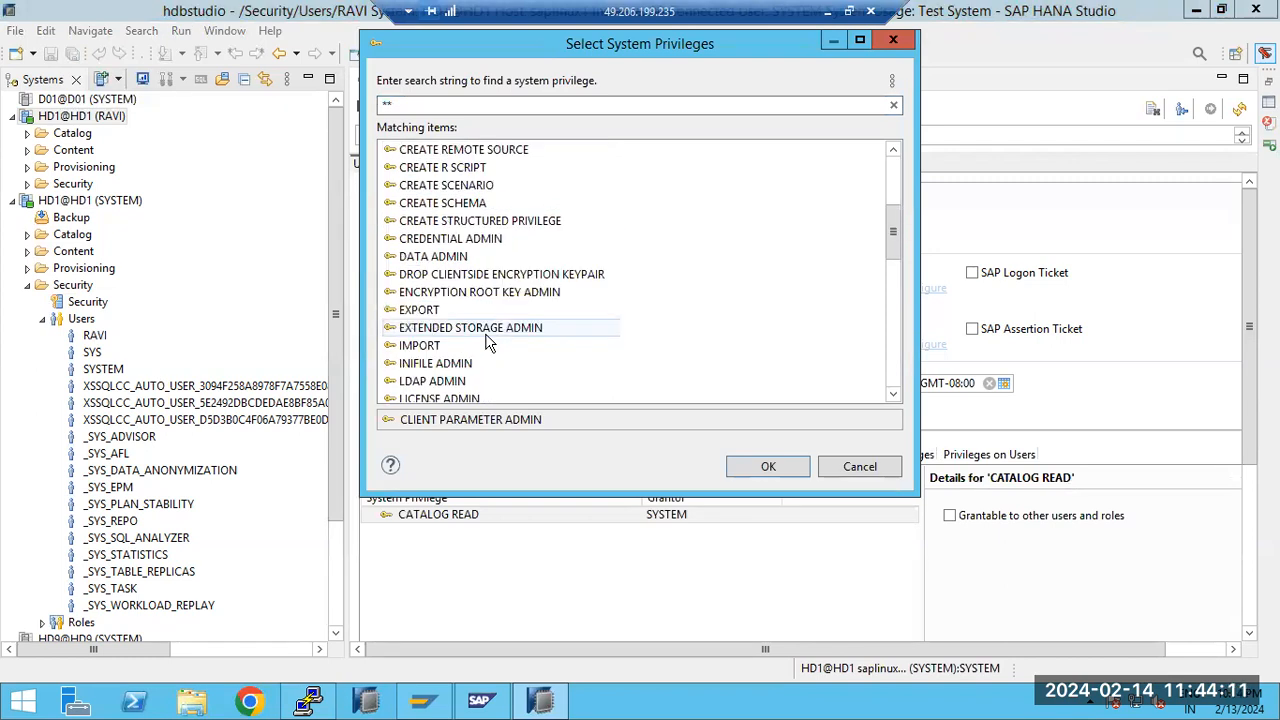
{"action": "scroll", "coordinate": [488, 341], "scroll_direction": "down", "scroll_amount": 1}
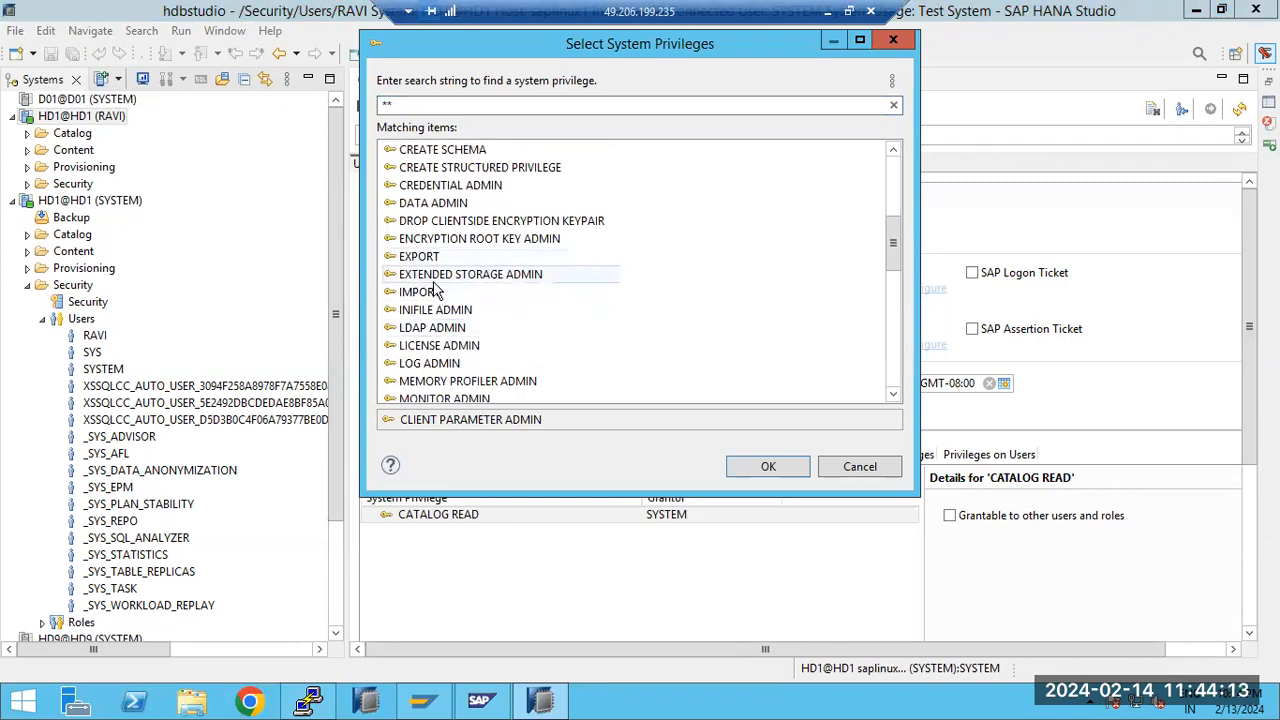
{"action": "scroll", "coordinate": [455, 338], "scroll_direction": "down", "scroll_amount": 1}
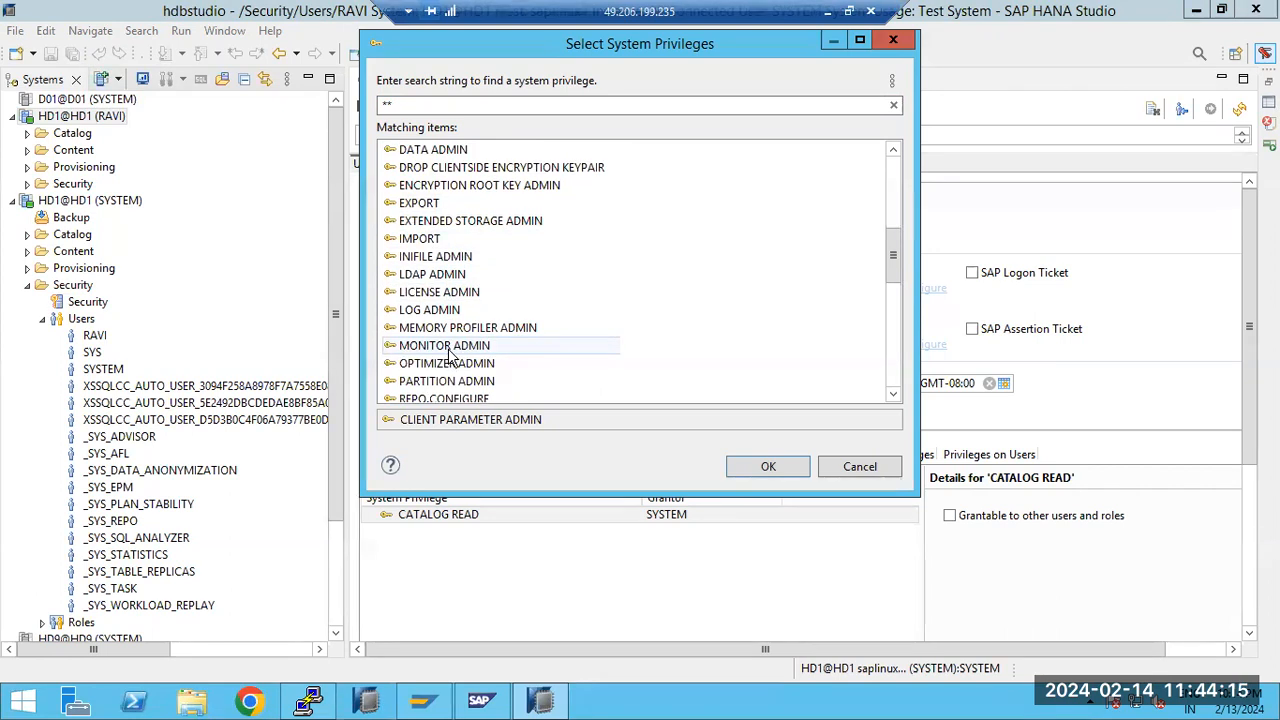
{"action": "double_click", "coordinate": [450, 350]}
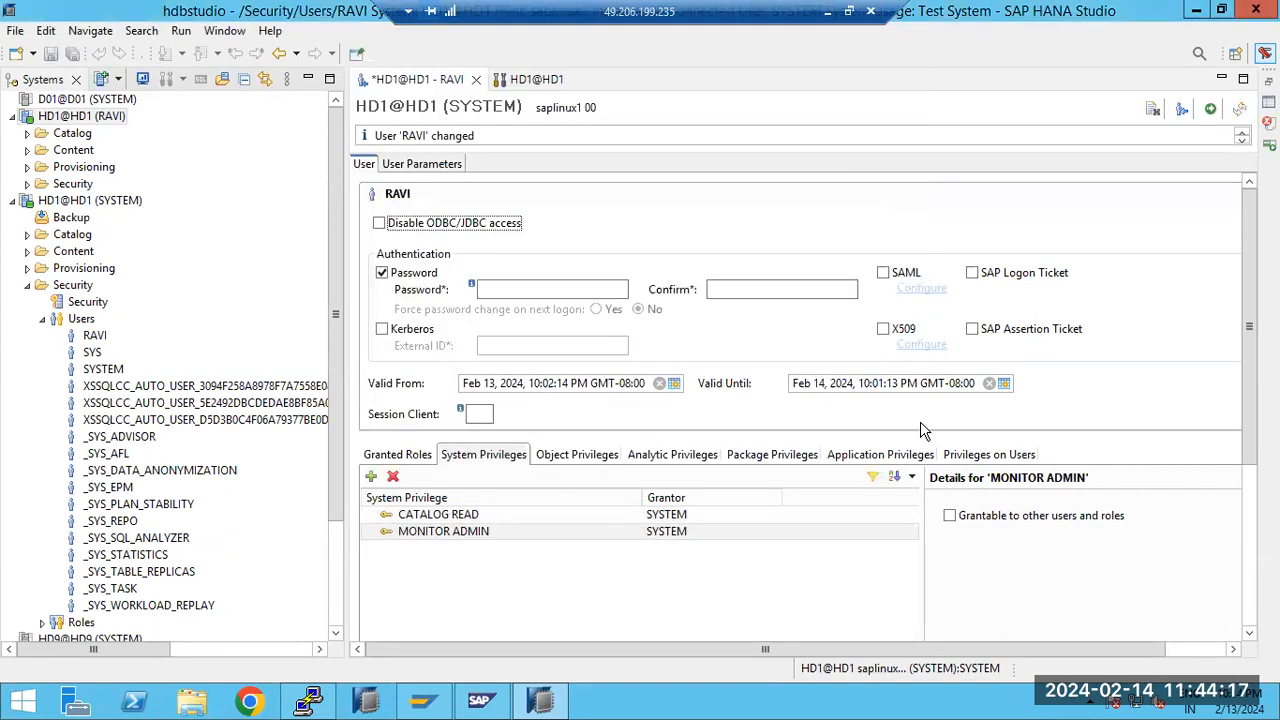
{"action": "left_click", "coordinate": [1210, 108]}
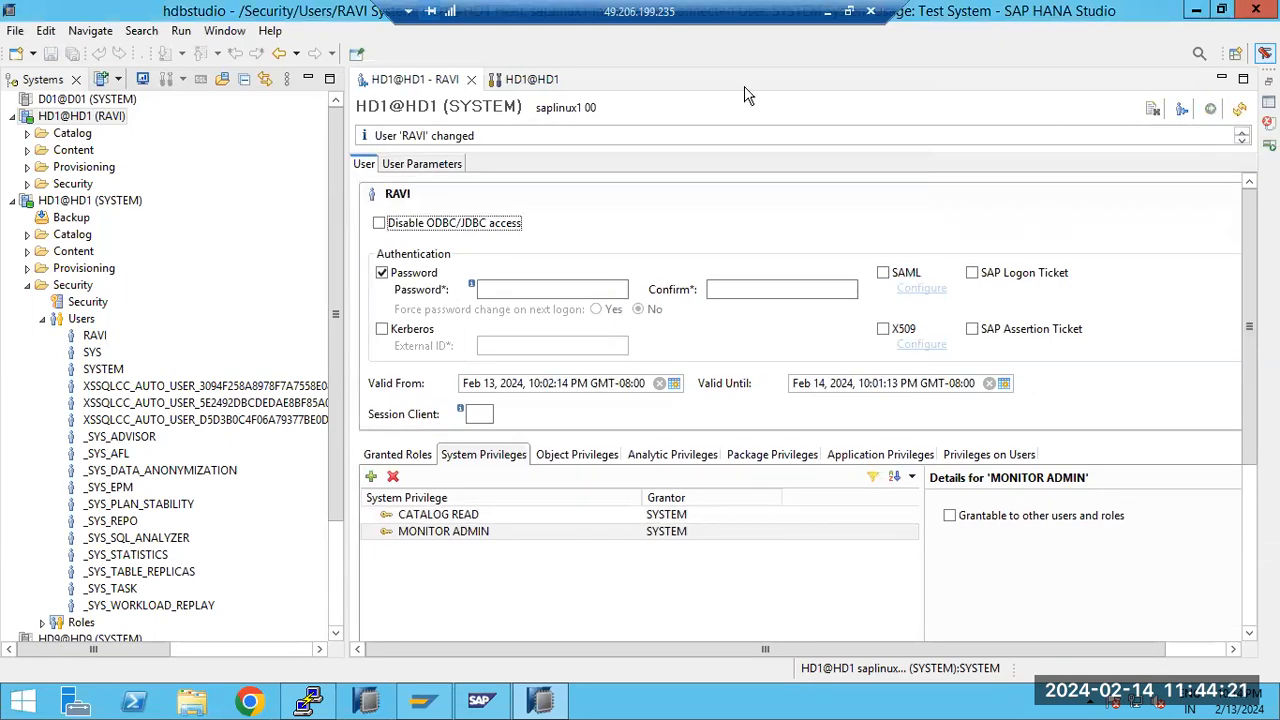
Refresh the new user's HD1 Administration editor, reopen it to recheck the alerts, and close it
{"action": "left_click", "coordinate": [518, 80]}
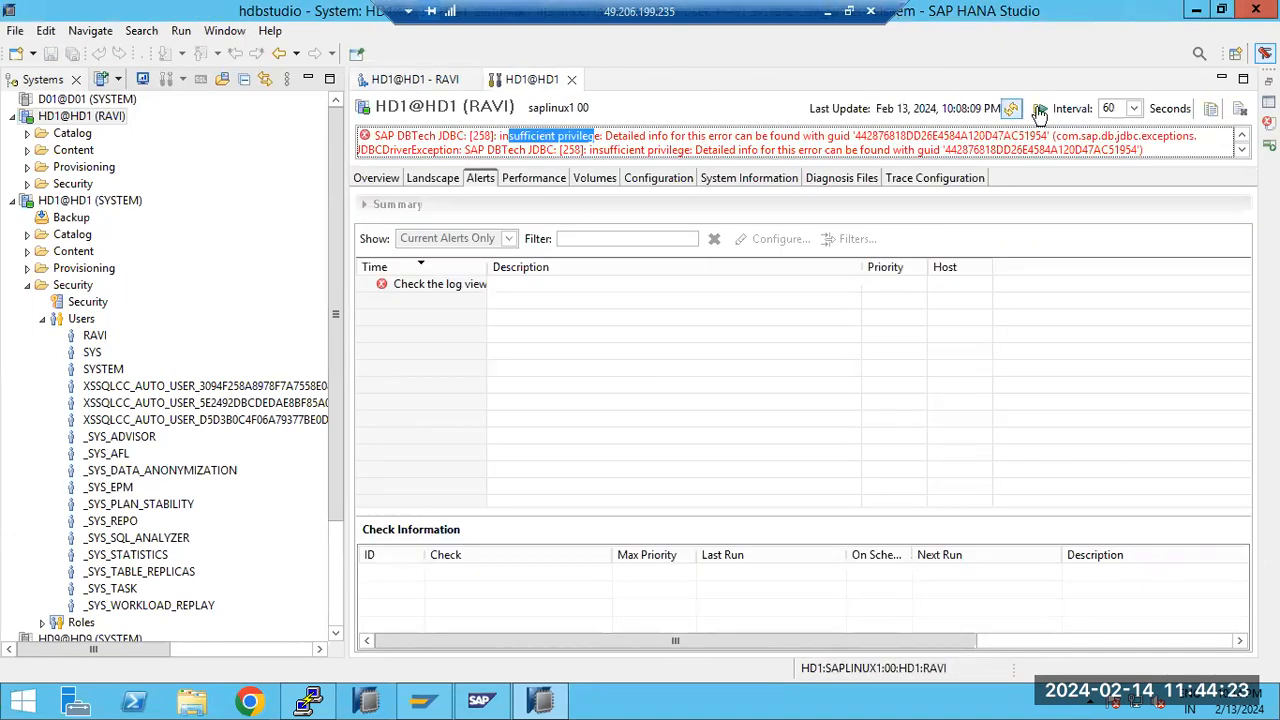
{"action": "left_click", "coordinate": [1010, 110]}
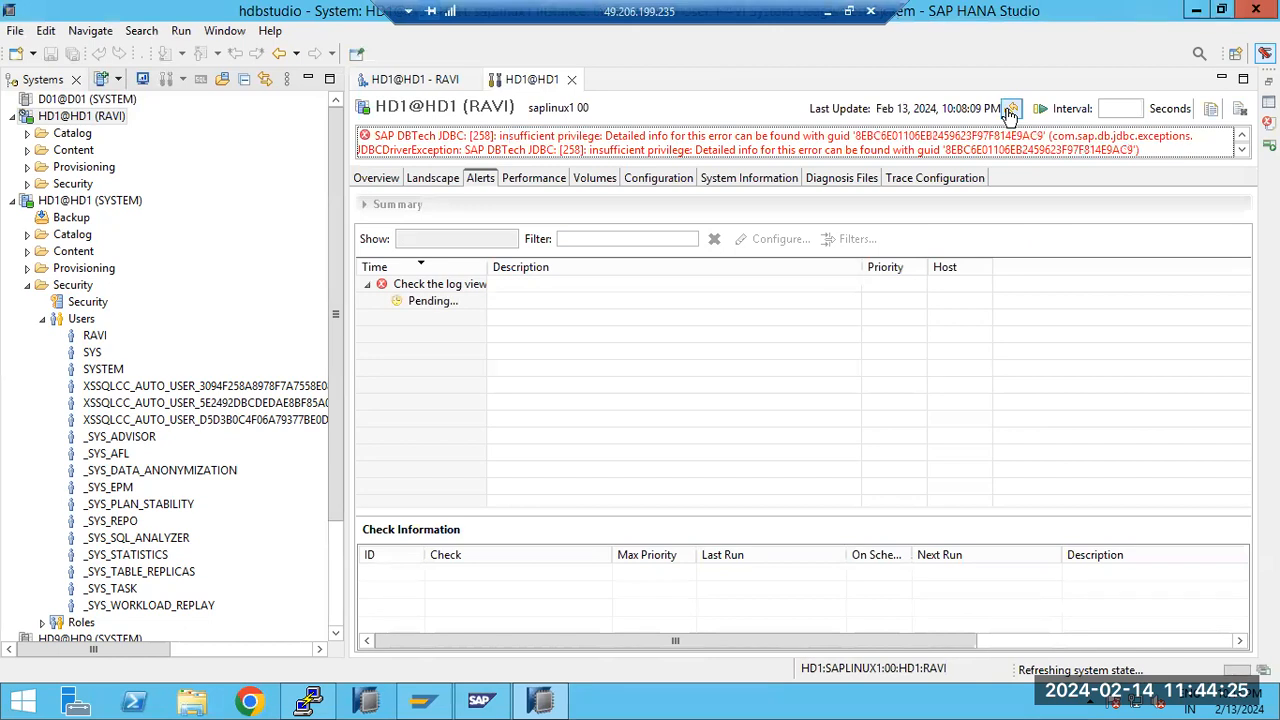
{"action": "left_click", "coordinate": [571, 79]}
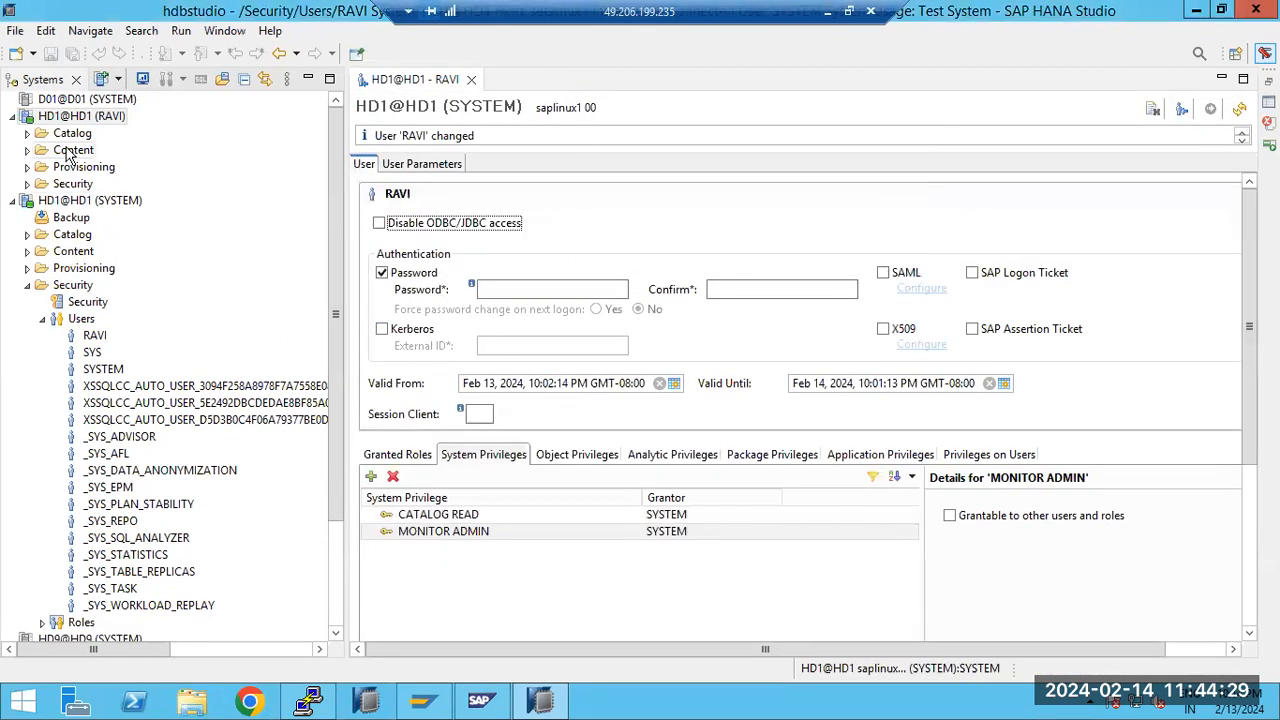
{"action": "left_click", "coordinate": [71, 118]}
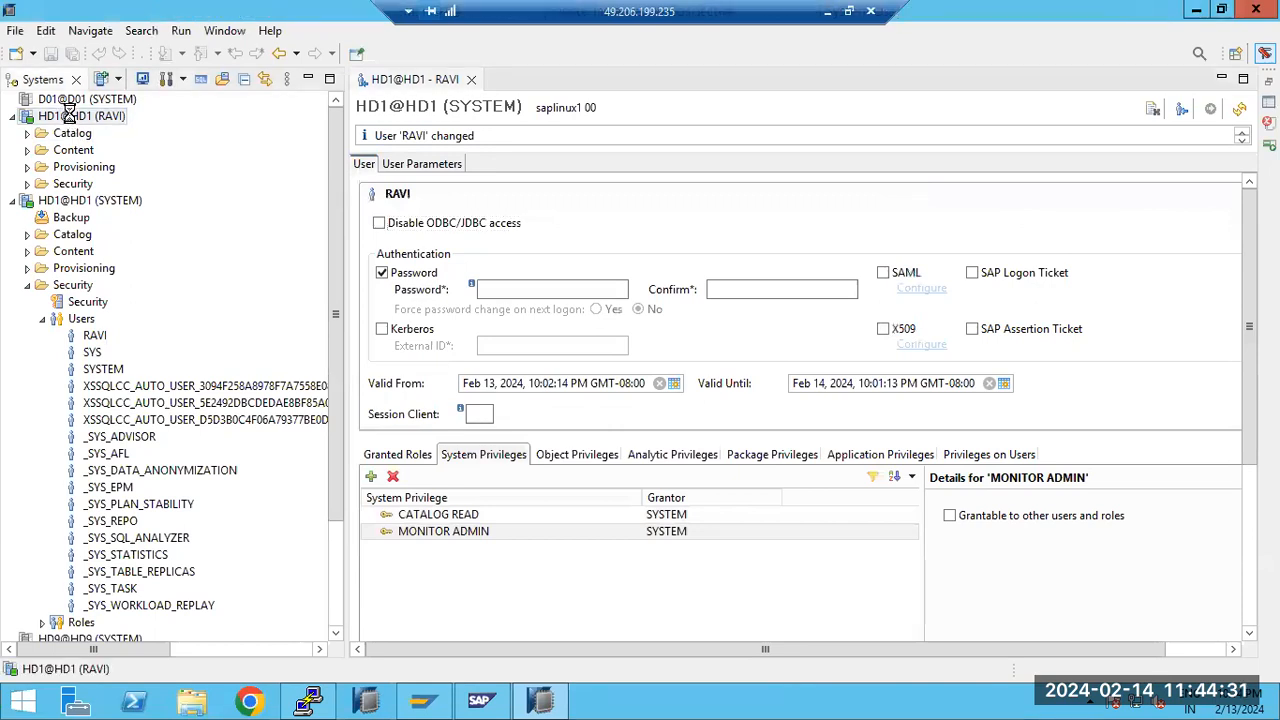
{"action": "double_click", "coordinate": [71, 114]}
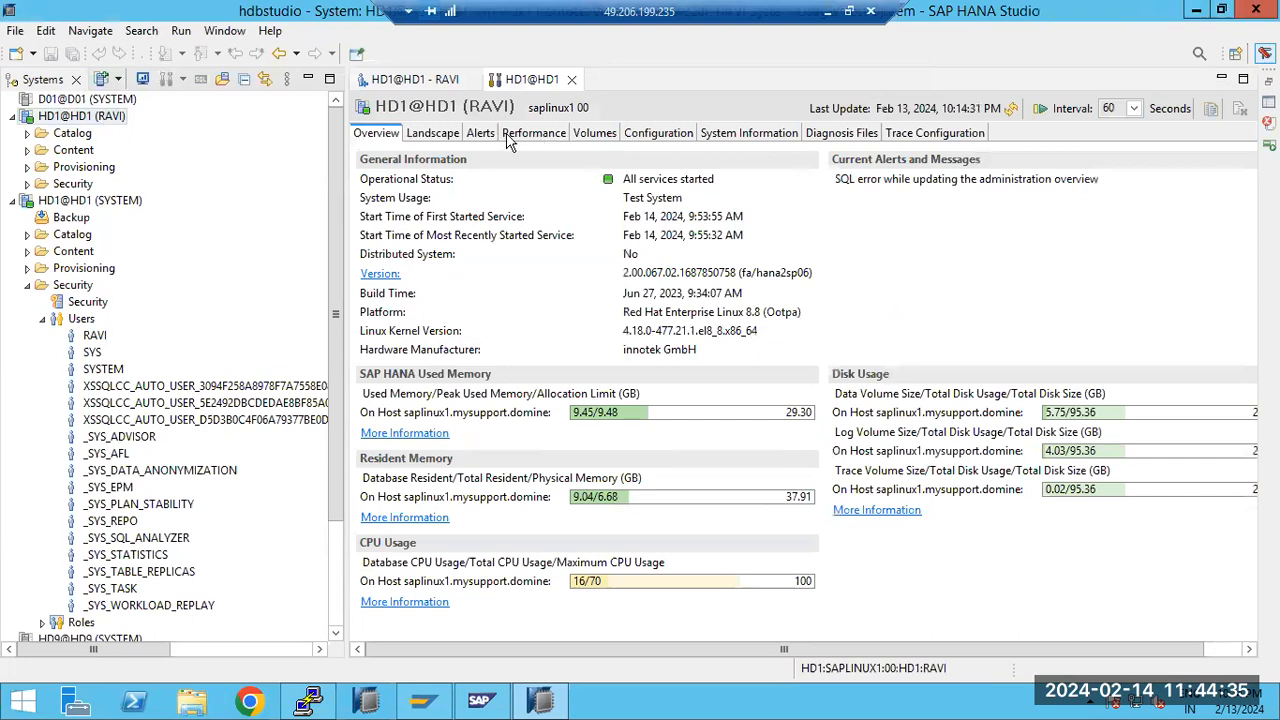
{"action": "left_click", "coordinate": [481, 133]}
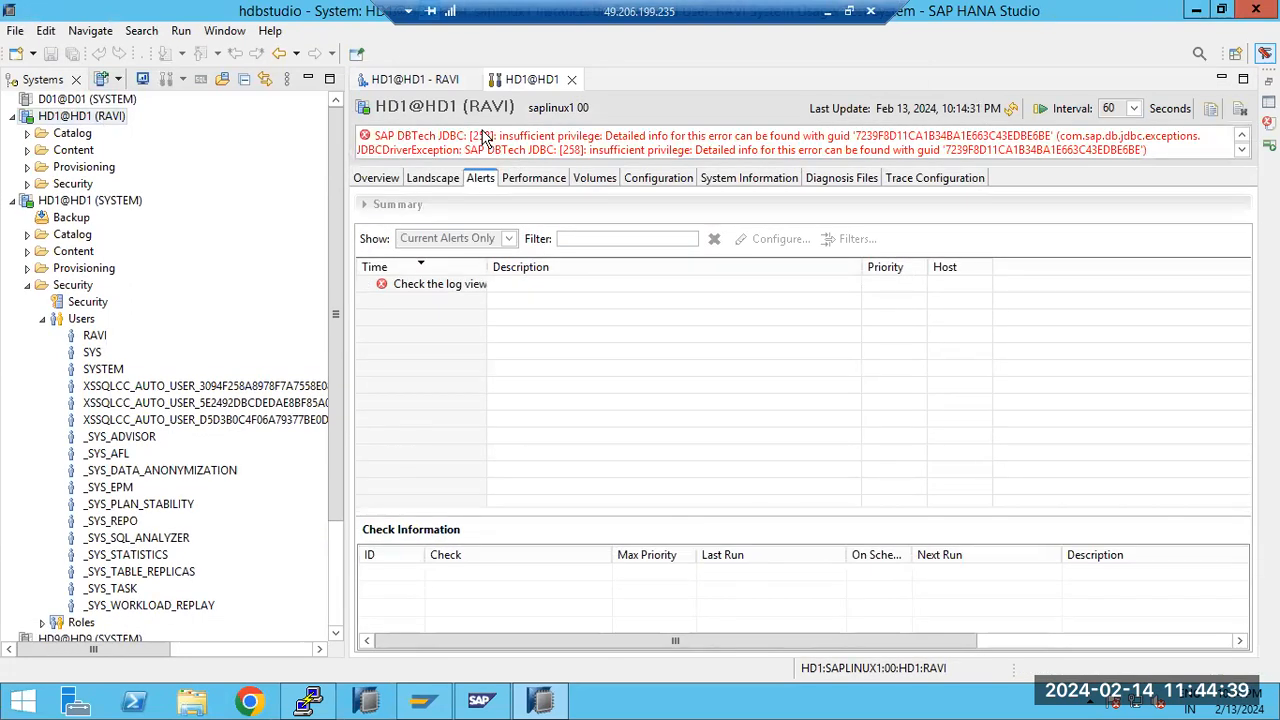
{"action": "left_click", "coordinate": [571, 79]}
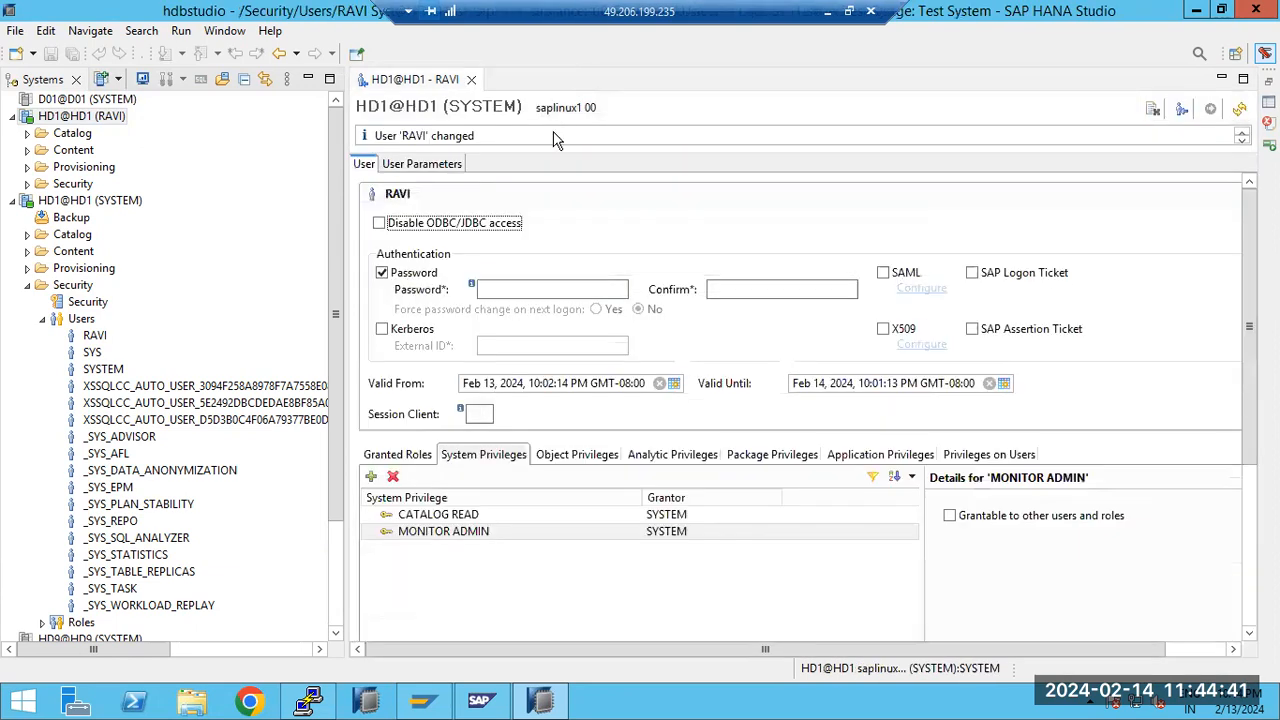
Review the new user's object privileges on D01TOHD1_ZTEST1, the analytic privileges, and the password field
{"action": "left_click", "coordinate": [577, 458]}
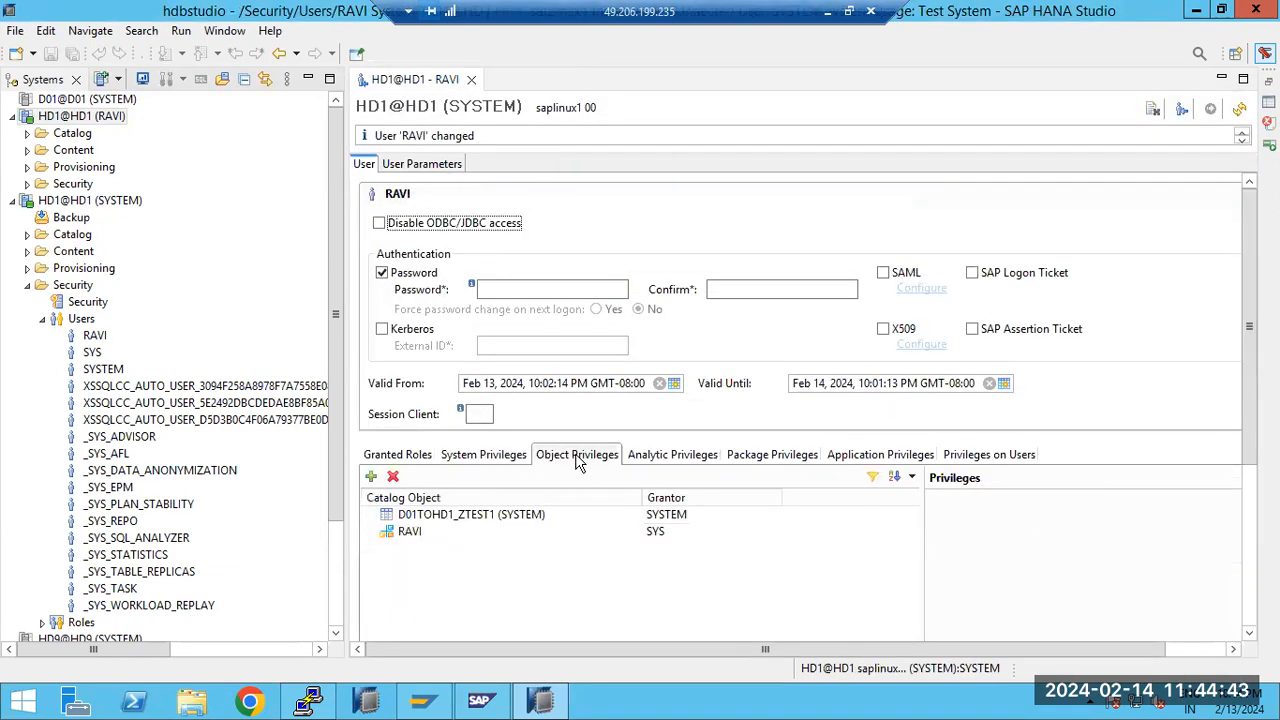
{"action": "left_click", "coordinate": [478, 516]}
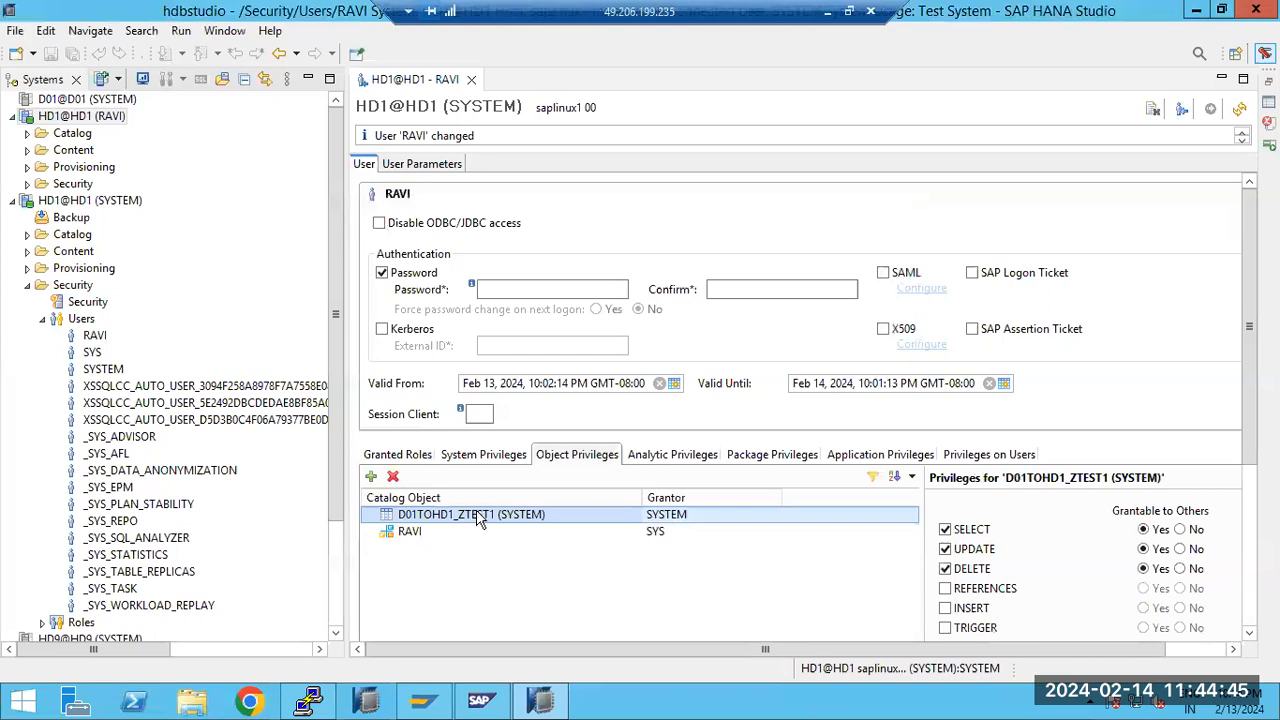
{"action": "left_click", "coordinate": [630, 460]}
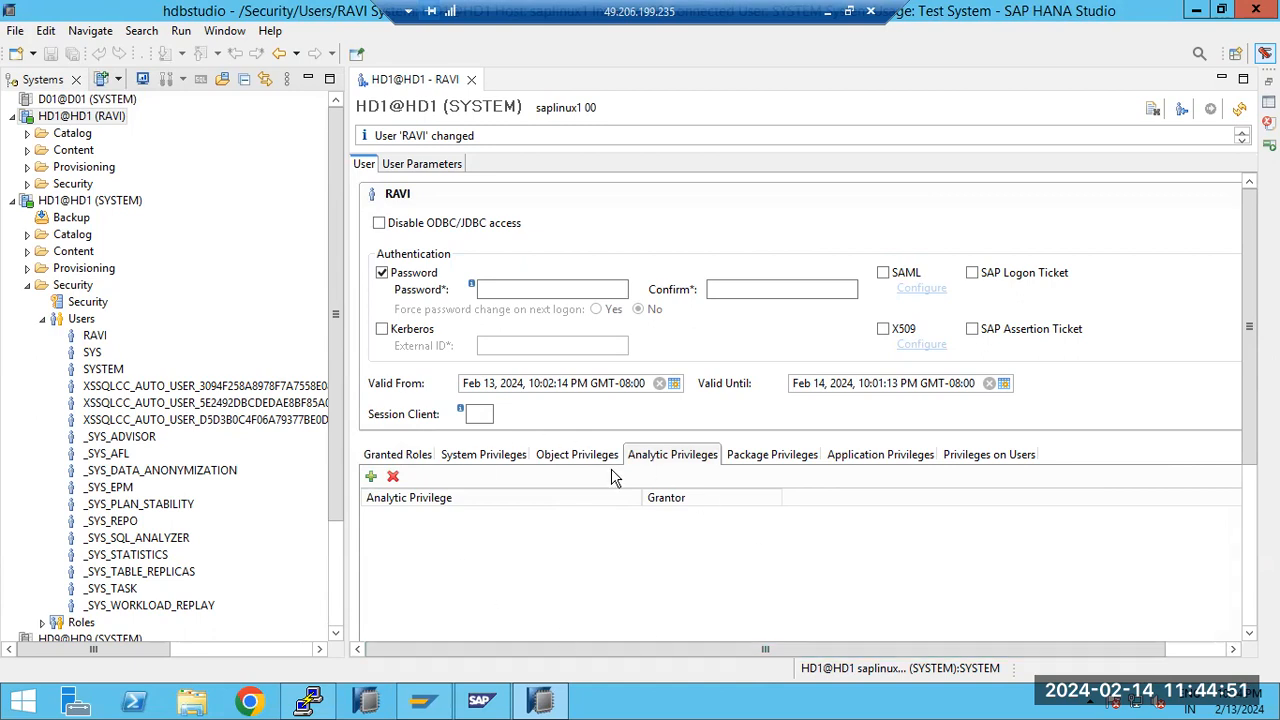
{"action": "left_click", "coordinate": [43, 320]}
{"action": "left_click", "coordinate": [43, 320]}
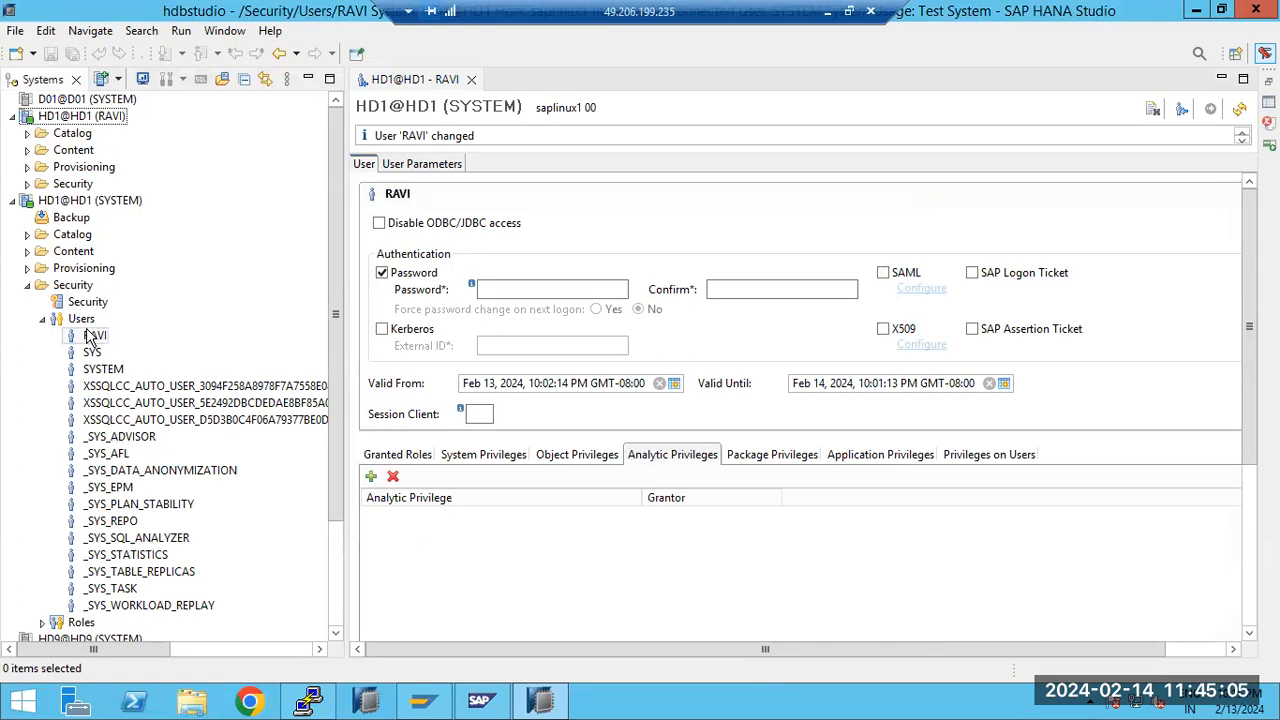
{"action": "left_click", "coordinate": [524, 290]}
{"action": "left_click", "coordinate": [551, 284]}
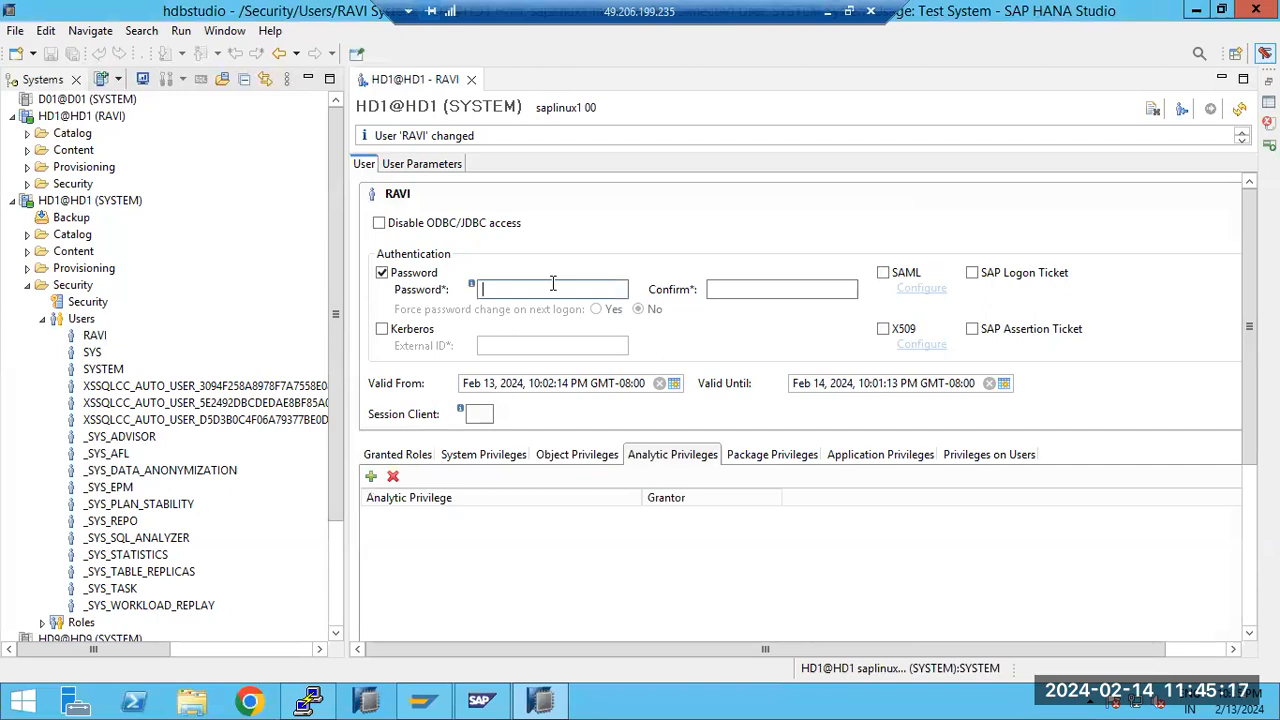
Switch to Paint and add a text box below the security features list reading DBA USER and REAL USER, separated by a blank line
{"action": "left_click", "coordinate": [828, 12]}
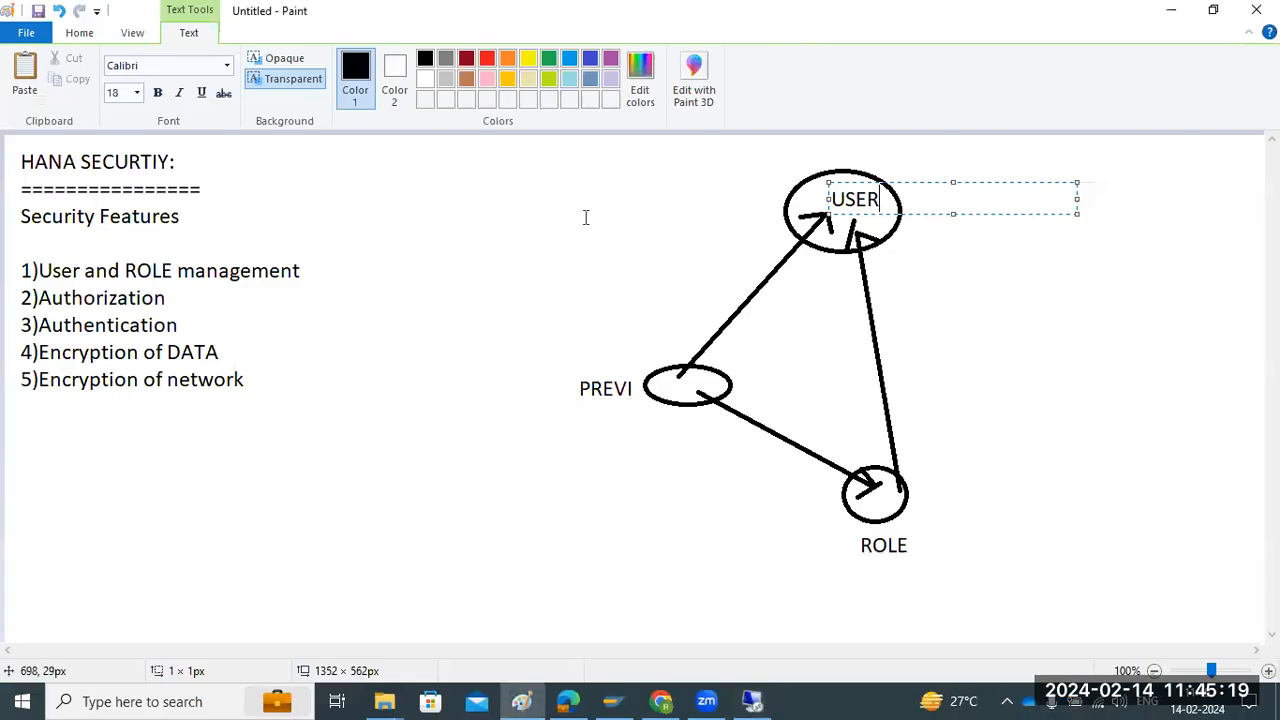
{"action": "left_click_drag", "start_coordinate": [37, 426], "coordinate": [575, 601]}
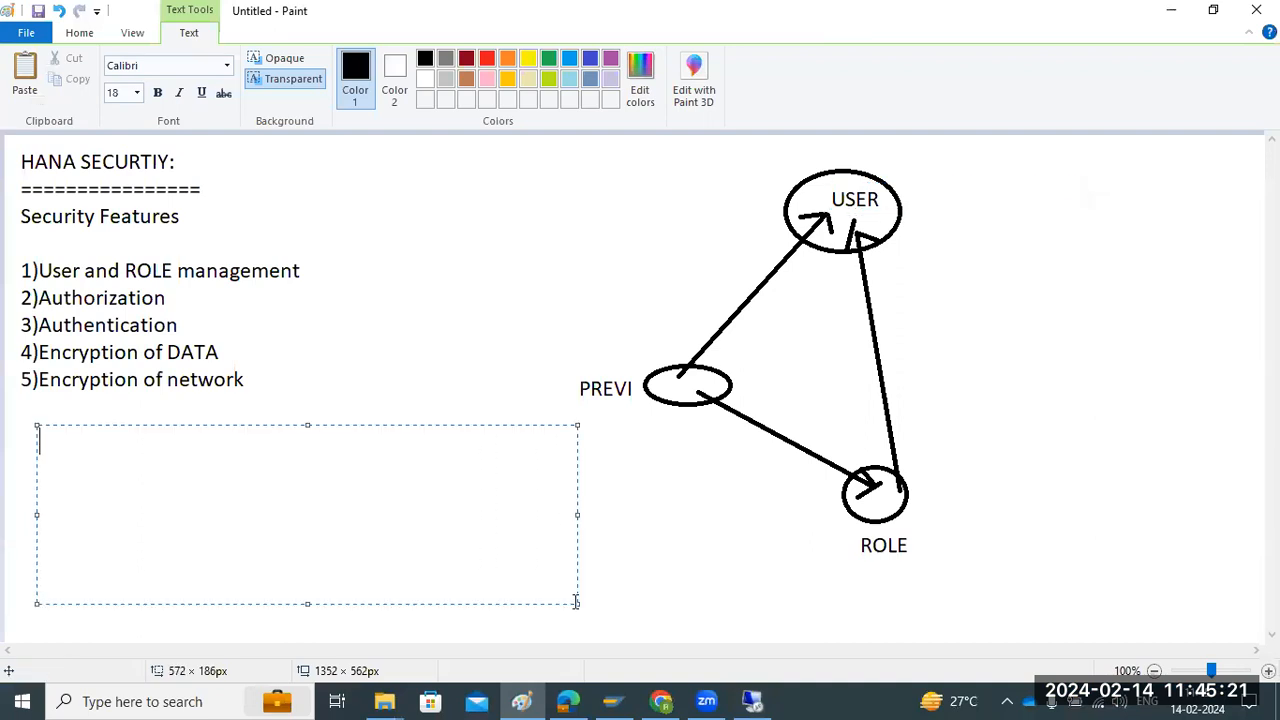
{"action": "type", "text": "DBA USER"}
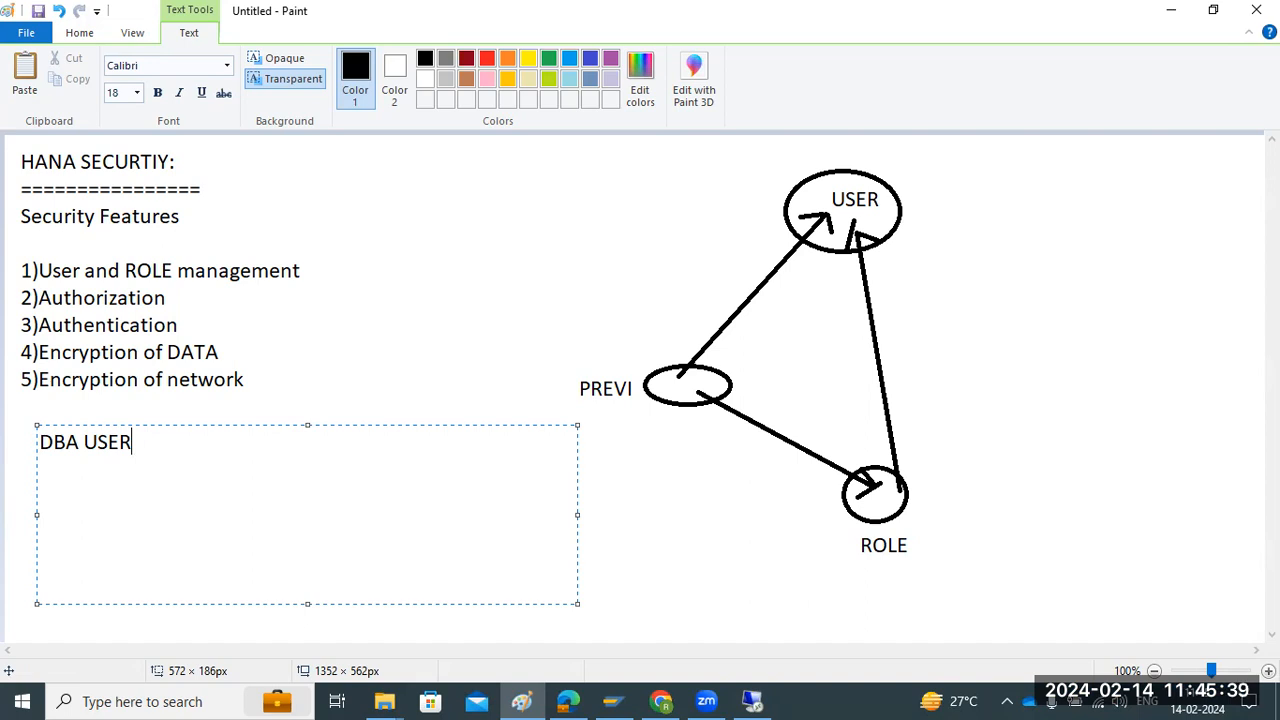
{"action": "key", "text": "Return"}
{"action": "key", "text": "Return"}
{"action": "type", "text": "REAL USER"}
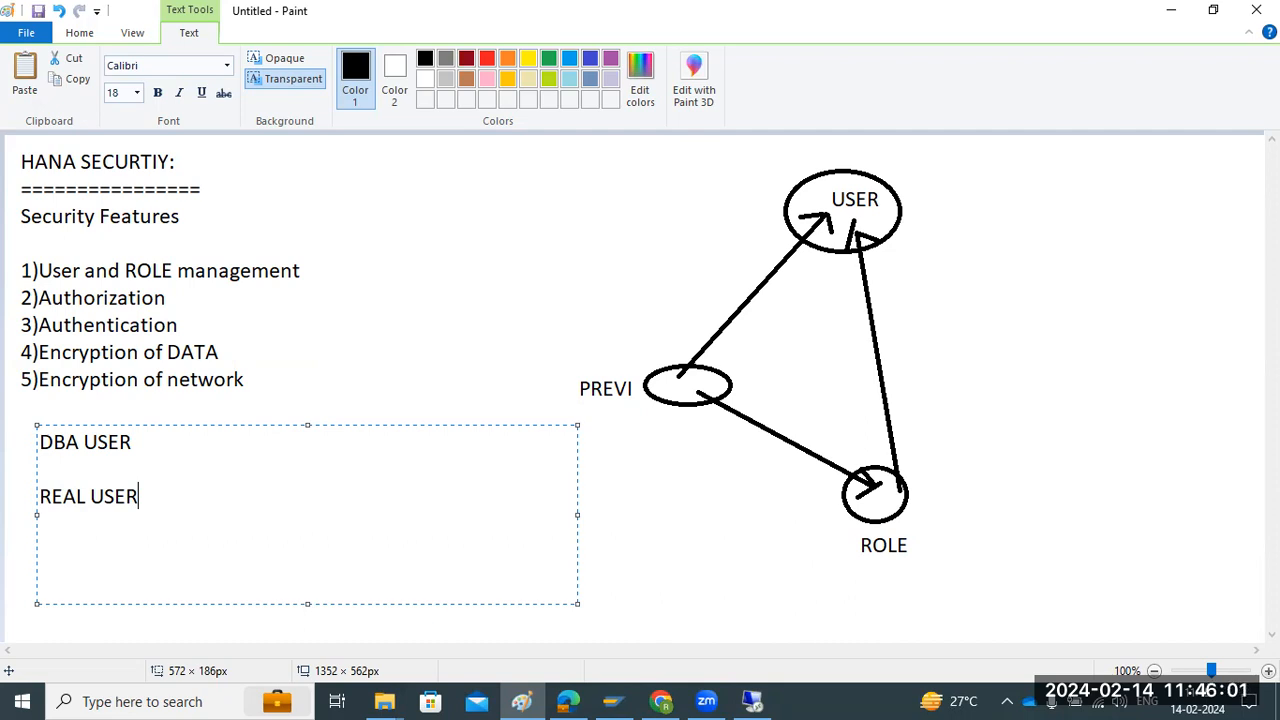
Switch back to SAP HANA Studio and look through the roles in the SYSTEM connection's HD1 security folder
{"action": "left_click", "coordinate": [750, 702]}
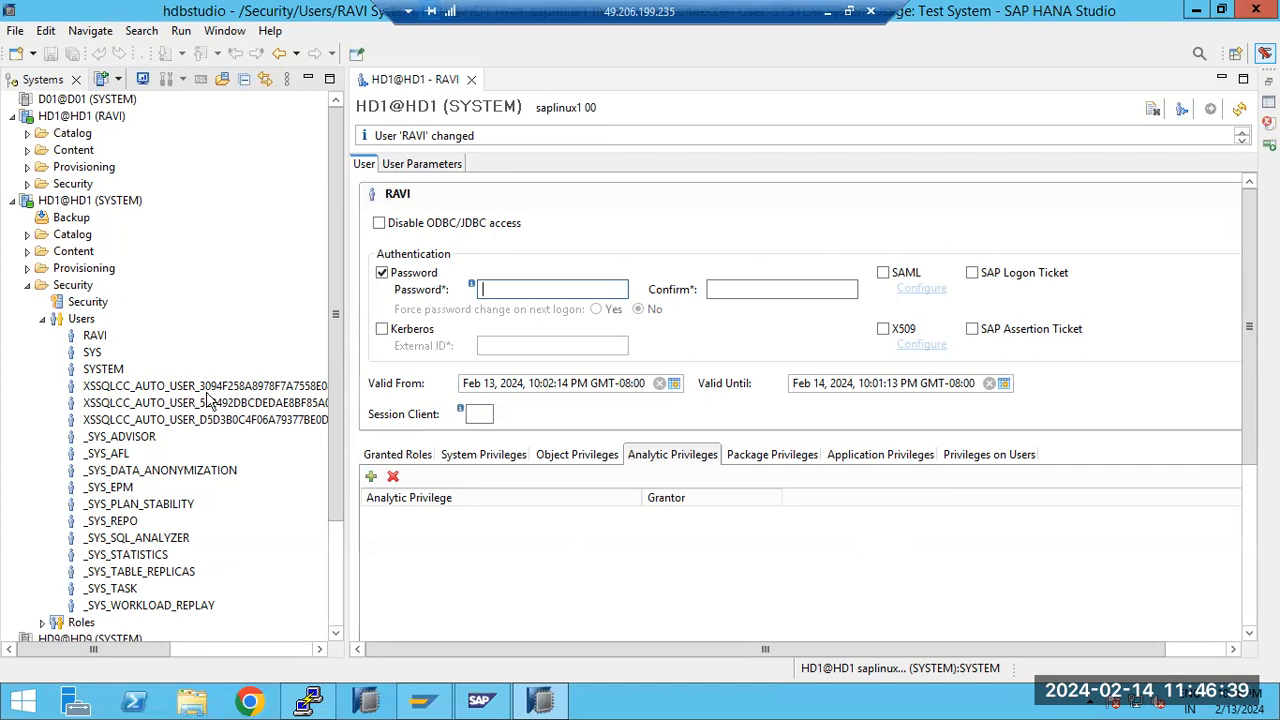
{"action": "left_click", "coordinate": [42, 318]}
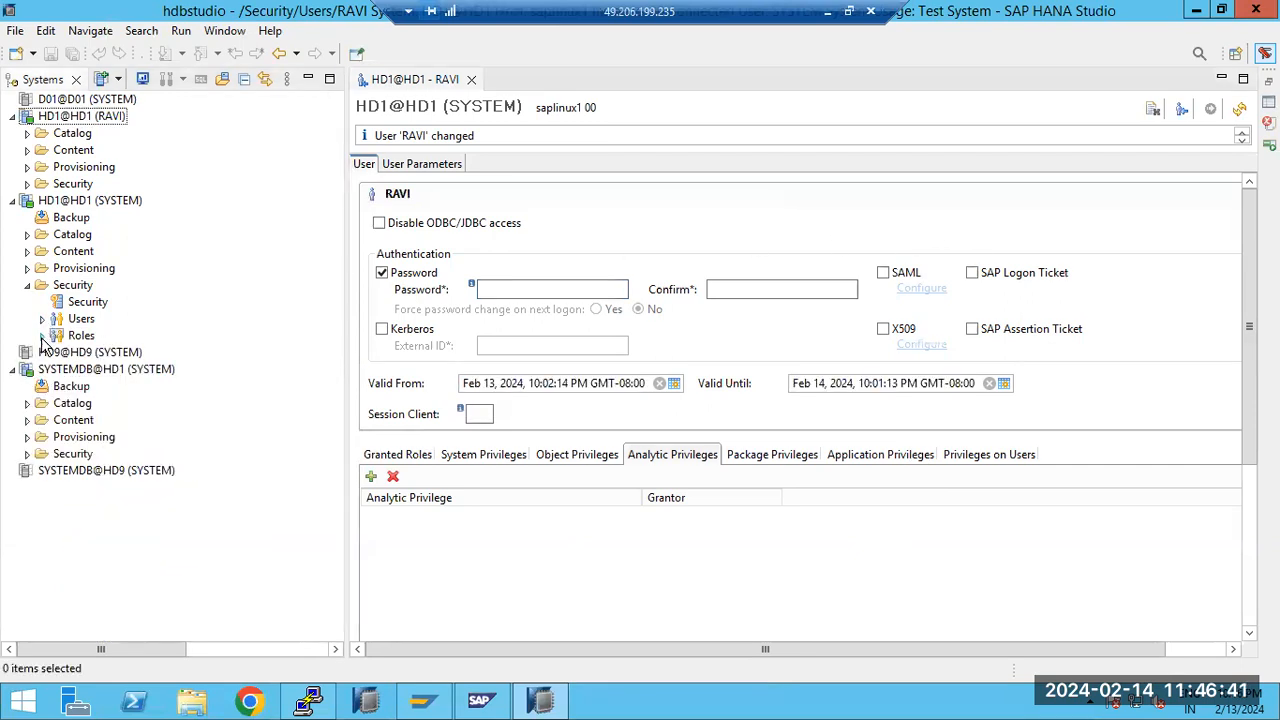
{"action": "left_click", "coordinate": [42, 336]}
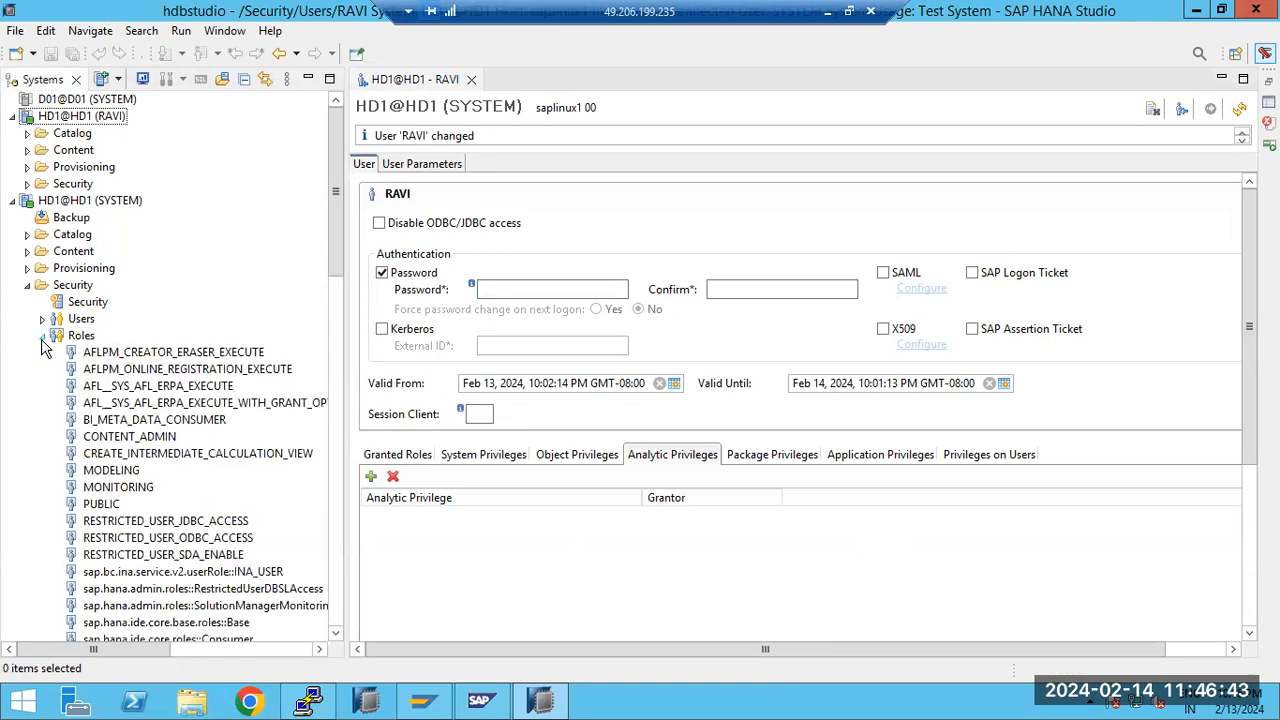
{"action": "scroll", "coordinate": [133, 443], "scroll_direction": "down", "scroll_amount": 5}
{"action": "scroll", "coordinate": [120, 380], "scroll_direction": "up", "scroll_amount": 4}
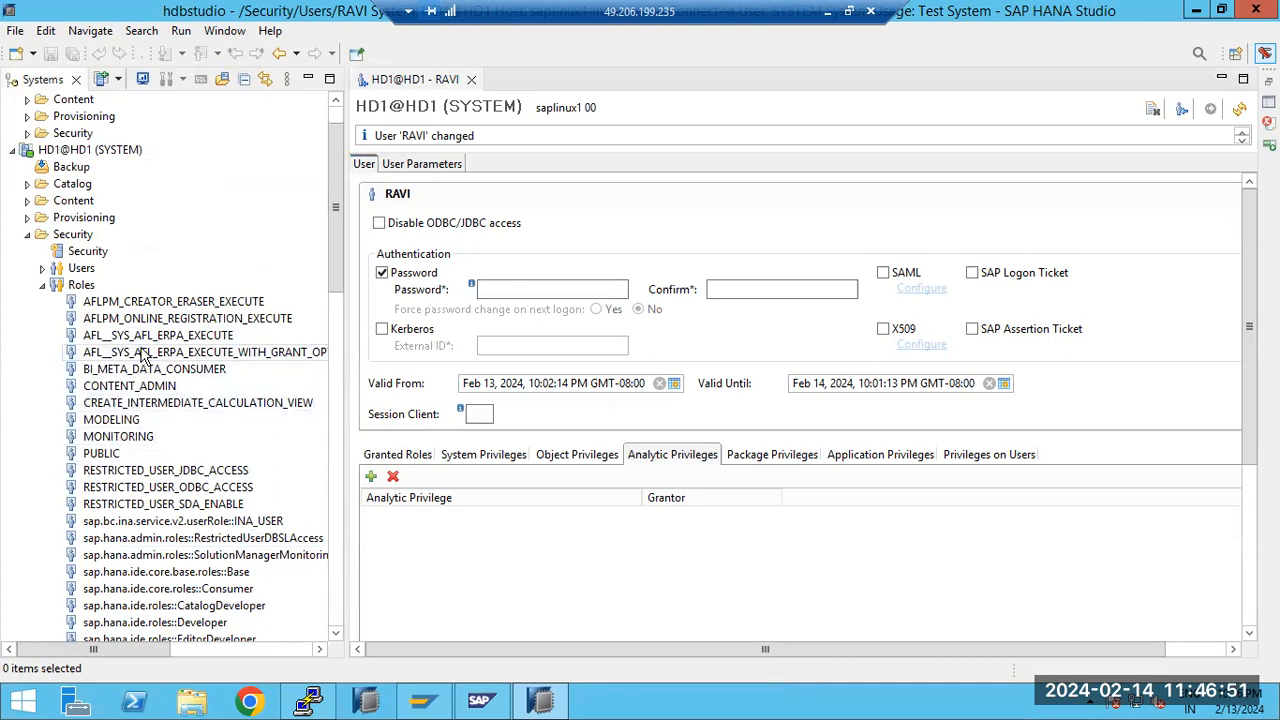
{"action": "scroll", "coordinate": [130, 440], "scroll_direction": "down", "scroll_amount": 12}
{"action": "scroll", "coordinate": [125, 537], "scroll_direction": "down", "scroll_amount": 7}
{"action": "scroll", "coordinate": [170, 470], "scroll_direction": "up", "scroll_amount": 8}
{"action": "scroll", "coordinate": [190, 420], "scroll_direction": "up", "scroll_amount": 13}
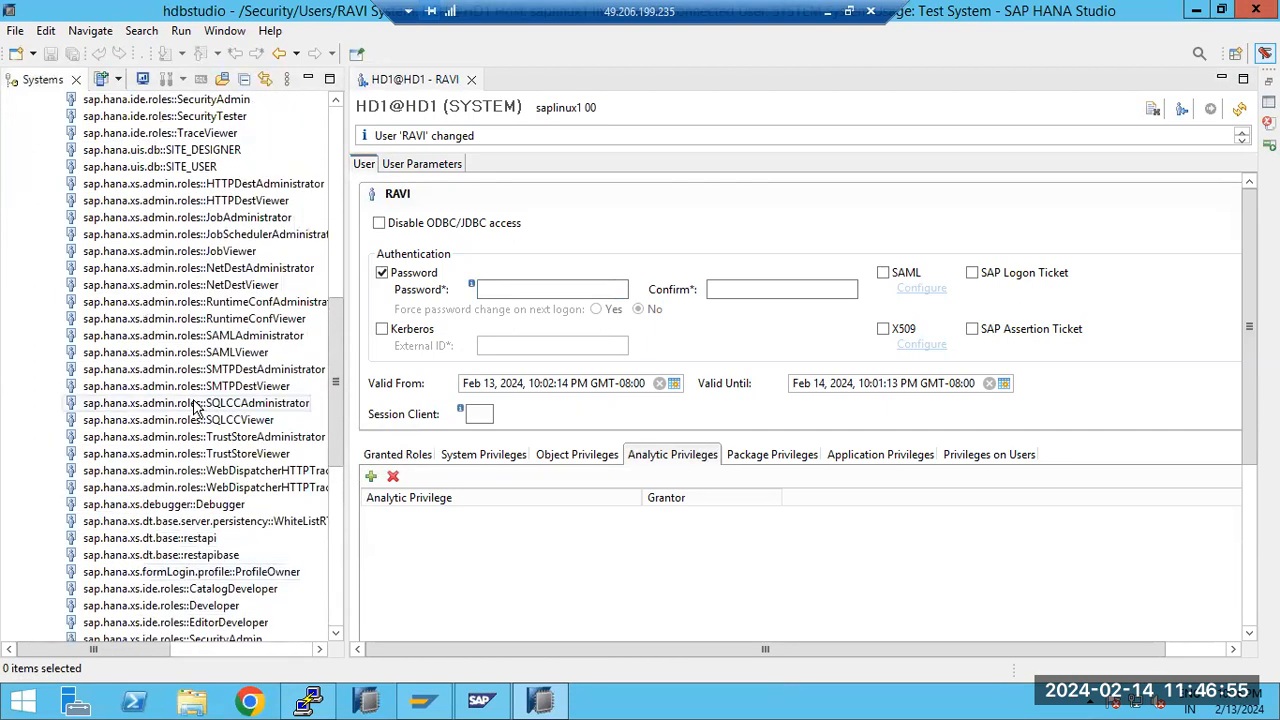
Start a new role in the SYSTEM connection to HD1 and name it ZBASIS_FRESHER
{"action": "left_click", "coordinate": [80, 184]}
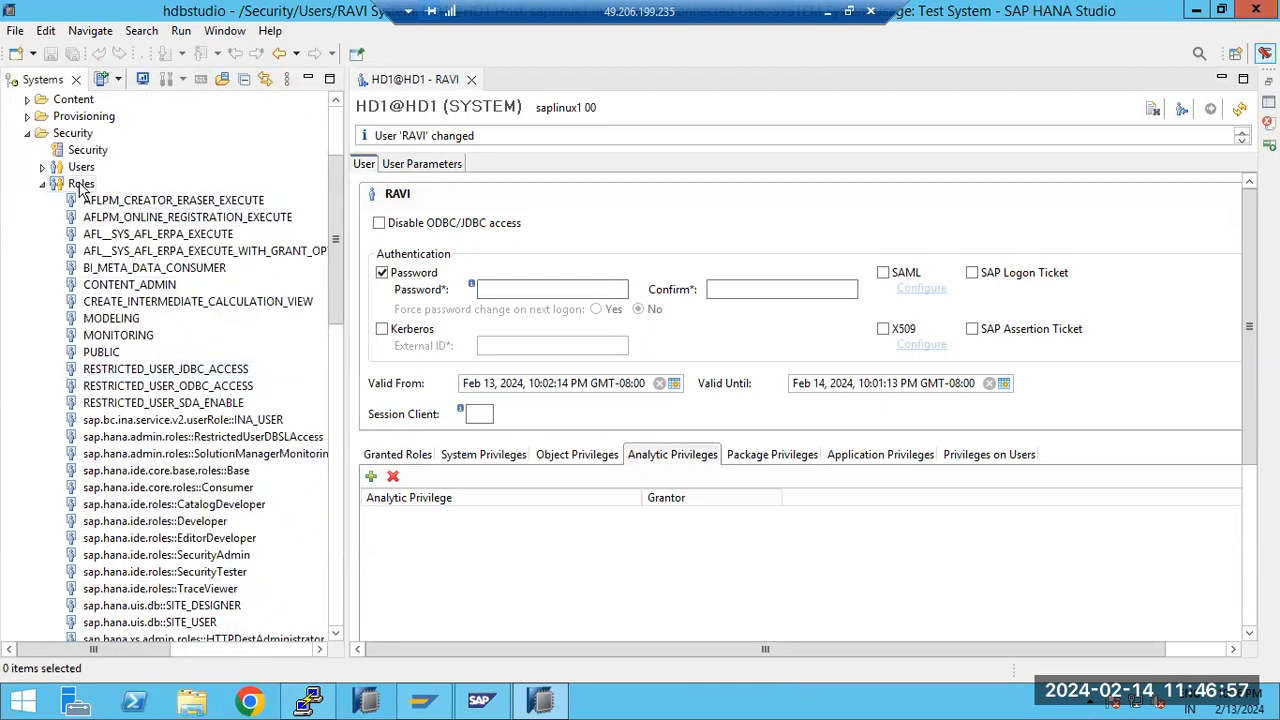
{"action": "right_click", "coordinate": [82, 186]}
{"action": "left_click", "coordinate": [118, 200]}
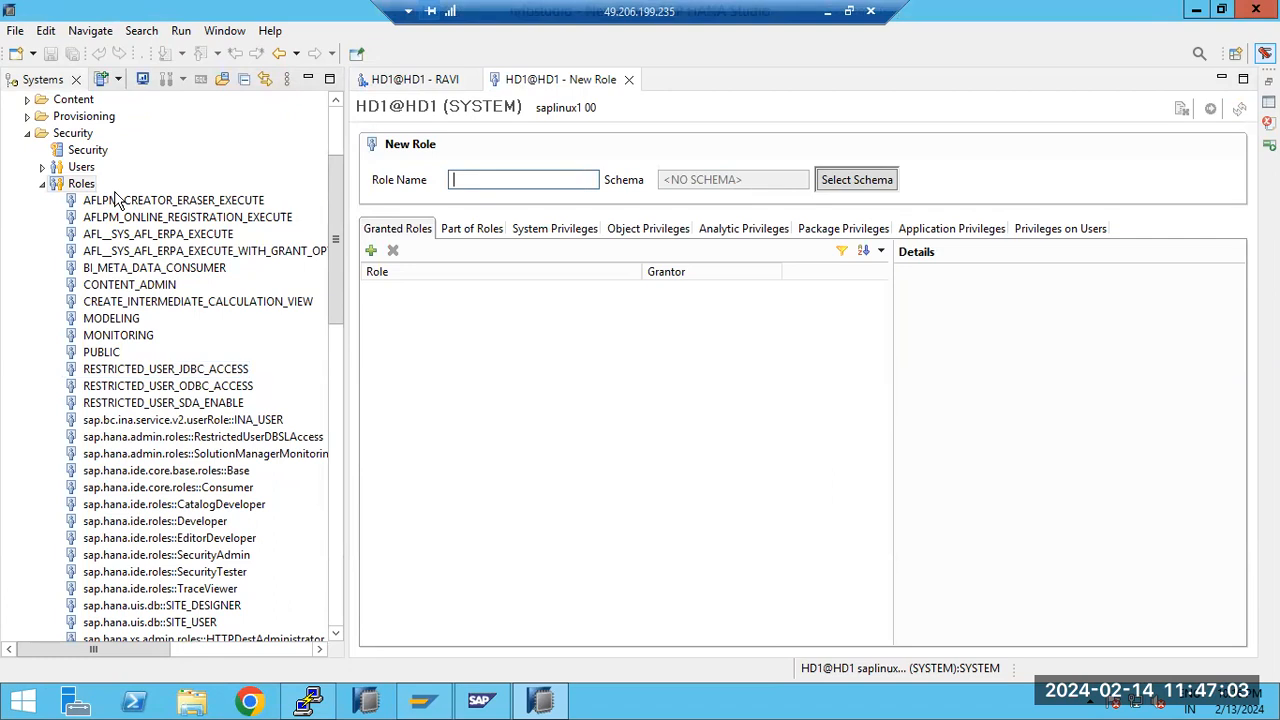
{"action": "type", "text": "ZBASIS_FRESHER"}
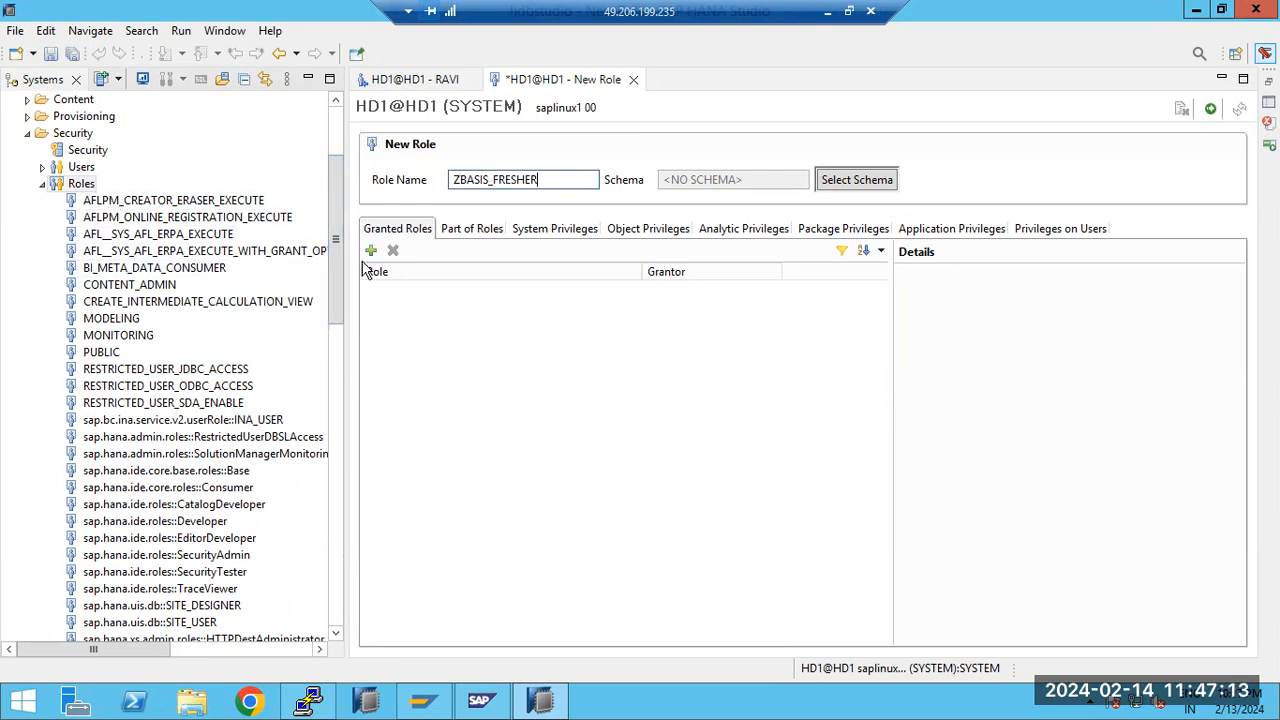
Grant the MONITOR ADMIN system privilege to the ZBASIS_FRESHER role and deploy the role
{"action": "left_click", "coordinate": [462, 230]}
{"action": "left_click", "coordinate": [520, 230]}
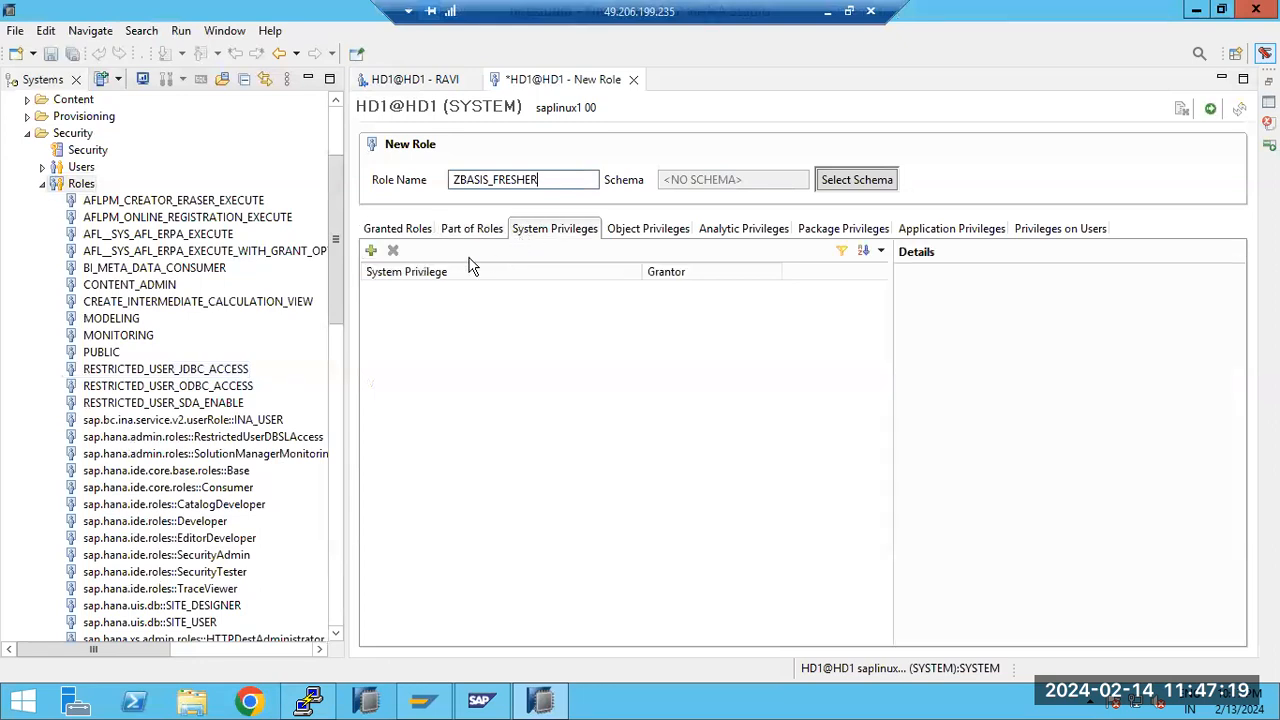
{"action": "left_click", "coordinate": [368, 252]}
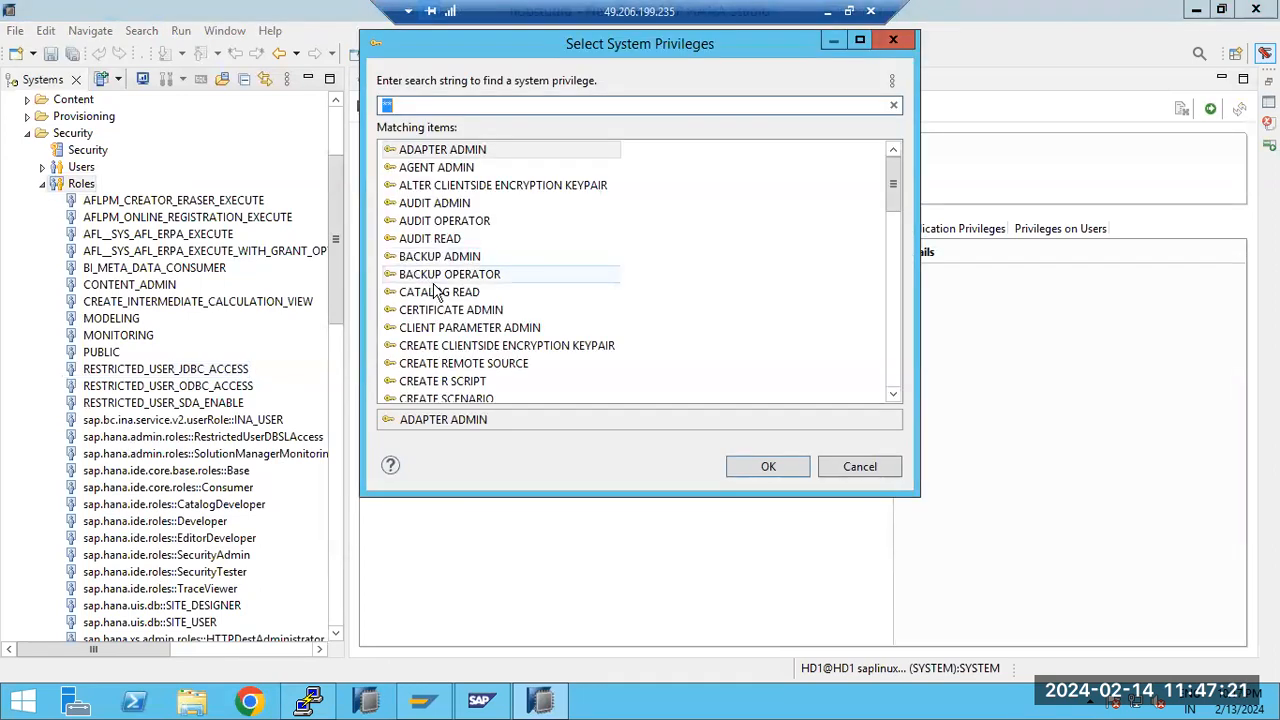
{"action": "left_click", "coordinate": [463, 345]}
{"action": "scroll", "coordinate": [465, 355], "scroll_direction": "down", "scroll_amount": 3}
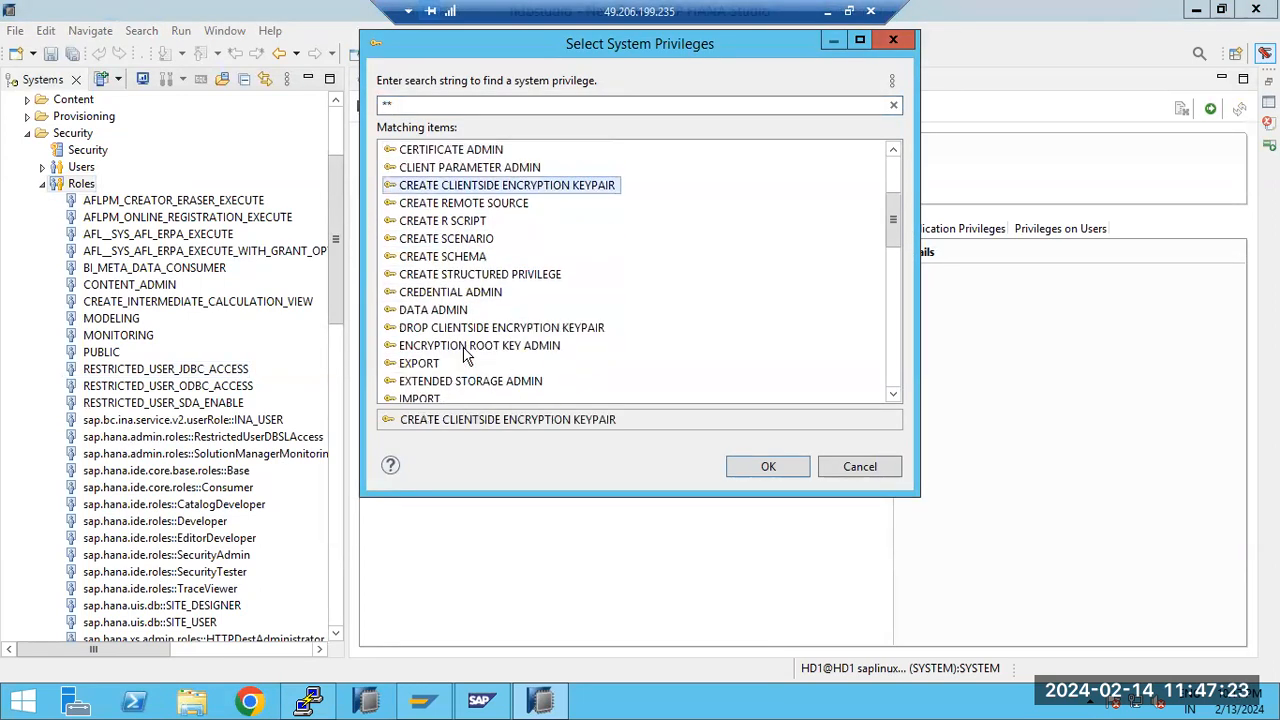
{"action": "scroll", "coordinate": [465, 355], "scroll_direction": "down", "scroll_amount": 2}
{"action": "double_click", "coordinate": [466, 398]}
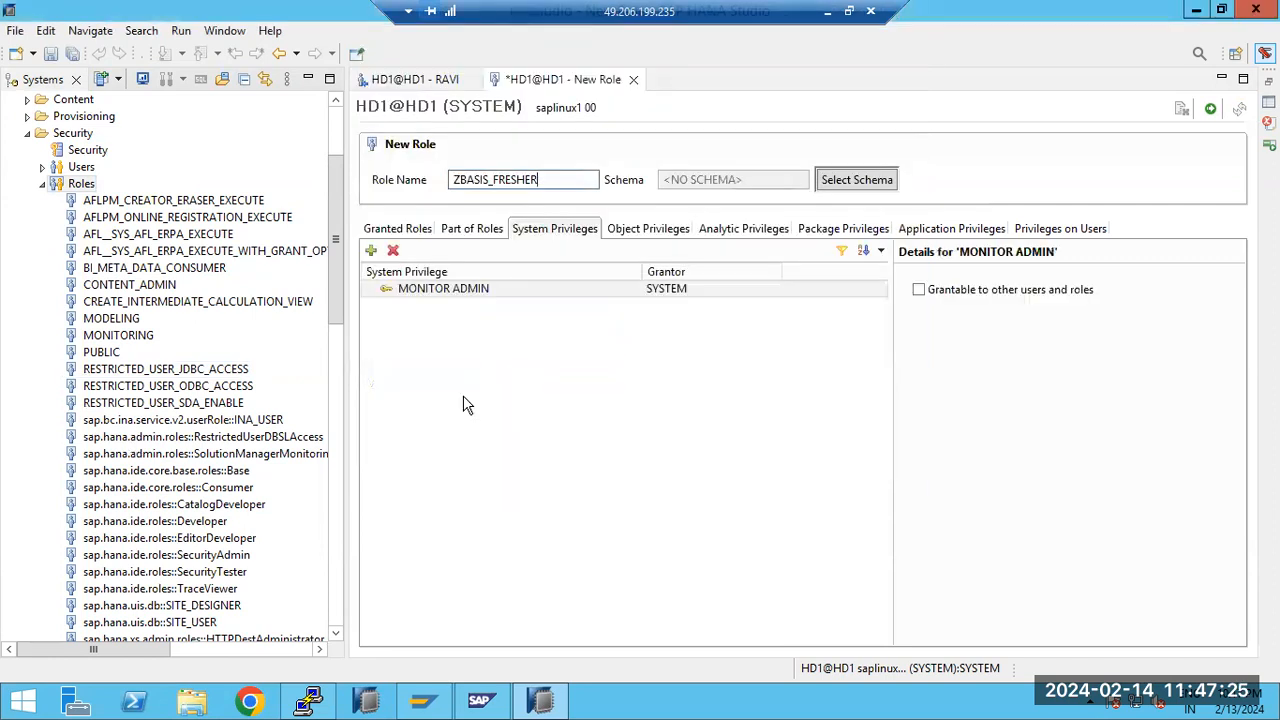
{"action": "left_click", "coordinate": [1210, 110]}
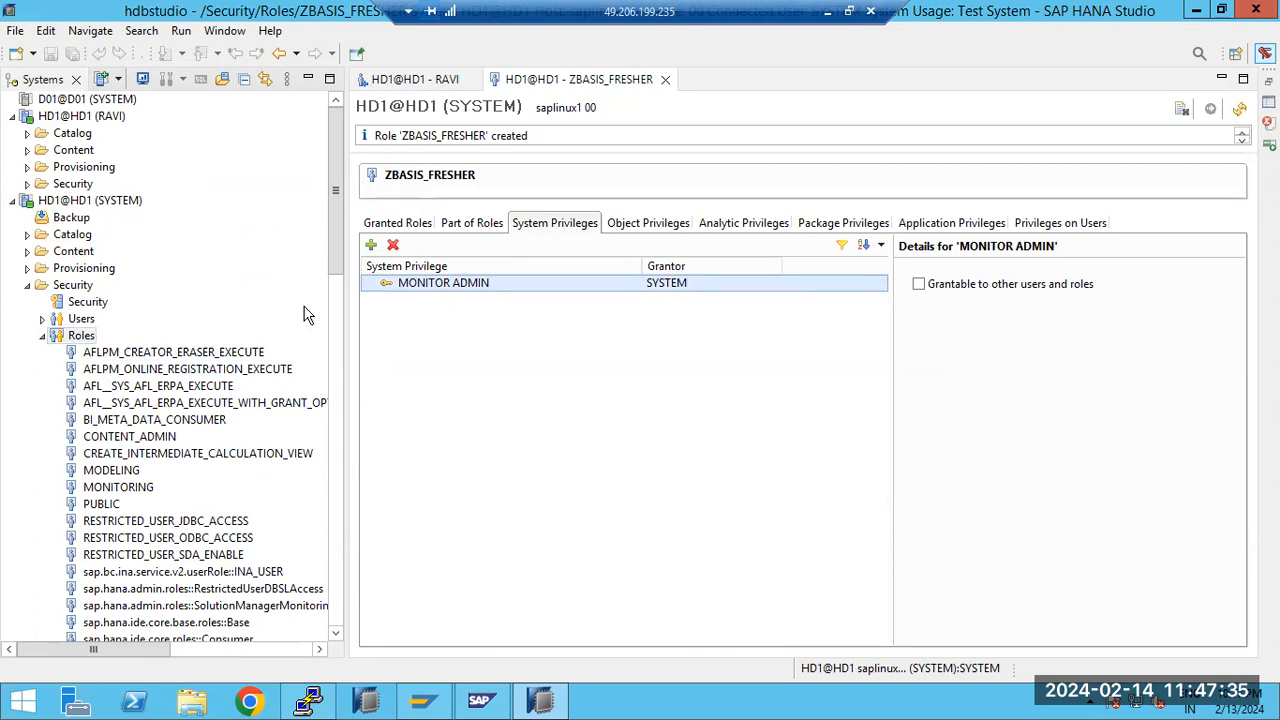
Start a new user named FRESHER1 in the SYSTEM connection to HD1 and enter and confirm its password
{"action": "left_click", "coordinate": [84, 320]}
{"action": "right_click", "coordinate": [85, 322]}
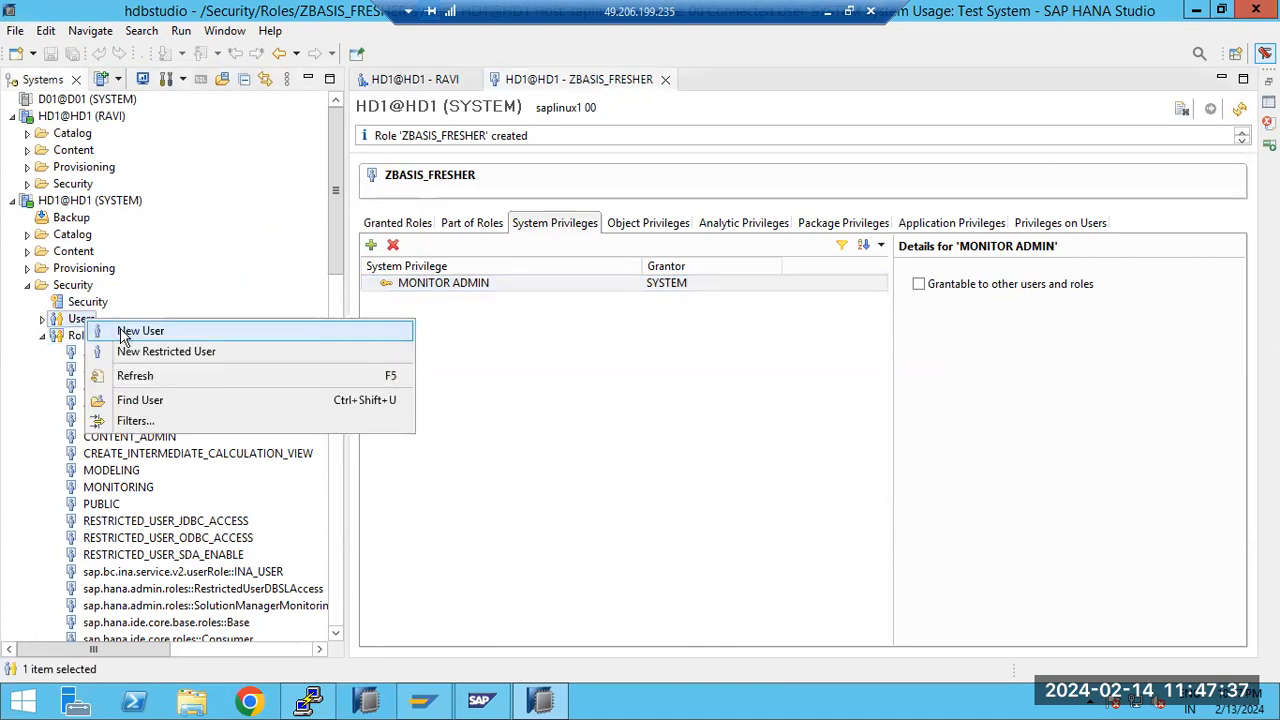
{"action": "left_click", "coordinate": [140, 331]}
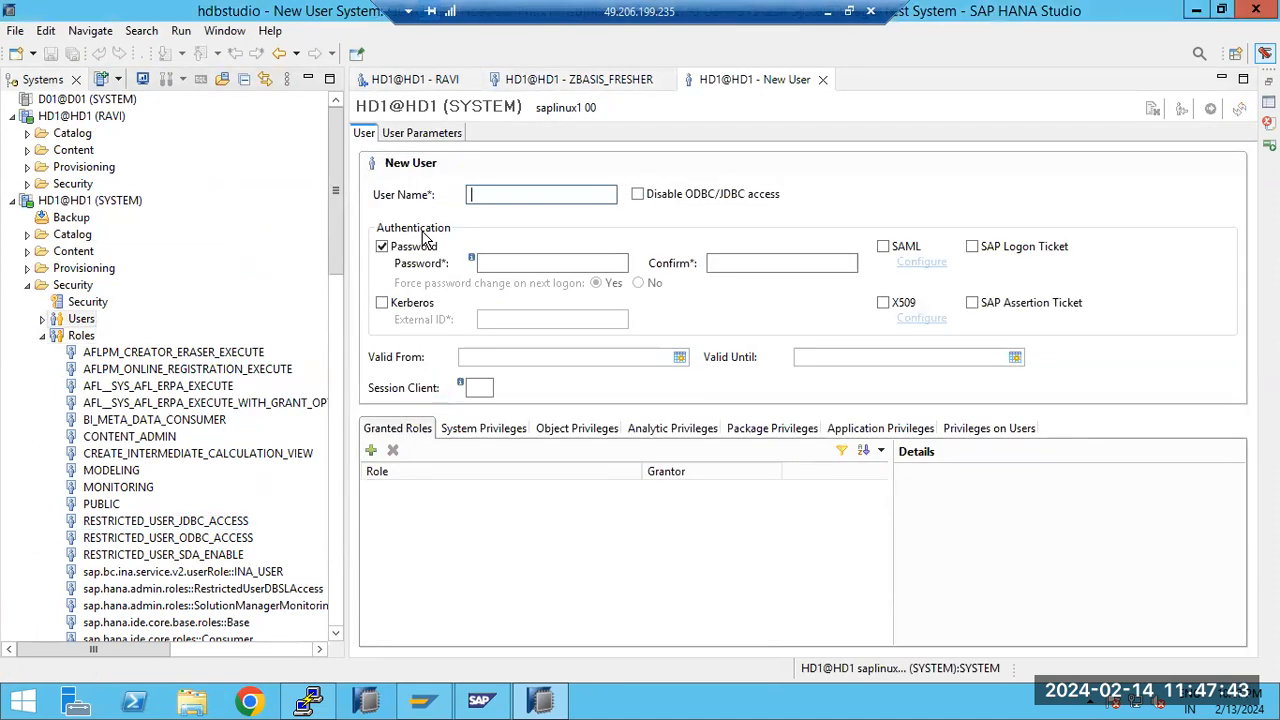
{"action": "type", "text": "FRESHER1"}
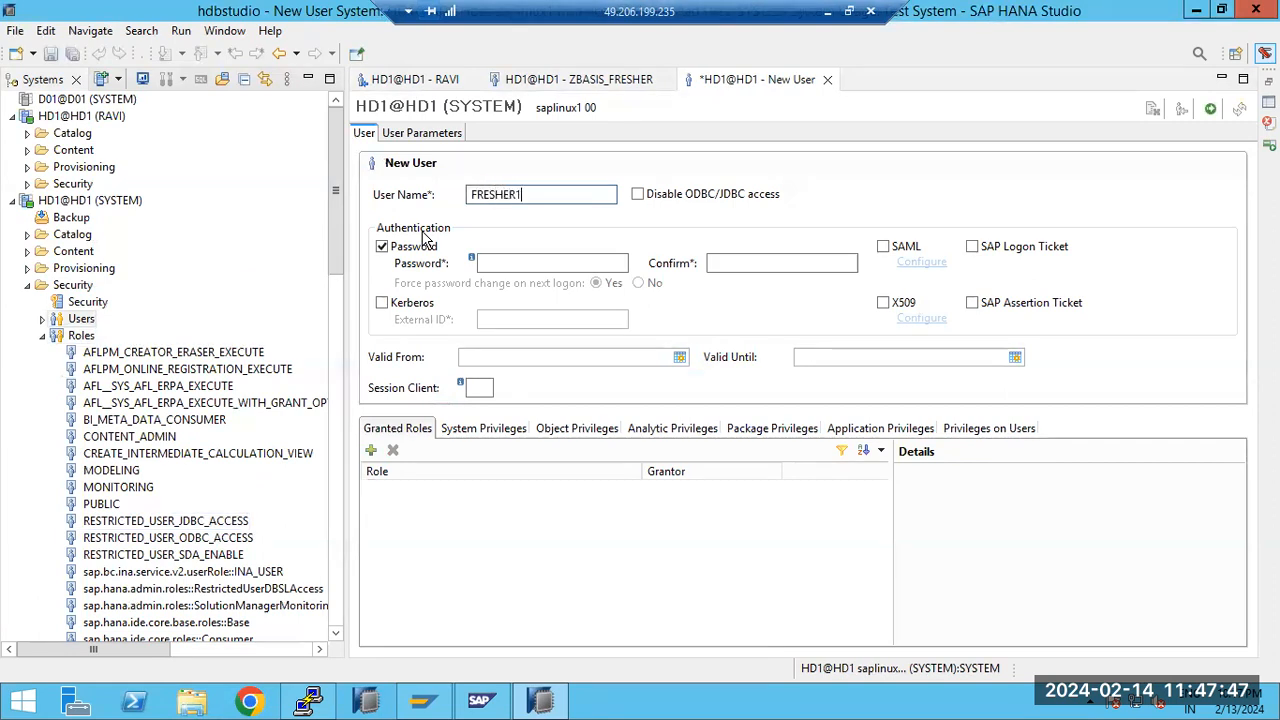
{"action": "left_click", "coordinate": [509, 262]}
{"action": "type", "text": "••••••"}
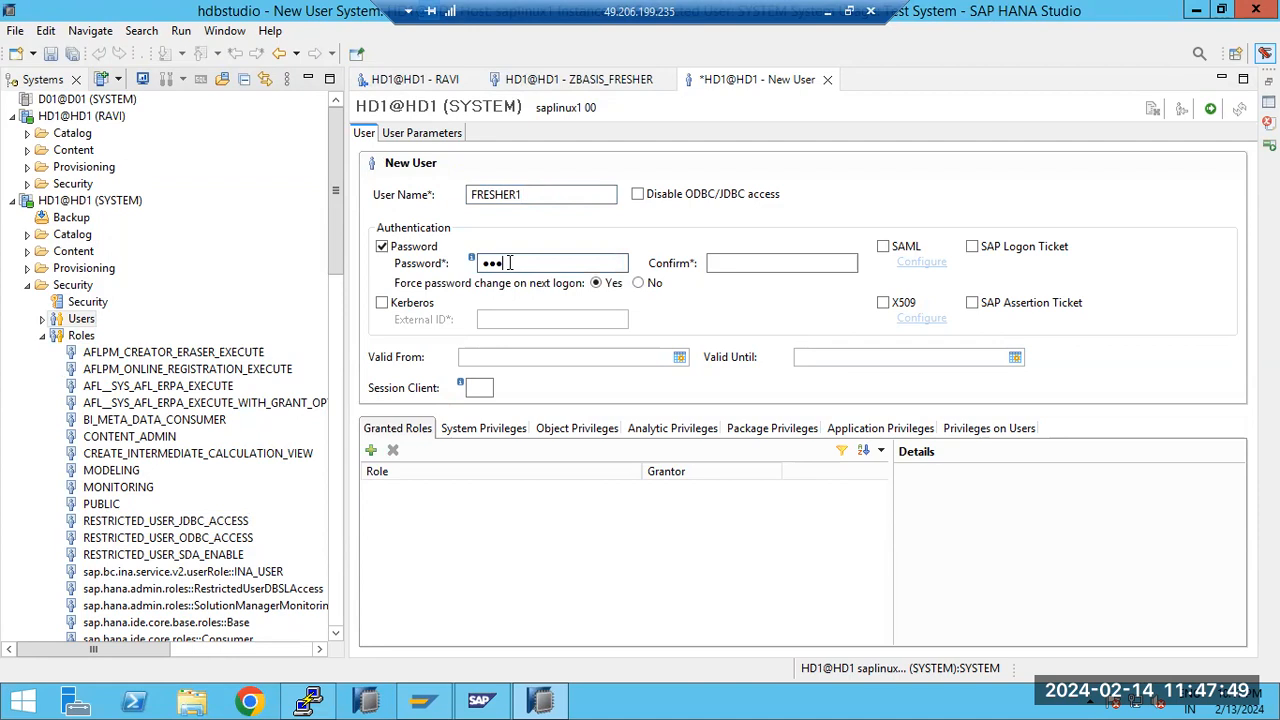
{"action": "key", "text": "Tab"}
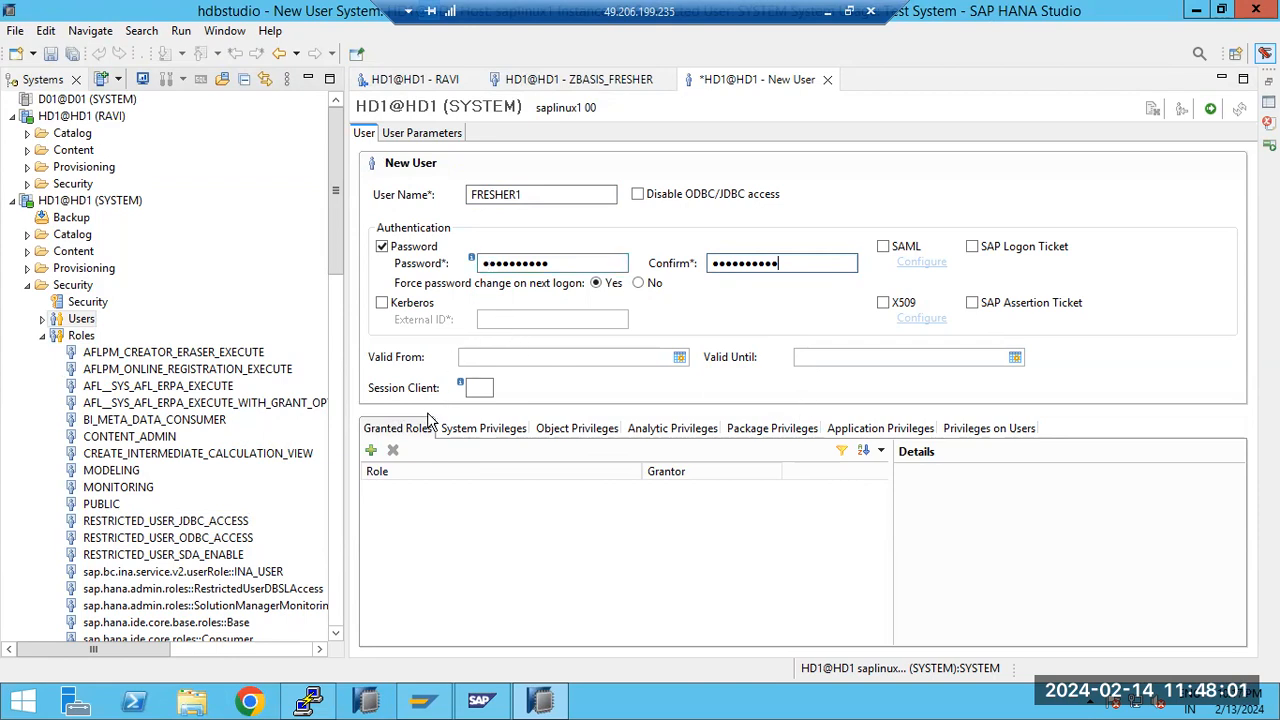
Grant the ZBASIS_FRESHER role to FRESHER1 and deploy the user
{"action": "left_click", "coordinate": [371, 450]}
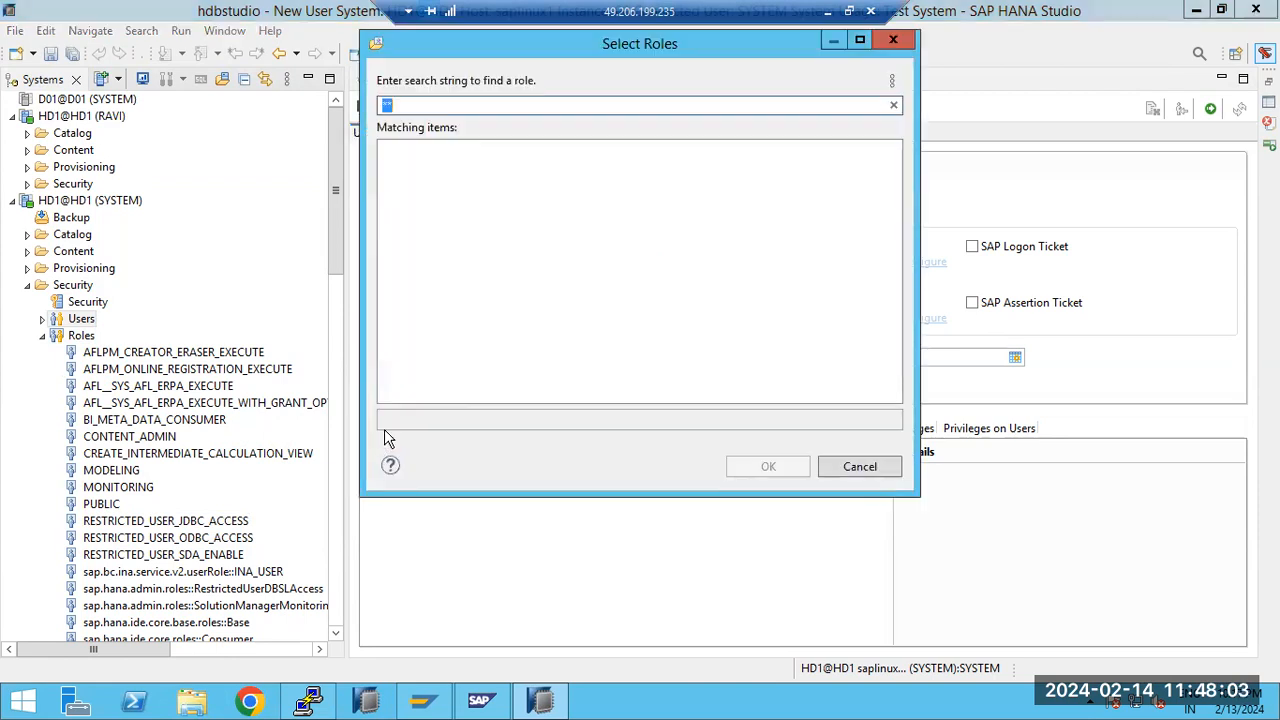
{"action": "scroll", "coordinate": [897, 267], "scroll_direction": "down", "scroll_amount": 6}
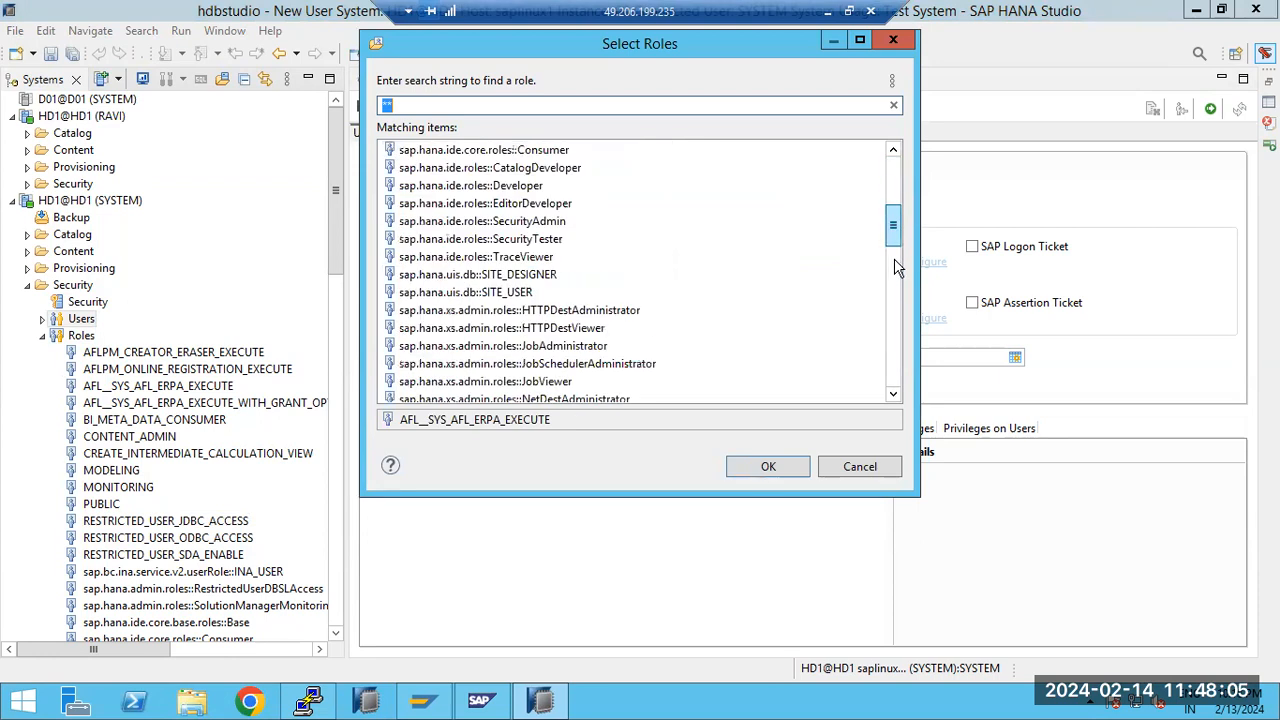
{"action": "scroll", "coordinate": [895, 330], "scroll_direction": "down", "scroll_amount": 5}
{"action": "double_click", "coordinate": [463, 388]}
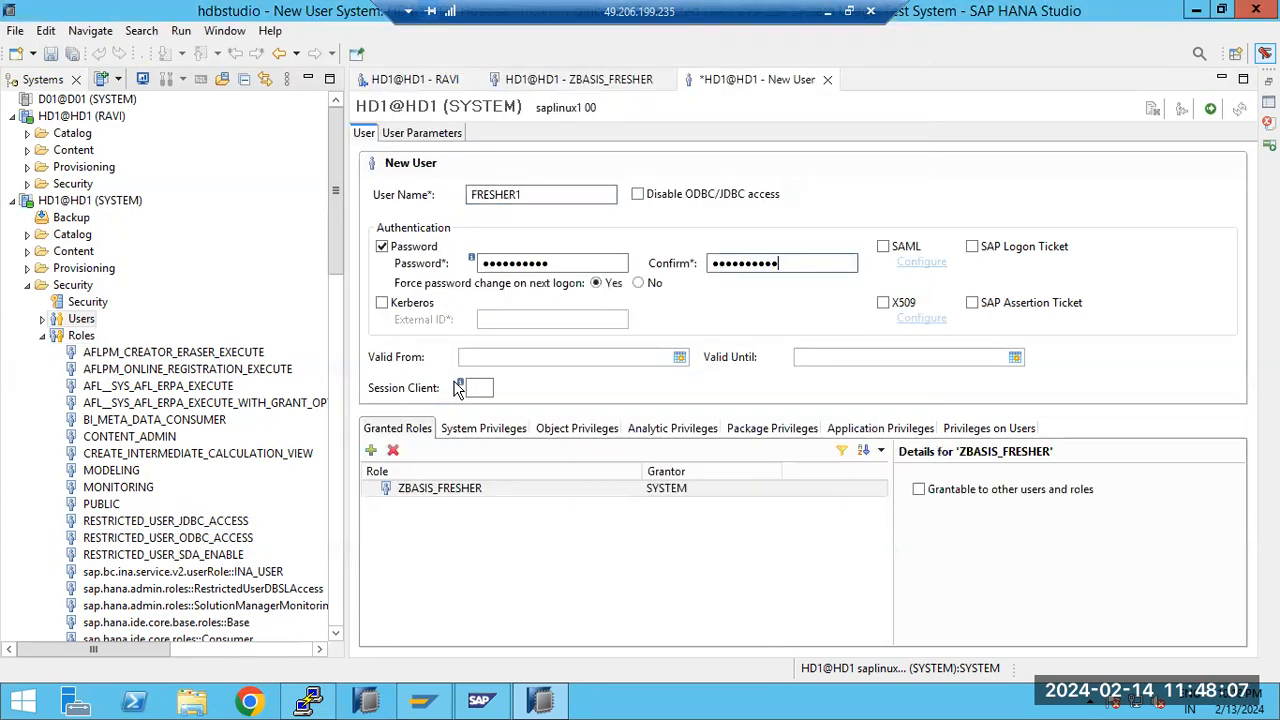
{"action": "left_click", "coordinate": [1210, 108]}
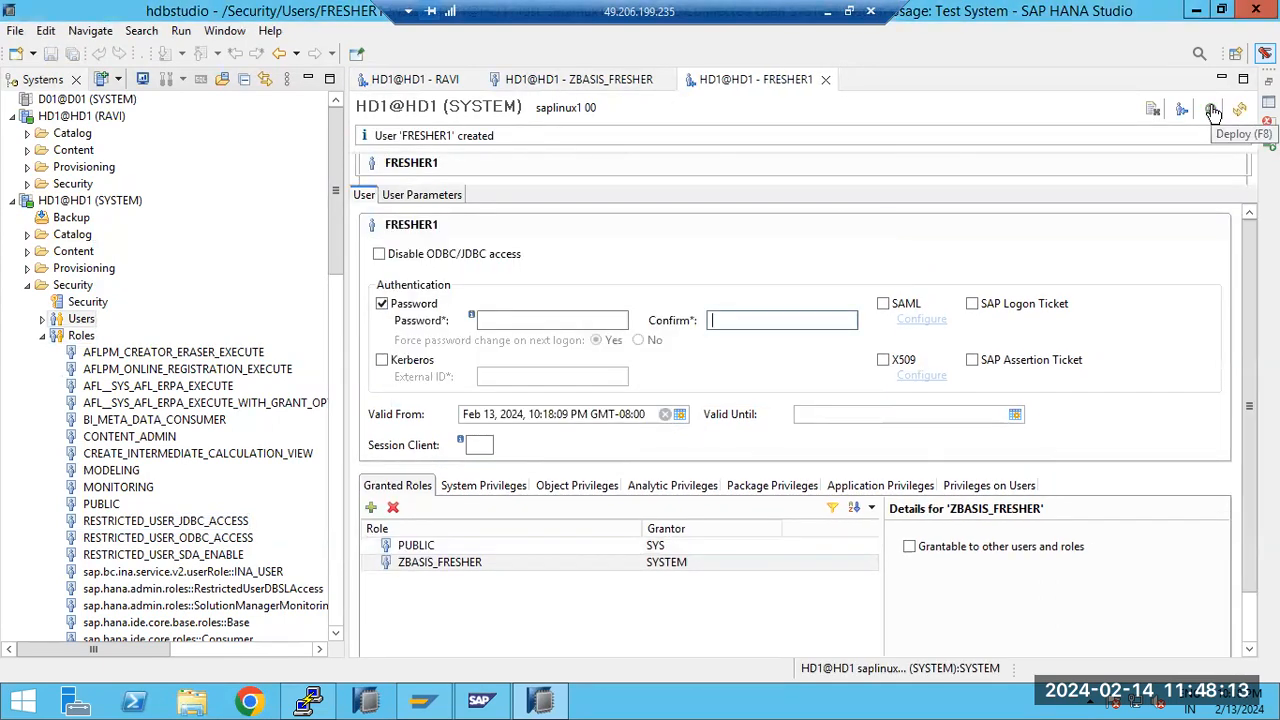
Find FRESHER1 among the SYSTEM connection's HD1 users, open it and check its system privileges
{"action": "left_click", "coordinate": [42, 318]}
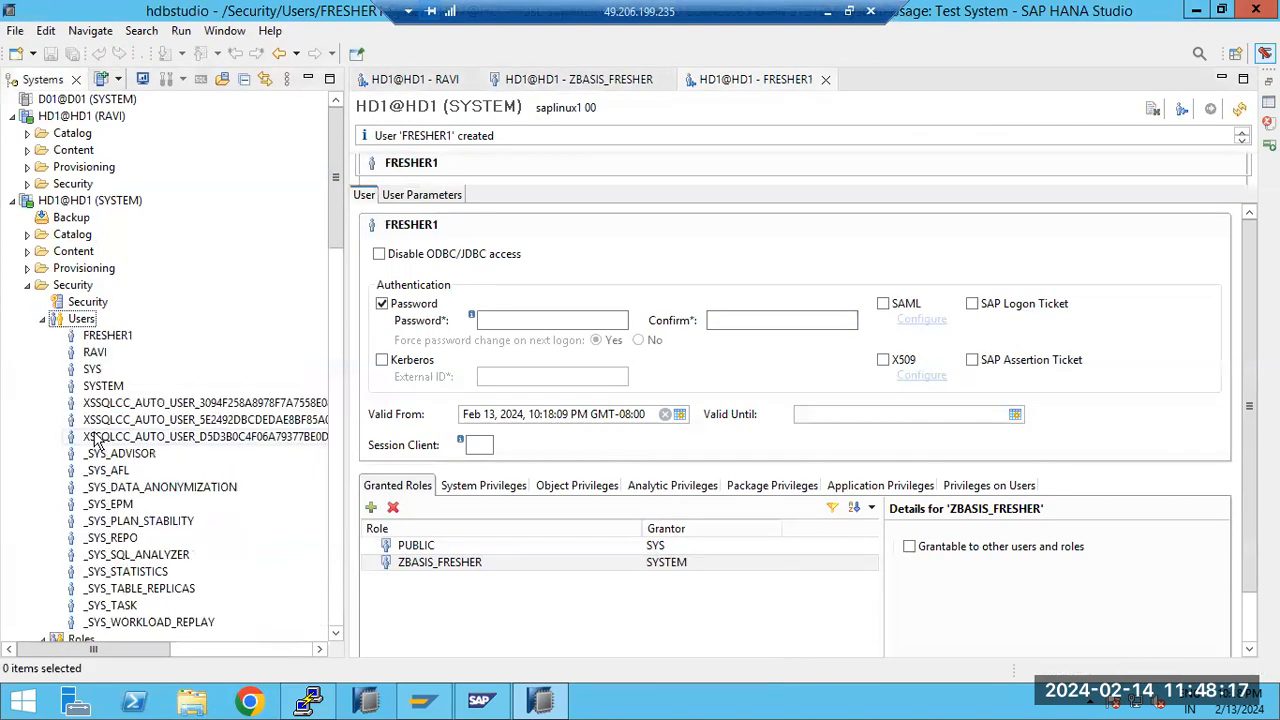
{"action": "left_click", "coordinate": [105, 336]}
{"action": "left_click", "coordinate": [95, 353]}
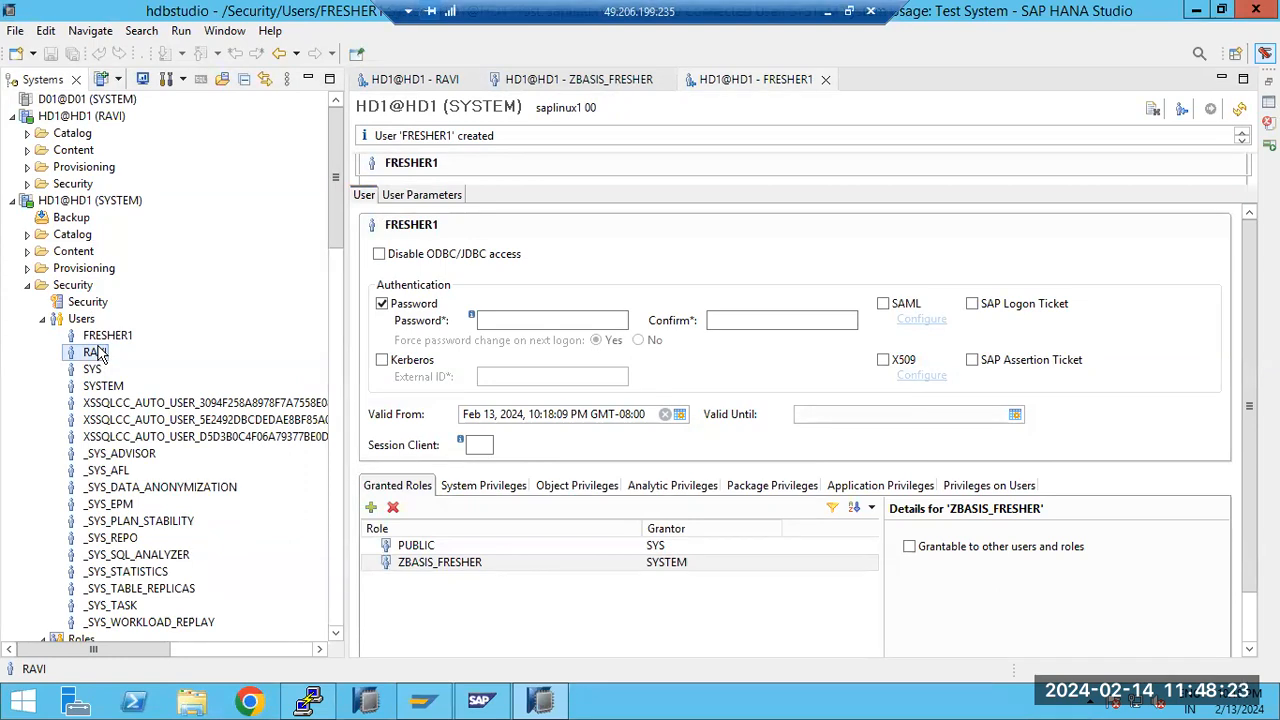
{"action": "double_click", "coordinate": [100, 336]}
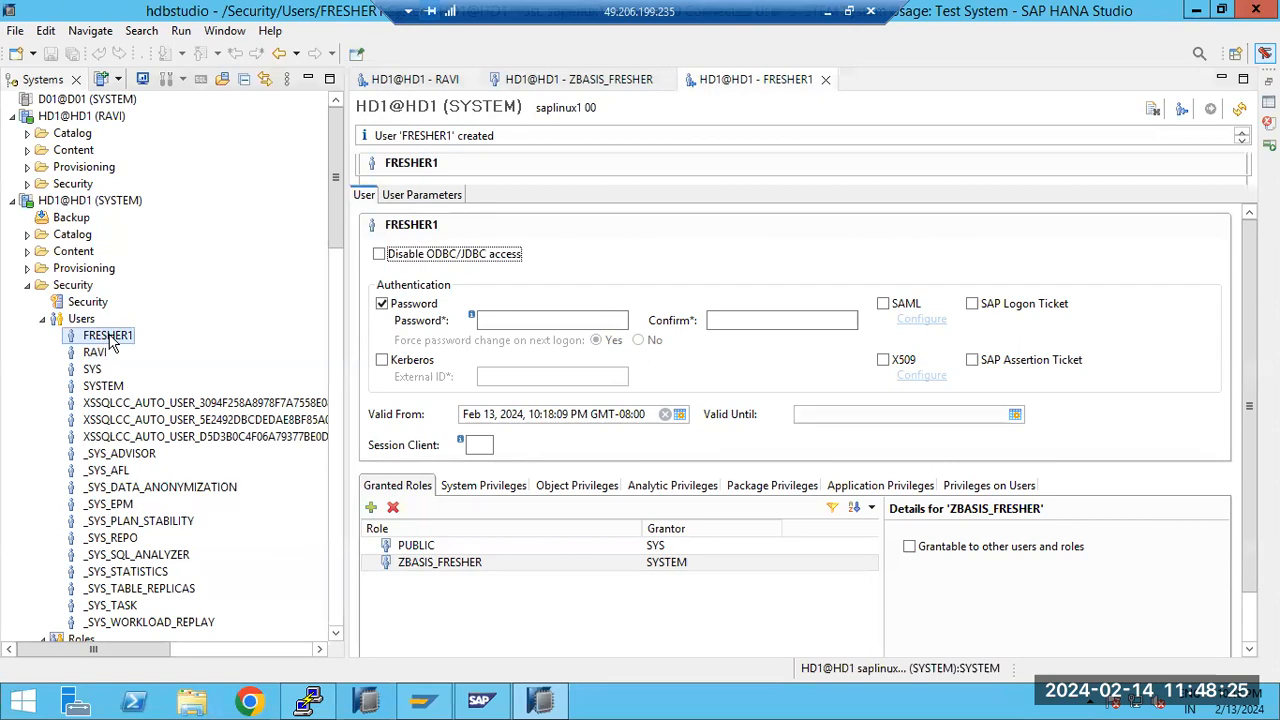
{"action": "left_click", "coordinate": [476, 489]}
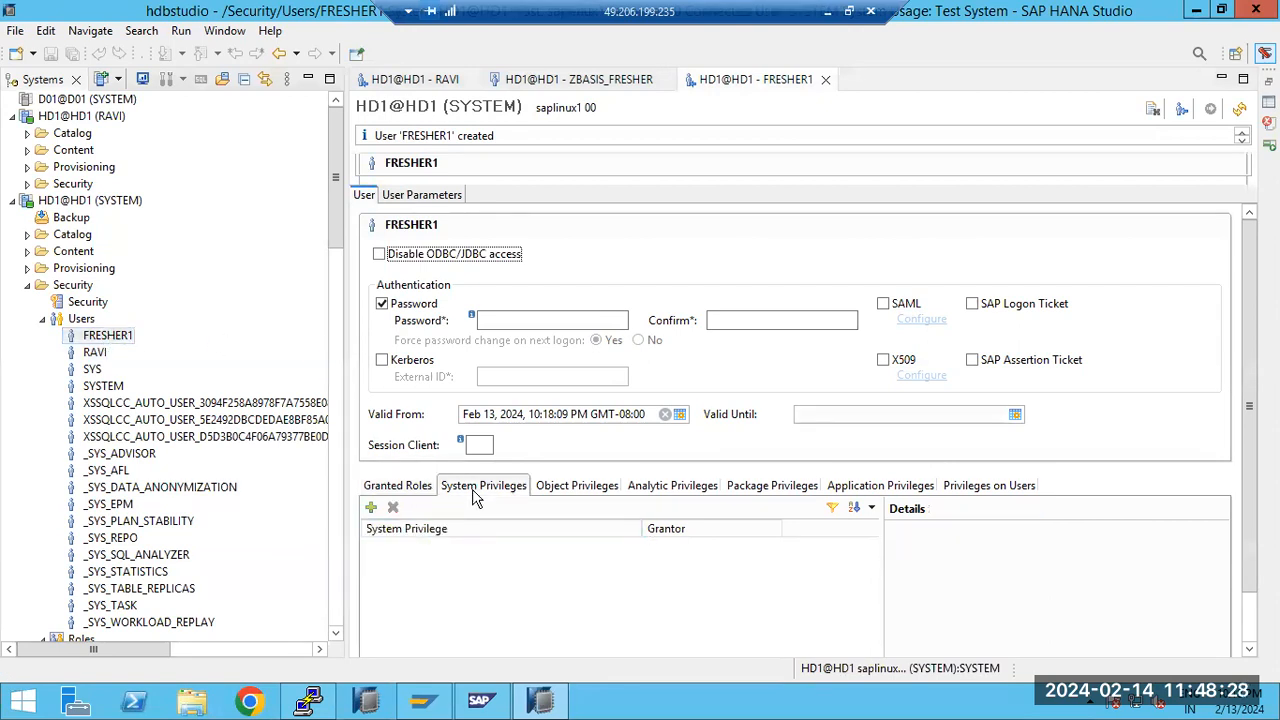
Inspect the ZBASIS_FRESHER role's system privileges from FRESHER1's granted roles, and close the role and FRESHER1 editors
{"action": "left_click", "coordinate": [397, 486]}
{"action": "left_click", "coordinate": [400, 566]}
{"action": "double_click", "coordinate": [400, 566]}
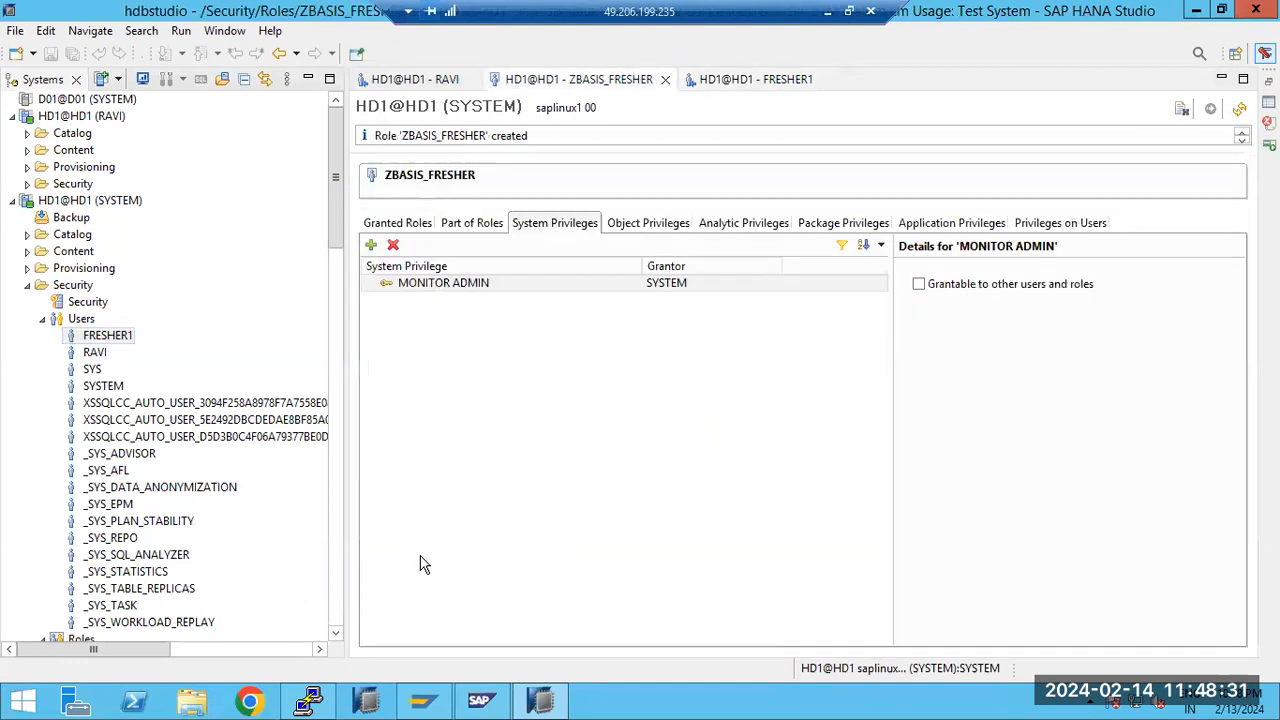
{"action": "left_click", "coordinate": [422, 290]}
{"action": "left_click", "coordinate": [665, 79]}
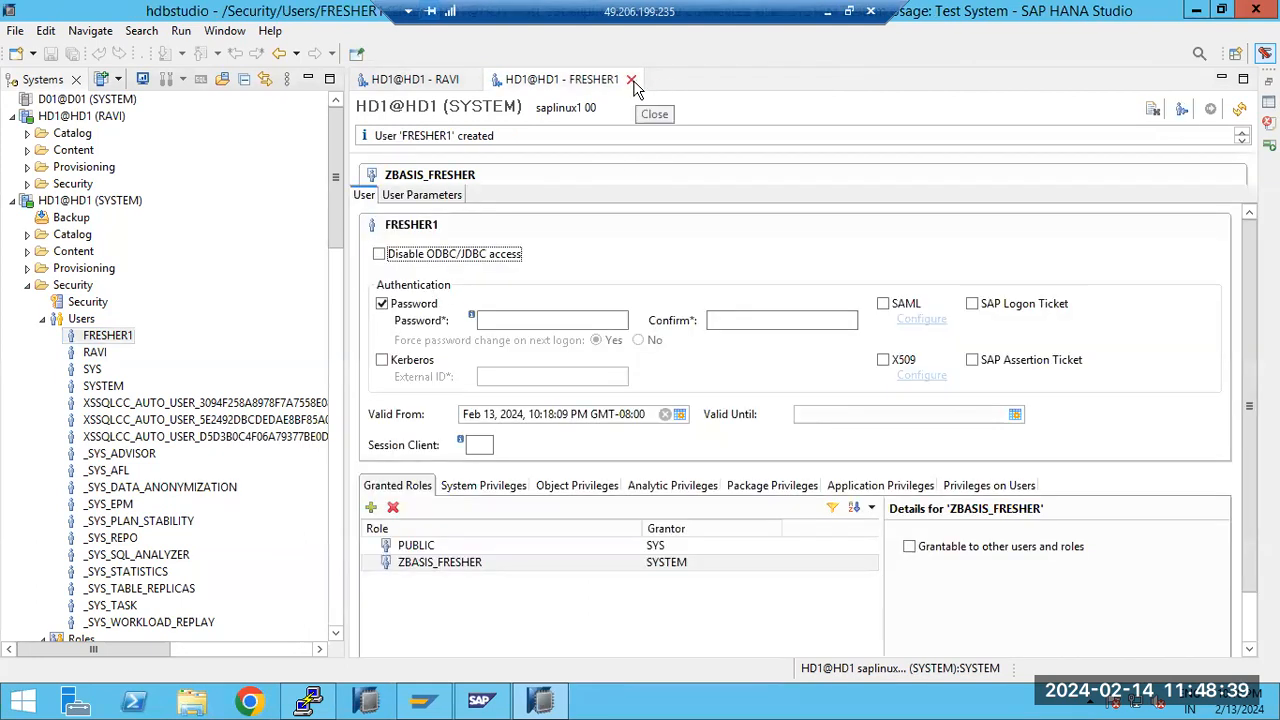
{"action": "left_click", "coordinate": [631, 79]}
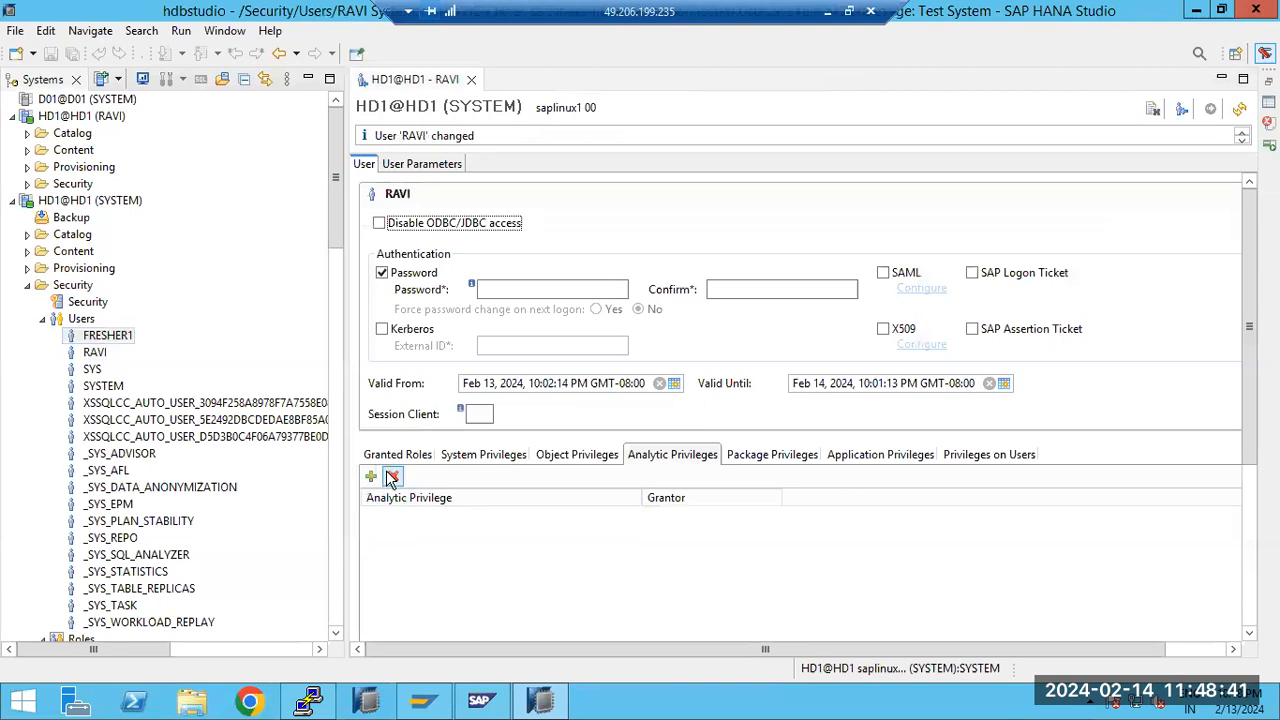
Look through the HD1 users and roles folders and reopen the FRESHER1 user
{"action": "left_click", "coordinate": [42, 320]}
{"action": "left_click", "coordinate": [42, 336]}
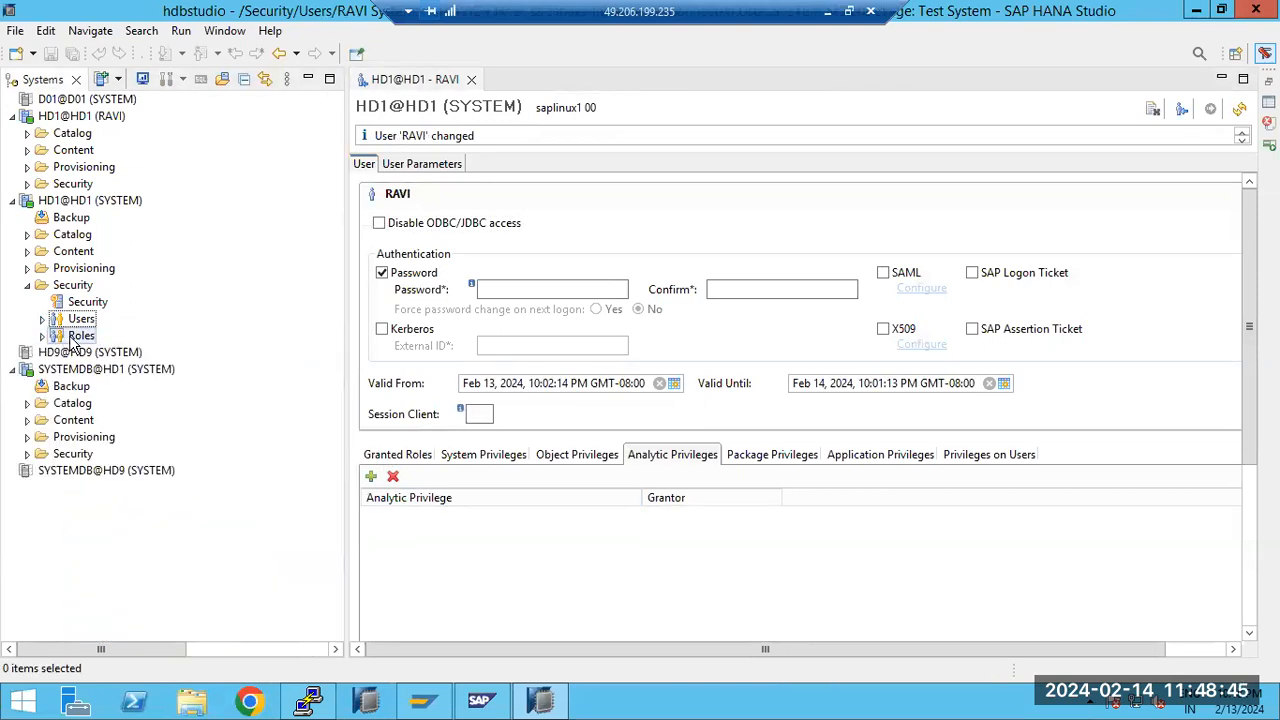
{"action": "left_click", "coordinate": [43, 338]}
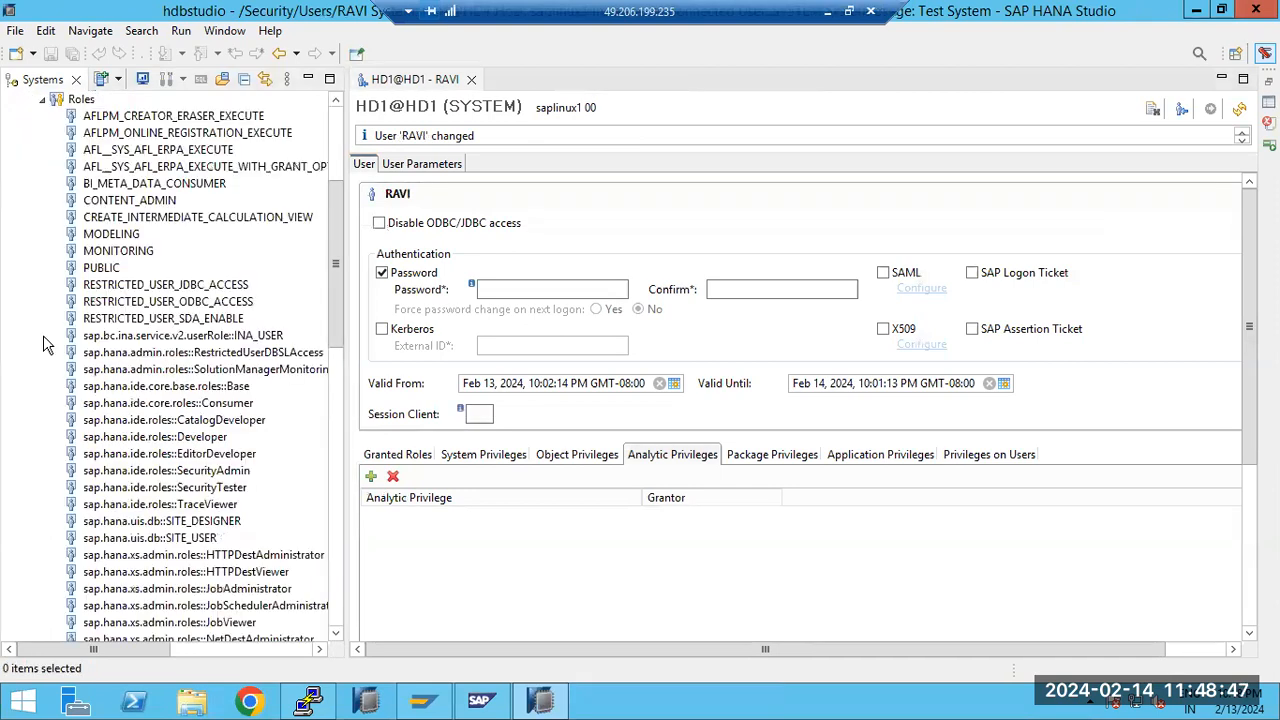
{"action": "scroll", "coordinate": [43, 340], "scroll_direction": "up", "scroll_amount": 5}
{"action": "left_click", "coordinate": [44, 322]}
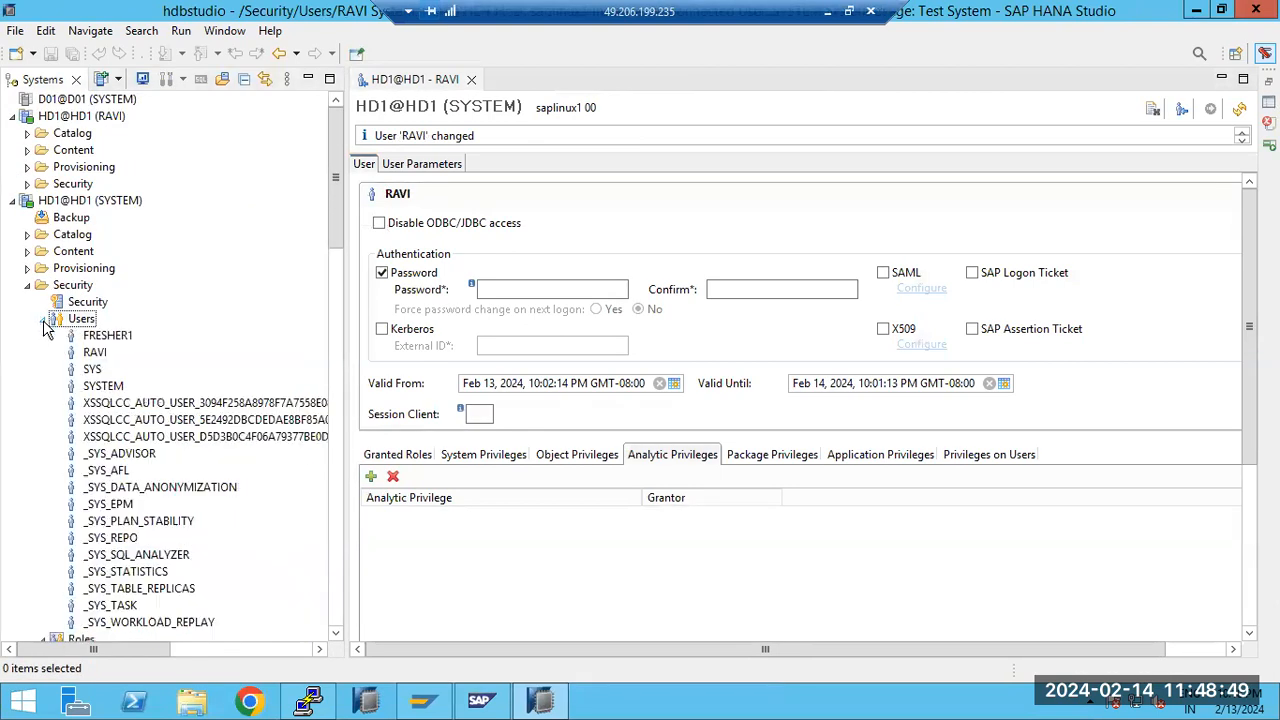
{"action": "left_click", "coordinate": [110, 337]}
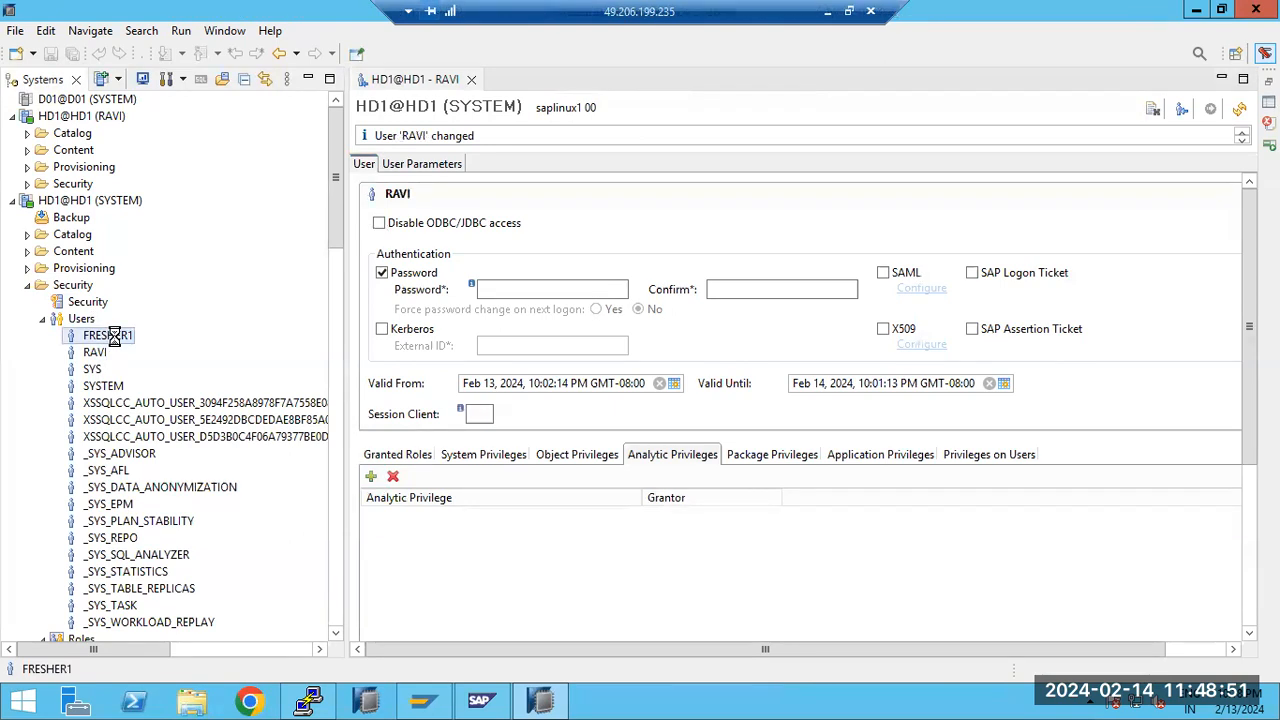
{"action": "double_click", "coordinate": [112, 336]}
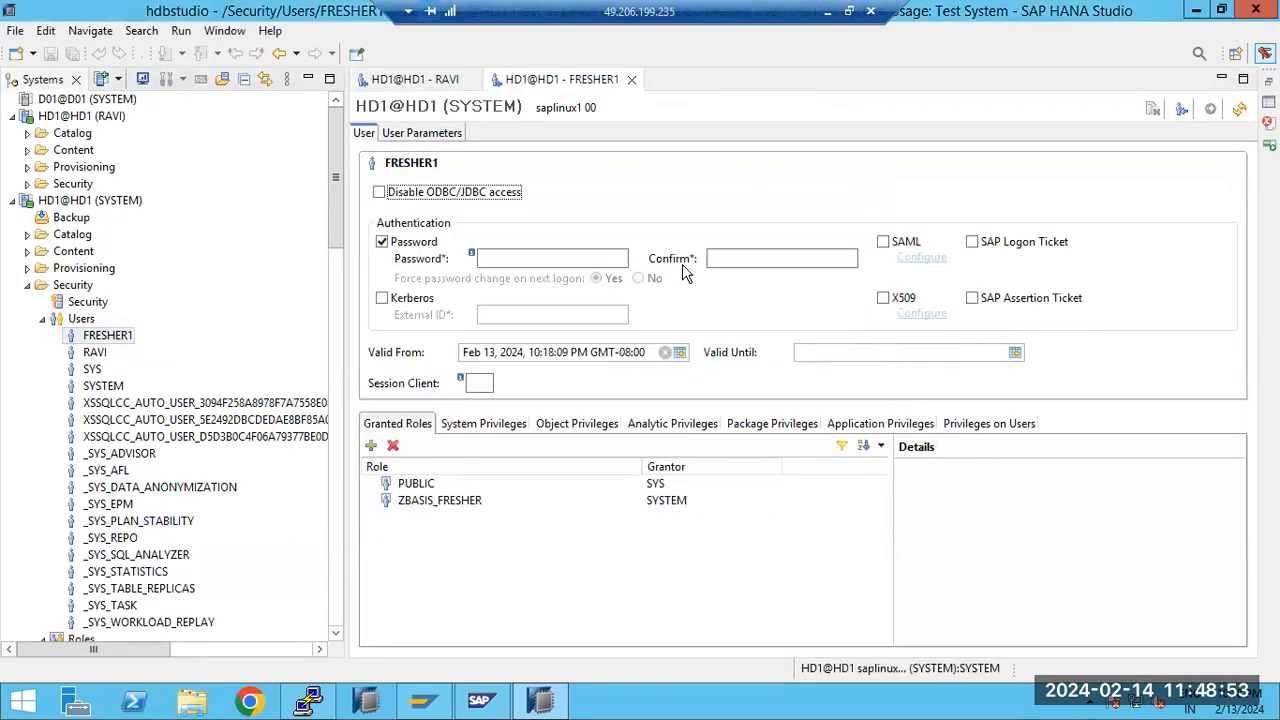
Deactivate the FRESHER1 user and activate it again, confirming both changes
{"action": "left_click", "coordinate": [1182, 109]}
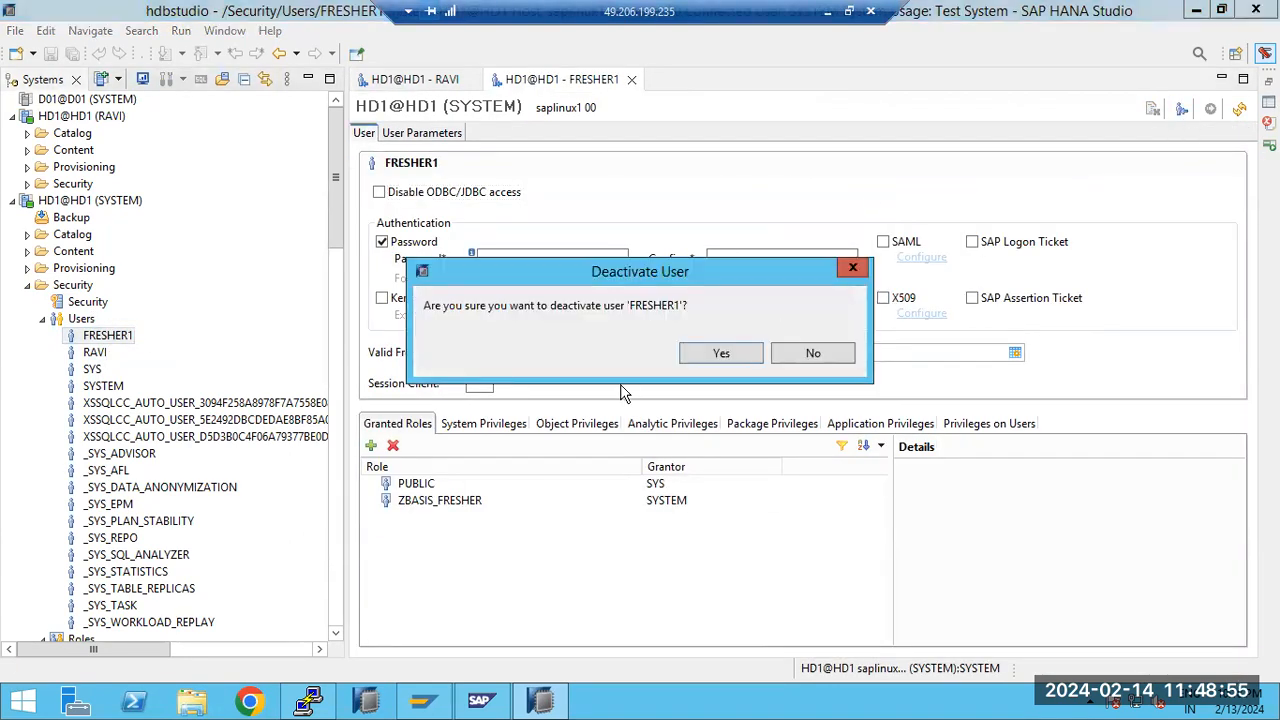
{"action": "left_click", "coordinate": [721, 353]}
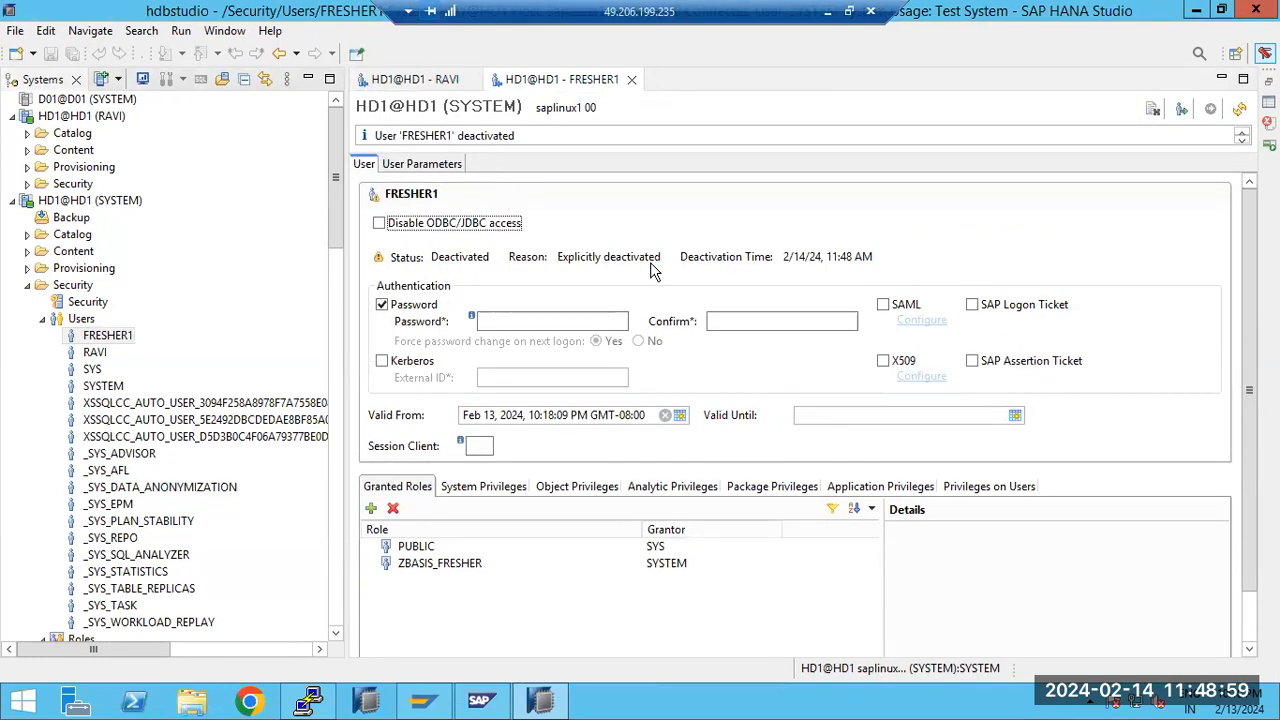
{"action": "left_click", "coordinate": [1181, 110]}
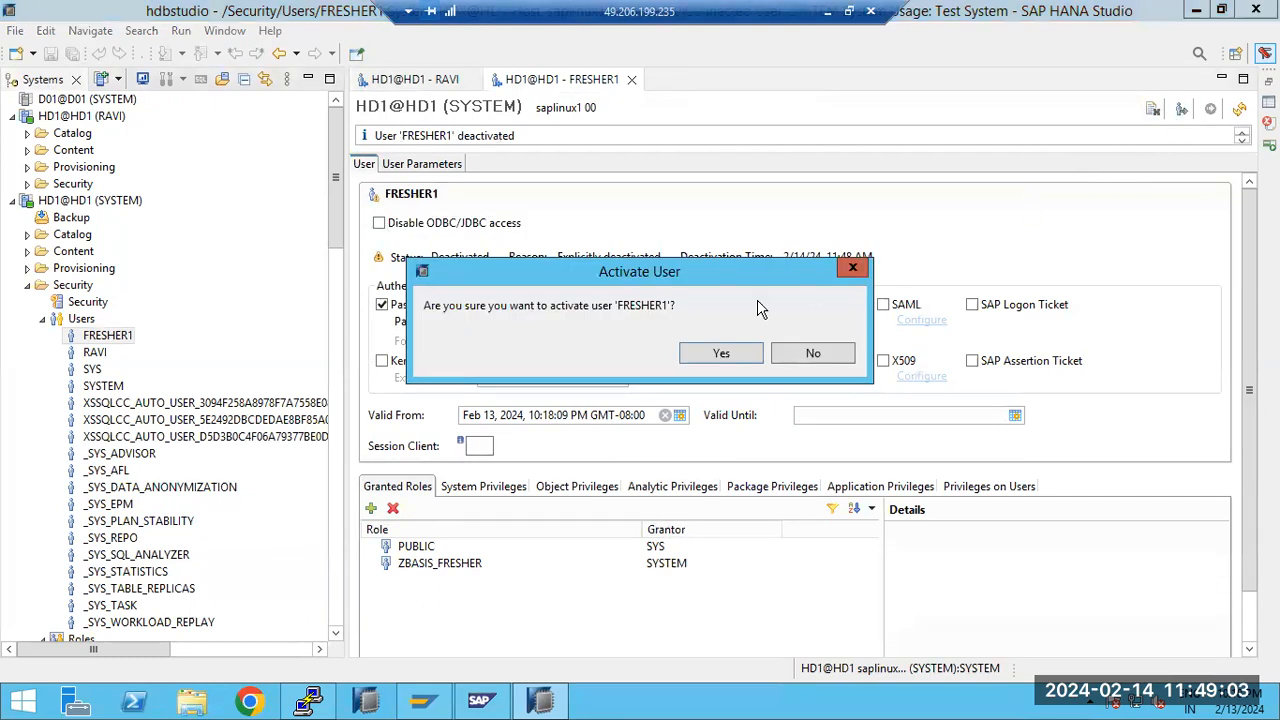
{"action": "left_click", "coordinate": [710, 350]}
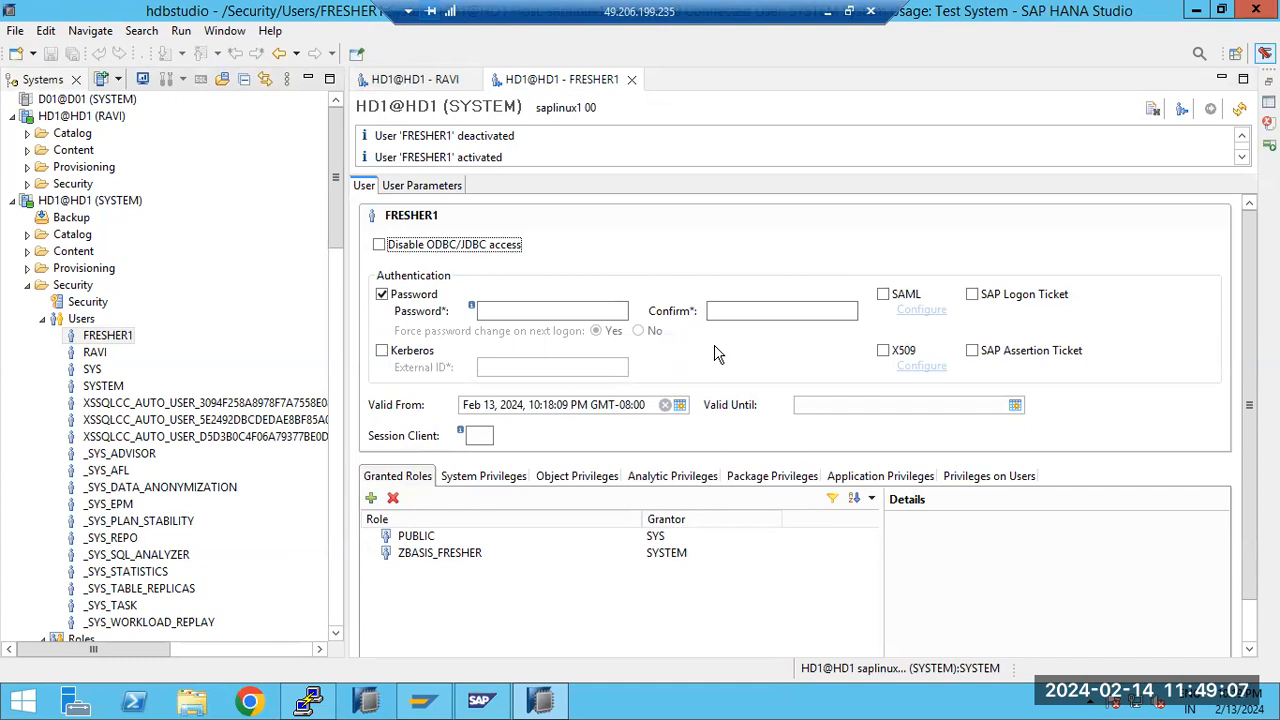
Open the HD1 security settings and review the password policy, including allowed failed logon attempts and initial password lifetime
{"action": "left_click", "coordinate": [50, 319]}
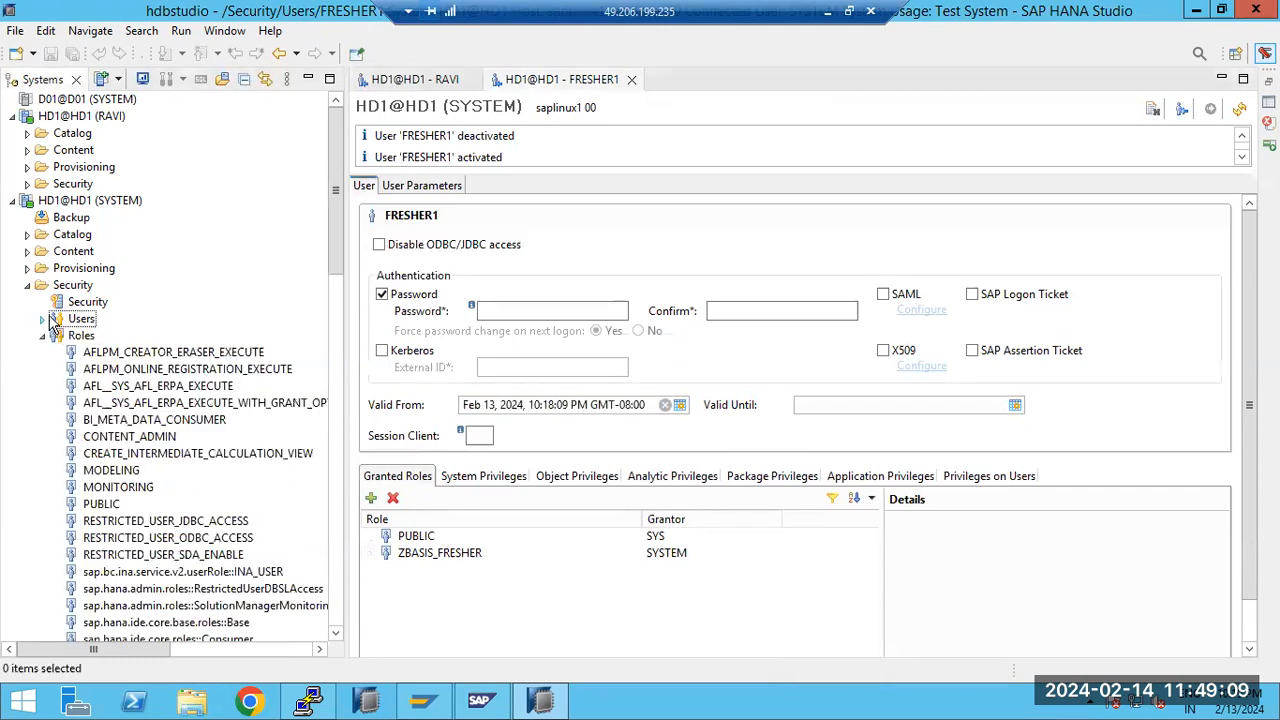
{"action": "left_click", "coordinate": [87, 301]}
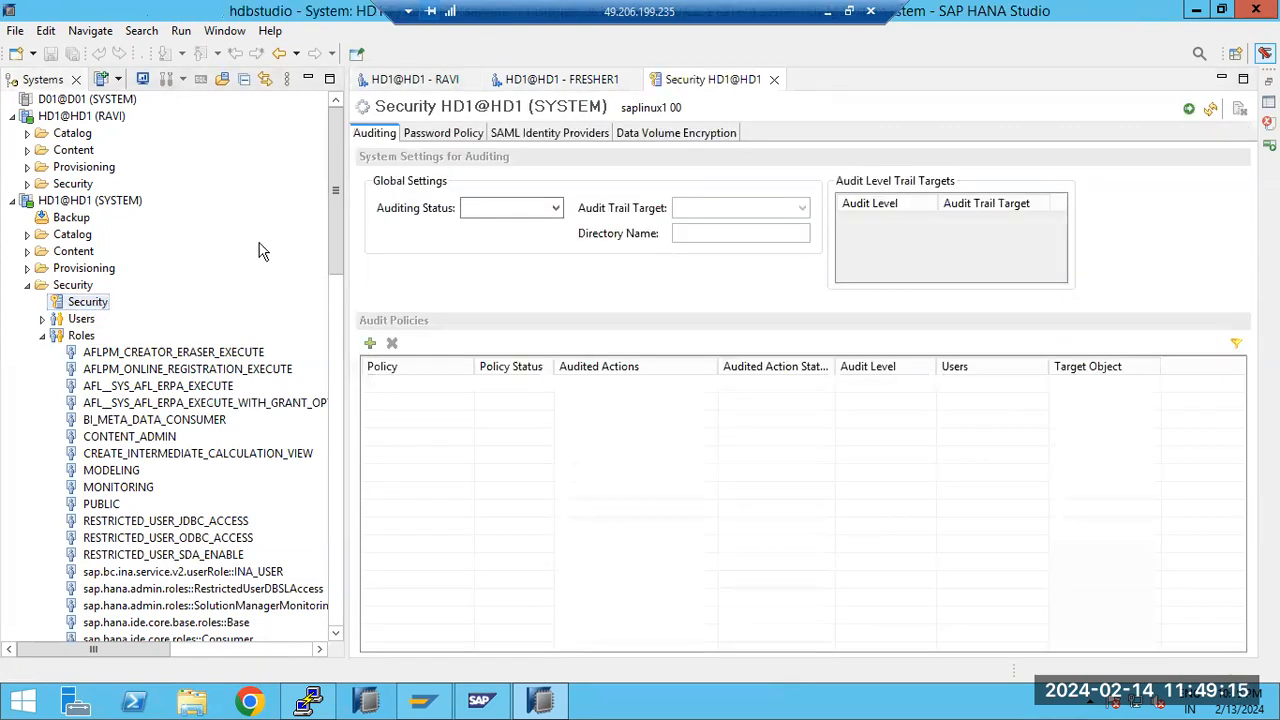
{"action": "left_click", "coordinate": [440, 135]}
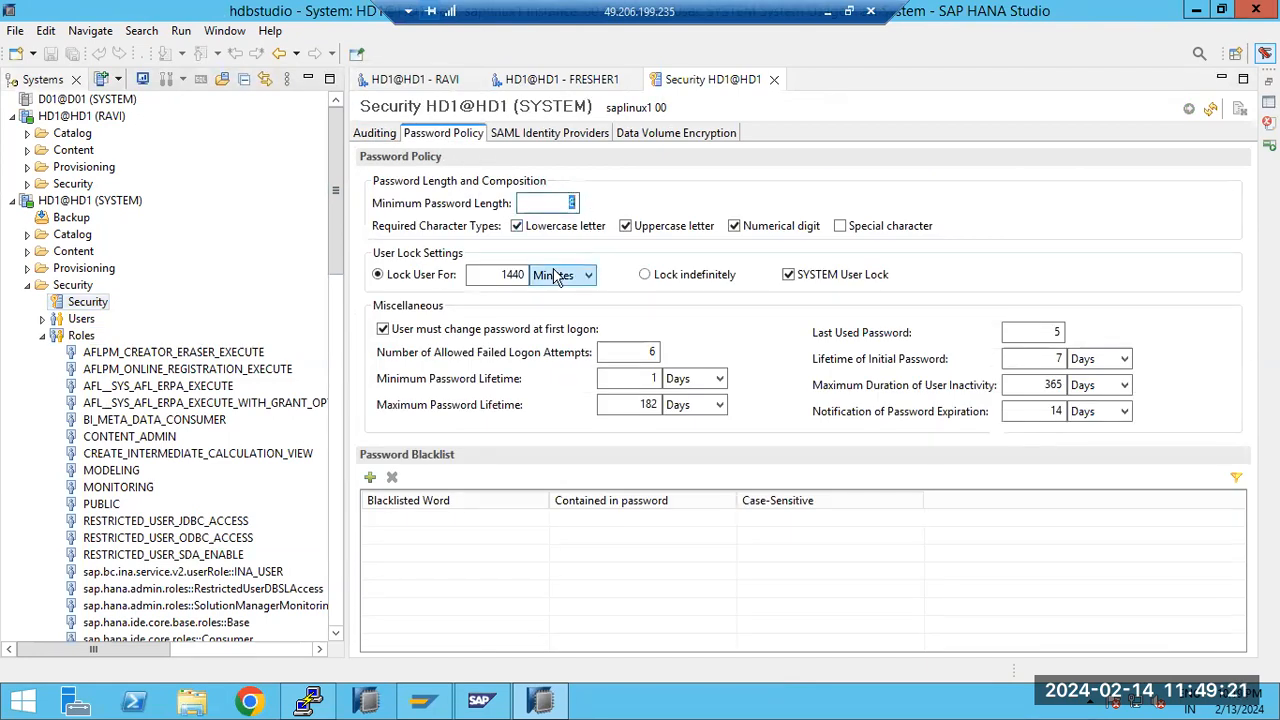
{"action": "left_click", "coordinate": [622, 350]}
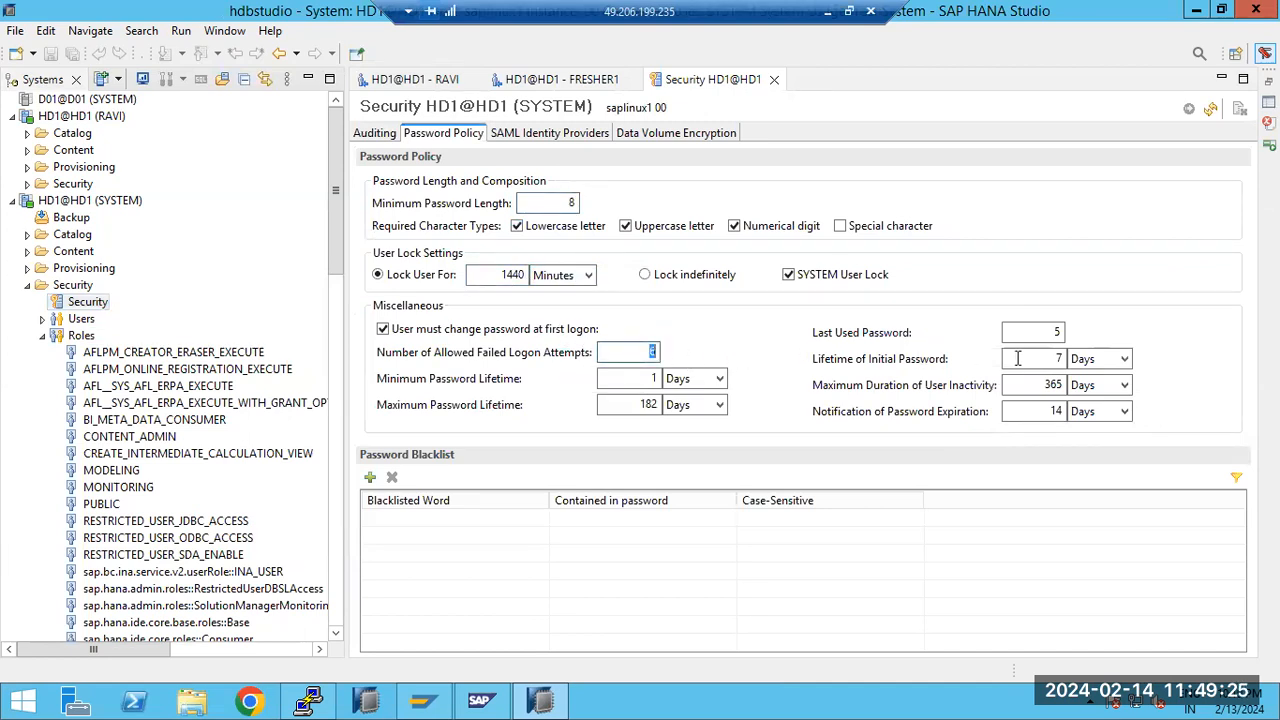
{"action": "left_click", "coordinate": [1058, 358]}
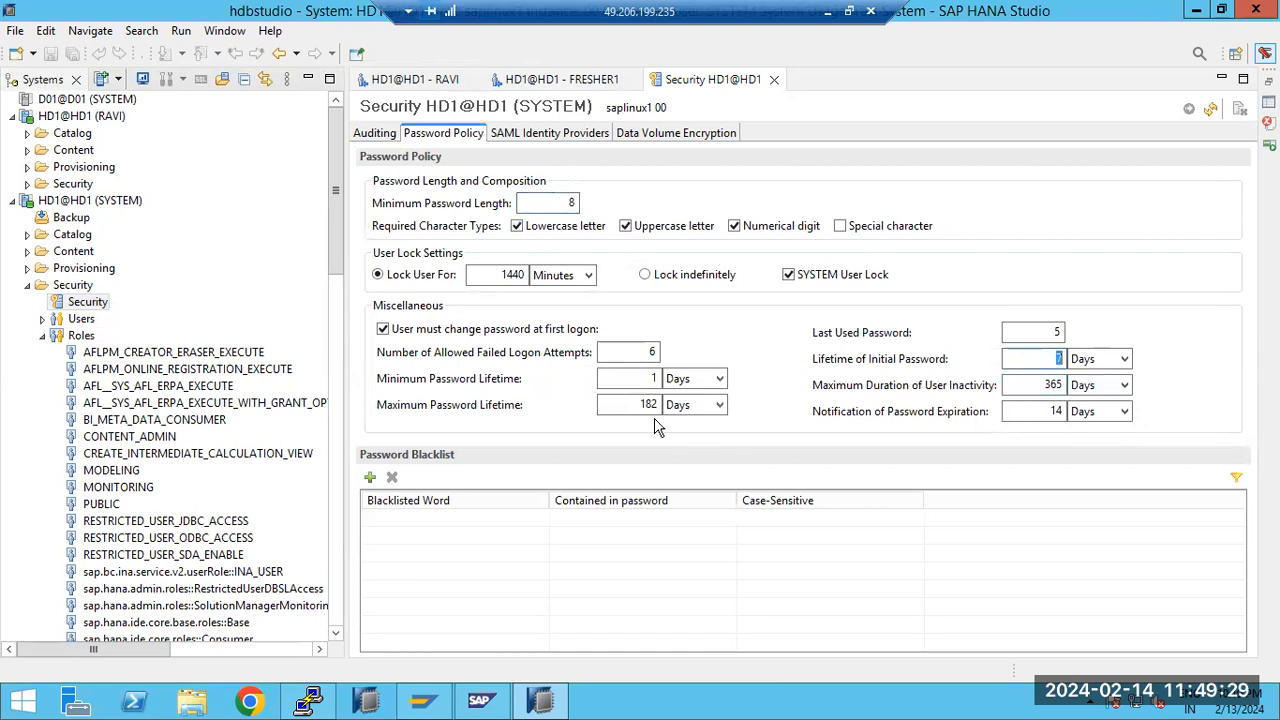
Add a new entry to the password blacklist, and look at the SAML identity provider and data volume encryption settings
{"action": "left_click", "coordinate": [370, 478]}
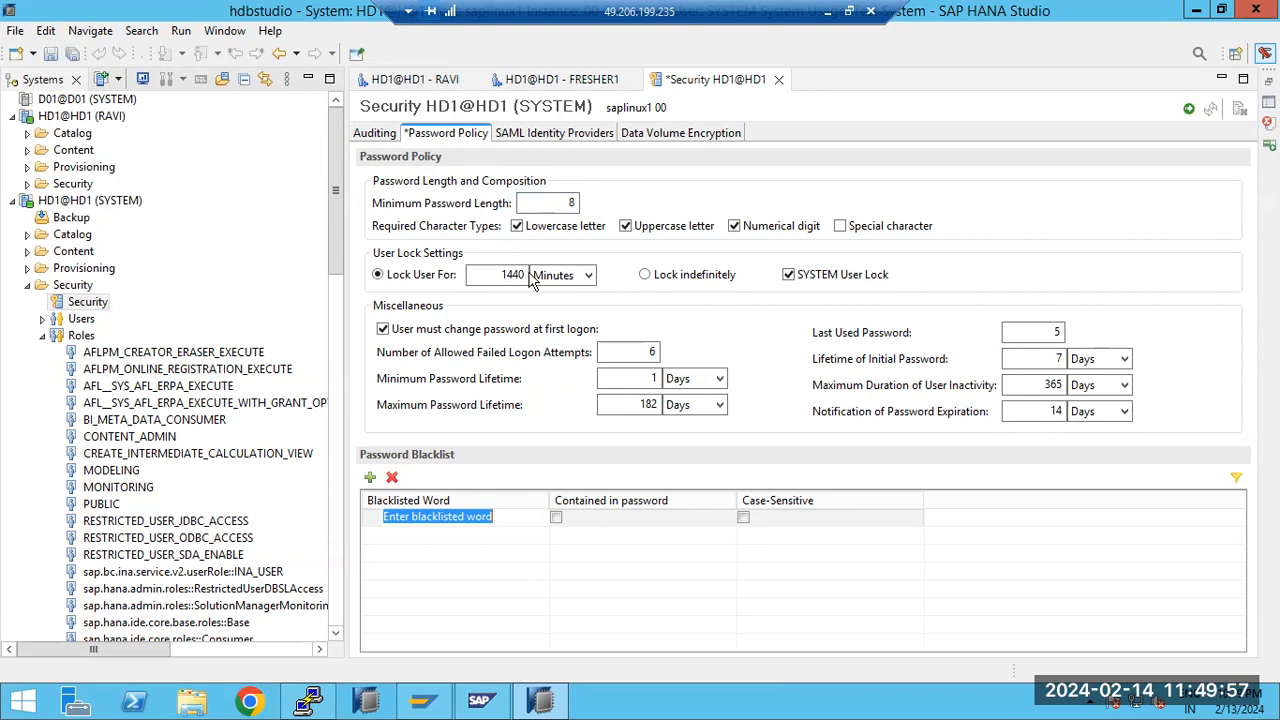
{"action": "left_click", "coordinate": [518, 136]}
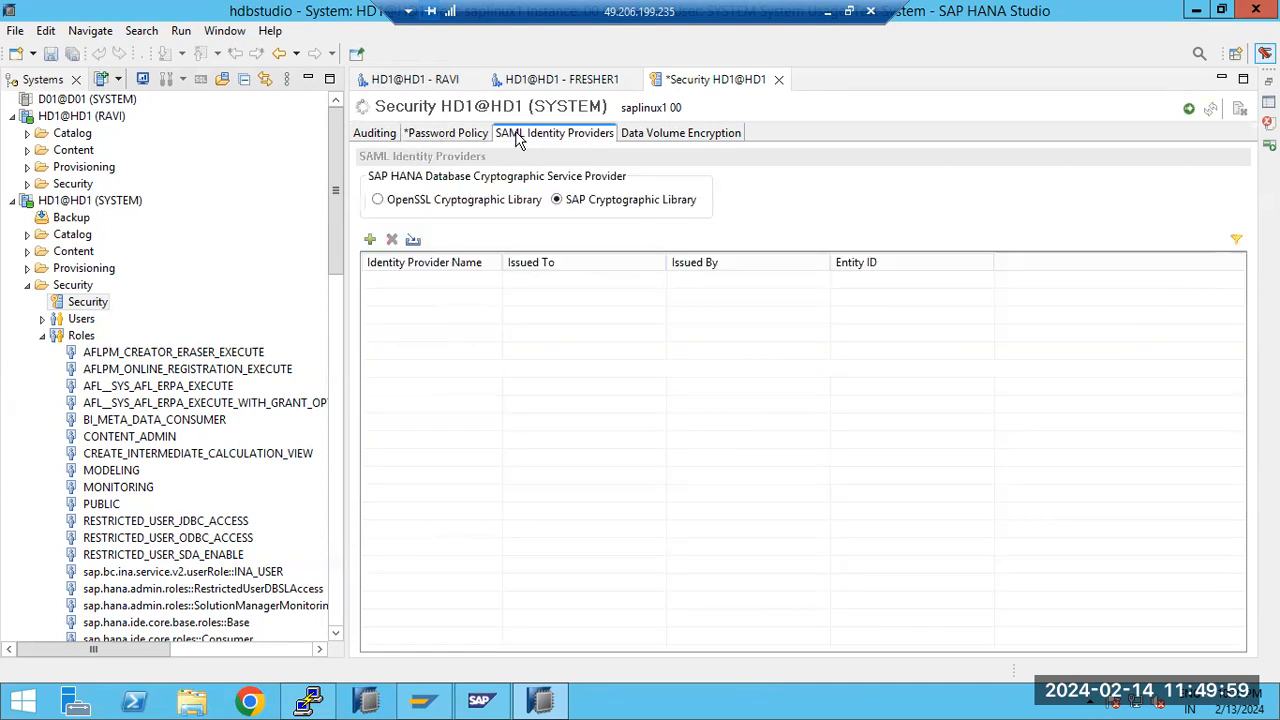
{"action": "left_click", "coordinate": [644, 139]}
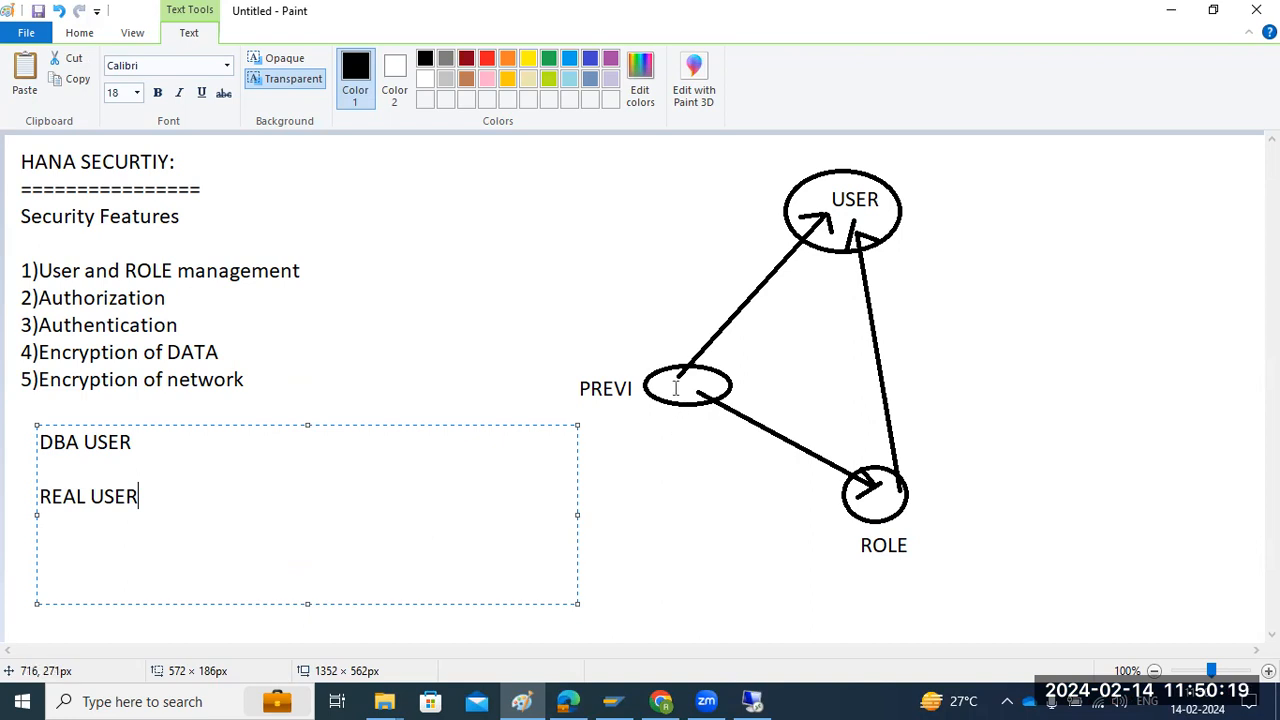
In the Paint notes, add the text "/hana/data" beside the "Encryption of DATA" item and highlight its "/data" part
{"action": "left_click_drag", "start_coordinate": [322, 336], "coordinate": [566, 378]}
{"action": "type", "text": "/"}
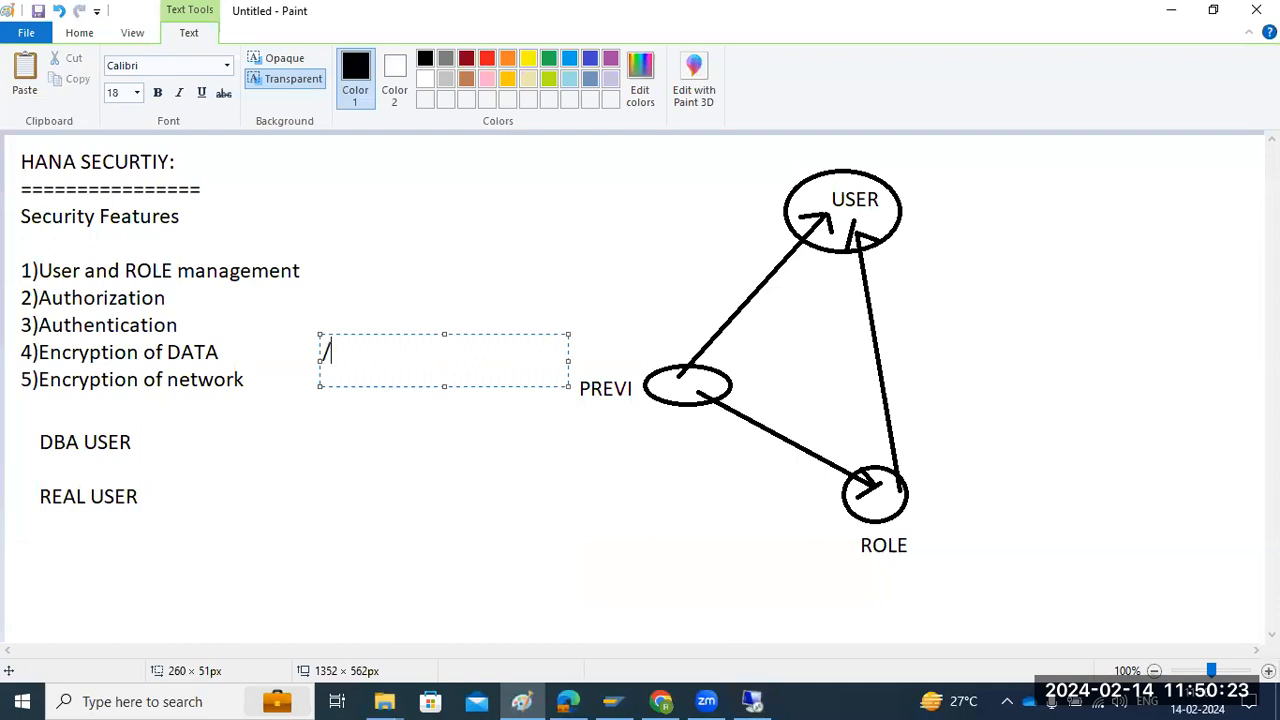
{"action": "type", "text": "hana/data"}
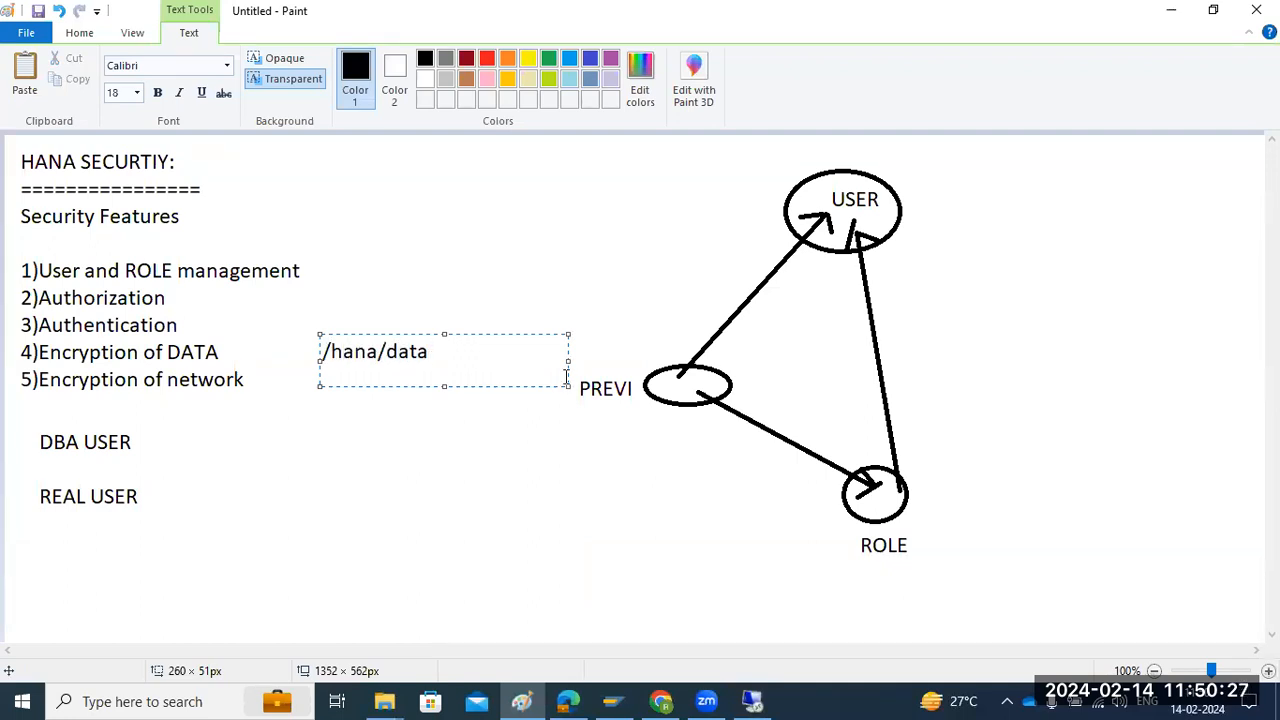
{"action": "left_click_drag", "start_coordinate": [378, 352], "coordinate": [443, 352]}
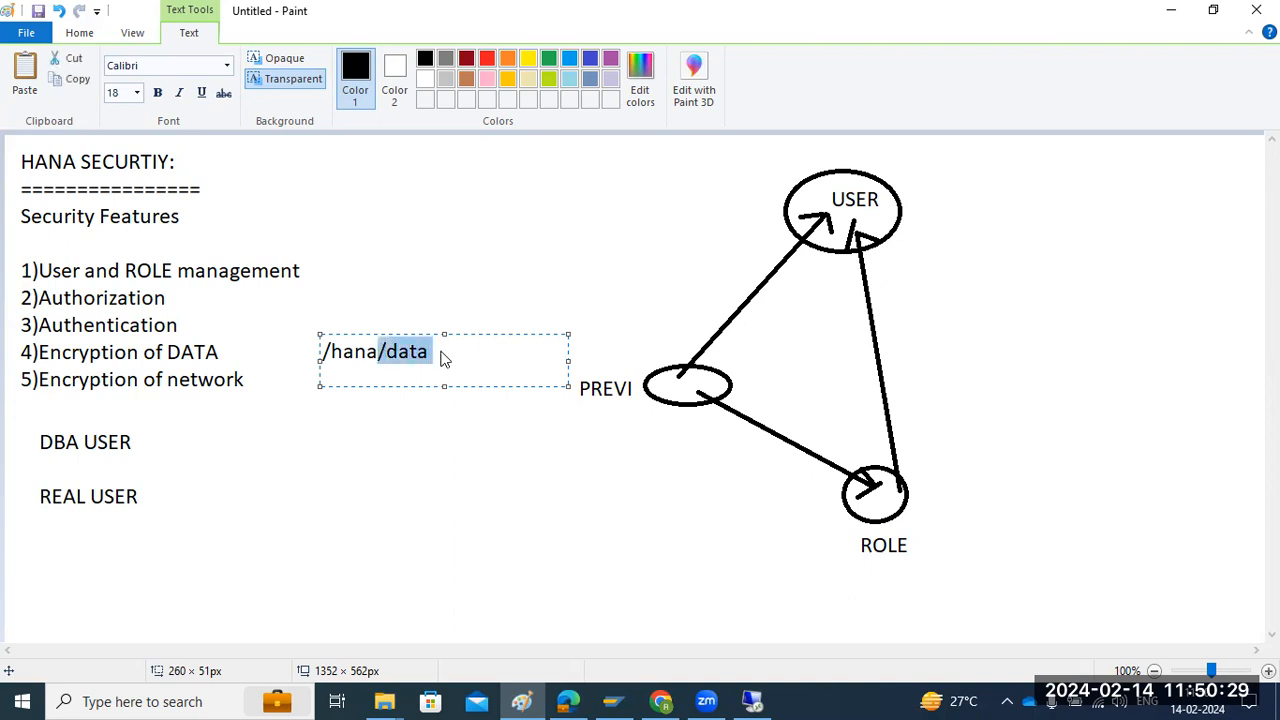
{"action": "left_click", "coordinate": [432, 352]}
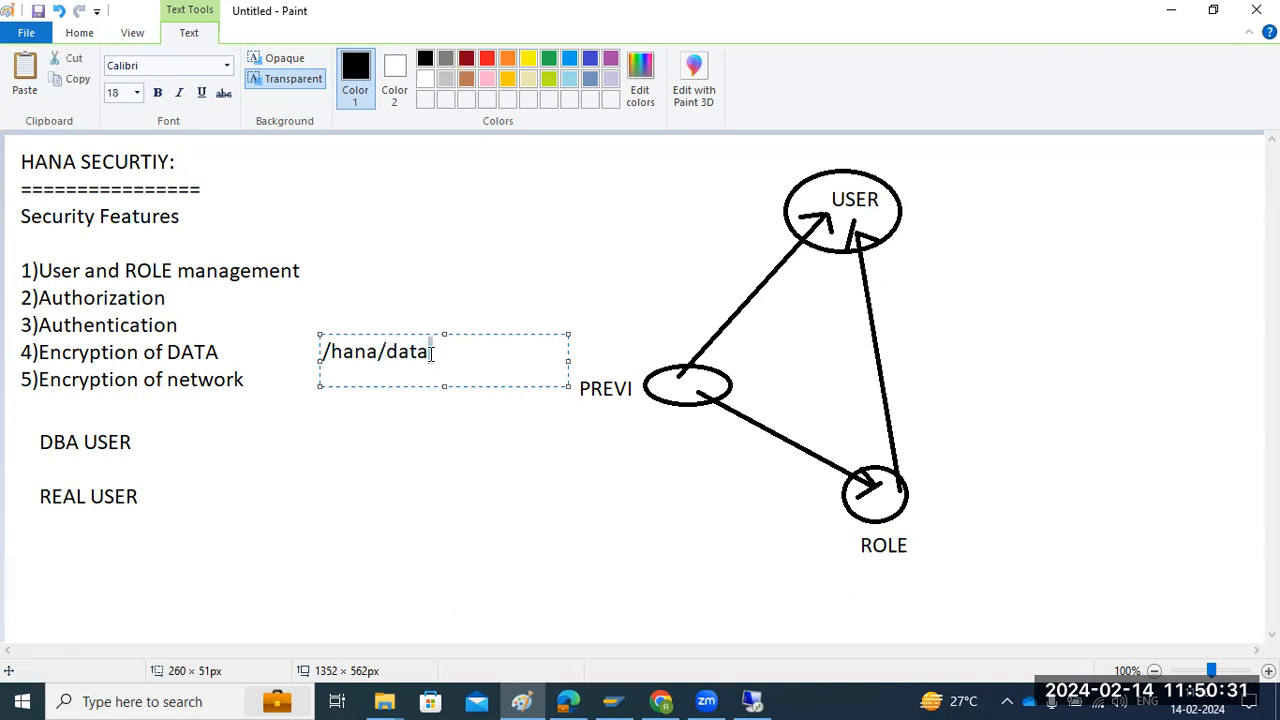
Switch back to SAP HANA Studio and check the data volume encryption status of the xsengine and indexserver services
{"action": "left_click", "coordinate": [752, 701]}
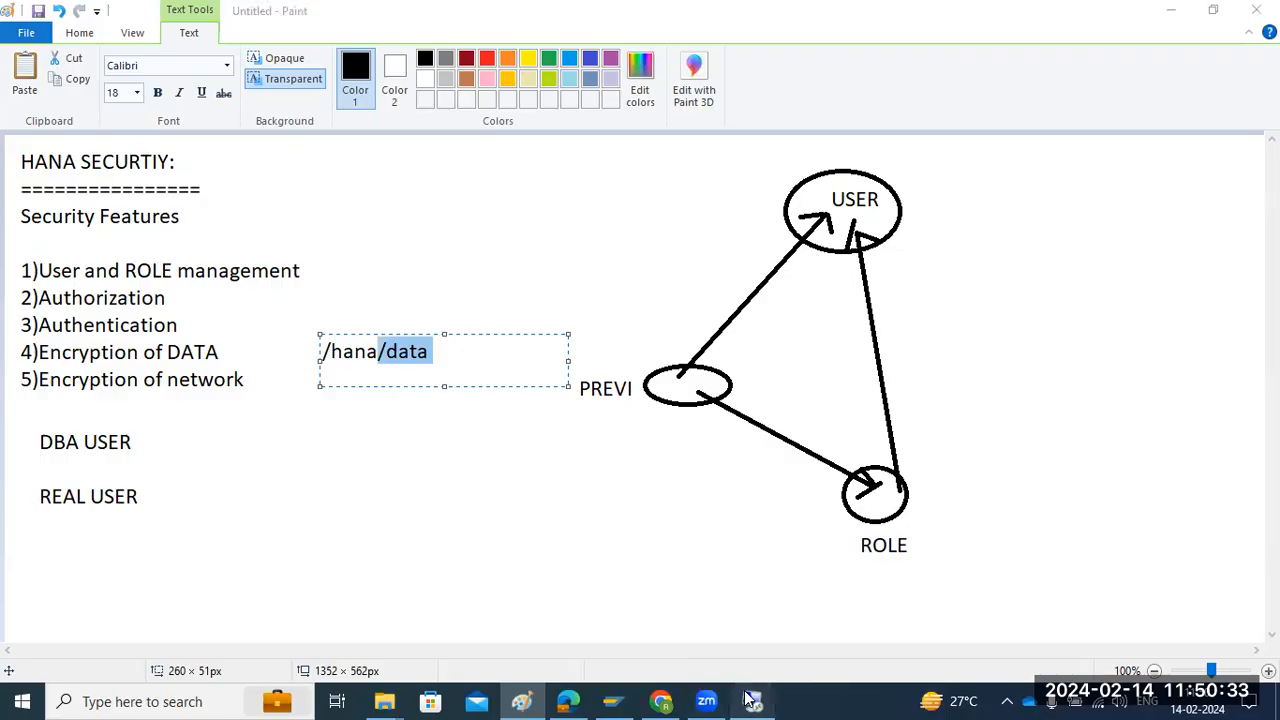
{"action": "left_click", "coordinate": [435, 245]}
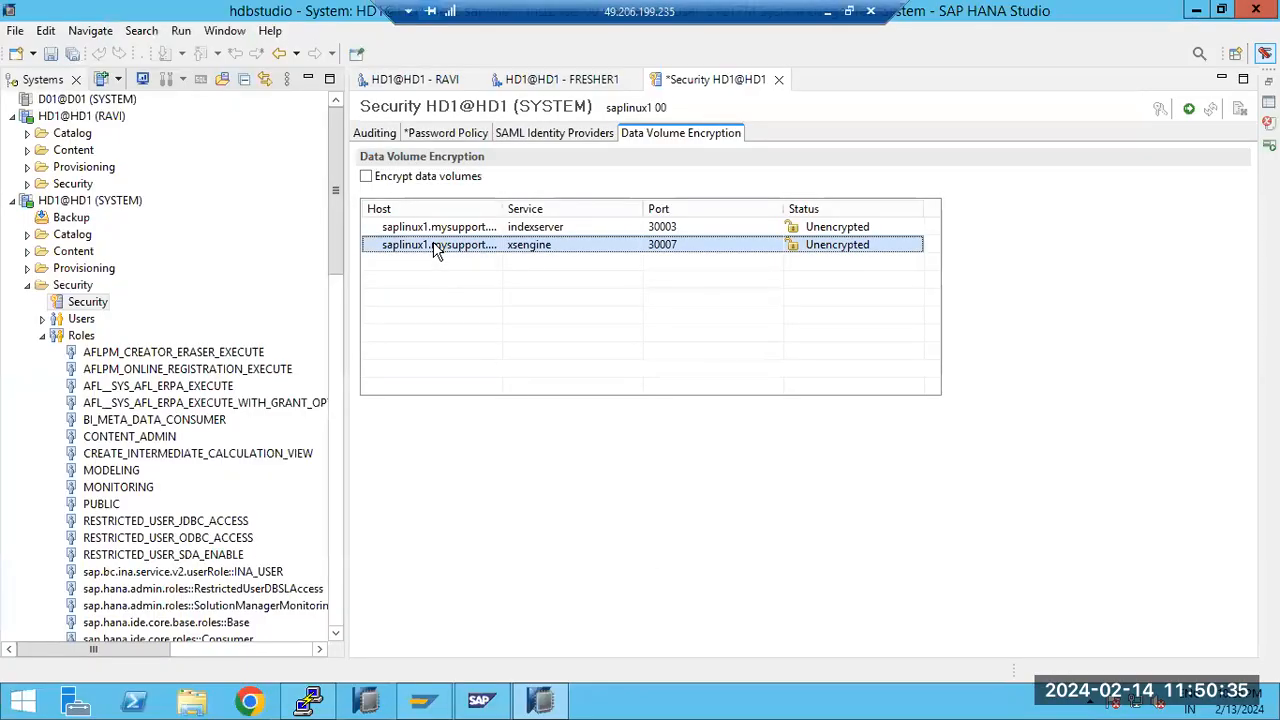
{"action": "left_click", "coordinate": [437, 228]}
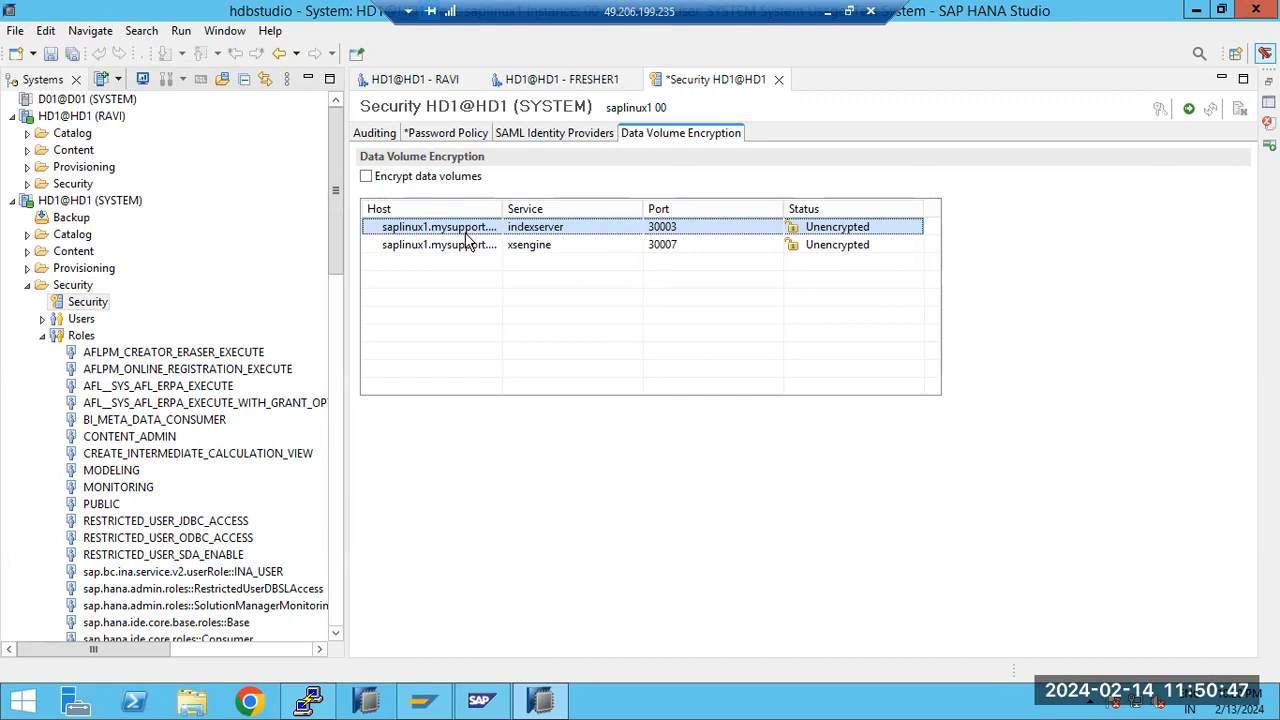
Set the auditing status to Enabled in the HD1 security settings
{"action": "left_click", "coordinate": [372, 134]}
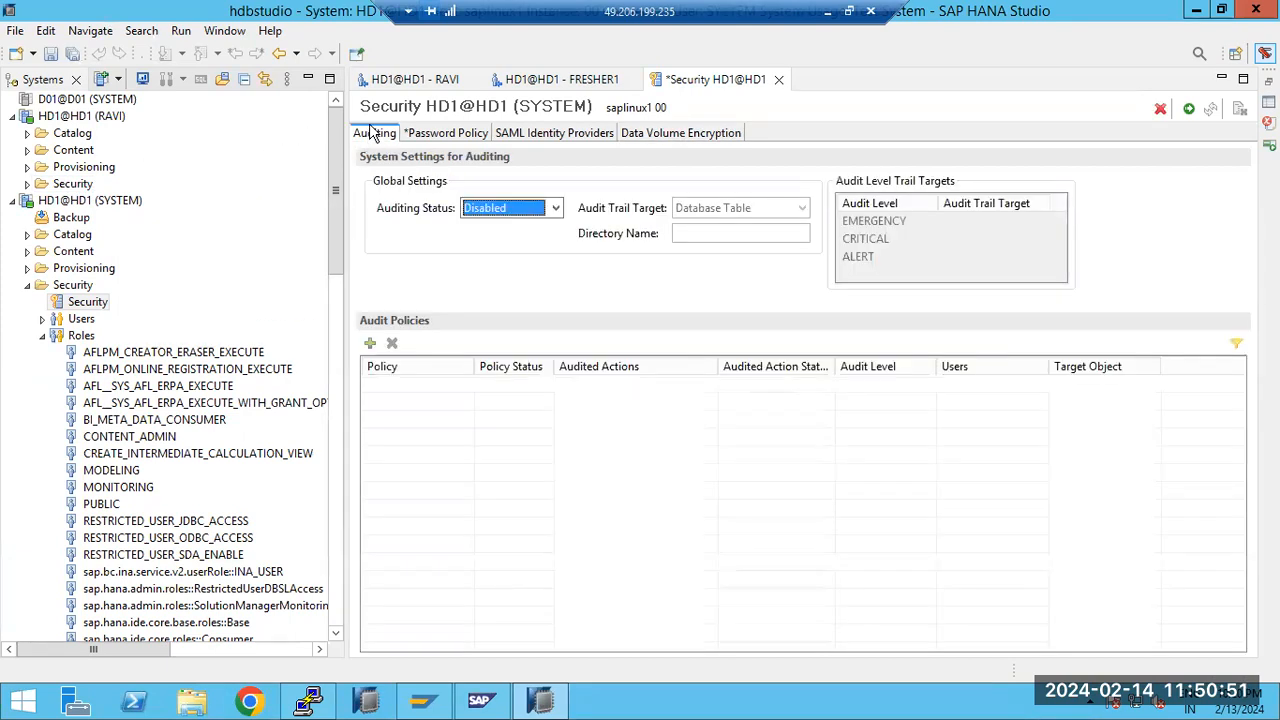
{"action": "left_click", "coordinate": [555, 208]}
{"action": "left_click", "coordinate": [482, 227]}
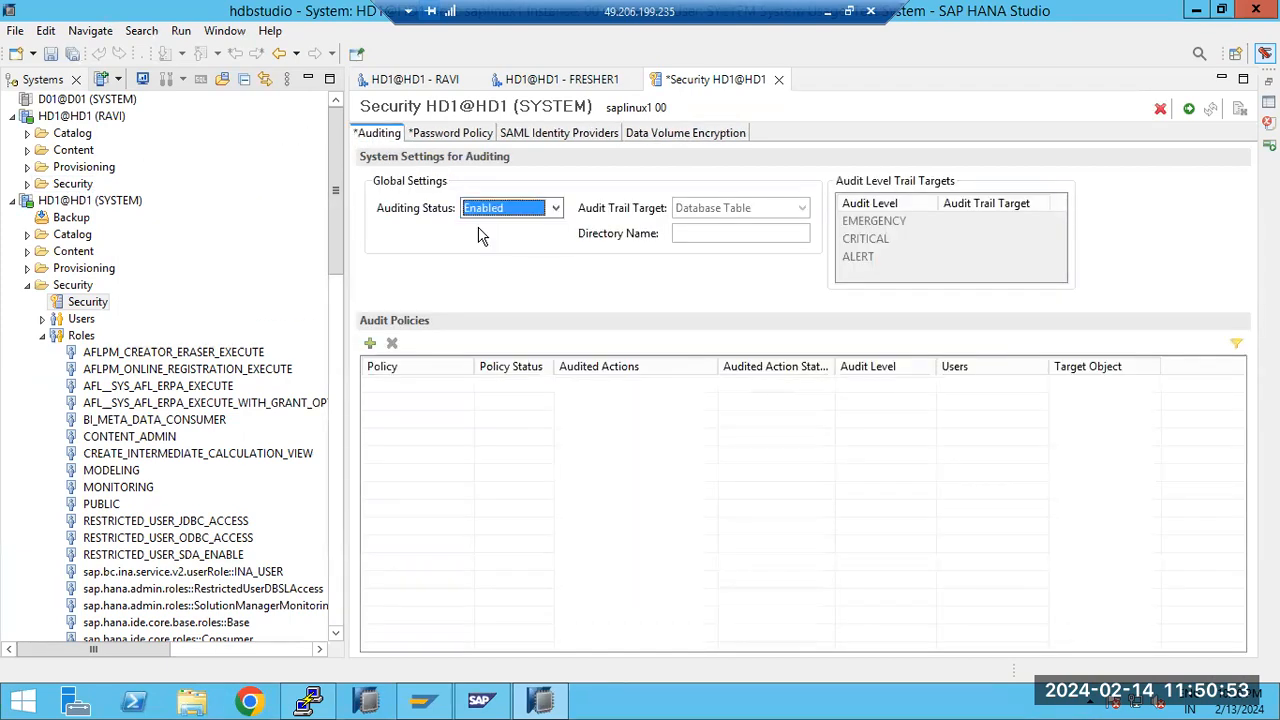
Add an audit policy named USERS and include all Data Provisioning actions in it
{"action": "left_click", "coordinate": [370, 343]}
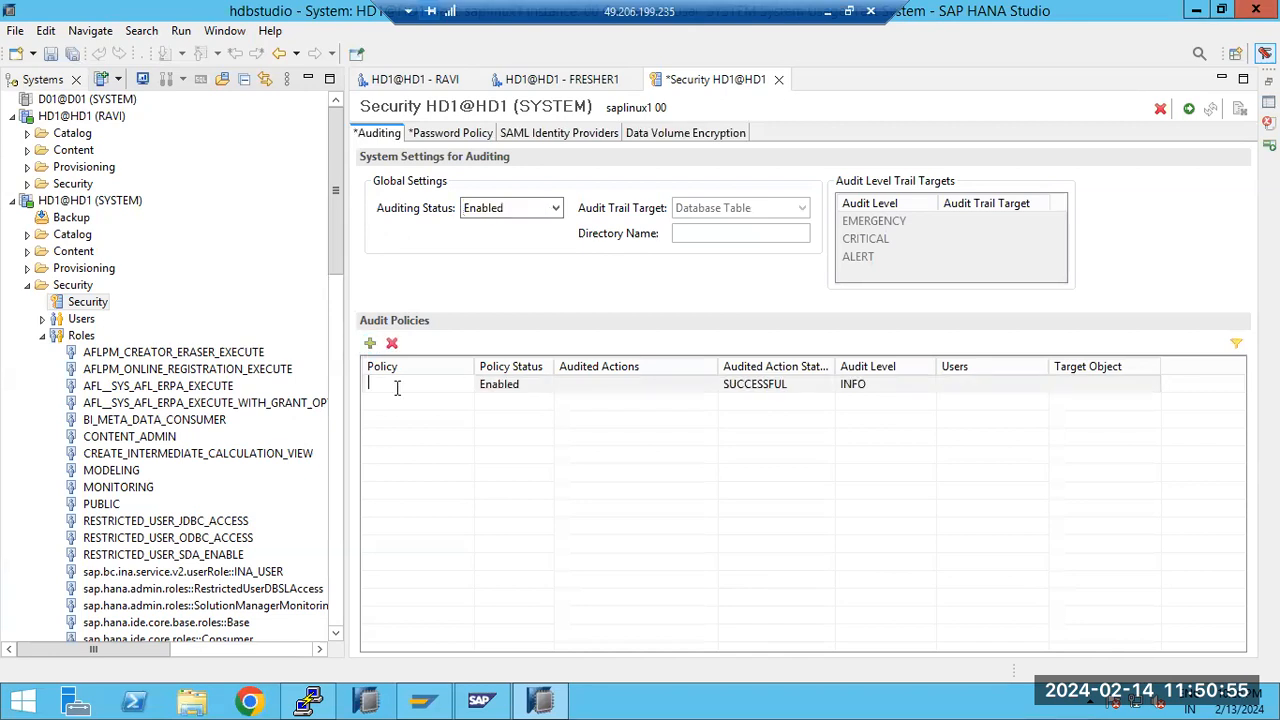
{"action": "type", "text": "USERS"}
{"action": "left_click", "coordinate": [650, 388]}
{"action": "left_click", "coordinate": [707, 386]}
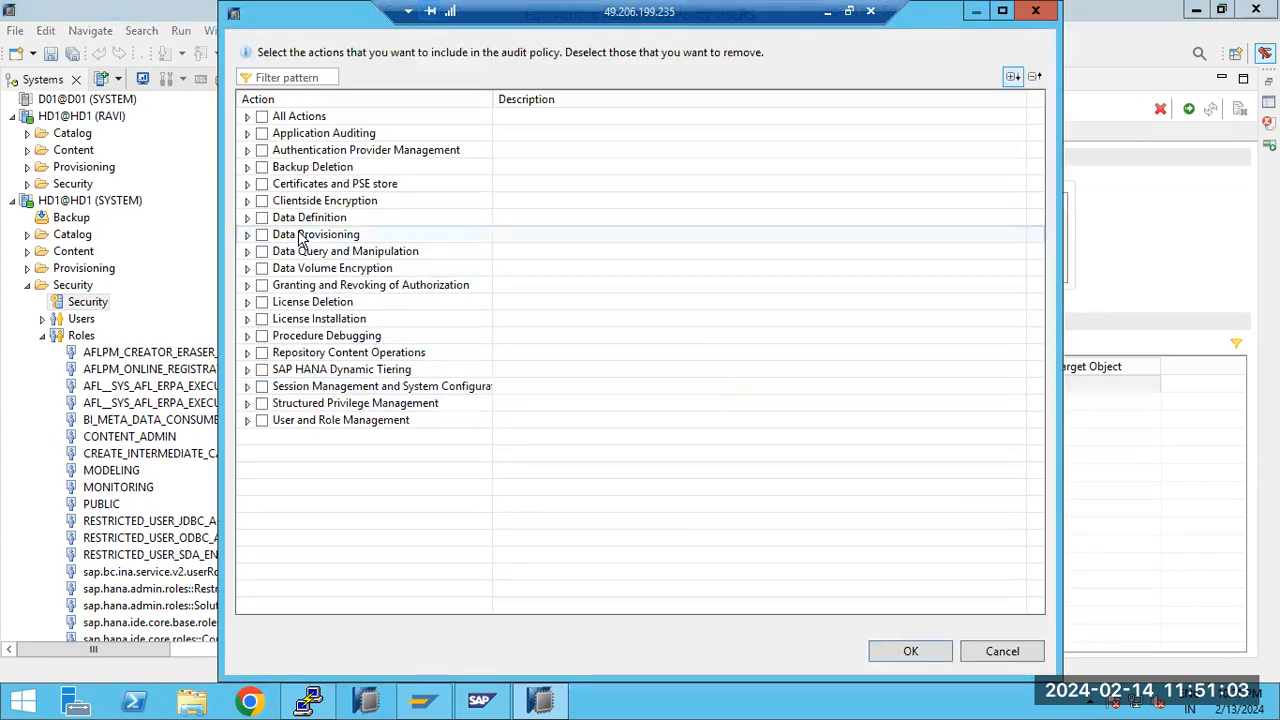
{"action": "left_click", "coordinate": [262, 234]}
{"action": "left_click", "coordinate": [248, 235]}
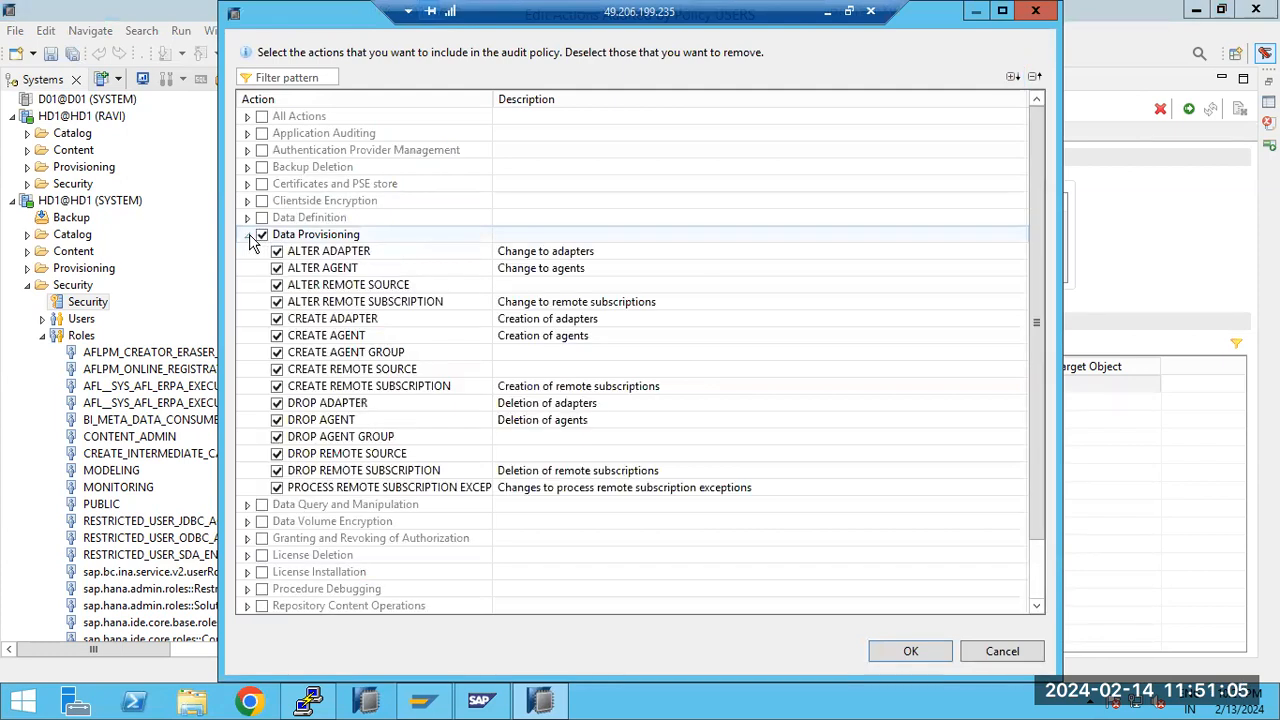
{"action": "left_click", "coordinate": [910, 651]}
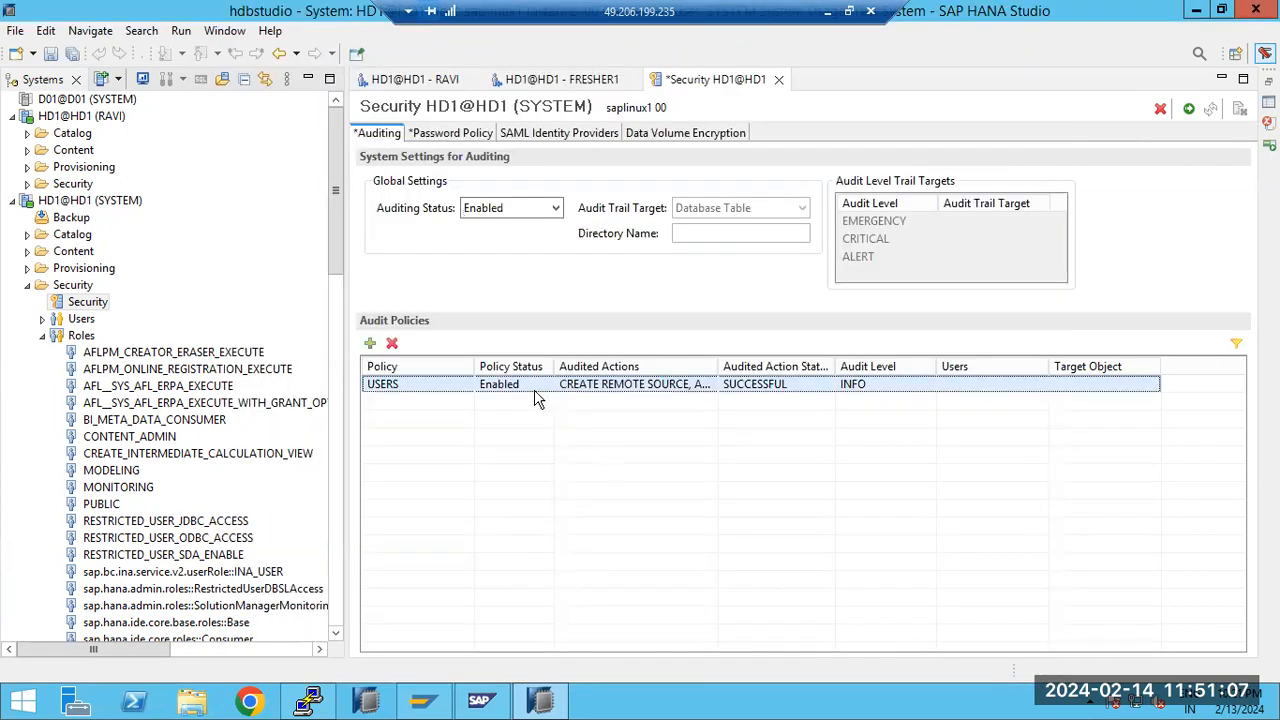
Set the USERS policy's audited action status to ALL and deploy the security changes
{"action": "left_click", "coordinate": [800, 387]}
{"action": "left_click", "coordinate": [828, 386]}
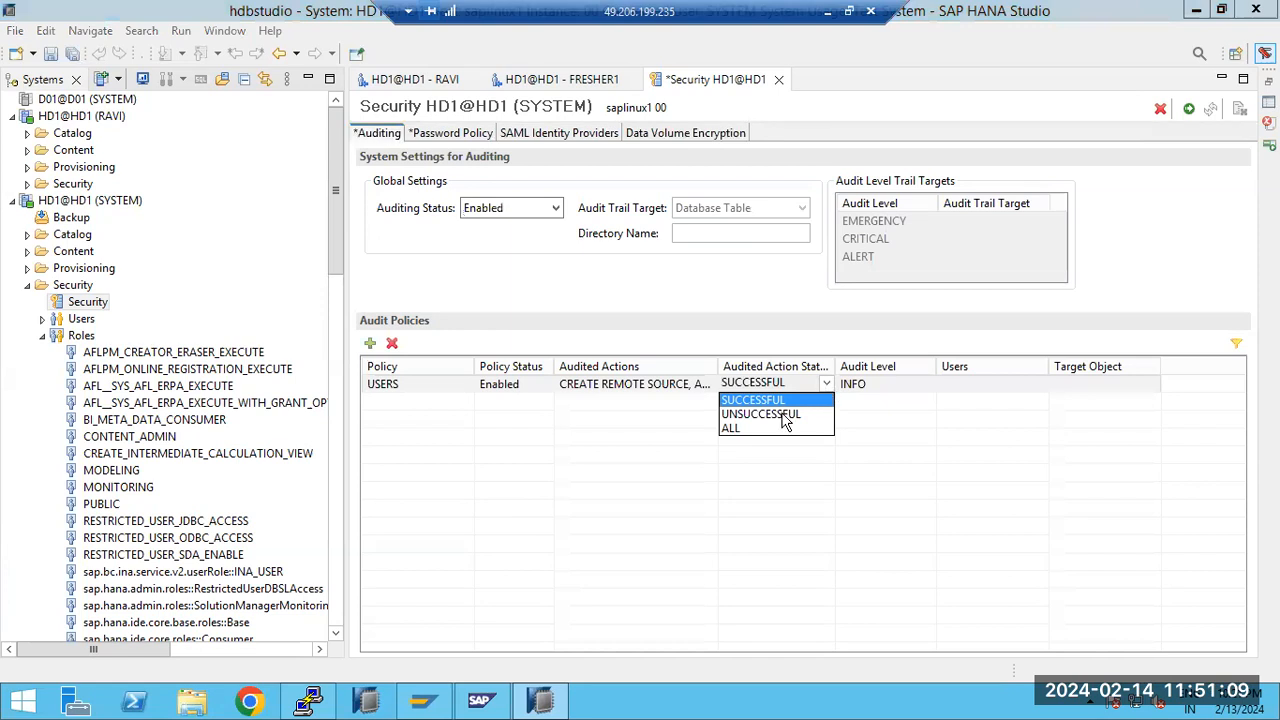
{"action": "left_click", "coordinate": [750, 431]}
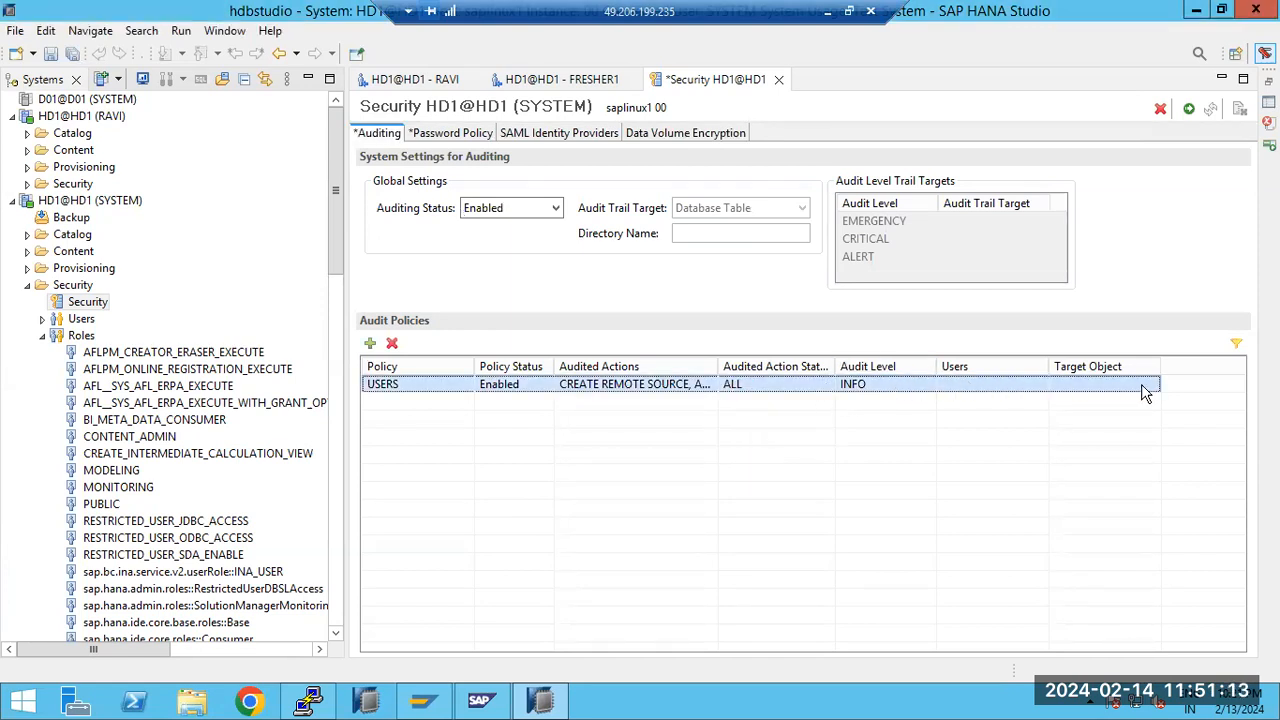
{"action": "left_click", "coordinate": [1187, 109]}
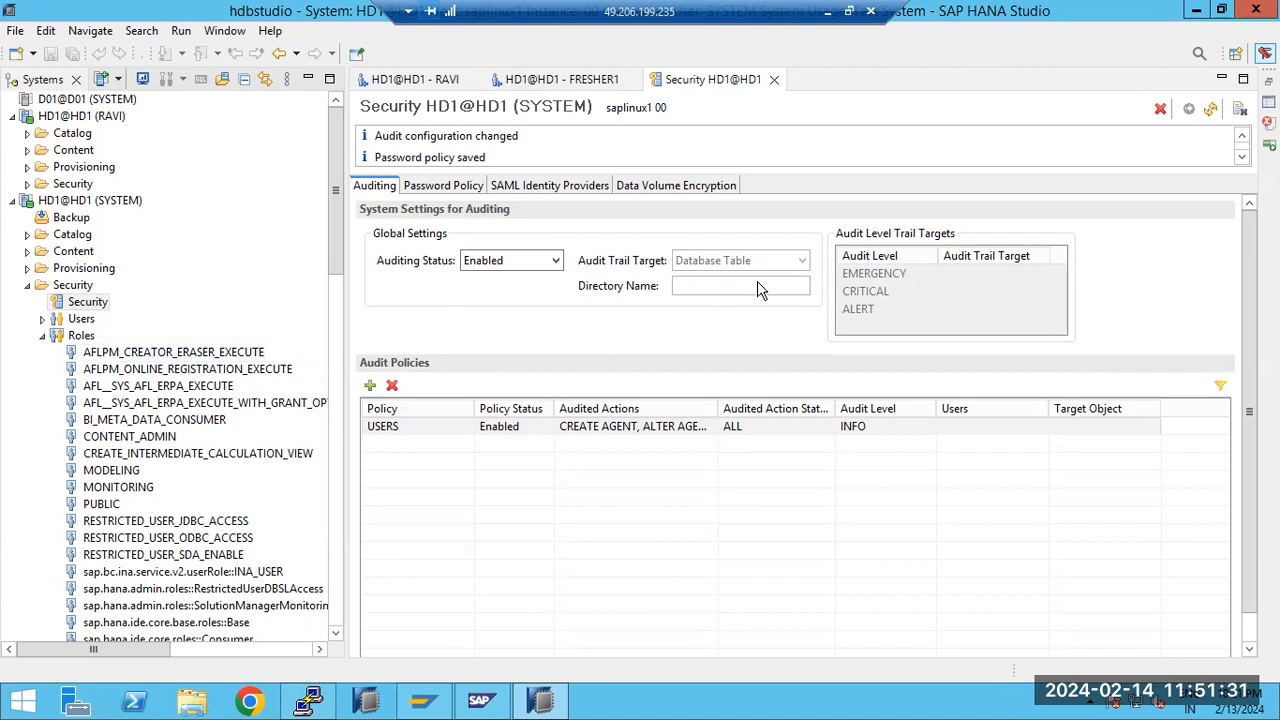
Check the auditing status and the audit trail target in the global auditing settings
{"action": "left_click", "coordinate": [503, 261]}
{"action": "left_click", "coordinate": [498, 262]}
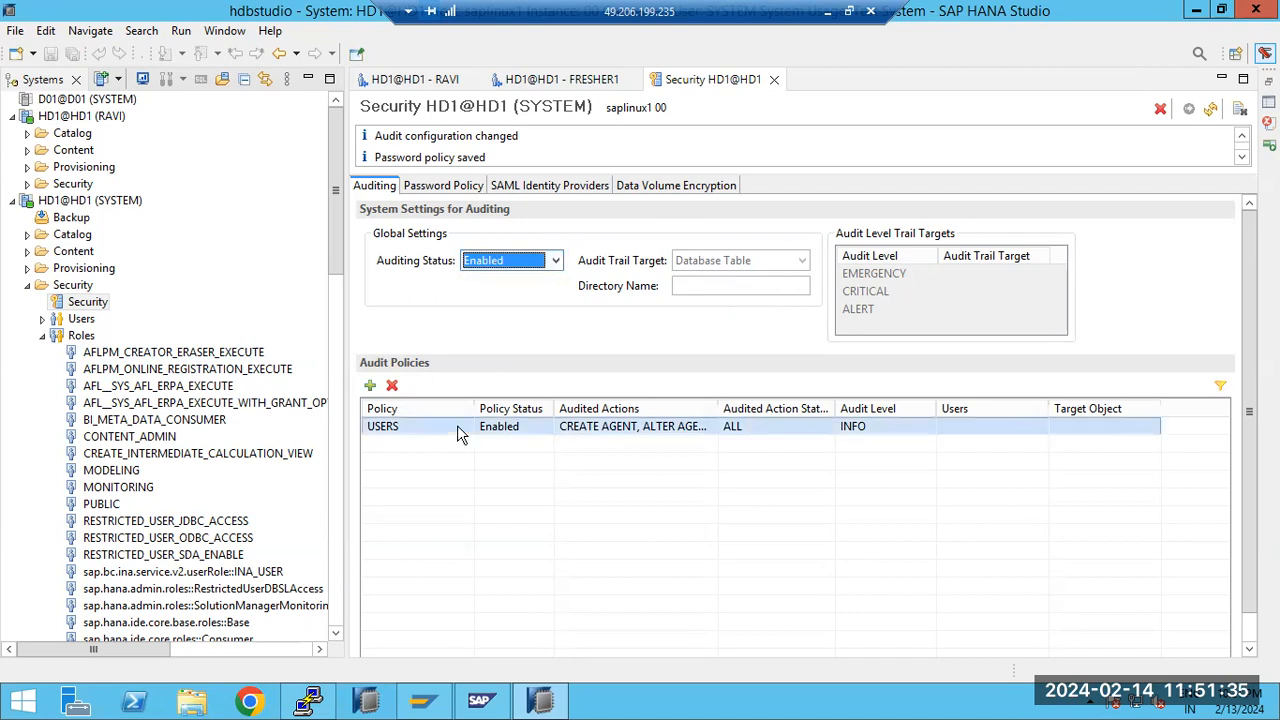
{"action": "left_click", "coordinate": [714, 263]}
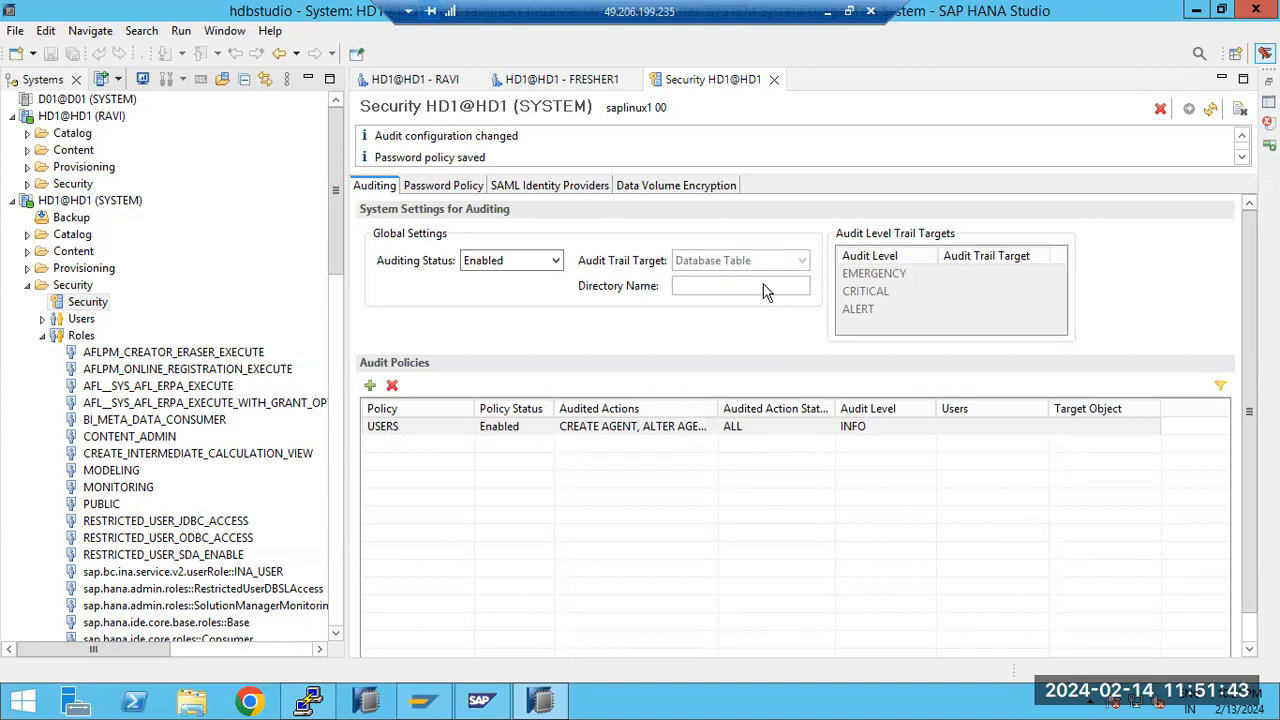
{"action": "left_click", "coordinate": [370, 385]}
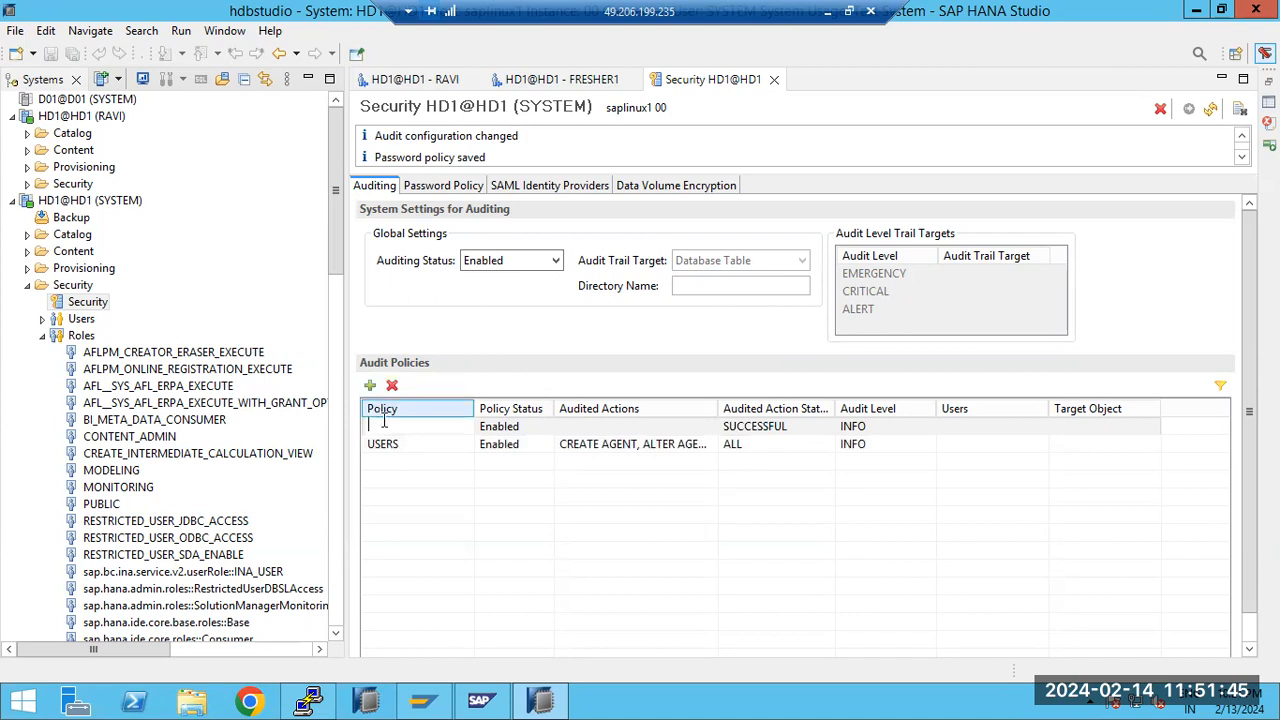
{"action": "left_click", "coordinate": [736, 290]}
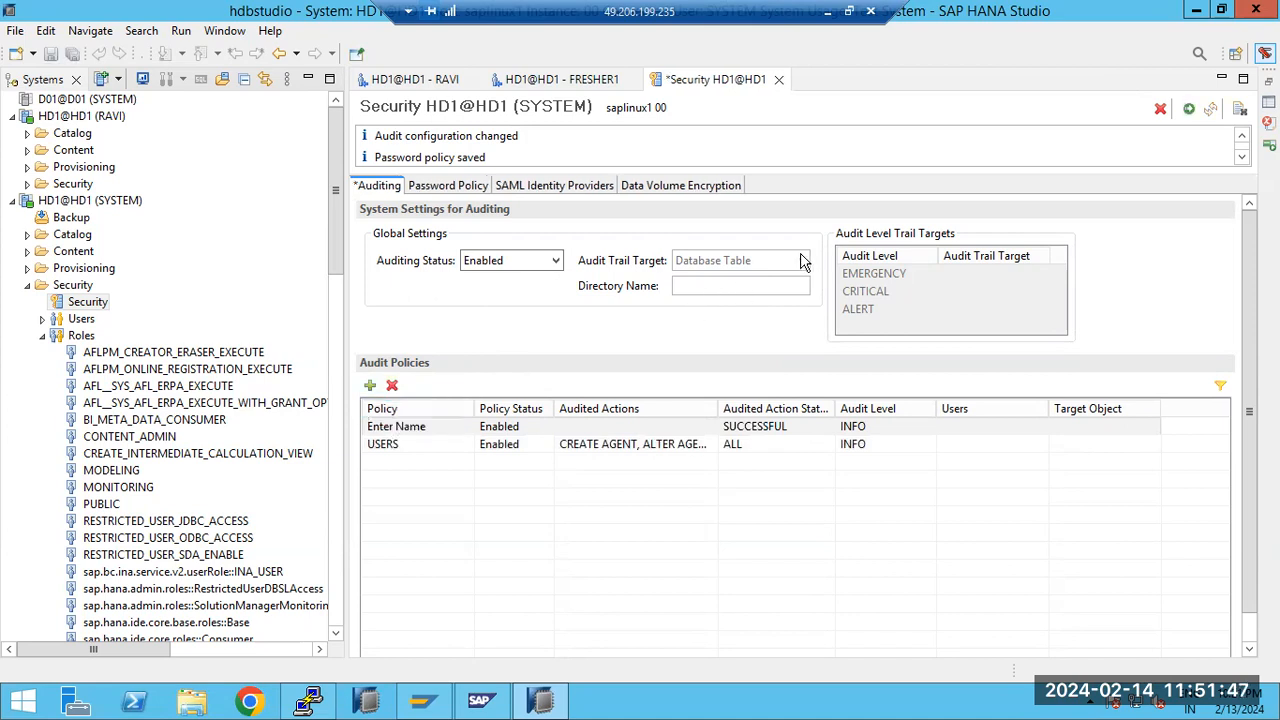
{"action": "left_click", "coordinate": [436, 188]}
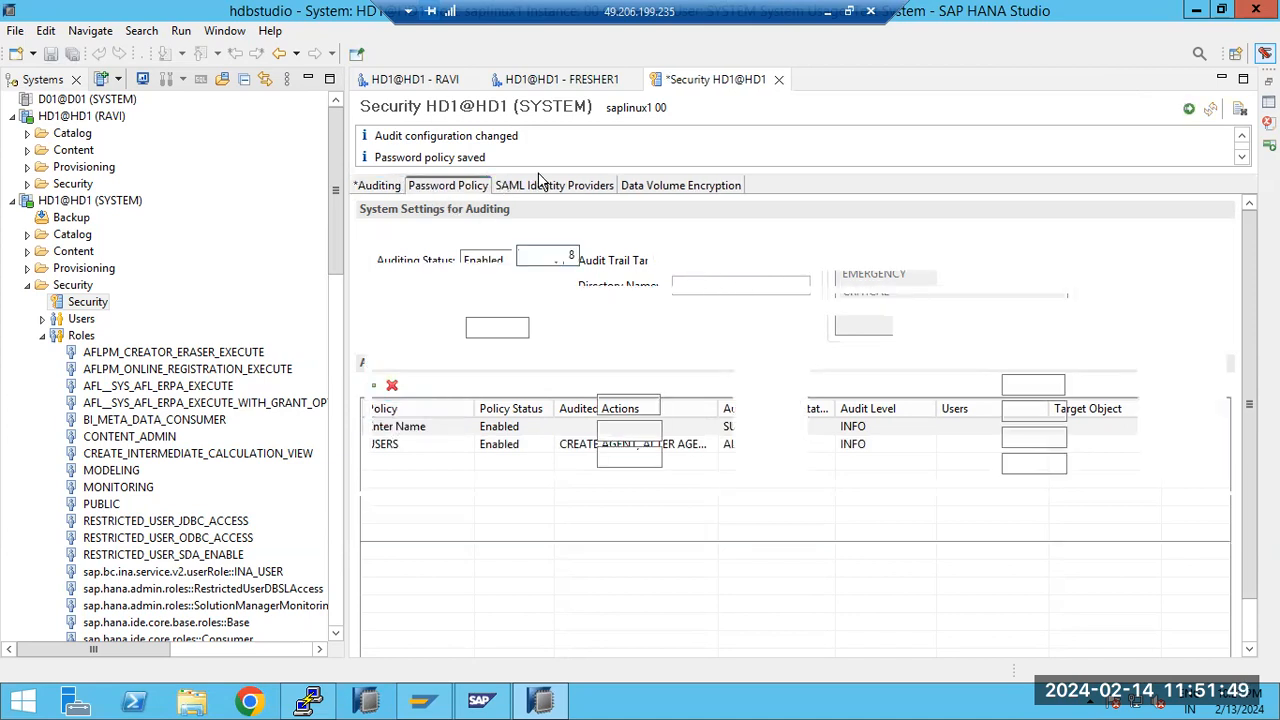
{"action": "left_click", "coordinate": [779, 80]}
{"action": "left_click", "coordinate": [740, 358]}
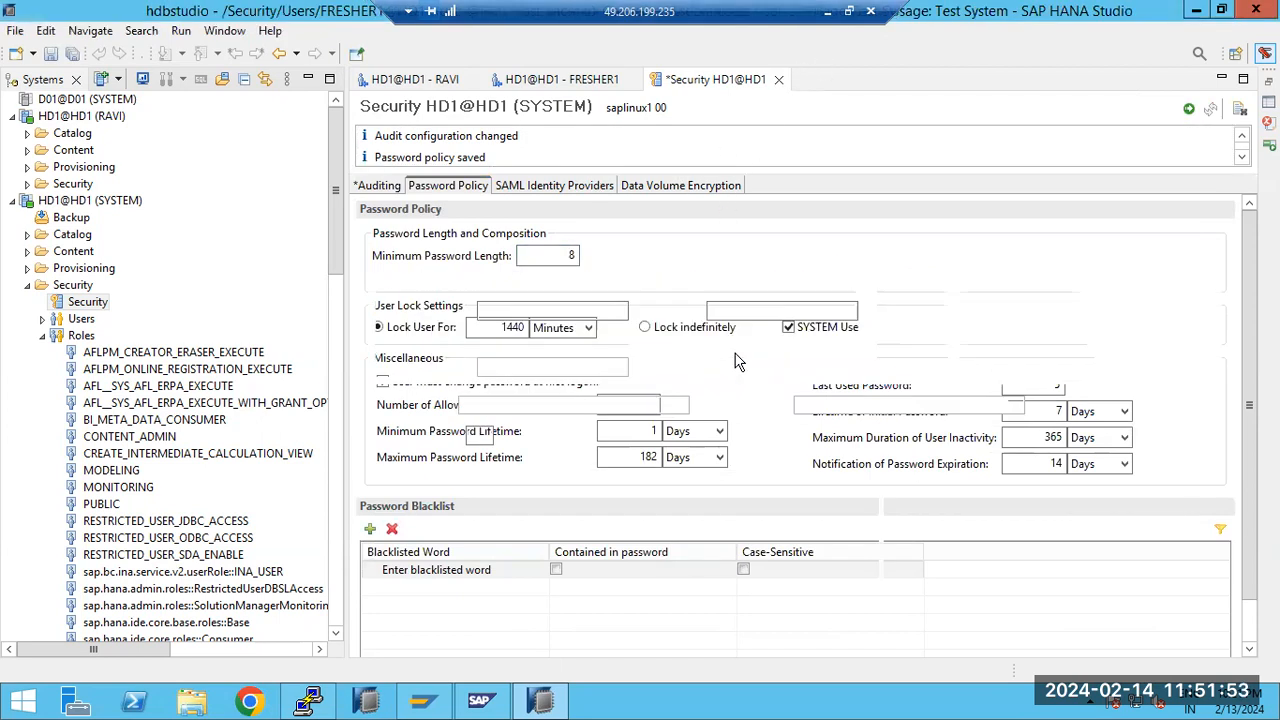
Reopen the HD1 security settings and review the USERS audit policy, password policy, SAML identity providers and data volume encryption
{"action": "double_click", "coordinate": [87, 302]}
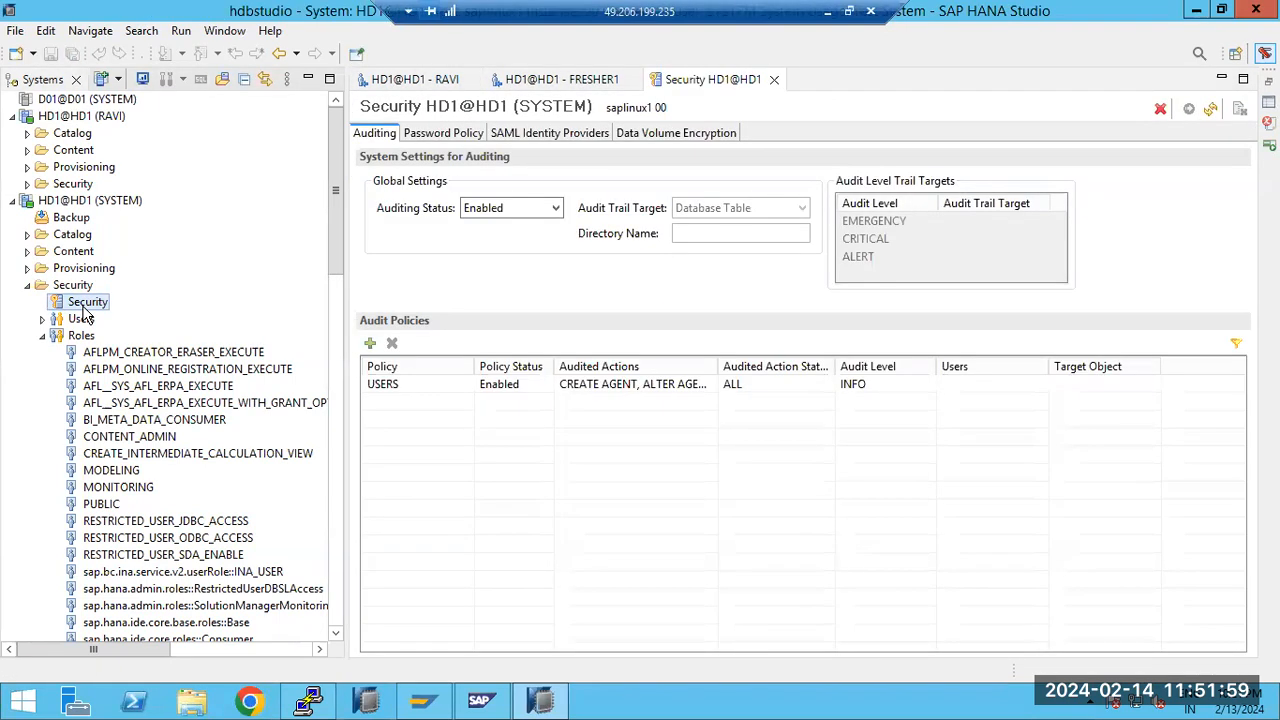
{"action": "left_click", "coordinate": [396, 387]}
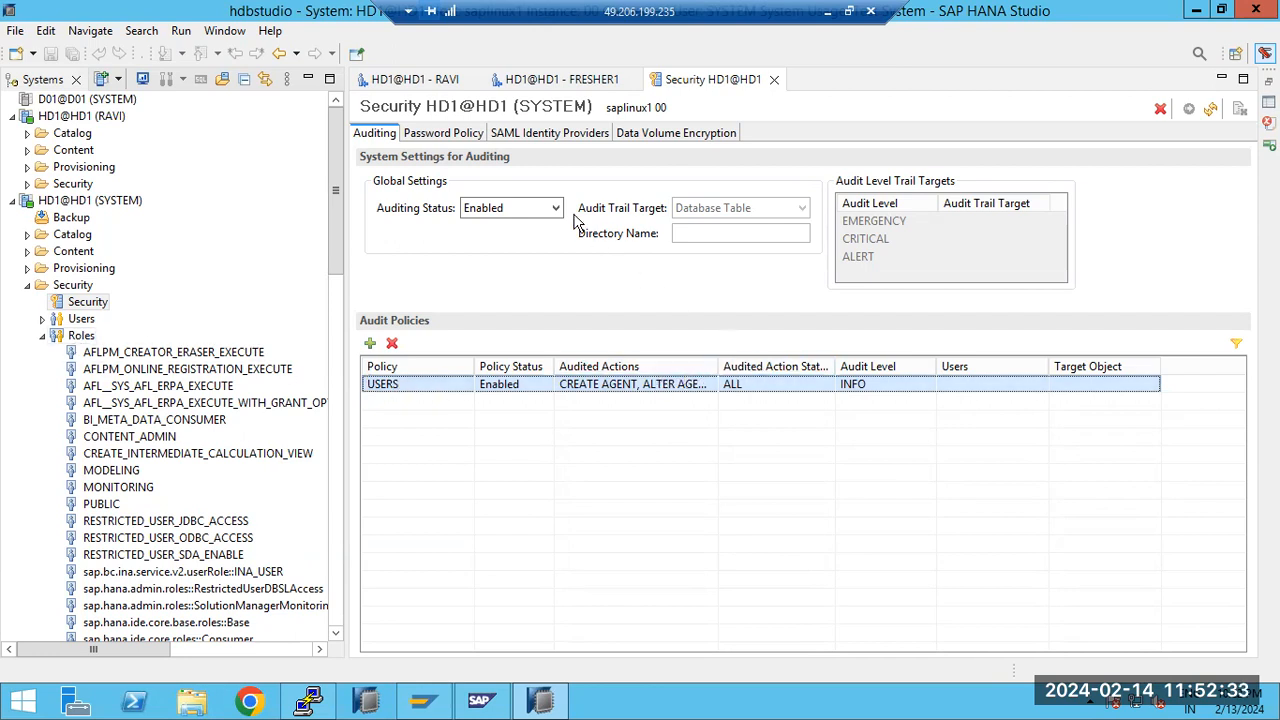
{"action": "left_click", "coordinate": [447, 134]}
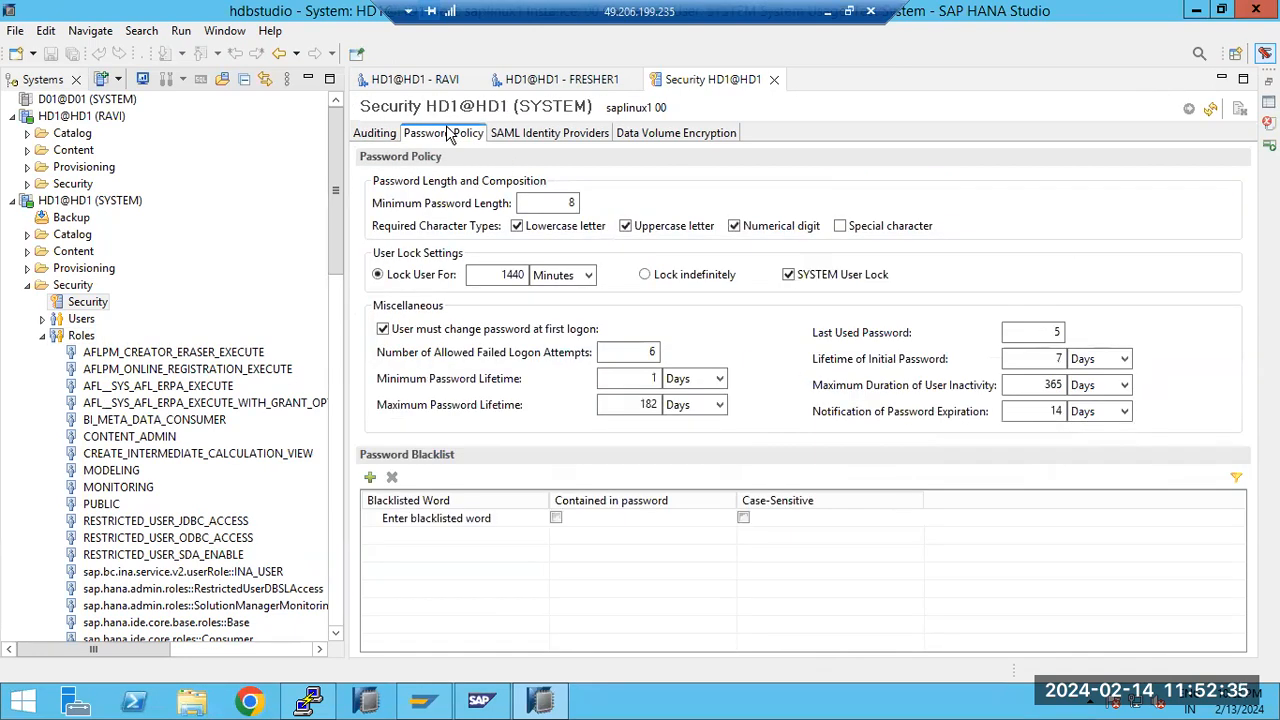
{"action": "left_click", "coordinate": [545, 137]}
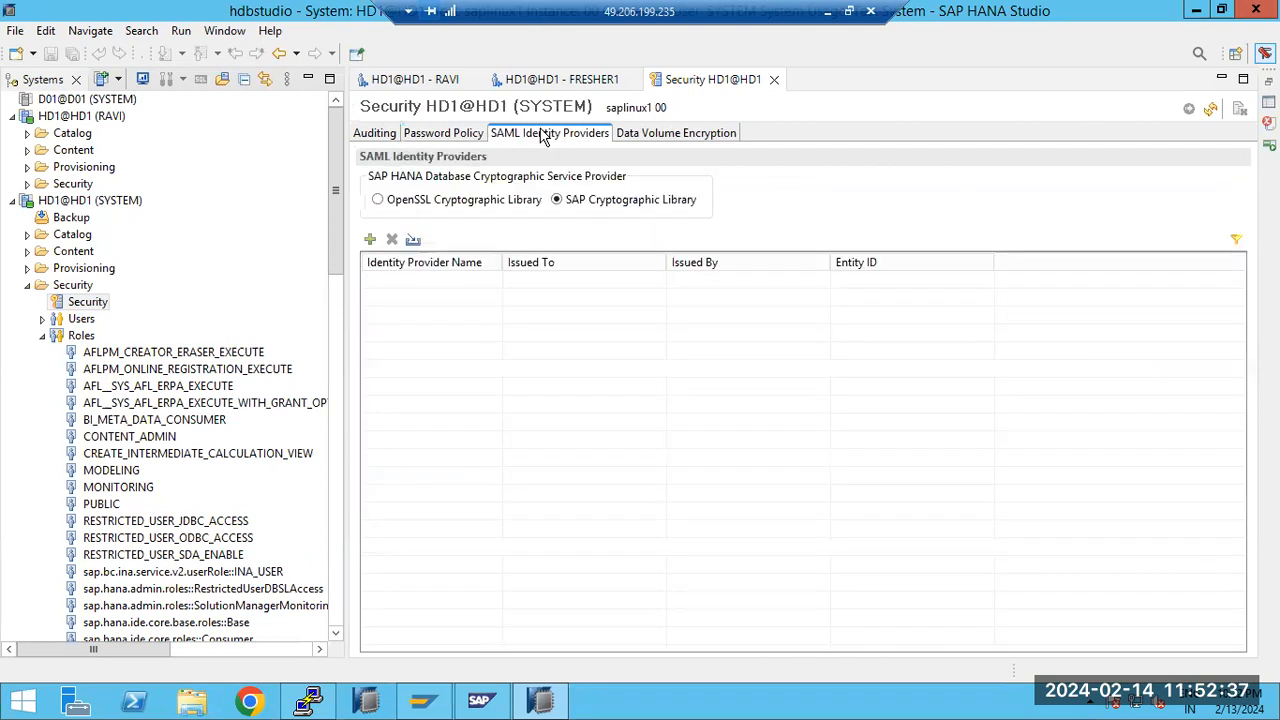
{"action": "left_click", "coordinate": [641, 138]}
{"action": "left_click", "coordinate": [586, 140]}
{"action": "left_click", "coordinate": [437, 141]}
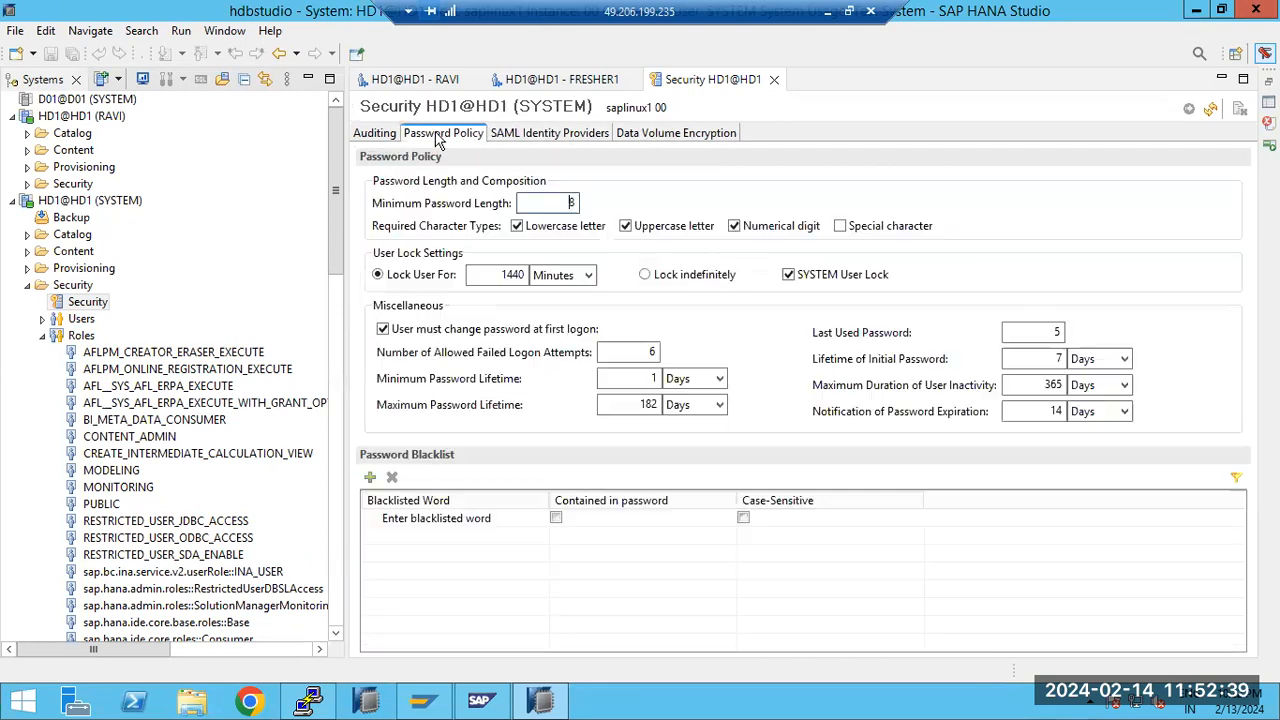
Go through all four security settings sections again, return to the auditing settings, and expand the HD1 users list
{"action": "left_click", "coordinate": [389, 138]}
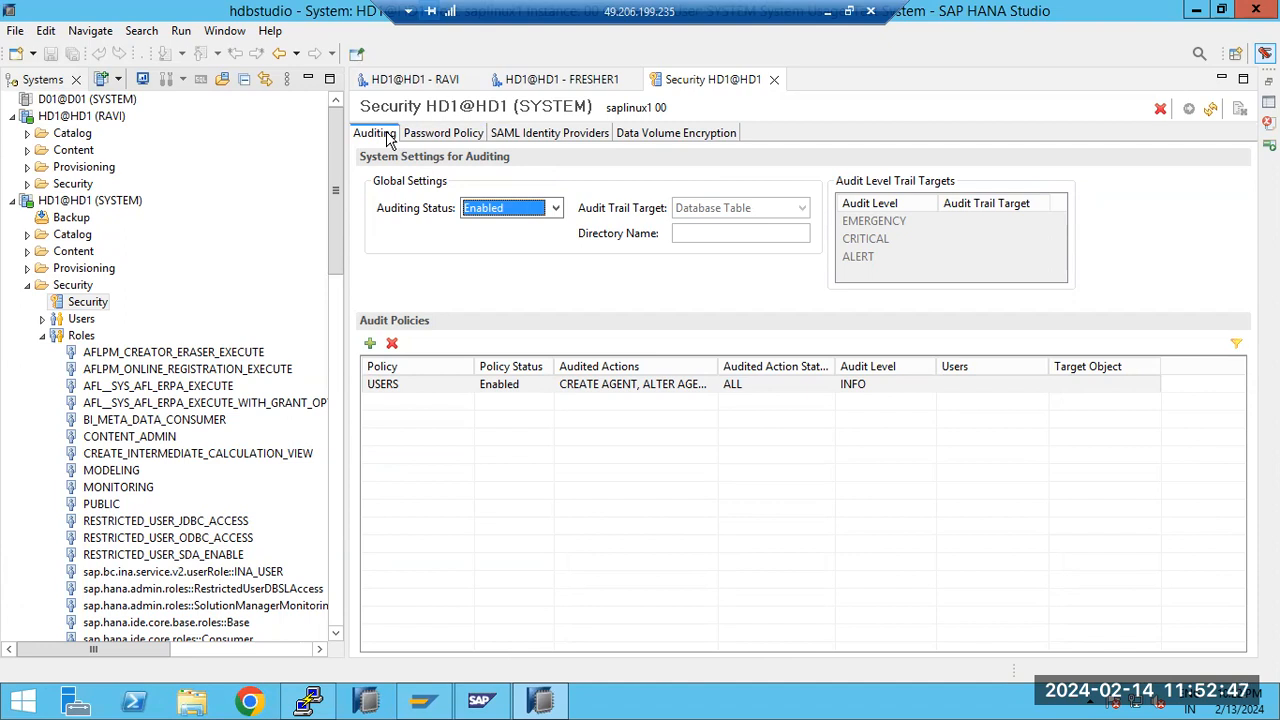
{"action": "left_click", "coordinate": [426, 135]}
{"action": "left_click", "coordinate": [556, 139]}
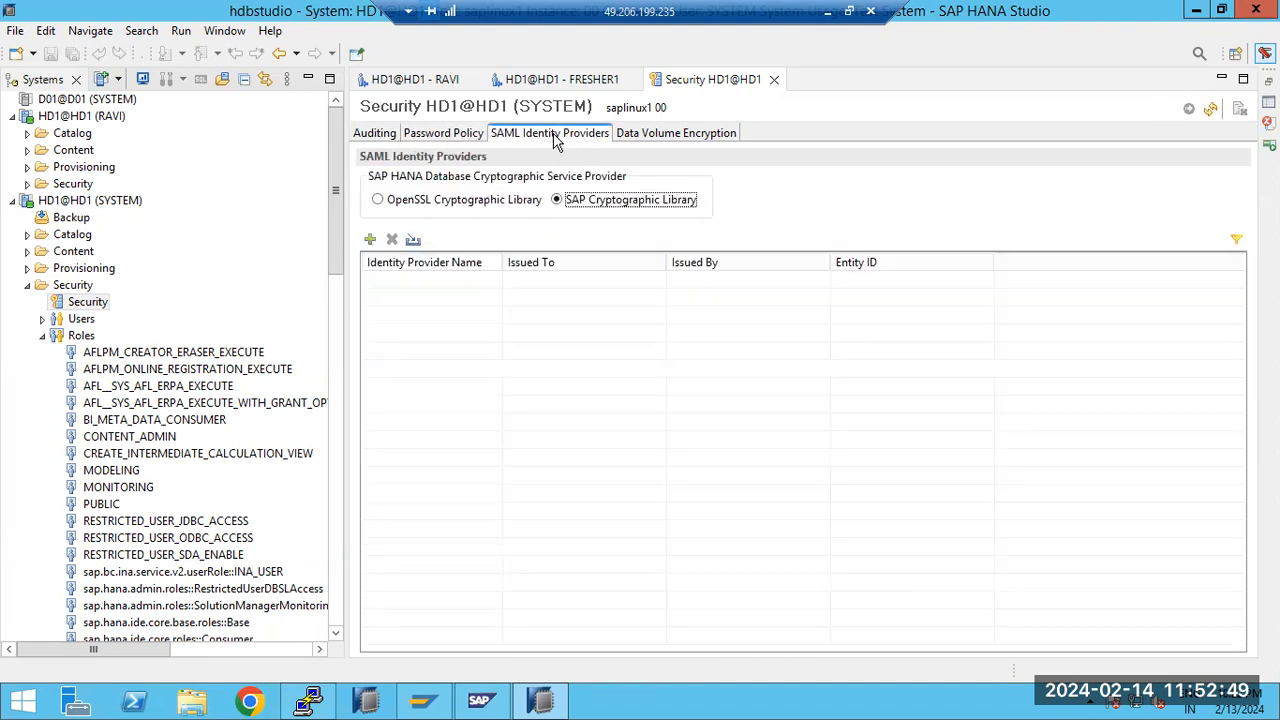
{"action": "left_click", "coordinate": [622, 138]}
{"action": "left_click", "coordinate": [556, 139]}
{"action": "left_click", "coordinate": [425, 136]}
{"action": "left_click", "coordinate": [390, 138]}
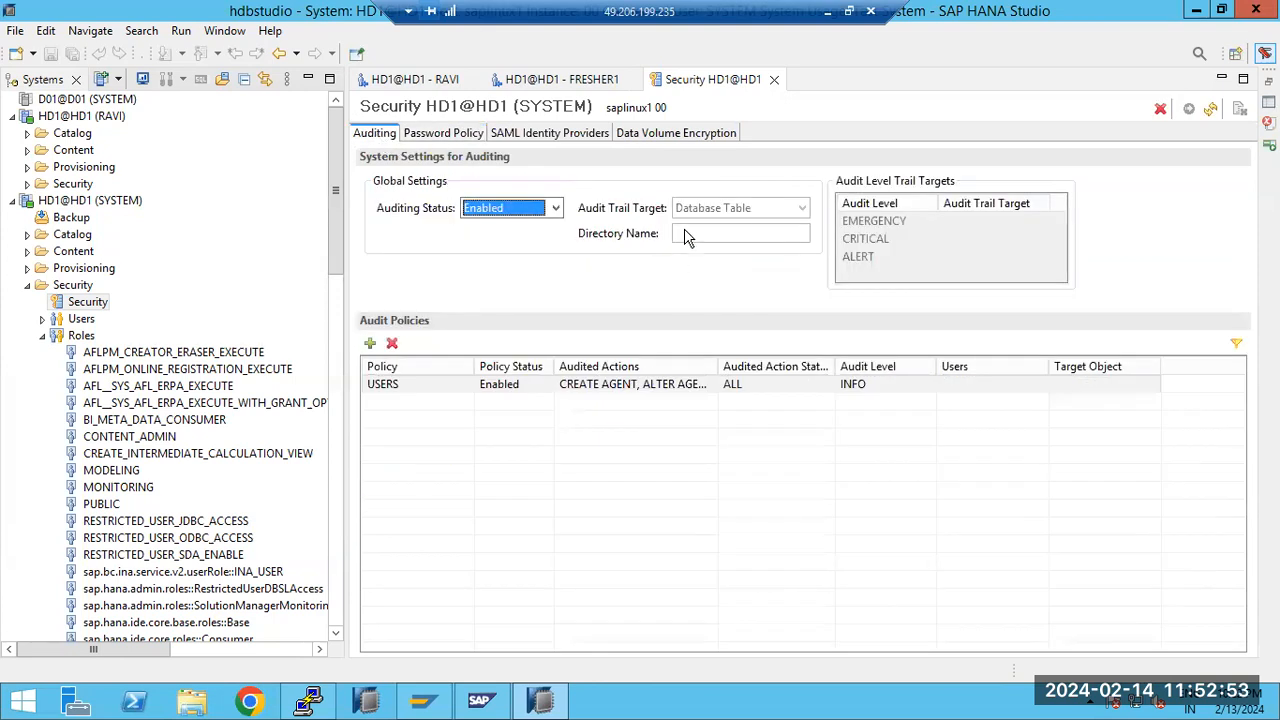
{"action": "left_click", "coordinate": [685, 237]}
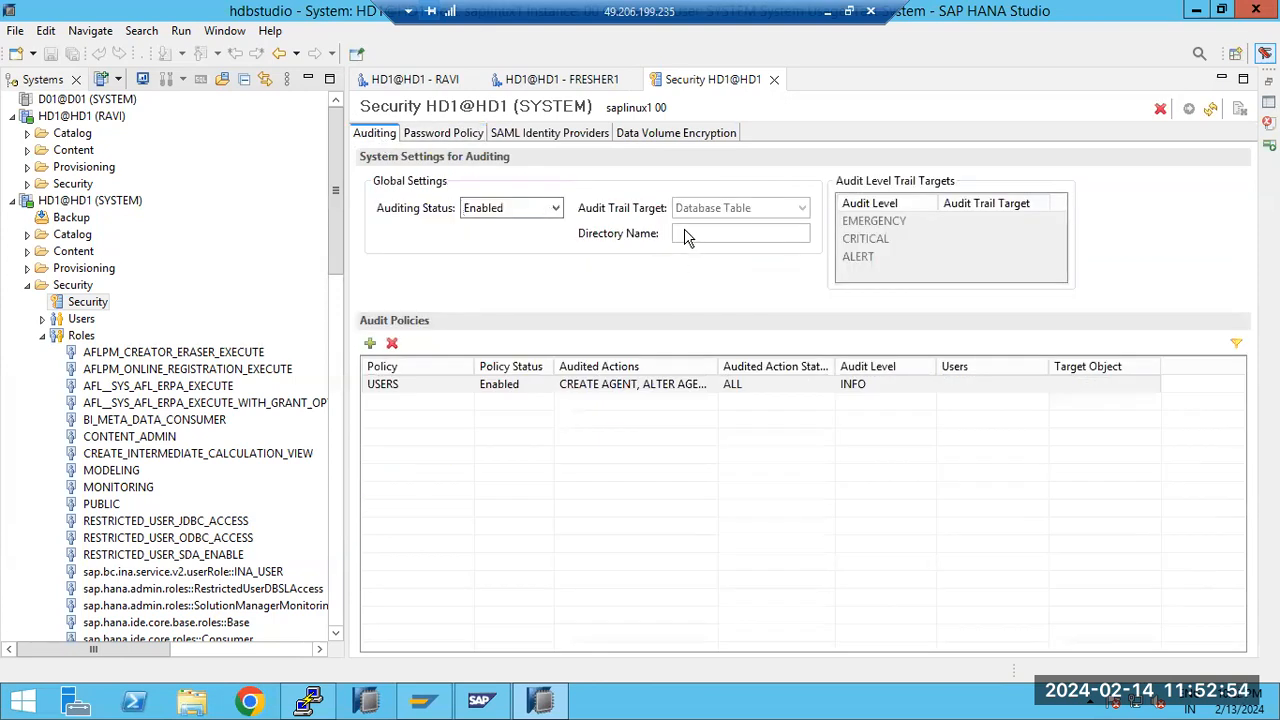
{"action": "left_click", "coordinate": [42, 318]}
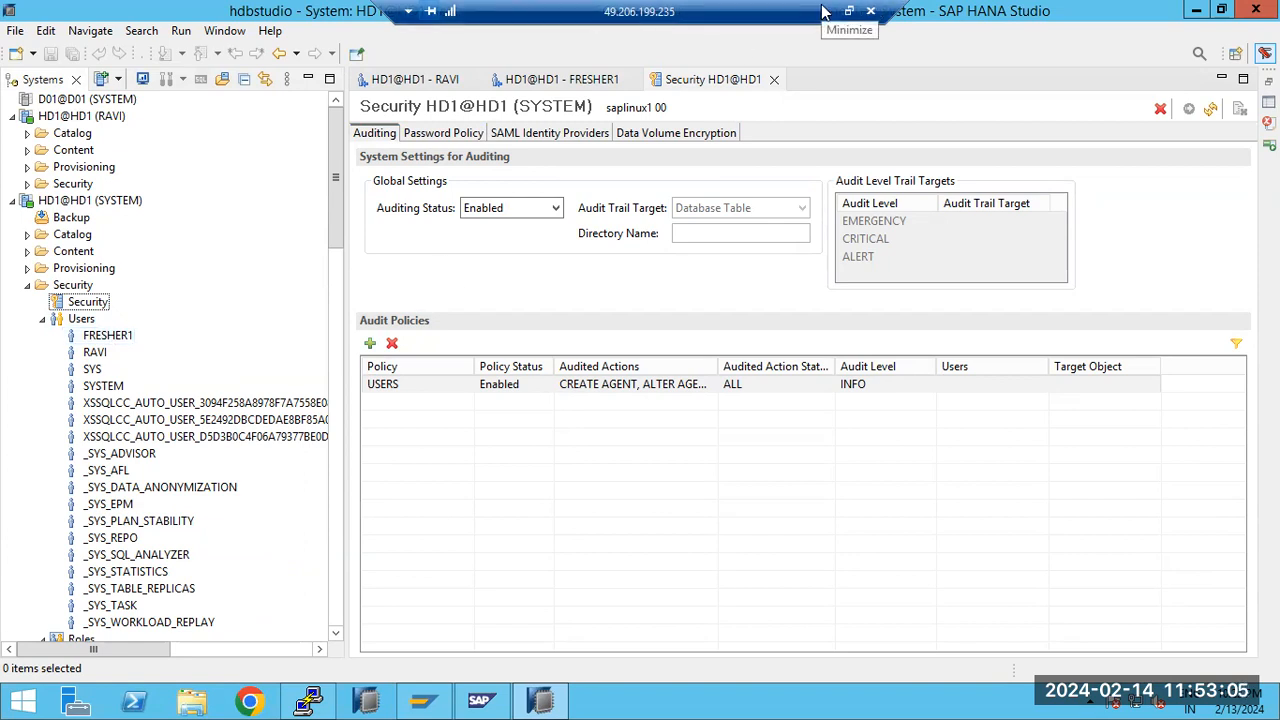
Collapse the HD1 tenant's security folder and expand the security folder and users list of SYSTEMDB@HD1
{"action": "left_click", "coordinate": [27, 285]}
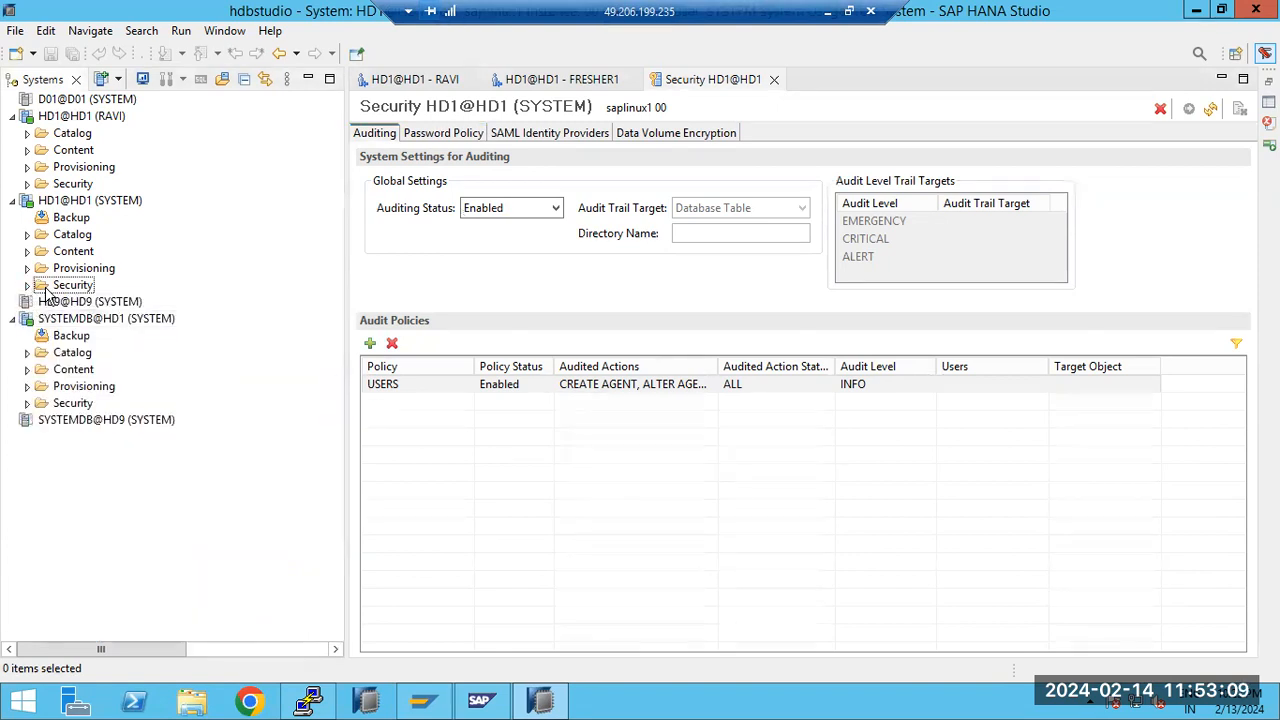
{"action": "left_click", "coordinate": [27, 403]}
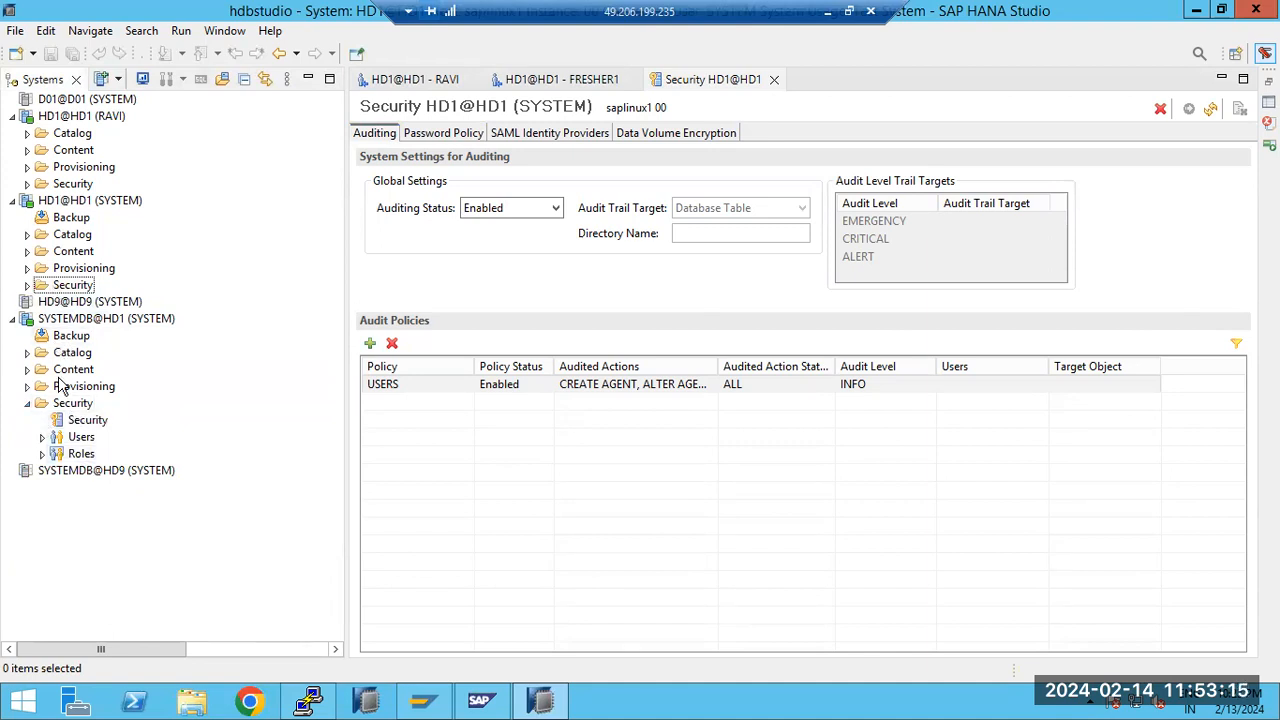
{"action": "left_click", "coordinate": [66, 403]}
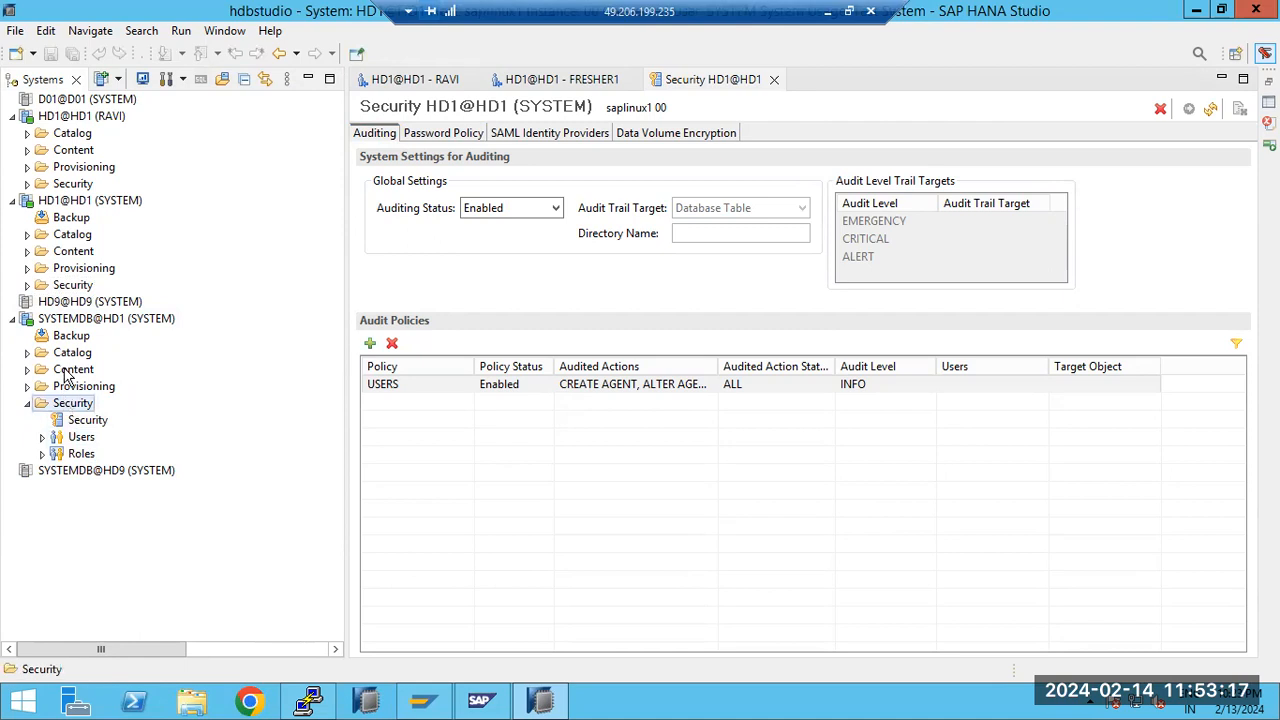
{"action": "left_click", "coordinate": [84, 288]}
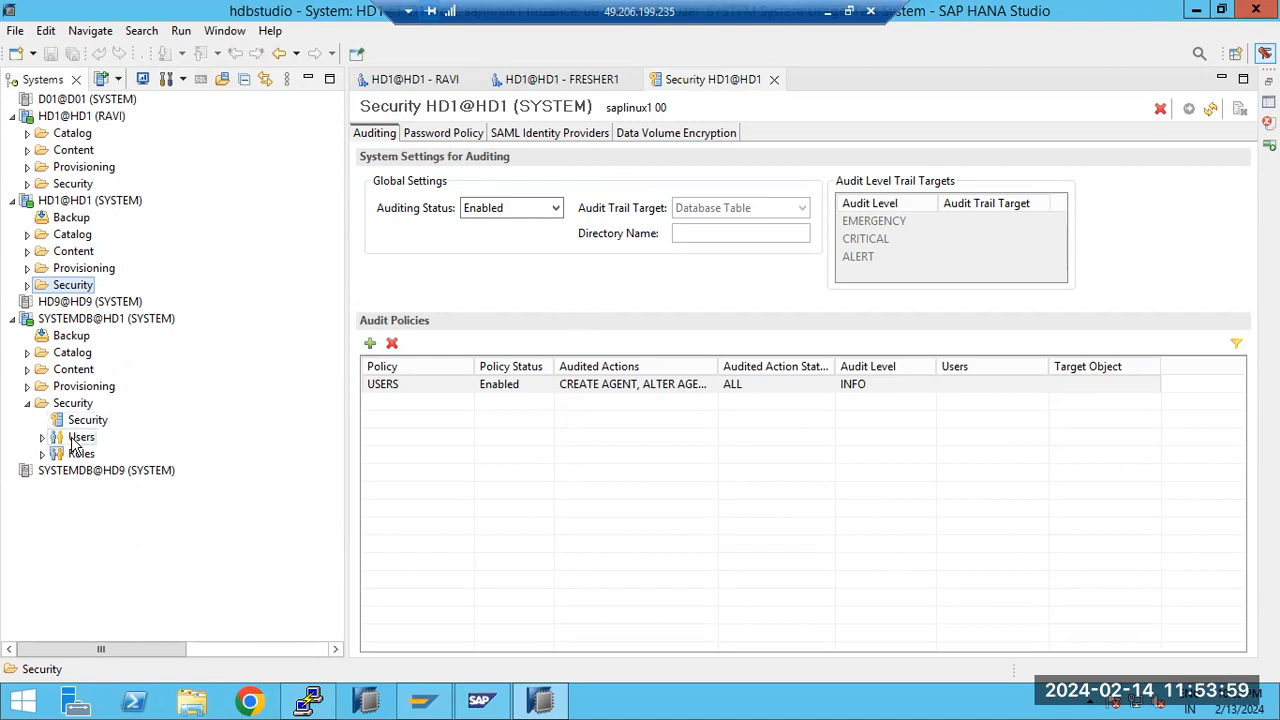
{"action": "left_click", "coordinate": [42, 437]}
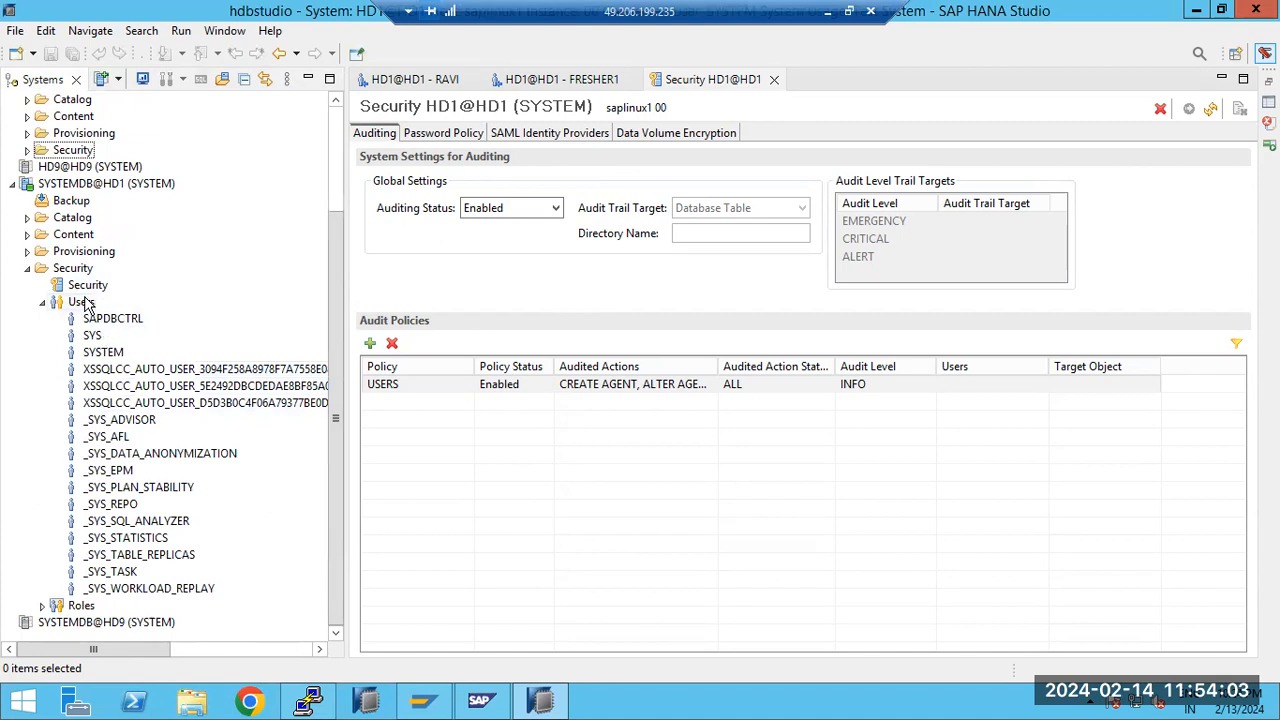
{"action": "left_click", "coordinate": [55, 184]}
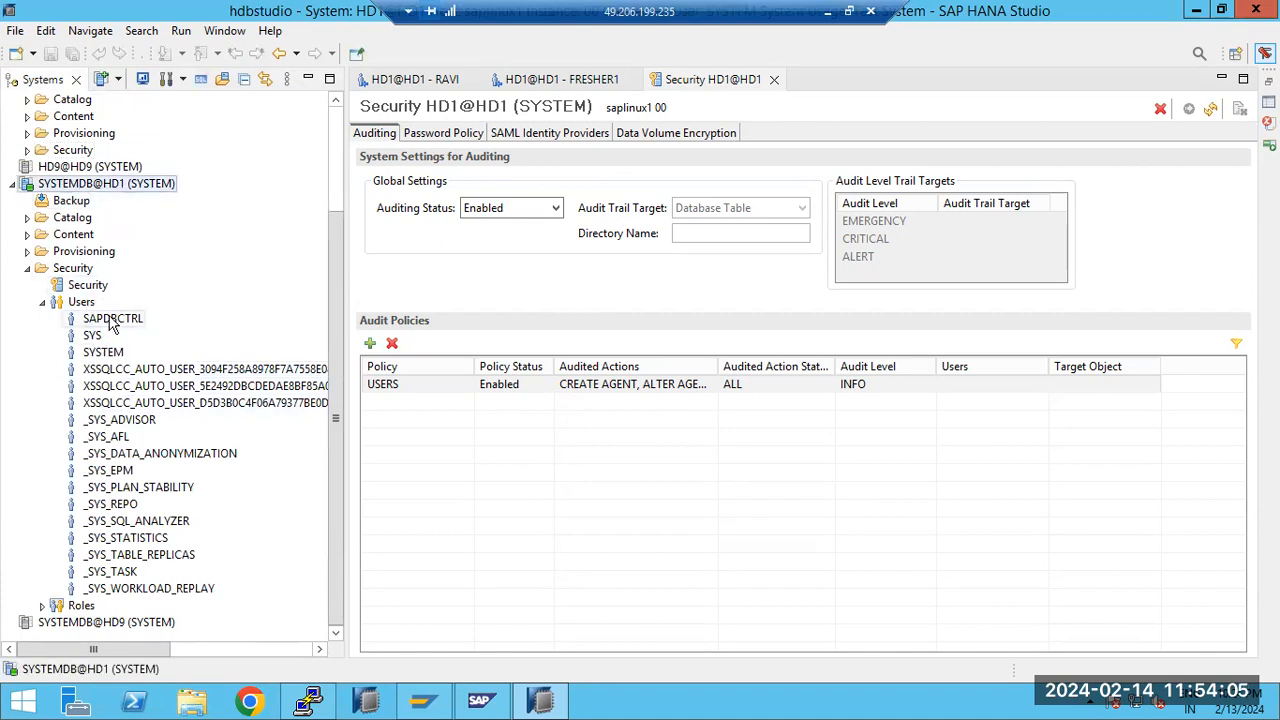
Expand the HD1 tenant's security folder, review its users and roles, and collapse the roles list
{"action": "scroll", "coordinate": [115, 425], "scroll_direction": "up", "scroll_amount": 3}
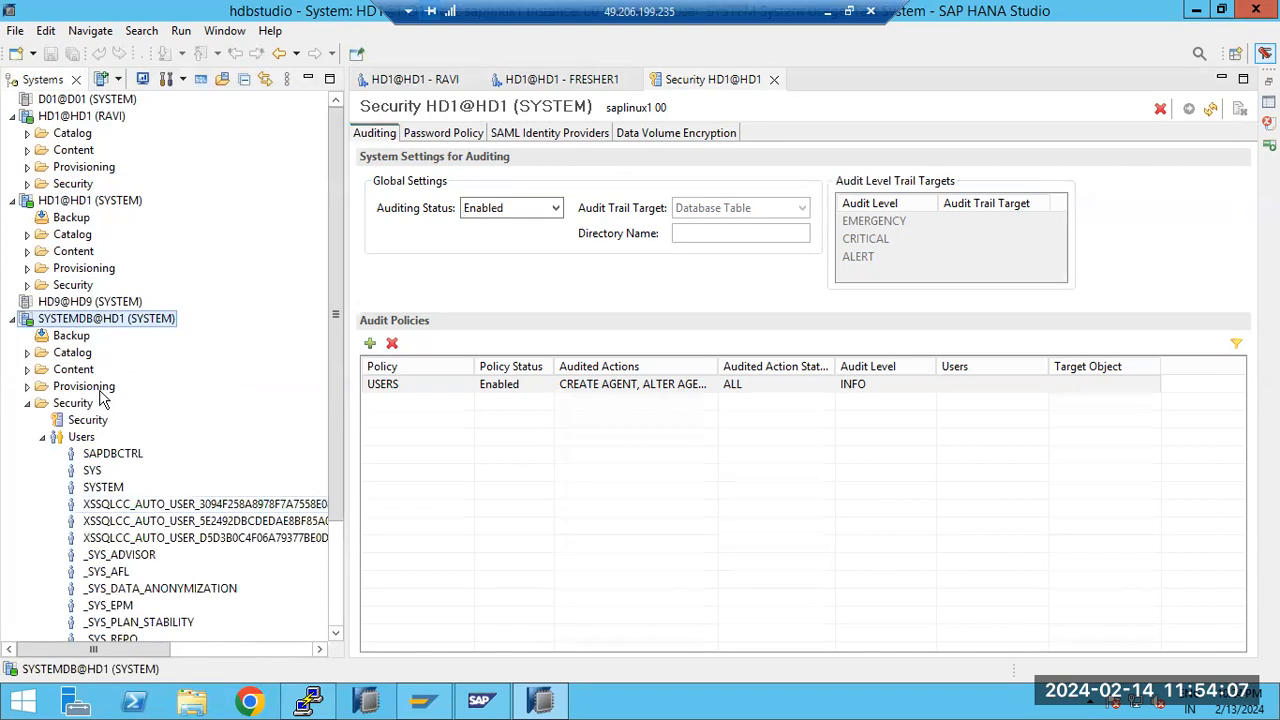
{"action": "left_click", "coordinate": [27, 285]}
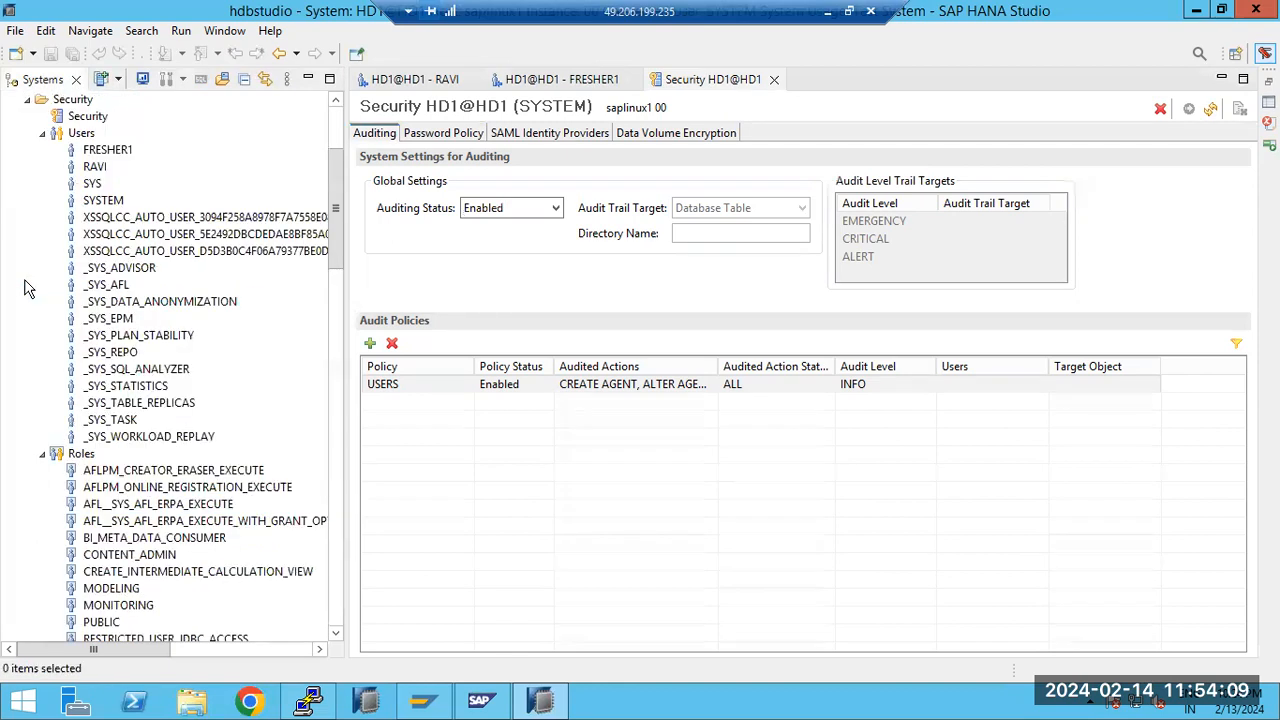
{"action": "left_click", "coordinate": [107, 150]}
{"action": "left_click", "coordinate": [100, 167]}
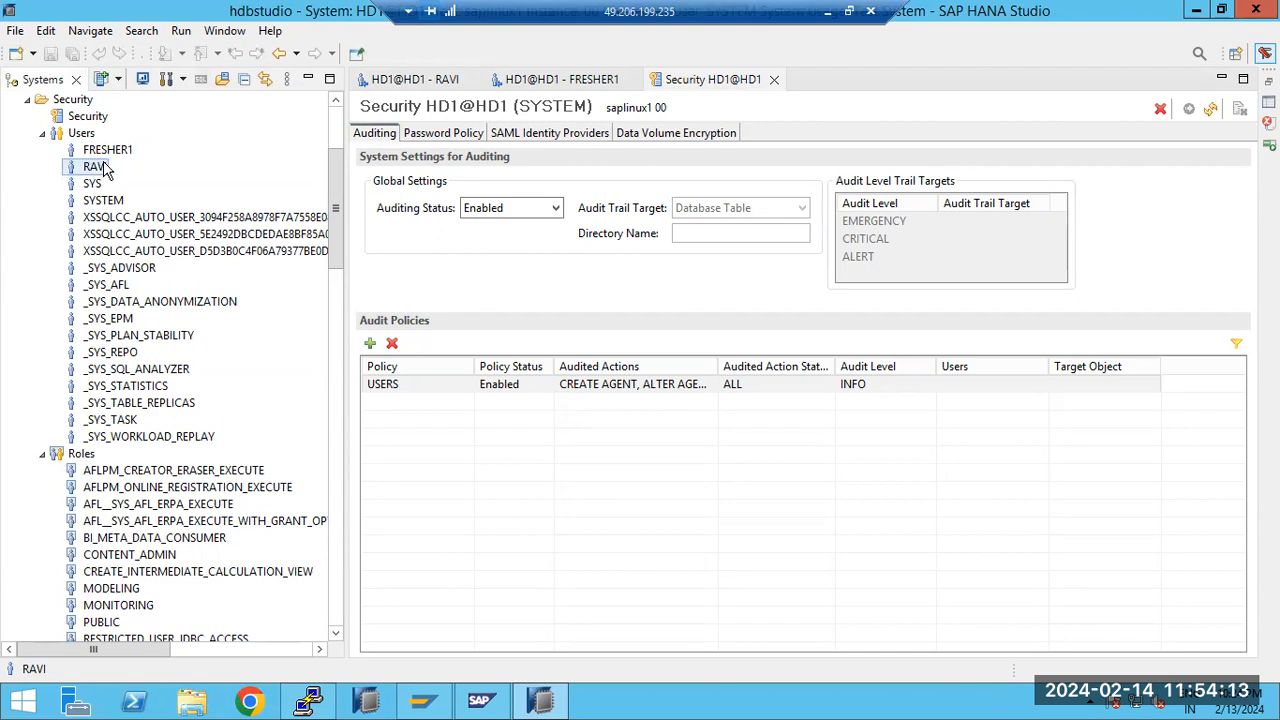
{"action": "left_click", "coordinate": [105, 200]}
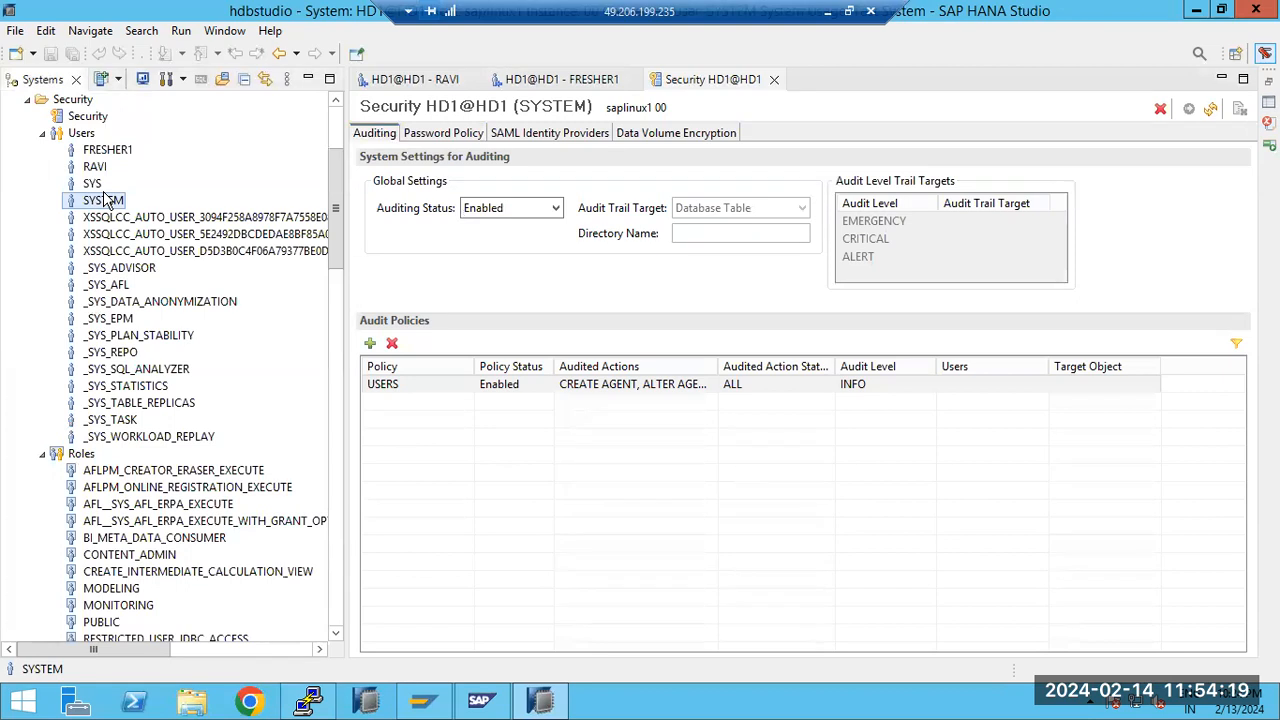
{"action": "scroll", "coordinate": [157, 350], "scroll_direction": "down", "scroll_amount": 3}
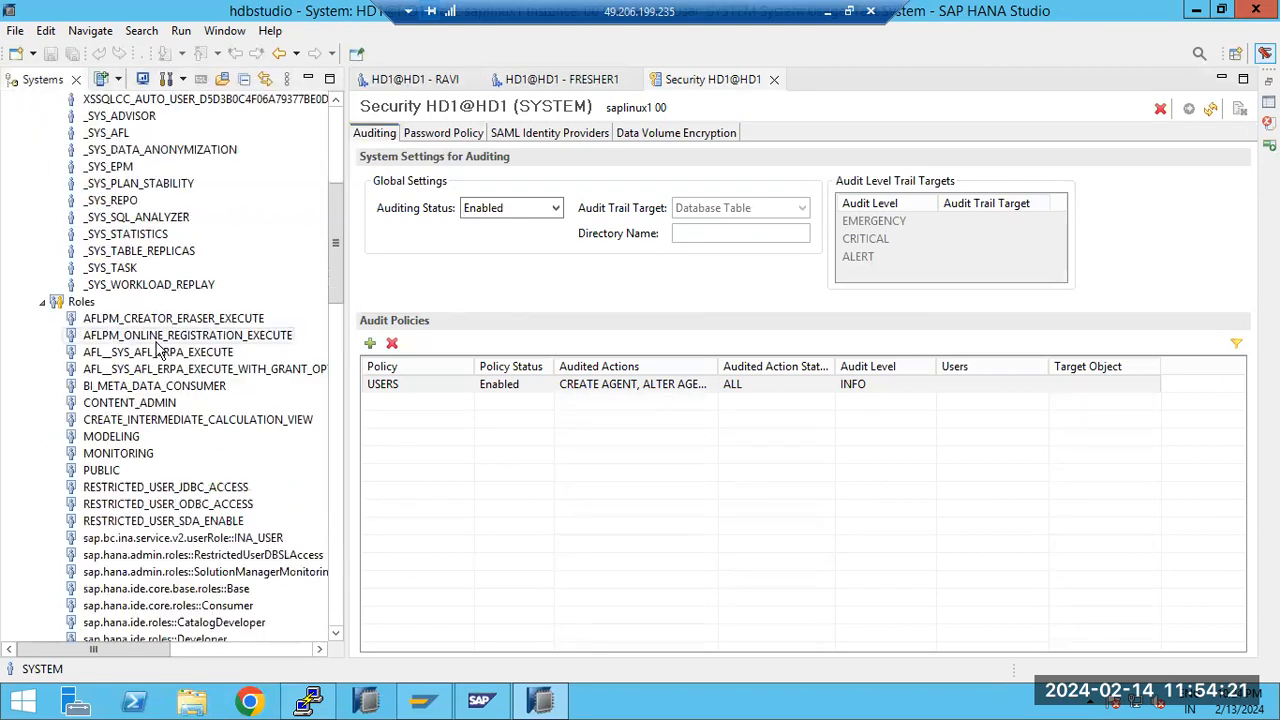
{"action": "scroll", "coordinate": [82, 402], "scroll_direction": "down", "scroll_amount": 5}
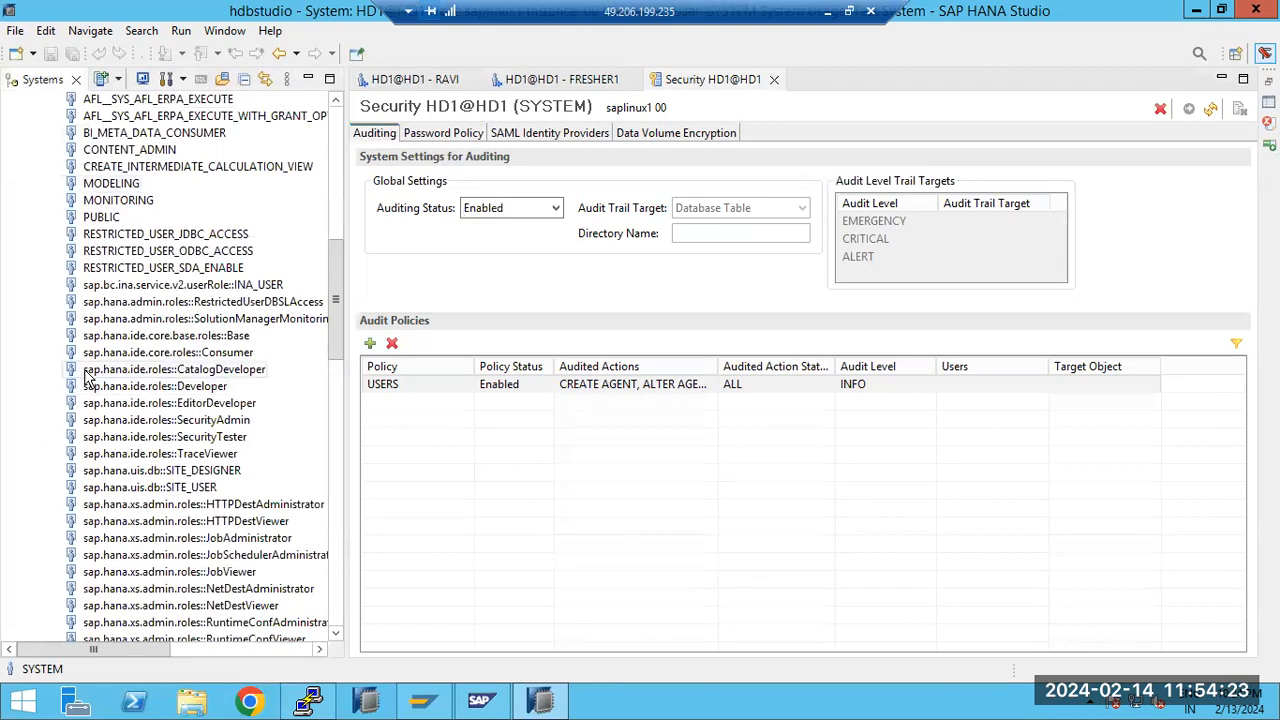
{"action": "scroll", "coordinate": [88, 378], "scroll_direction": "up", "scroll_amount": 2}
{"action": "left_click", "coordinate": [41, 150]}
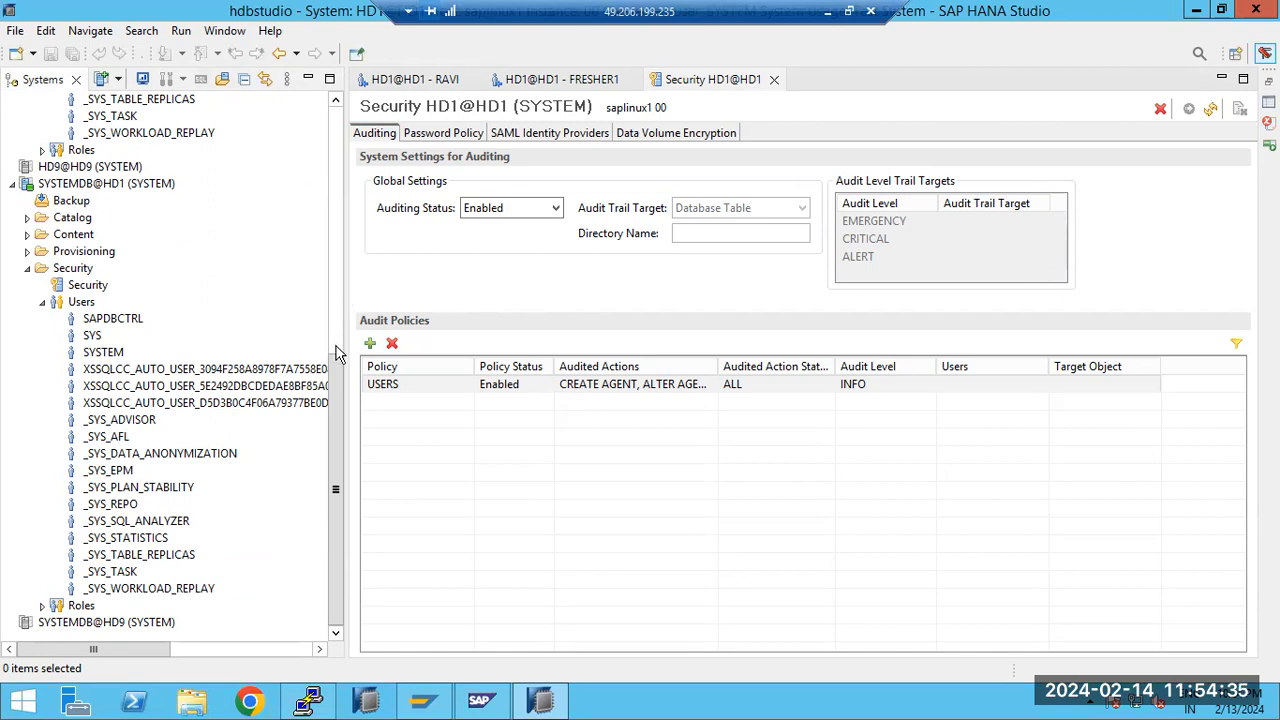
Compare the SYSTEMDB@HD1 users list with the HD1 tenant's users list
{"action": "left_click_drag", "start_coordinate": [337, 355], "coordinate": [348, 397]}
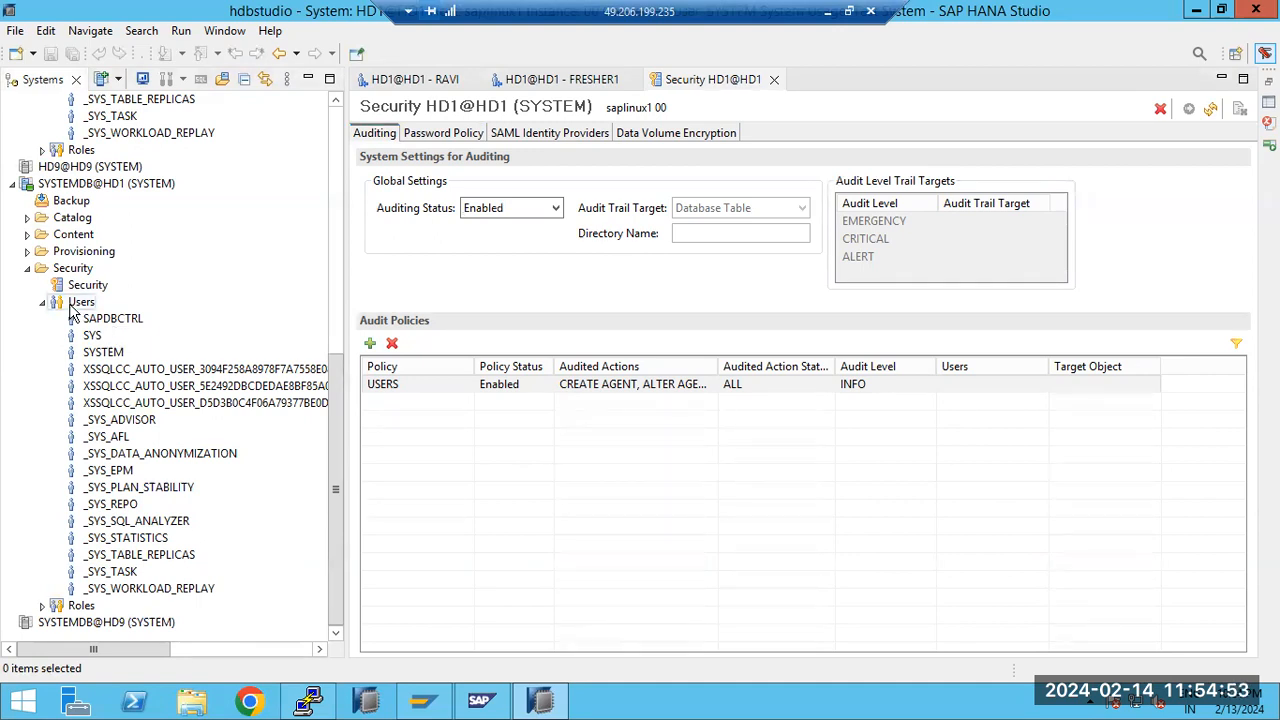
{"action": "left_click", "coordinate": [78, 185]}
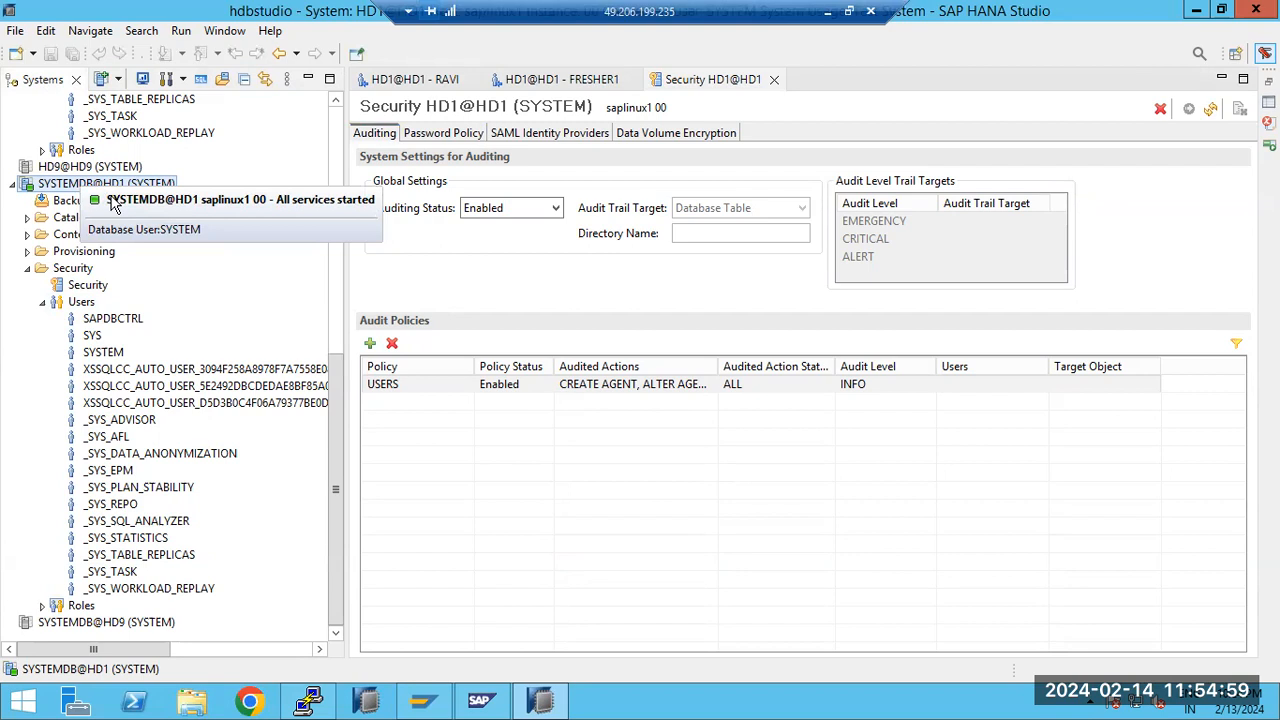
{"action": "scroll", "coordinate": [72, 194], "scroll_direction": "up", "scroll_amount": 9}
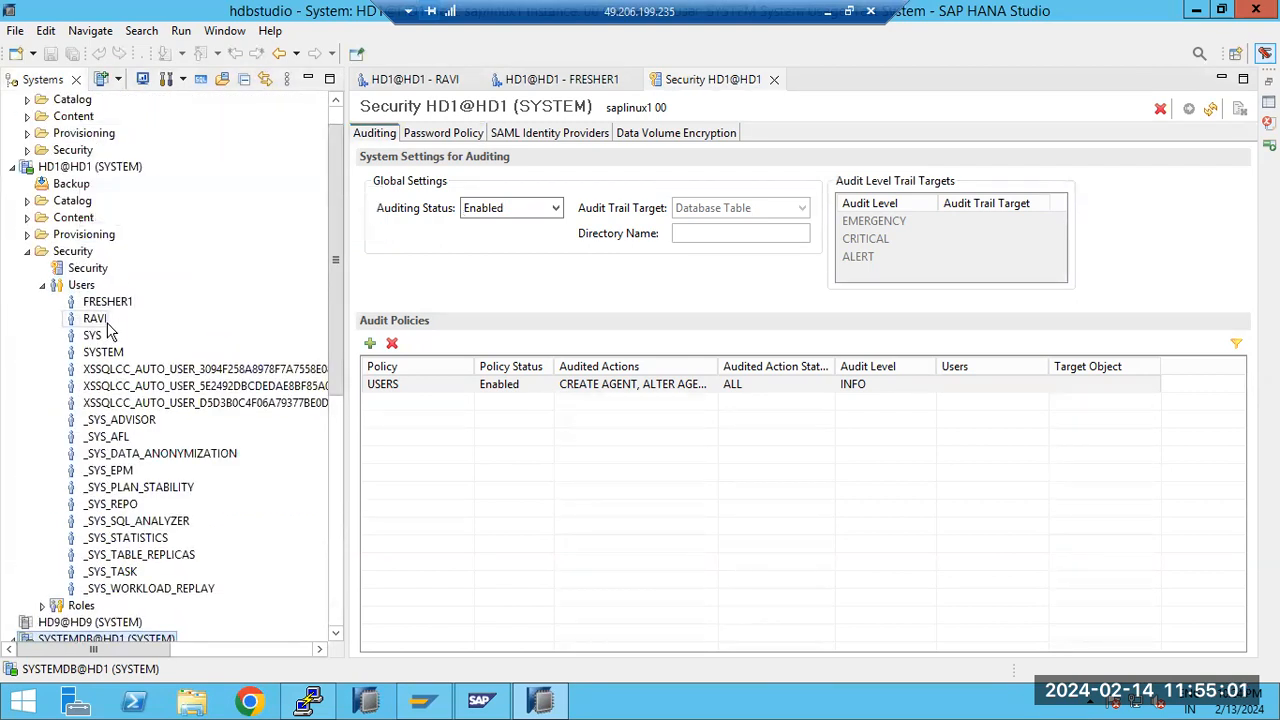
{"action": "scroll", "coordinate": [110, 330], "scroll_direction": "down", "scroll_amount": 7}
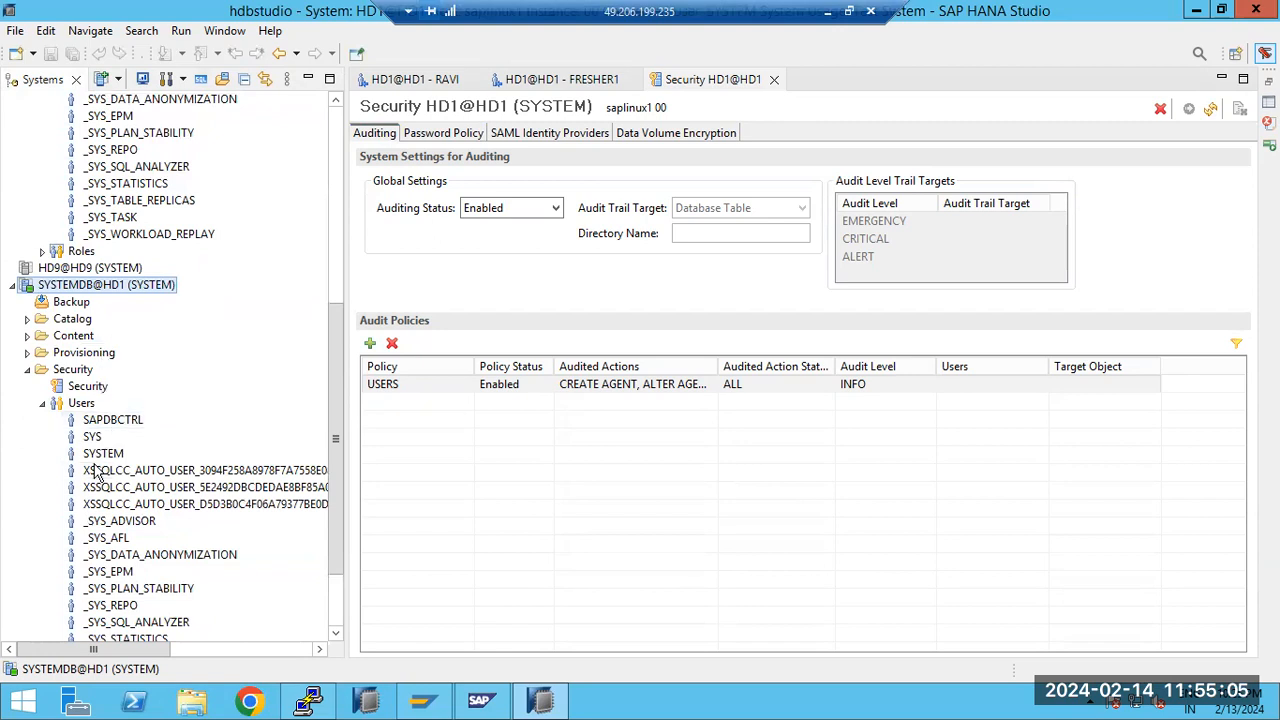
Open the new user form for SYSTEMDB@HD1 and close it without creating a user
{"action": "left_click", "coordinate": [90, 405]}
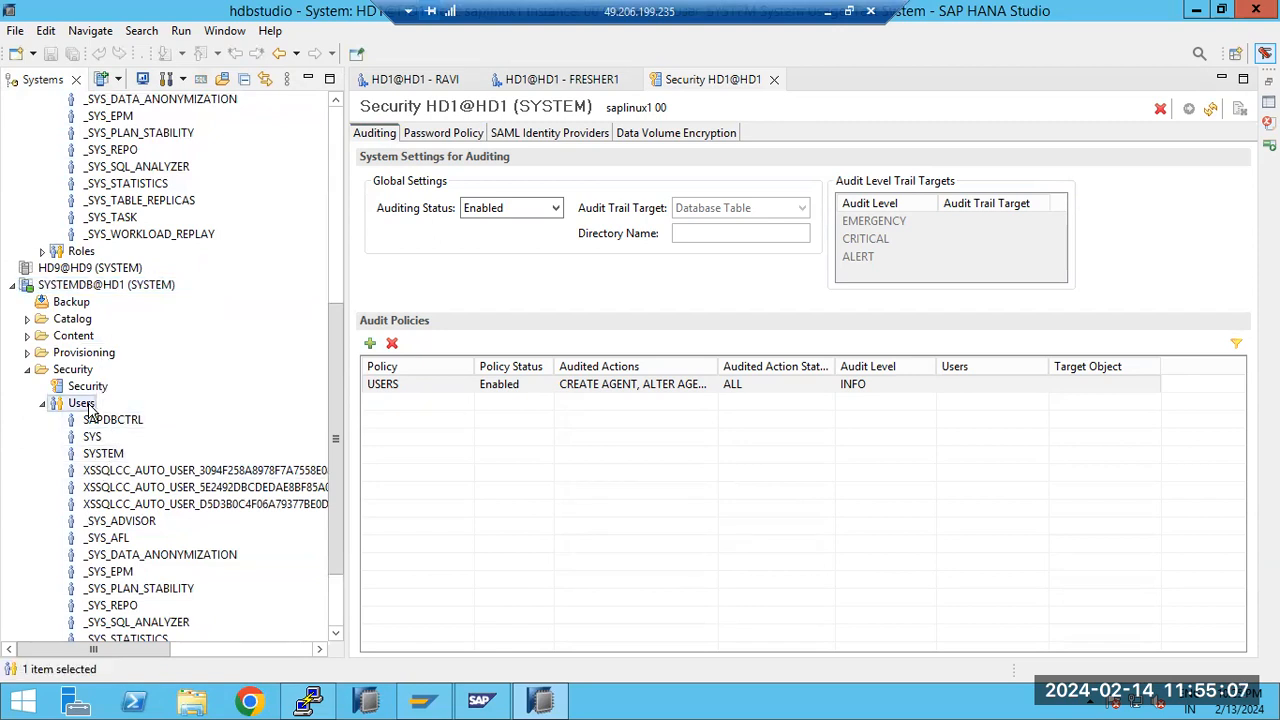
{"action": "right_click", "coordinate": [90, 405]}
{"action": "left_click", "coordinate": [145, 418]}
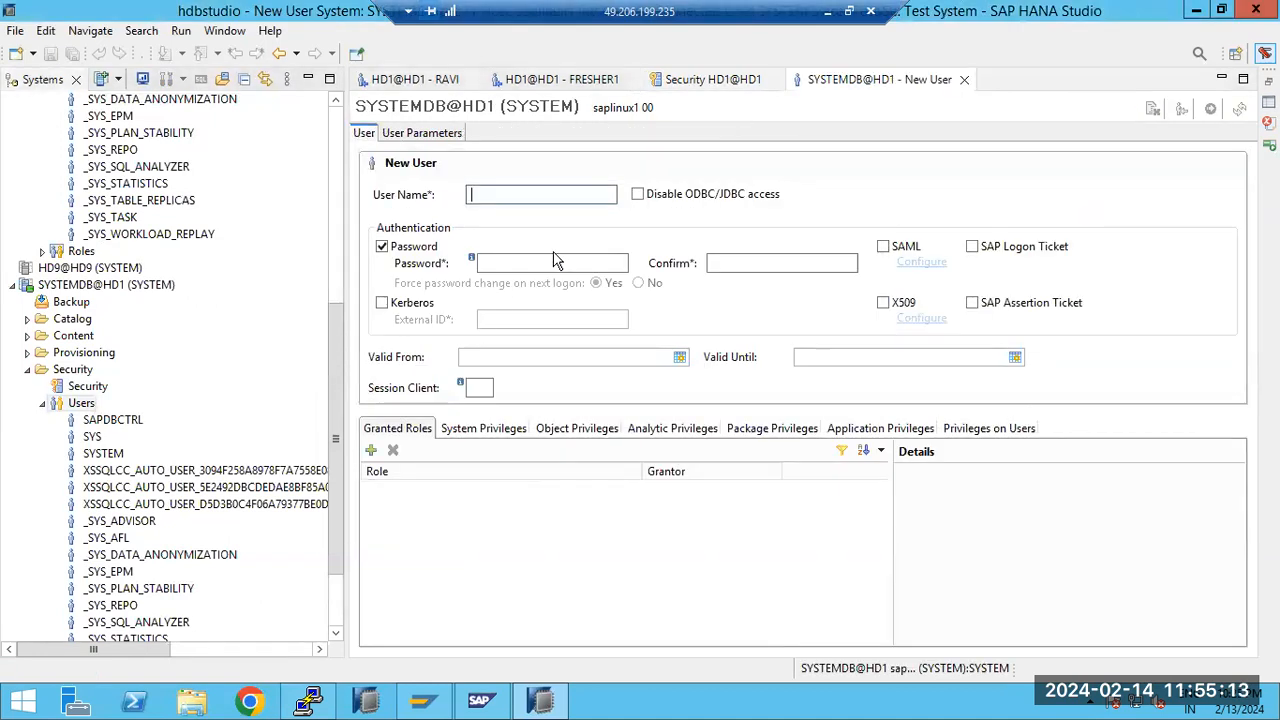
{"action": "left_click", "coordinate": [963, 80]}
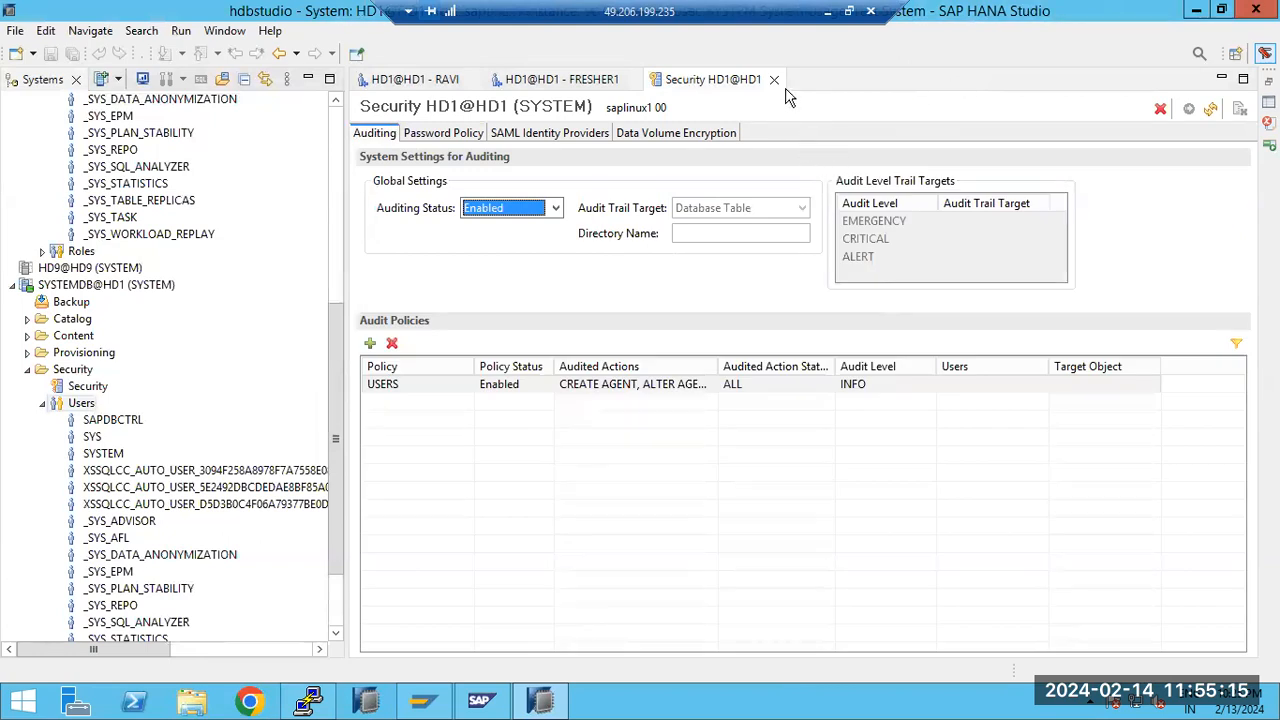
Minimize the remote desktop session and switch to the Zoom meeting
{"action": "left_click", "coordinate": [827, 19]}
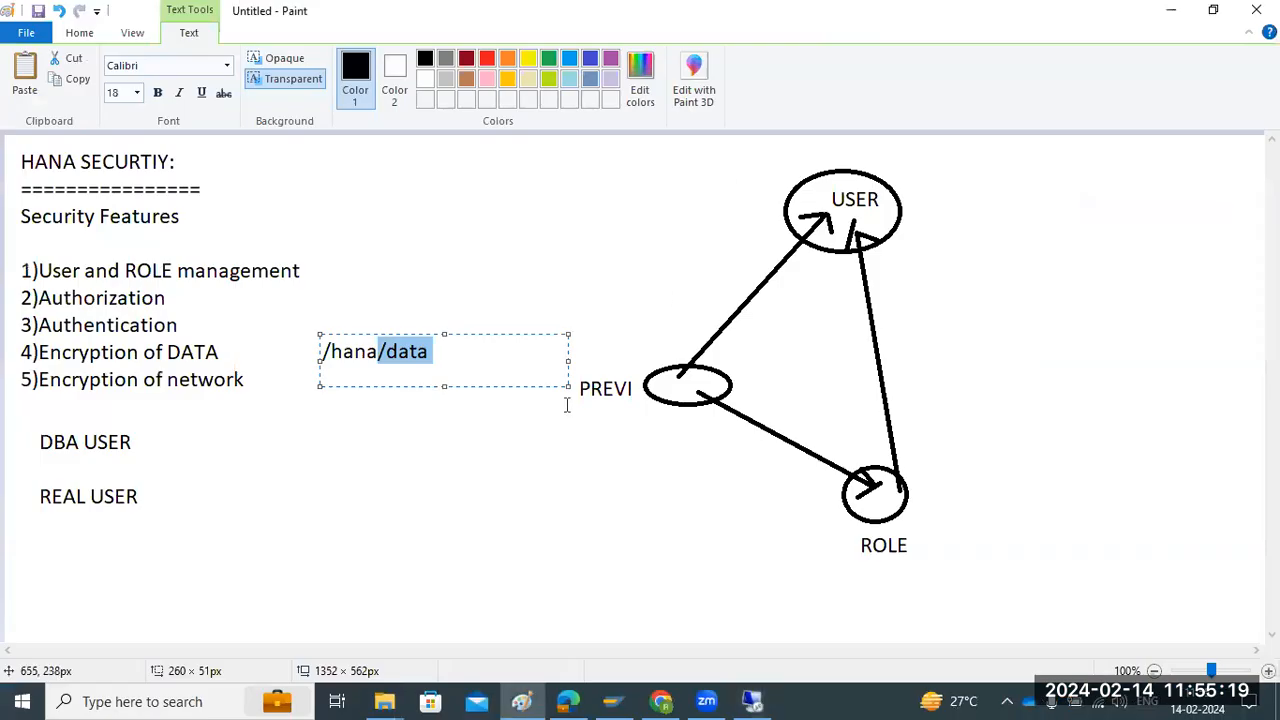
{"action": "left_click", "coordinate": [704, 700]}
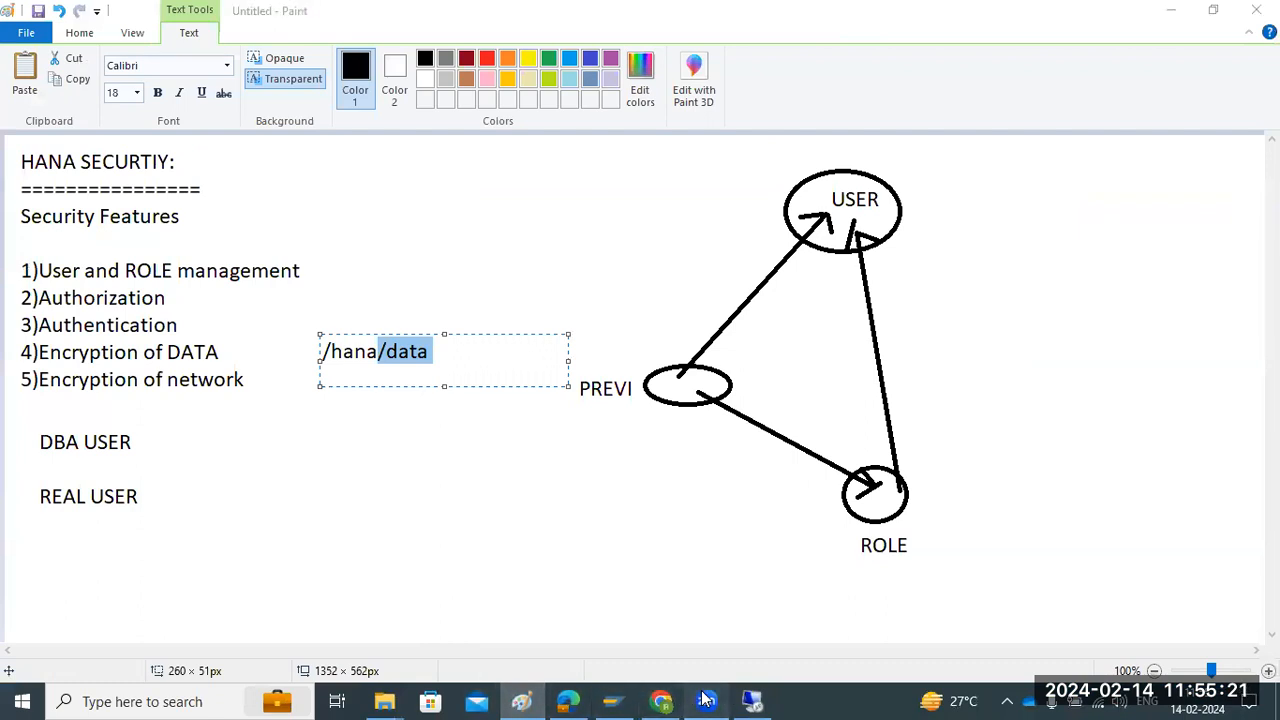